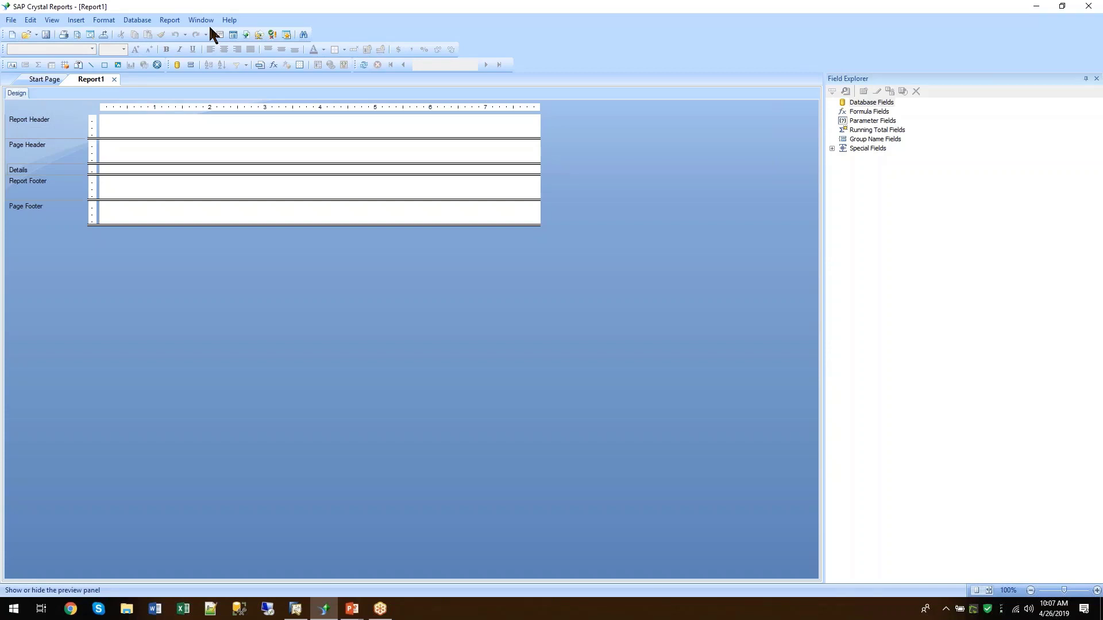
Look through the File menu and the Database Fields context options, then close both without choosing anything.
click(11, 20)
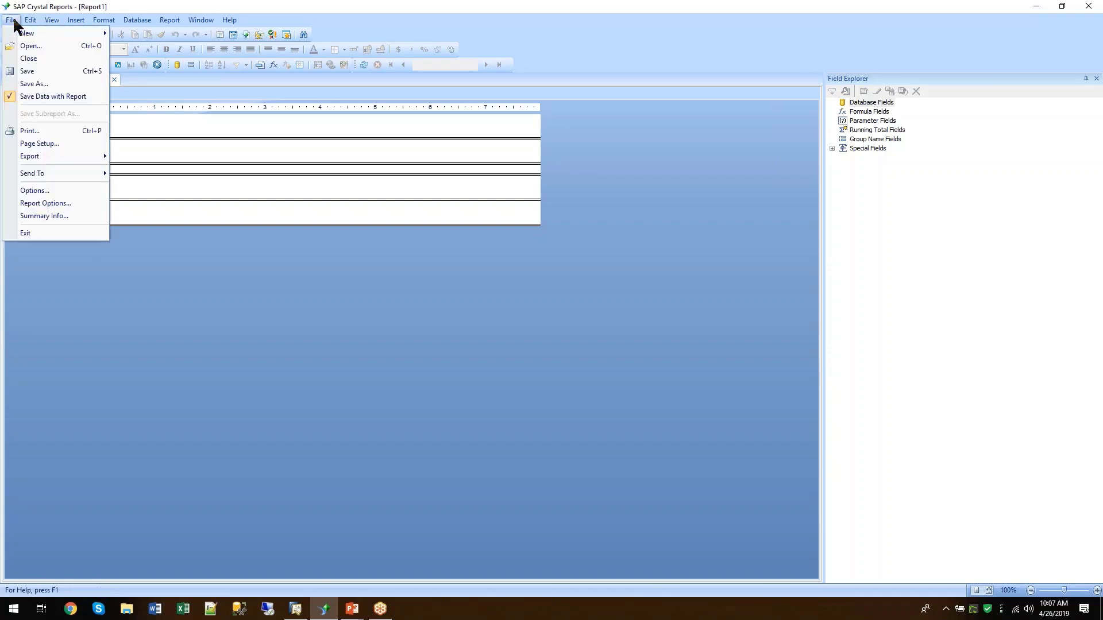
mouse_move(50, 21)
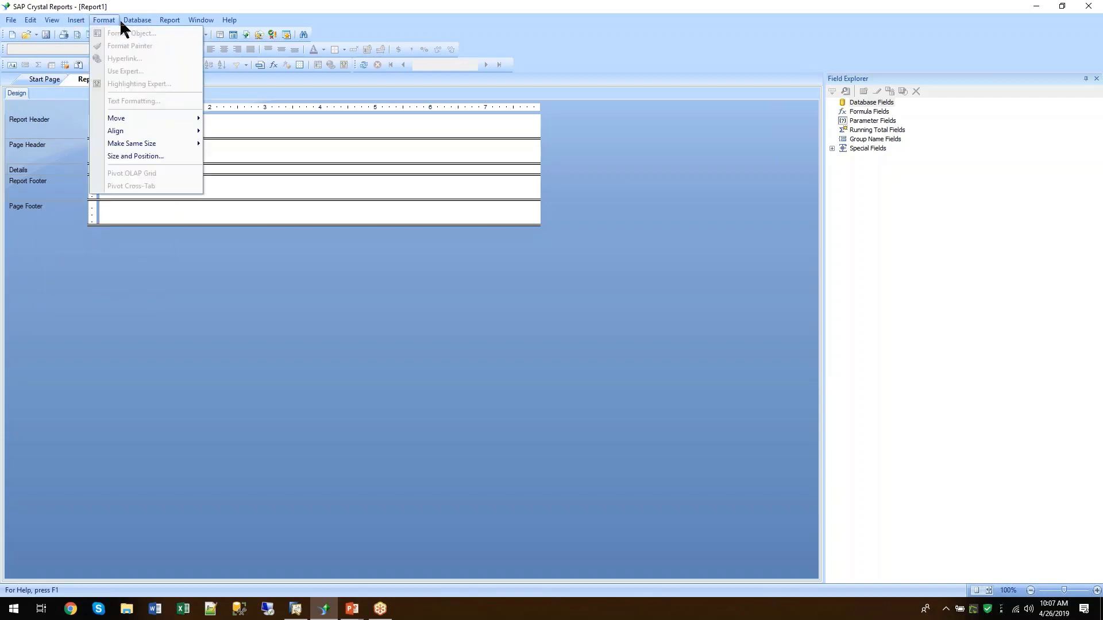
mouse_move(129, 23)
click(56, 248)
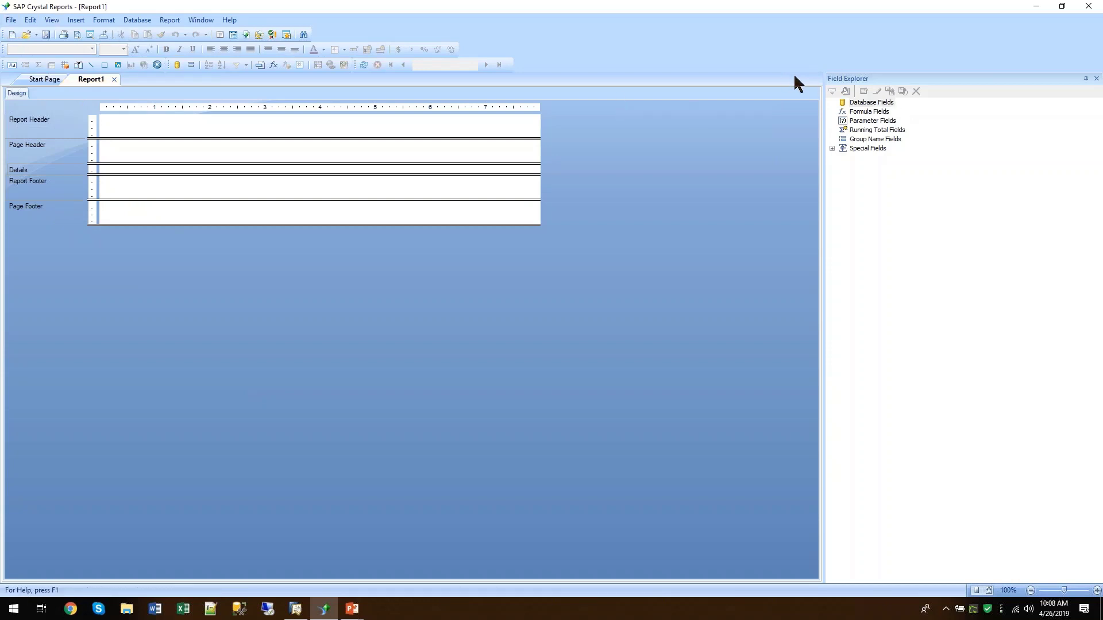
right_click(864, 104)
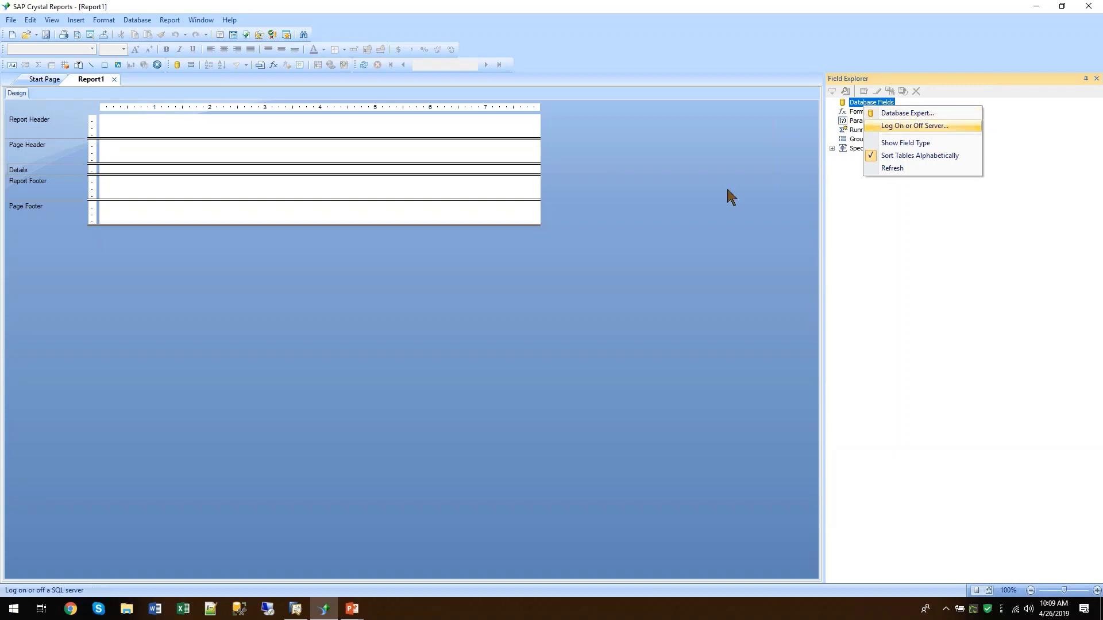
click(673, 192)
Start a new blank report and expand the server, SBODemoUS, dbo and Create New Connection.
click(11, 20)
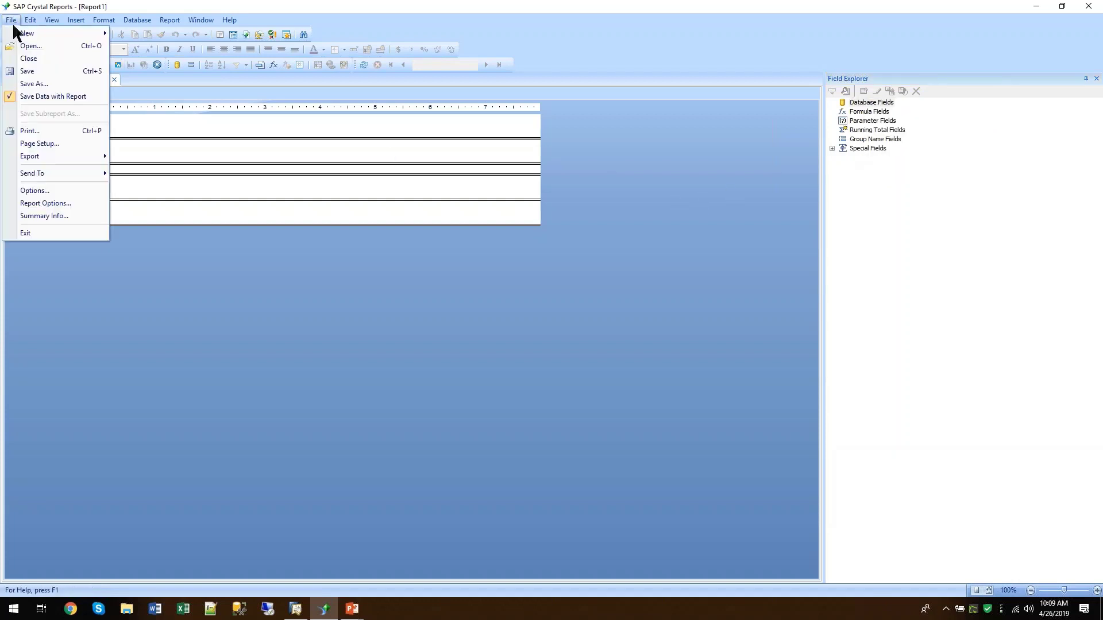
mouse_move(32, 34)
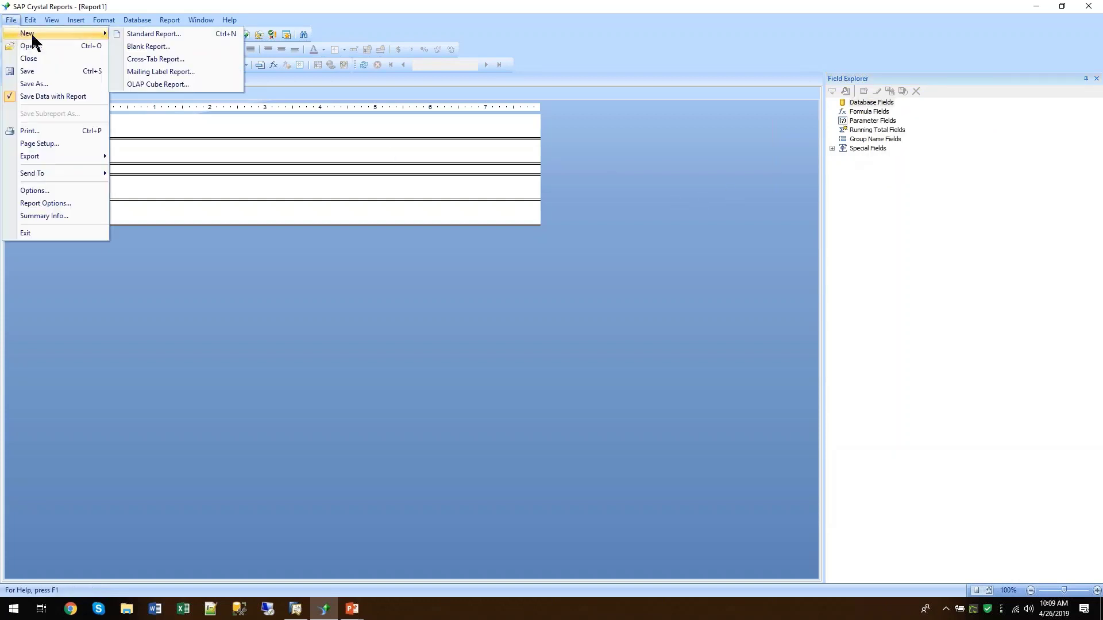
click(157, 48)
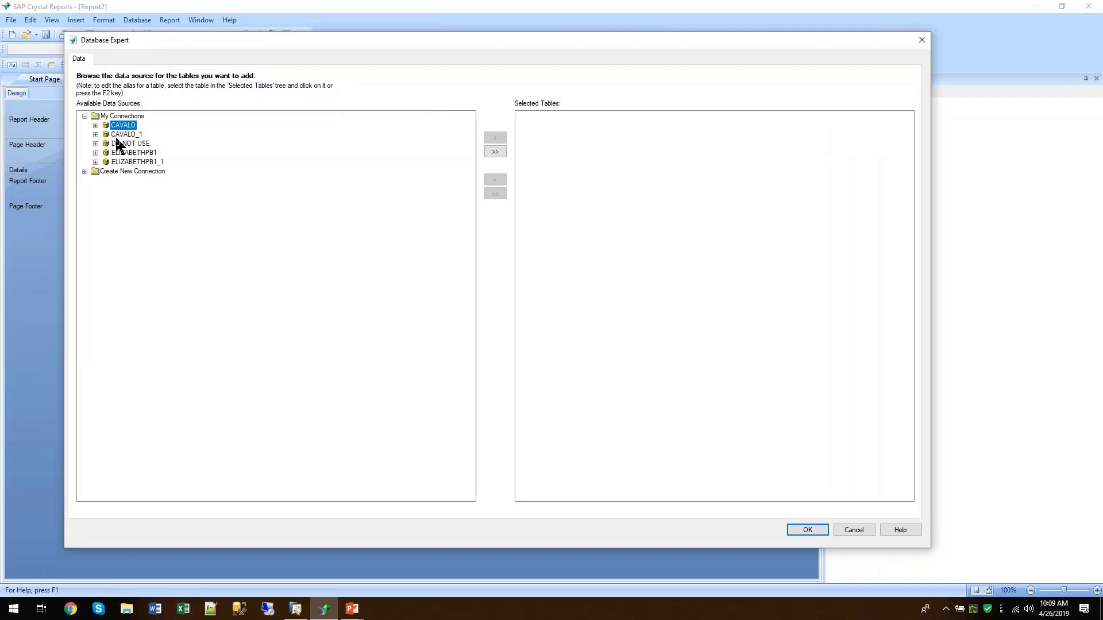
click(95, 153)
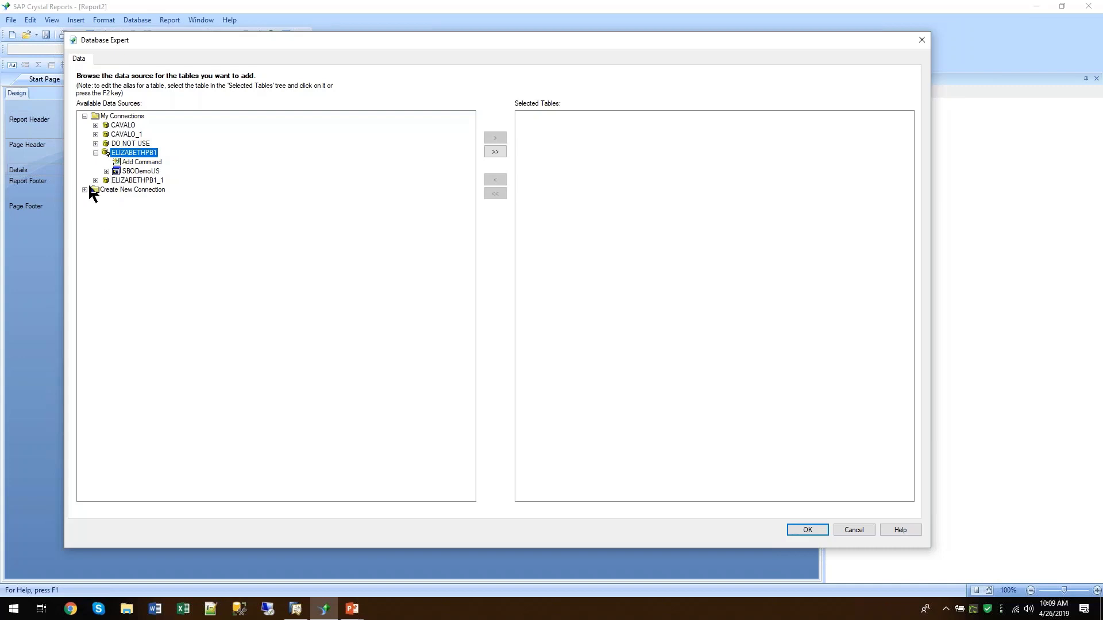
click(106, 171)
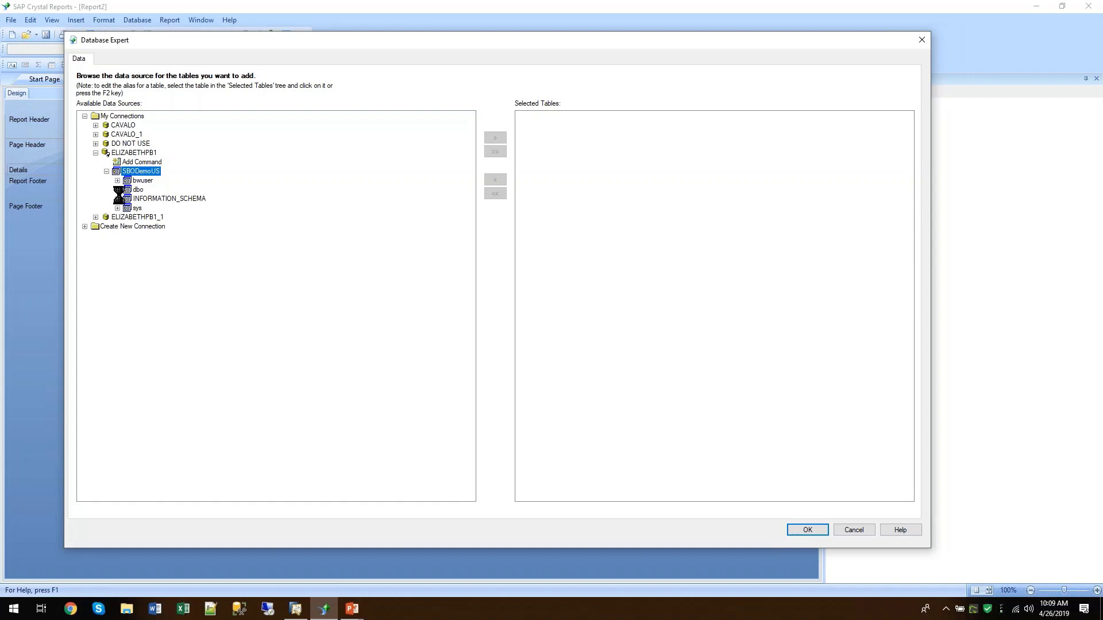
double_click(122, 190)
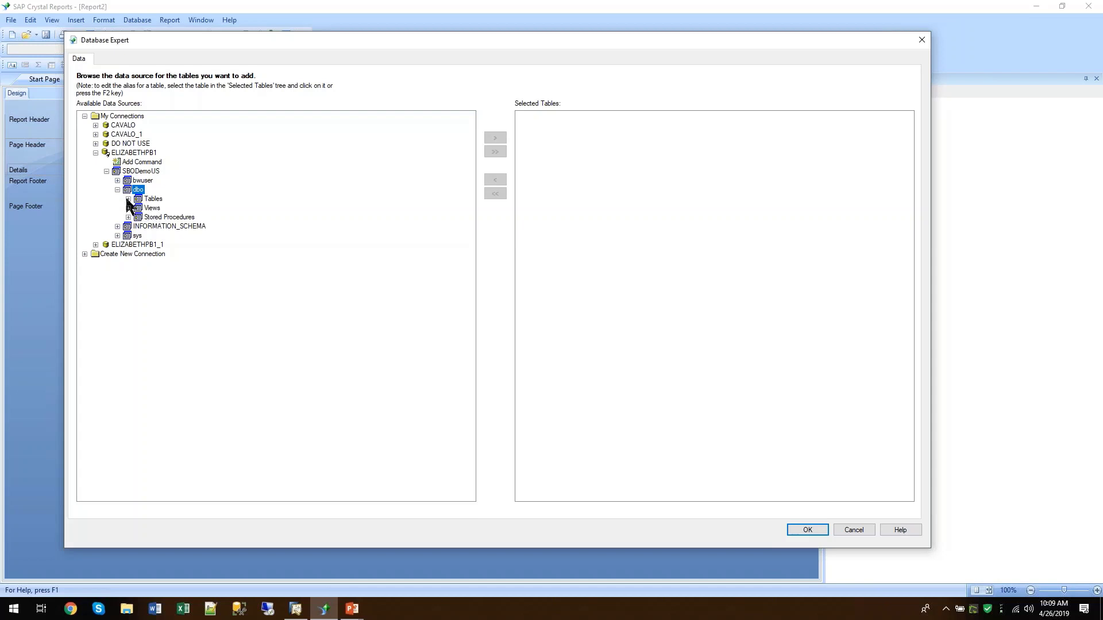
click(85, 254)
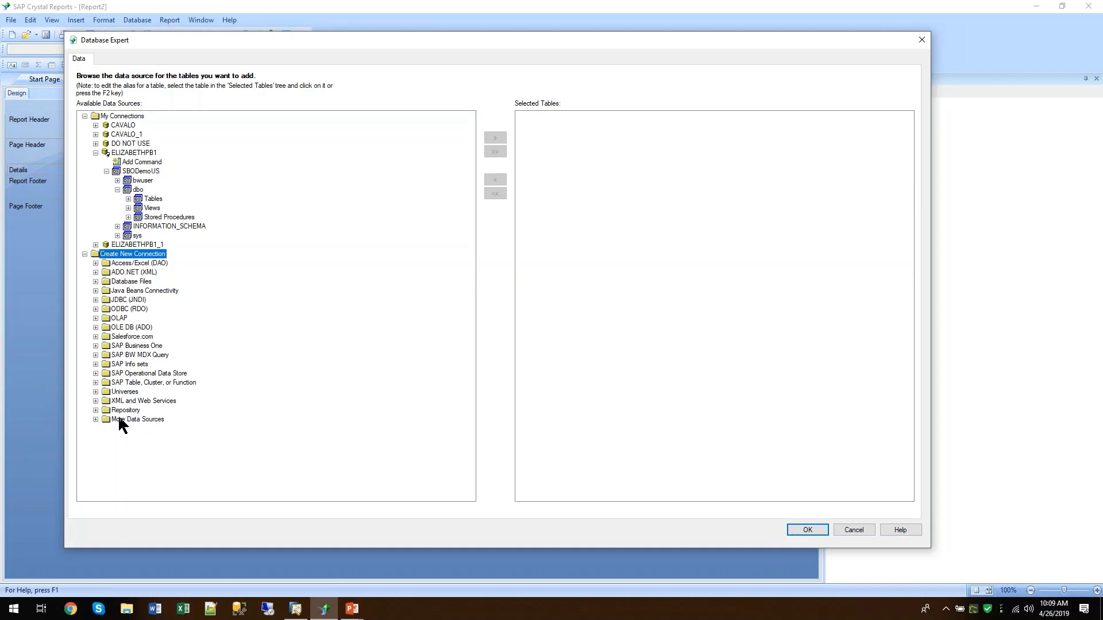
Expand SAP Business One under Create New Connection and cancel its connection dialog.
click(97, 345)
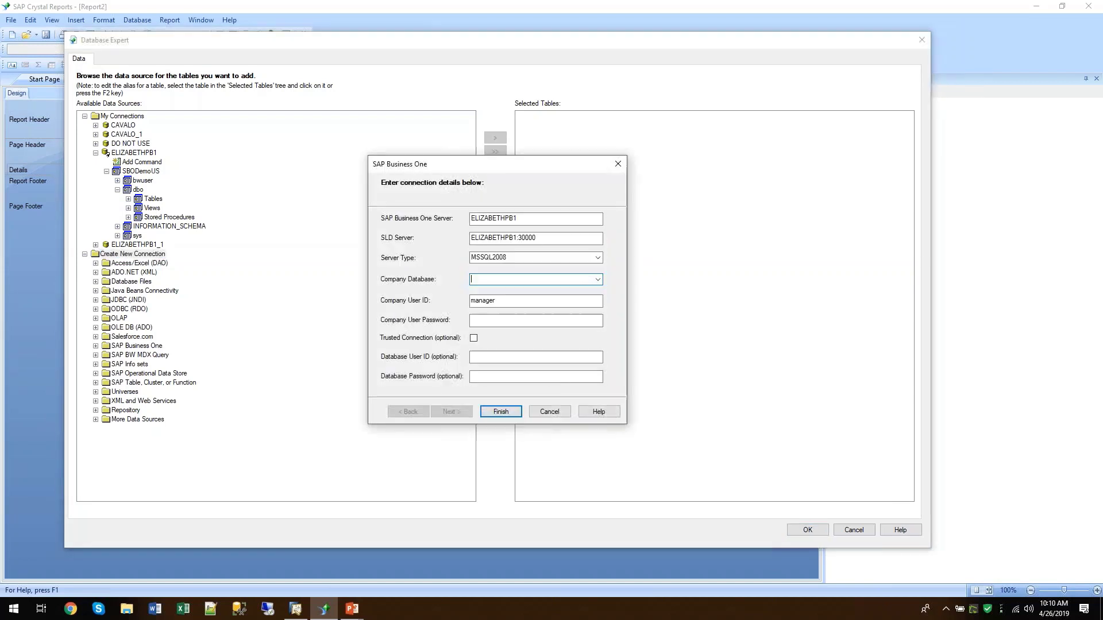
click(533, 410)
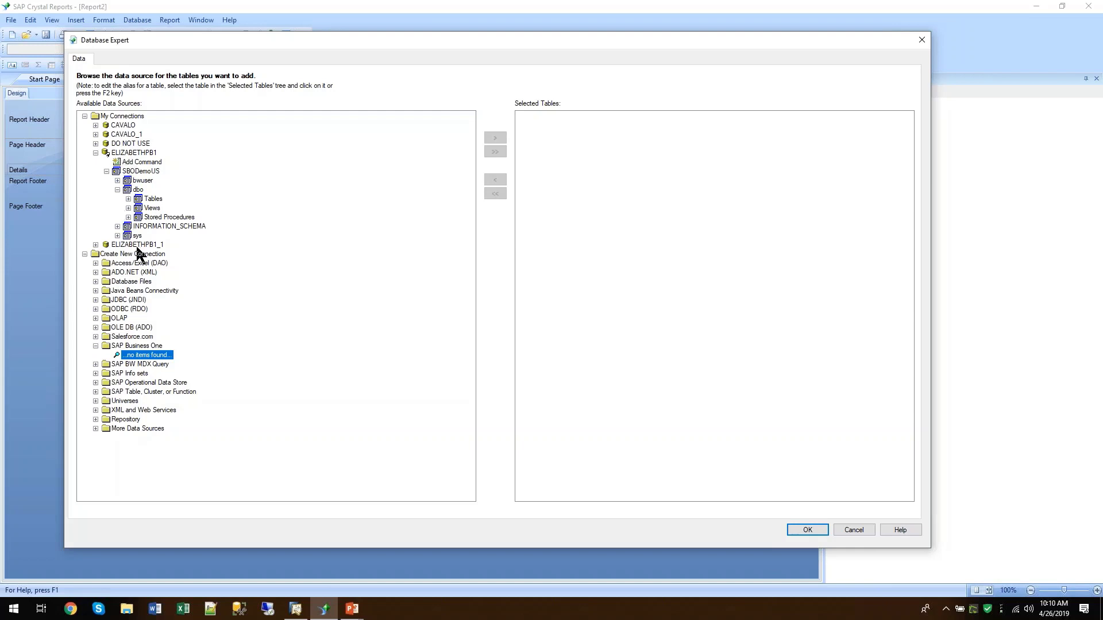
Expand the dbo Tables folder and type 'ordr' to jump to the ORDR table, then switch to SAP Business One.
click(128, 199)
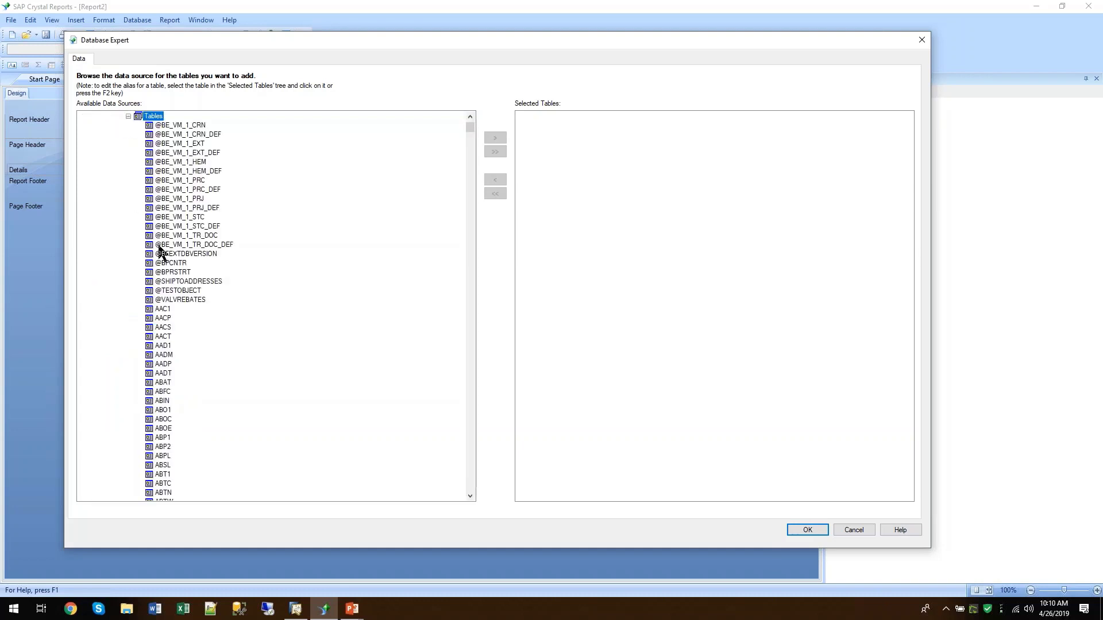
click(163, 337)
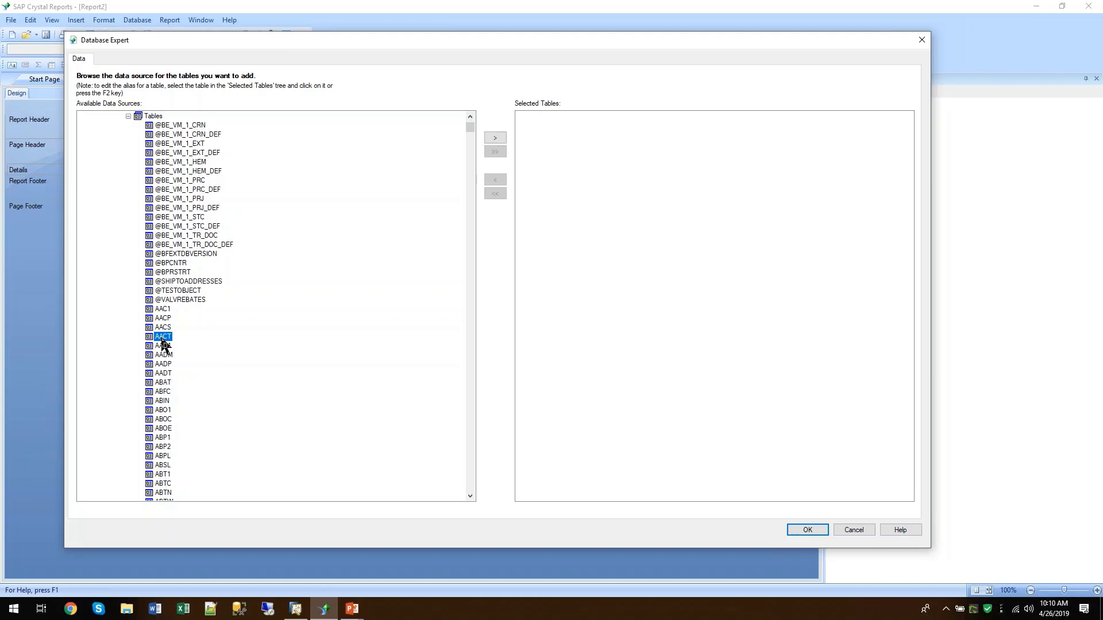
scroll(164, 345, down, 7)
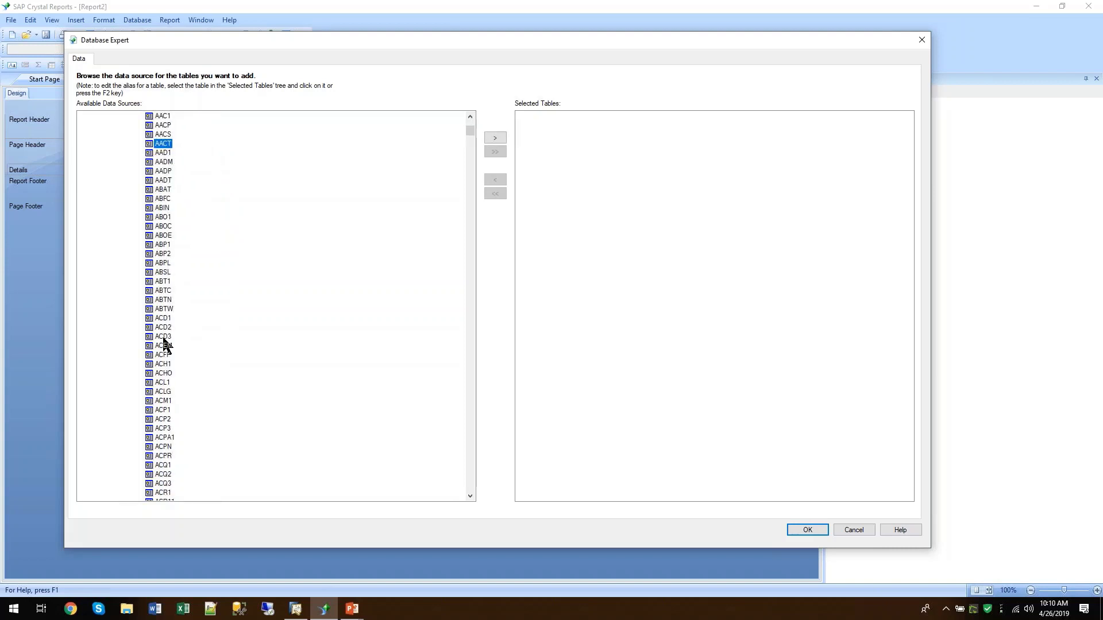
text(ordr)
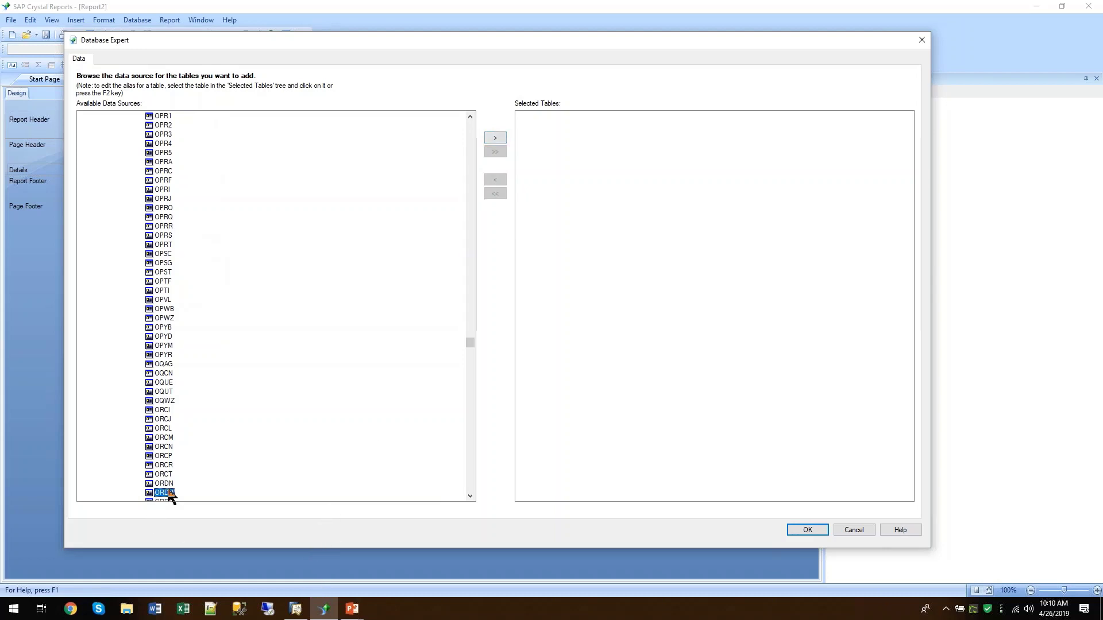
click(292, 610)
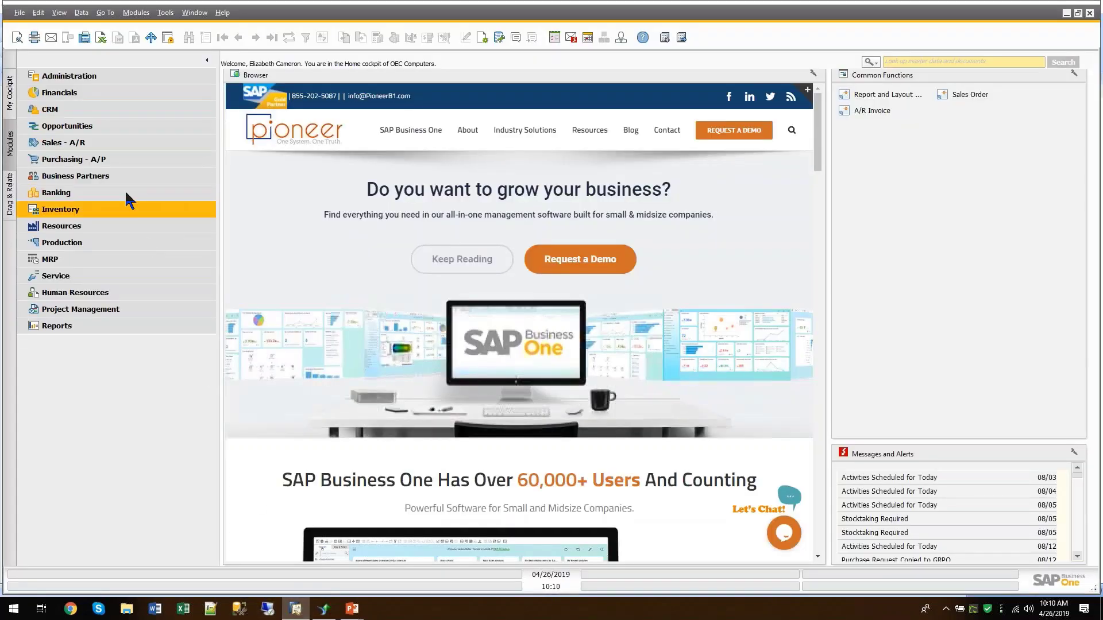
Enable System Information in SAP Business One and open a new Sales Order, then return to Crystal Reports.
click(59, 12)
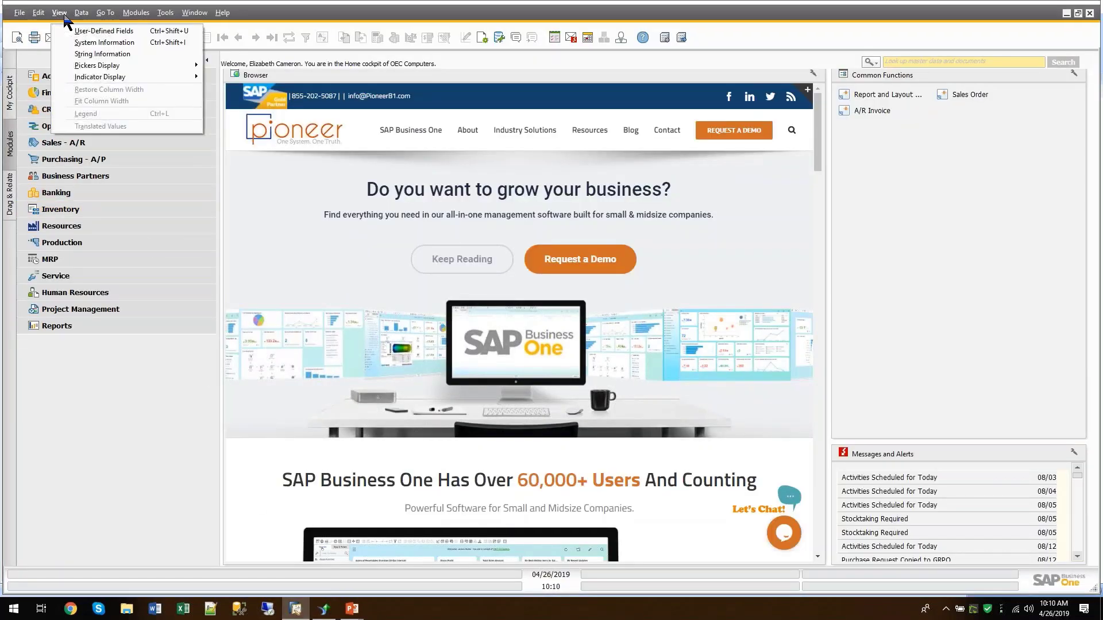
click(95, 43)
click(97, 143)
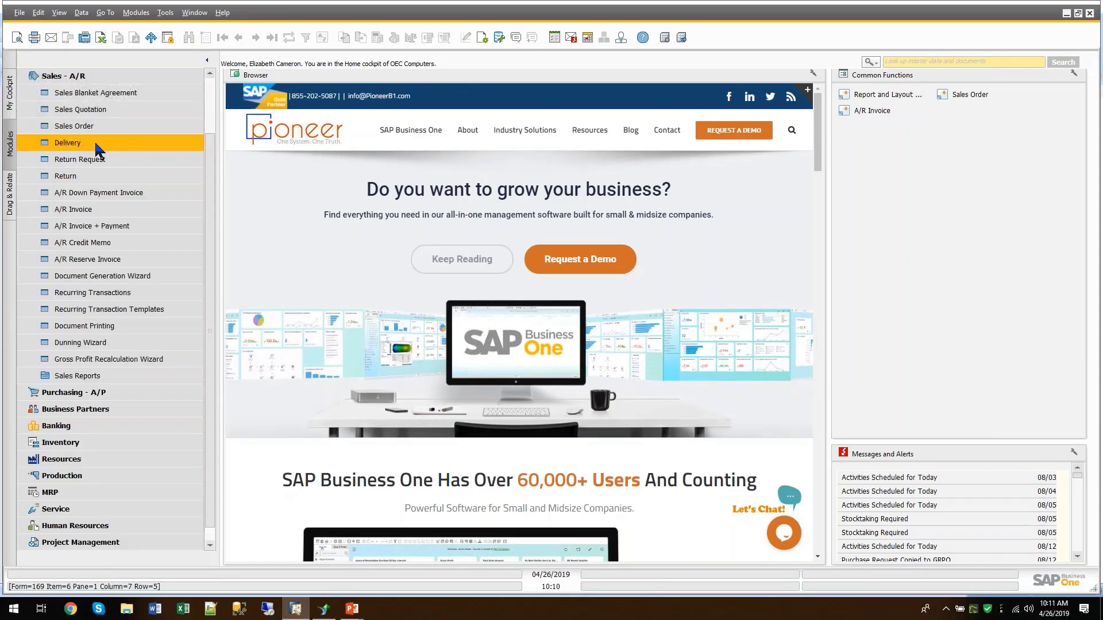
click(82, 125)
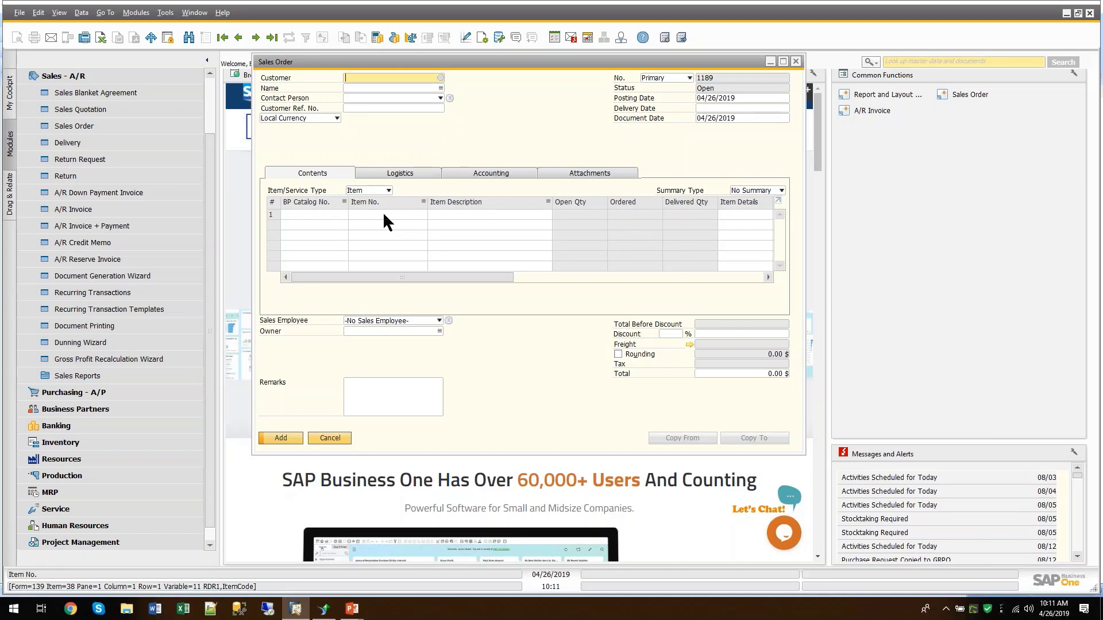
click(296, 610)
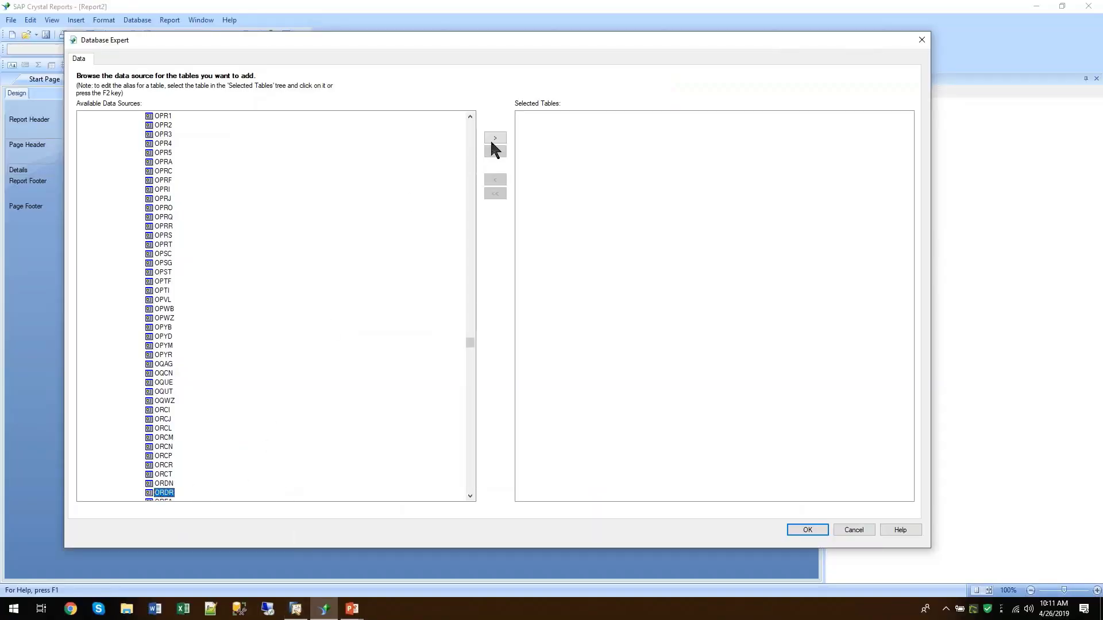
Move ORDR into Selected Tables, confirm, and expand Database Fields to show it.
click(491, 139)
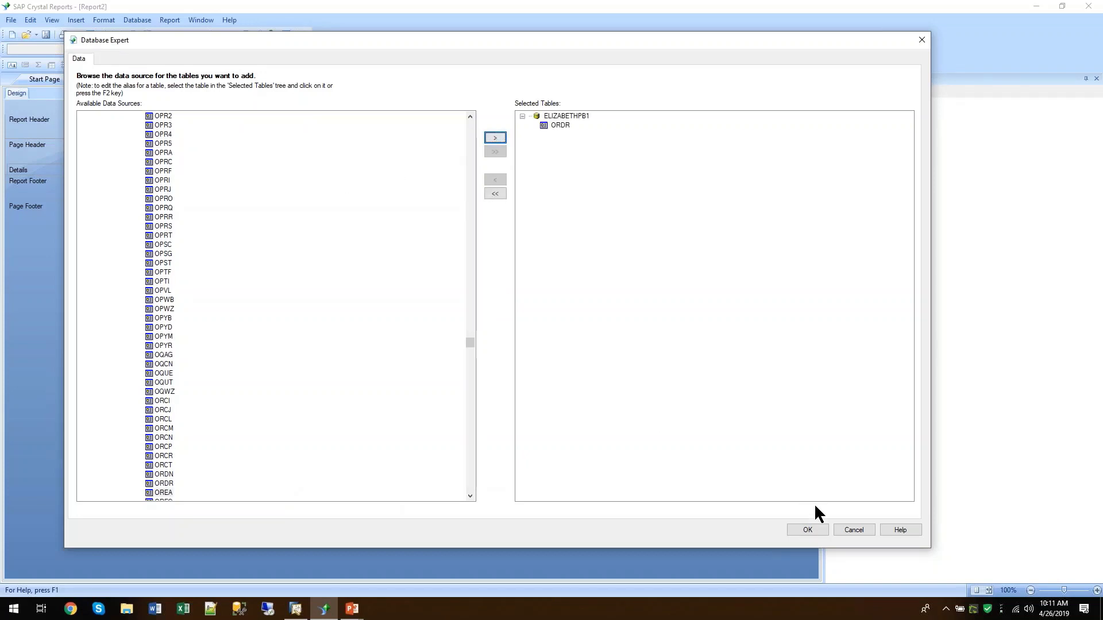
click(808, 530)
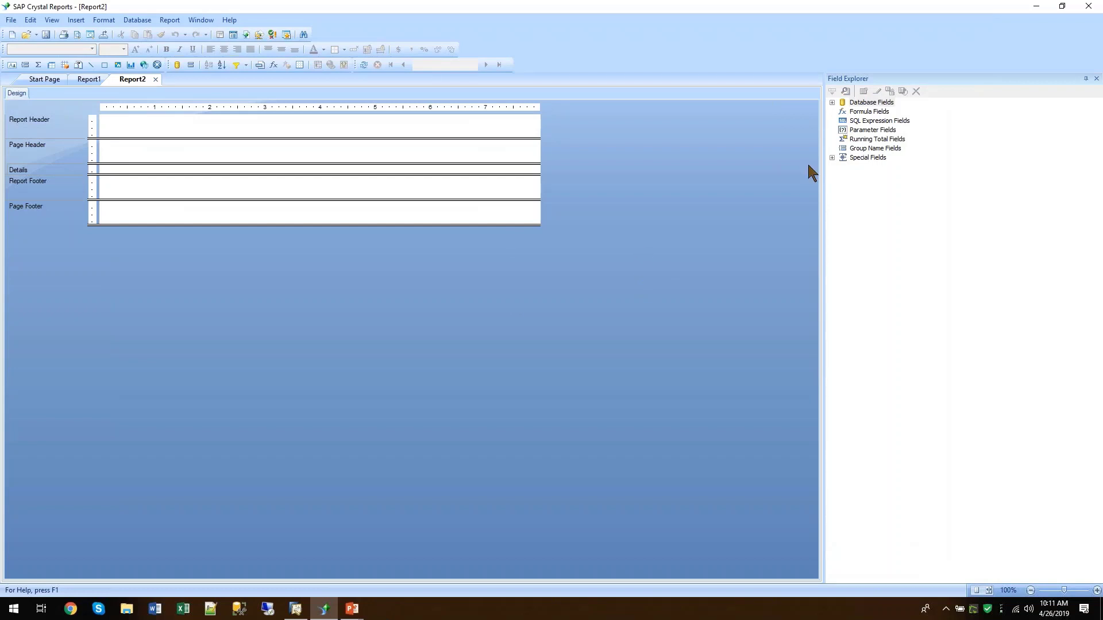
click(833, 103)
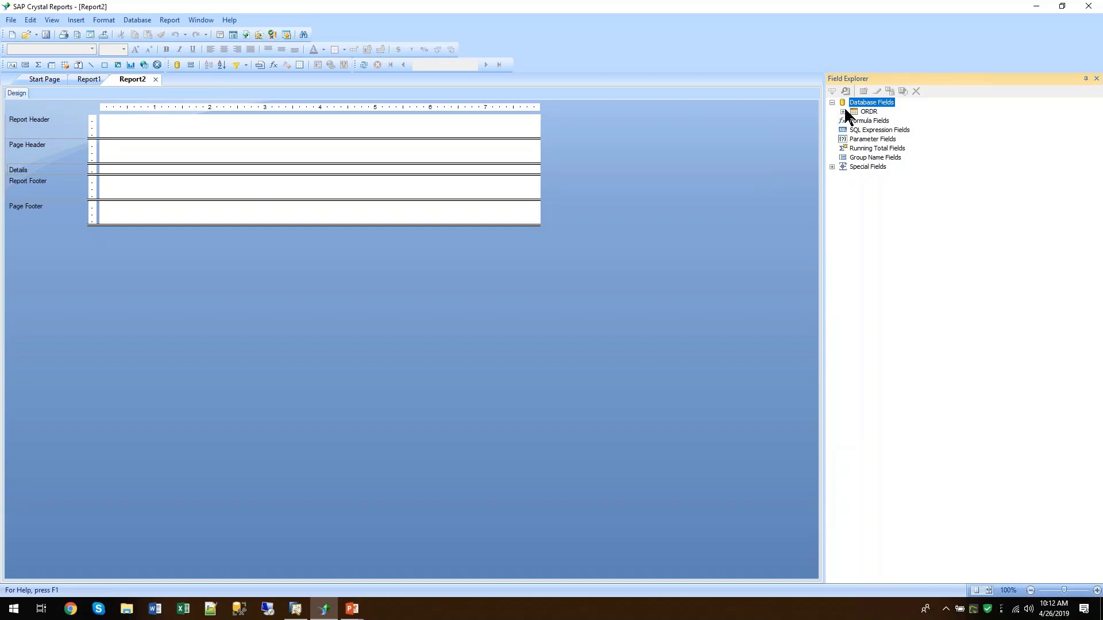
Place the ORDR fields CardCode, CardName and DocTotal into the Details section.
click(842, 111)
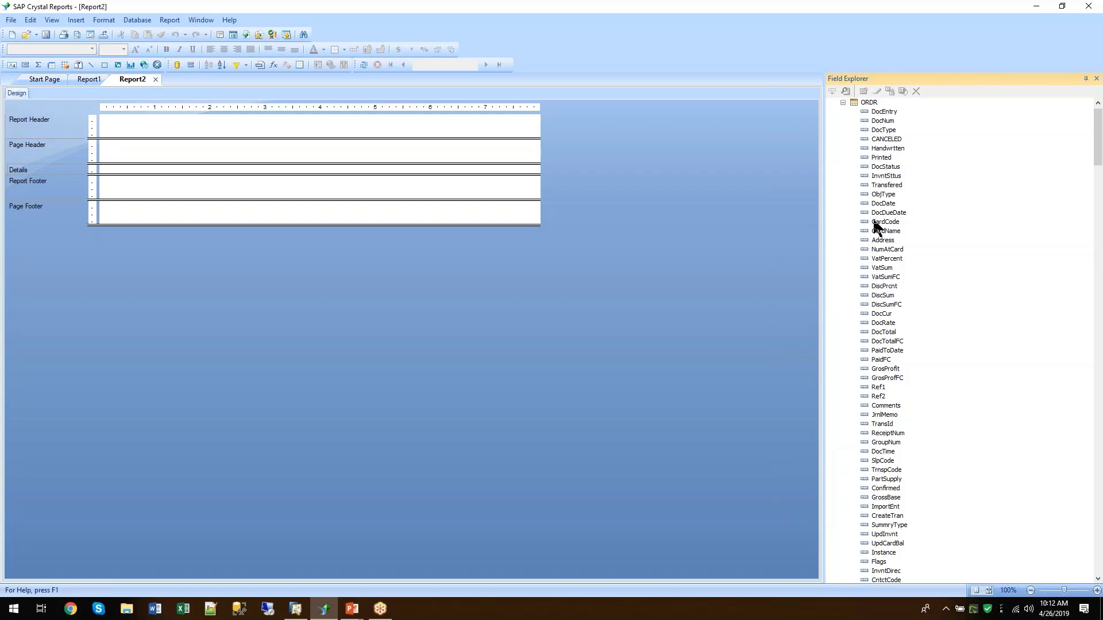
drag(889, 225, 127, 154)
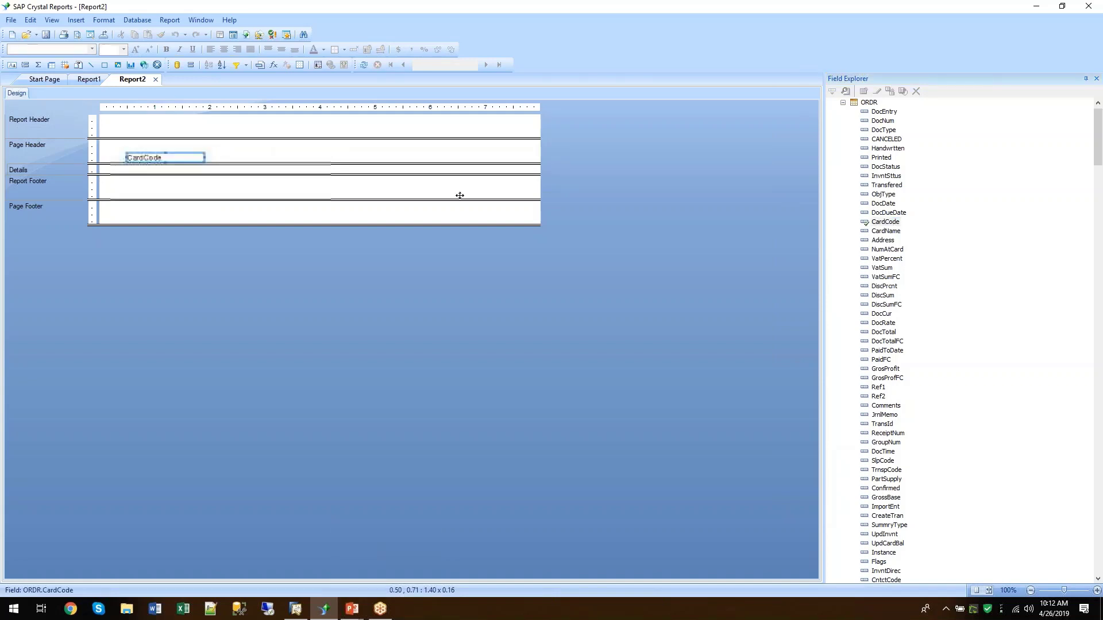
drag(885, 231, 234, 175)
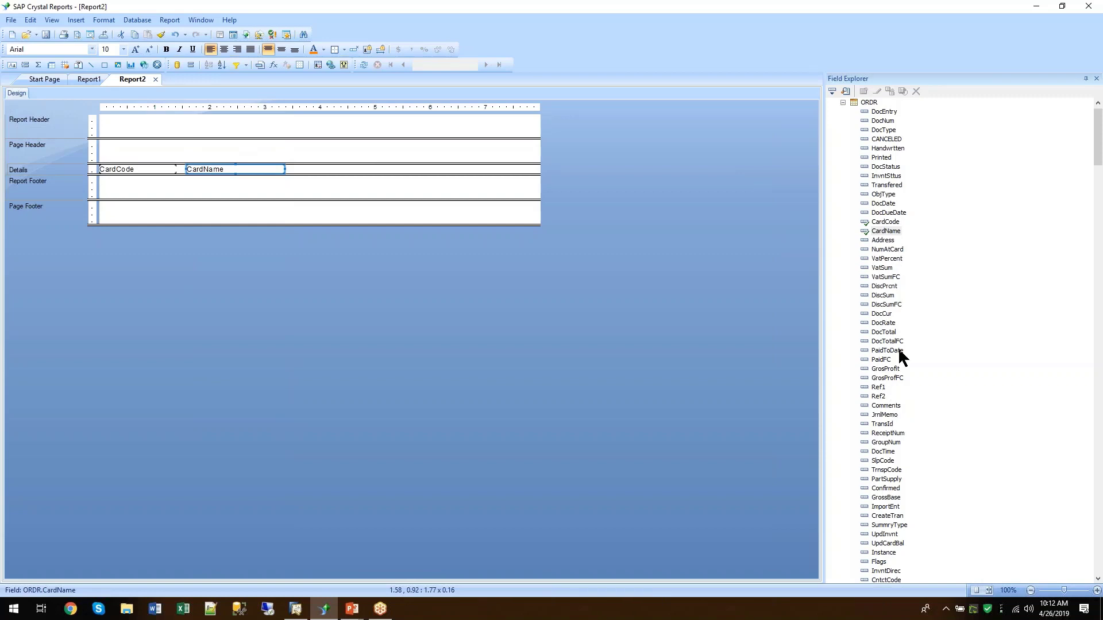
drag(894, 347, 442, 167)
Re-place CardName and CardCode, and add DocDate and DocStatus columns before DocTotal.
click(226, 169)
key(Delete)
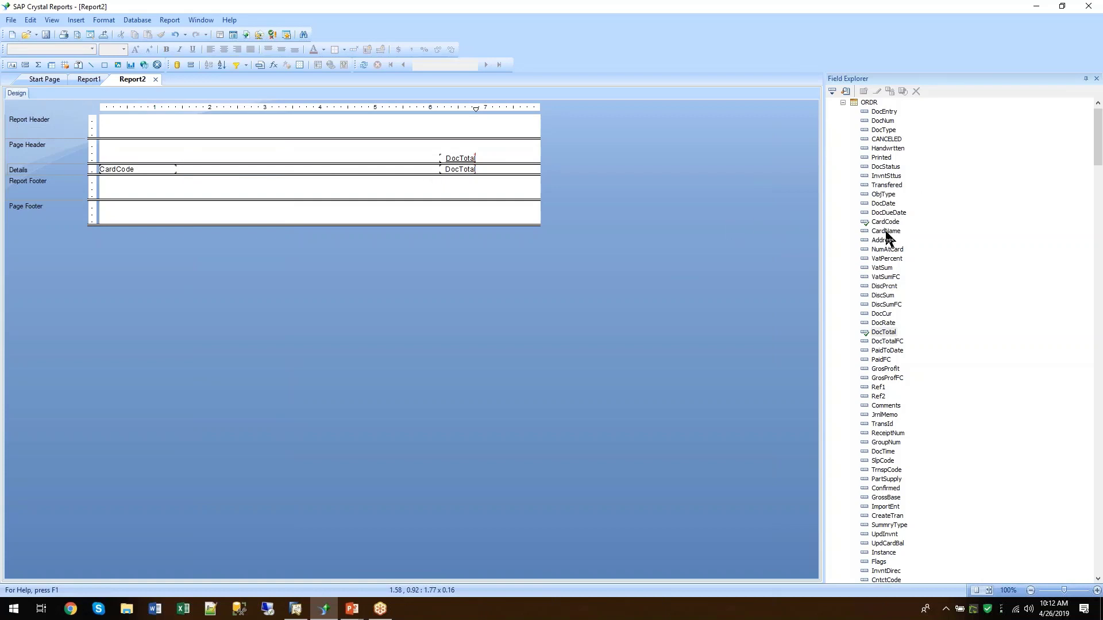
drag(886, 232, 189, 167)
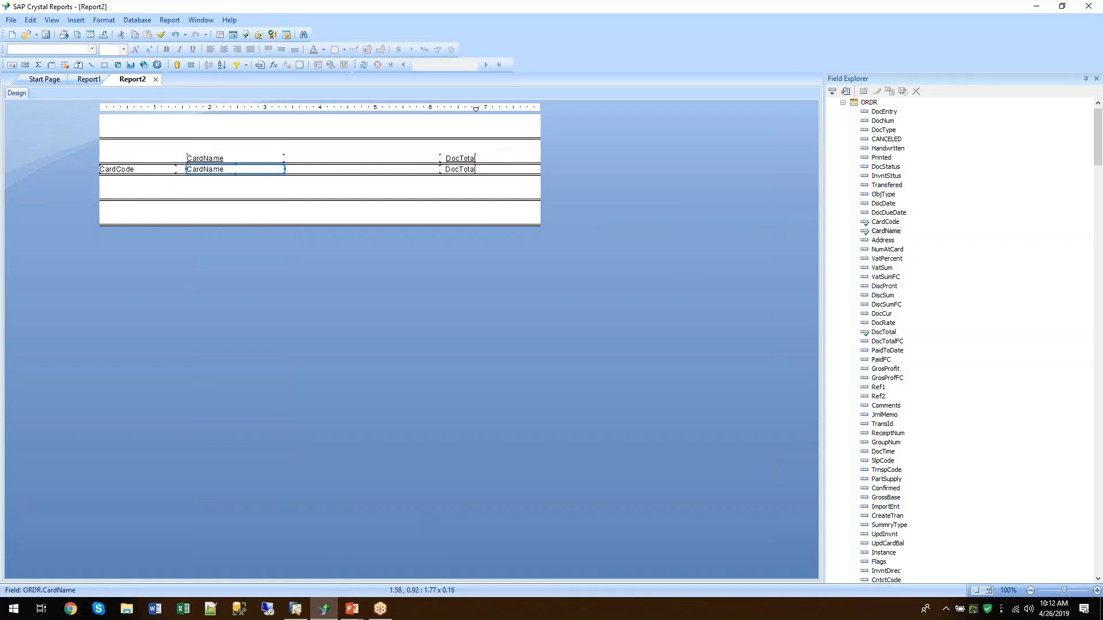
click(158, 170)
key(Delete)
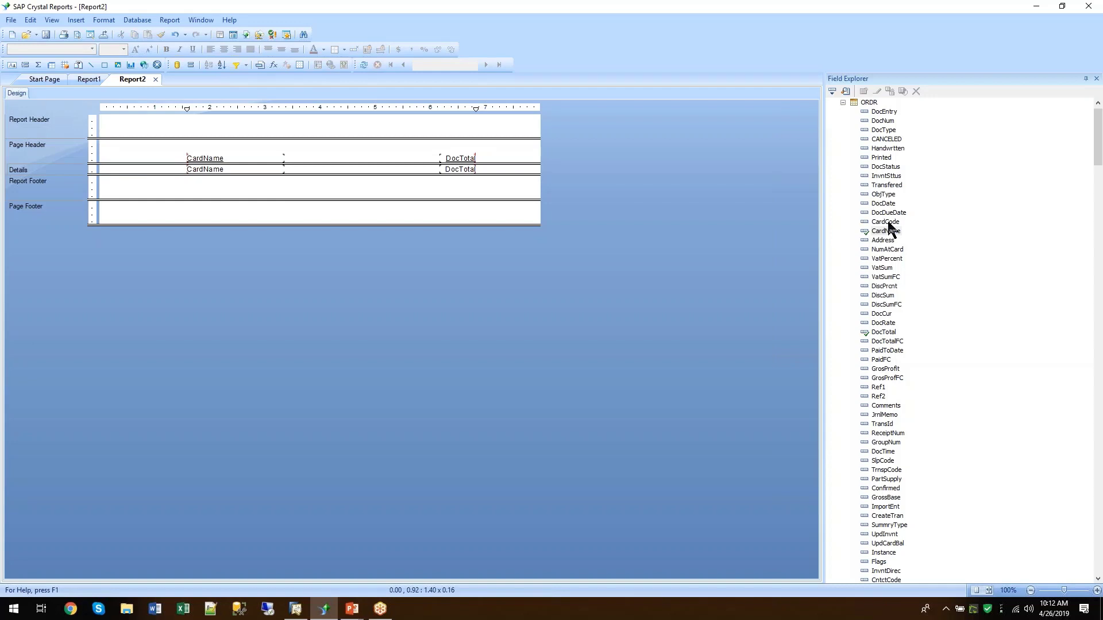
drag(890, 233, 112, 173)
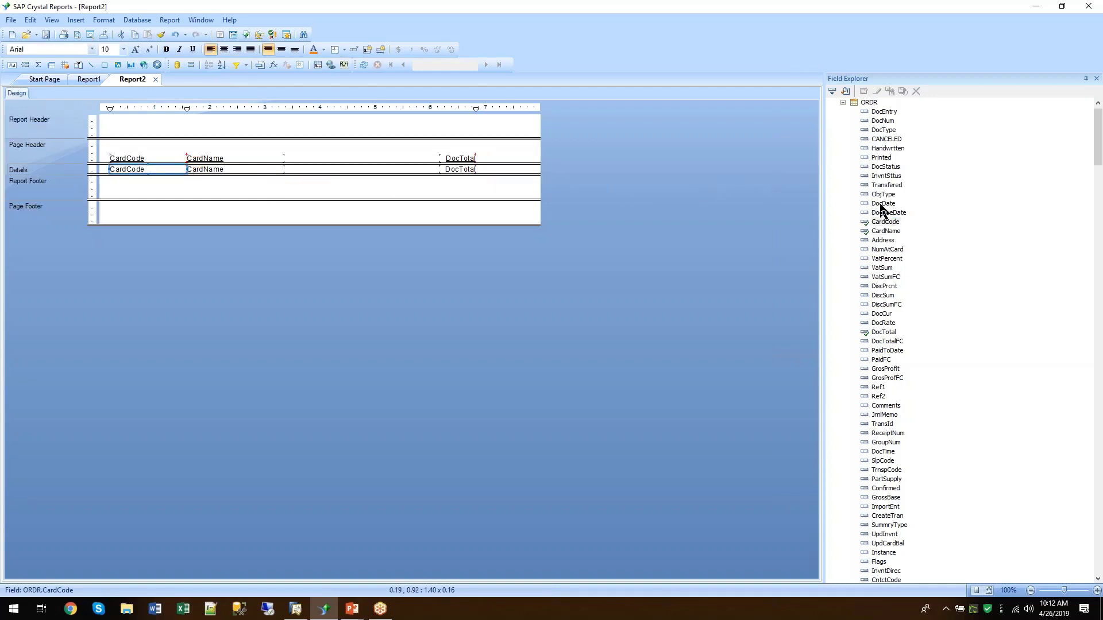
drag(879, 206, 292, 167)
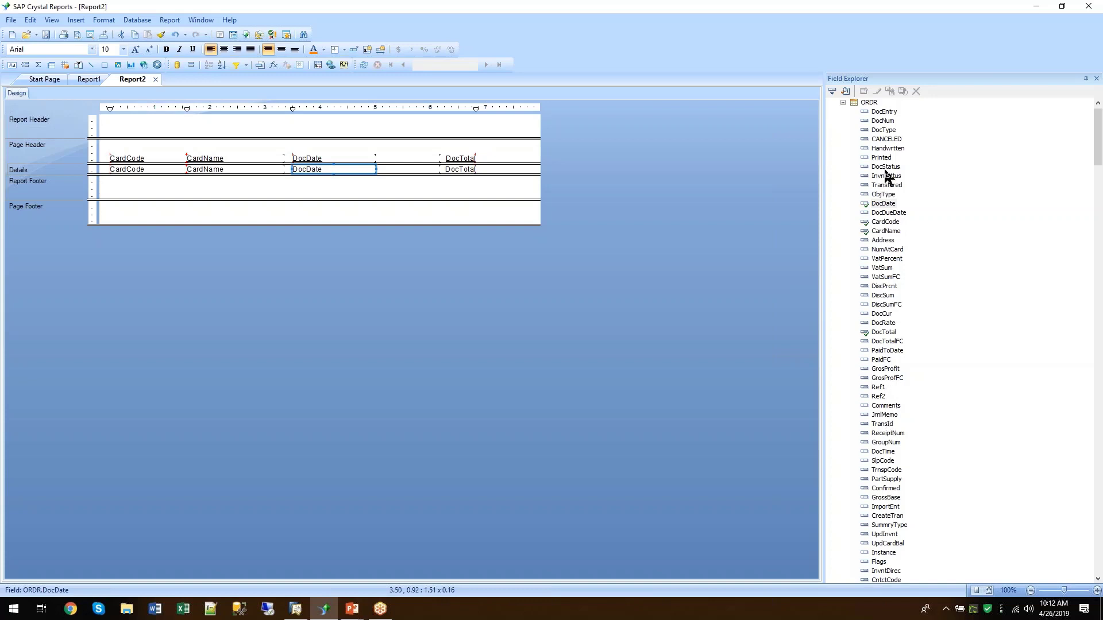
drag(885, 168, 396, 169)
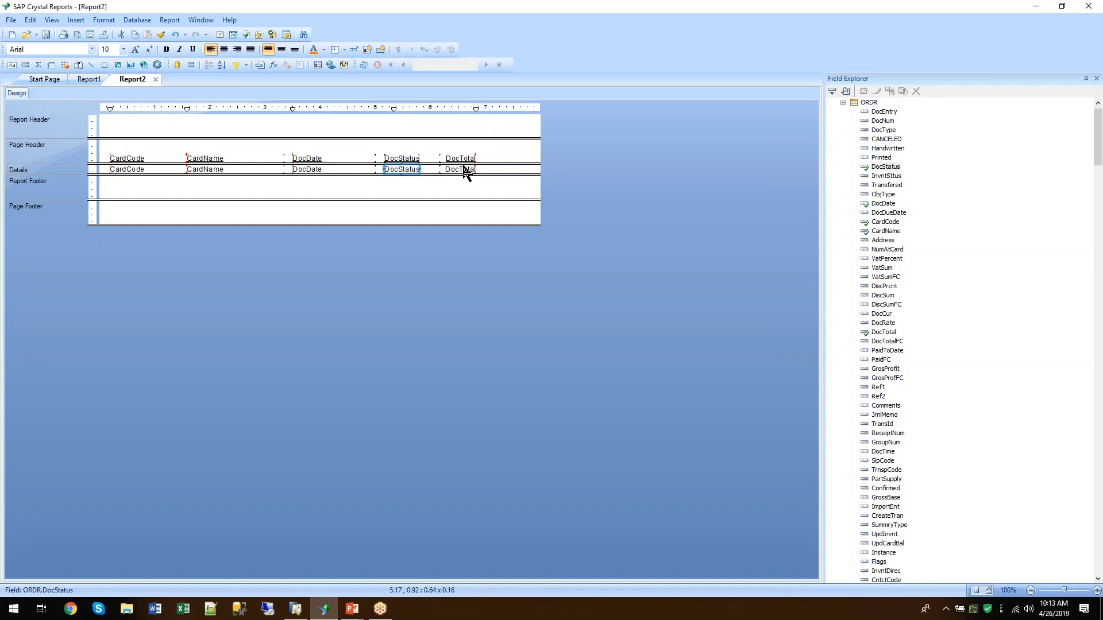
Run Print Preview to fill the report with order rows and select the DocStatus heading.
click(52, 23)
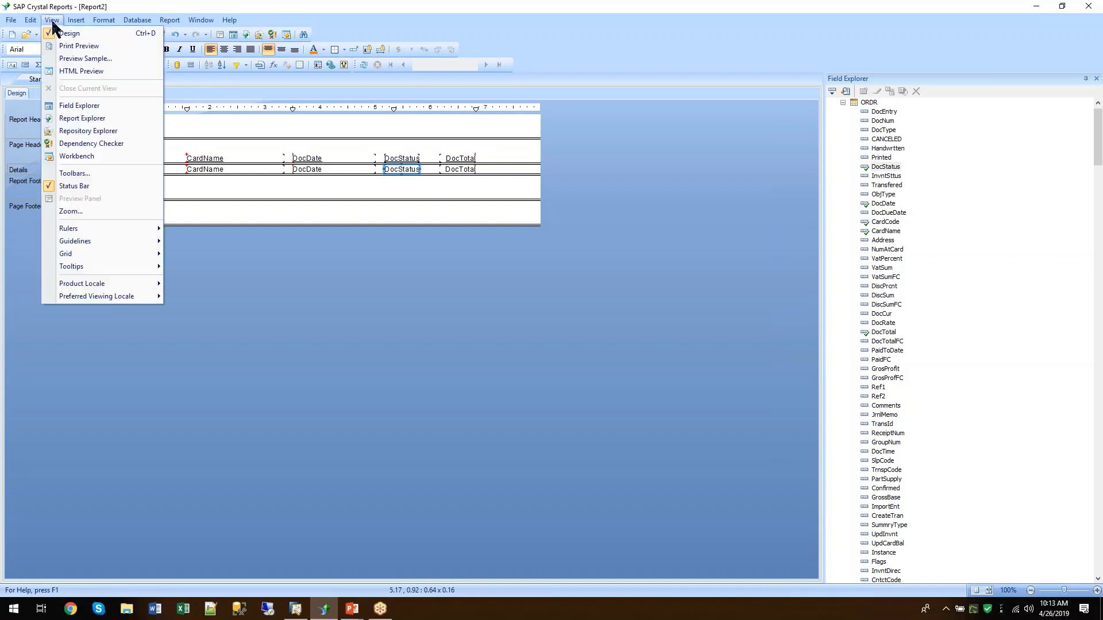
click(71, 46)
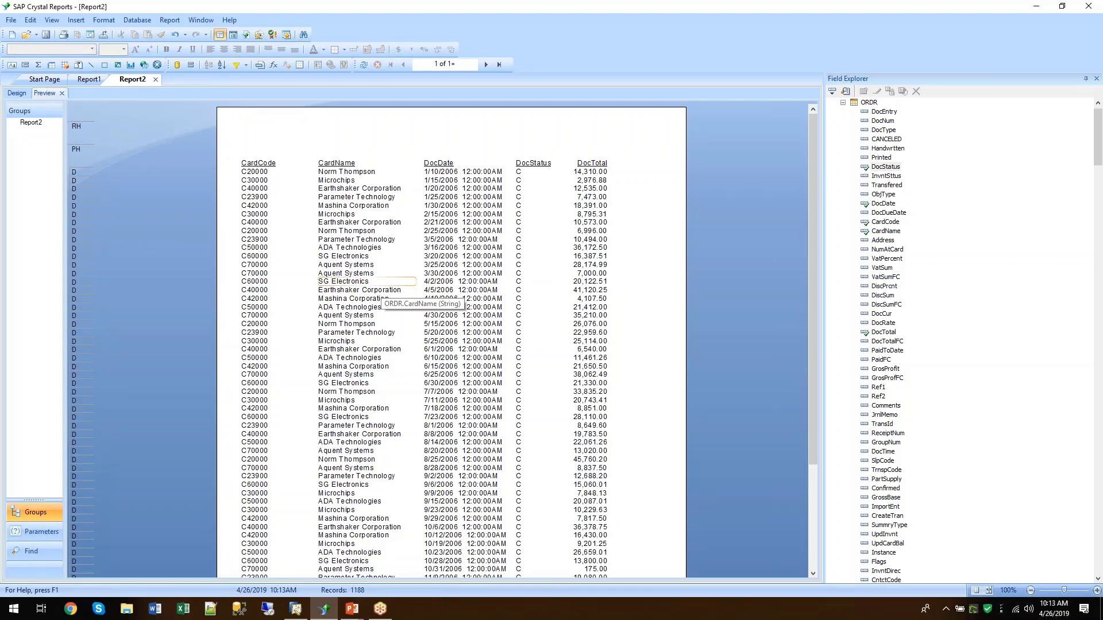
click(534, 164)
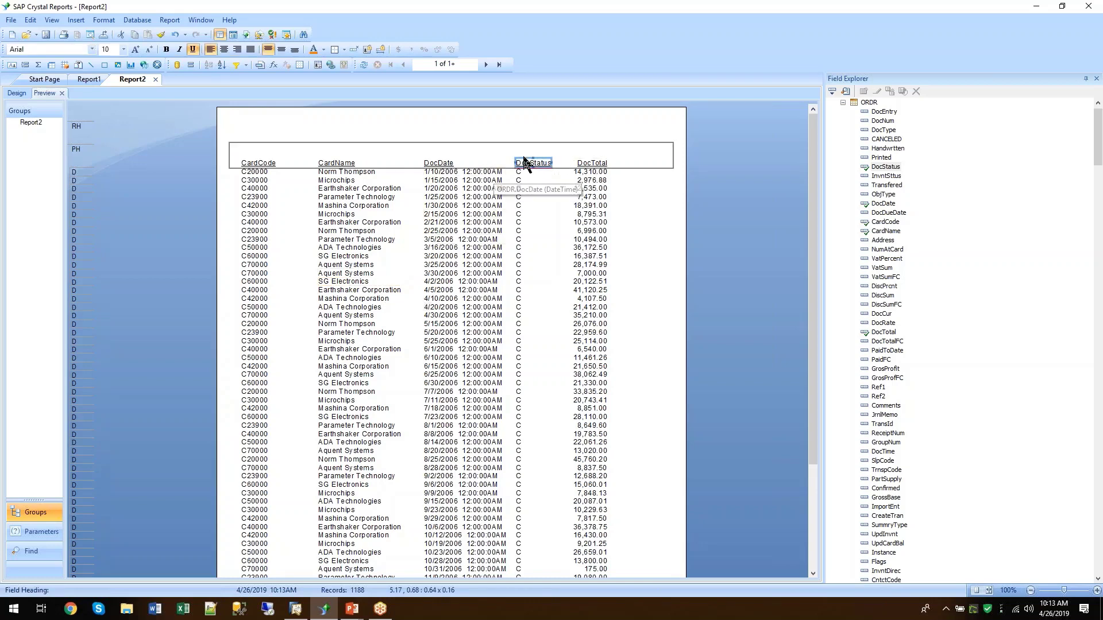
Create a Select Expert filter where ORDR.DocStatus is equal to O.
click(235, 66)
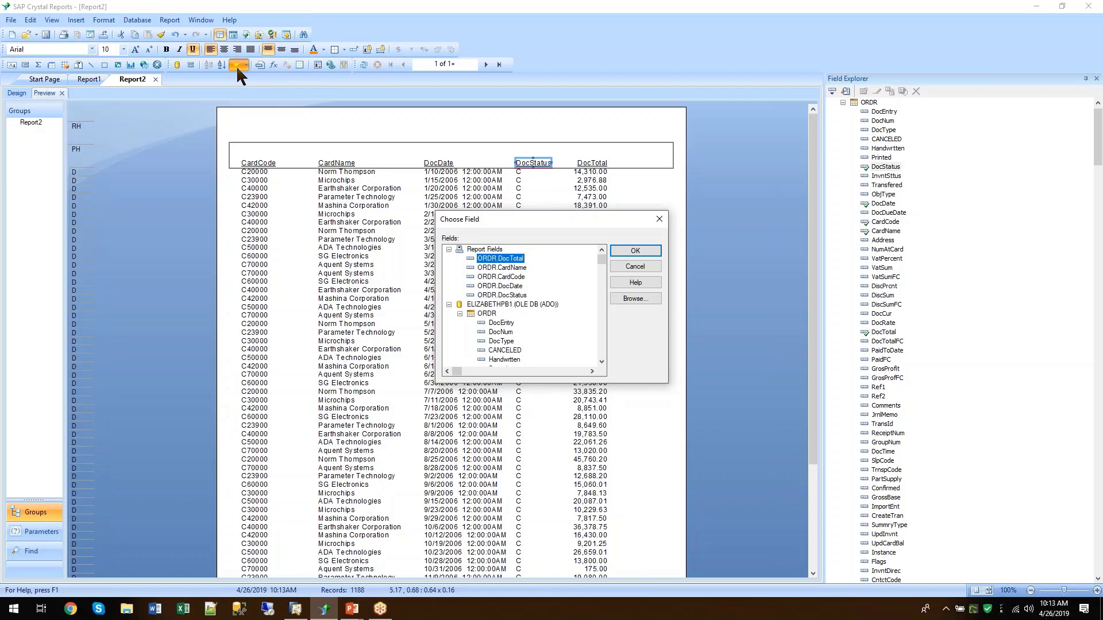
click(516, 295)
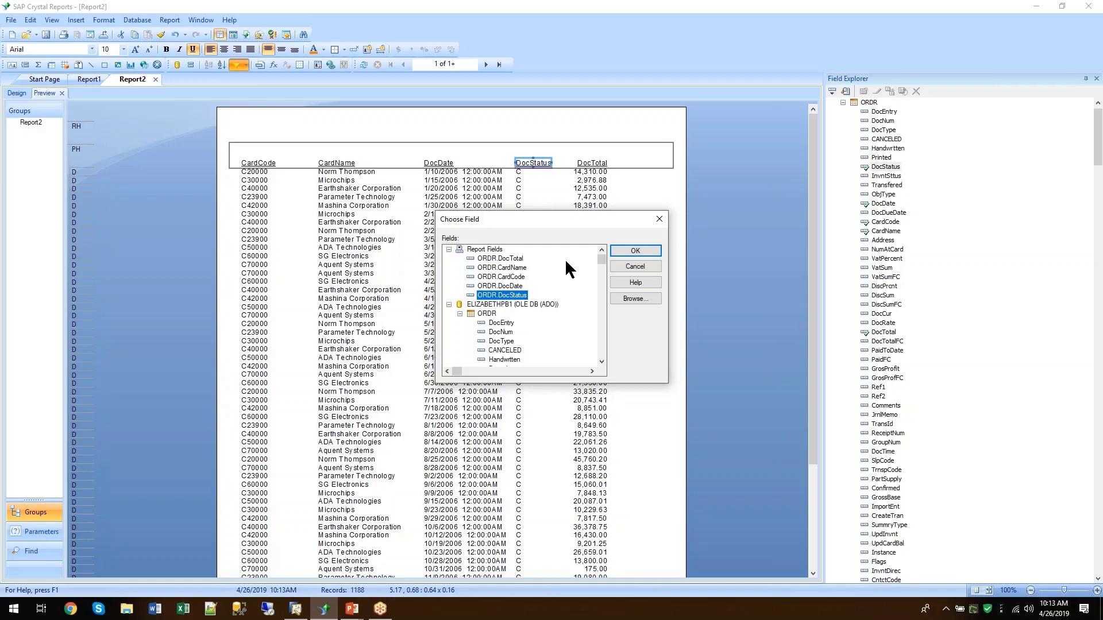
click(630, 250)
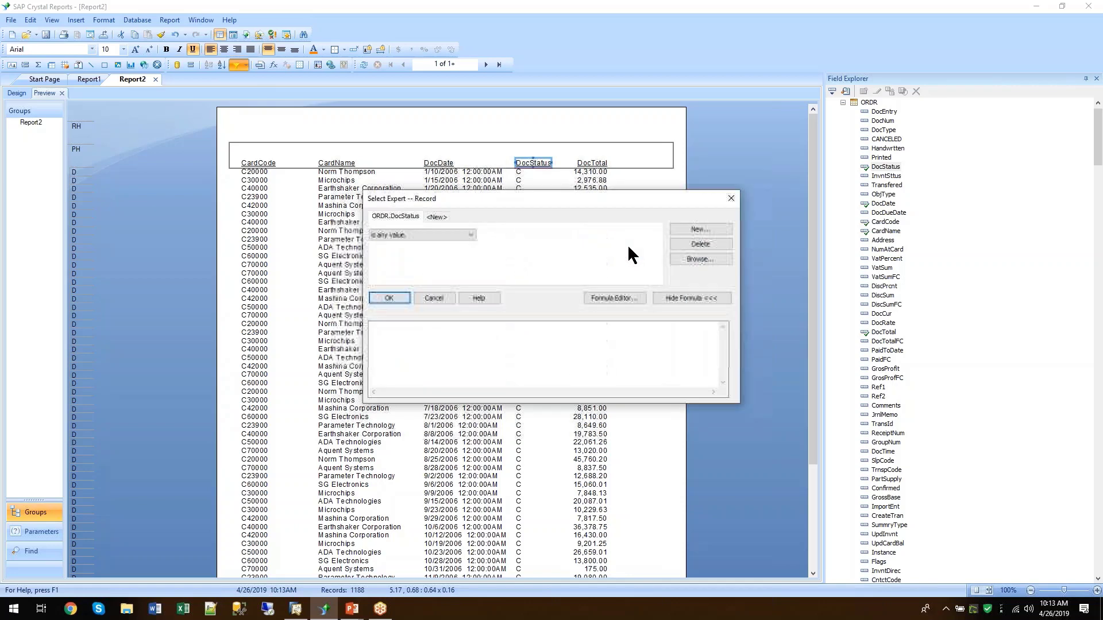
click(406, 236)
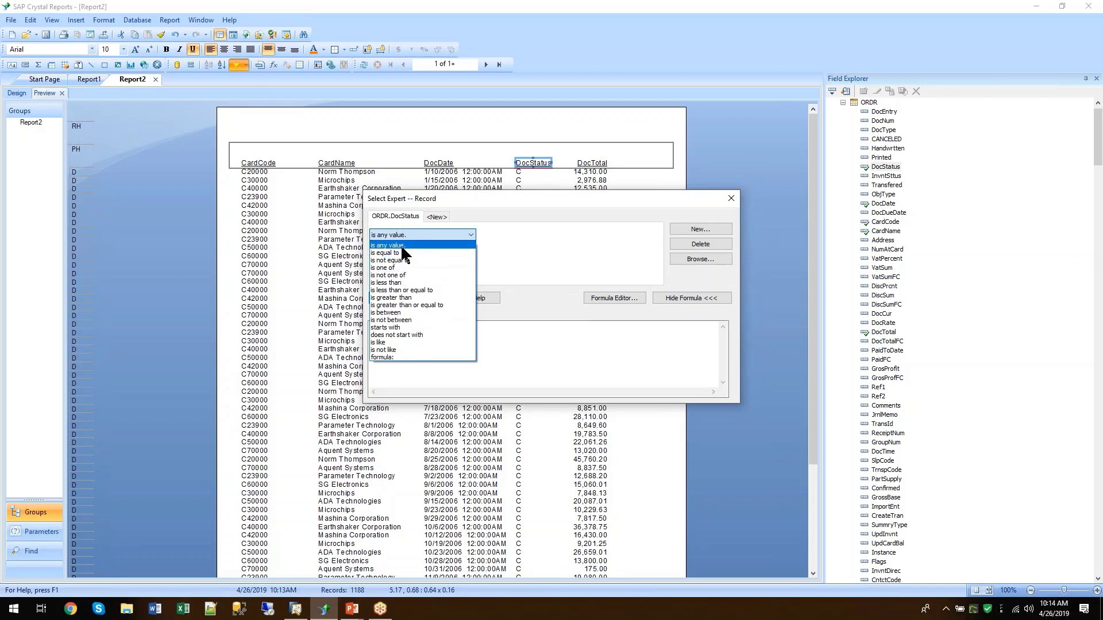
click(396, 253)
click(655, 235)
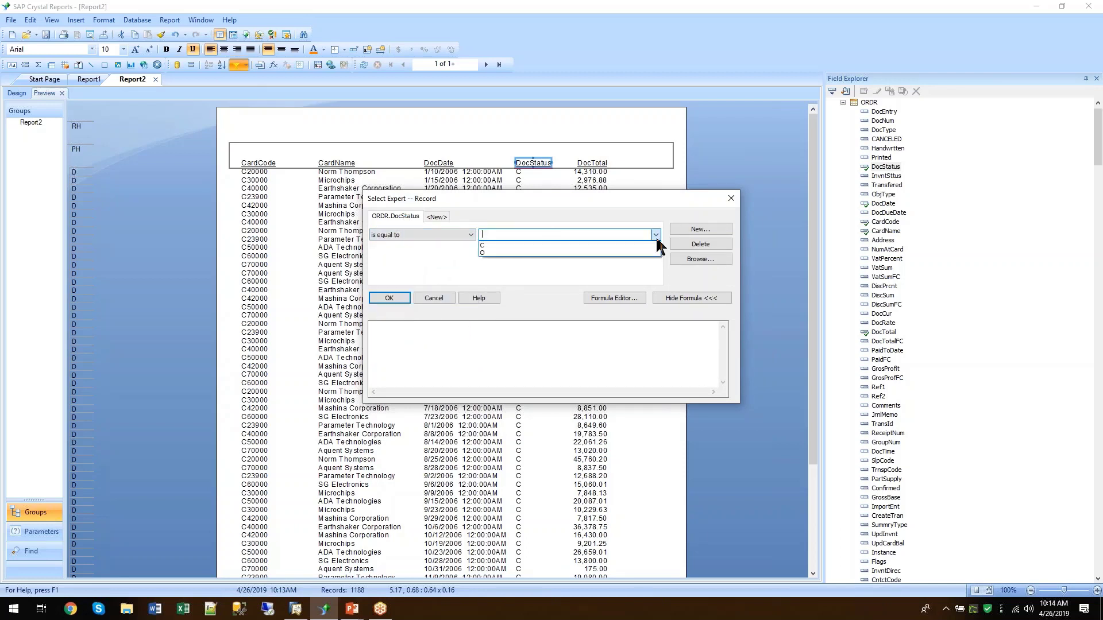
click(603, 253)
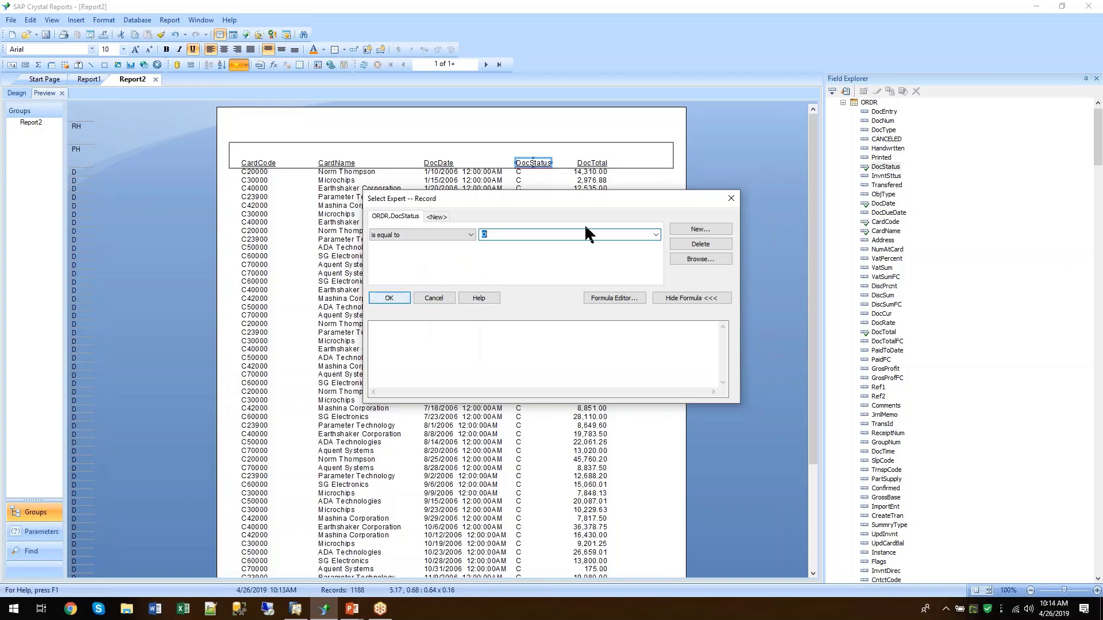
click(656, 235)
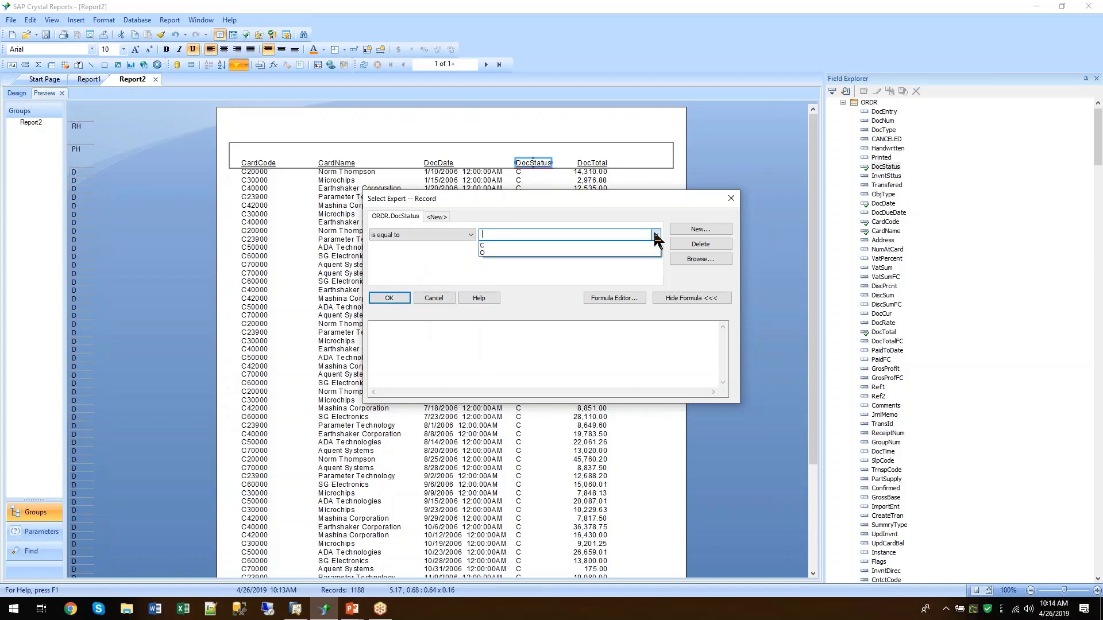
click(631, 254)
click(399, 297)
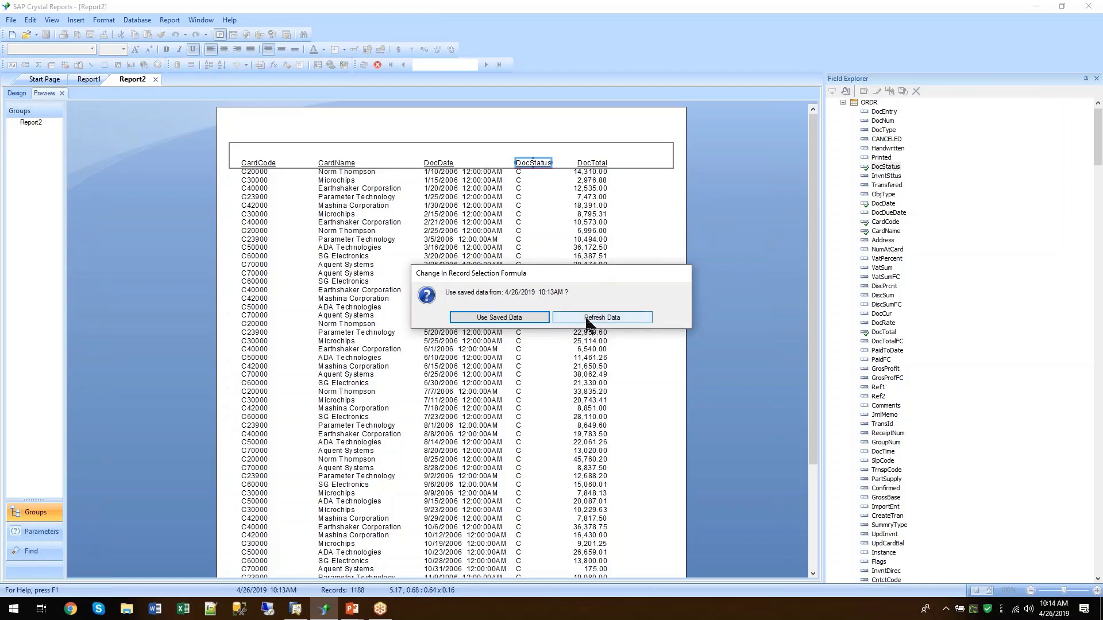
Refresh data to apply the filter, page through all 5 pages and back, and select DocDate.
click(587, 318)
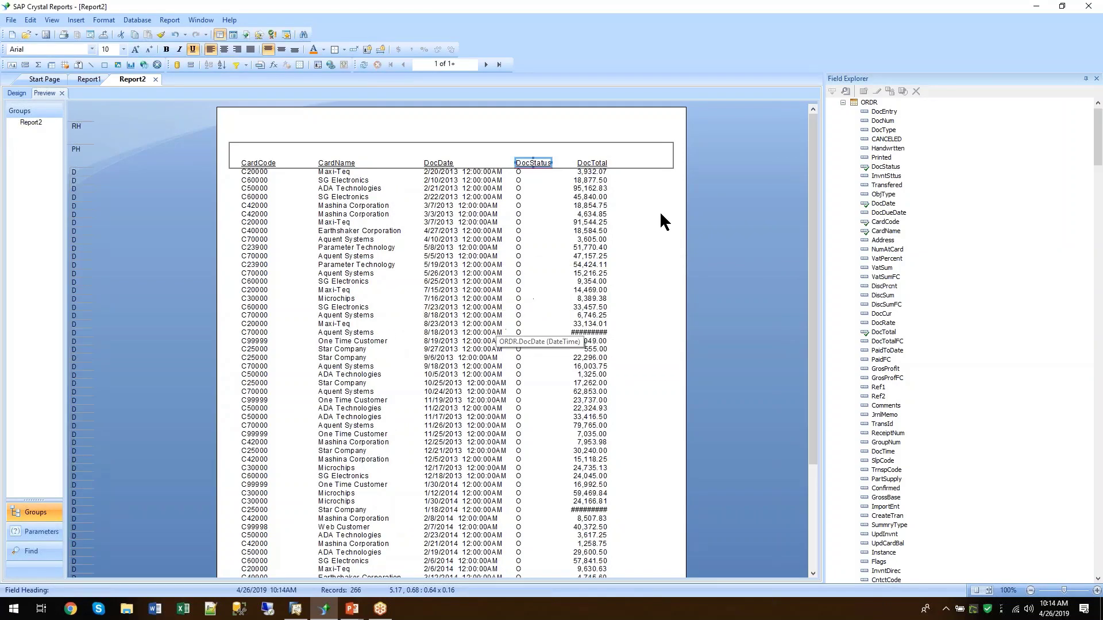
click(485, 65)
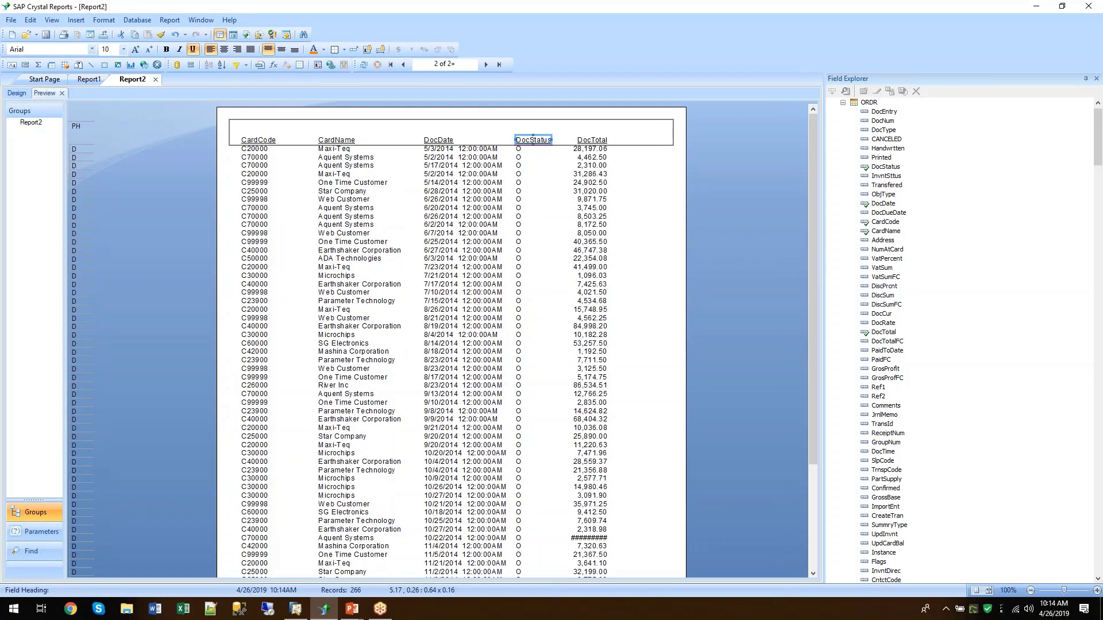
click(485, 65)
click(486, 65)
click(486, 65)
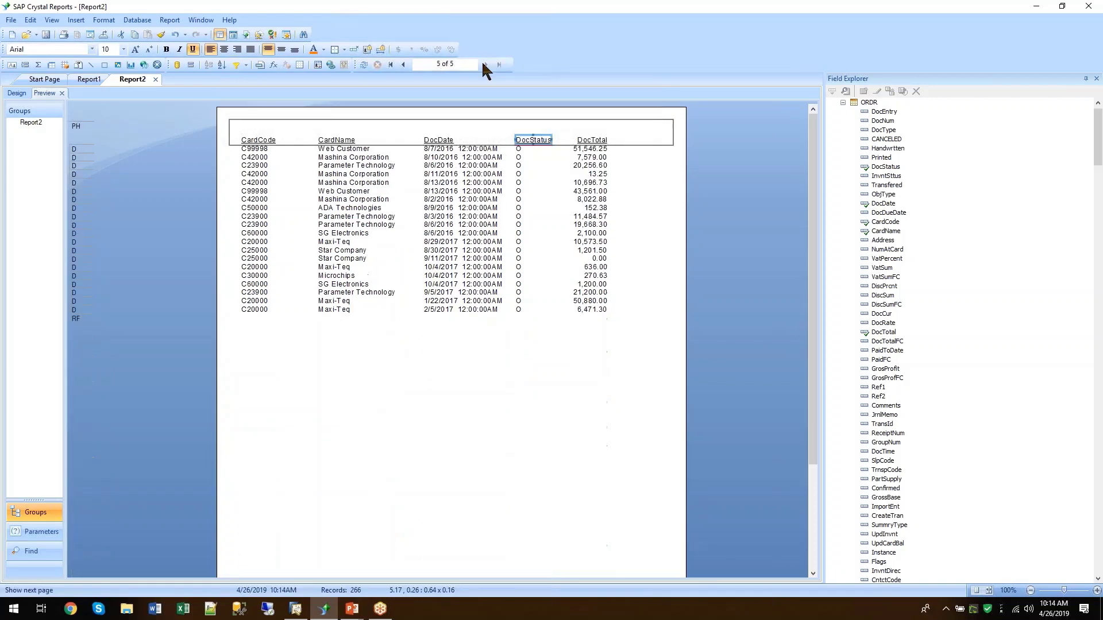
click(391, 64)
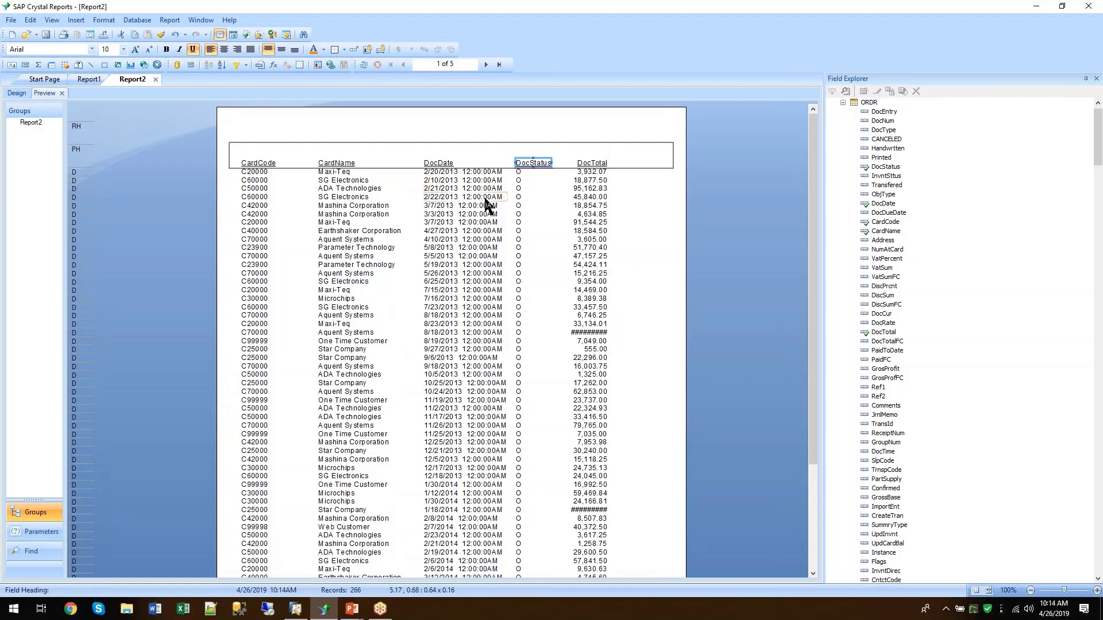
click(466, 177)
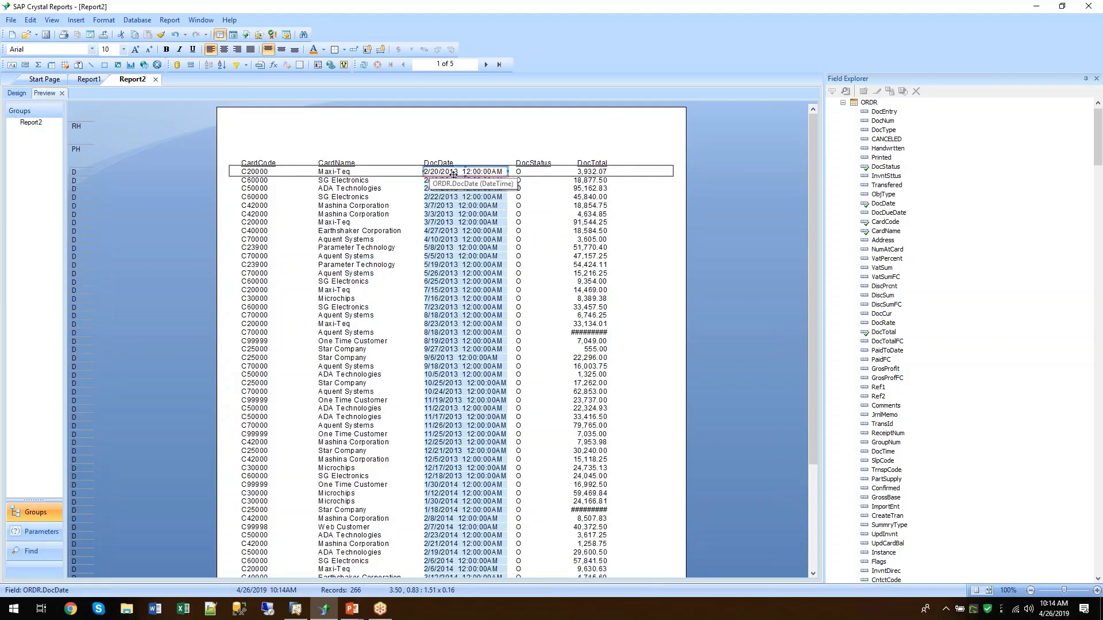
Format the DocDate field with the 03/01/1999 date style, dropping the time portion.
right_click(470, 171)
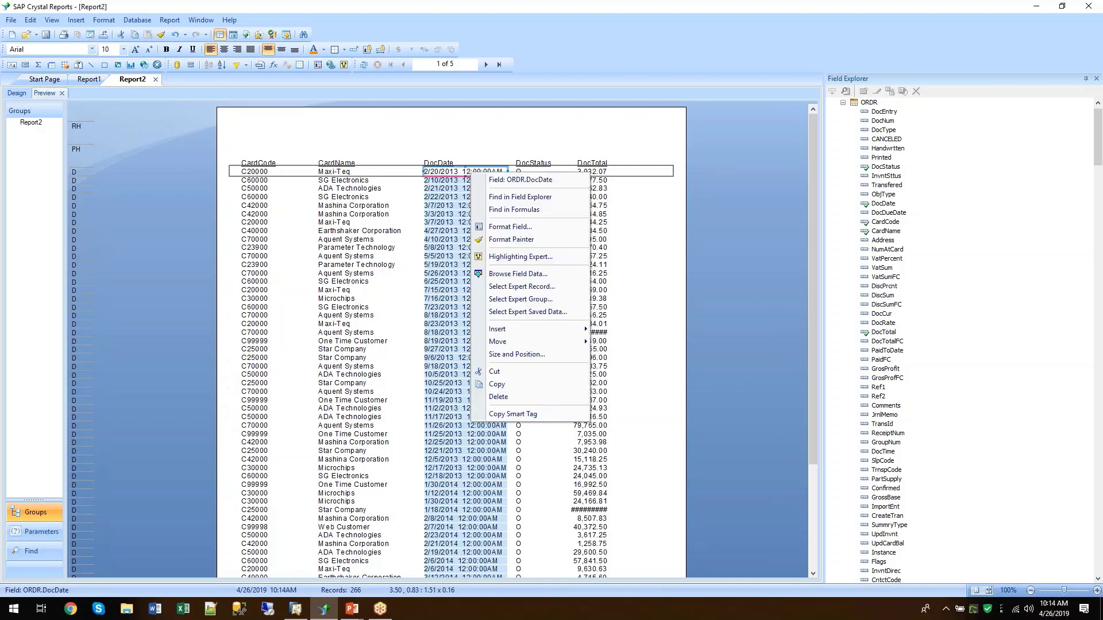
click(495, 227)
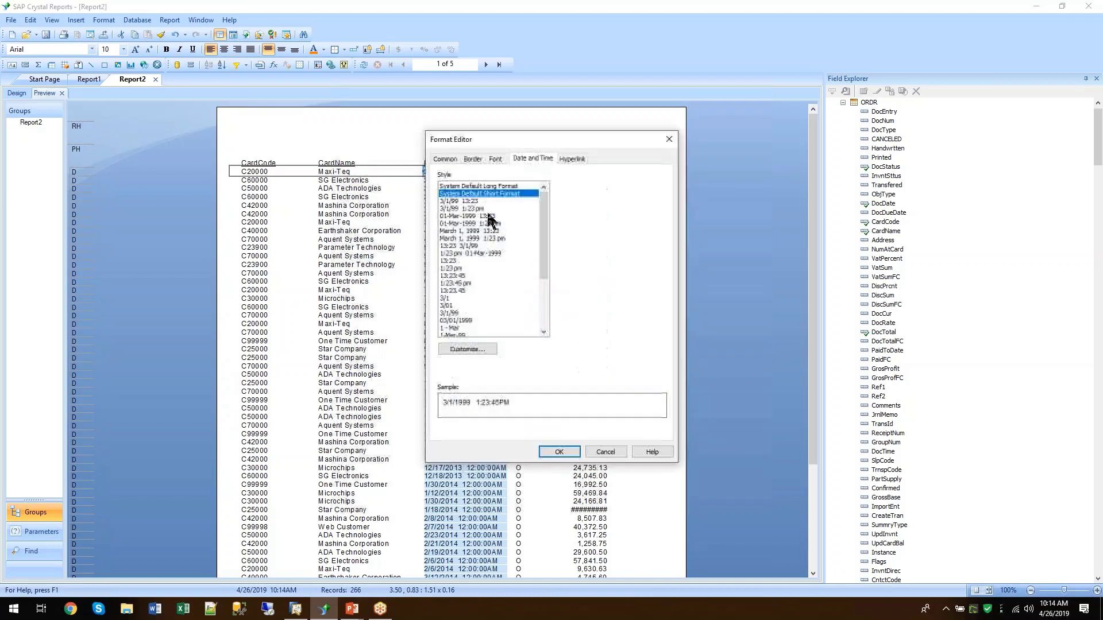
click(667, 142)
right_click(469, 173)
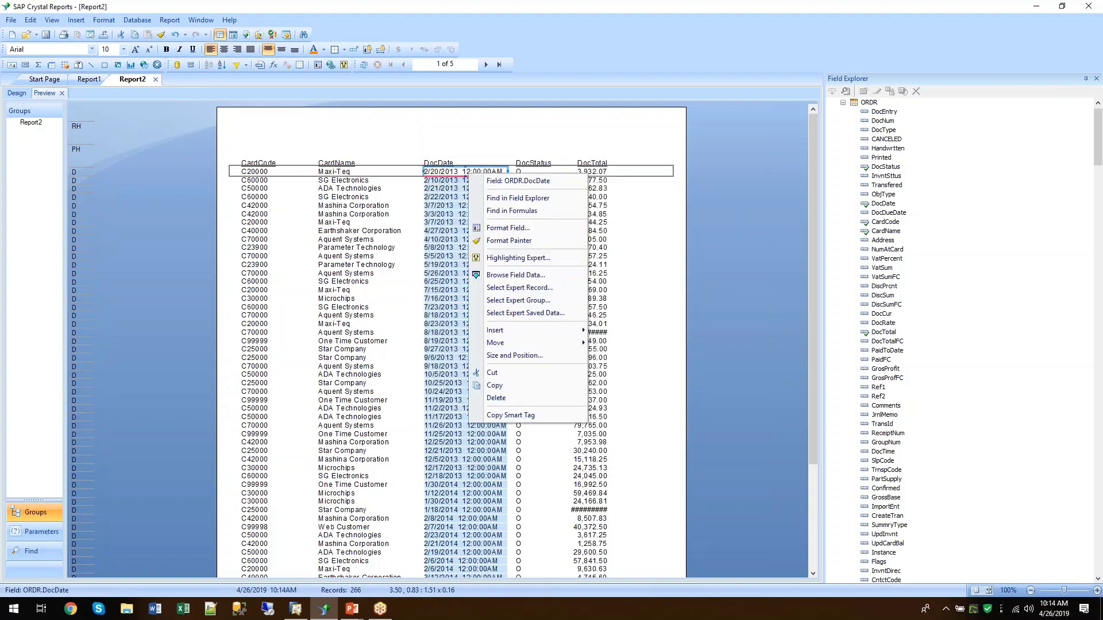
click(501, 227)
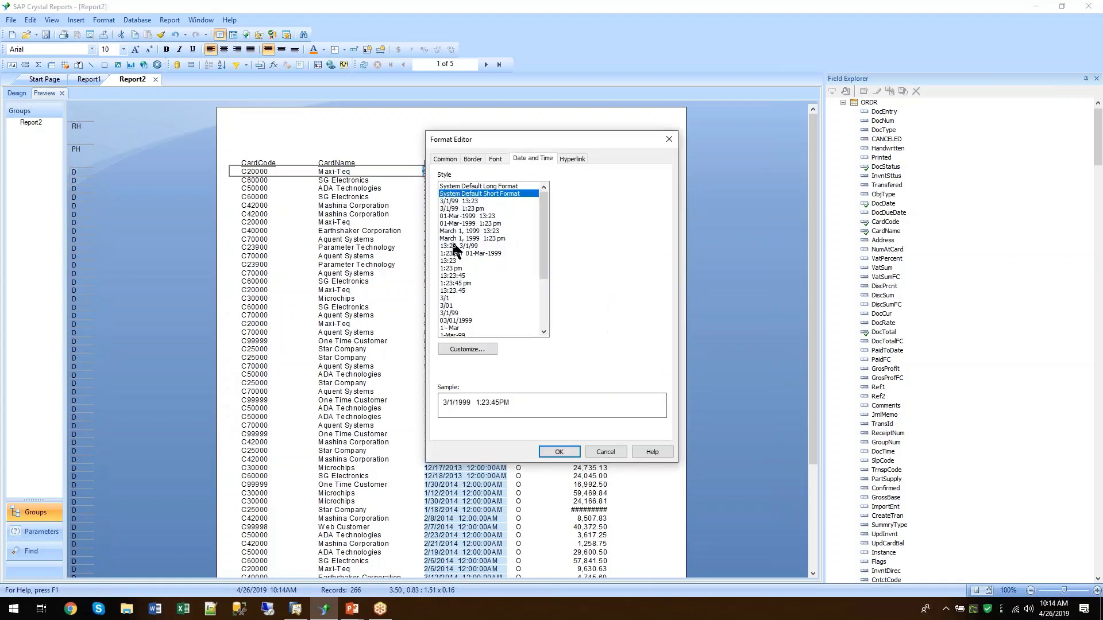
click(456, 320)
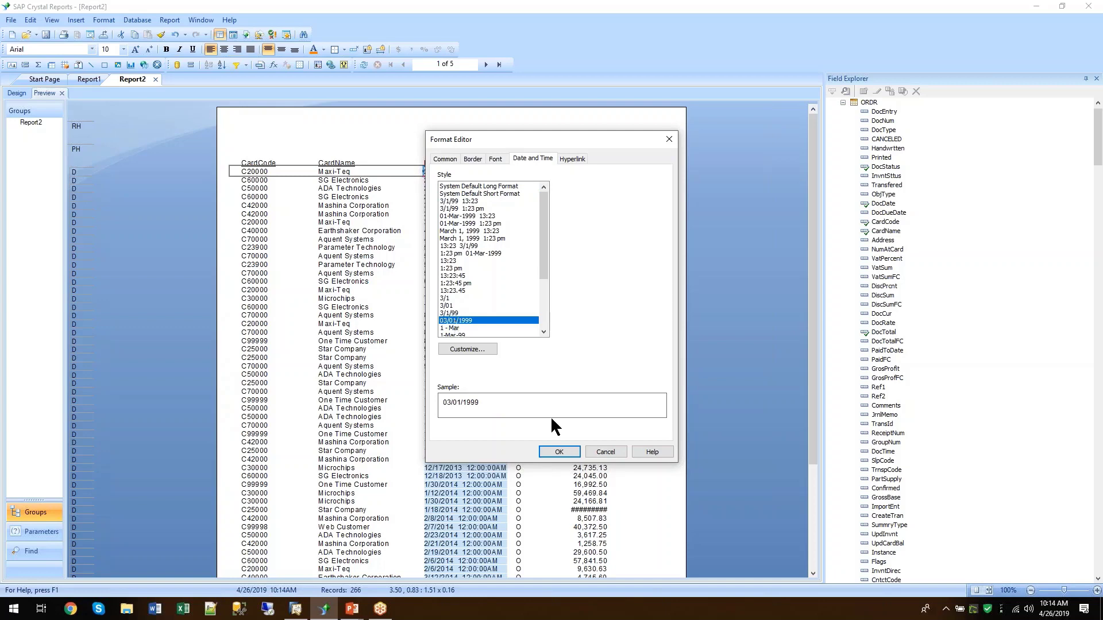
click(558, 452)
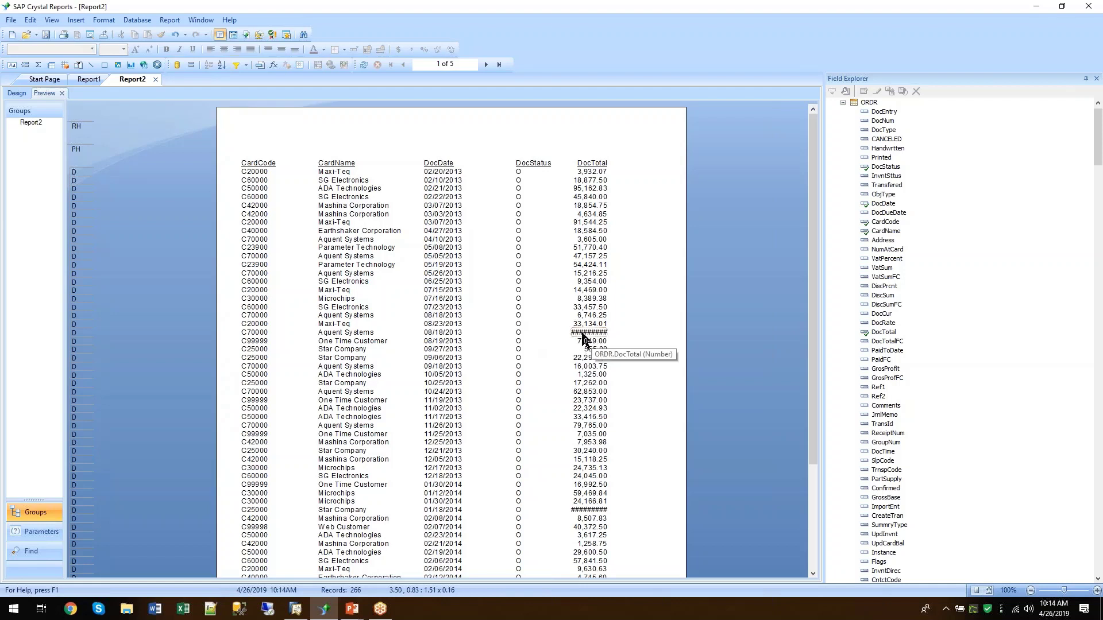
Widen the DocTotal field leftward so totals like 128,476.25 show instead of ########.
click(573, 333)
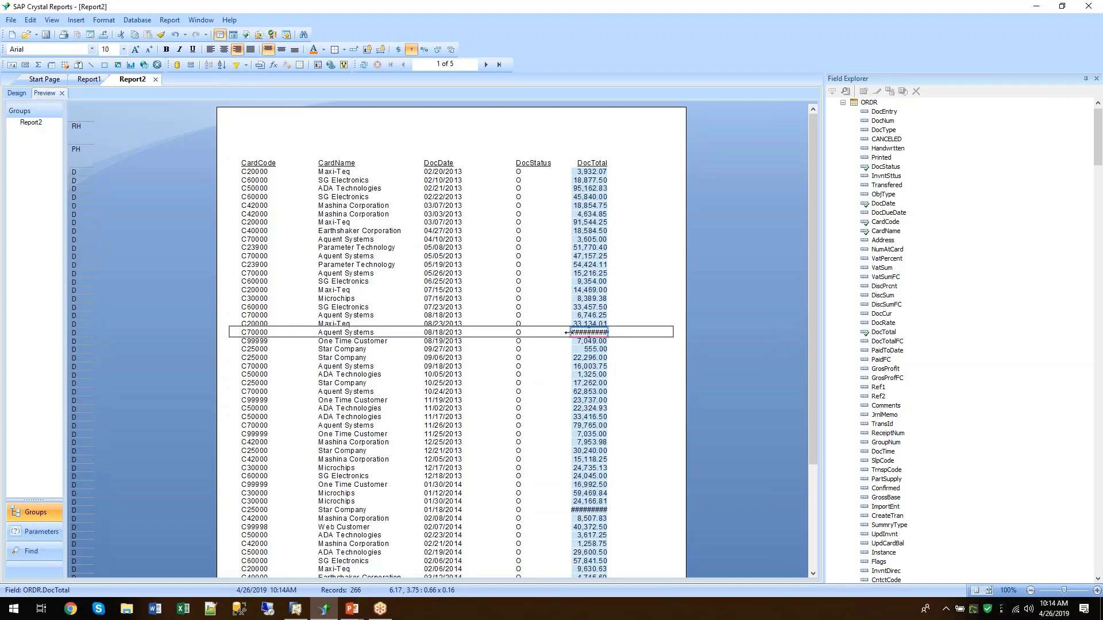
drag(567, 332, 556, 333)
click(625, 329)
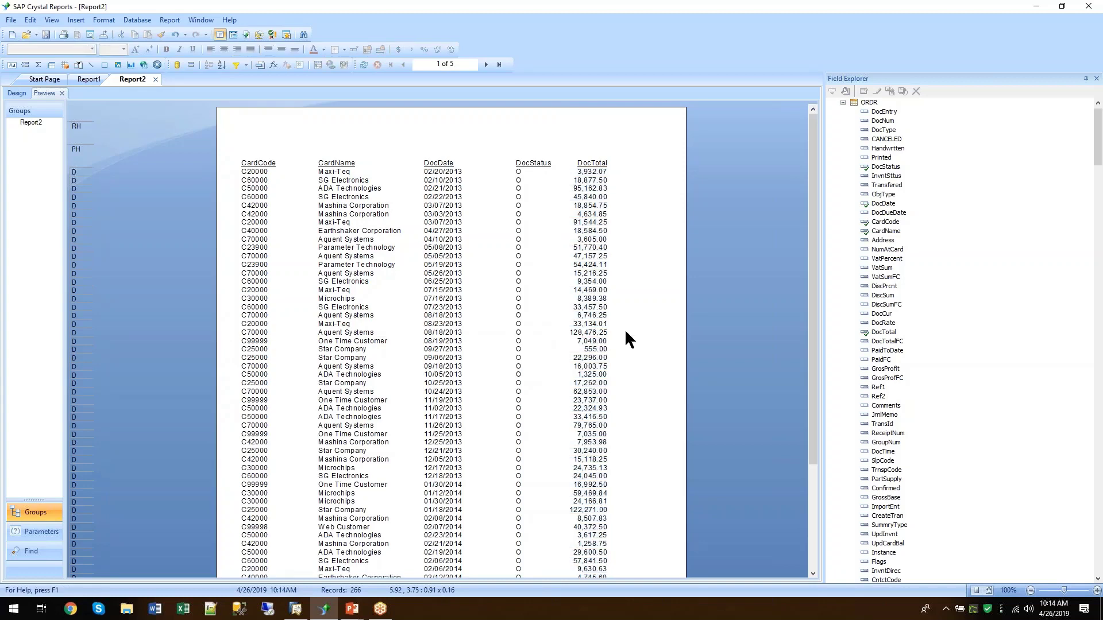
scroll(602, 497, down, 1)
scroll(601, 497, up, 1)
click(323, 164)
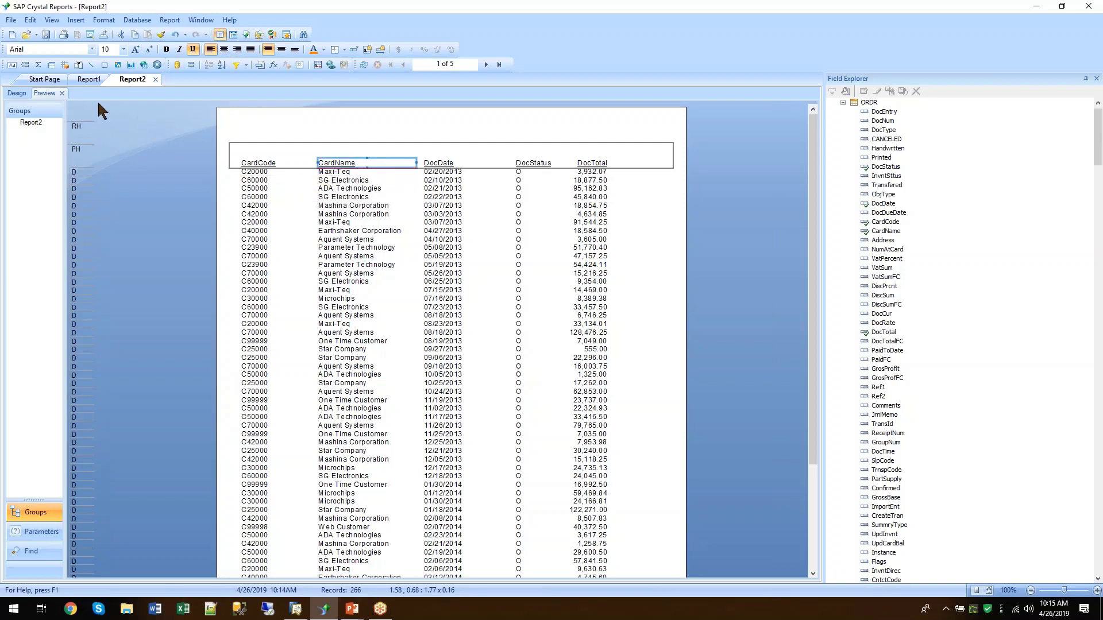
Sort the records by ORDR.CardName in ascending order with the Record Sort Expert.
click(220, 66)
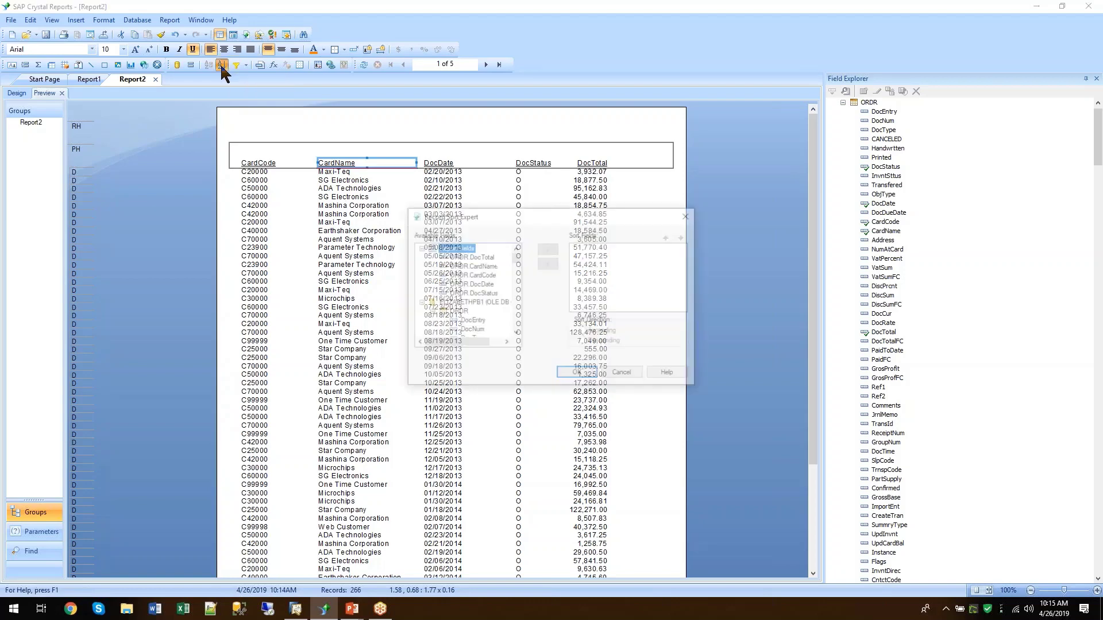
click(480, 266)
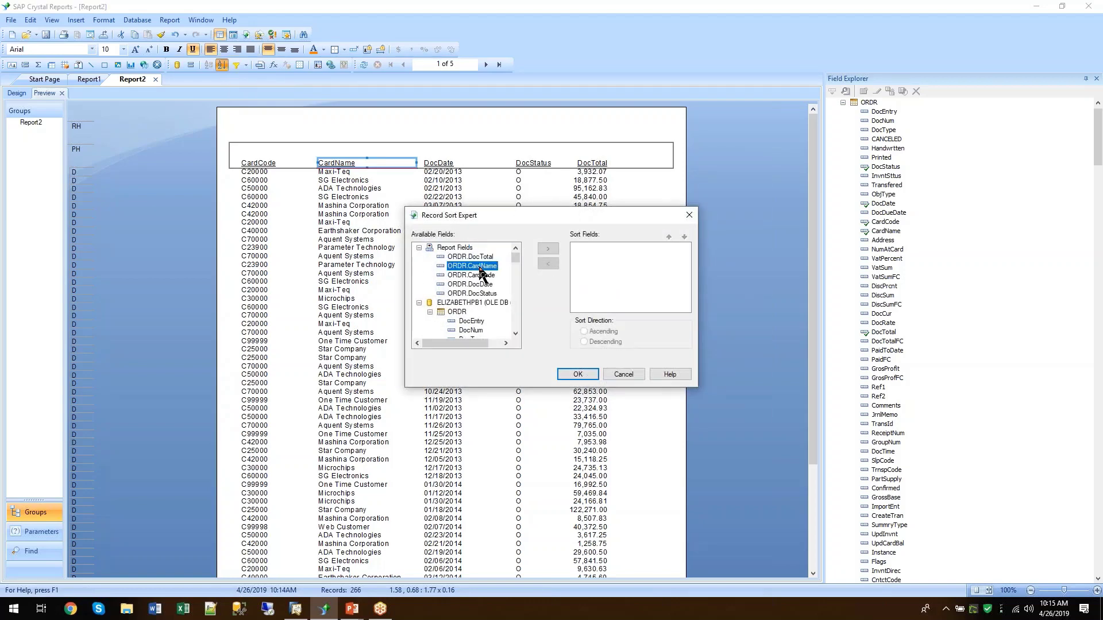
click(547, 248)
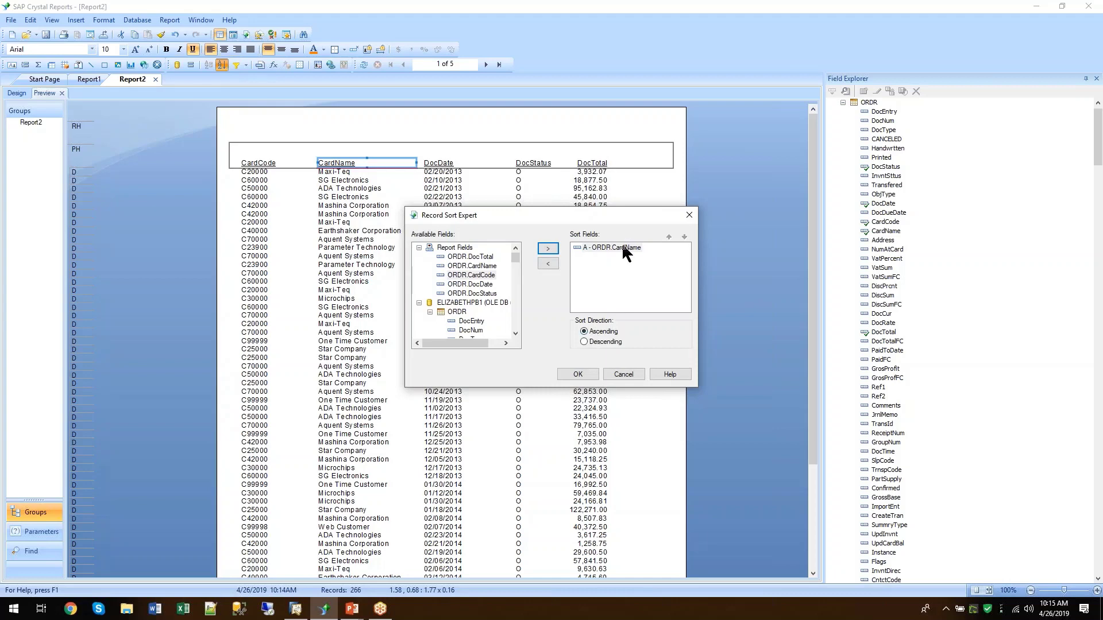
click(577, 374)
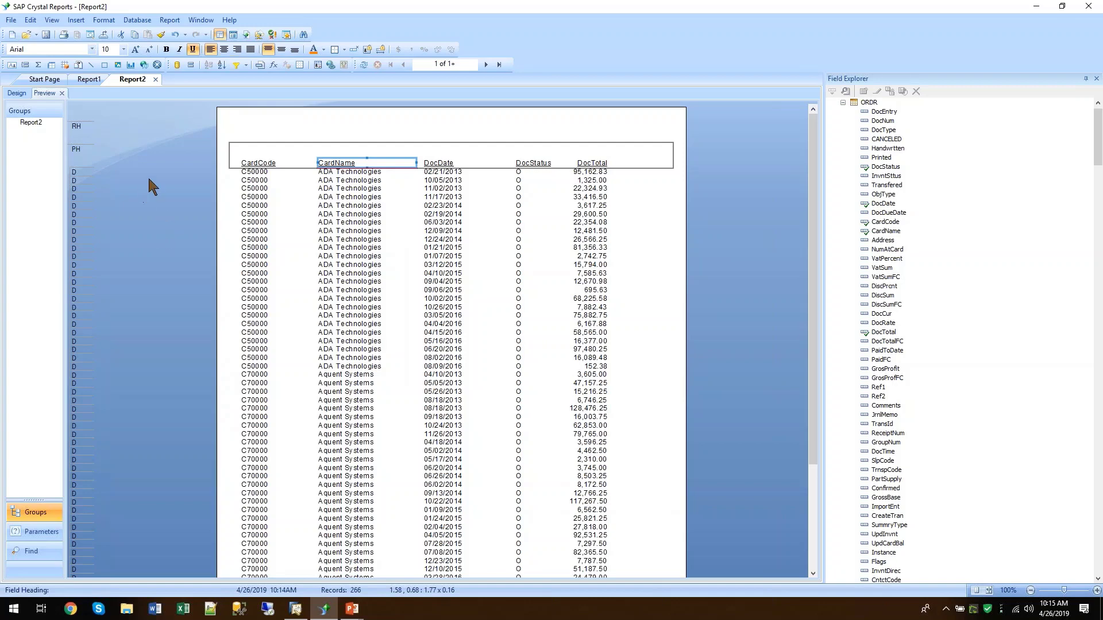
Compare the design layout and preview to check the CardName-sorted order rows.
click(16, 93)
click(46, 93)
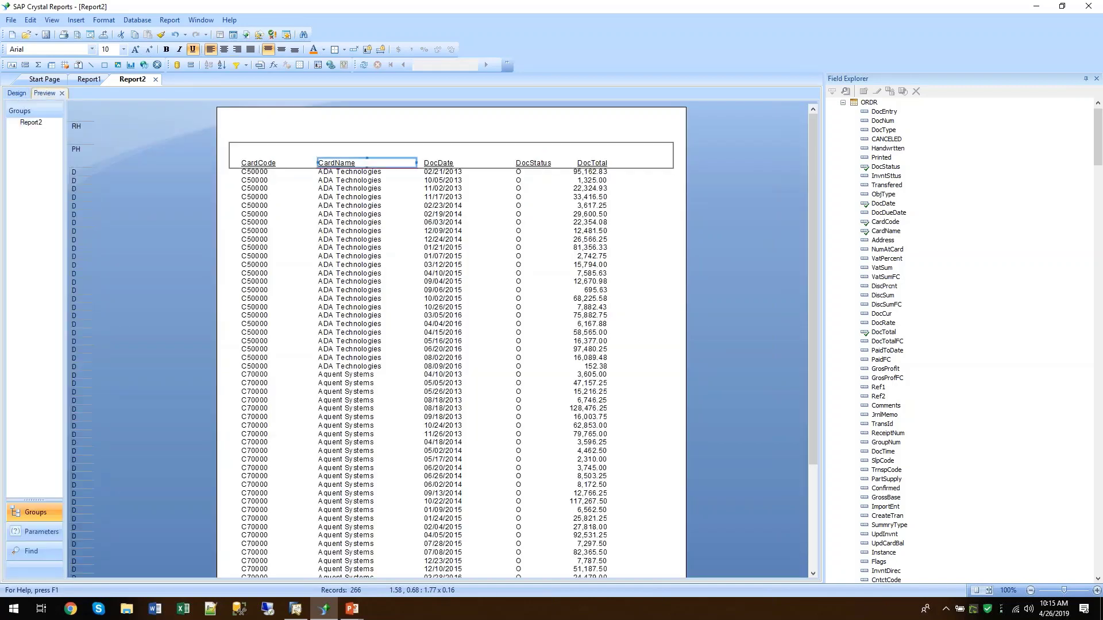
click(16, 94)
click(44, 94)
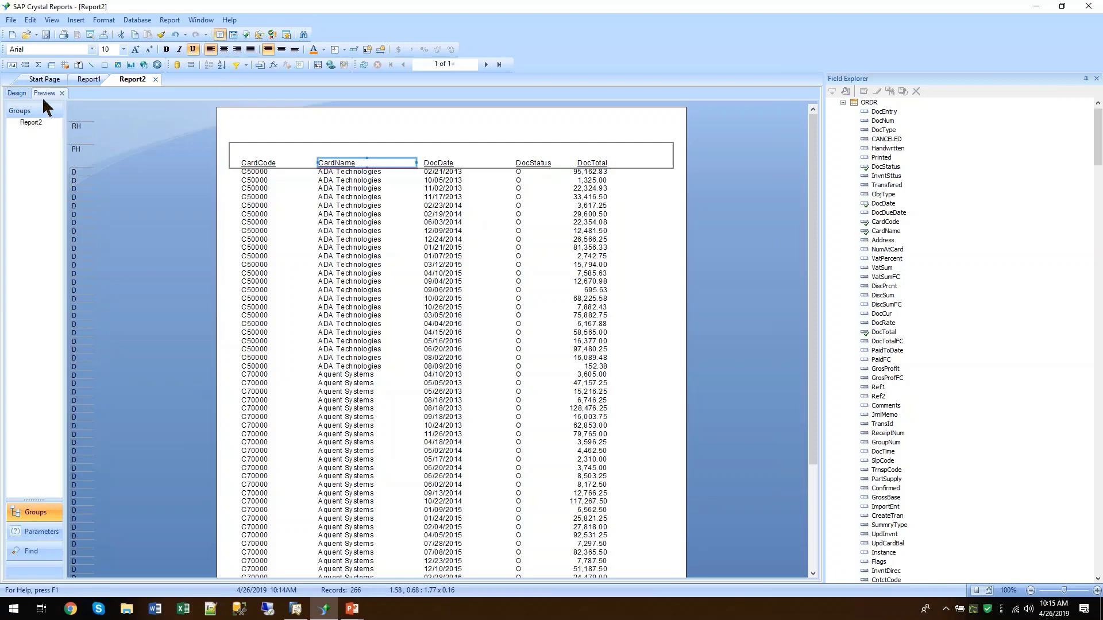
click(581, 188)
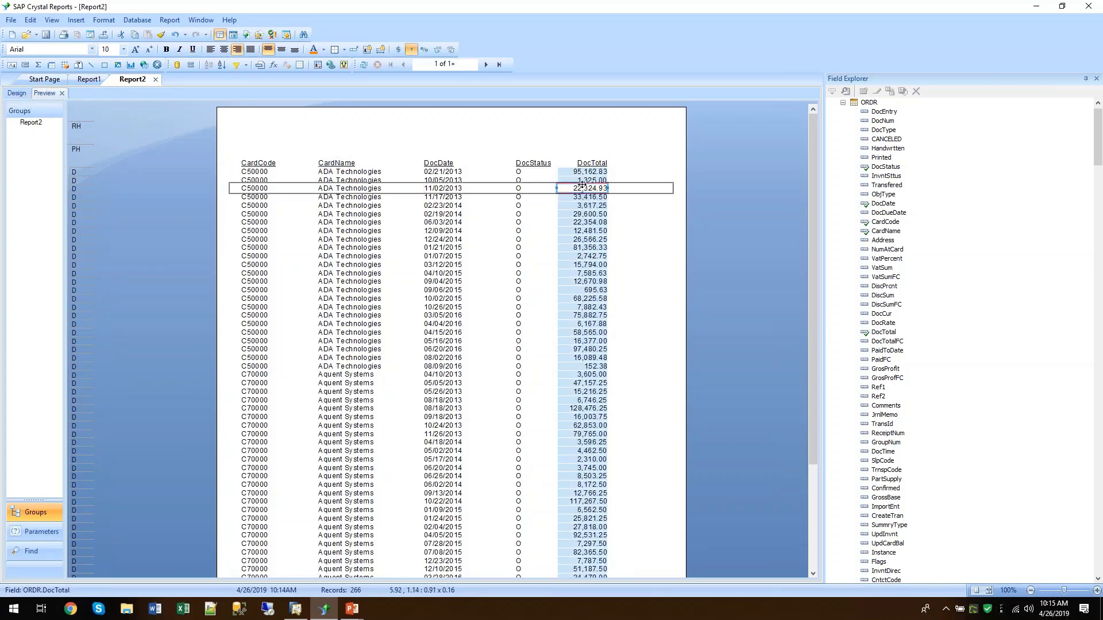
Format DocTotal with a floating currency symbol so amounts read like $128,476.25.
right_click(584, 187)
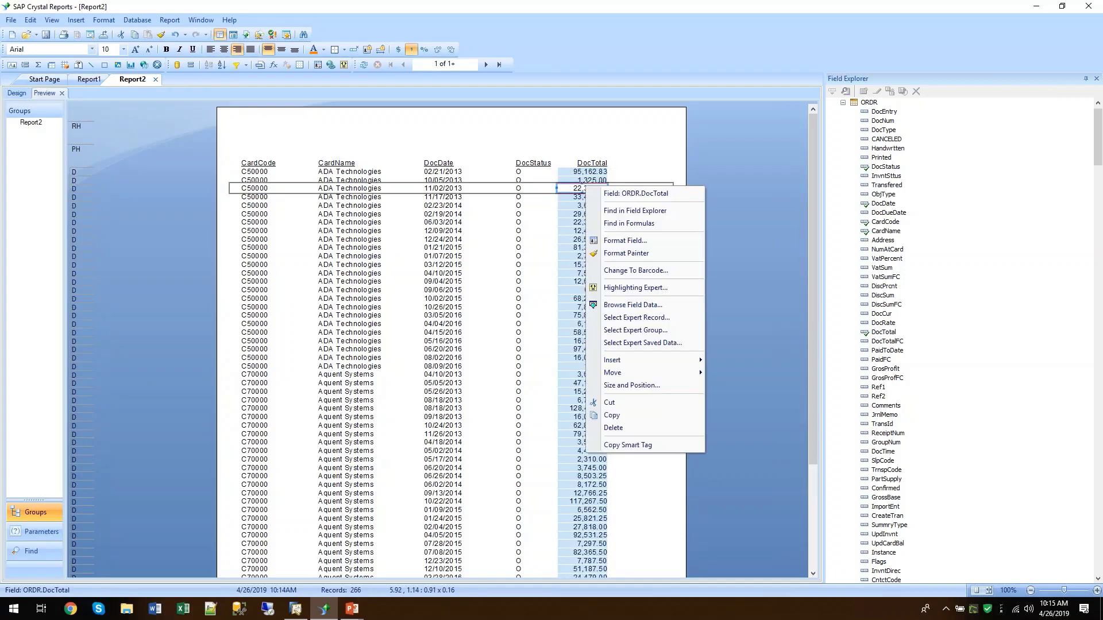
click(624, 241)
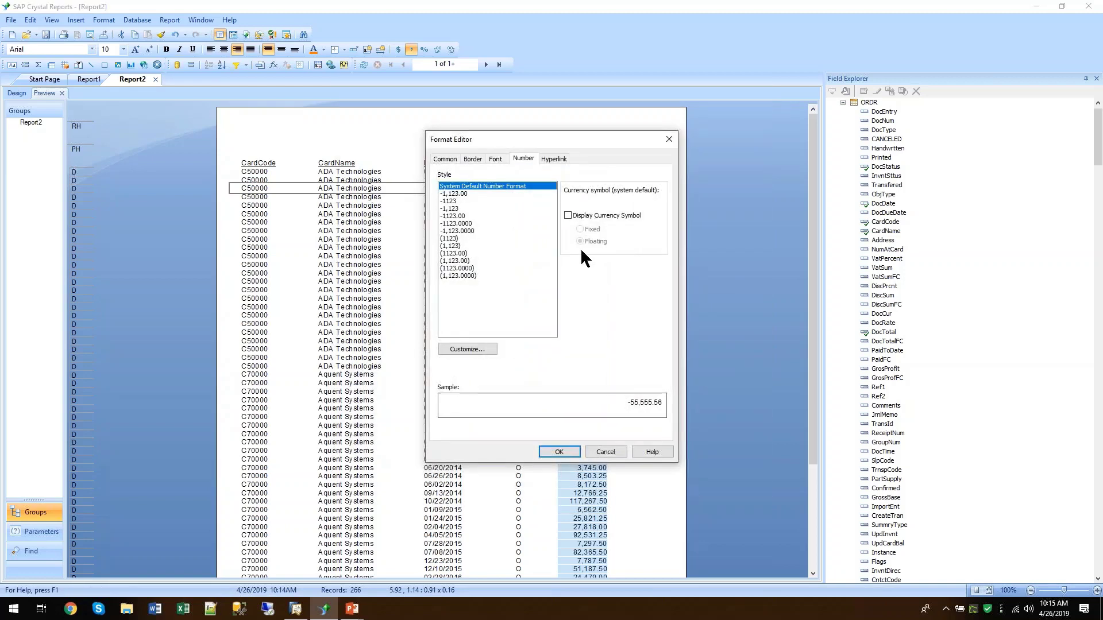
click(568, 215)
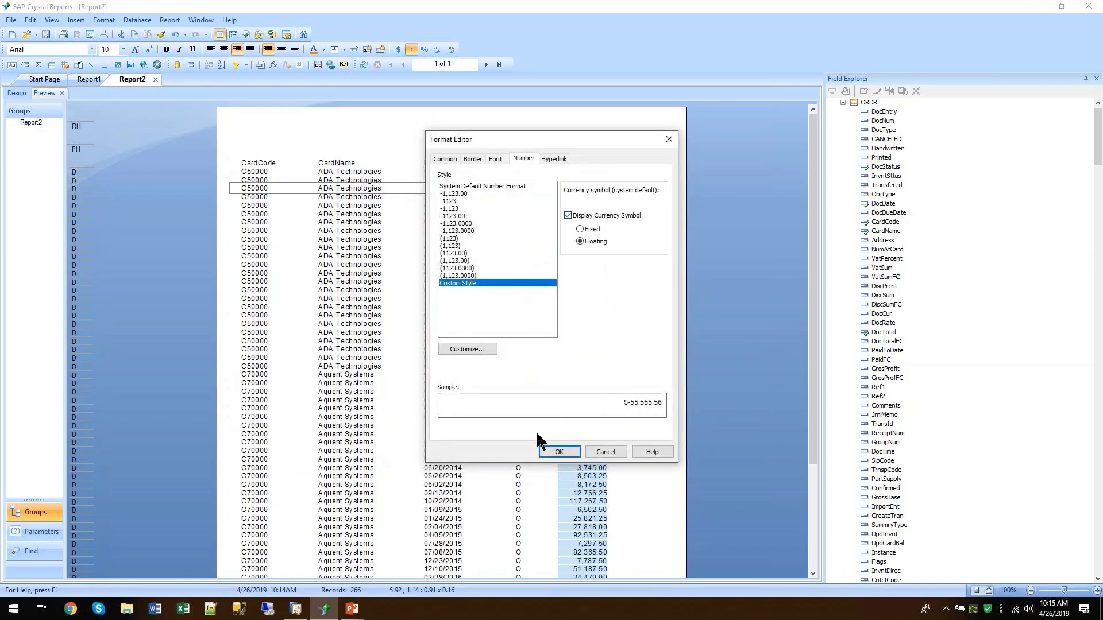
click(559, 451)
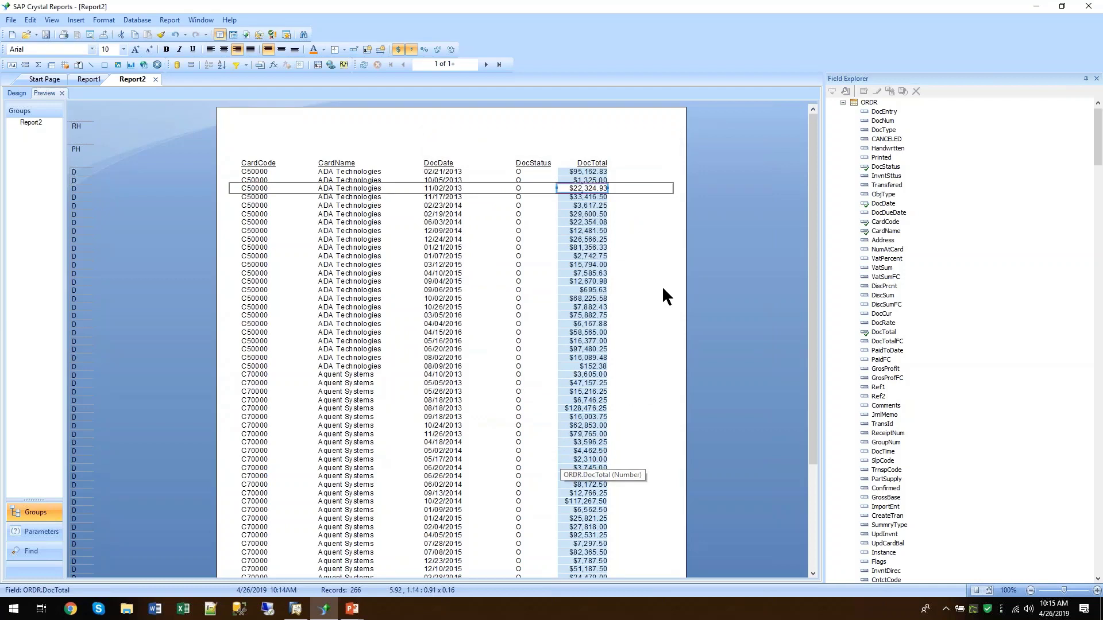
click(665, 259)
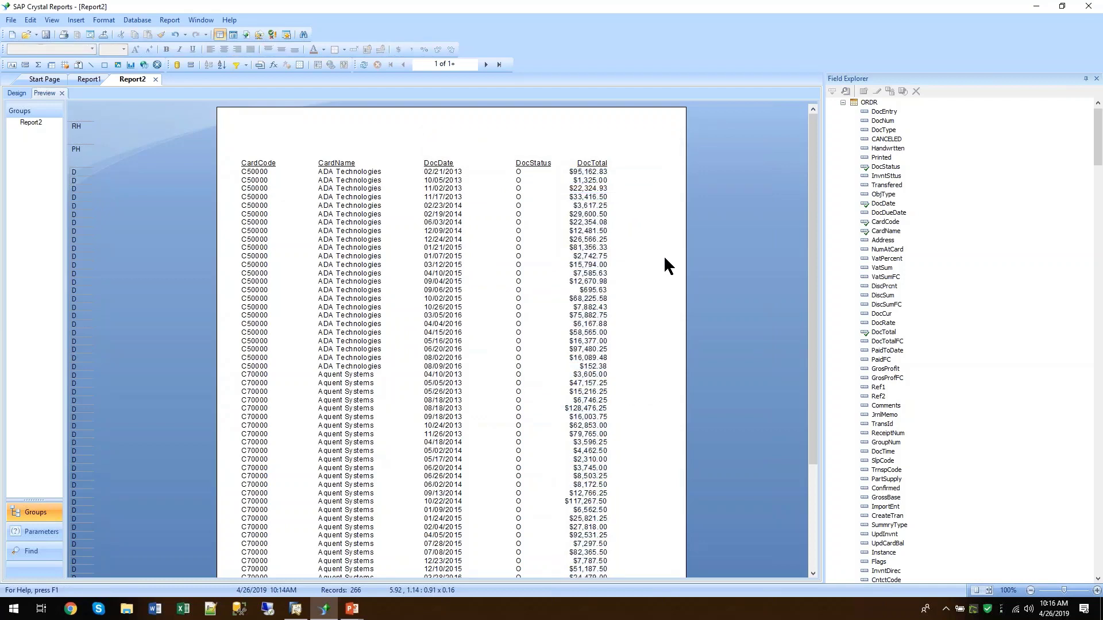
Return from the preview to the report's design layout.
right_click(593, 172)
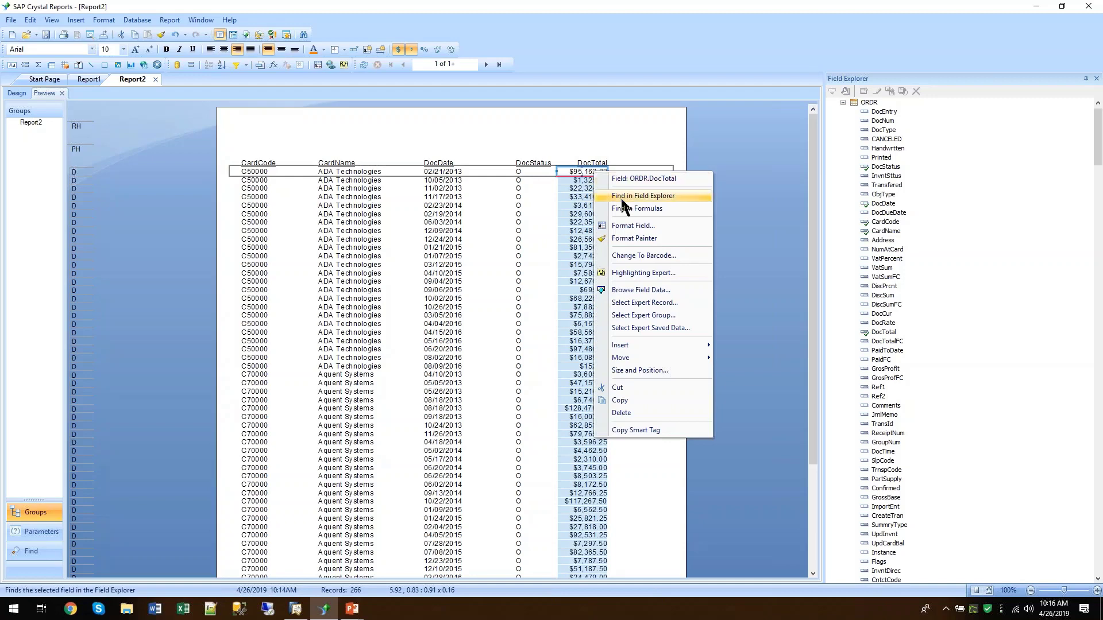
click(522, 220)
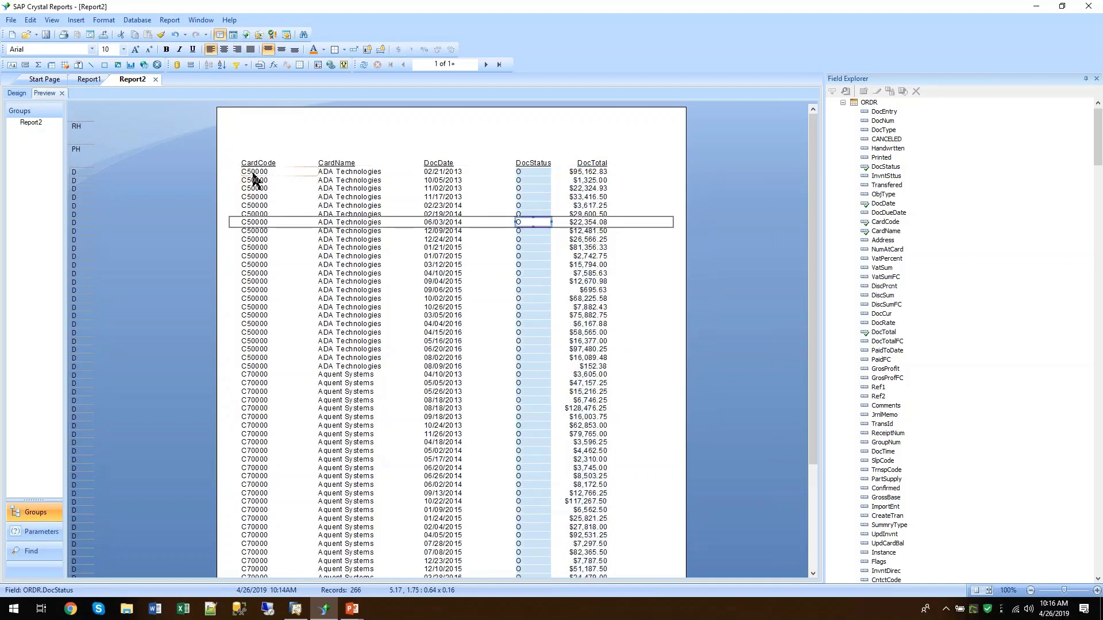
click(17, 93)
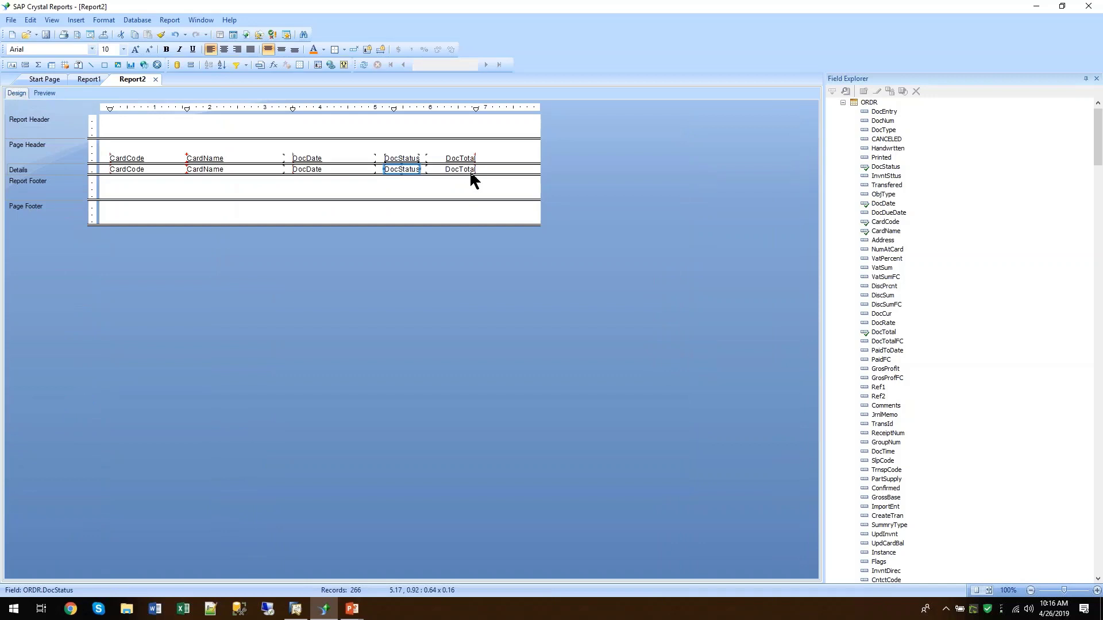
click(354, 189)
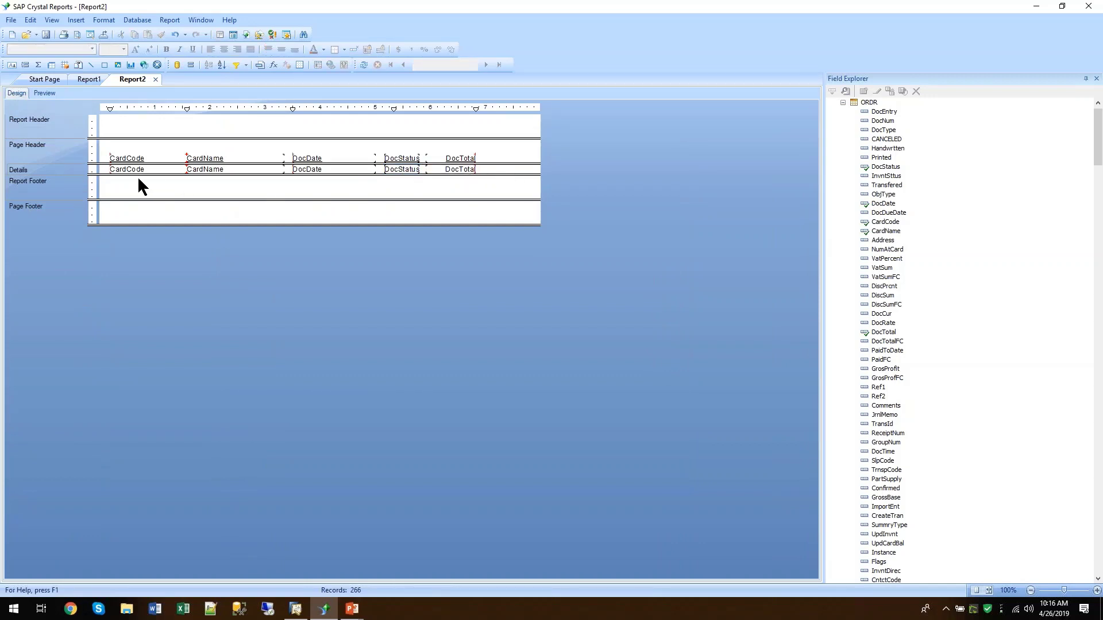
Select all five Details fields and view their Border settings in the Format Editor.
drag(237, 180, 470, 167)
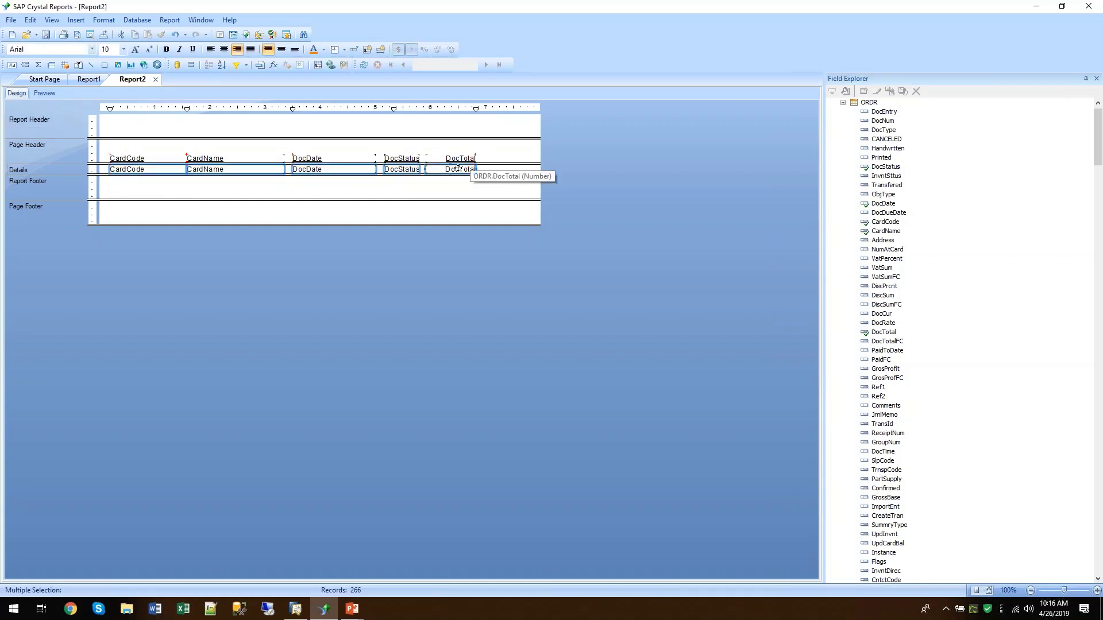
right_click(460, 169)
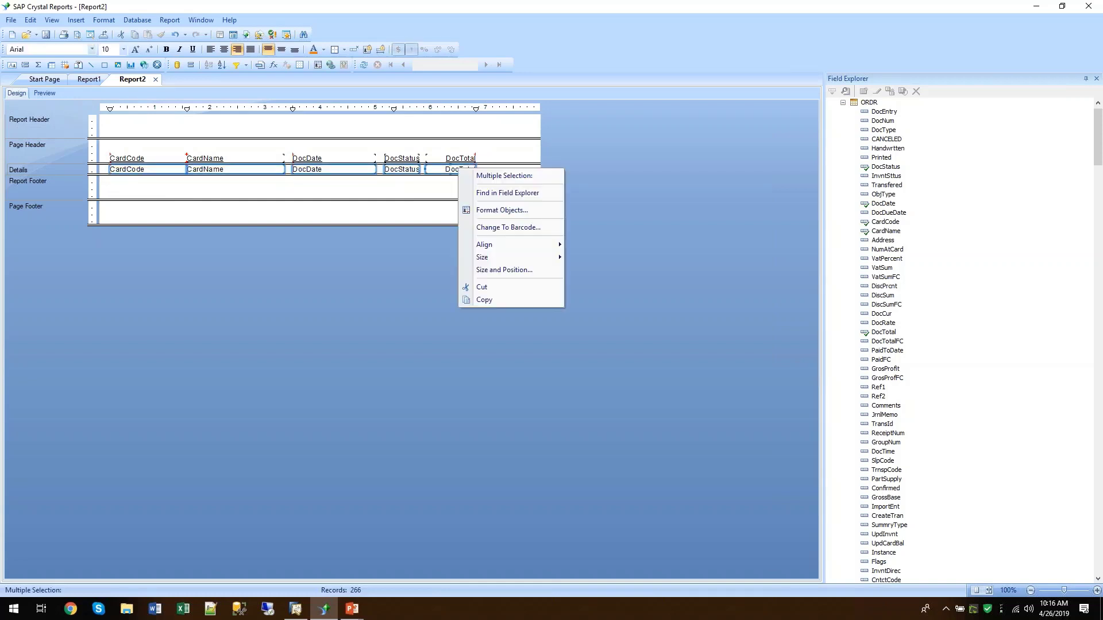
click(487, 208)
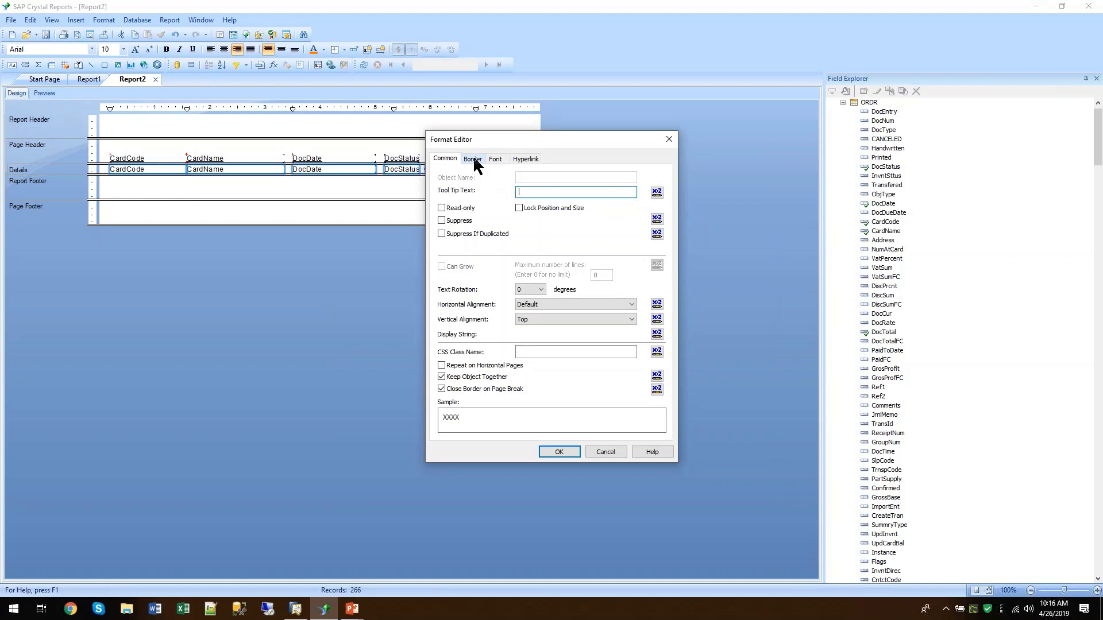
click(474, 160)
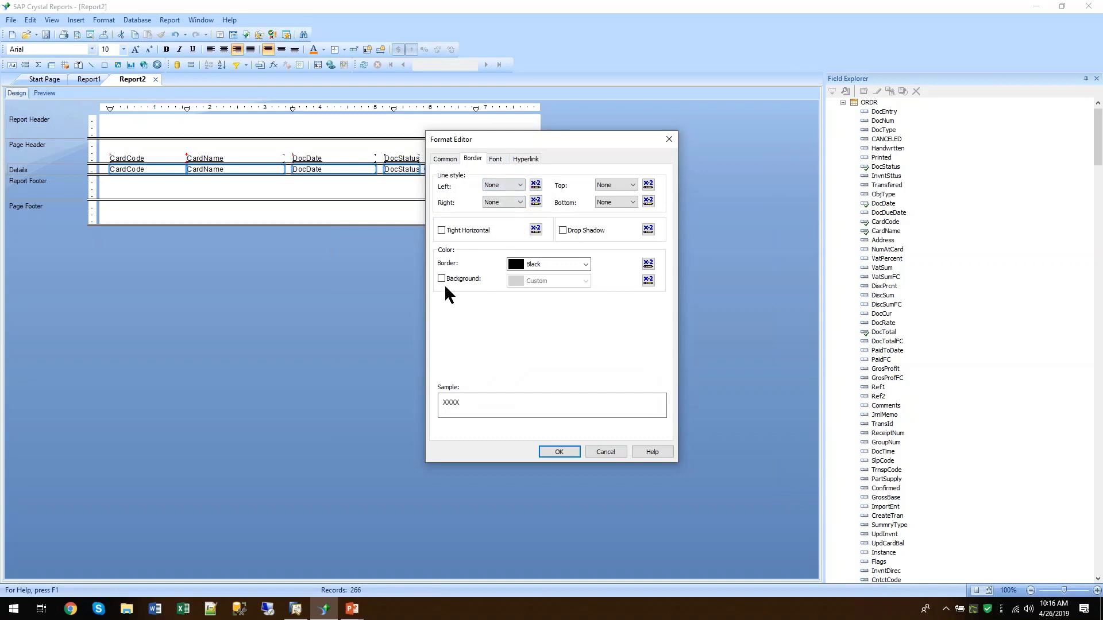
Inspect the background-colour formula, then close Formula Workshop and Format Editor unchanged.
click(648, 280)
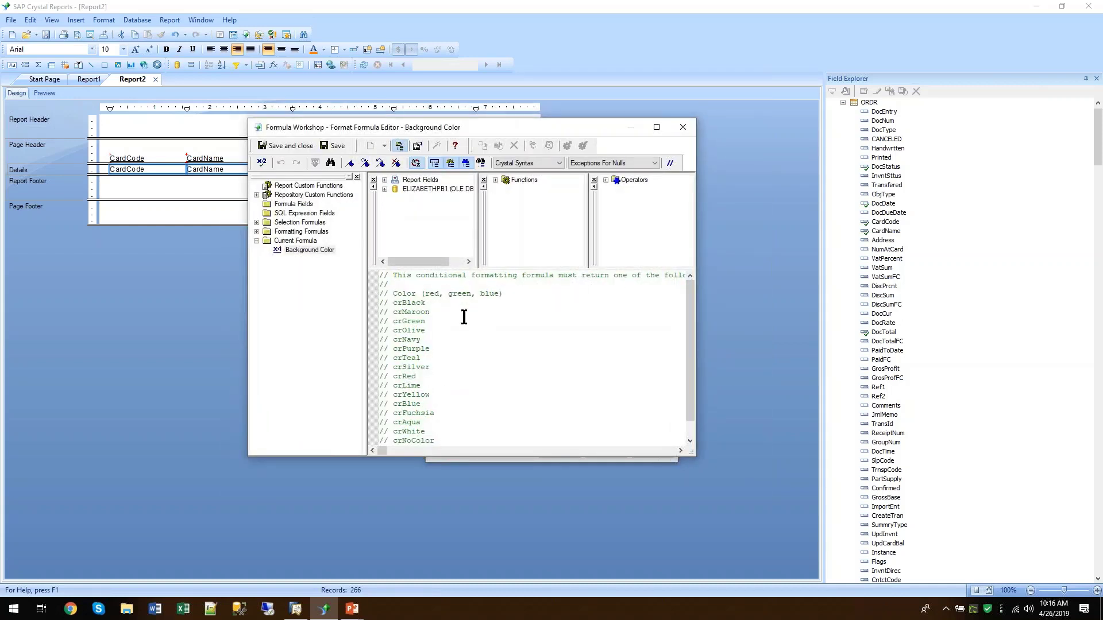
click(384, 180)
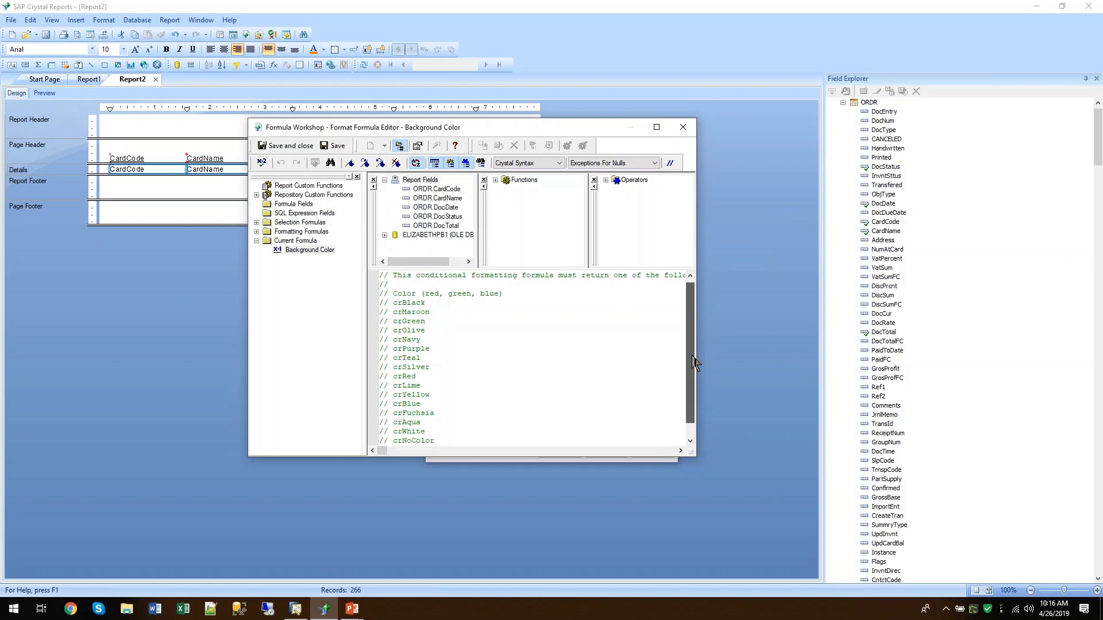
drag(689, 397, 689, 415)
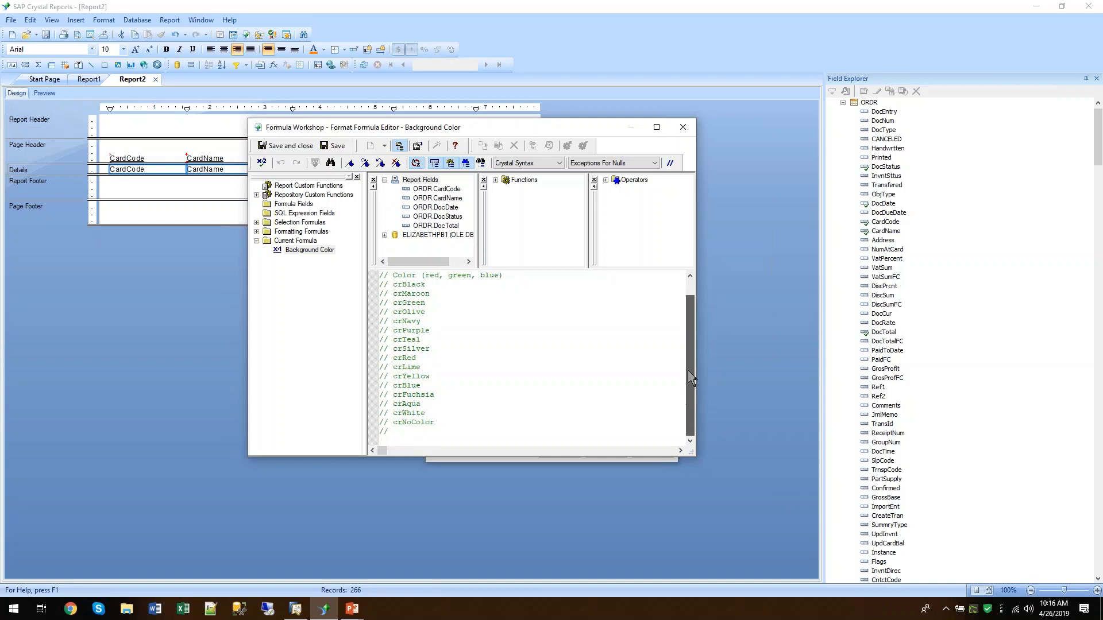
drag(689, 376, 677, 295)
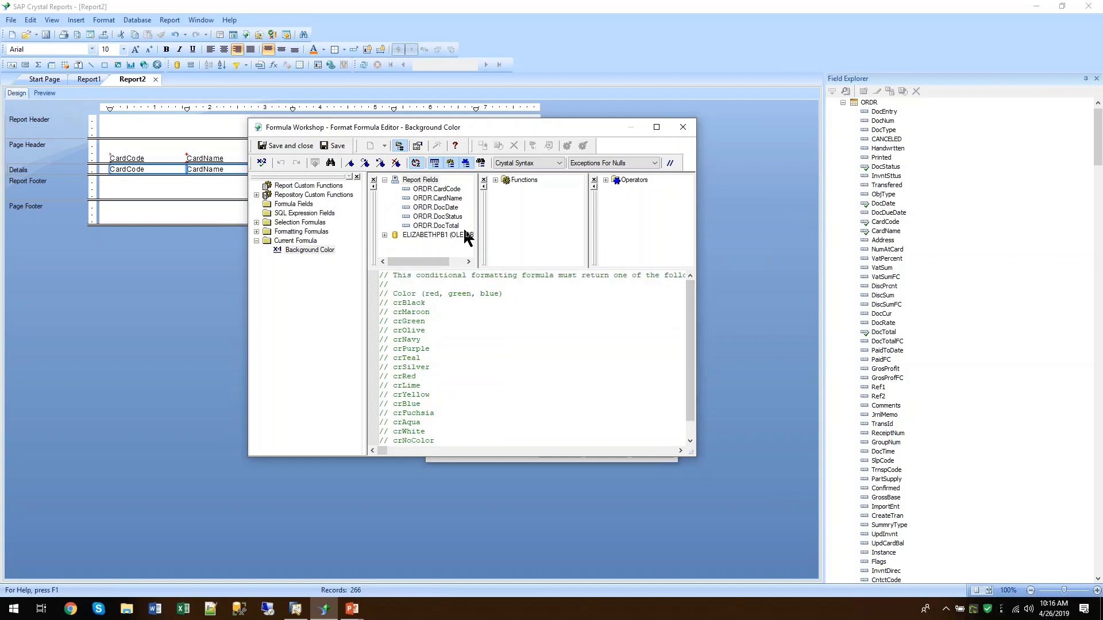
click(683, 128)
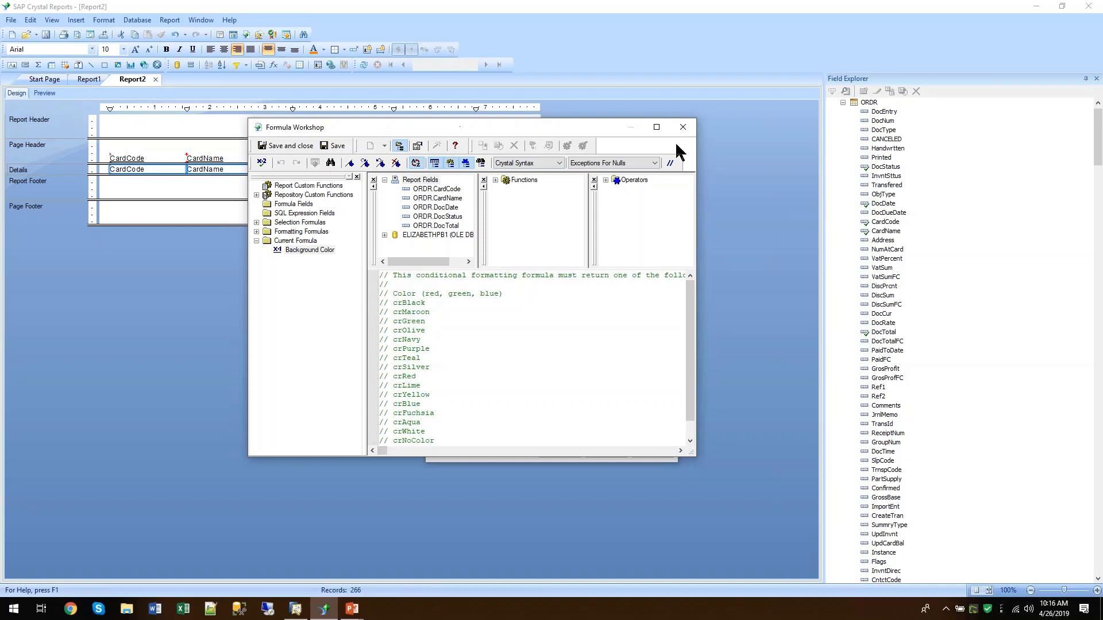
click(668, 139)
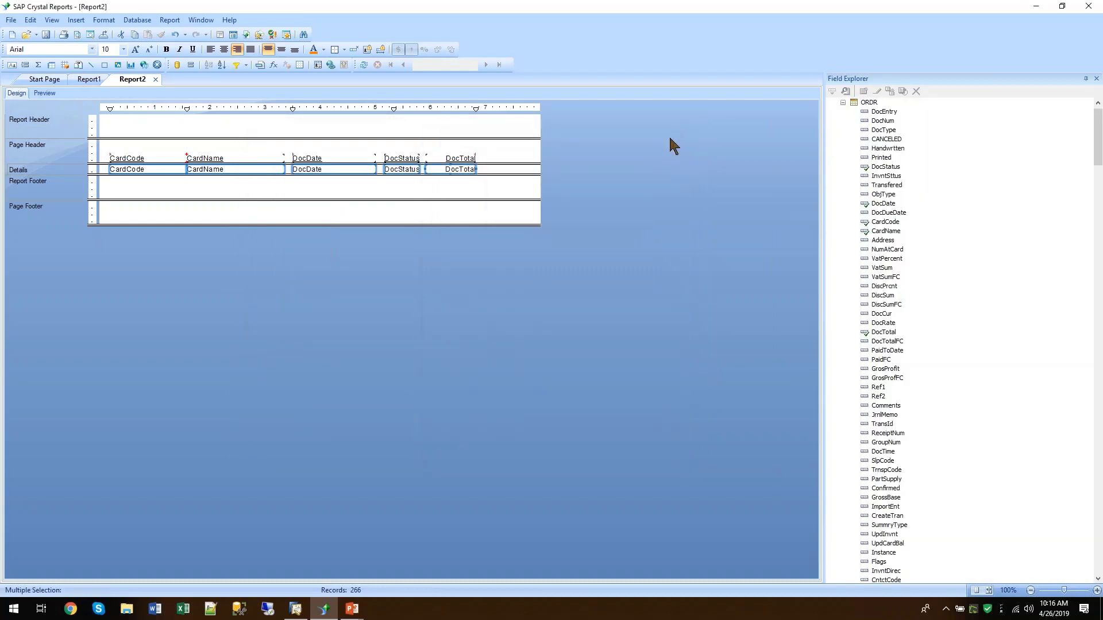
Enable a Background colour for DocTotal on the Border tab and choose Yellow.
right_click(453, 169)
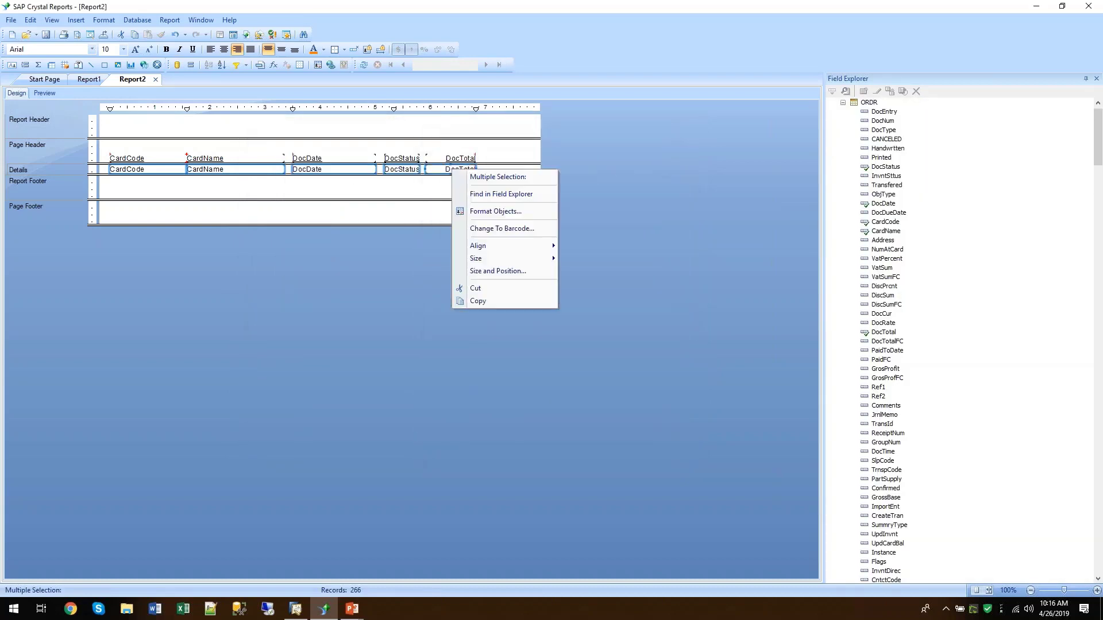
click(414, 206)
right_click(452, 170)
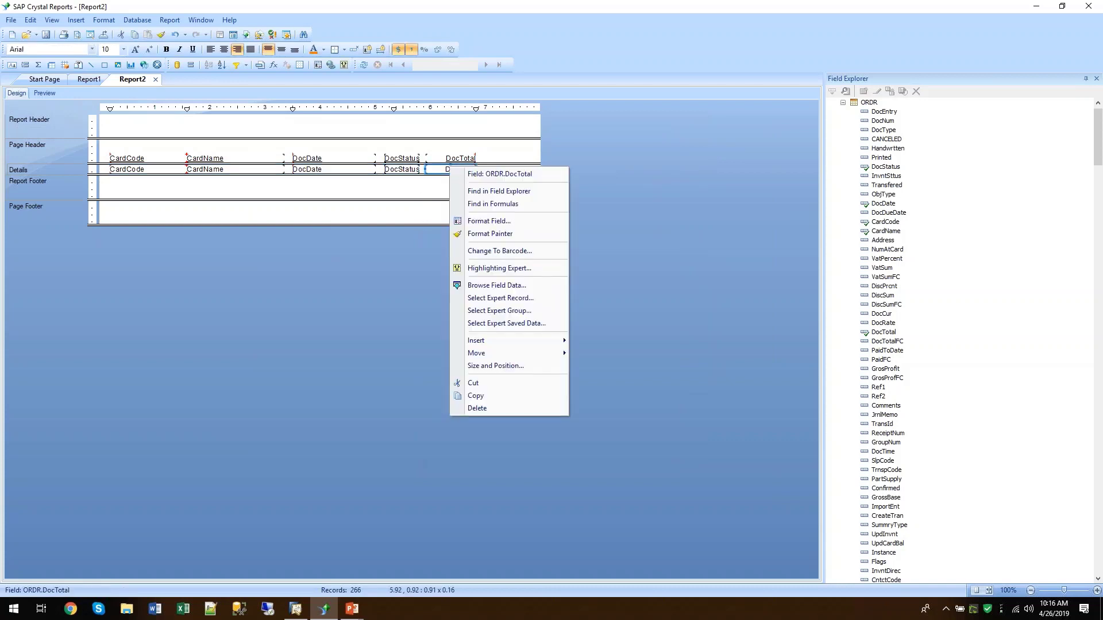
click(489, 221)
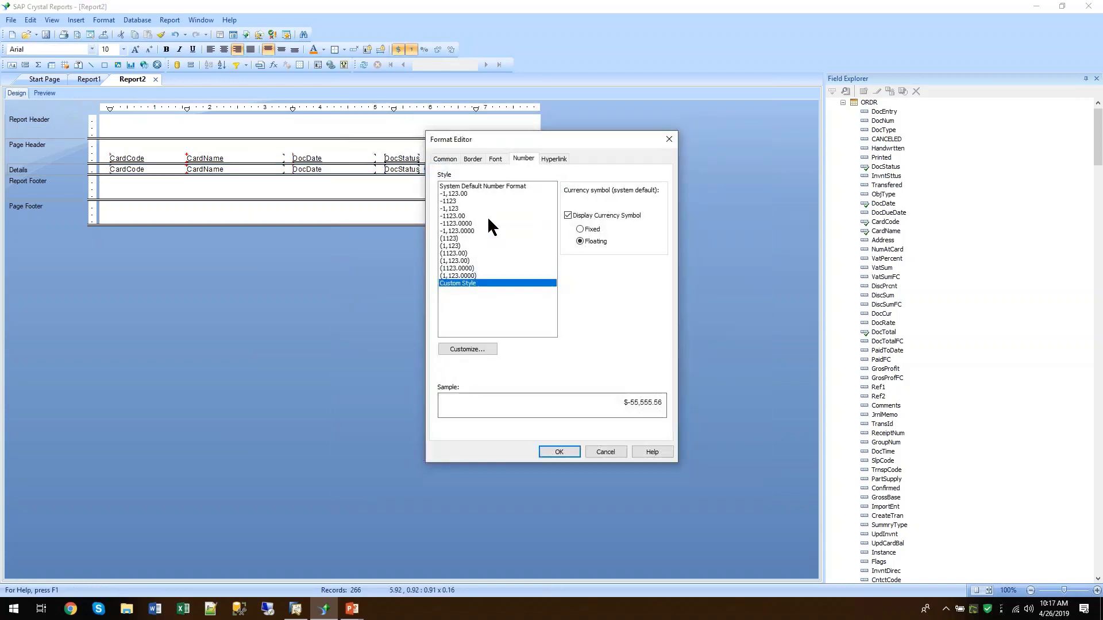
click(495, 159)
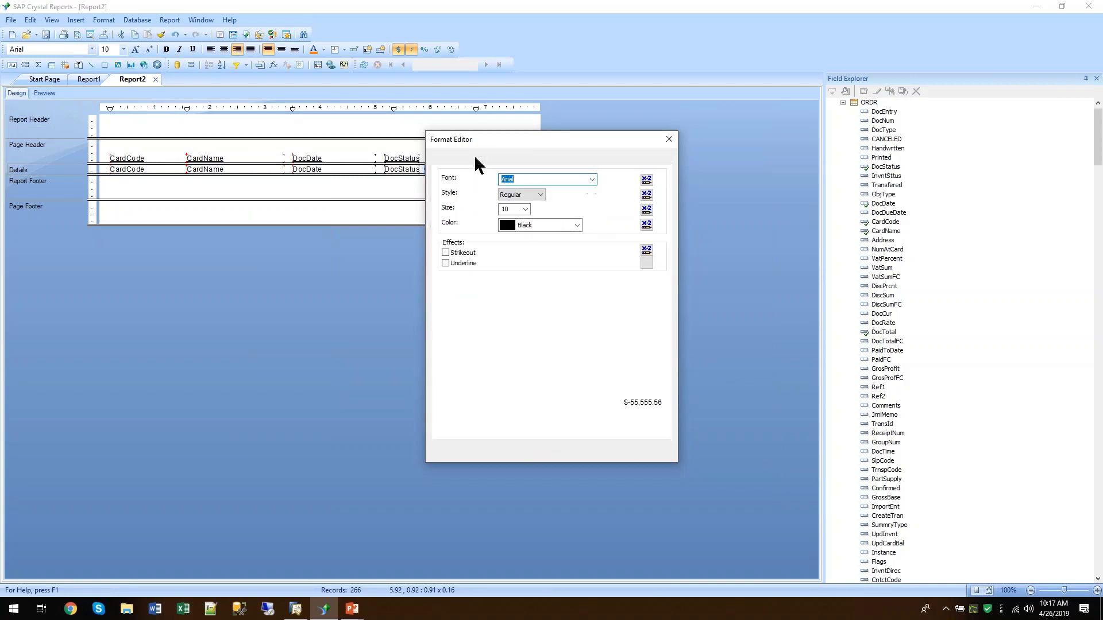
click(474, 159)
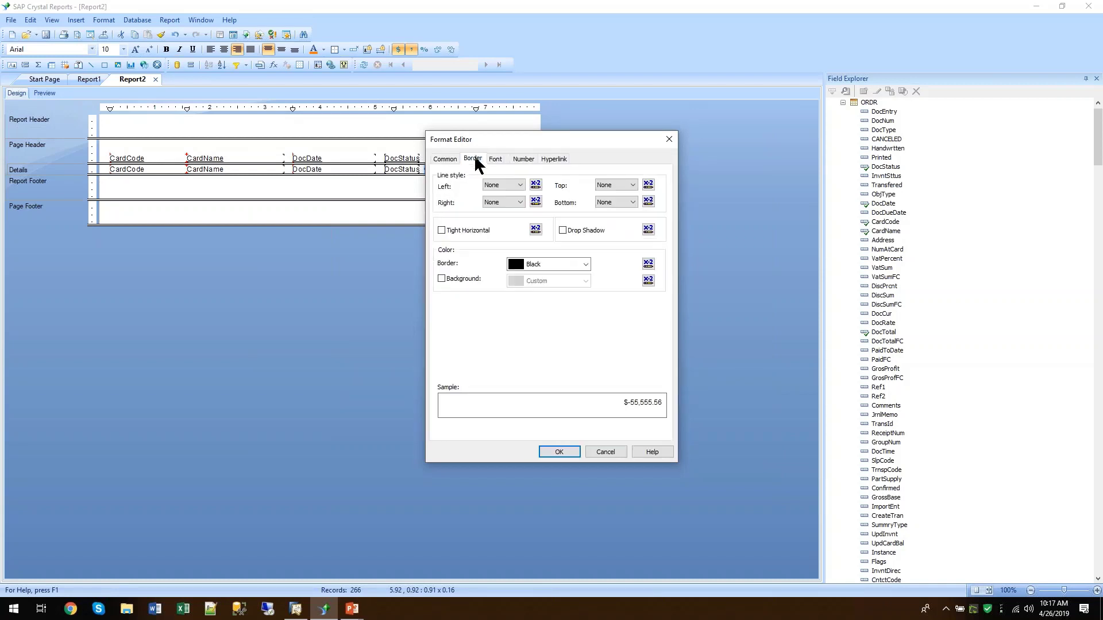
click(441, 279)
click(581, 282)
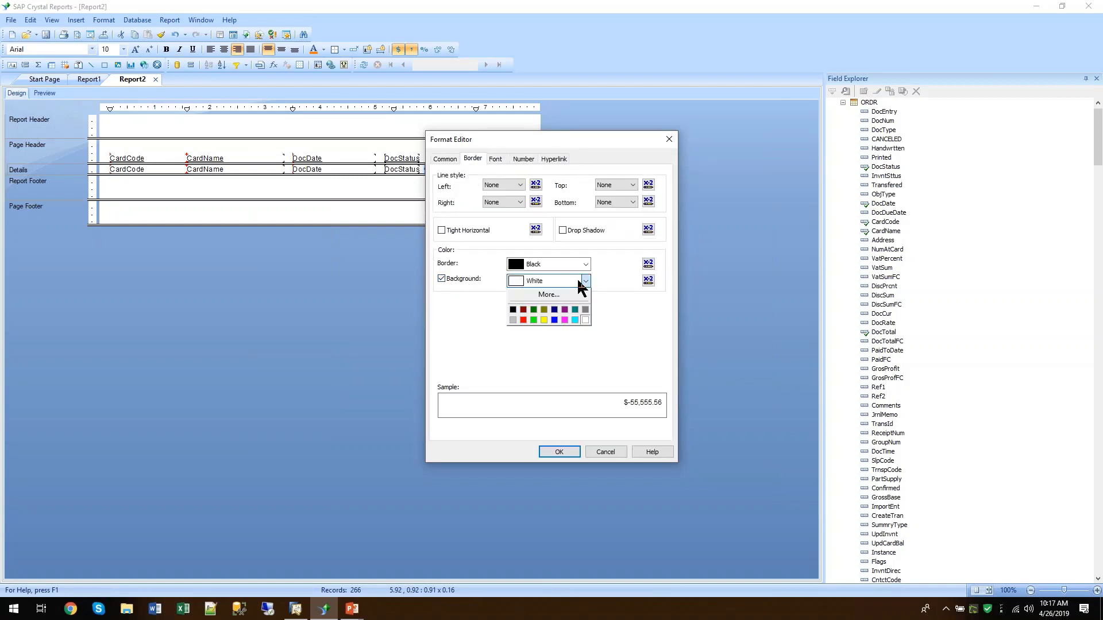
click(544, 320)
Apply the yellow DocTotal background and page through the preview to page 5 and back.
click(559, 453)
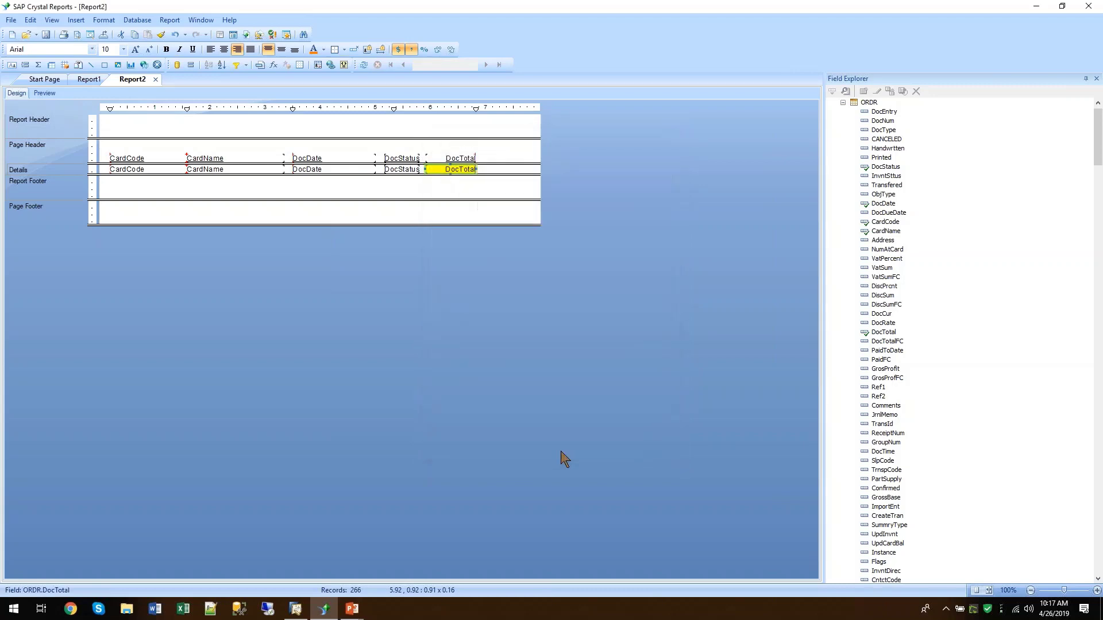
click(46, 92)
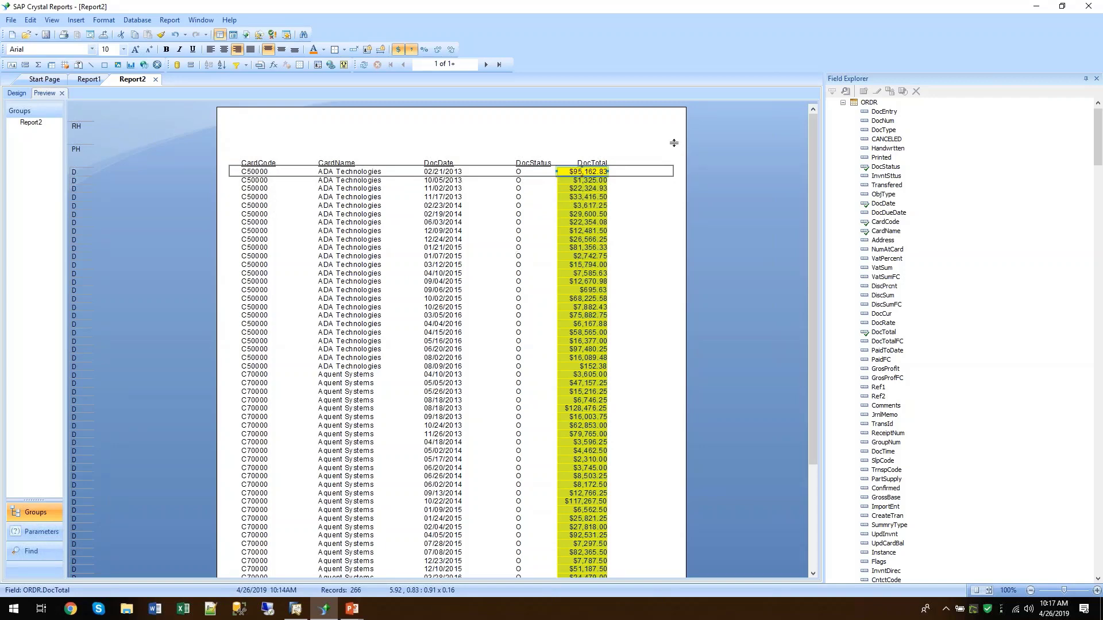
click(631, 136)
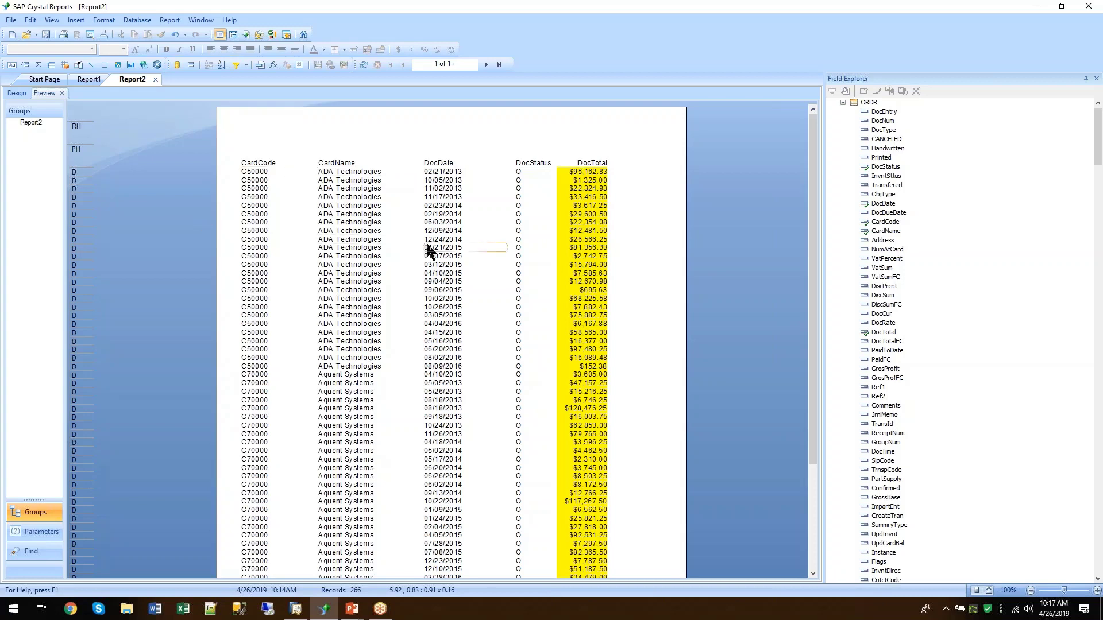
click(499, 64)
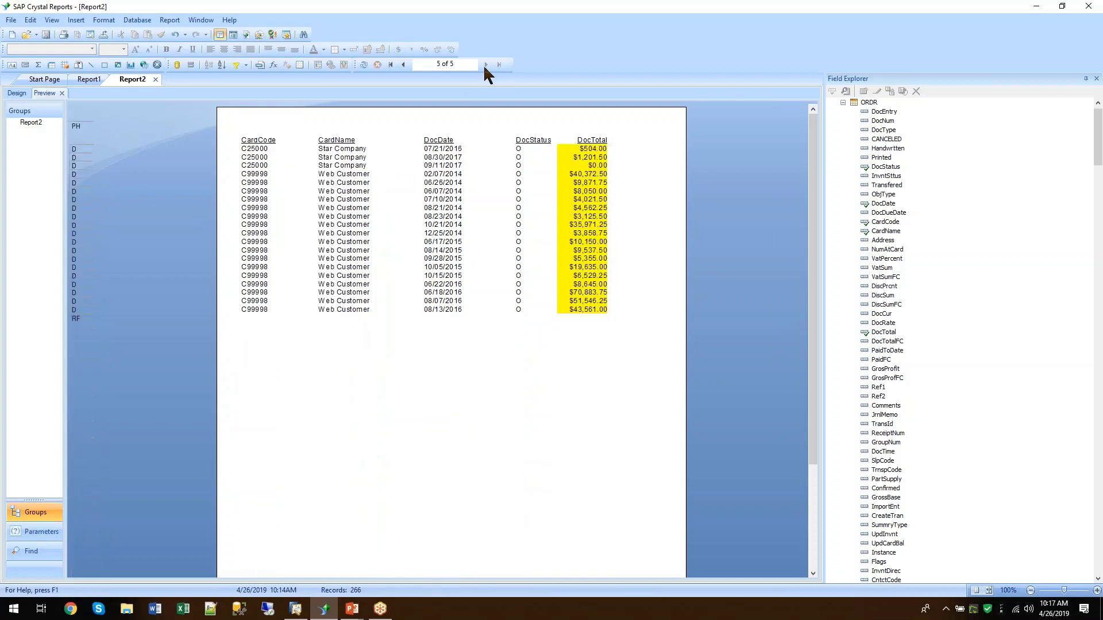
click(391, 65)
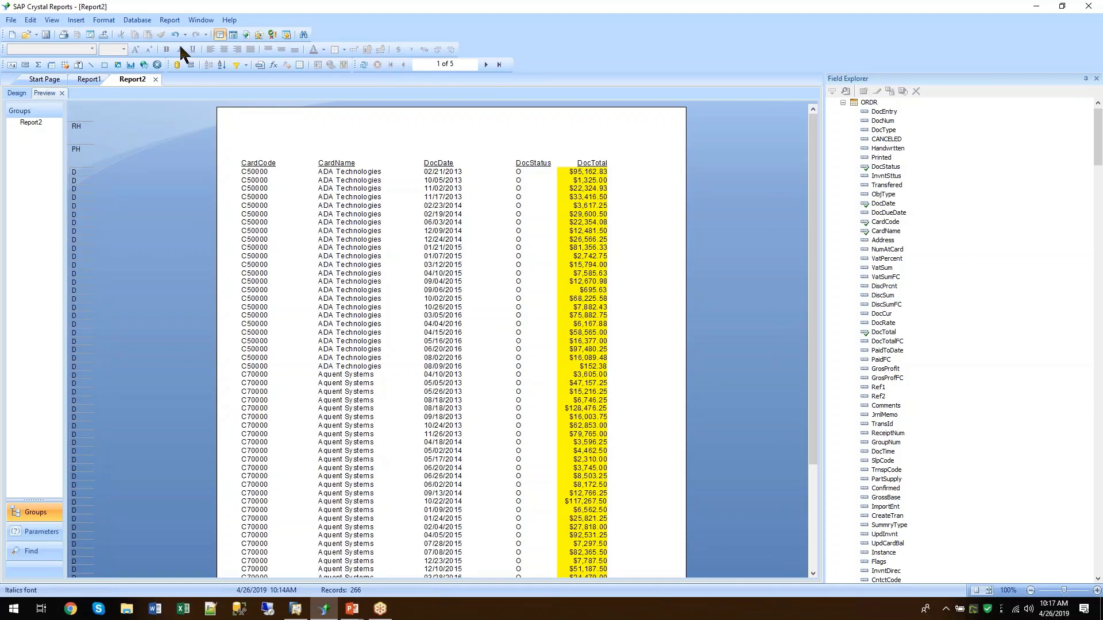
Insert a group on ORDR.CardName in ascending order, giving headings like ADA Technologies.
click(24, 65)
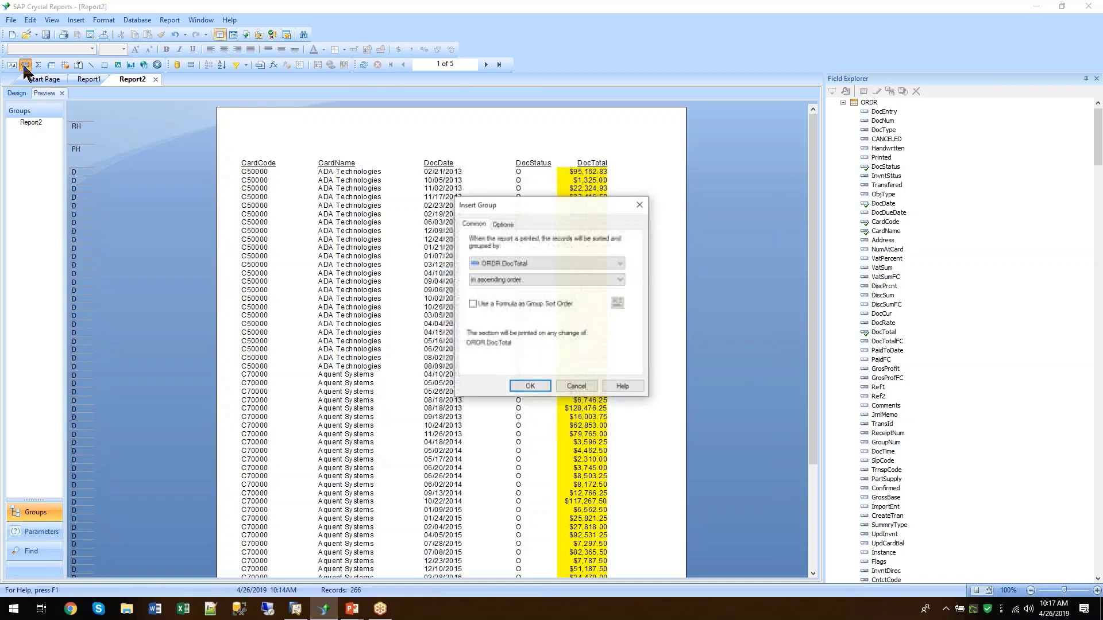
click(523, 262)
click(532, 282)
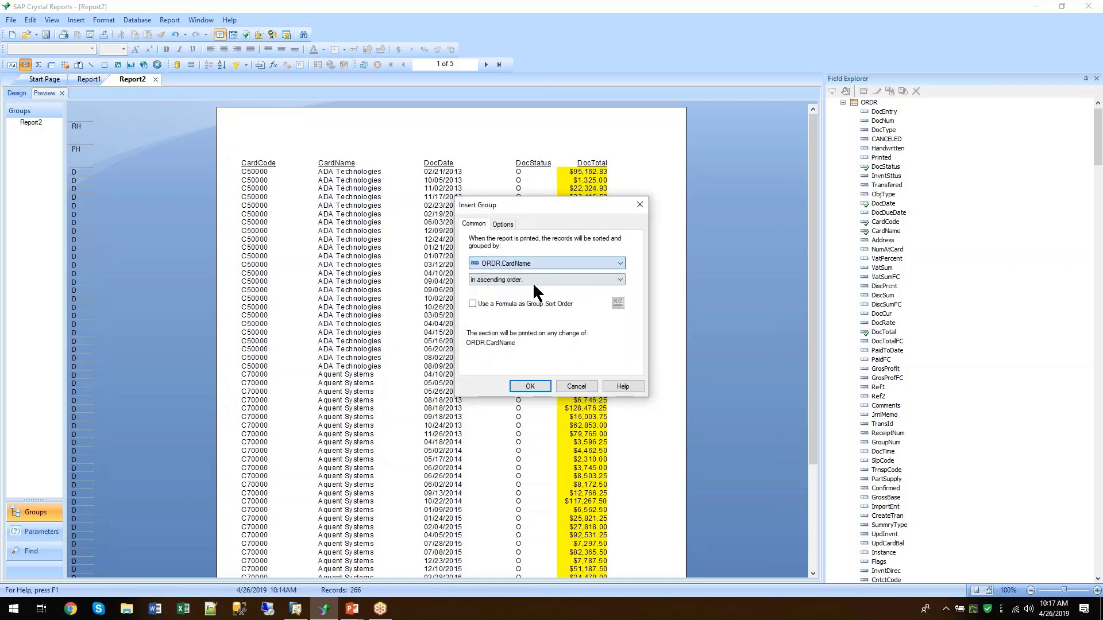
click(529, 387)
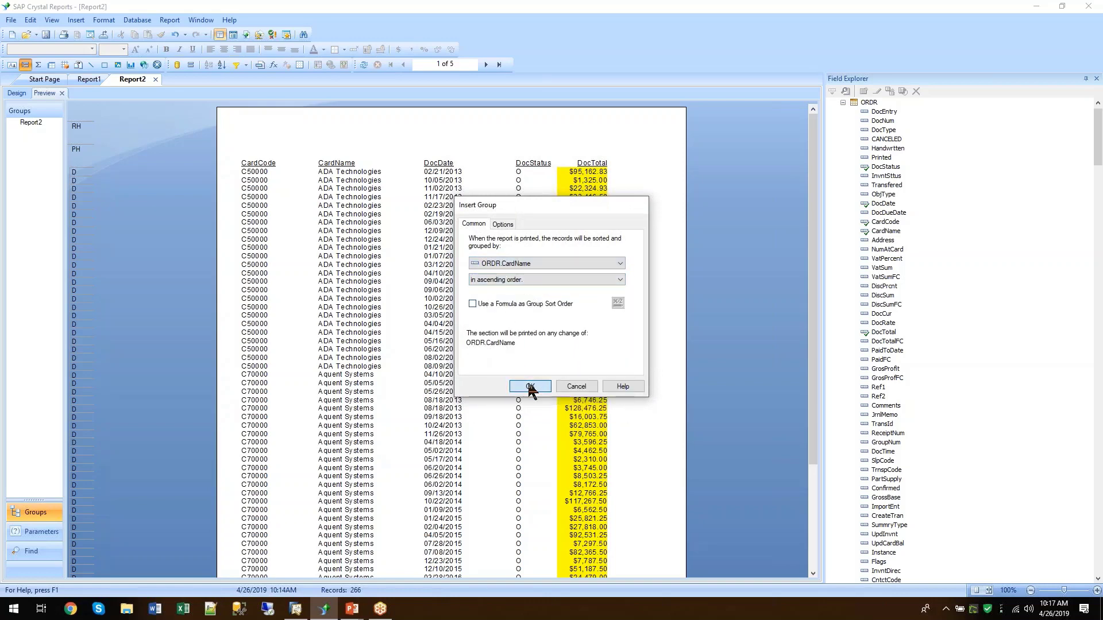
scroll(446, 223, down, 3)
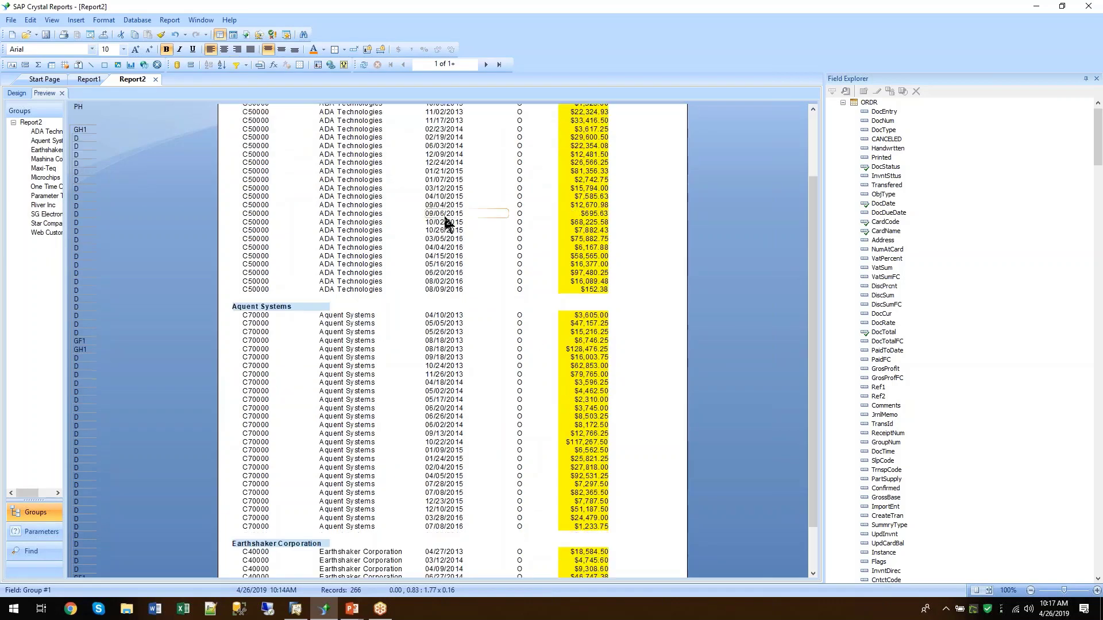
scroll(446, 223, up, 3)
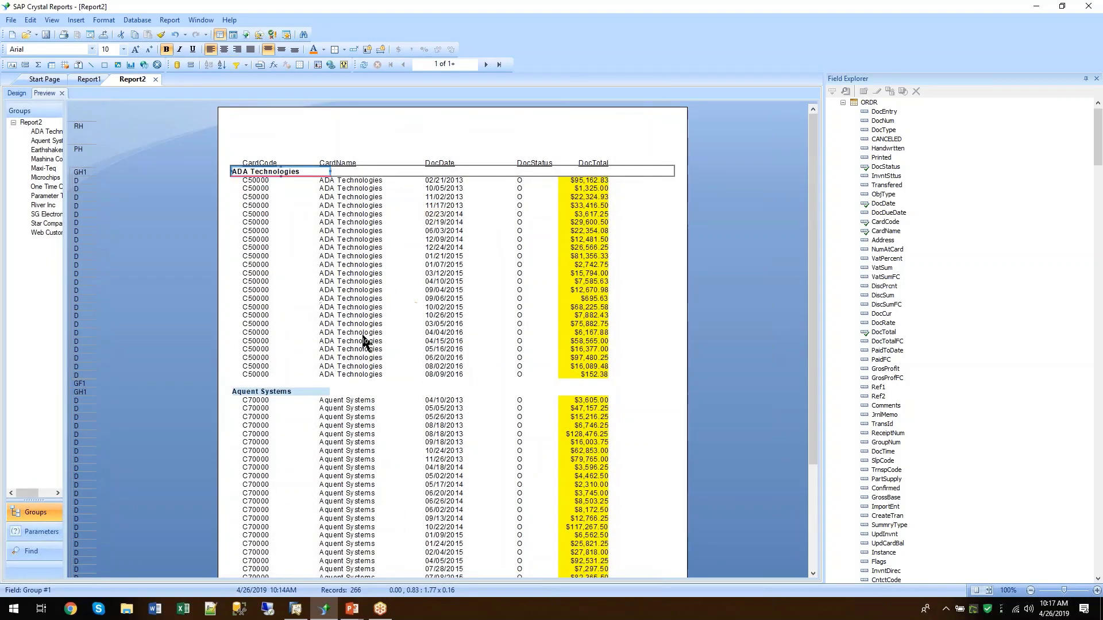
scroll(342, 371, down, 3)
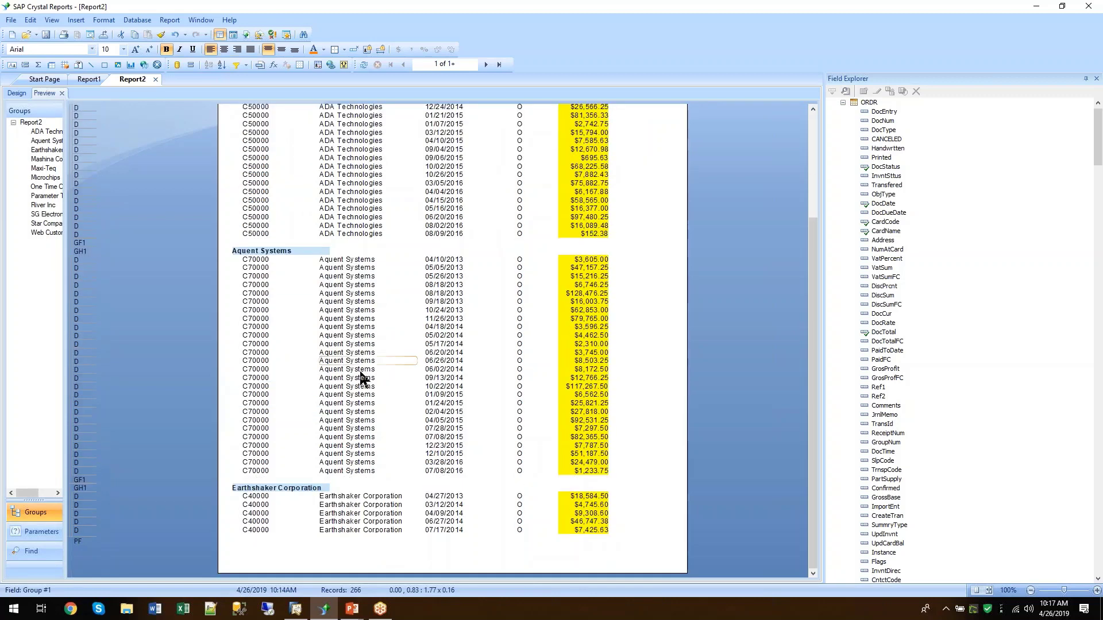
click(207, 293)
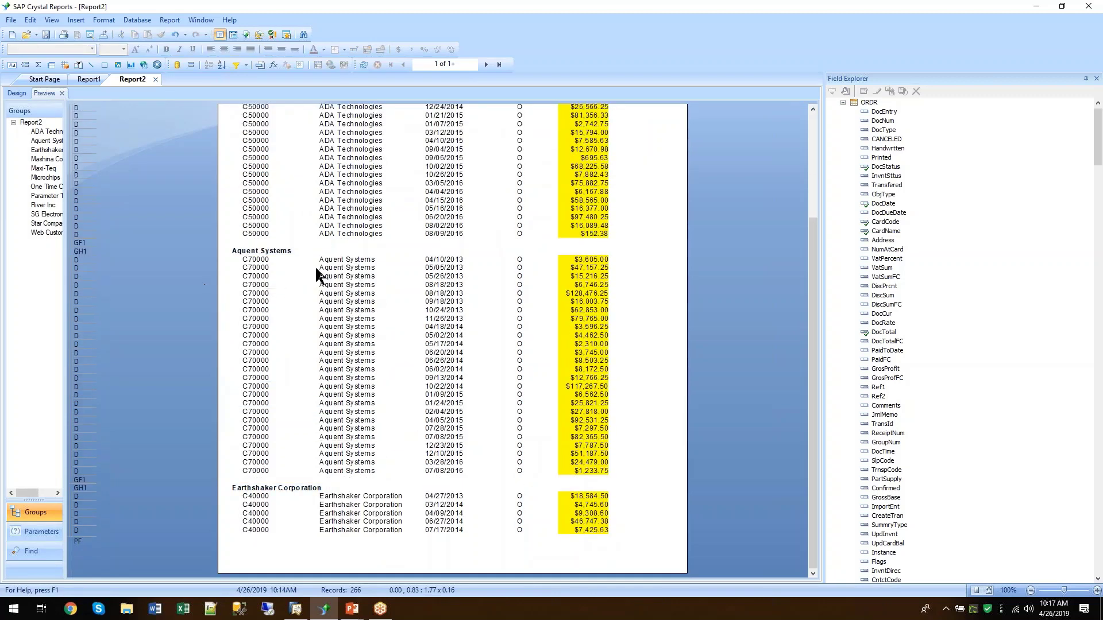
scroll(345, 275, up, 3)
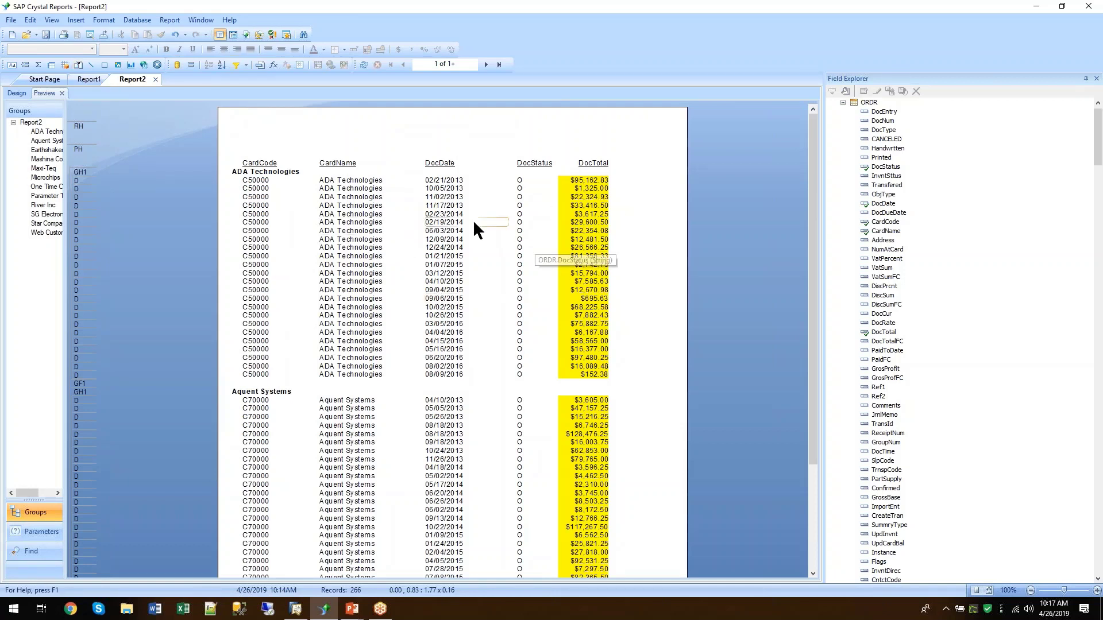
click(602, 181)
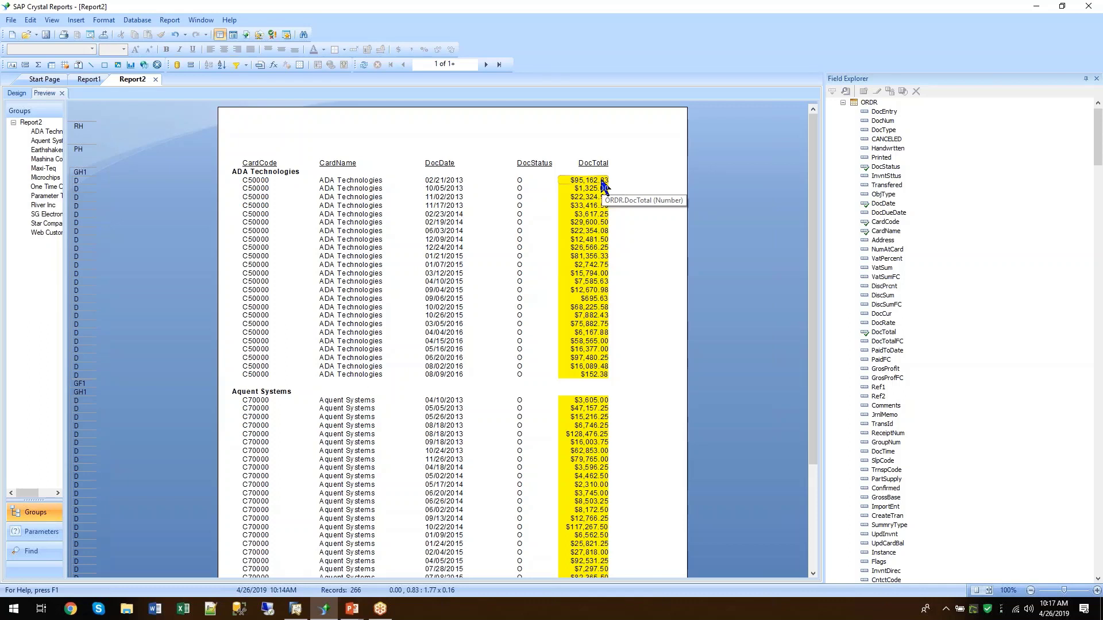
Insert a Sum of ORDR.DocTotal added to all group levels, e.g. 714,516.91 for ADA Technologies.
click(38, 67)
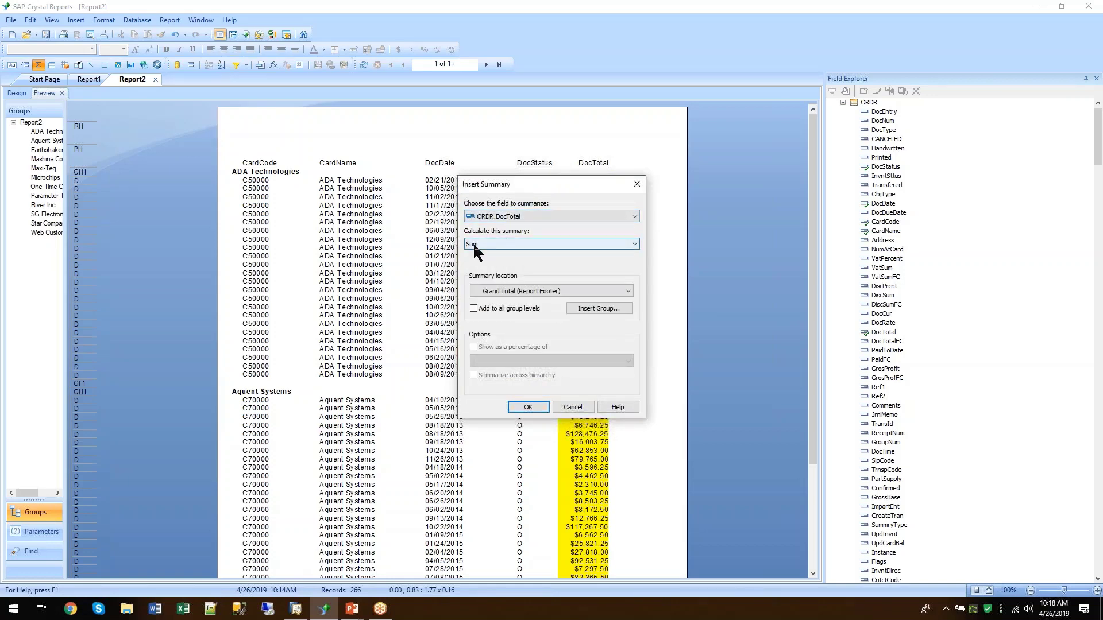
click(496, 246)
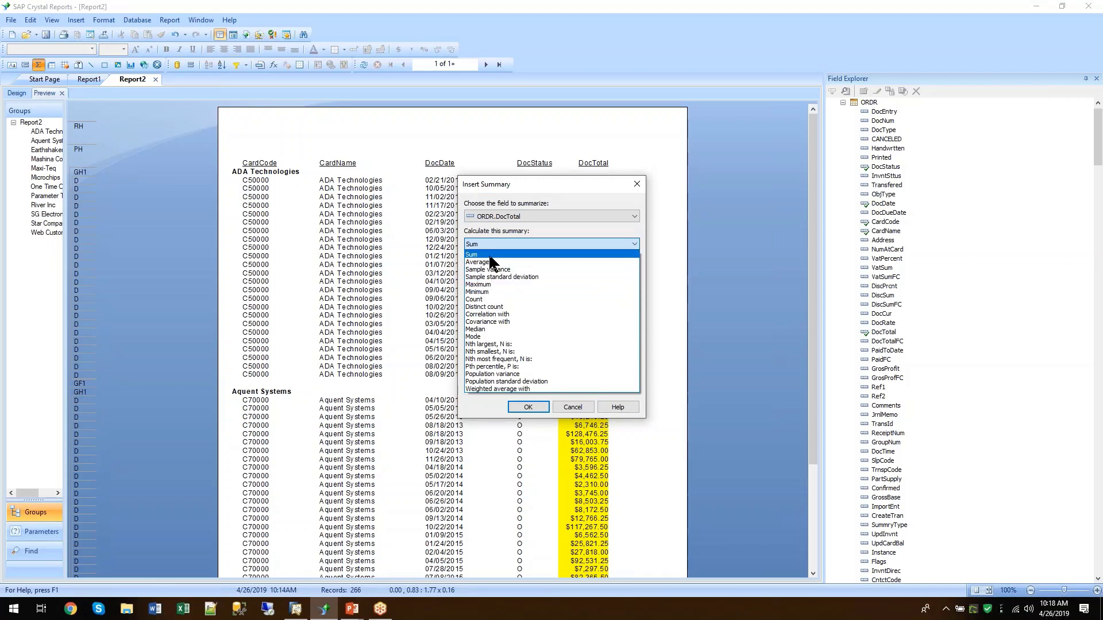
click(488, 256)
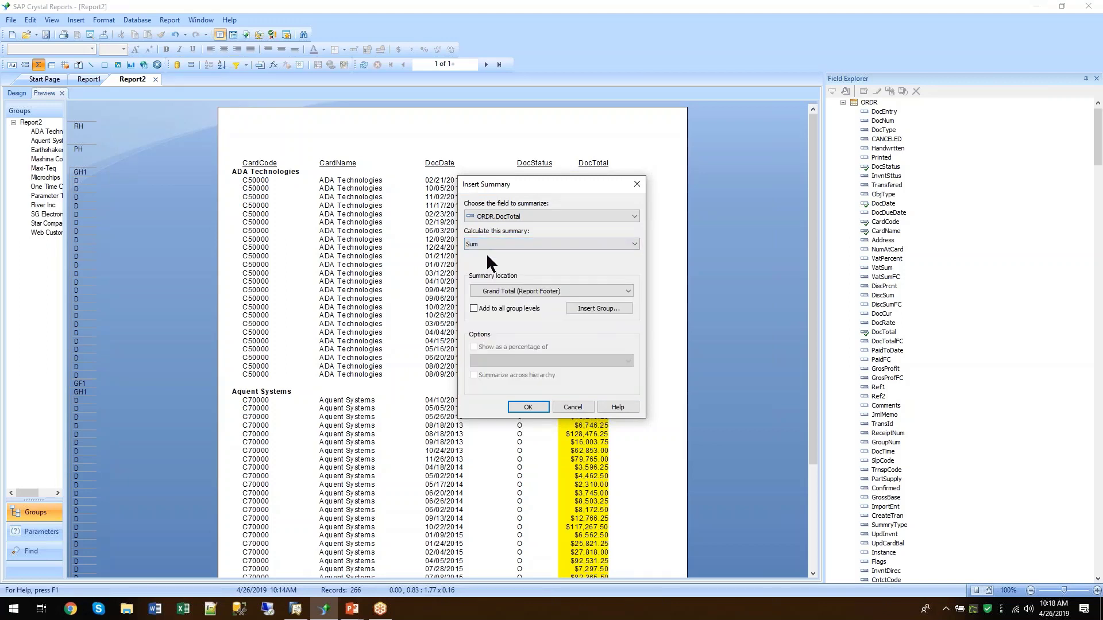
click(473, 308)
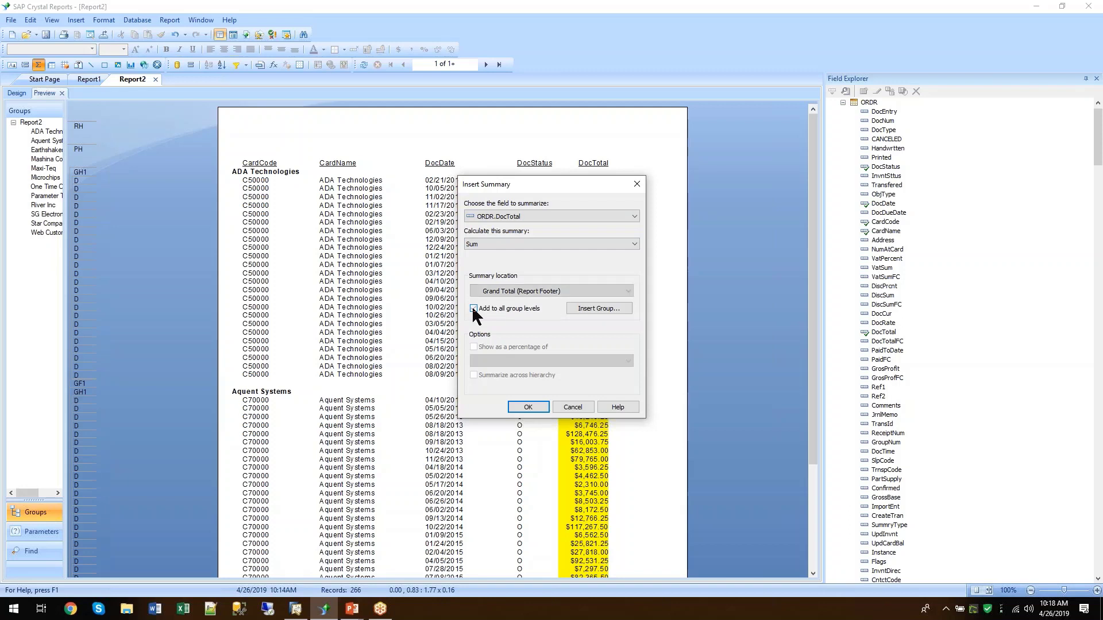
click(526, 407)
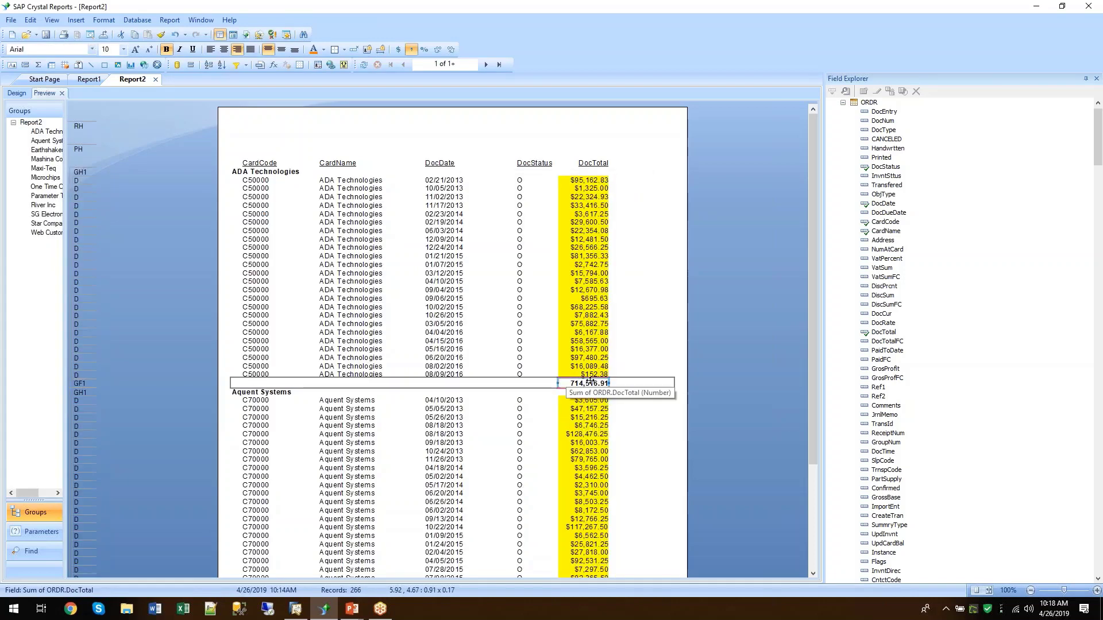
click(629, 350)
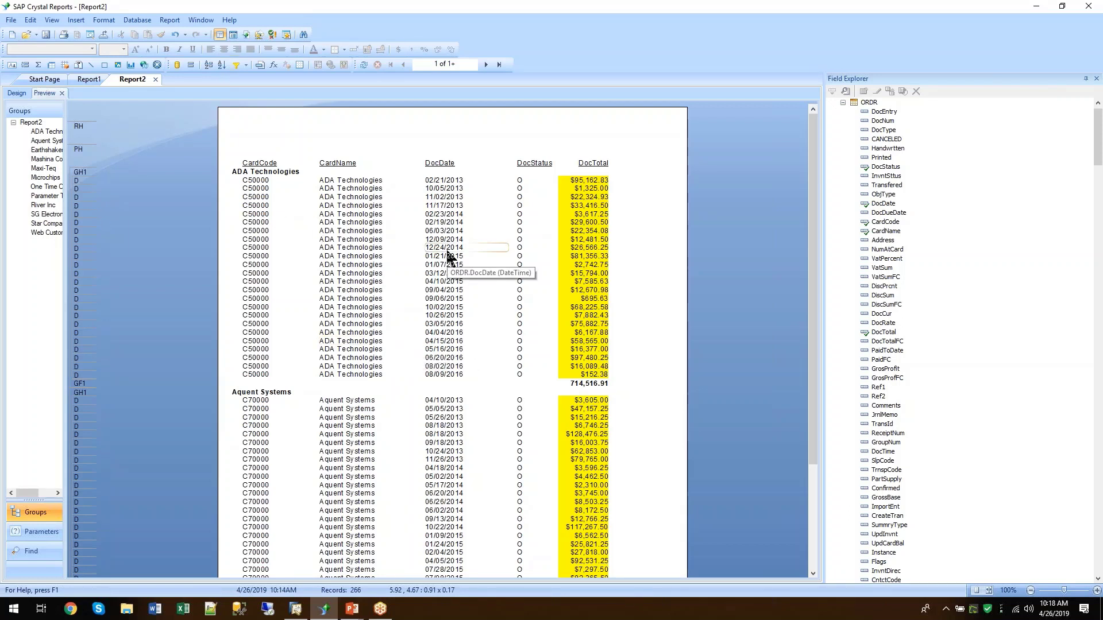
Set the Details section to Hide (Drill-Down OK) and preview the 6,283,281.47 grand total.
click(16, 93)
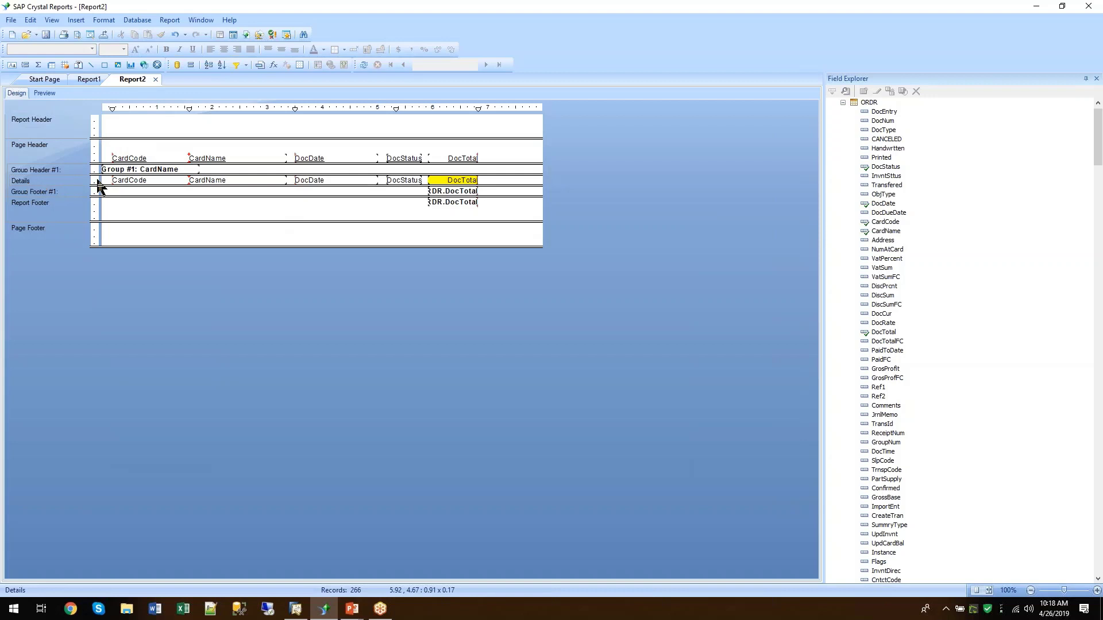
right_click(39, 180)
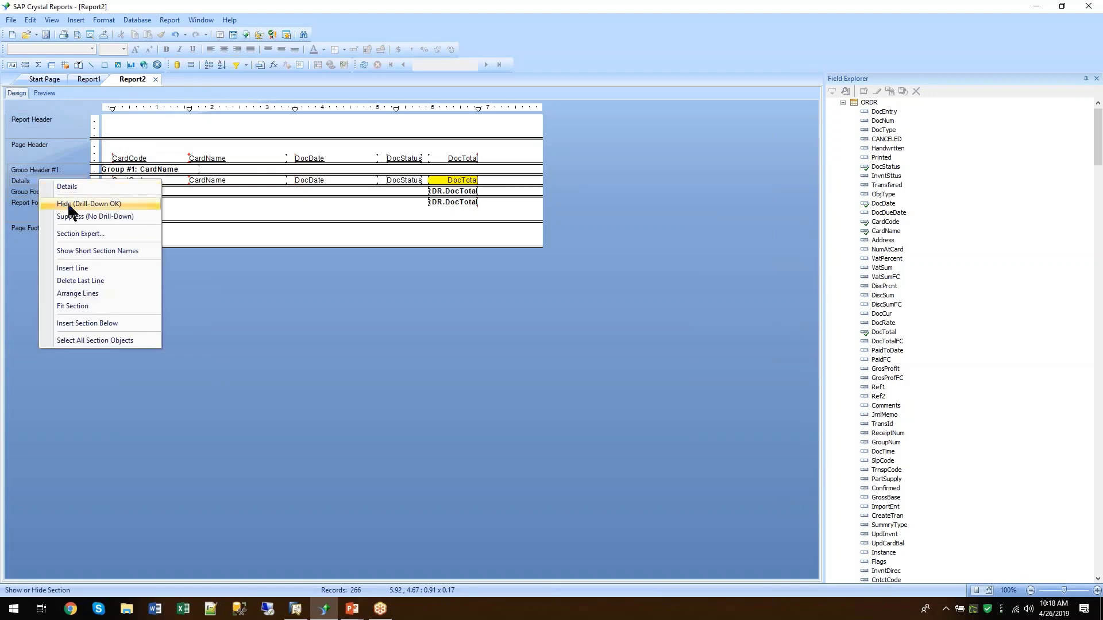
click(127, 207)
click(45, 93)
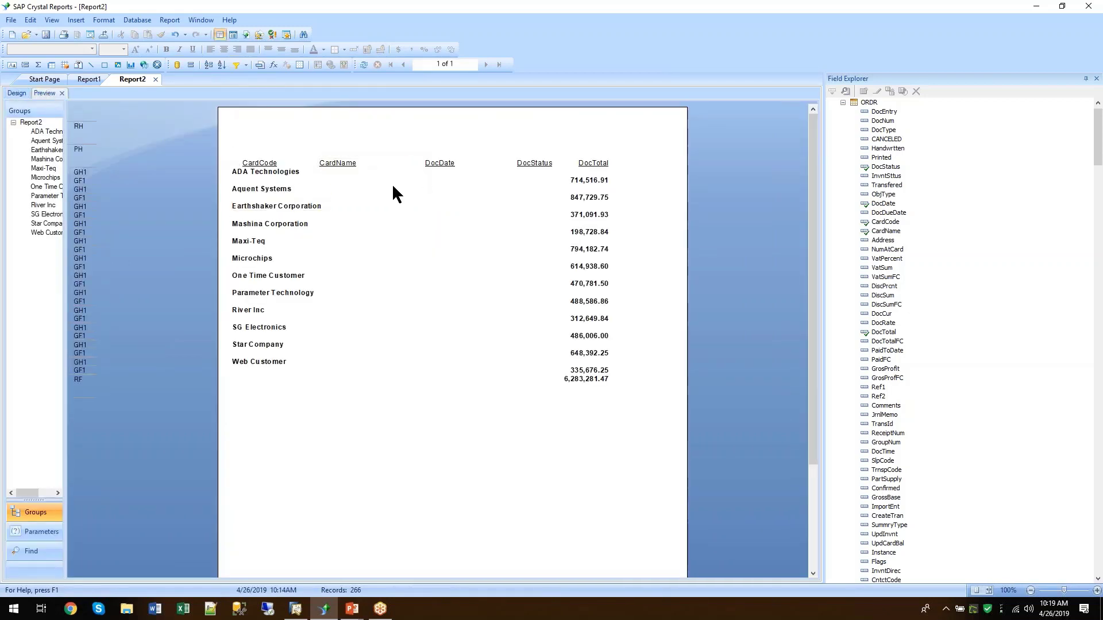
Drill into ADA Technologies' 24 records, close the drill-down, and go back to the design layout.
double_click(257, 181)
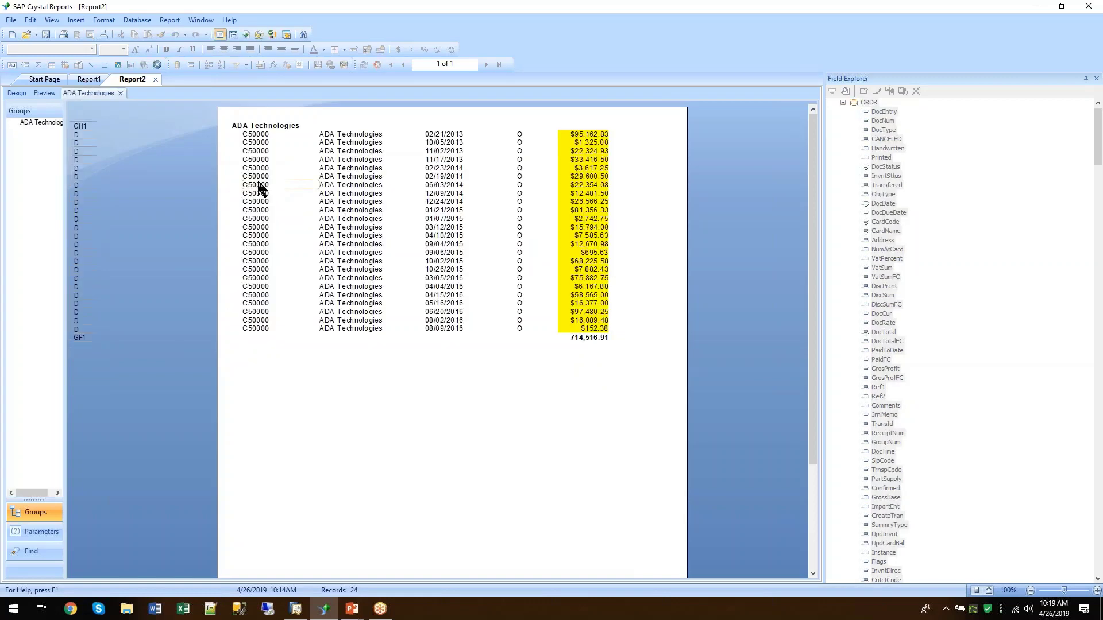
click(121, 93)
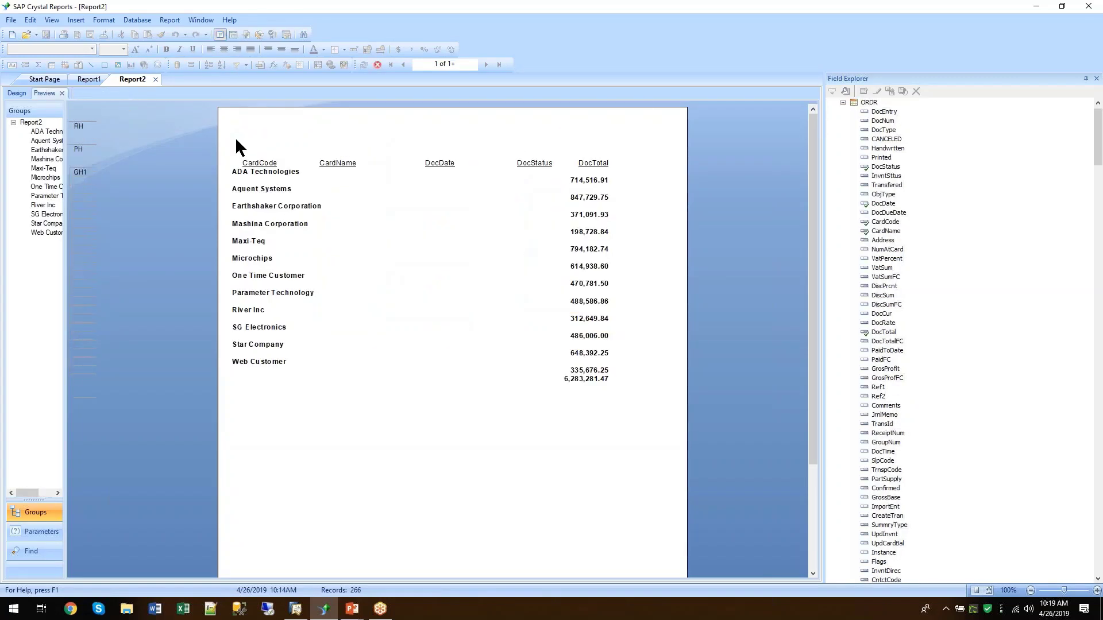
double_click(261, 175)
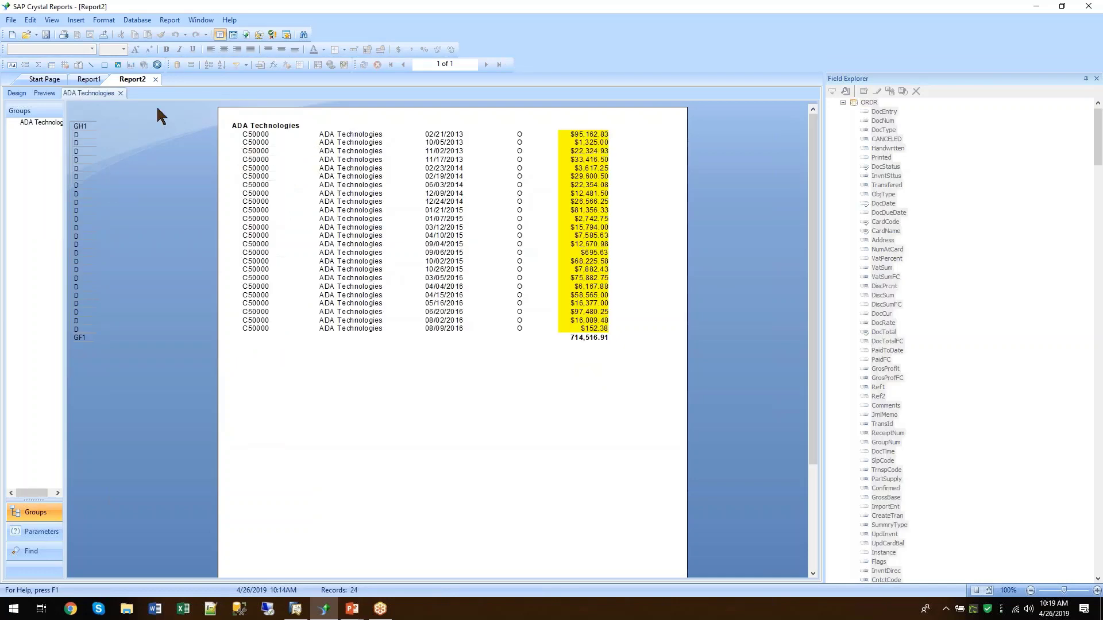
click(121, 93)
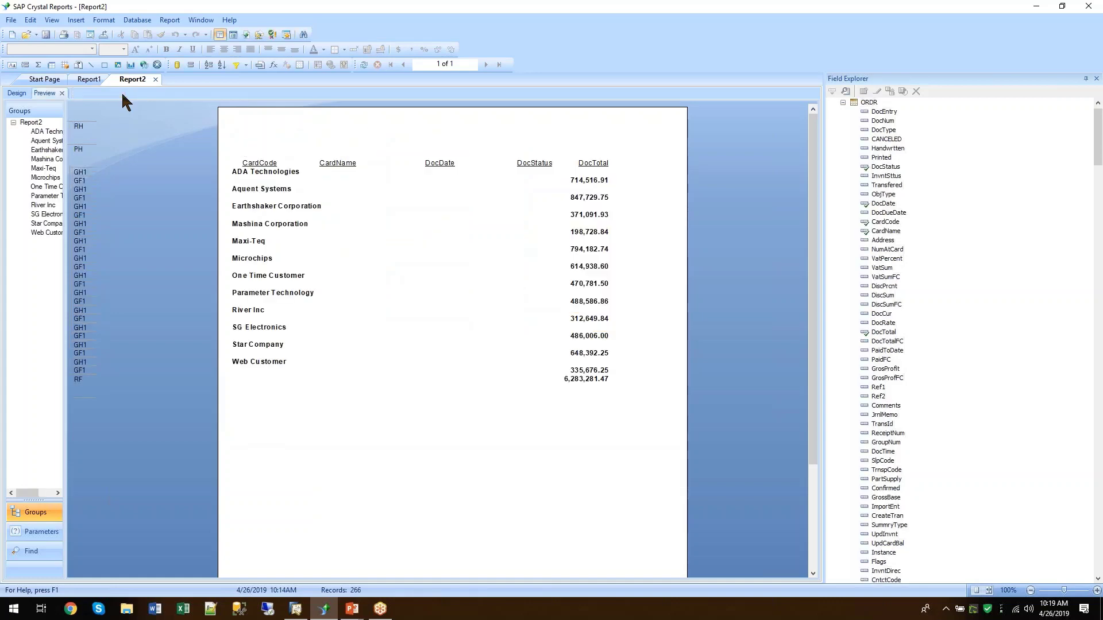
click(17, 93)
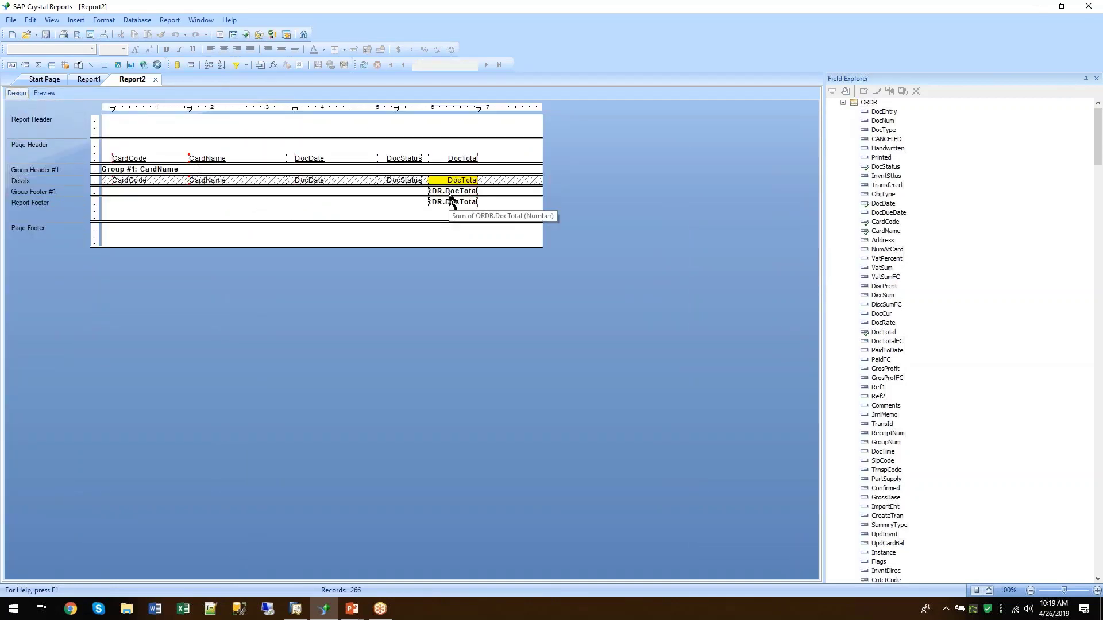
click(49, 94)
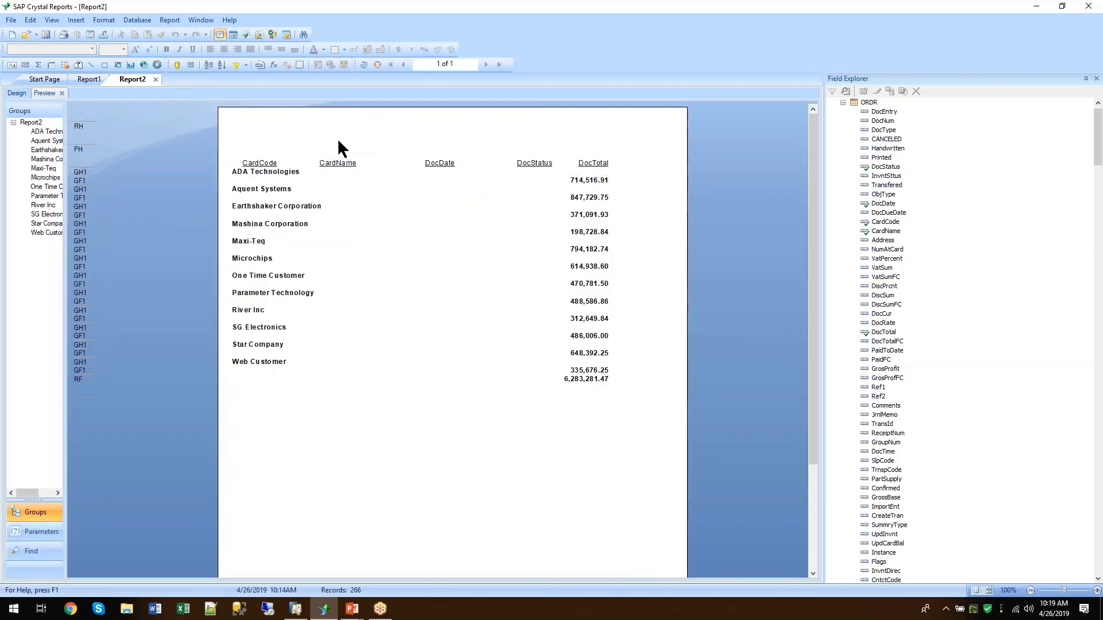
click(16, 93)
Move the DocTotal sum up into the Group Header #1 row and preview the result.
drag(442, 190, 451, 169)
click(51, 93)
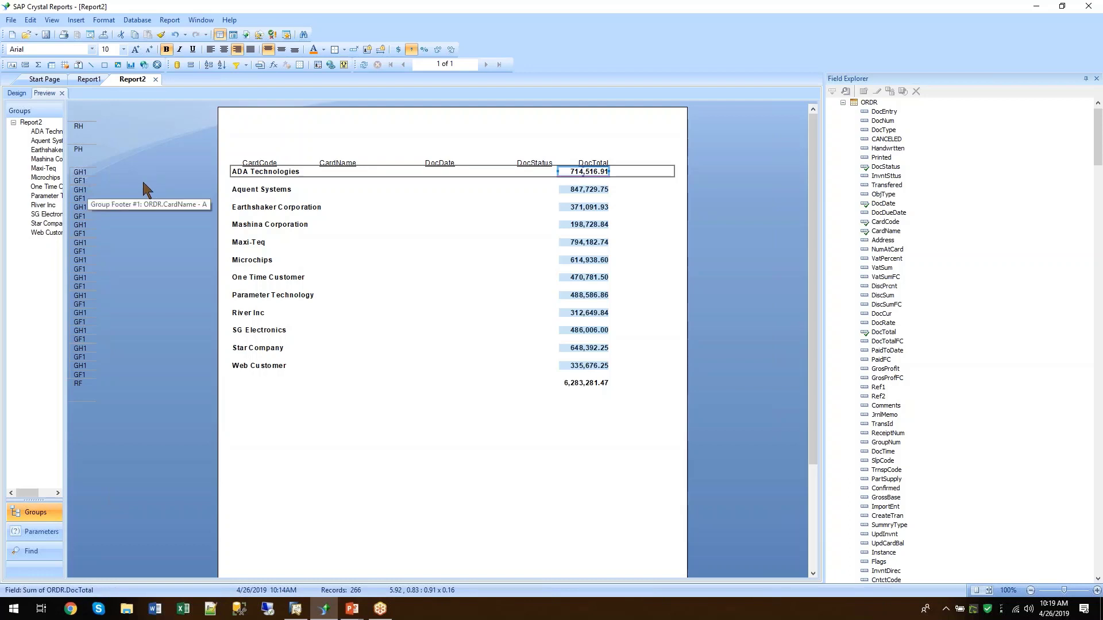
click(17, 95)
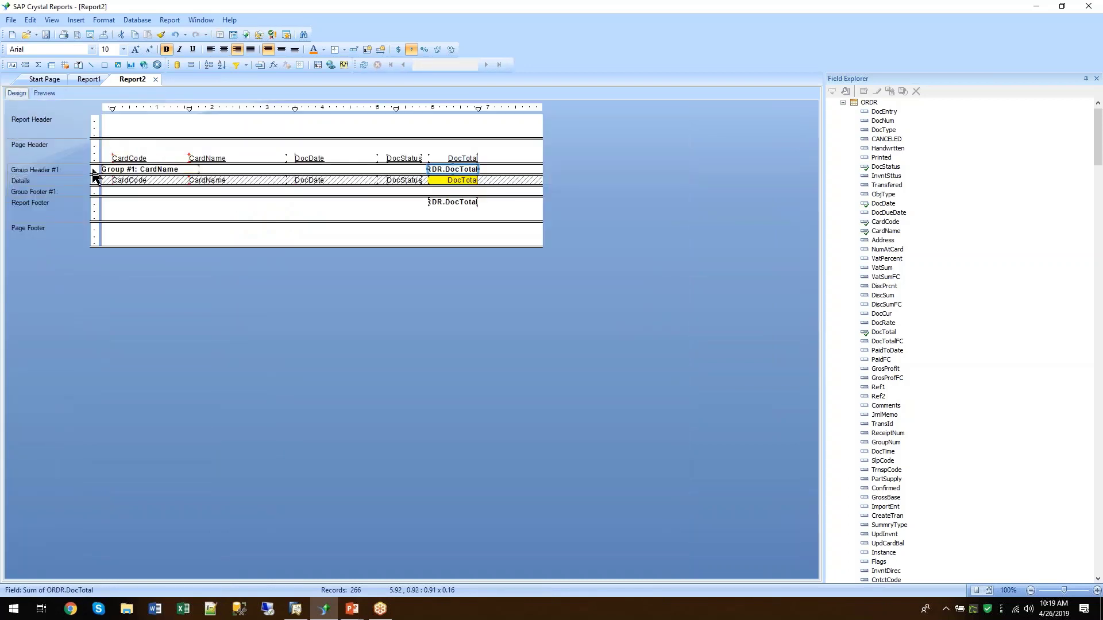
Suppress Group Footer #1 (No Drill-Down) and check the single-line customer sums in Preview.
right_click(71, 189)
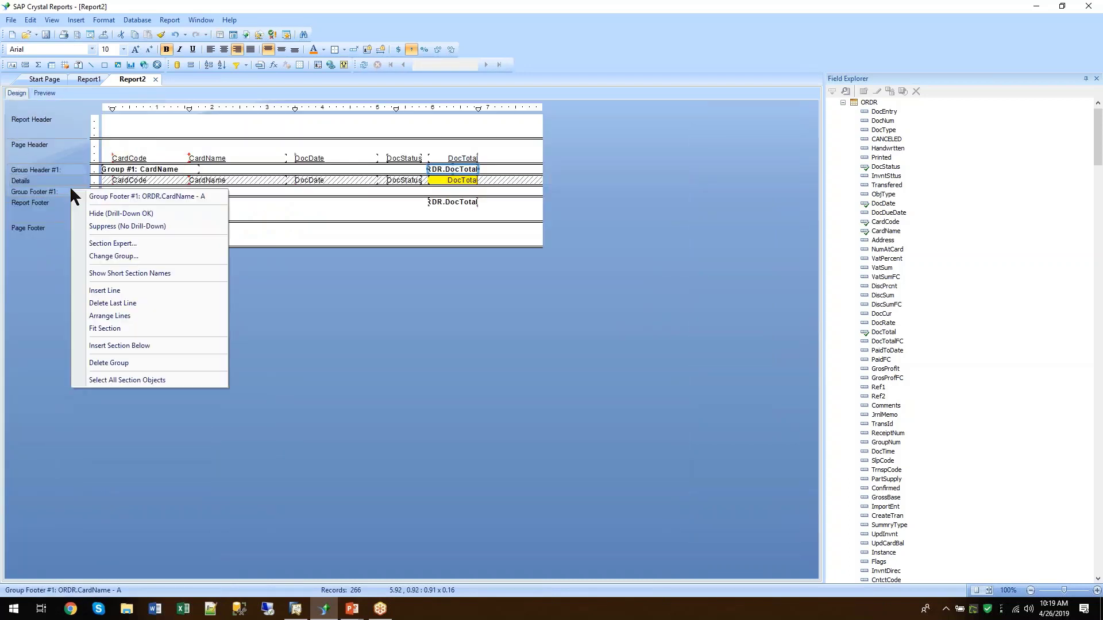
click(101, 227)
click(45, 94)
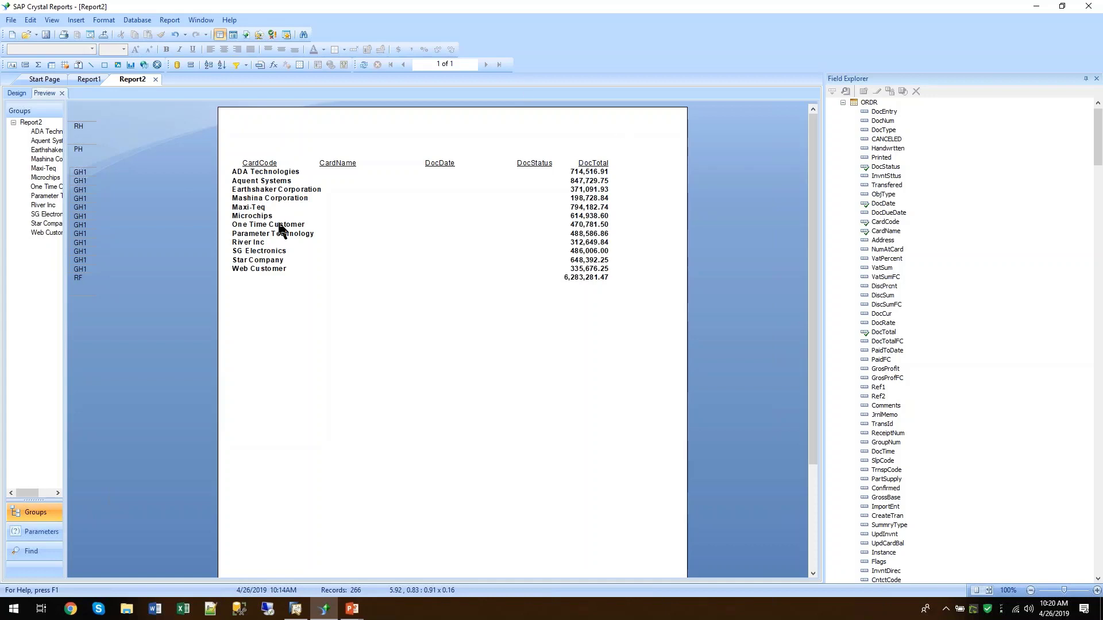
click(17, 94)
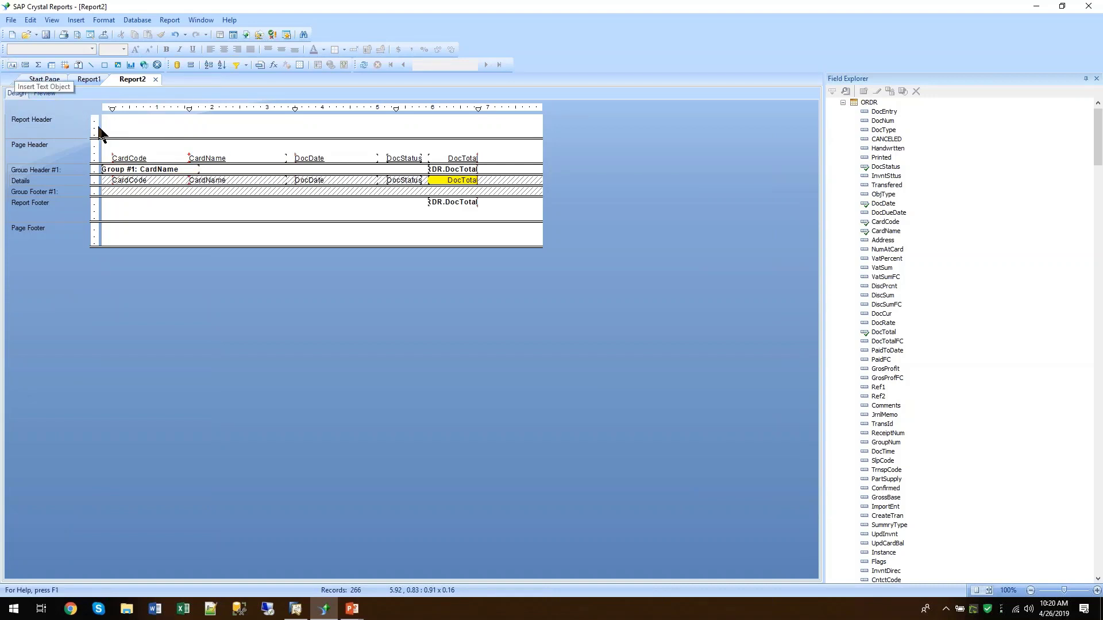
Enlarge the Report Header and add an 'Open Sales Orders' text object in it.
drag(117, 137, 116, 154)
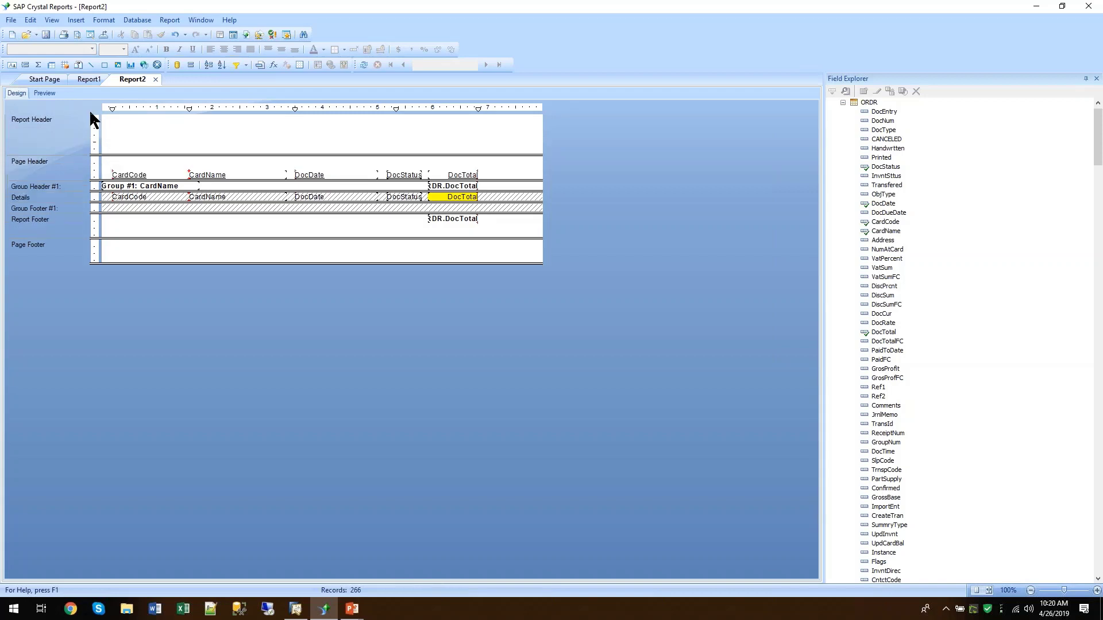
click(14, 67)
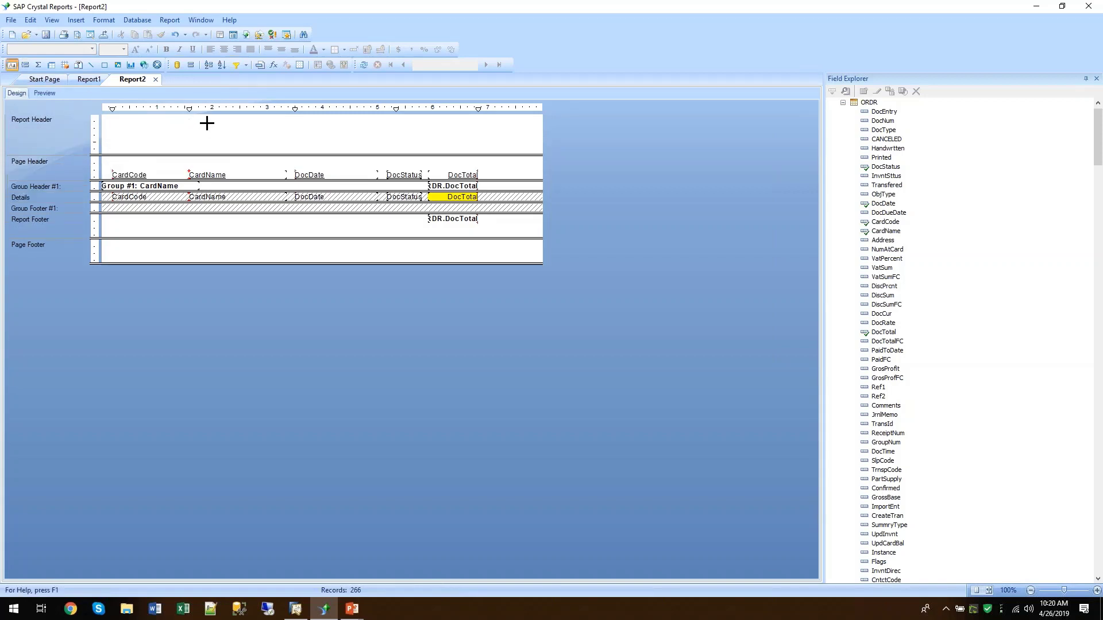
drag(208, 123, 364, 140)
text(Open Sales Orders)
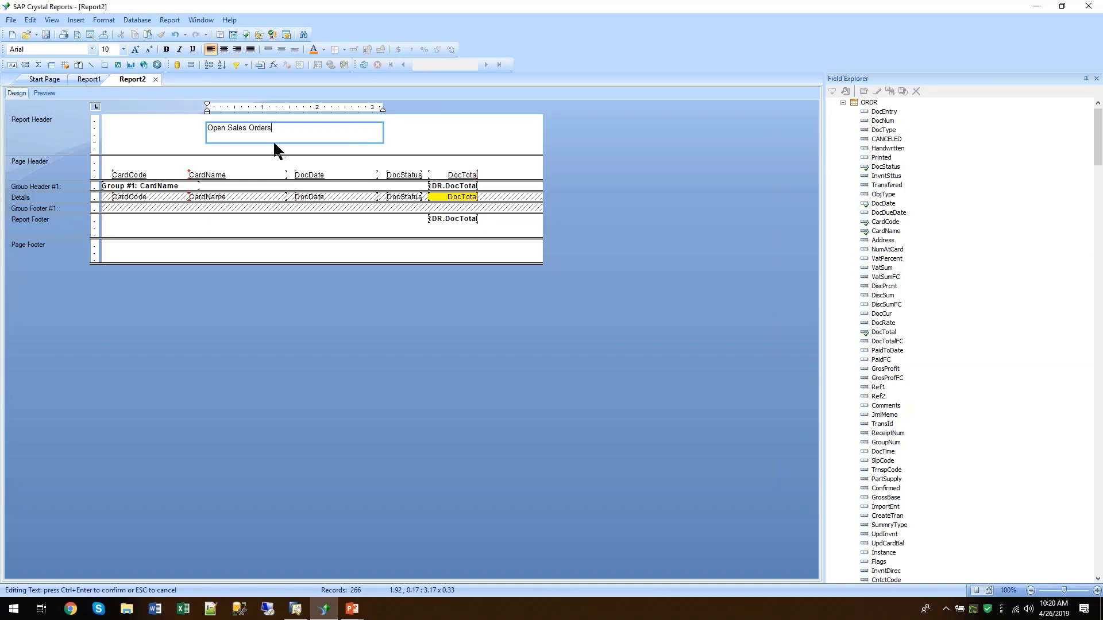
click(414, 139)
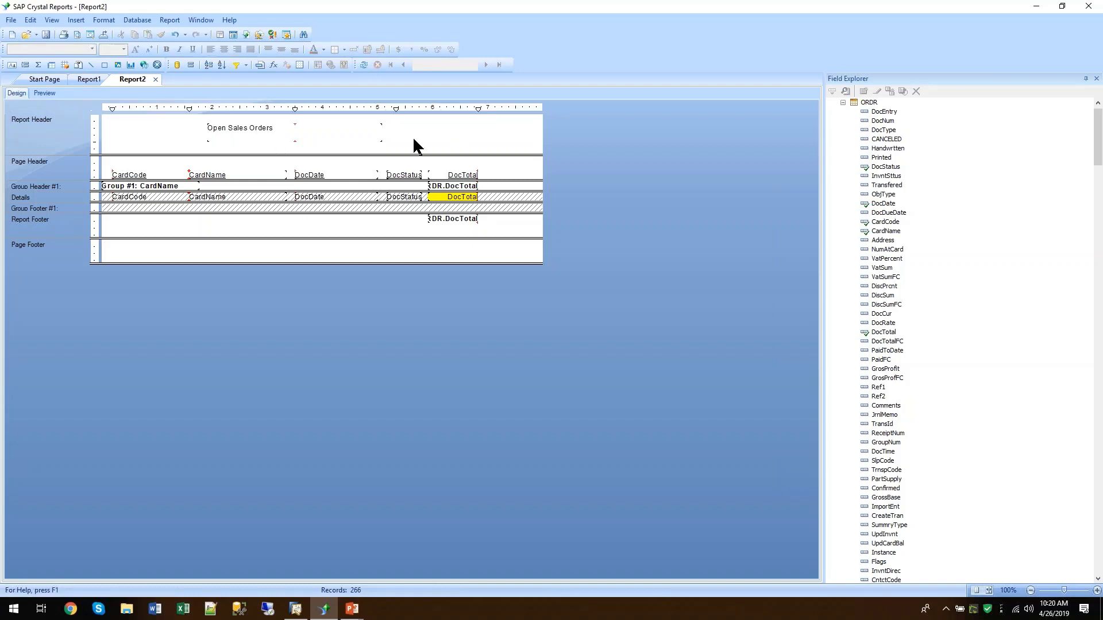
Format the title centred, bold, 14 pt, orange and underlined.
click(346, 140)
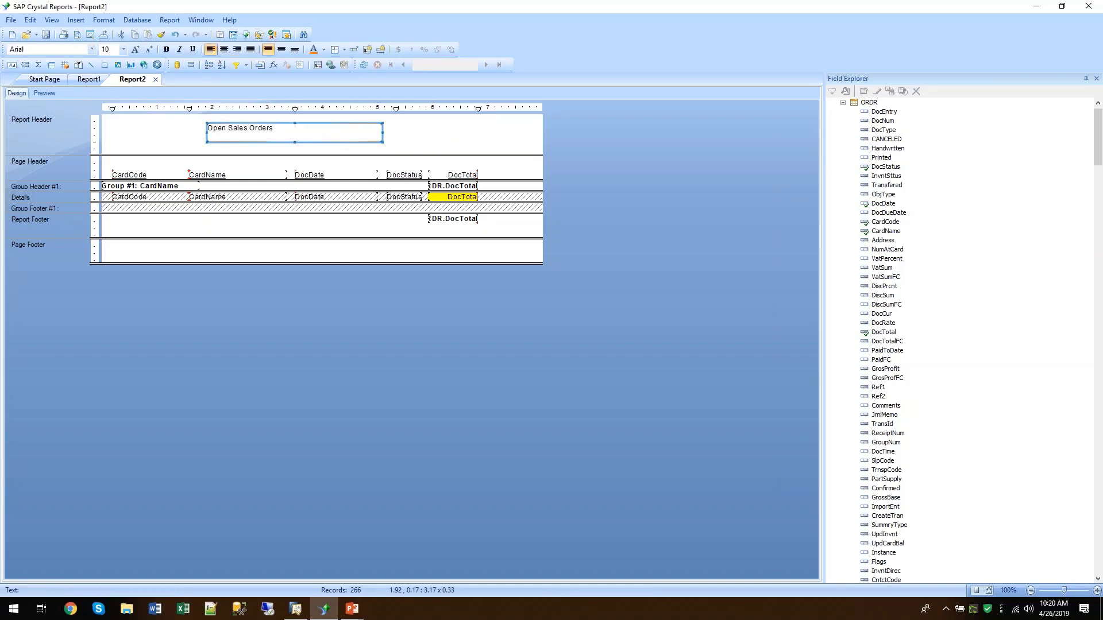
click(223, 49)
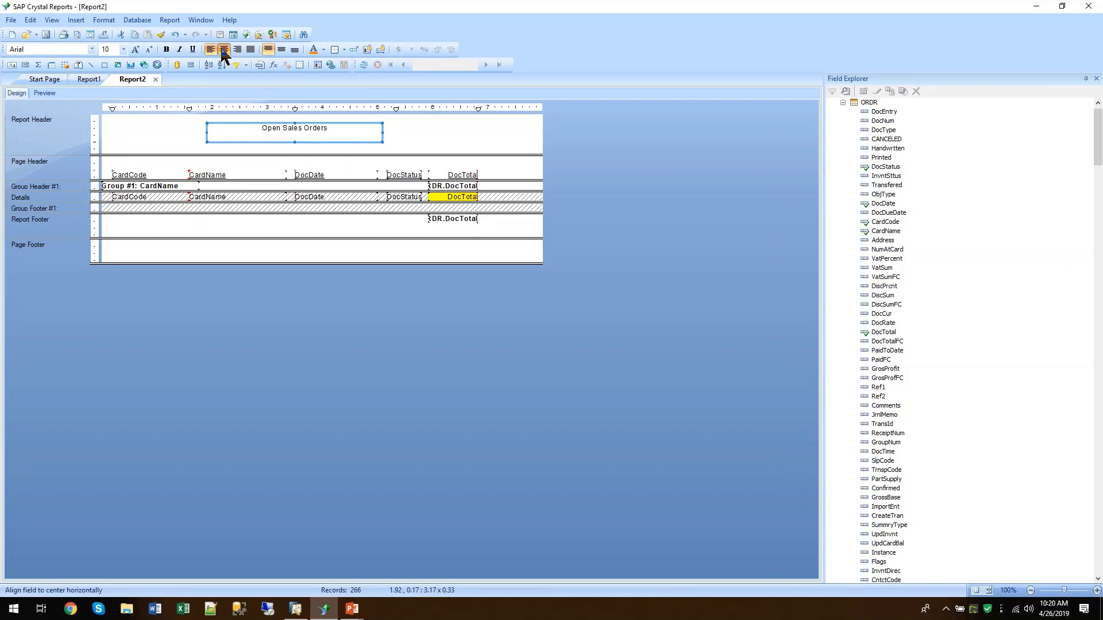
click(166, 50)
click(136, 50)
click(136, 50)
click(136, 50)
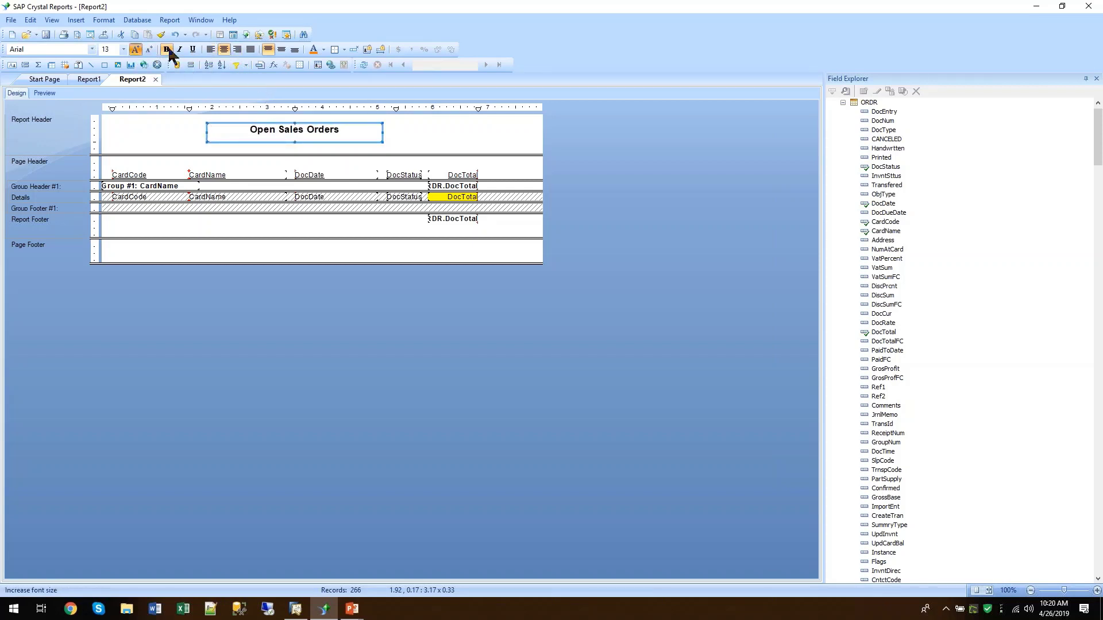
click(313, 50)
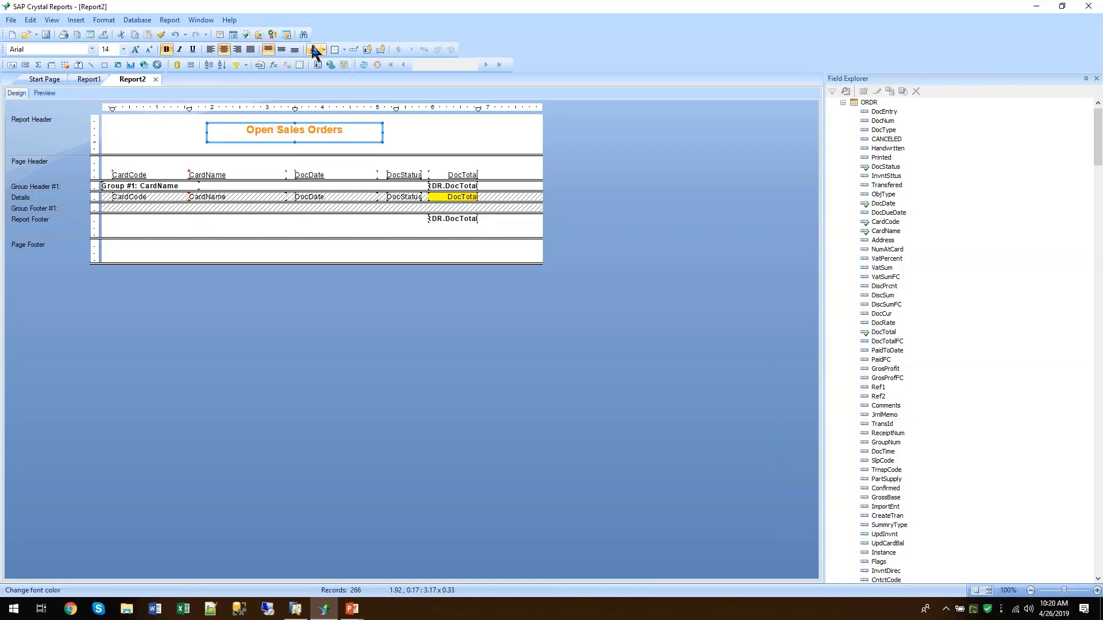
click(192, 49)
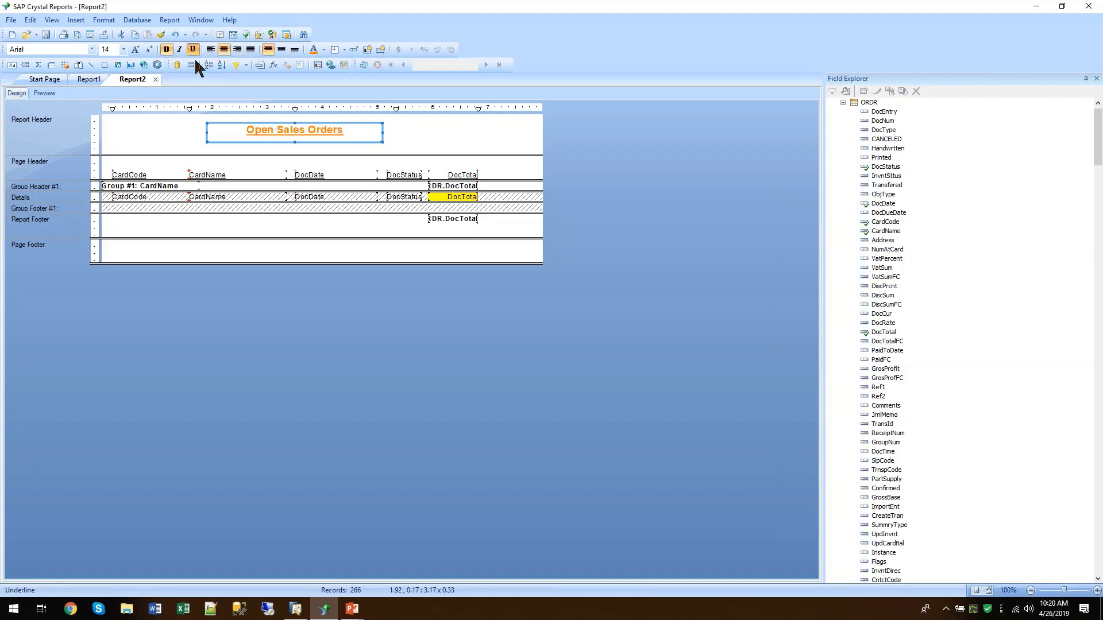
click(157, 133)
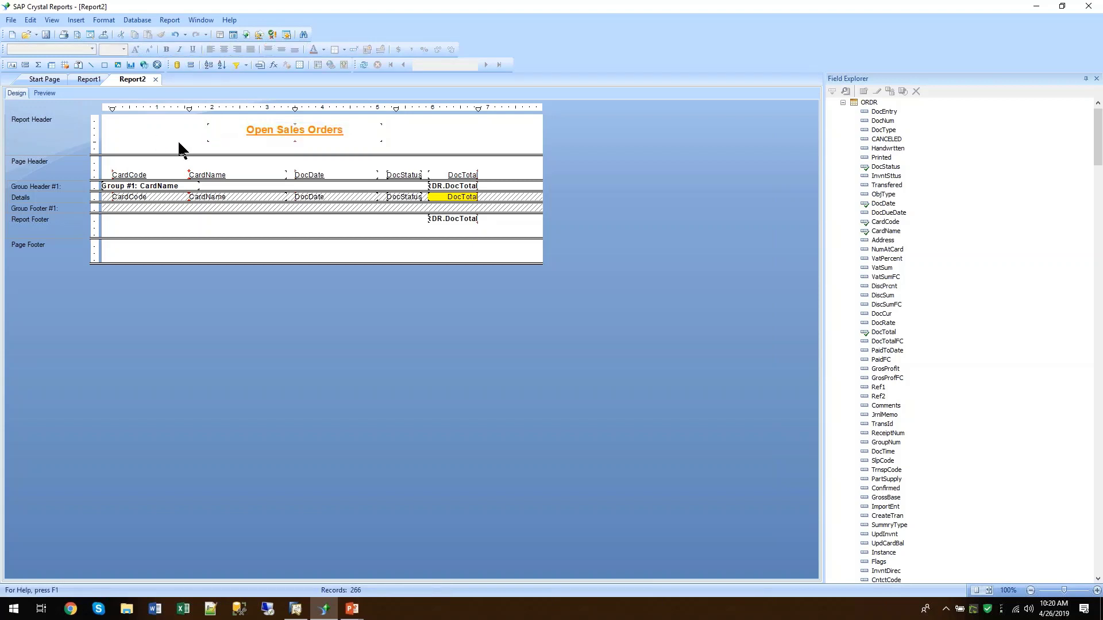
Expand Special Fields and place Page N of M in the Page Header.
click(842, 102)
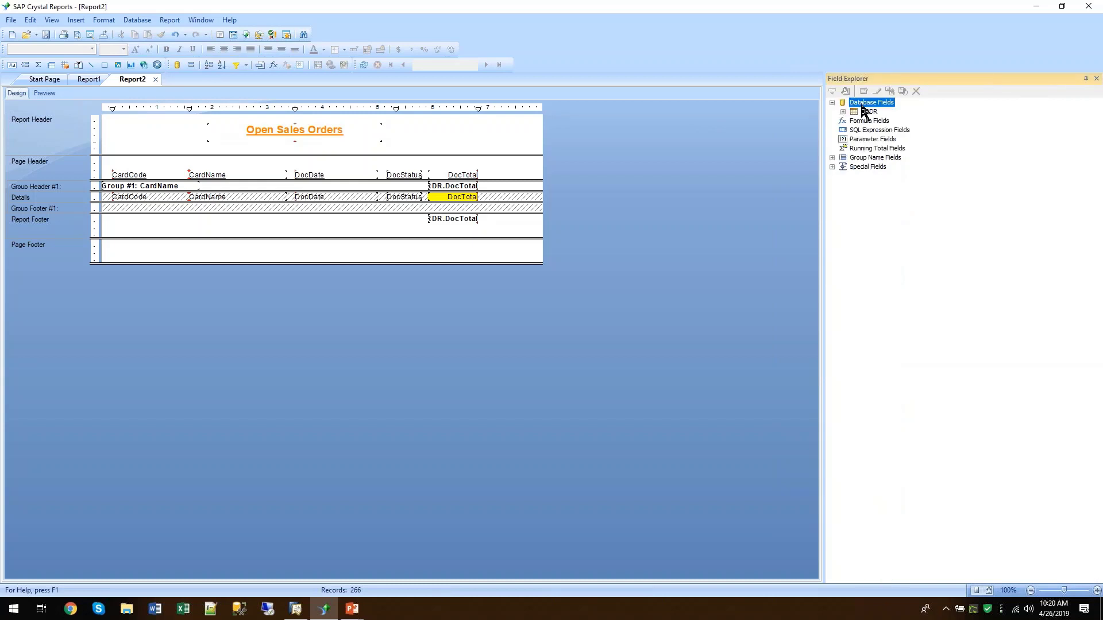
click(832, 167)
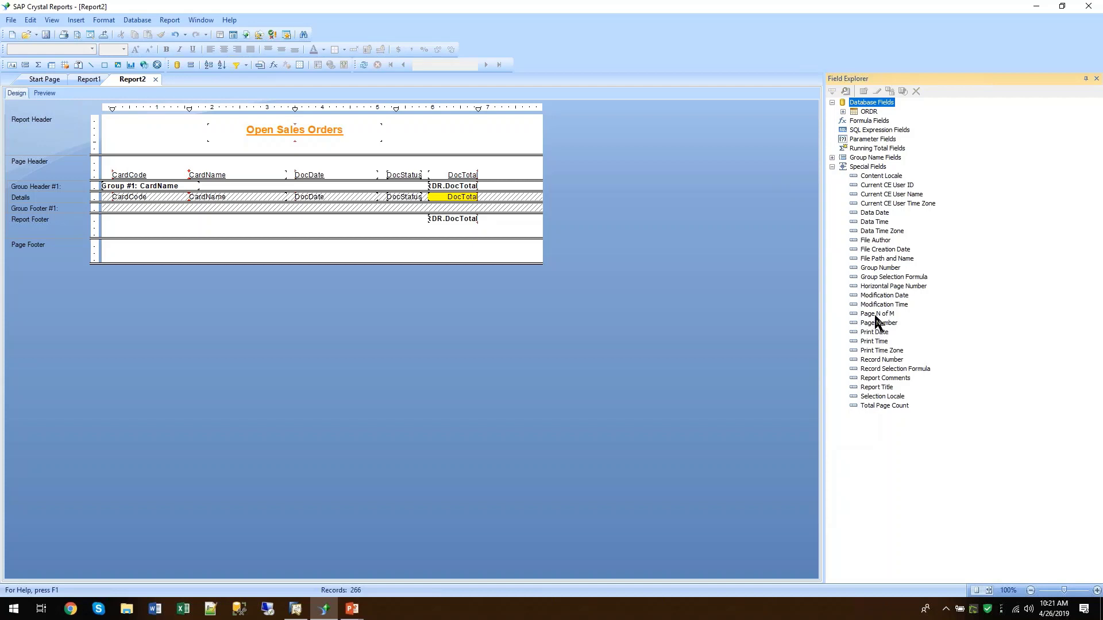
drag(875, 316, 442, 156)
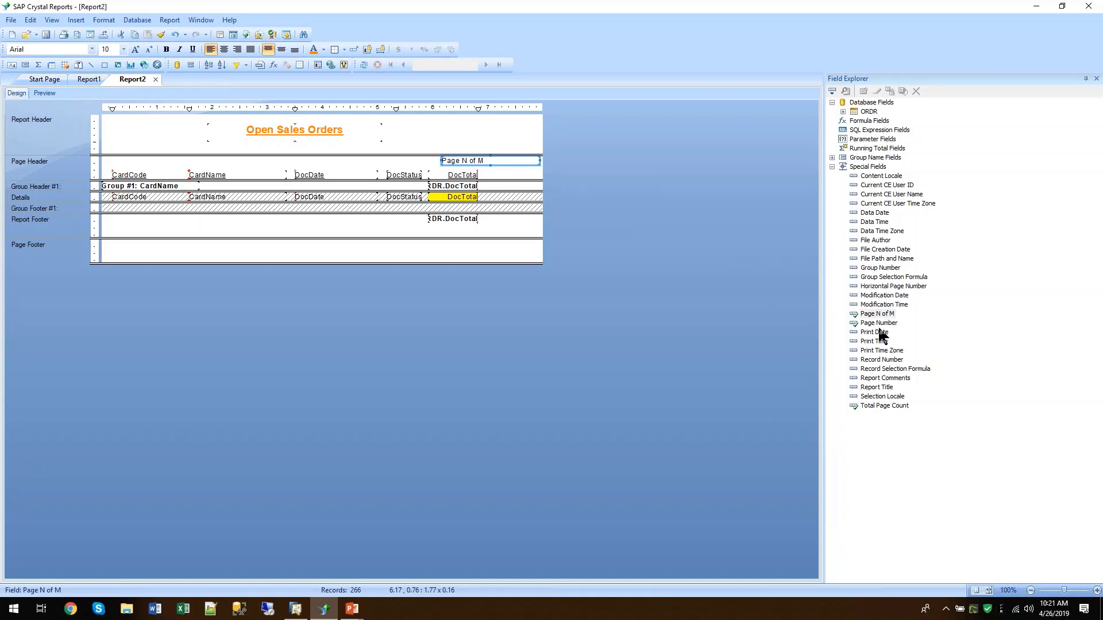
Place the Print Date field at the right of the Report Header, nudging it into position.
drag(879, 336, 487, 124)
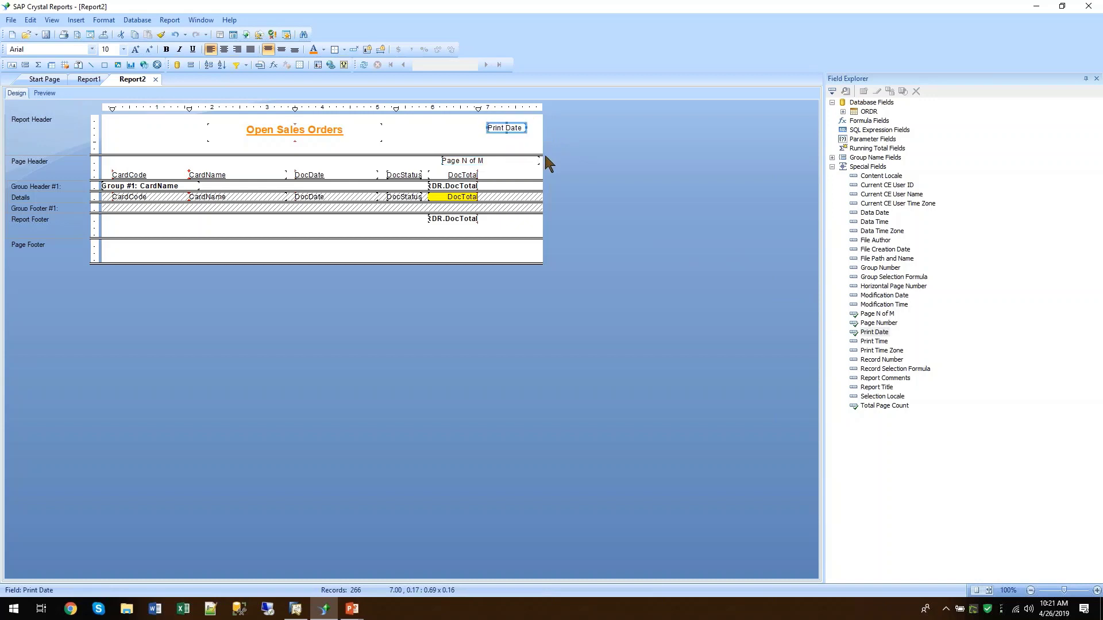
key(Right)
key(Left)
key(Left)
key(Left)
key(Left)
key(Left)
key(Left)
Add a 'Print Date' text label just left of the Print Date field.
click(7, 63)
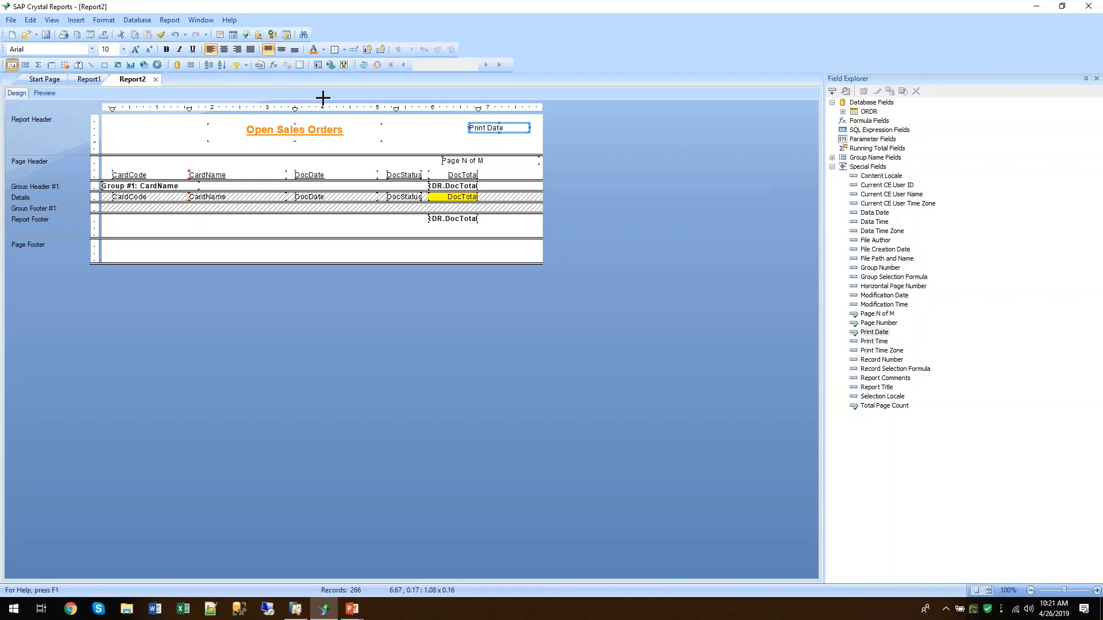
drag(406, 120, 460, 129)
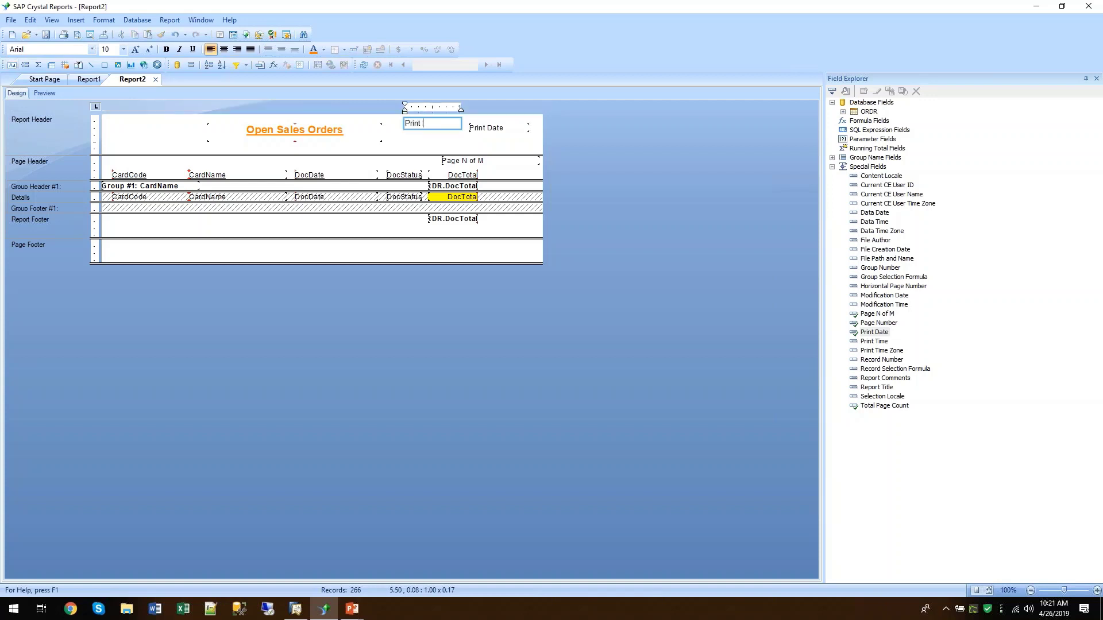
text(Print Date)
click(445, 153)
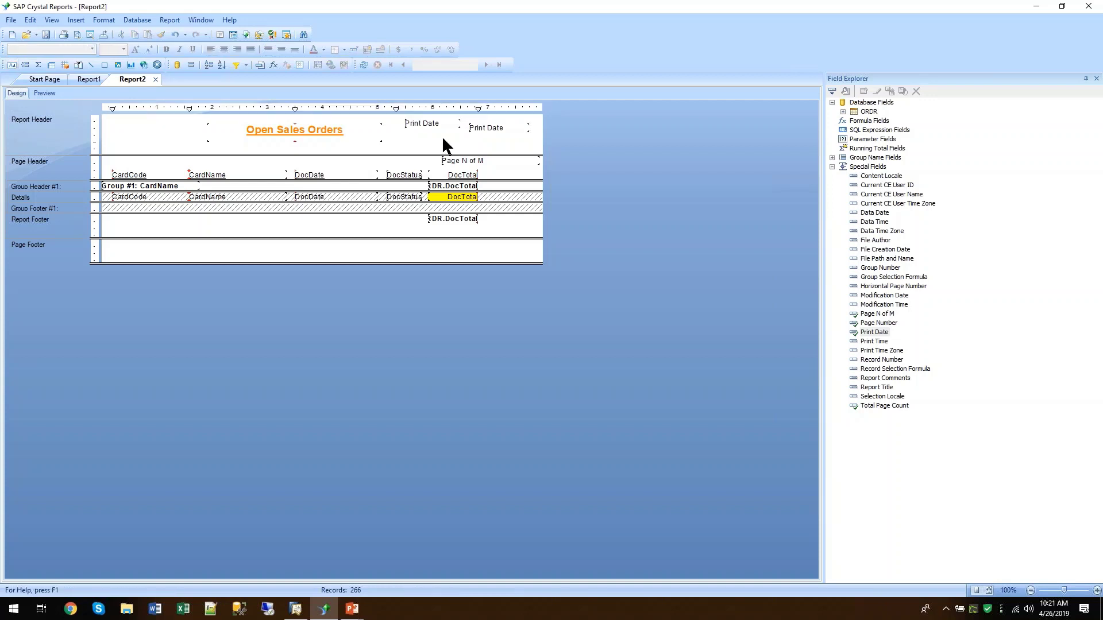
click(443, 127)
mouse_move(443, 128)
mouse_down()
mouse_move(443, 145)
mouse_move(447, 137)
mouse_up()
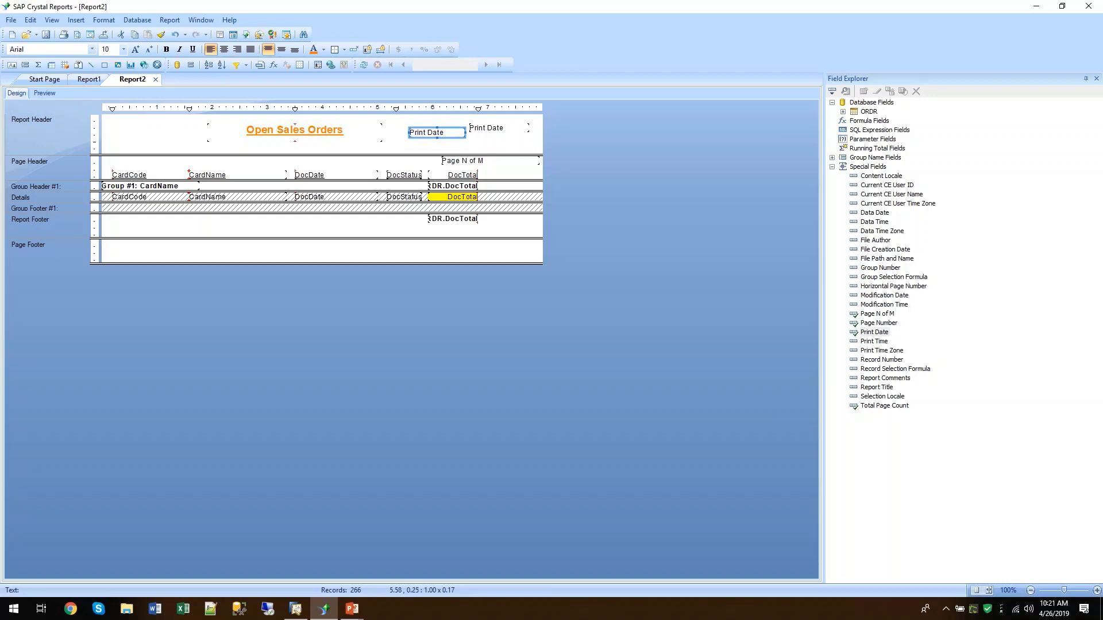
Align the tops of the Print Date label and the Print Date field.
click(493, 127)
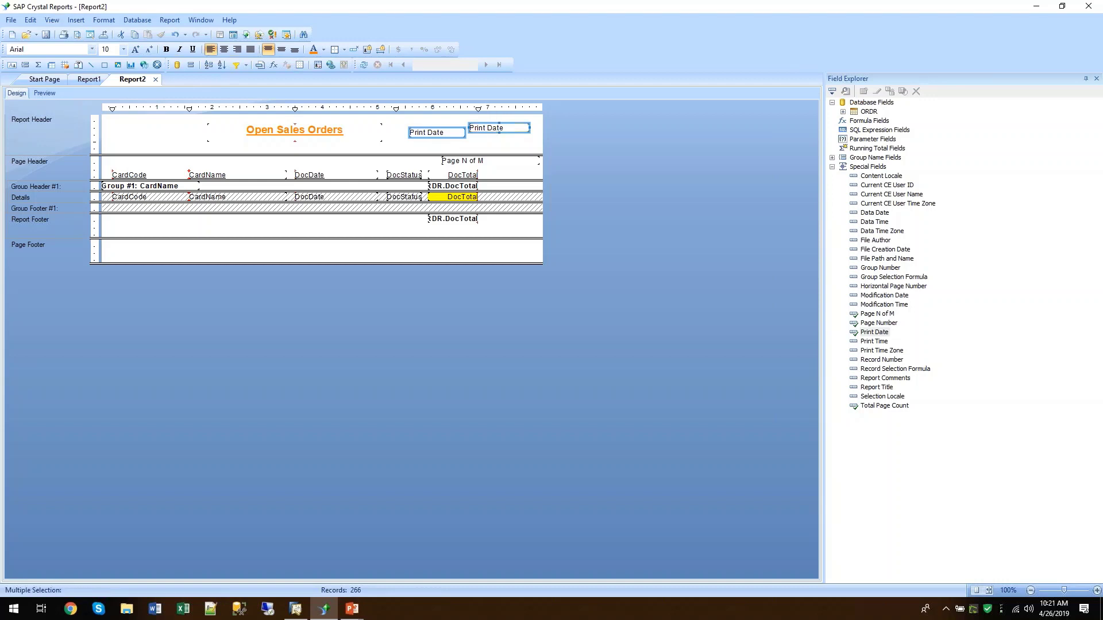
right_click(489, 126)
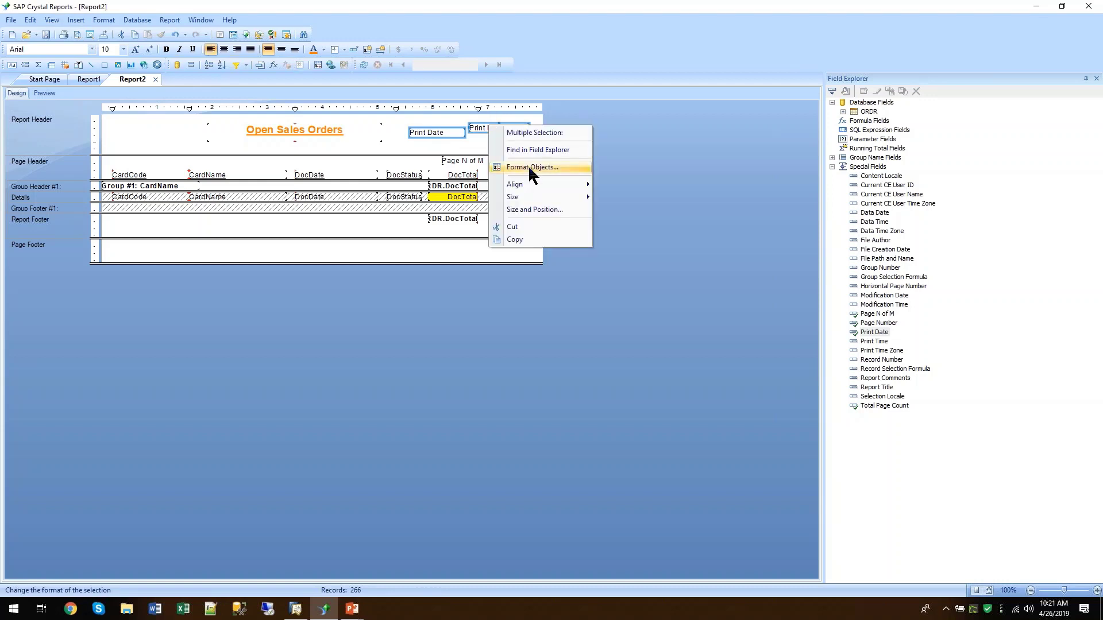
mouse_move(552, 185)
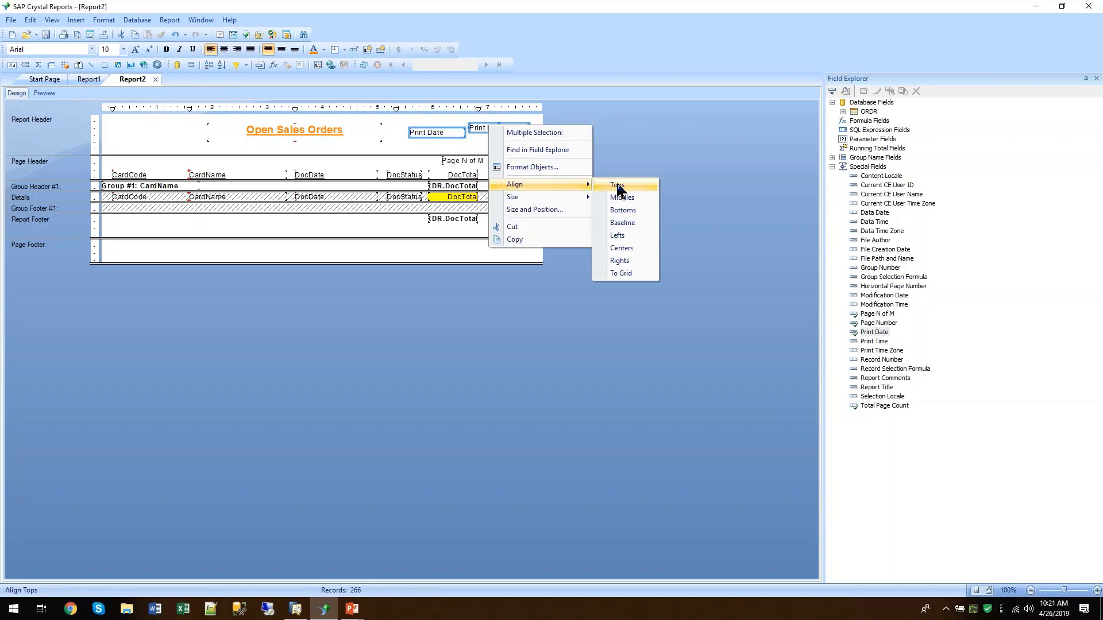
click(619, 186)
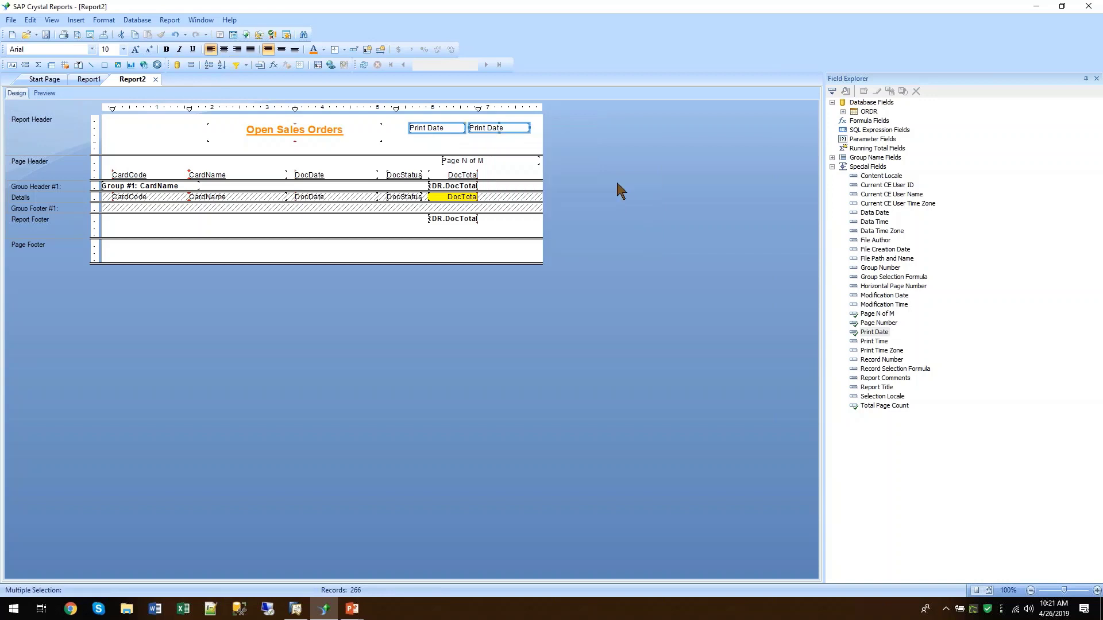
click(536, 145)
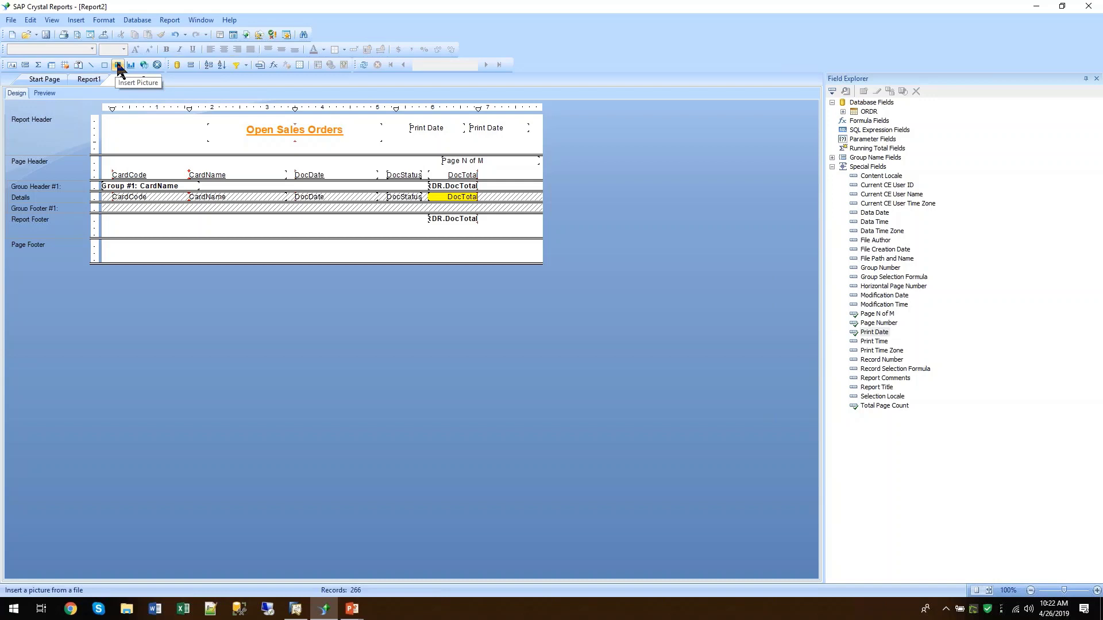
Preview Report2 showing the 'Open Sales Orders' title, Print Date, Page N of M and DocTotal sums.
click(46, 93)
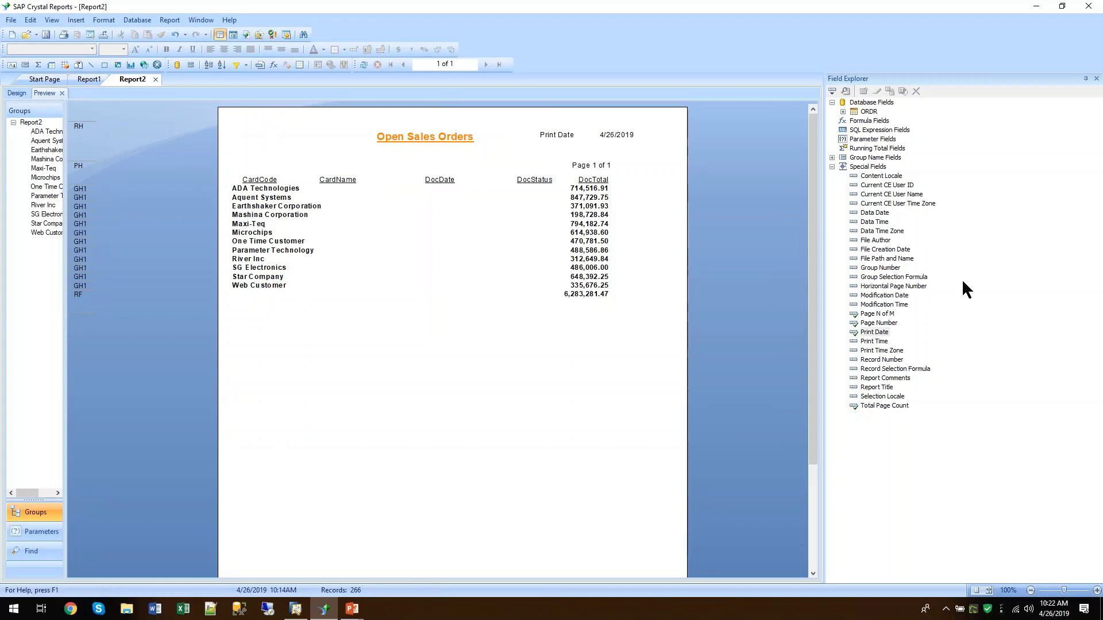
Insert a Sum of DocTotal / CardName bar chart into the Report Header.
click(77, 23)
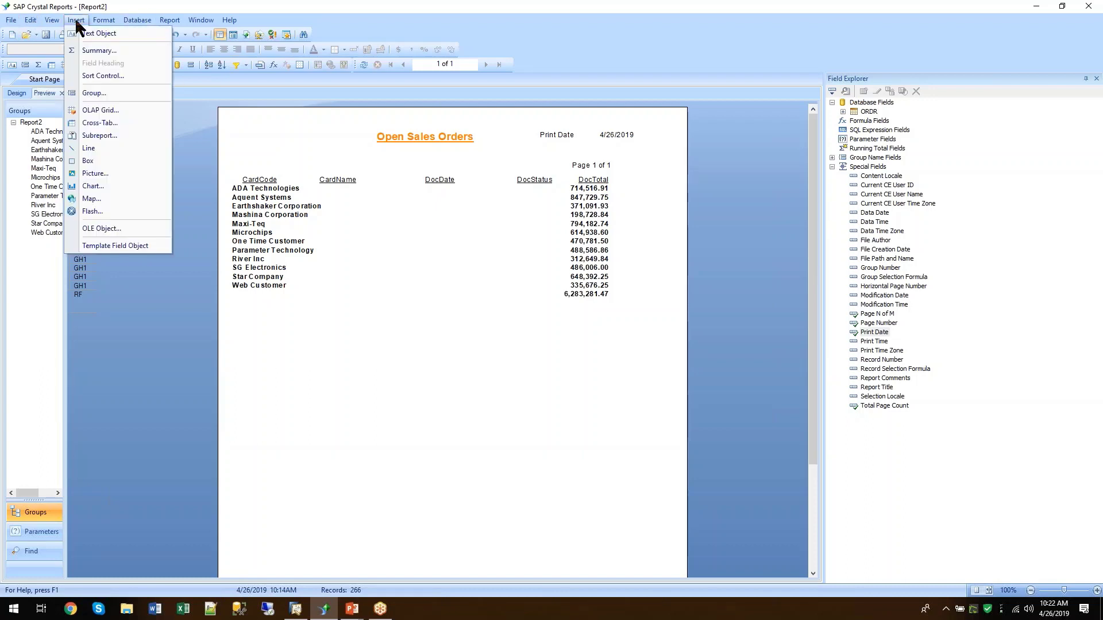
click(93, 186)
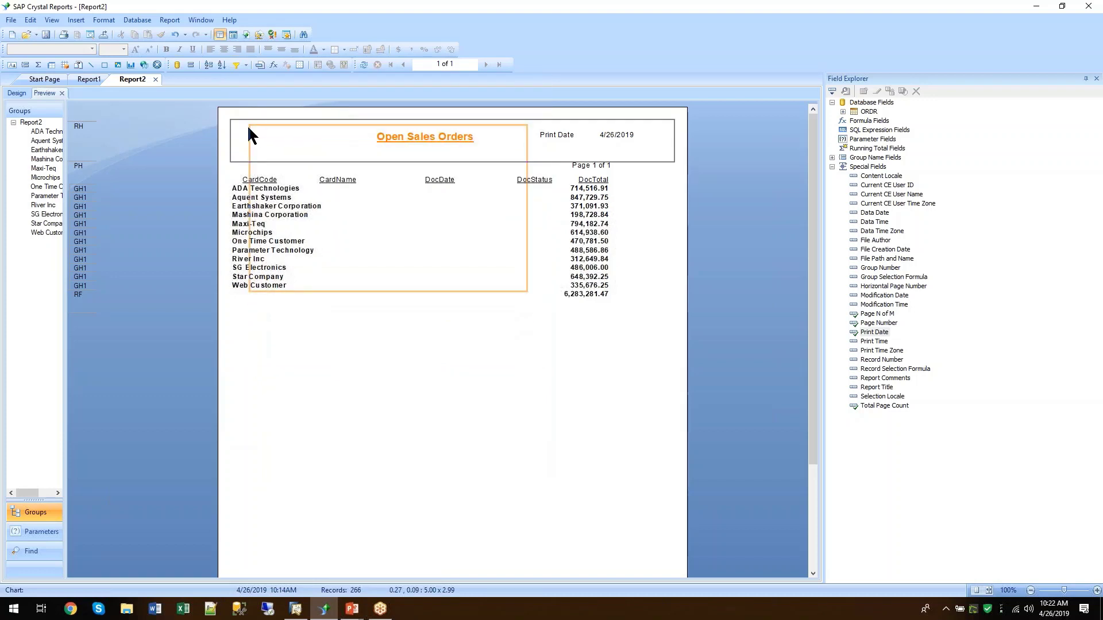
click(249, 128)
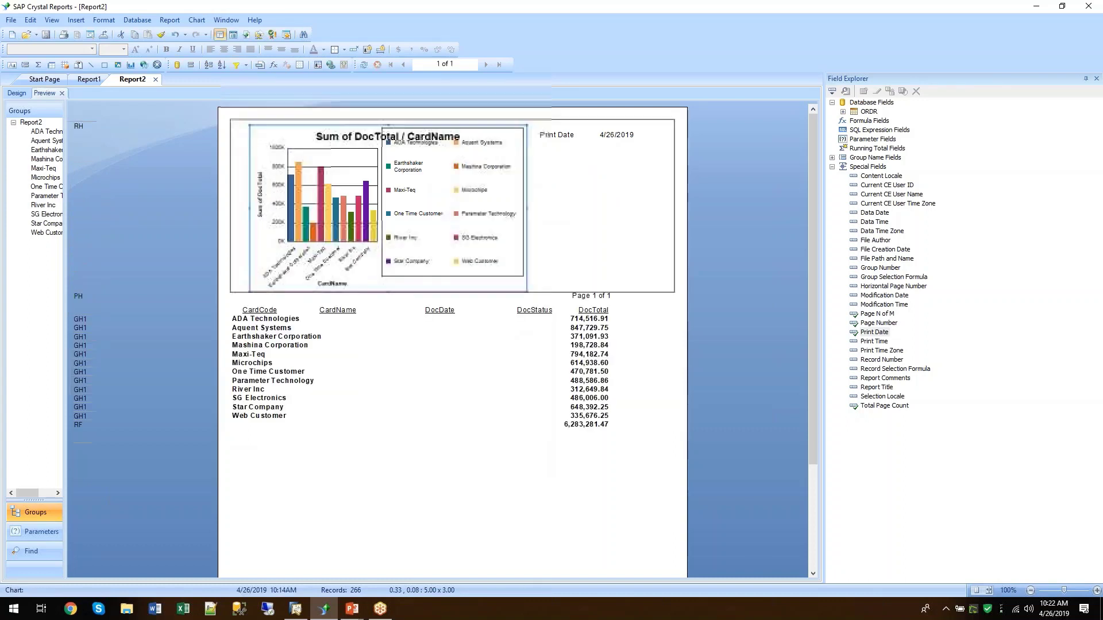
click(469, 191)
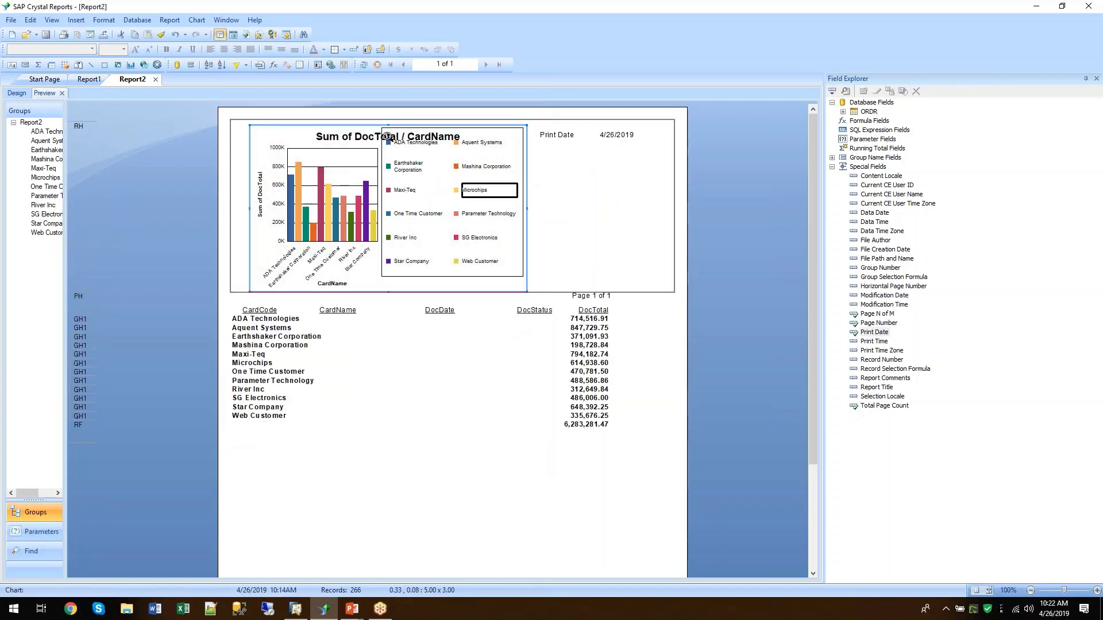
Extend the Report Header, move the chart below the 'Open Sales Orders' title, and preview.
click(17, 94)
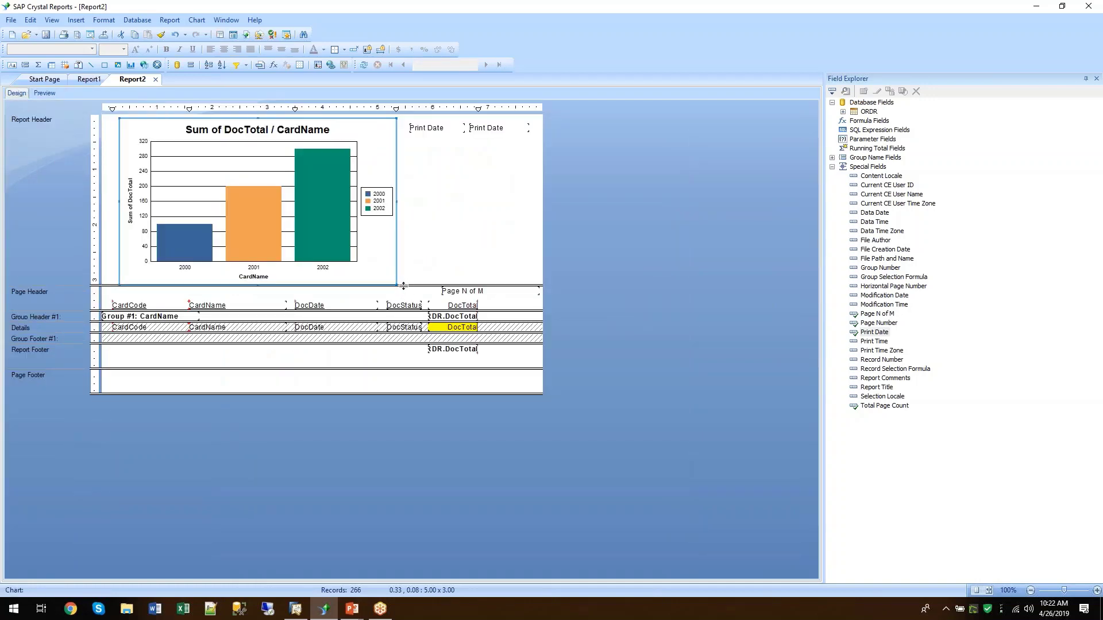
drag(403, 285, 405, 364)
click(310, 248)
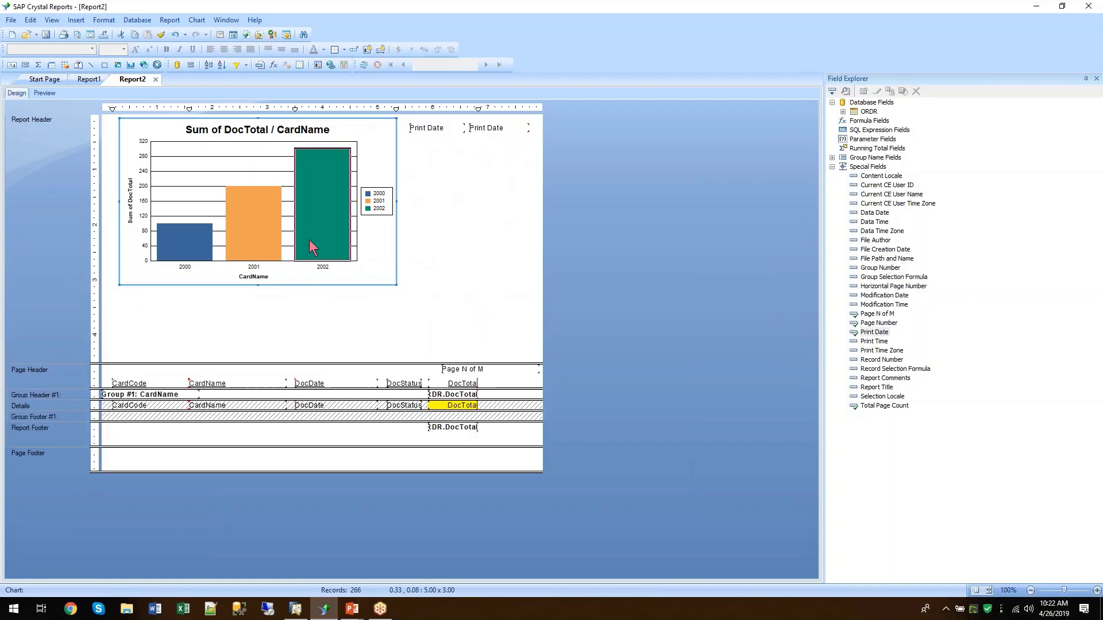
click(378, 263)
drag(387, 277, 440, 346)
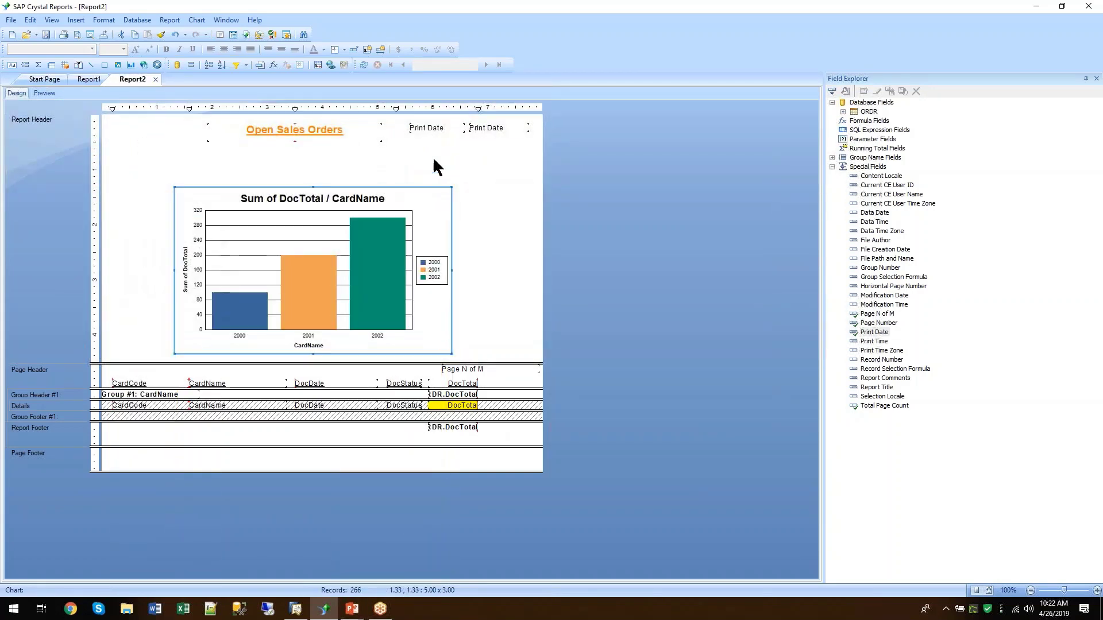
click(45, 94)
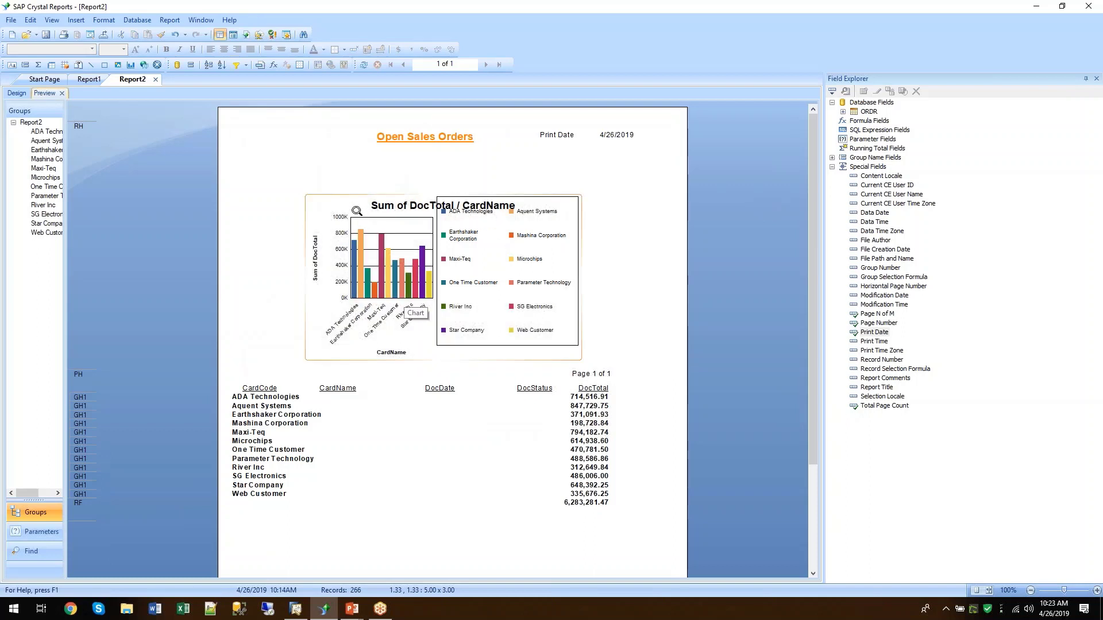
Change the DocTotal chart type to Pie in Chart Expert.
click(357, 209)
right_click(356, 209)
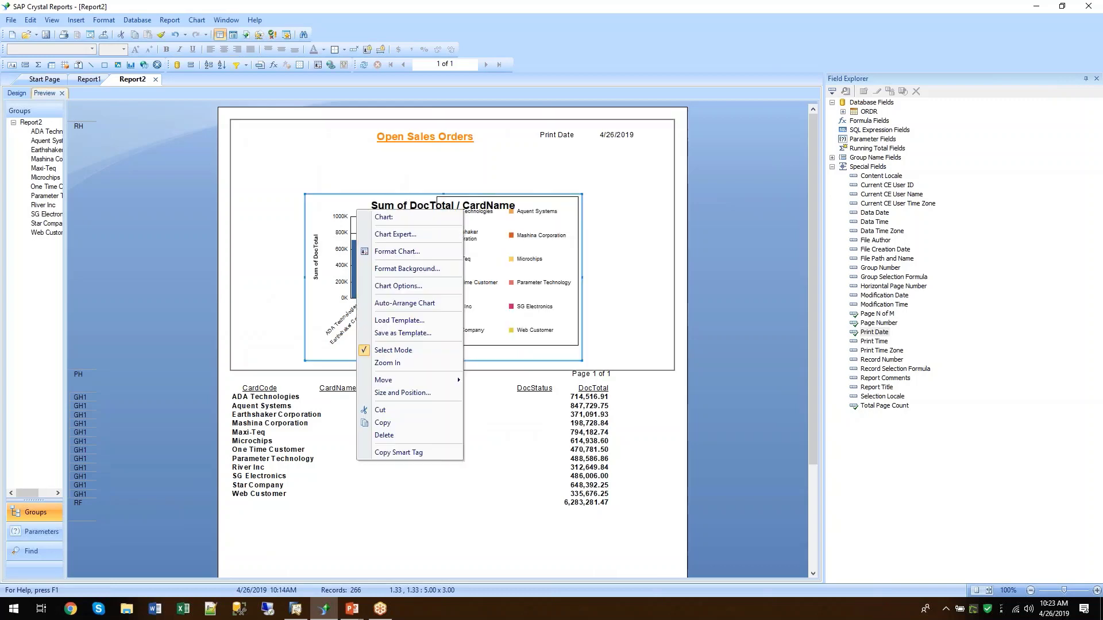
click(391, 240)
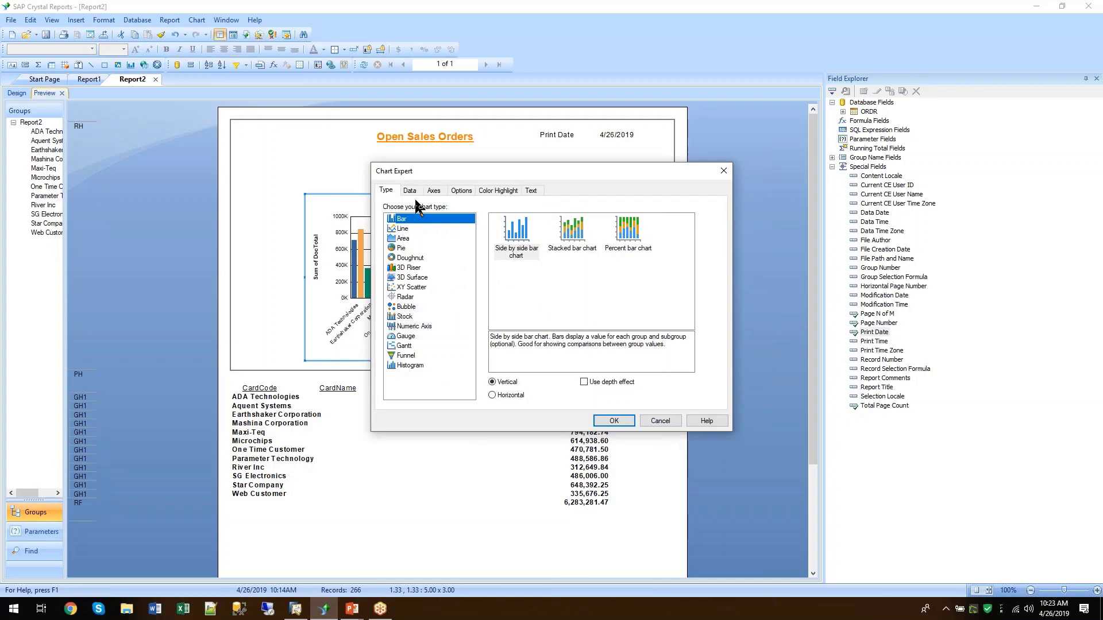
click(403, 229)
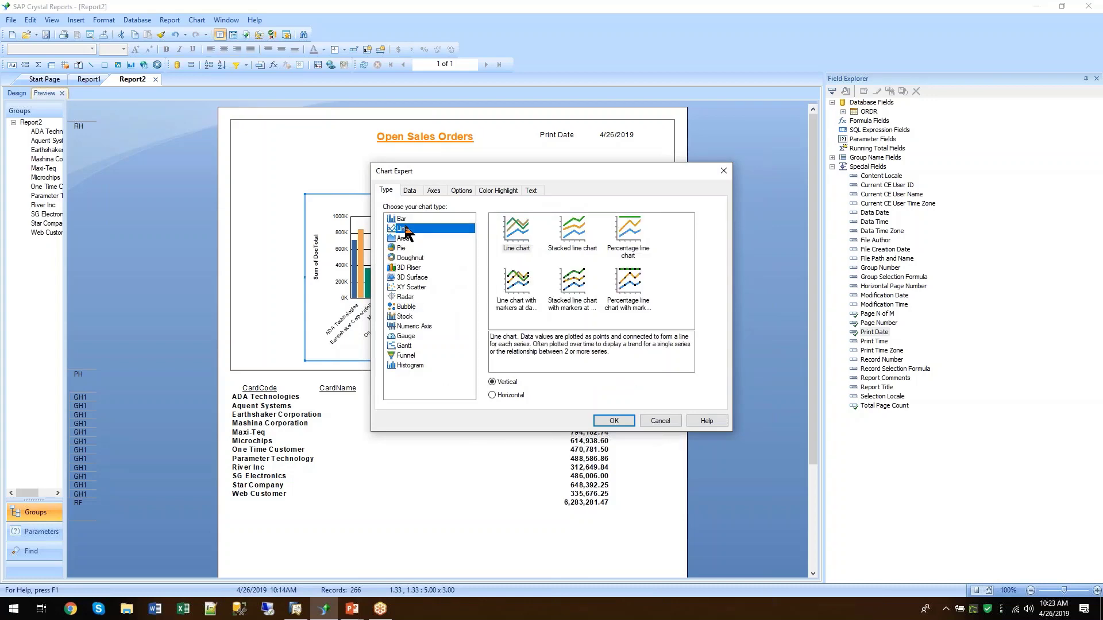
click(405, 239)
click(407, 249)
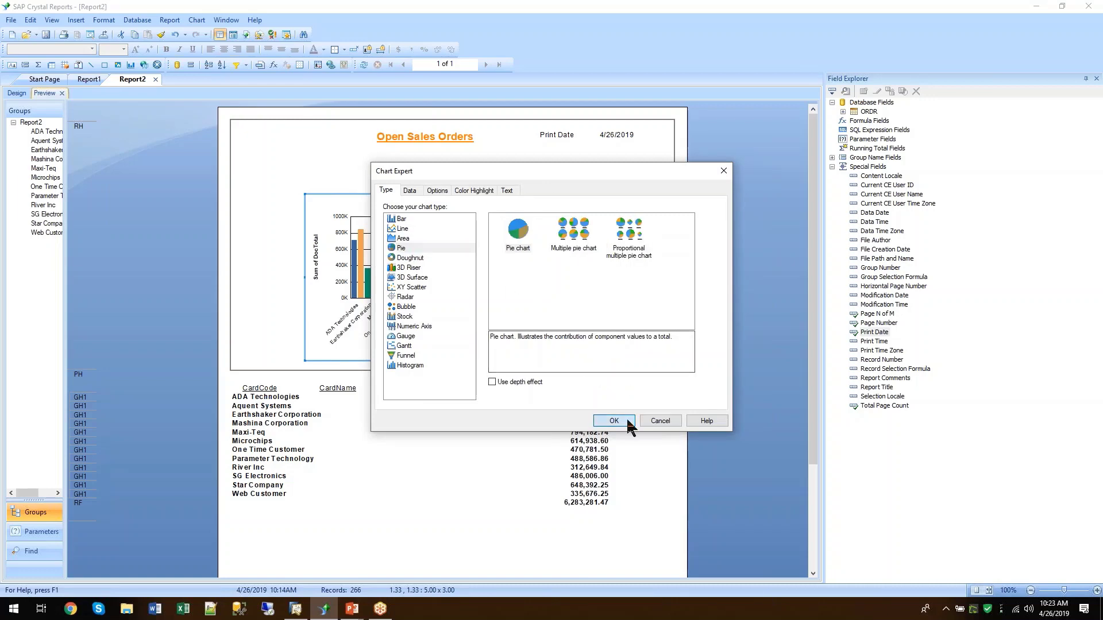
click(610, 422)
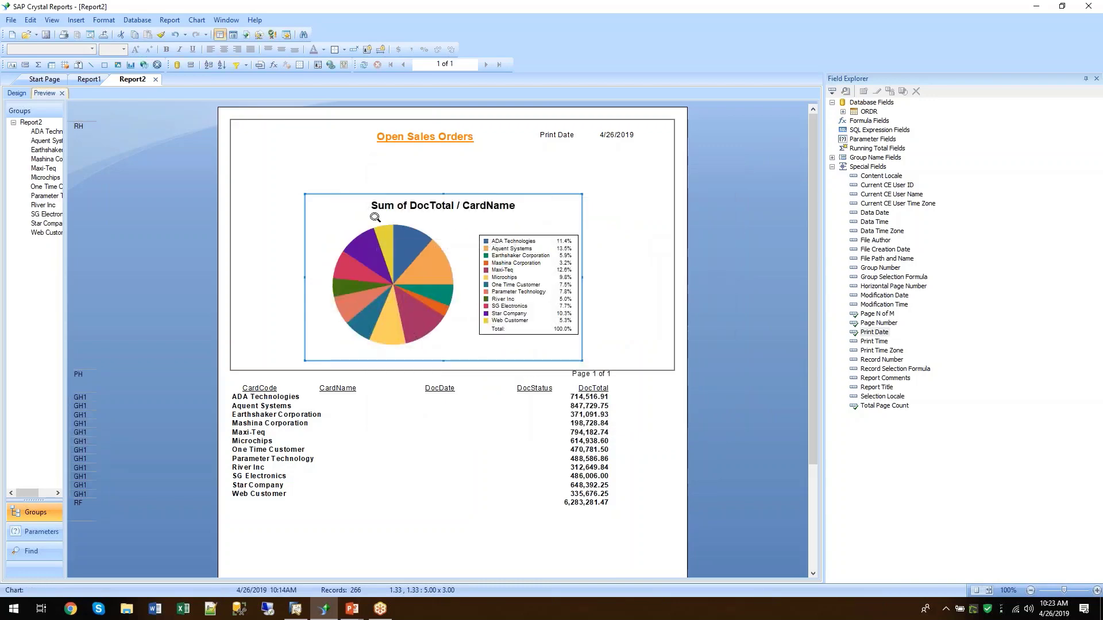
Turn off the automatic chart title and retitle the chart 'Open Sales Order Chart'.
right_click(320, 212)
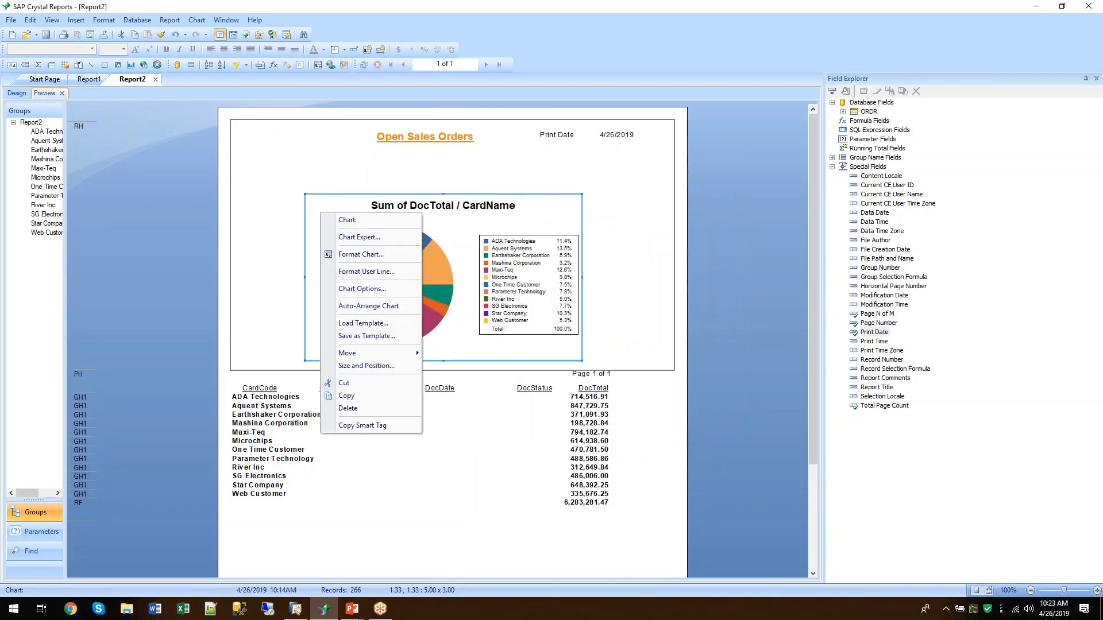
click(356, 238)
click(506, 191)
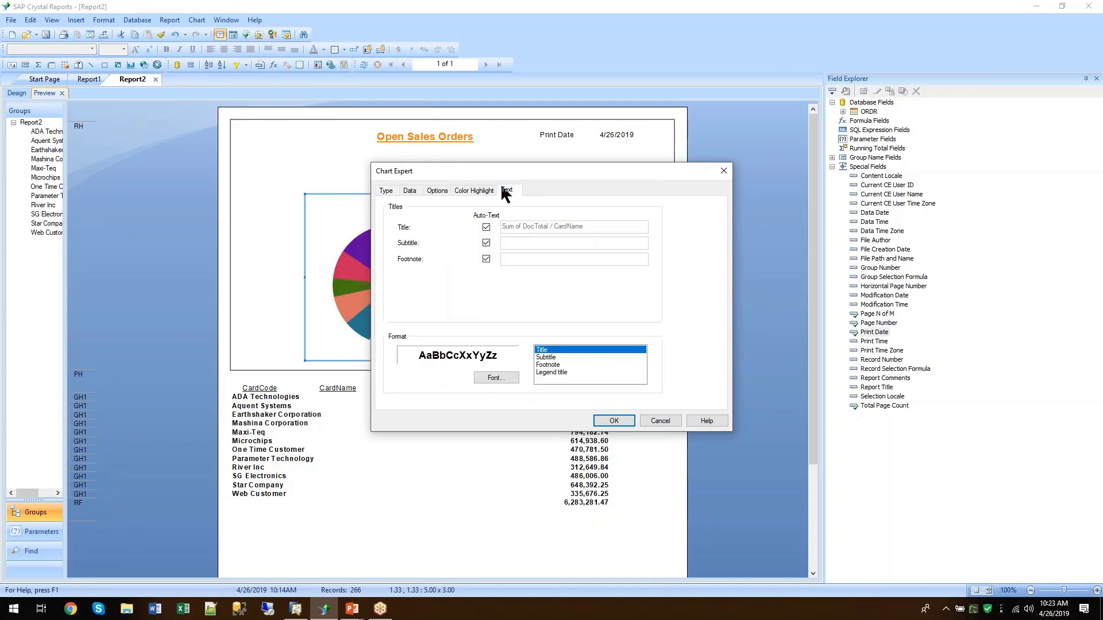
click(486, 227)
drag(536, 174, 620, 234)
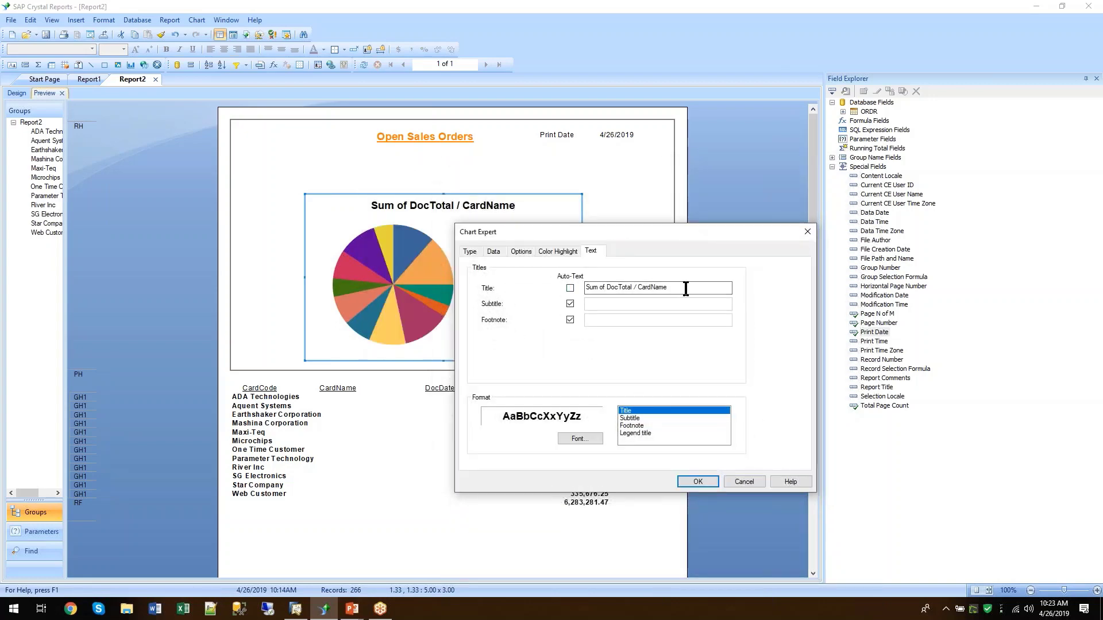
drag(685, 288, 578, 289)
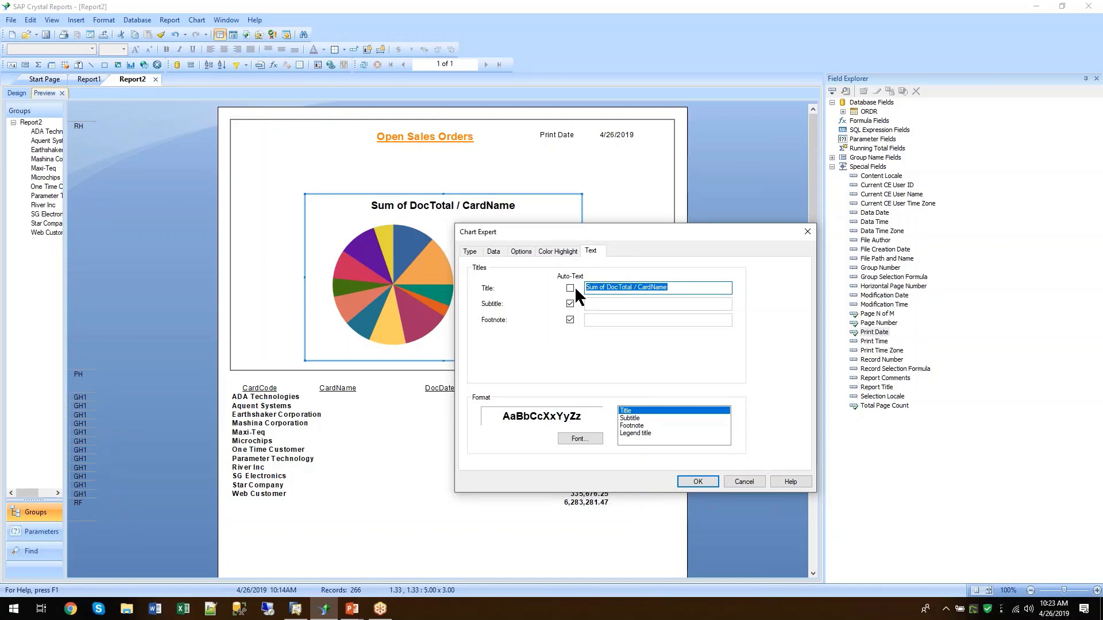
text(Open Sales Or)
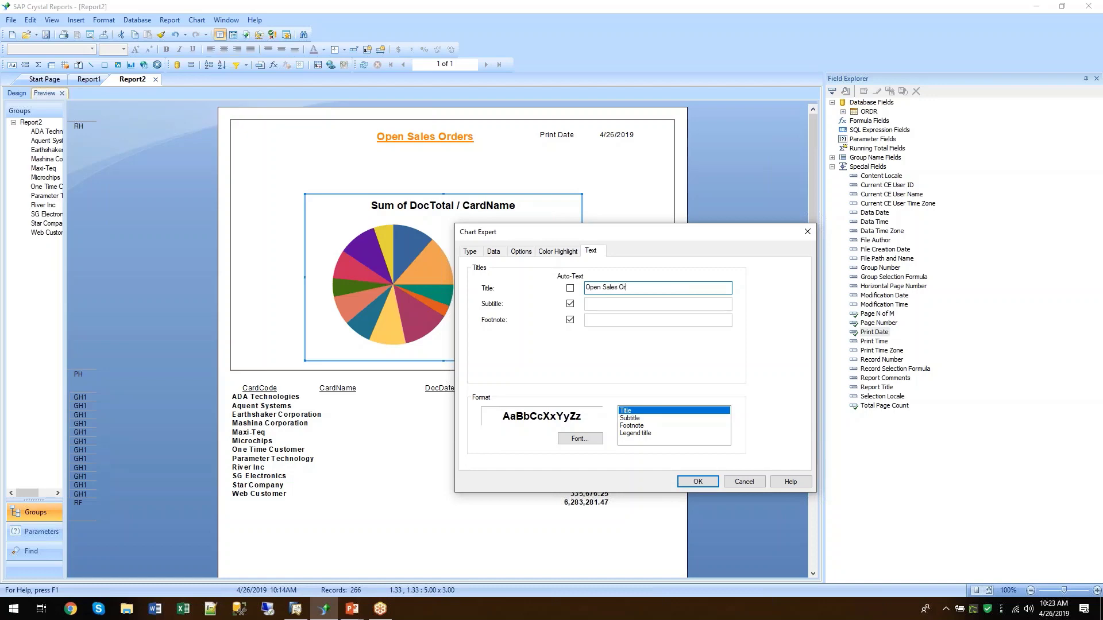
text(der Chart)
click(698, 481)
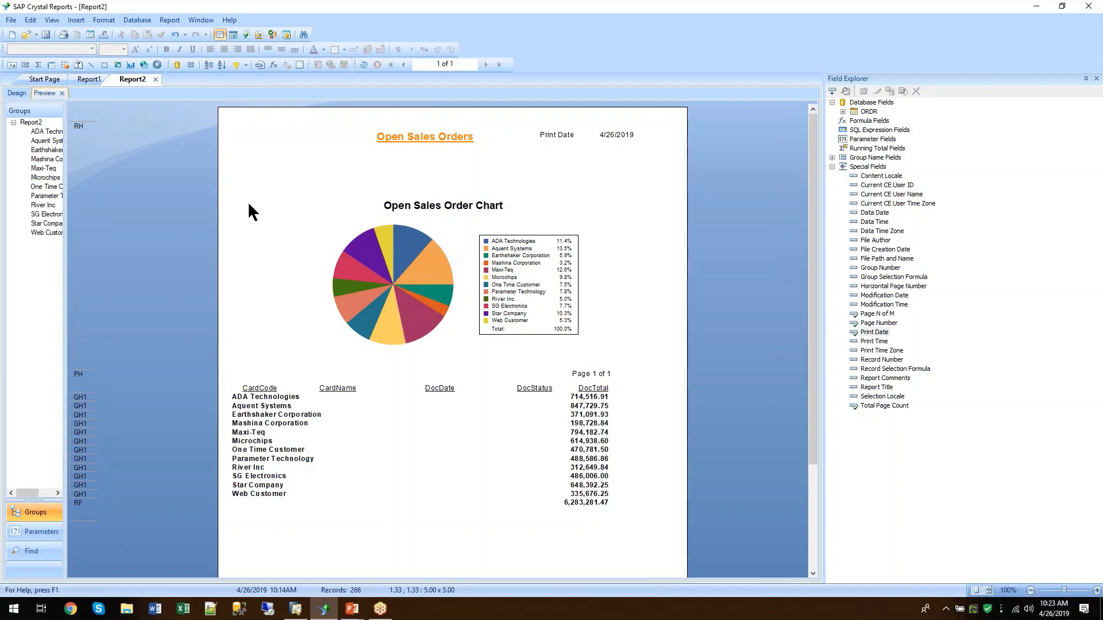
Open the chart's formatting settings and close them without changes.
click(384, 313)
right_click(463, 236)
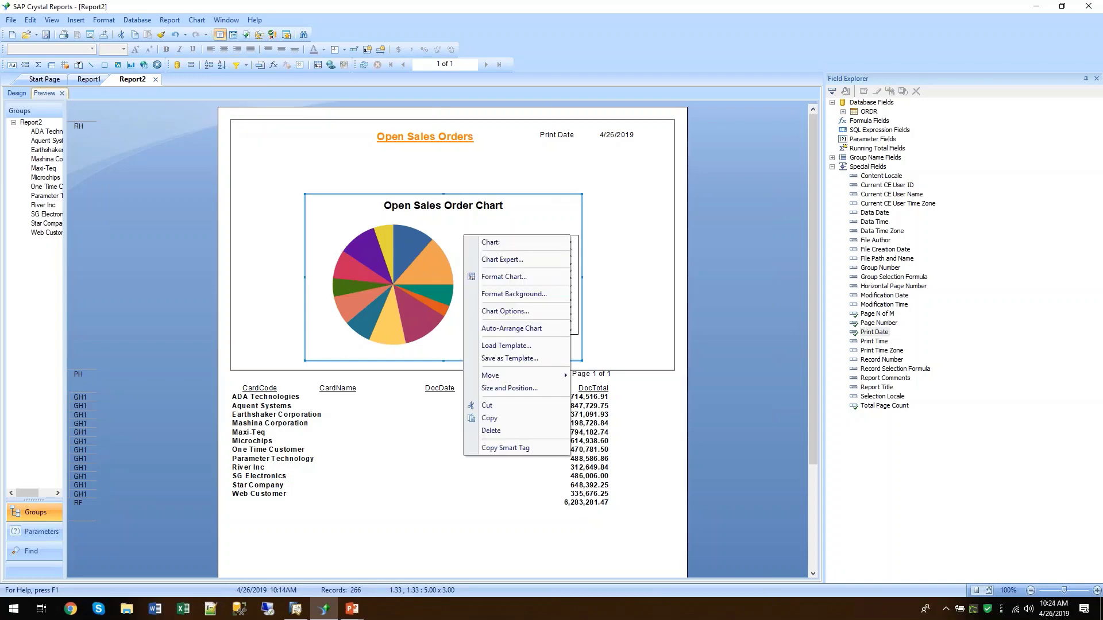
click(489, 275)
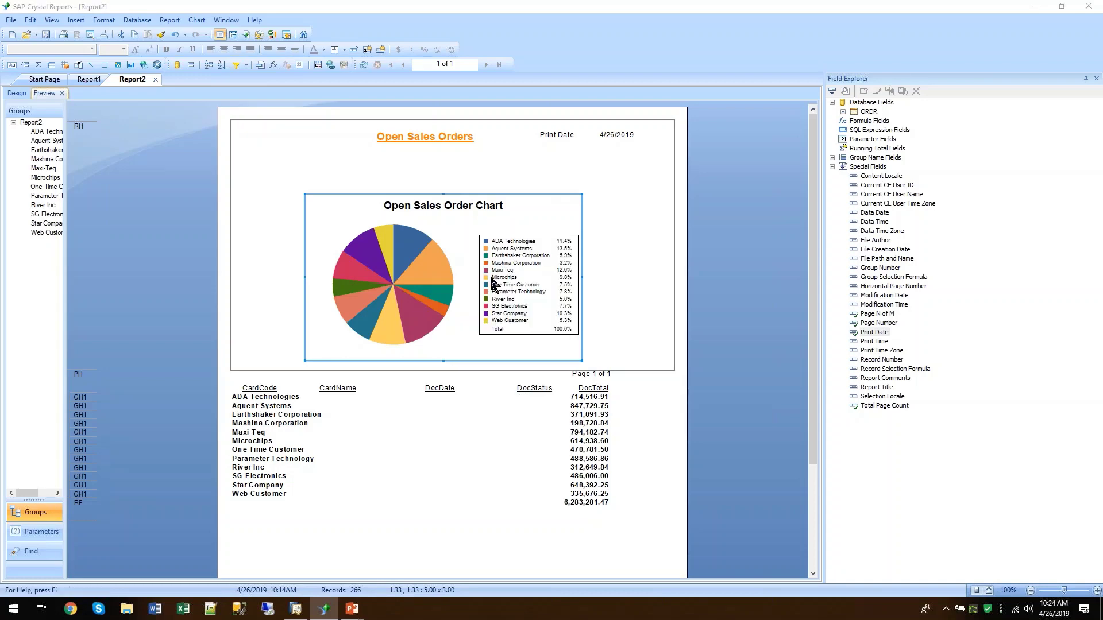
drag(501, 135, 246, 228)
click(413, 234)
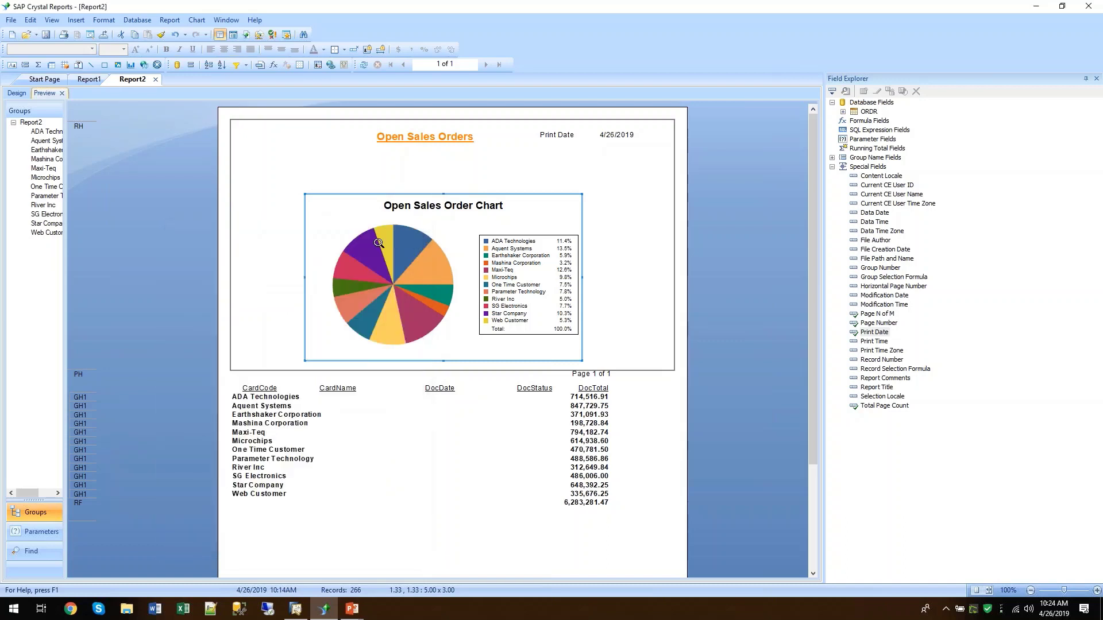
Open Chart Expert to review the chart's data and display options.
right_click(345, 224)
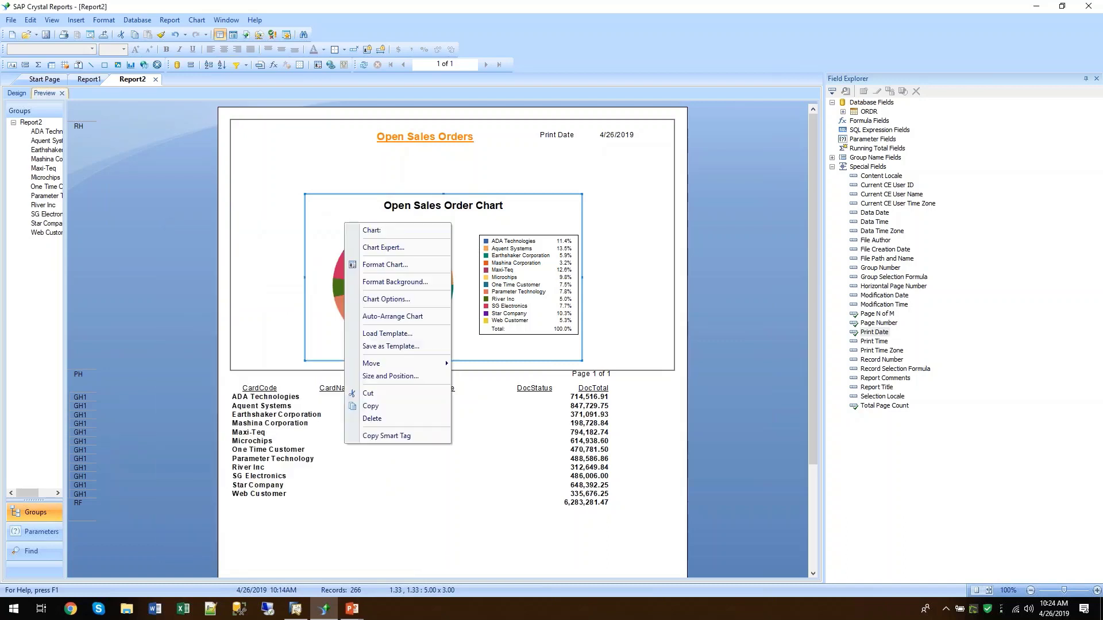
click(384, 247)
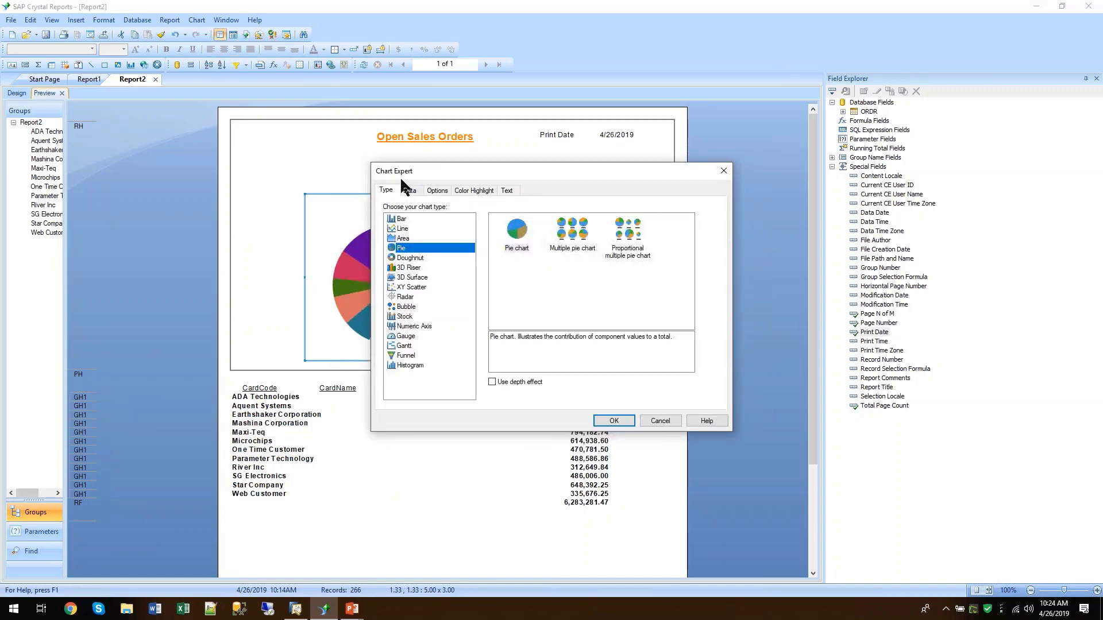
click(410, 192)
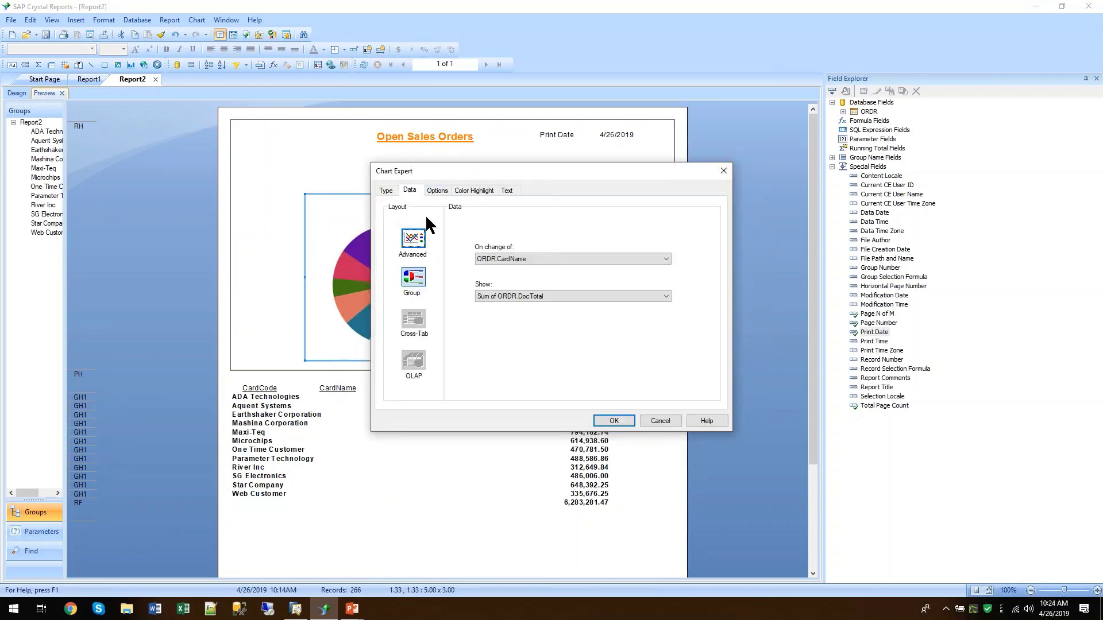
drag(460, 174, 196, 243)
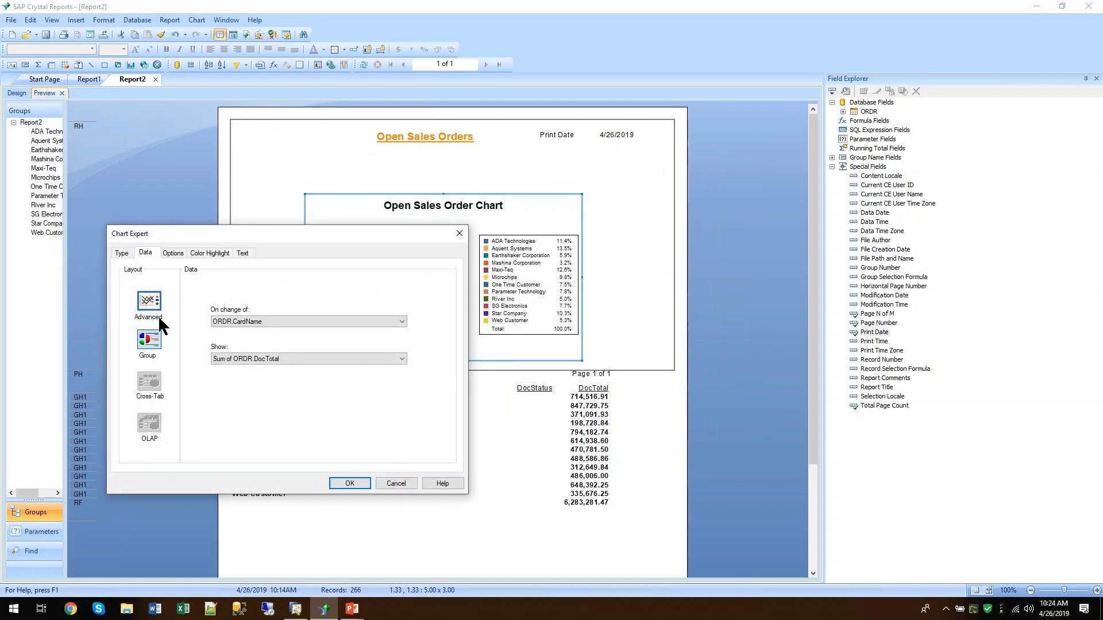
click(174, 253)
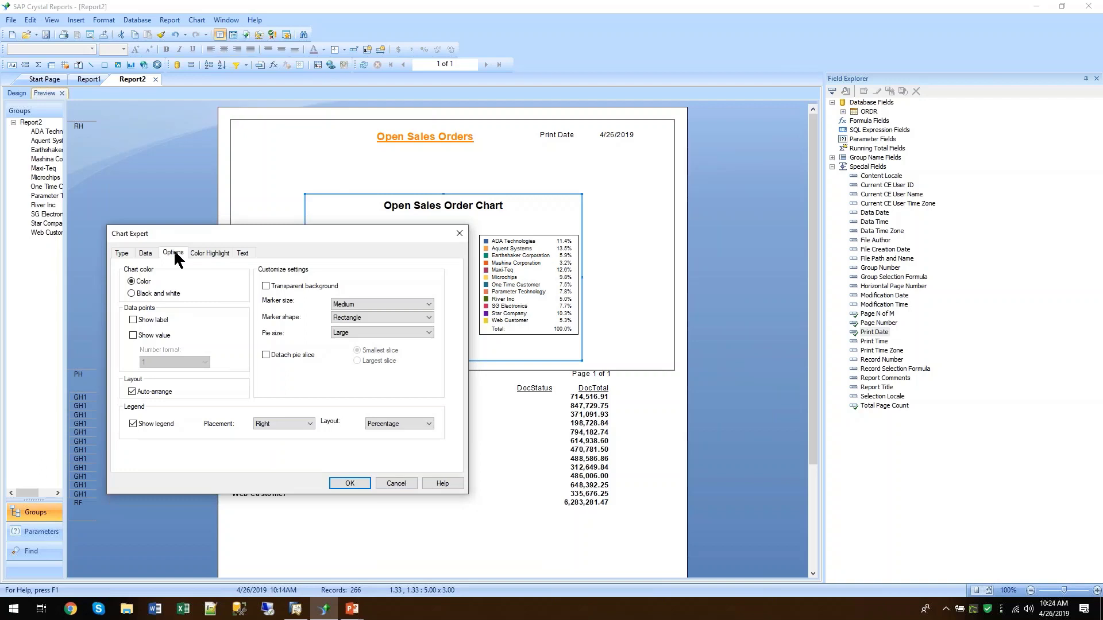
drag(219, 235, 209, 284)
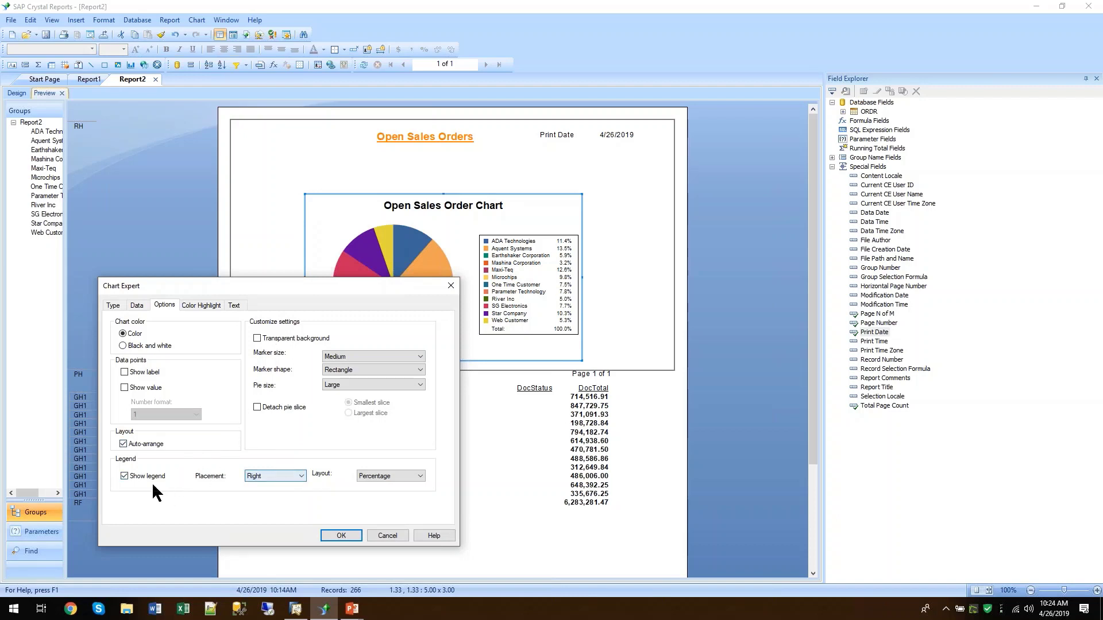
Keep the legend on, show values on the pie slices, and confirm the Pie settings.
click(125, 477)
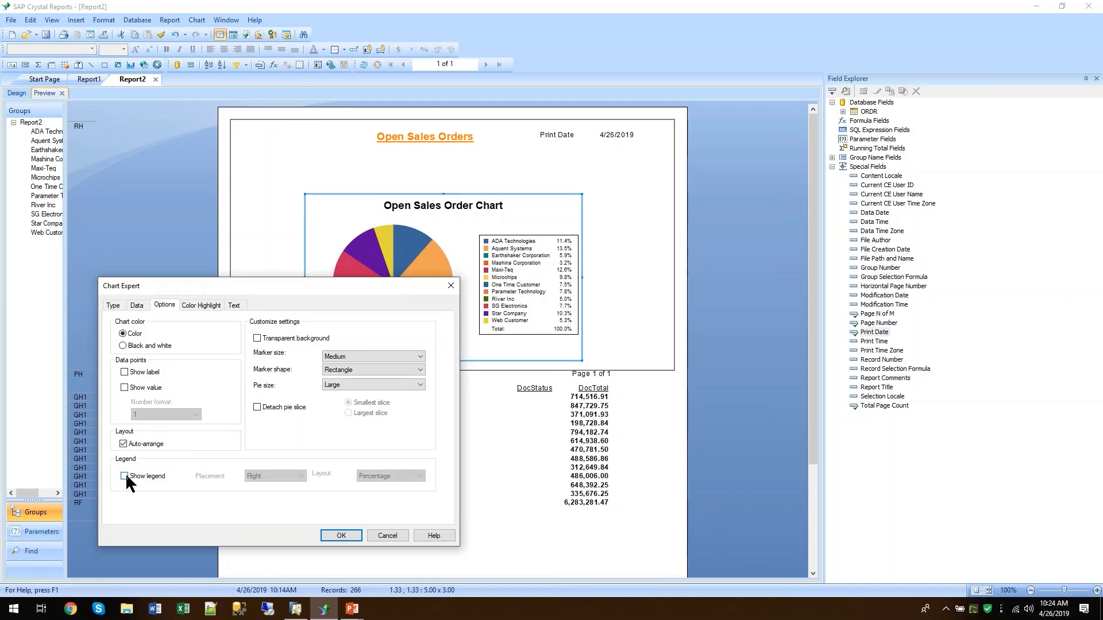
click(125, 474)
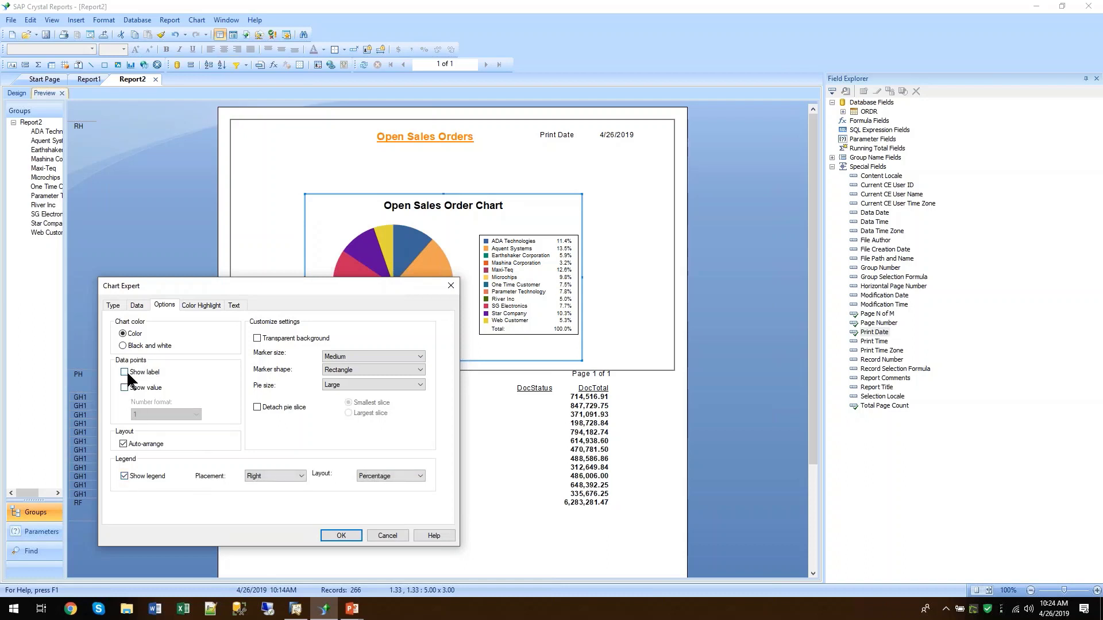
click(123, 388)
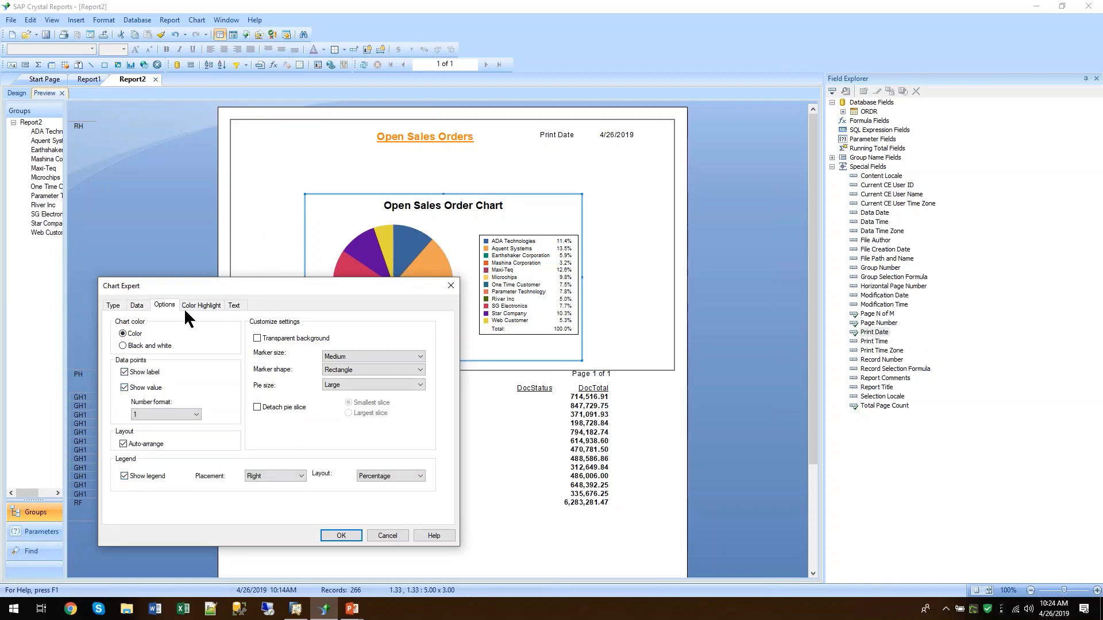
click(204, 305)
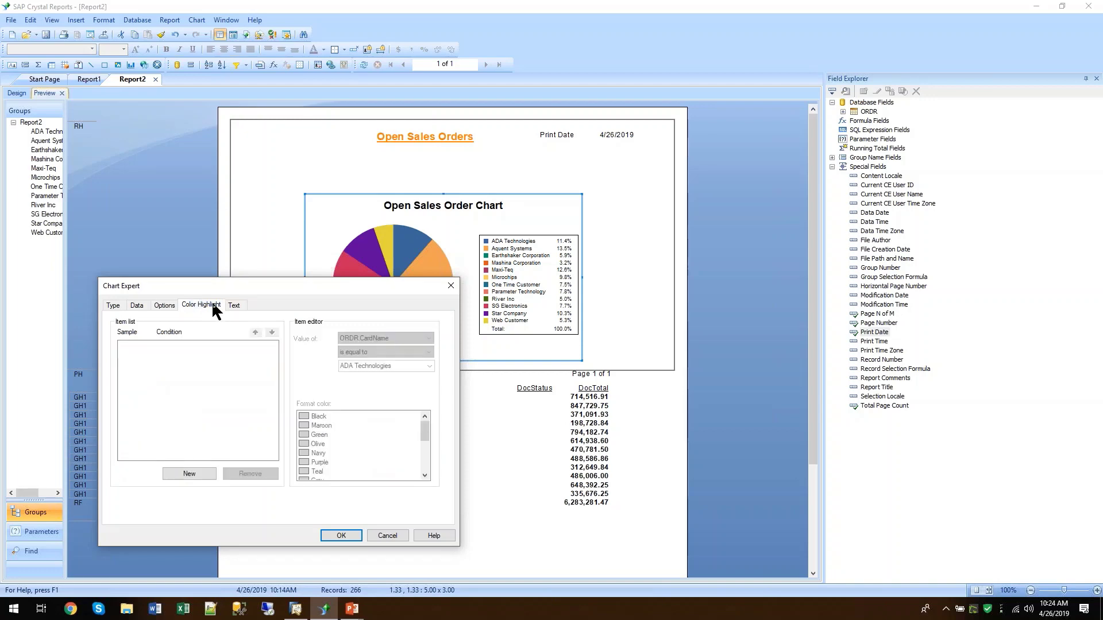
click(240, 305)
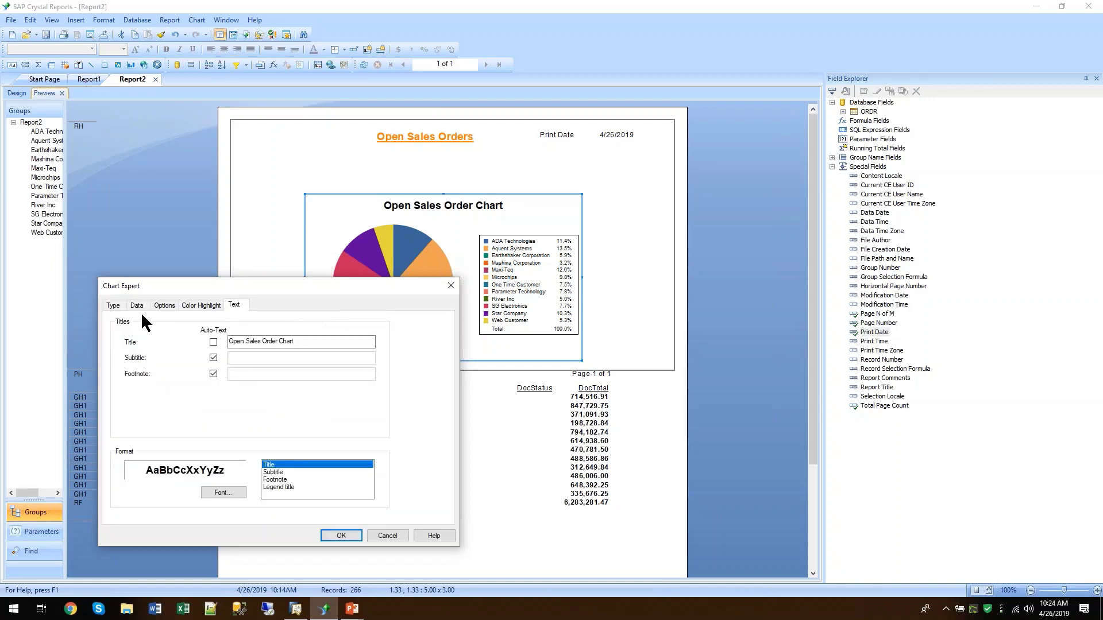
click(112, 306)
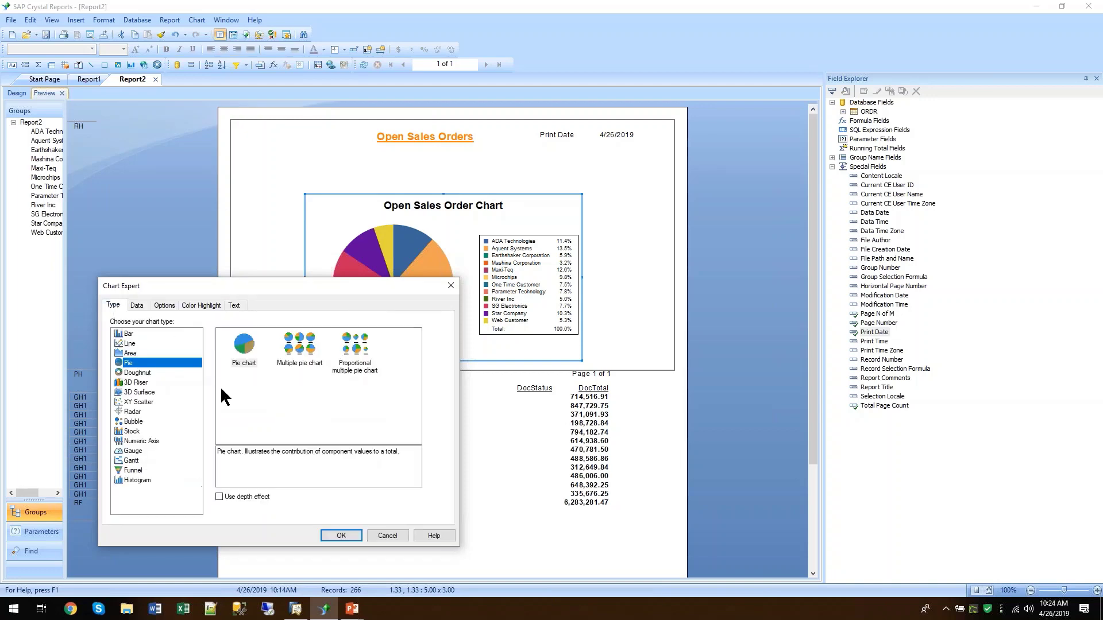
click(341, 537)
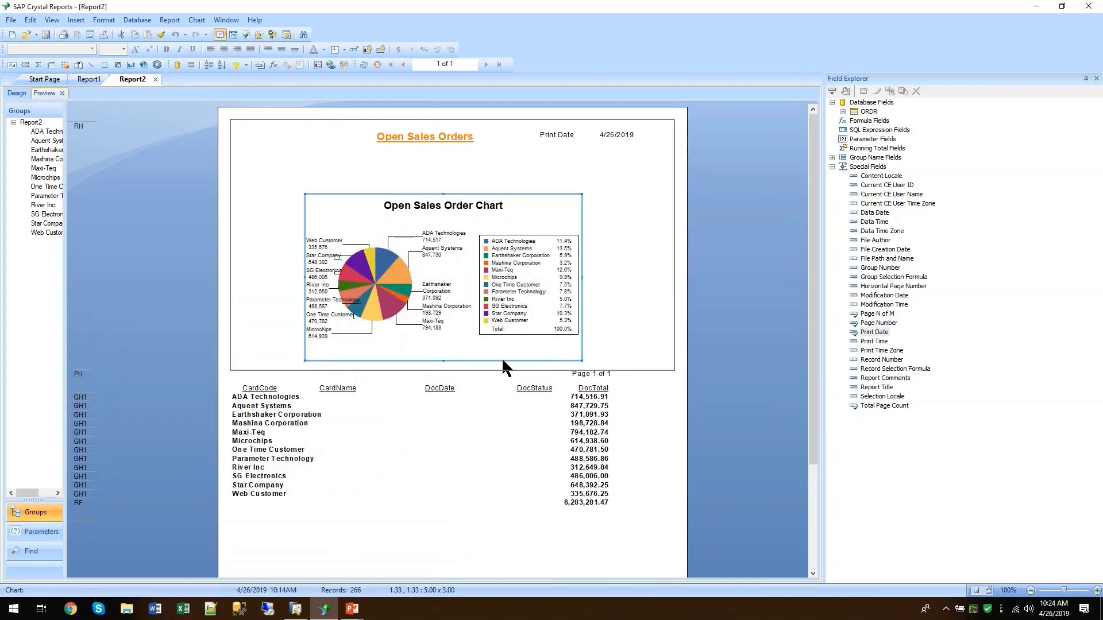
Inspect Format Chart Frame's Fill and Border settings, then close it unchanged.
click(517, 298)
right_click(523, 215)
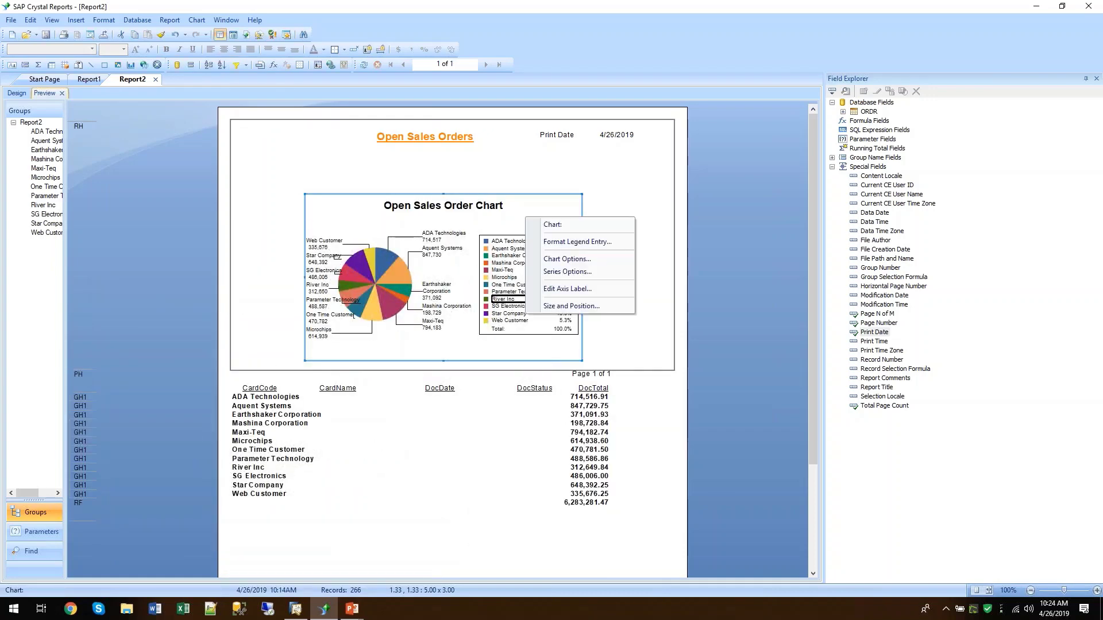
click(370, 223)
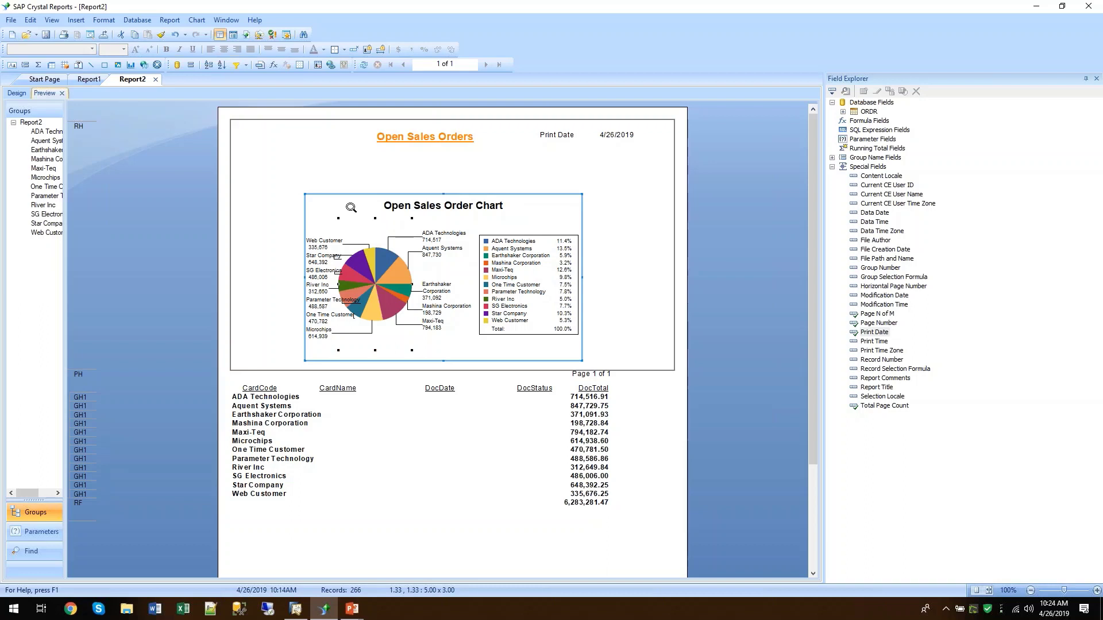
right_click(351, 208)
click(370, 216)
right_click(332, 213)
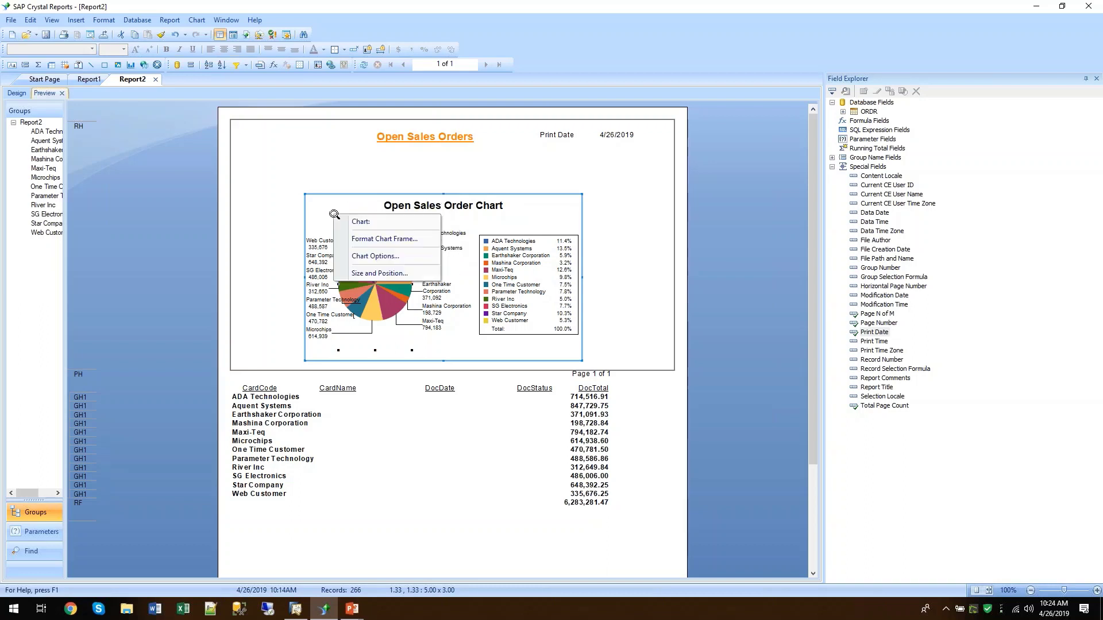
click(365, 239)
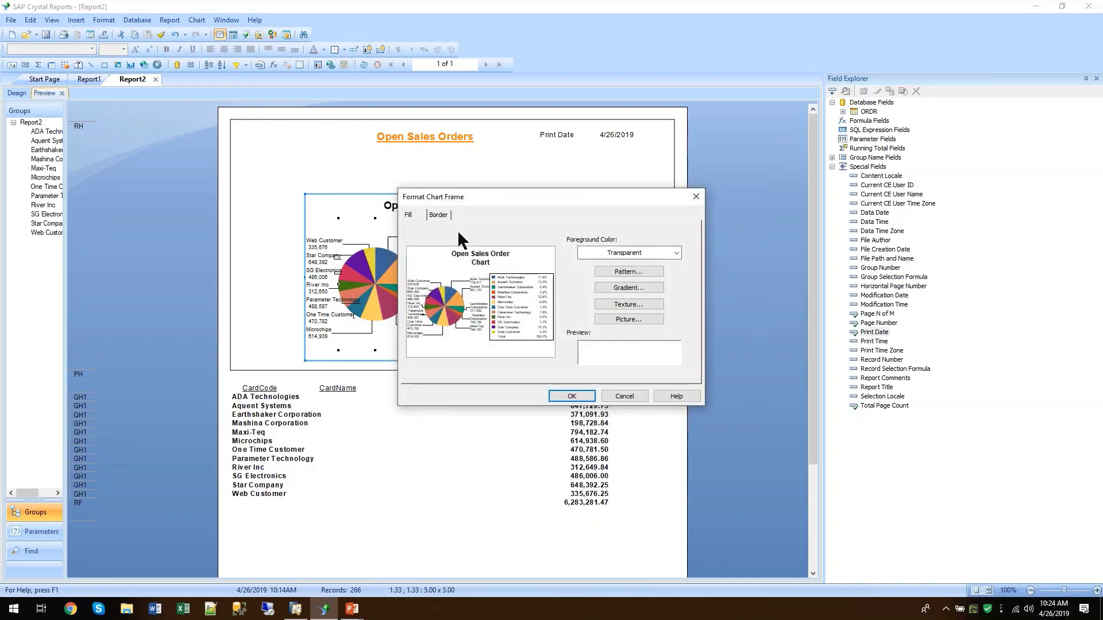
click(441, 216)
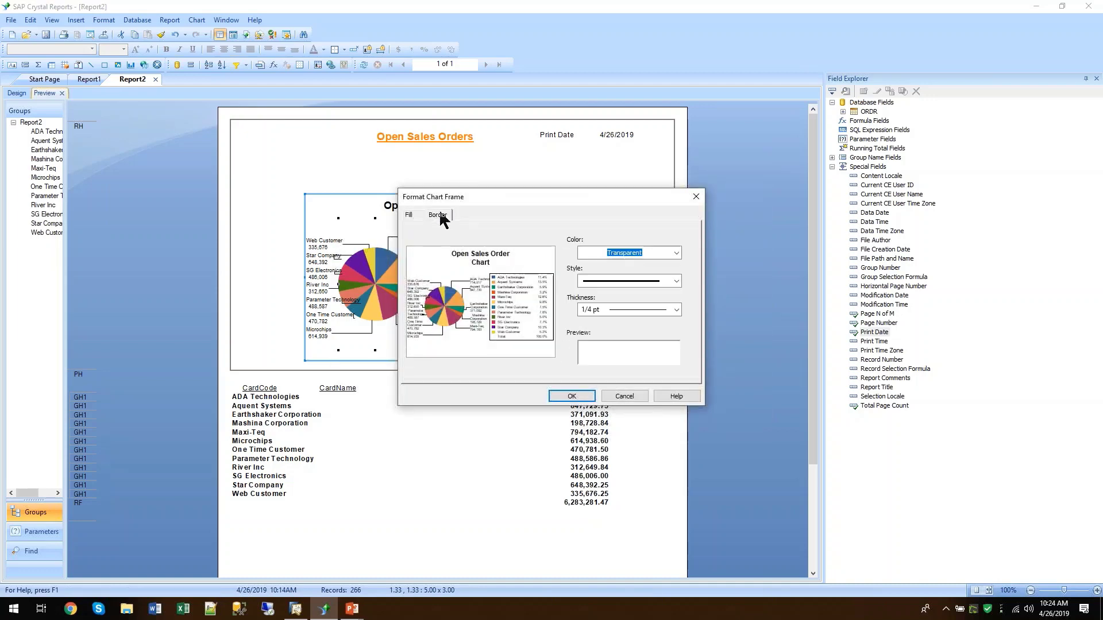
click(424, 216)
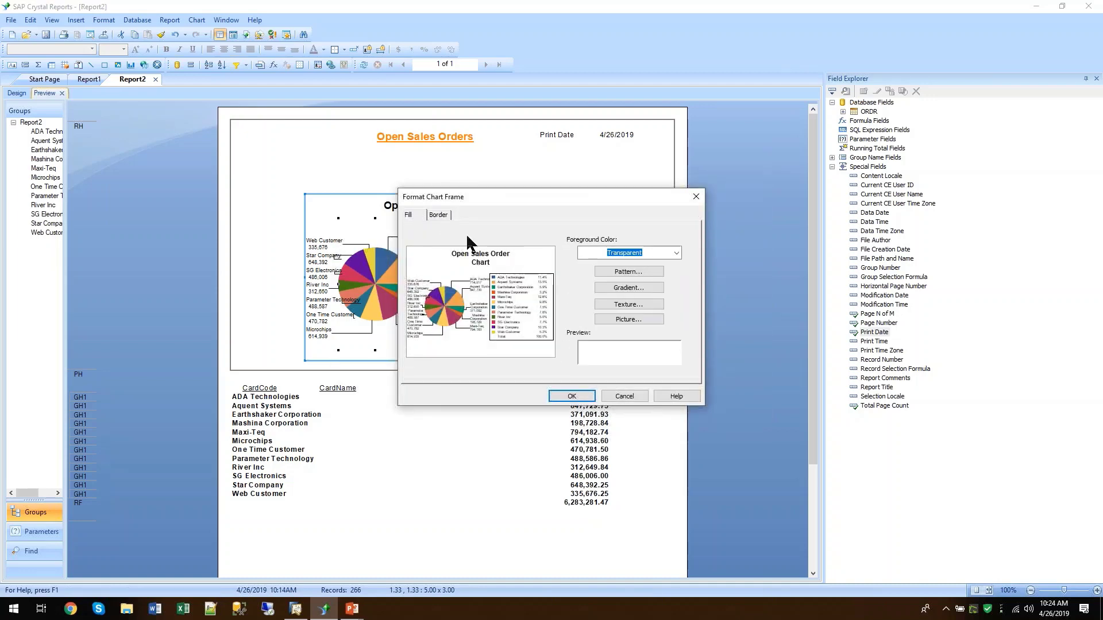
click(693, 197)
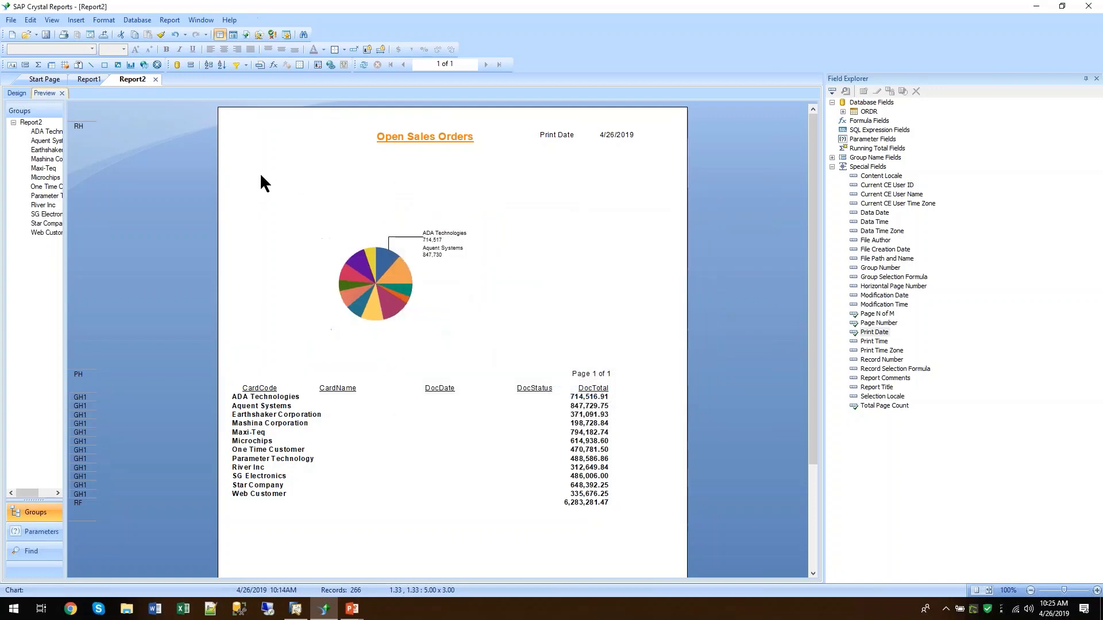
In Chart Options, delete 'Chart' so the title reads 'Open Sales Order', and turn off slice values and labels.
right_click(359, 214)
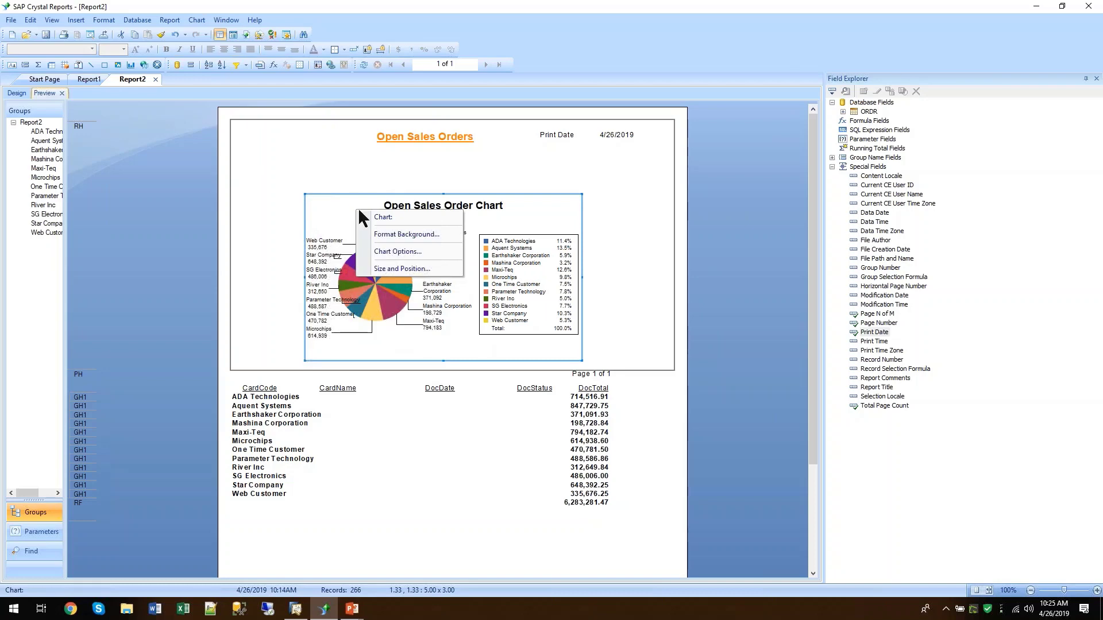
click(383, 251)
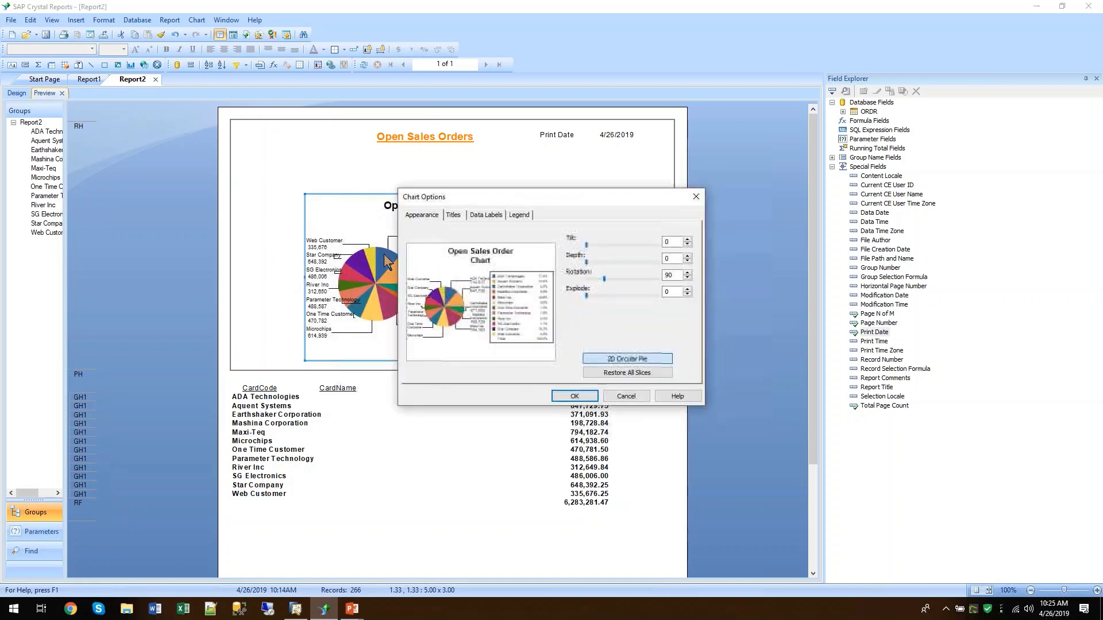
click(453, 215)
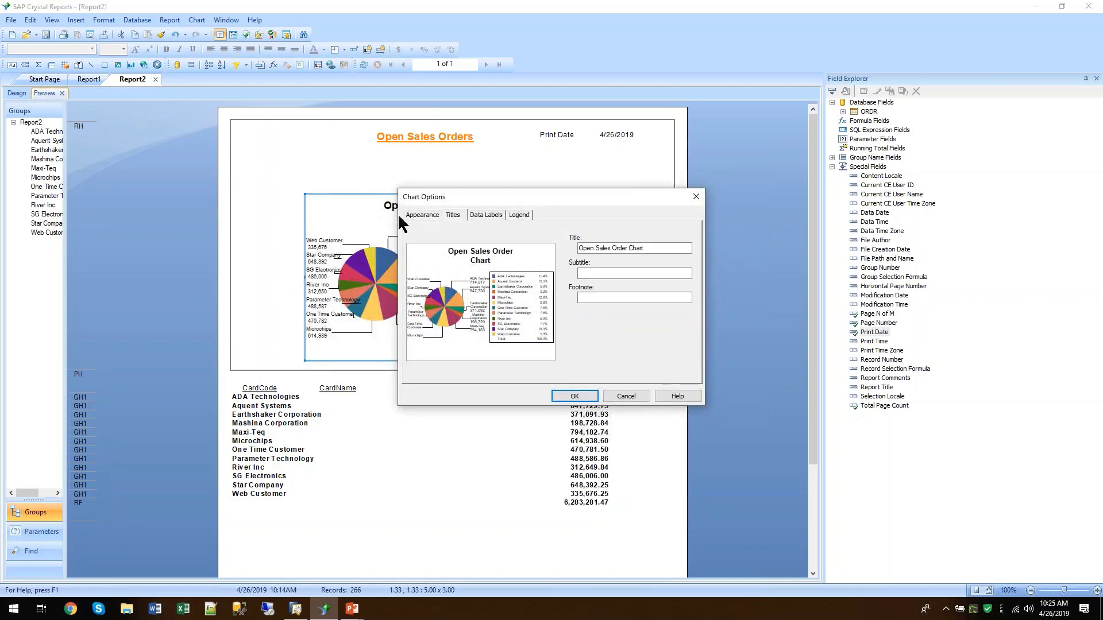
click(625, 248)
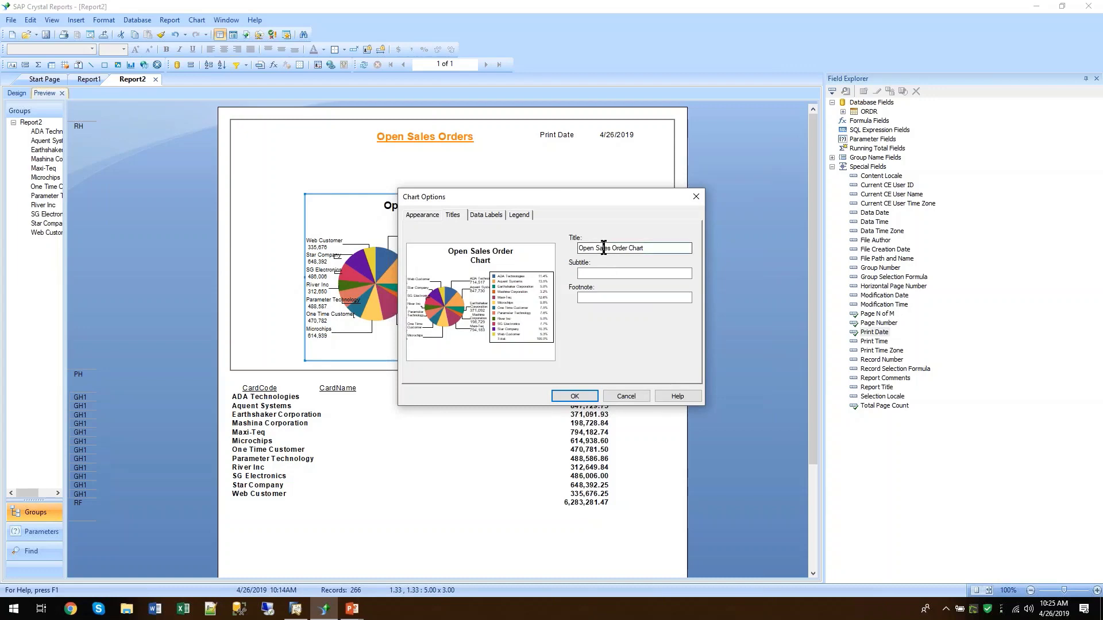
double_click(636, 248)
key(Delete)
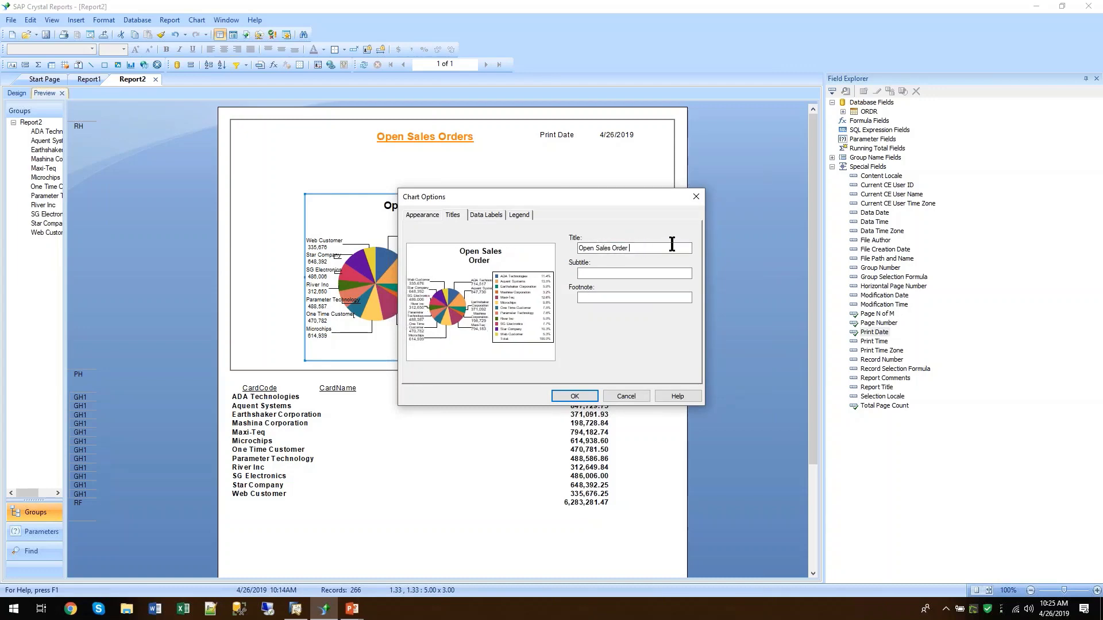
click(487, 216)
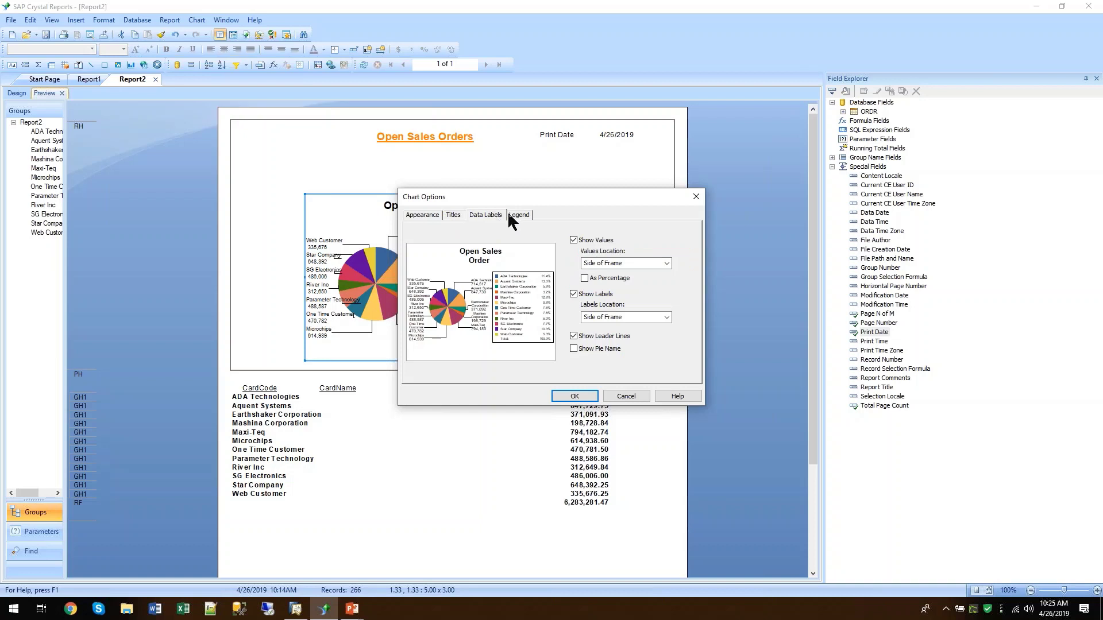
click(574, 240)
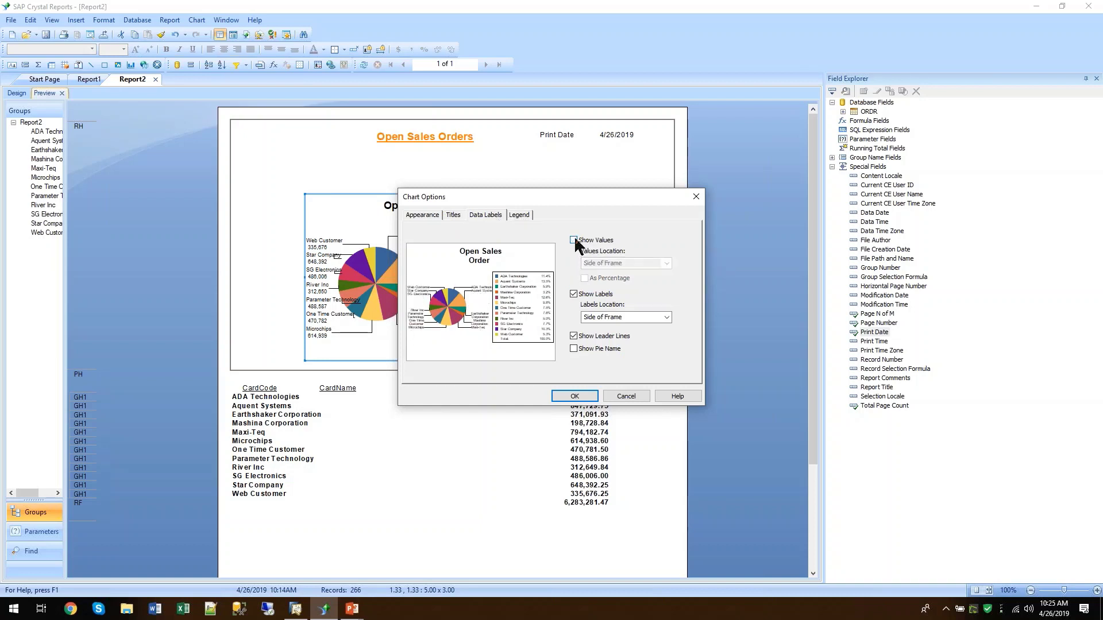
click(574, 295)
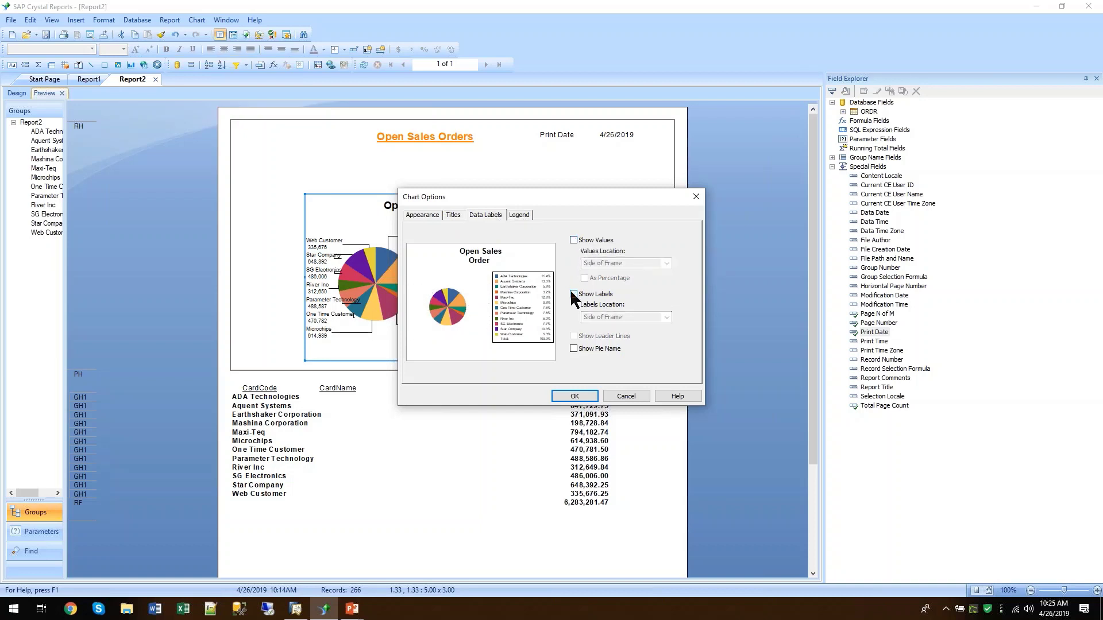
click(575, 396)
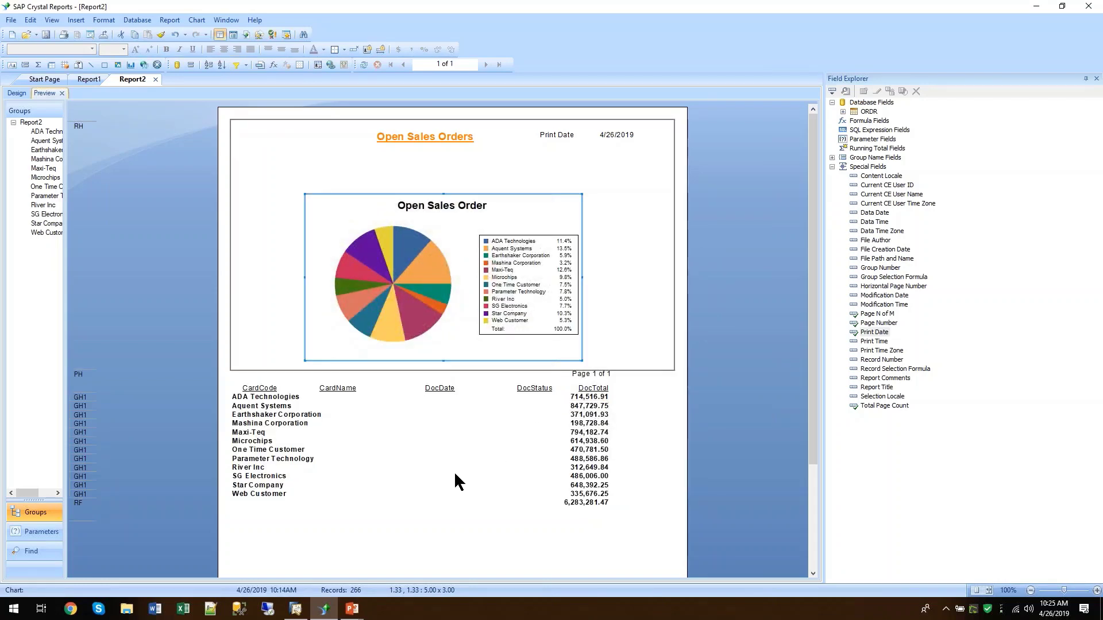
click(450, 475)
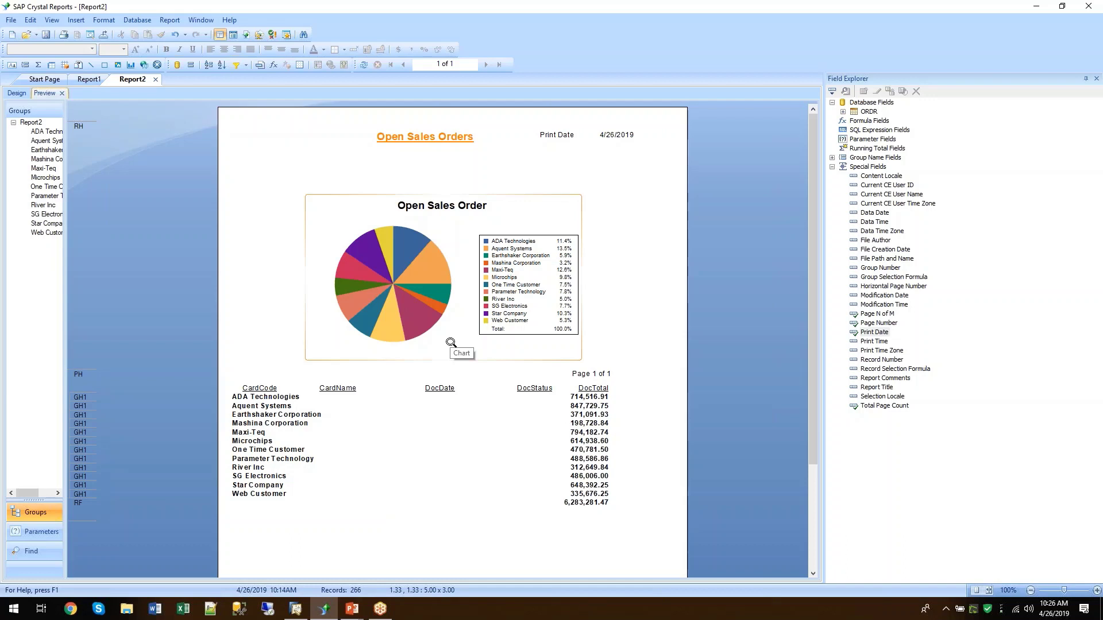
Create a new blank report and expand the connection down to SBODemoUS > dbo > Tables.
click(12, 20)
mouse_move(23, 33)
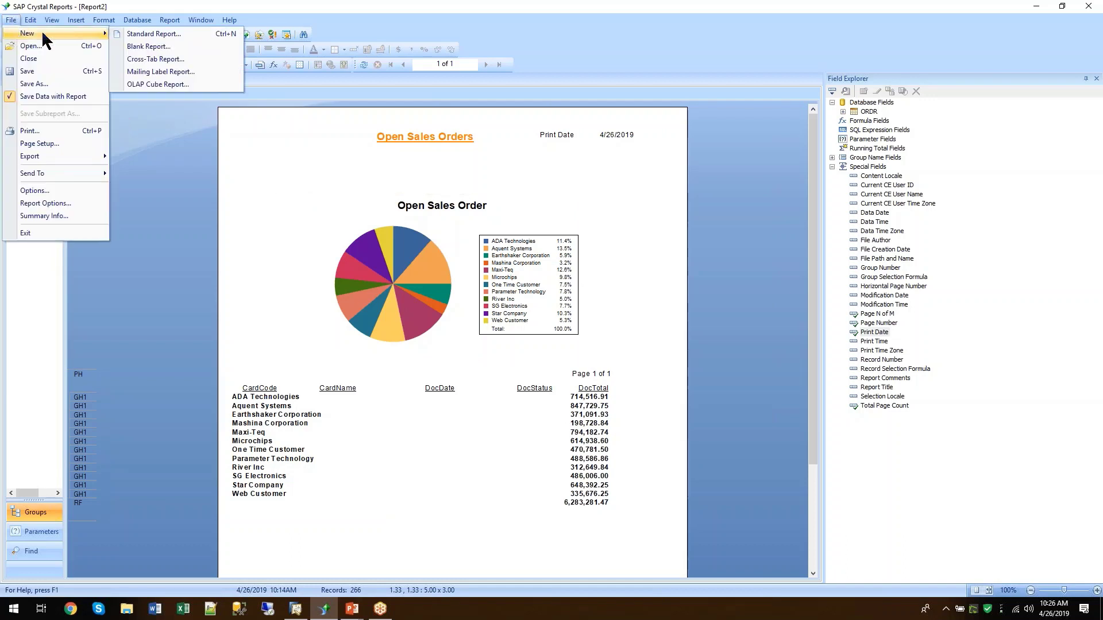
click(150, 44)
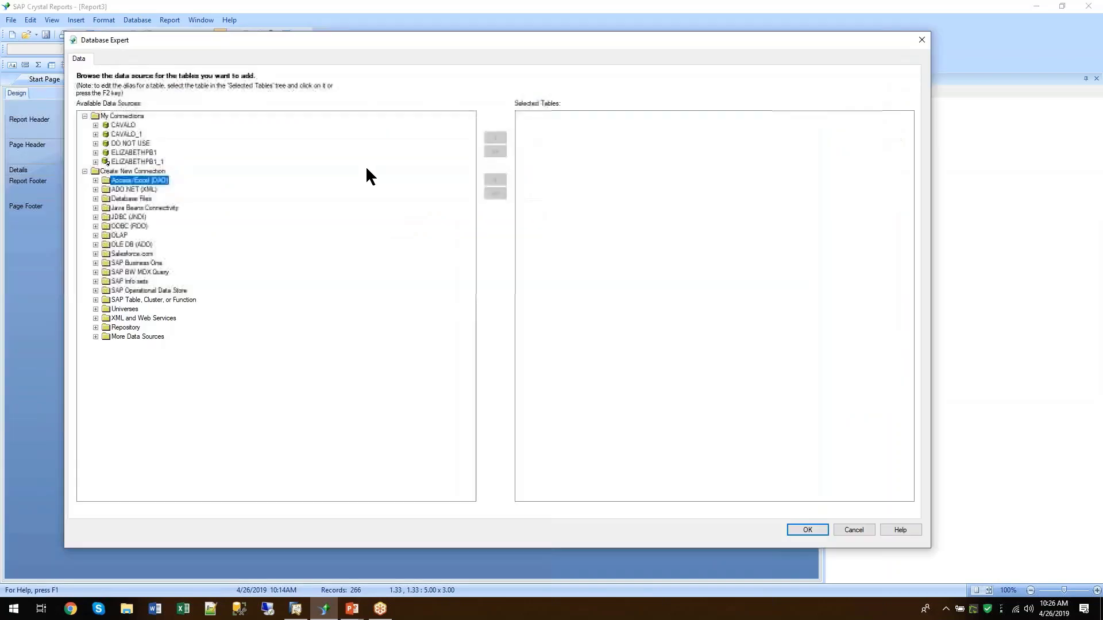
click(95, 162)
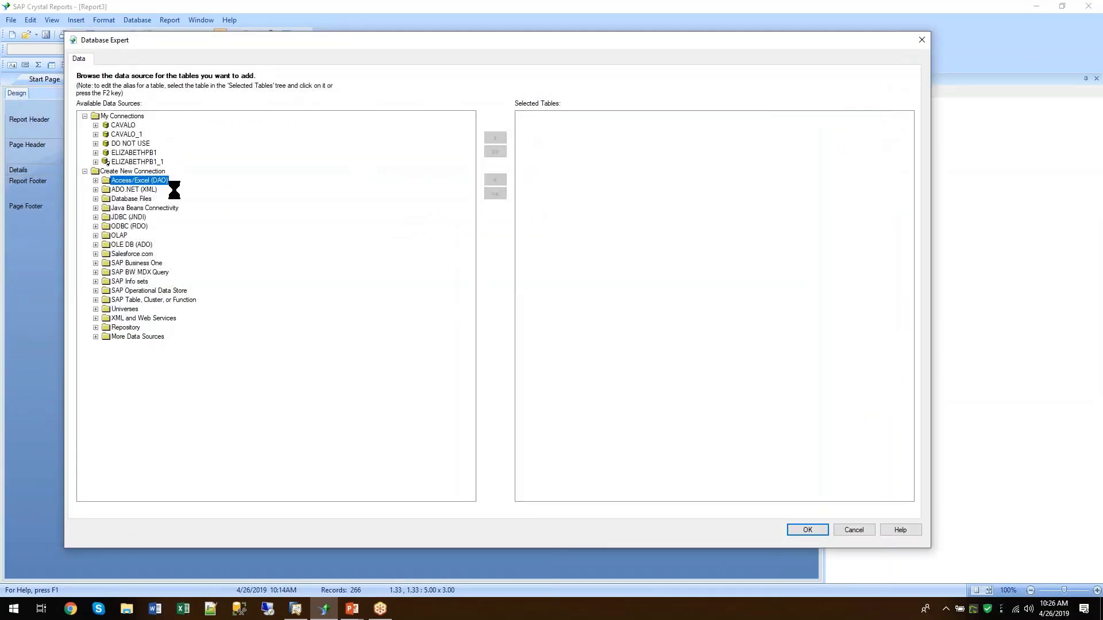
click(106, 181)
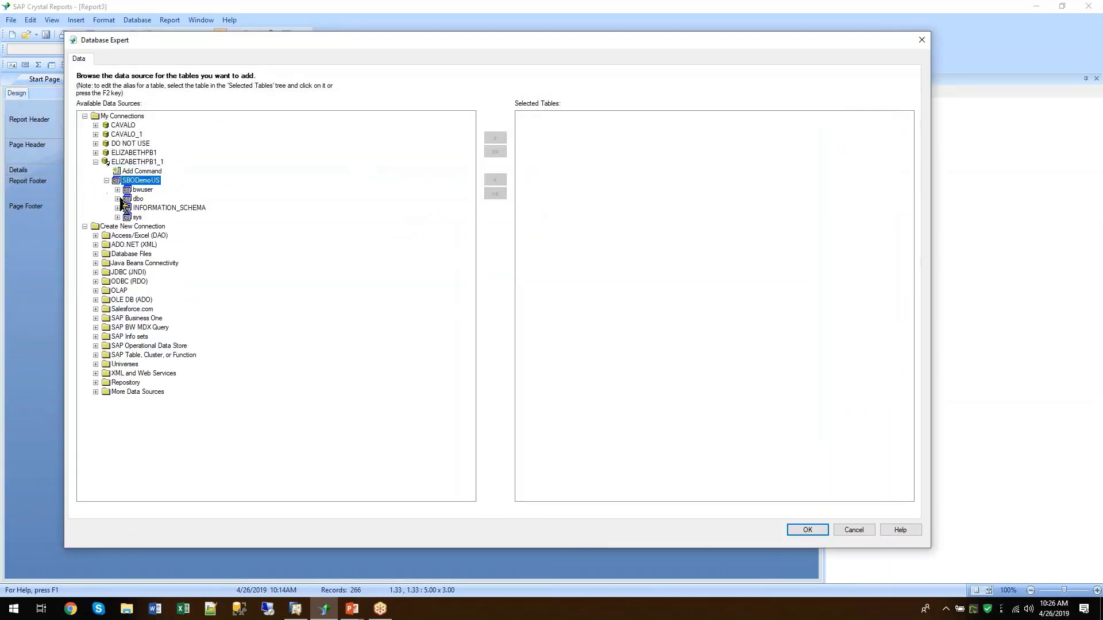
click(128, 199)
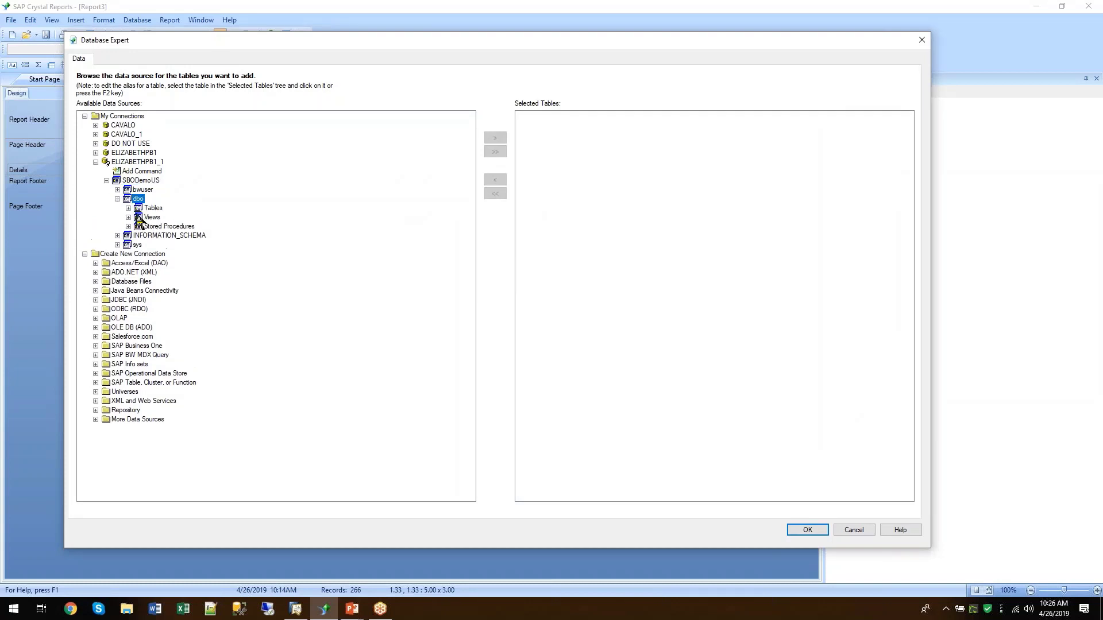
click(141, 209)
Add the ORDR and OSLP tables to the report's selected tables.
click(170, 216)
text(ORDR)
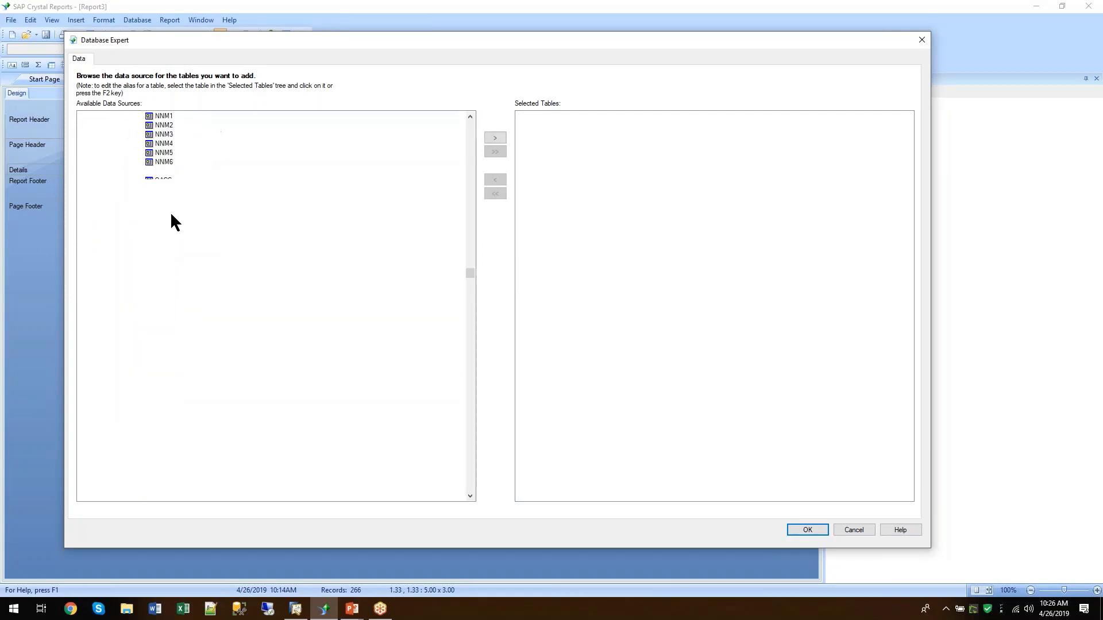
click(493, 138)
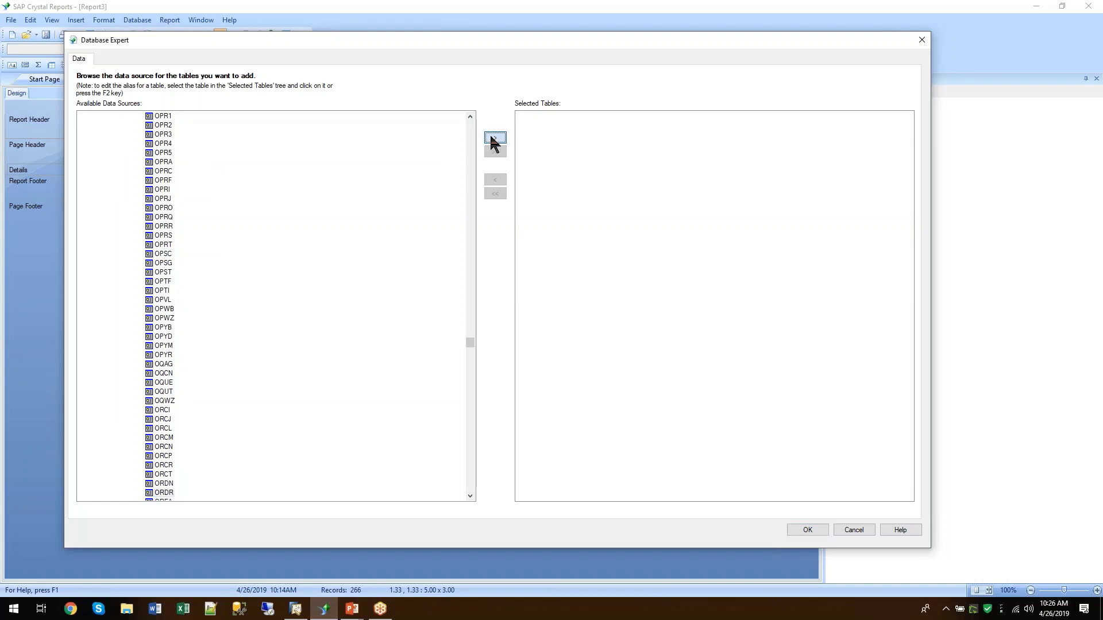
click(162, 281)
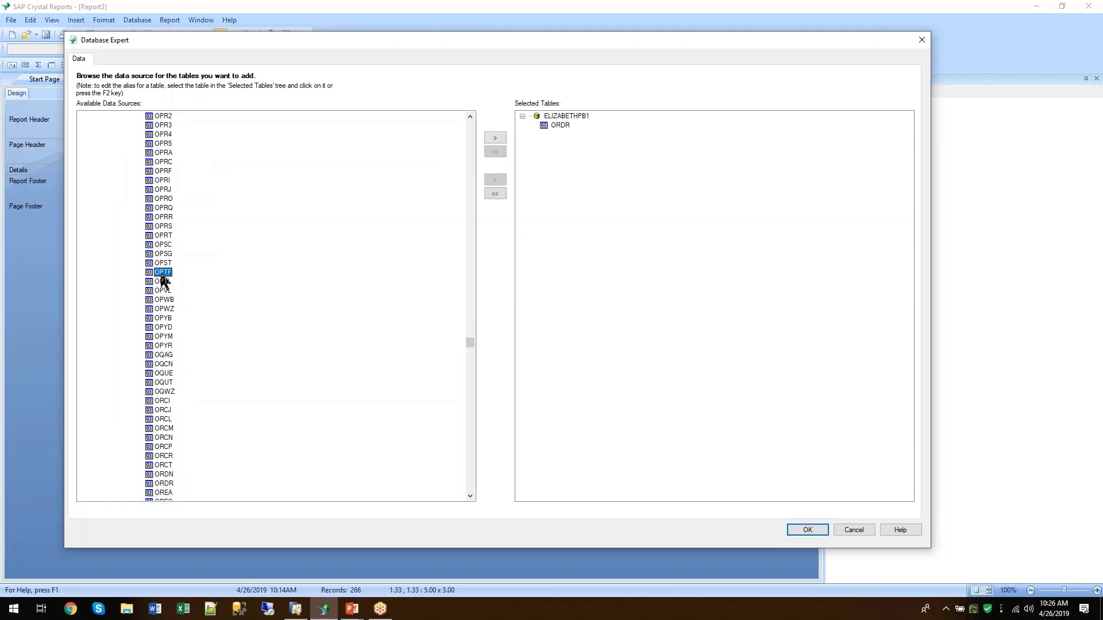
text(OSLP)
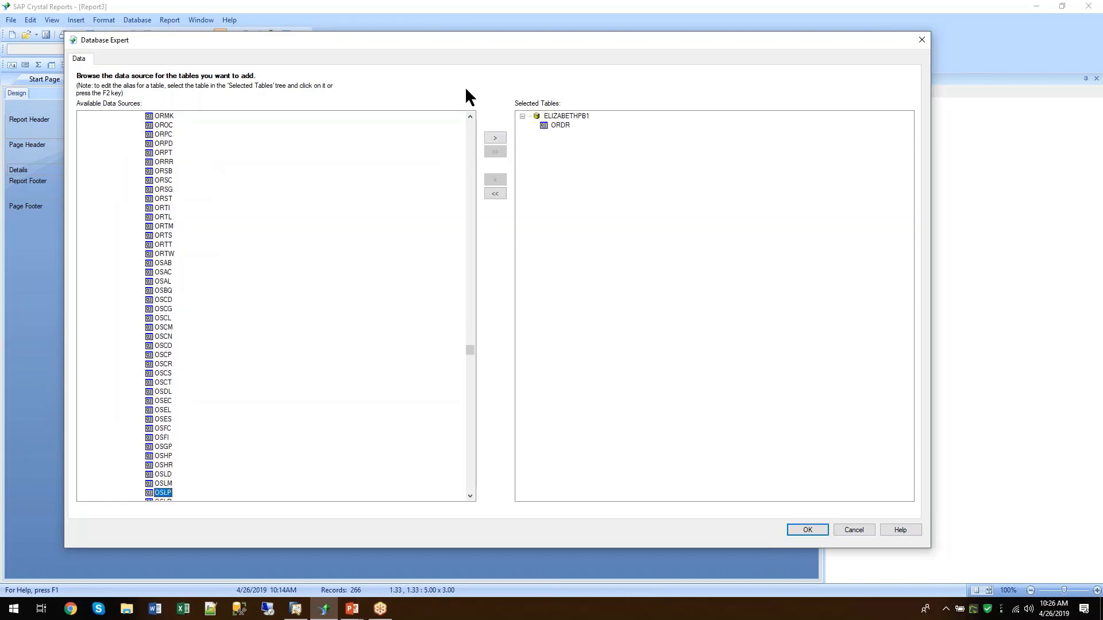
click(493, 137)
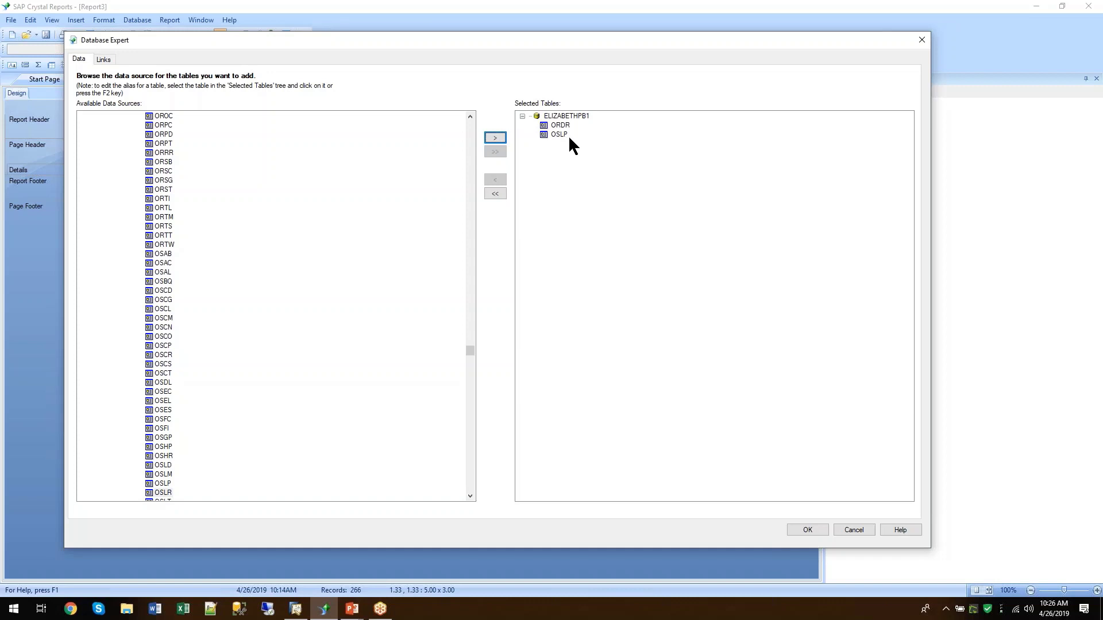
In the Links view, spread out and enlarge ORDR and OSLP, then select their SlpCode join.
click(104, 62)
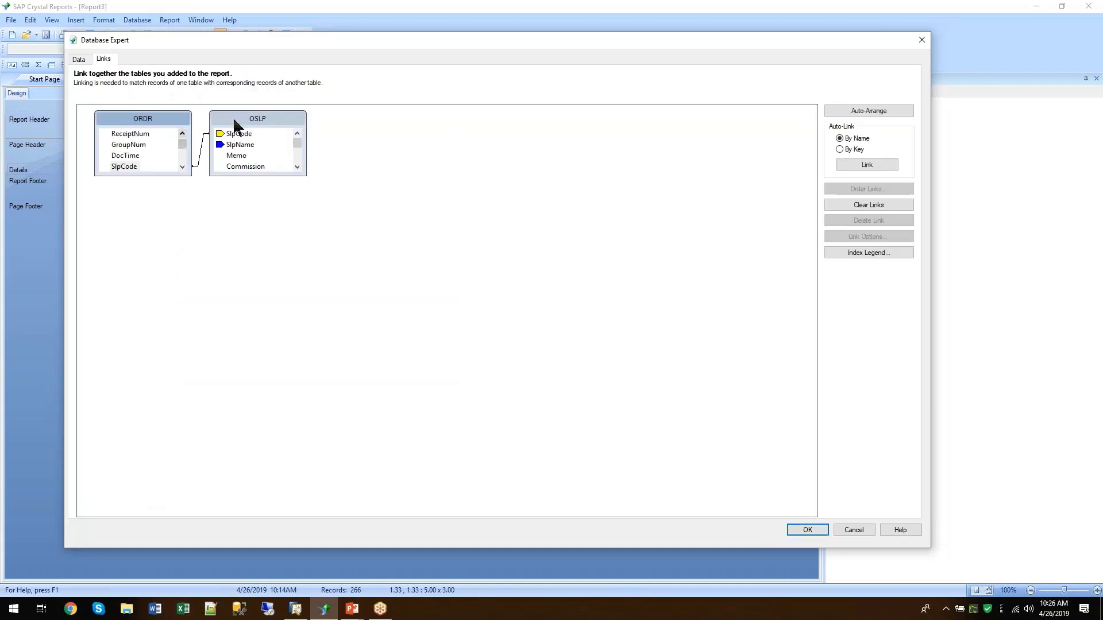
drag(233, 116, 273, 146)
drag(165, 176, 165, 209)
drag(297, 206, 297, 223)
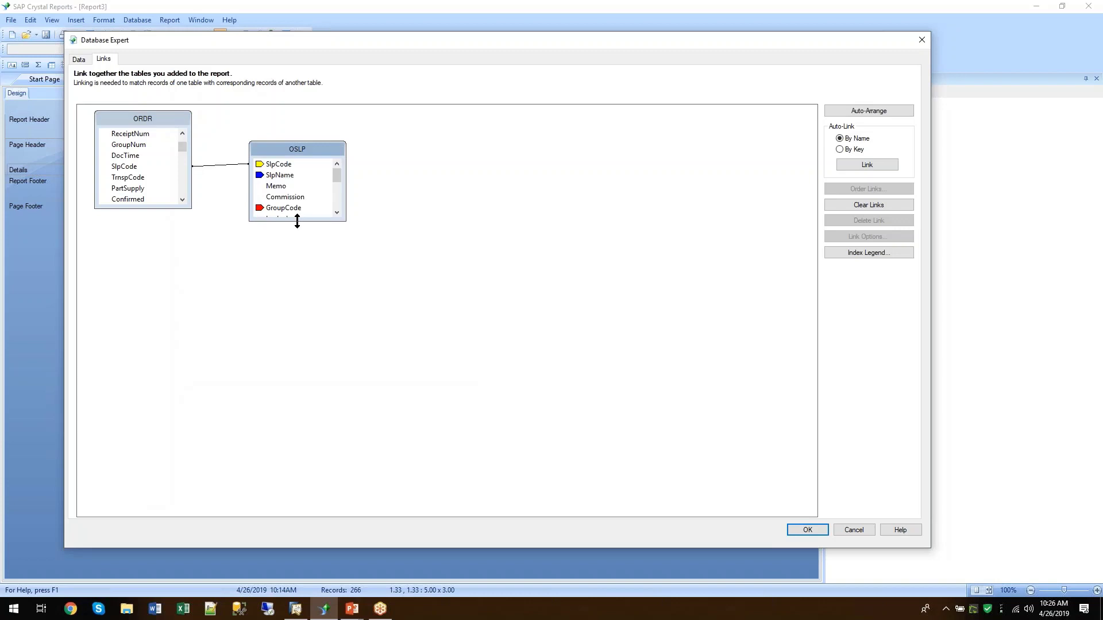
click(220, 165)
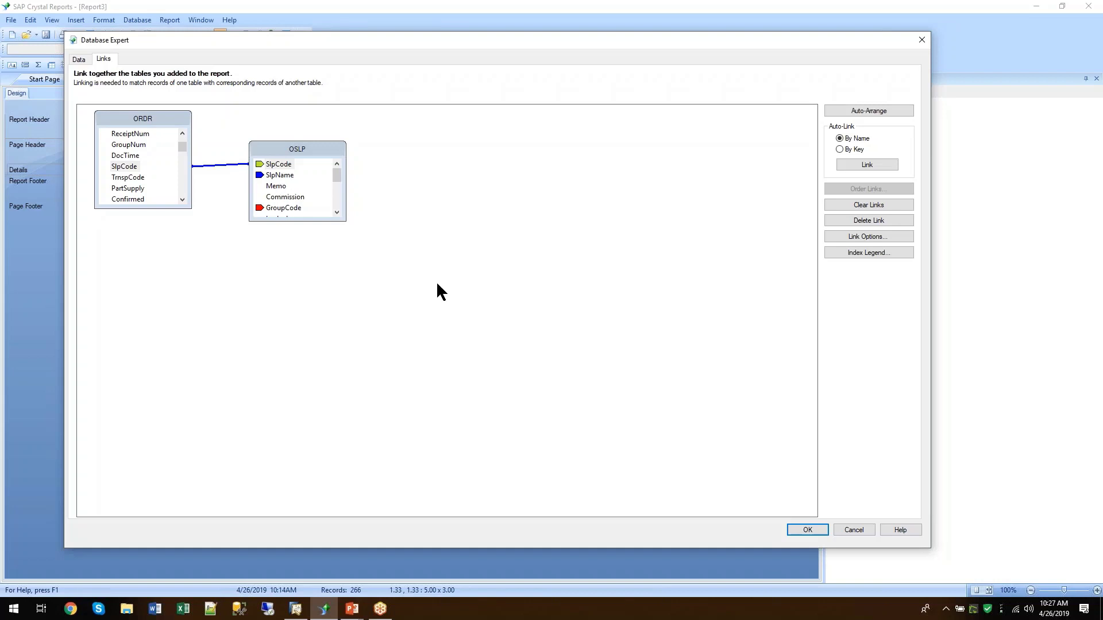
Confirm the table setup and place OSLP.SlpName in the Details section.
click(814, 533)
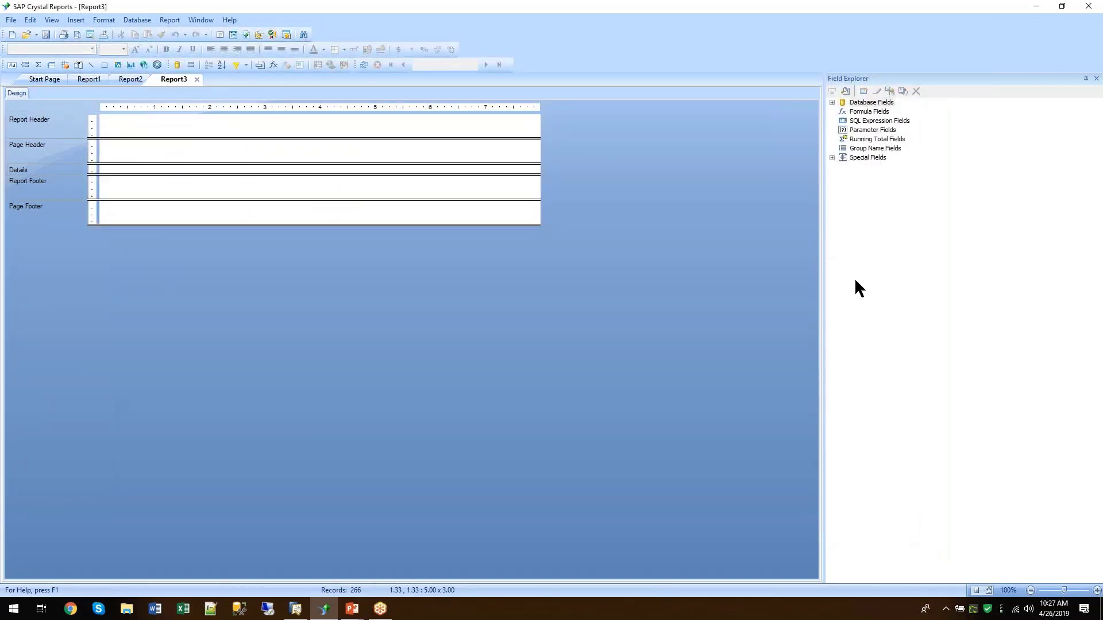
click(832, 102)
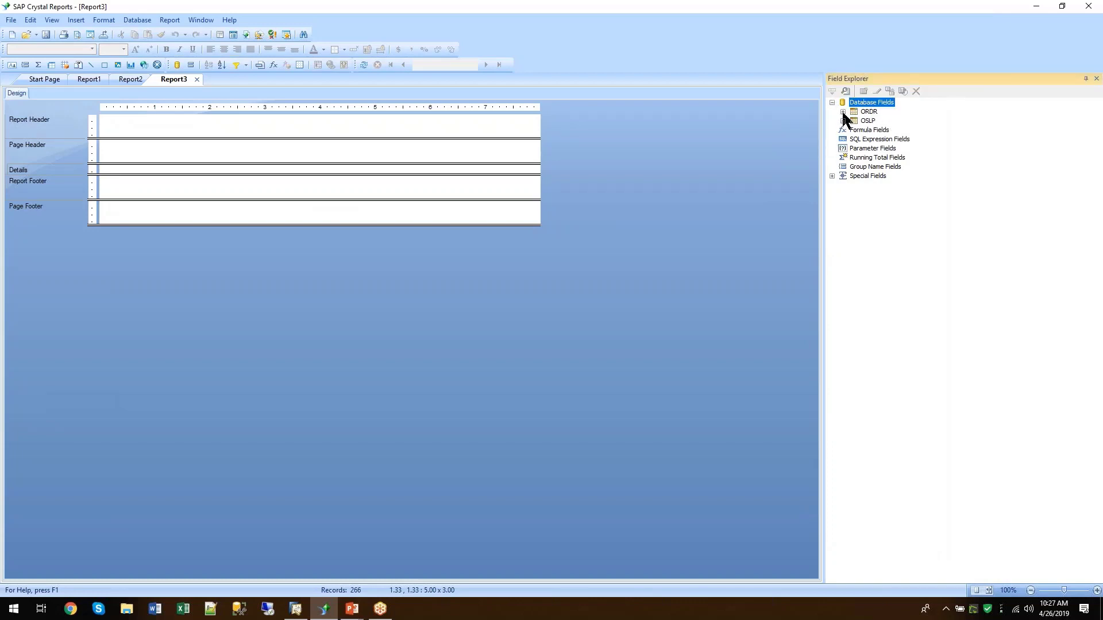
click(843, 112)
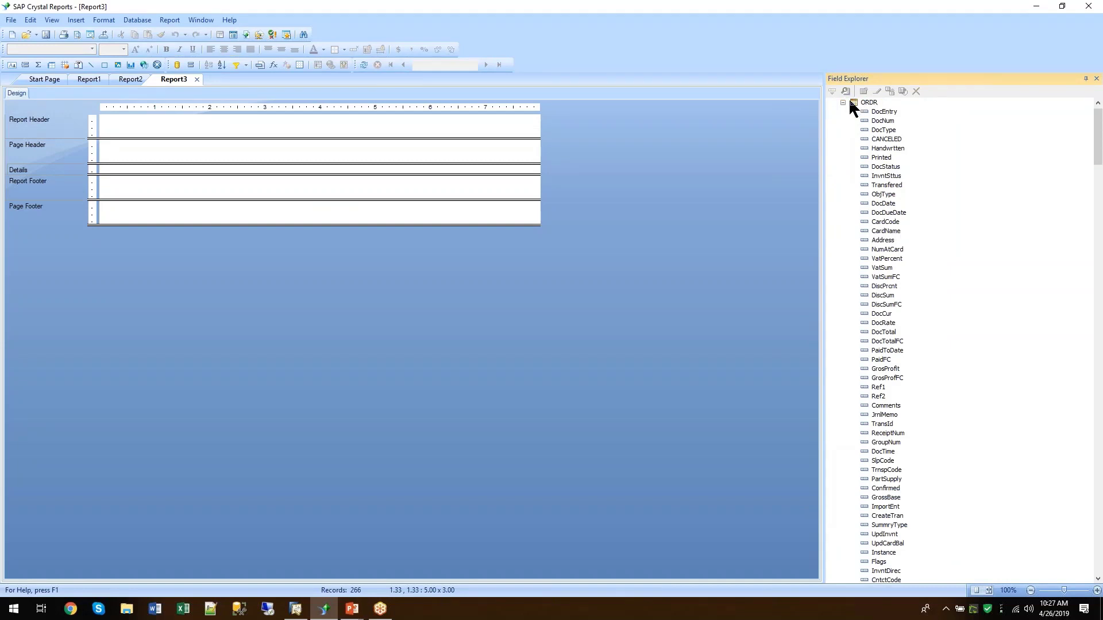
click(843, 102)
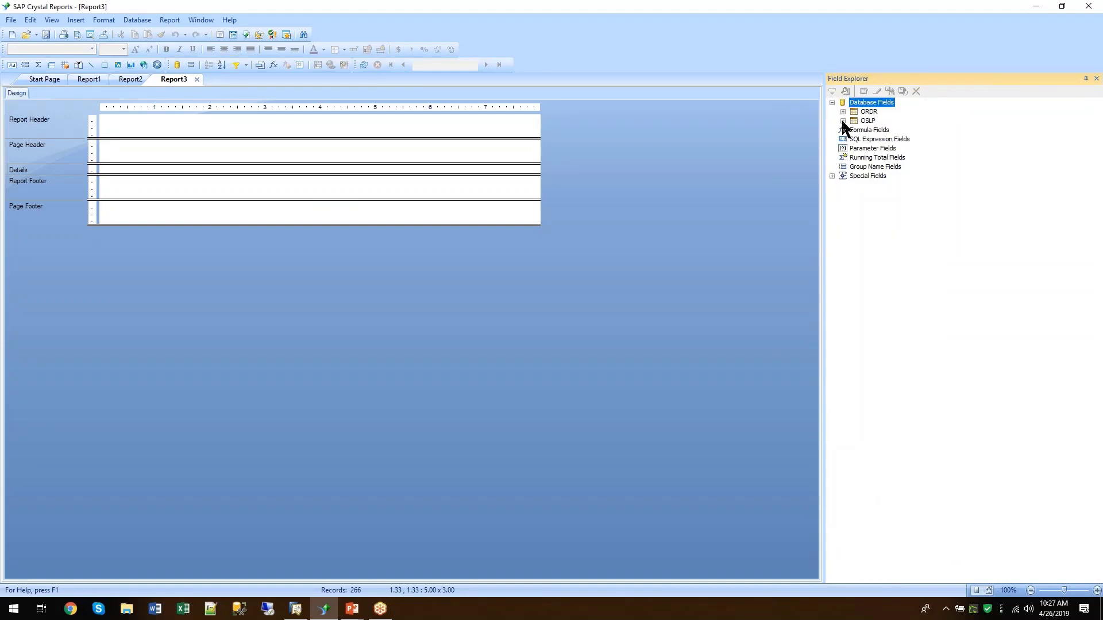
click(843, 121)
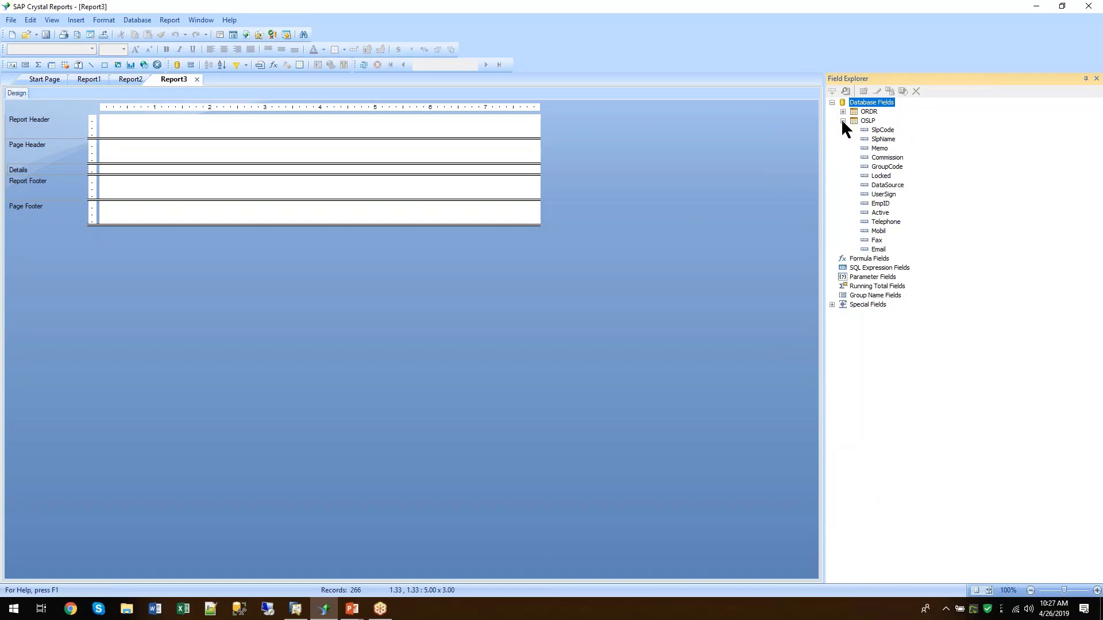
drag(882, 139, 141, 167)
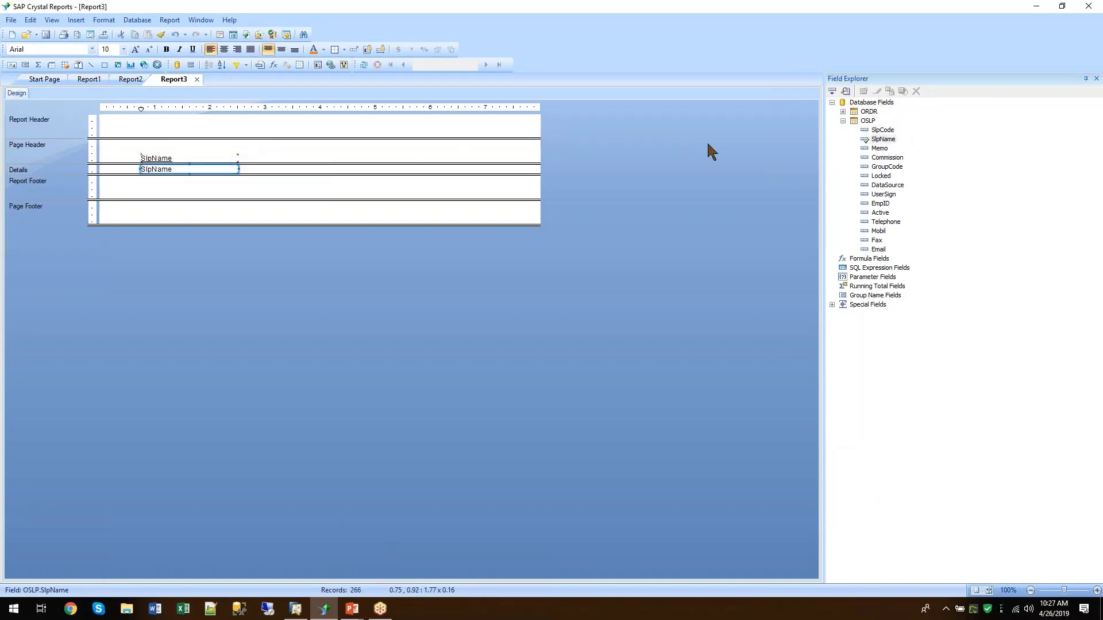
Place ORDR.DocTotal beside SlpName in Details and show the print preview.
click(843, 122)
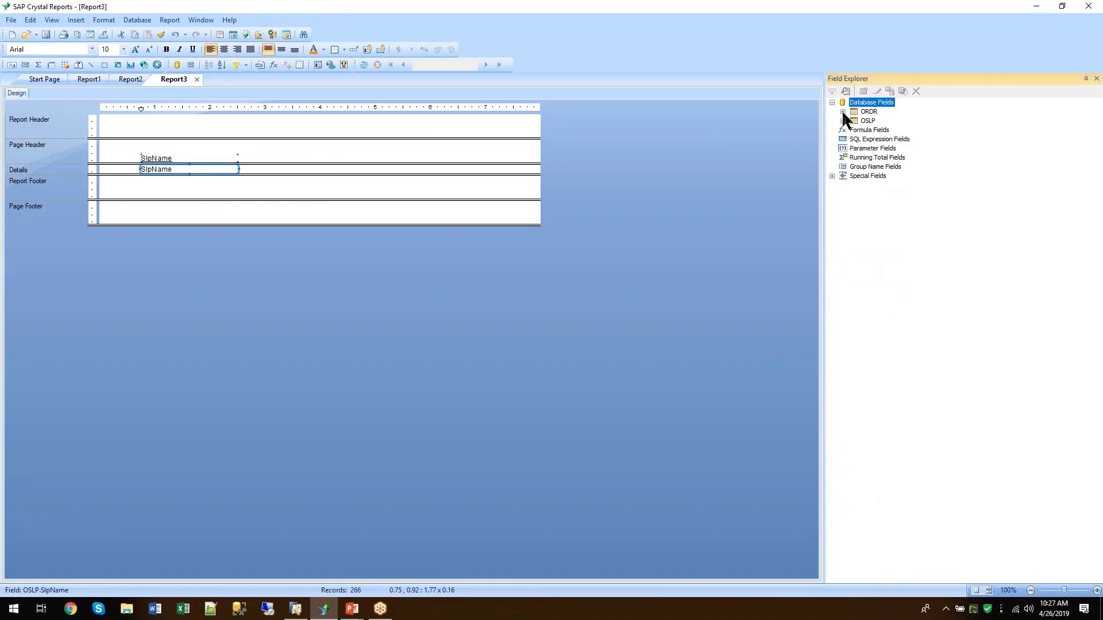
click(843, 111)
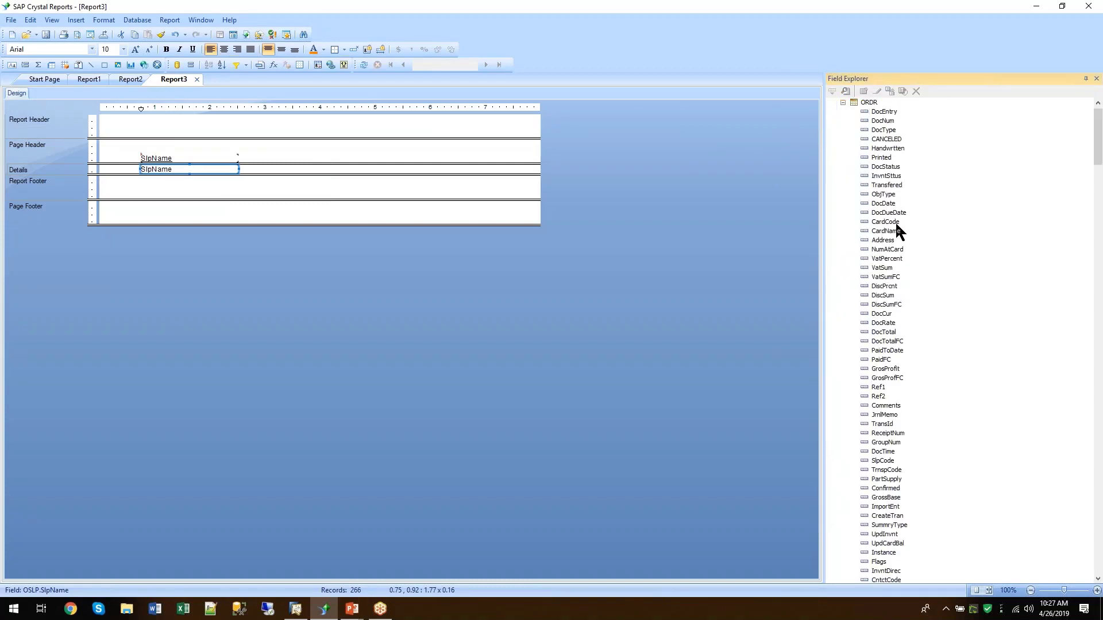
drag(885, 332, 251, 168)
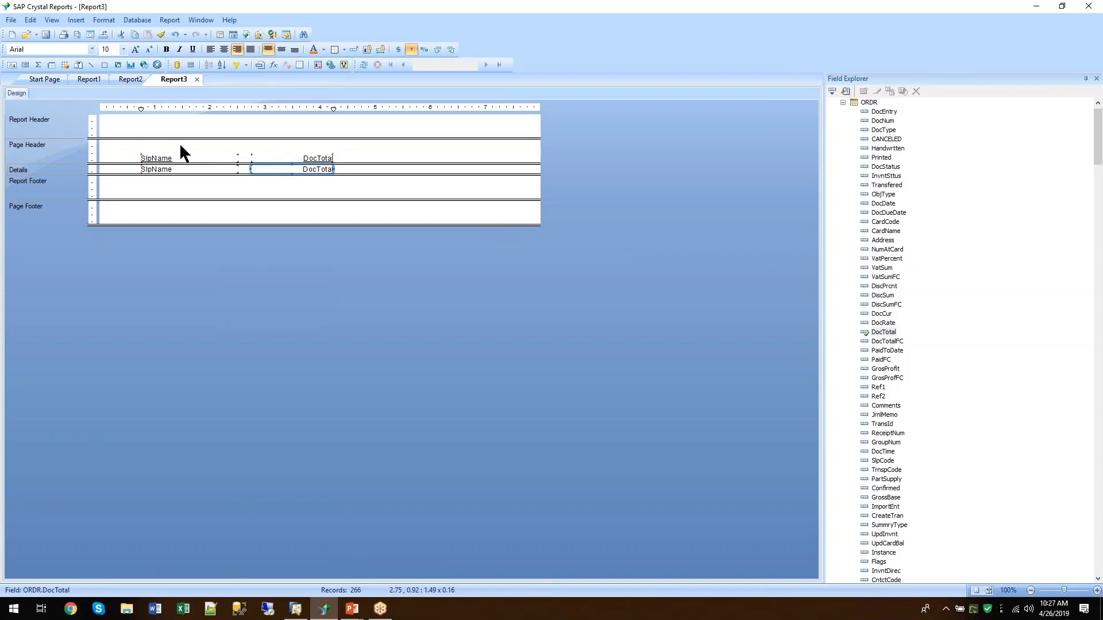
click(57, 20)
click(64, 42)
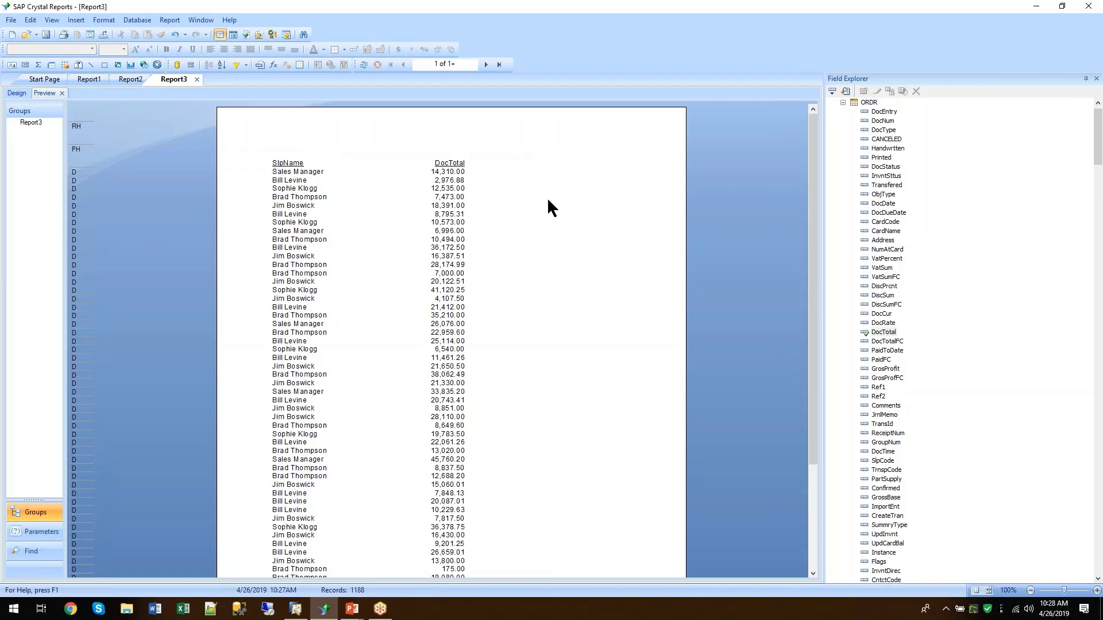
Add OSLP.SlpName as an ascending sort field in the Record Sort Expert.
click(222, 64)
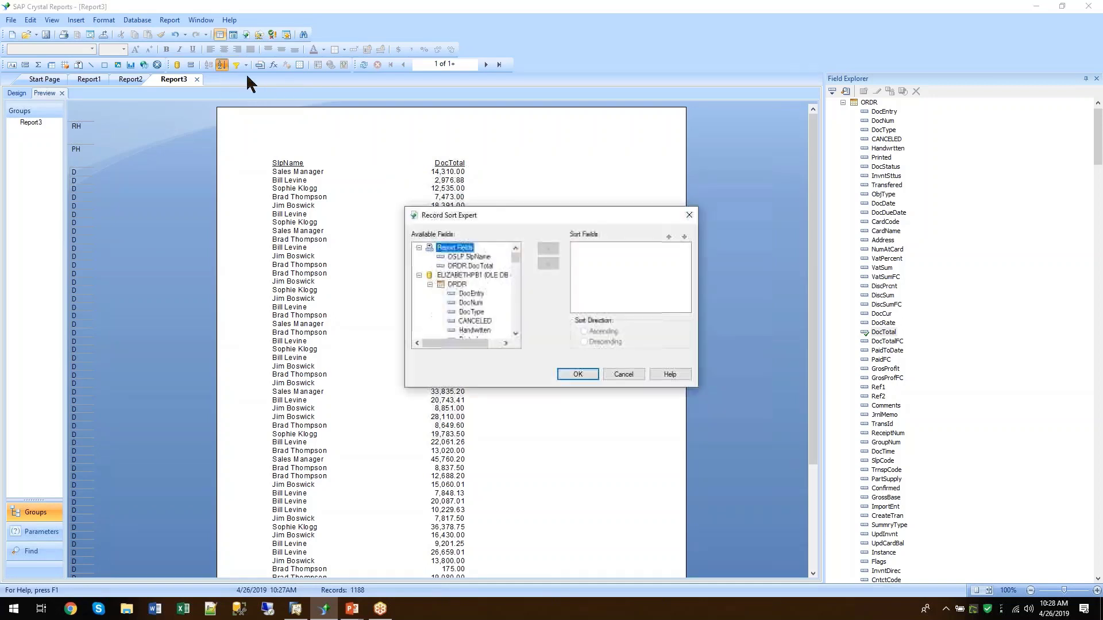
click(468, 257)
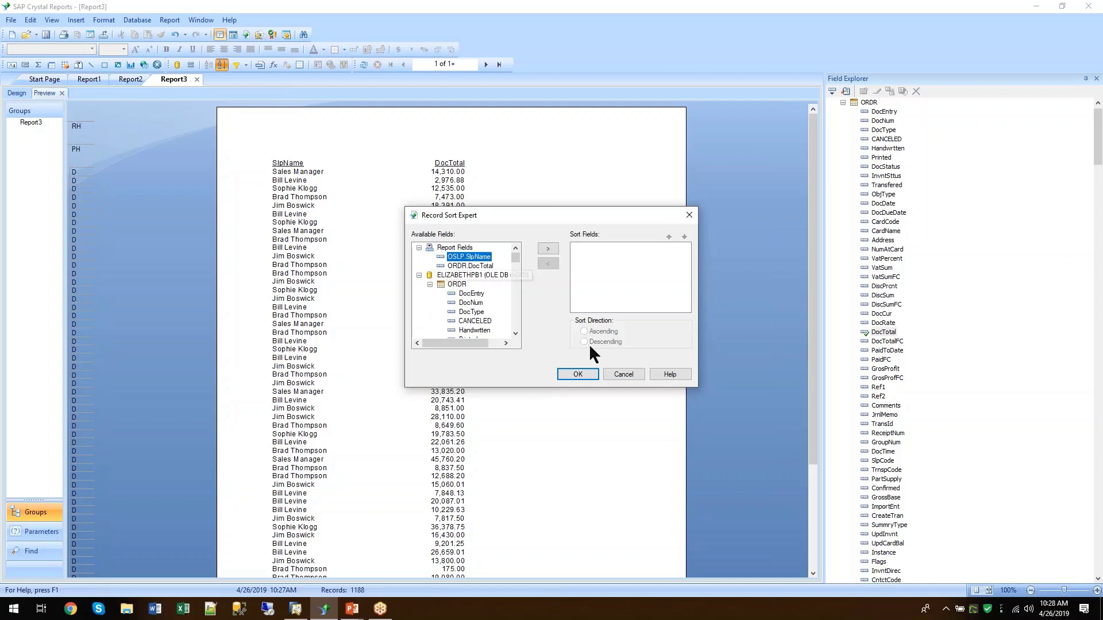
click(578, 374)
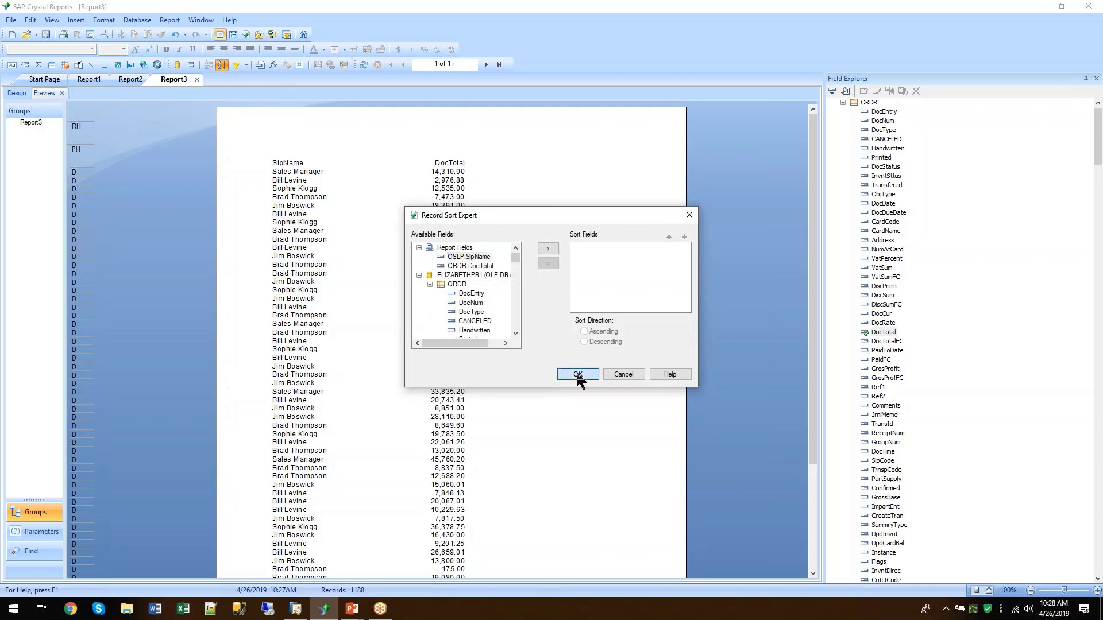
click(224, 64)
click(488, 257)
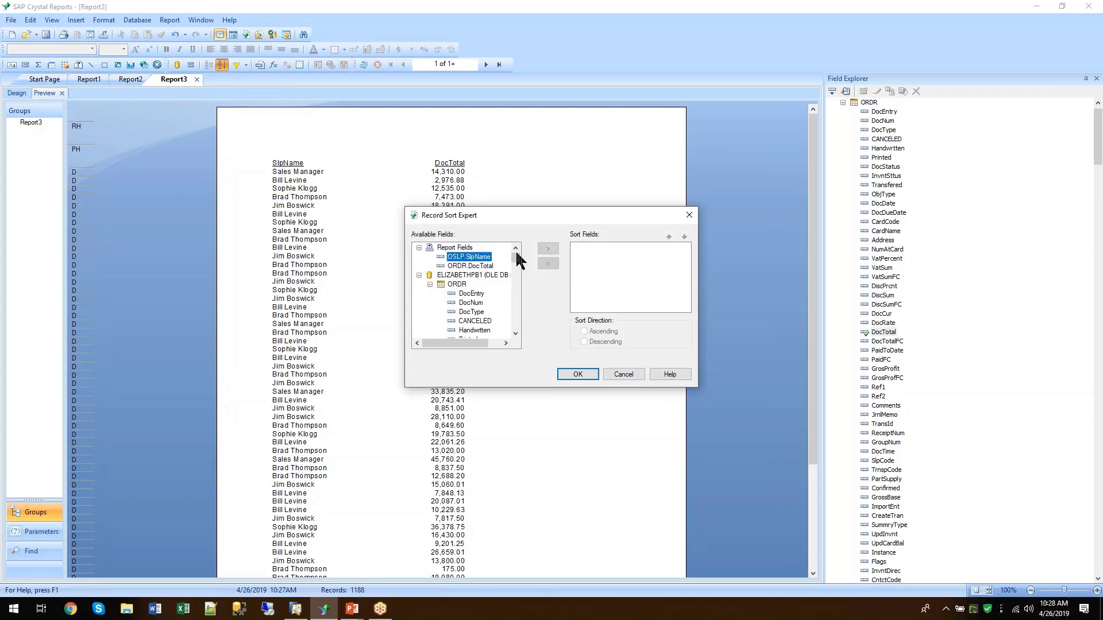
click(548, 249)
click(578, 374)
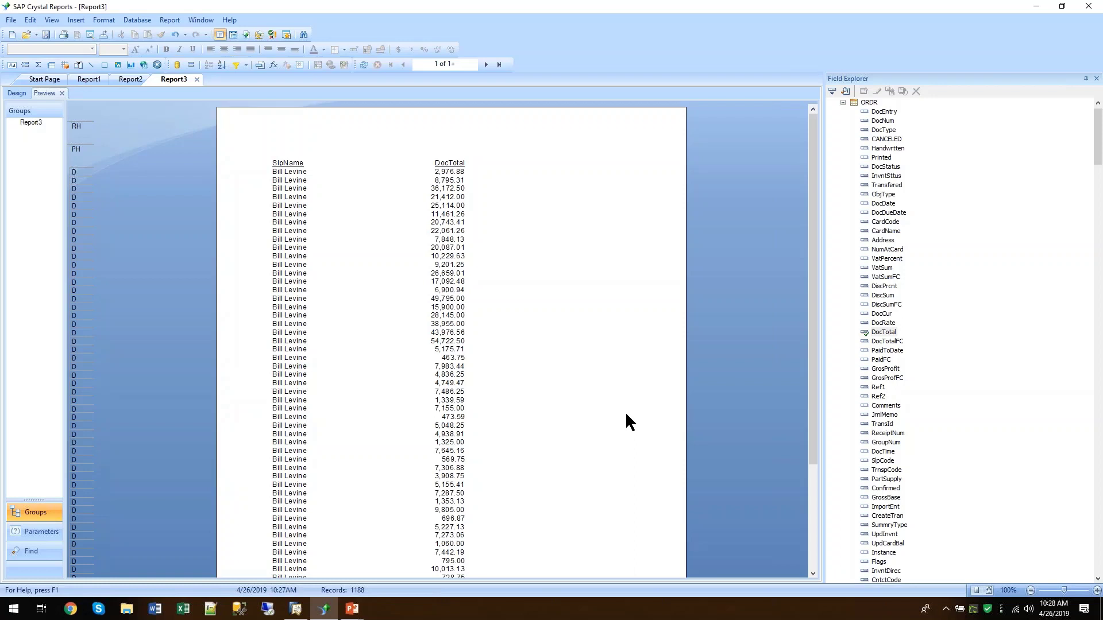
Insert an ascending OSLP.SlpName group, then page through the 5-page preview and return to page one.
click(25, 65)
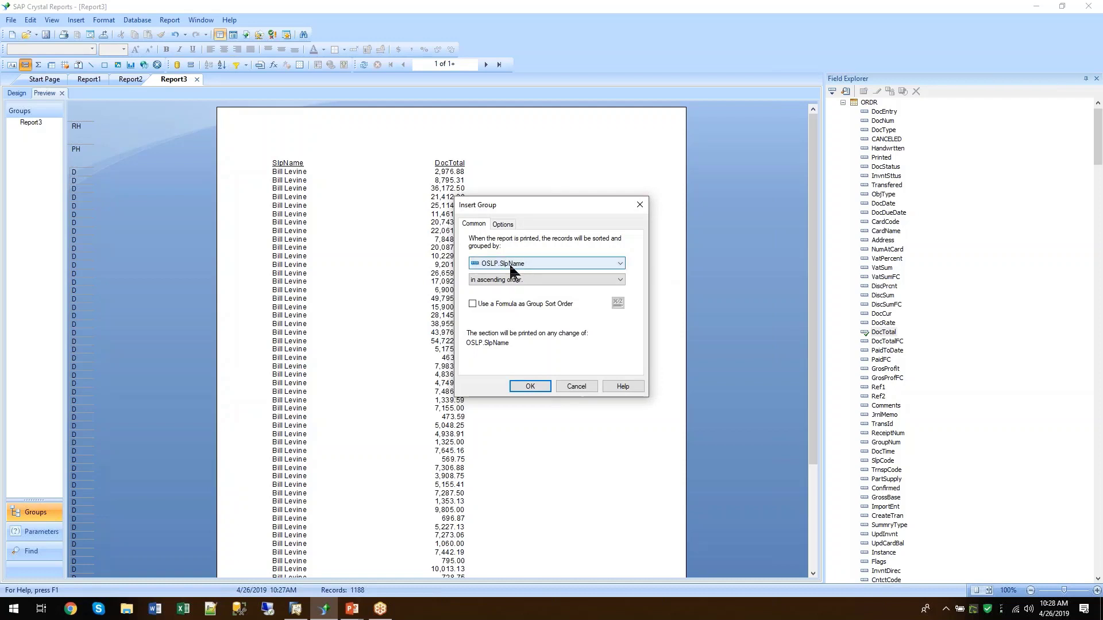
click(529, 386)
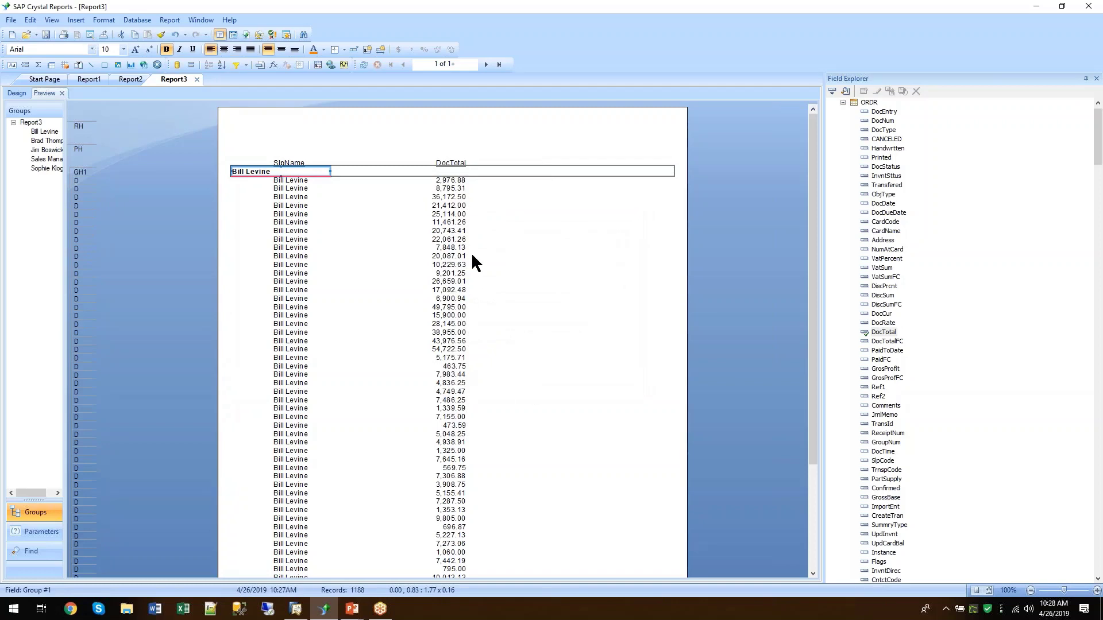
click(486, 65)
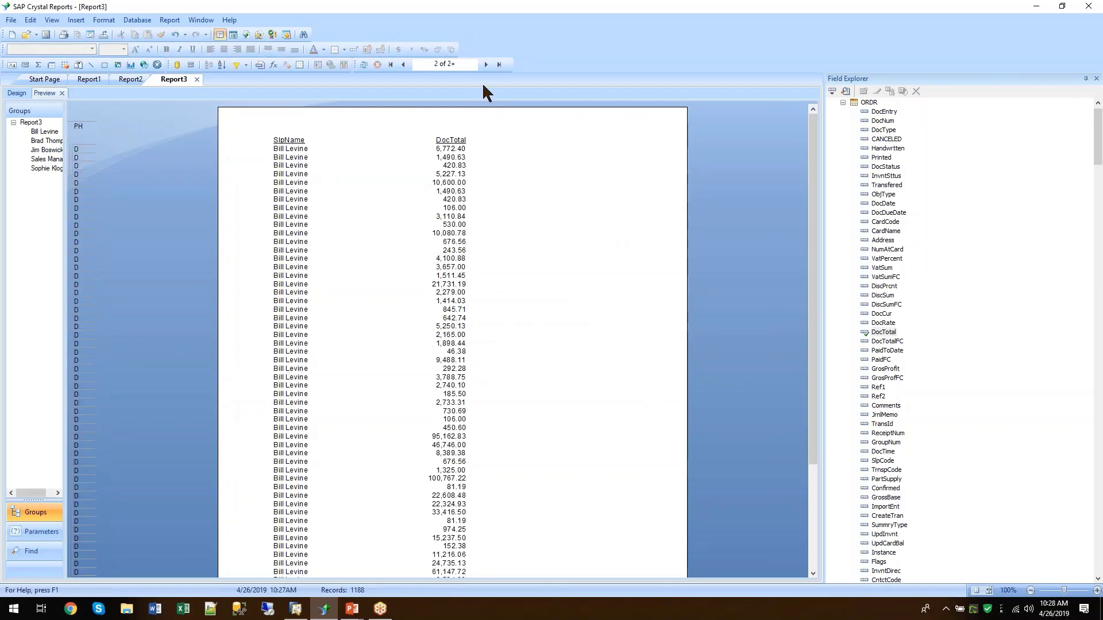
click(486, 65)
click(486, 64)
click(486, 64)
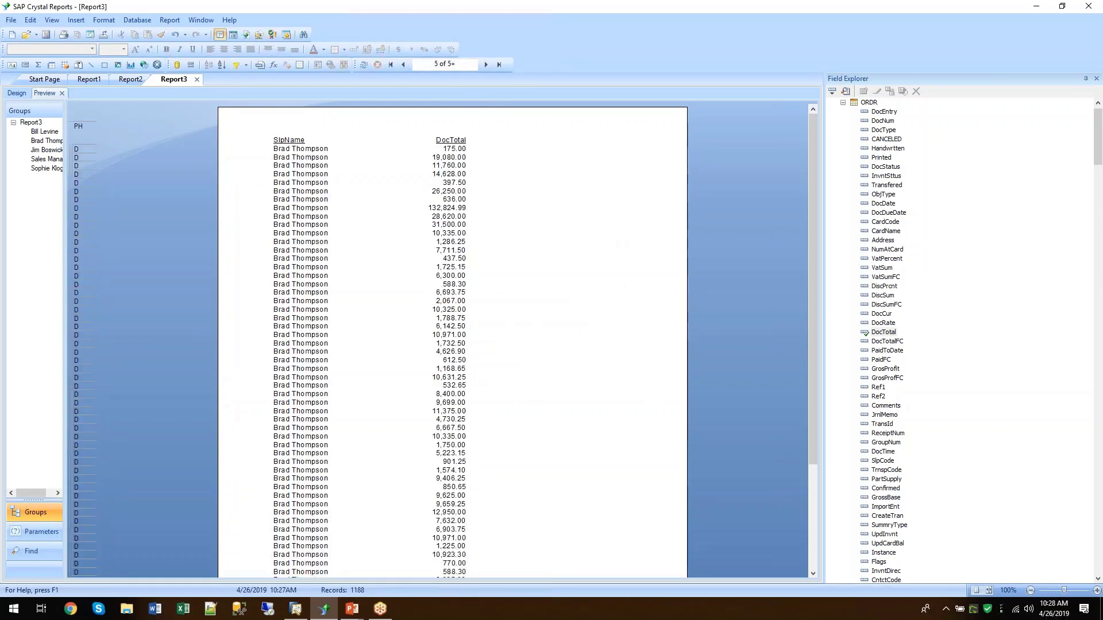
click(403, 64)
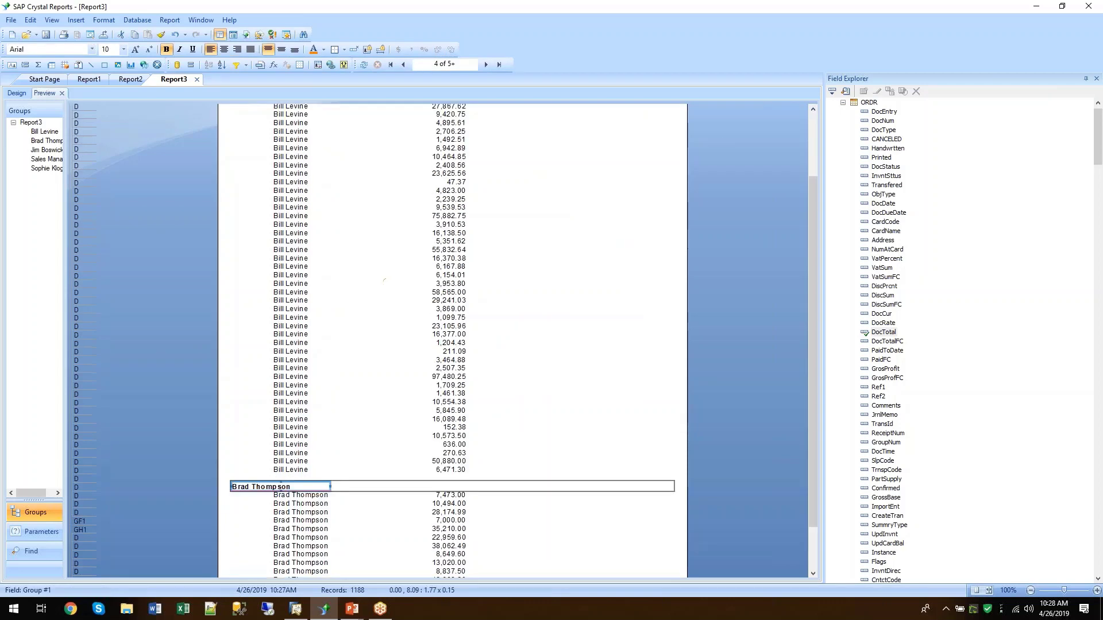
scroll(263, 500, down, 3)
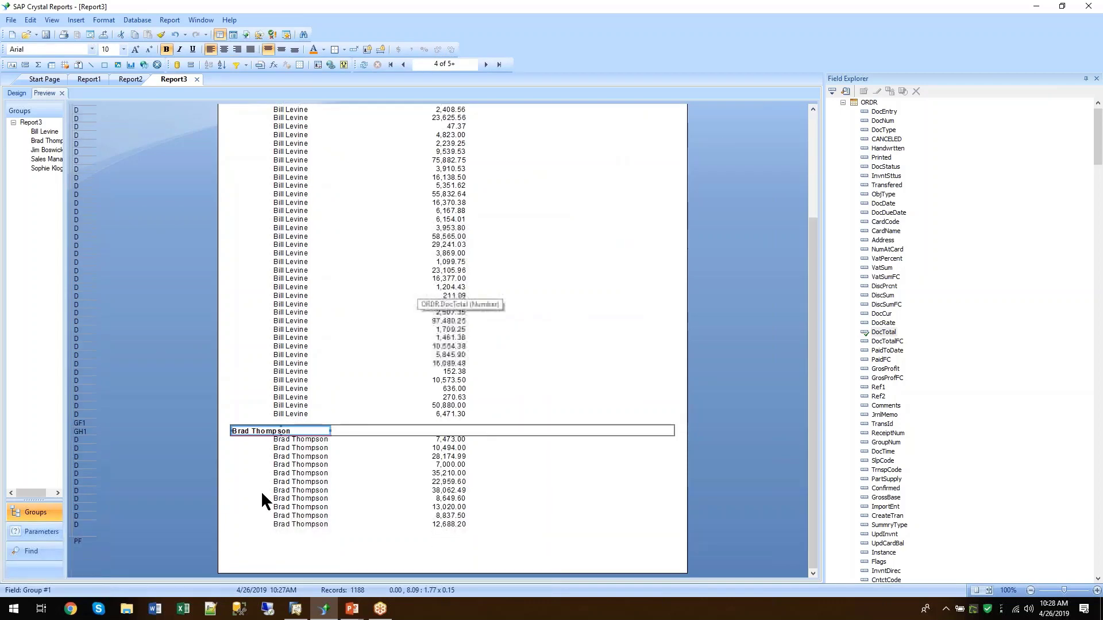
click(391, 65)
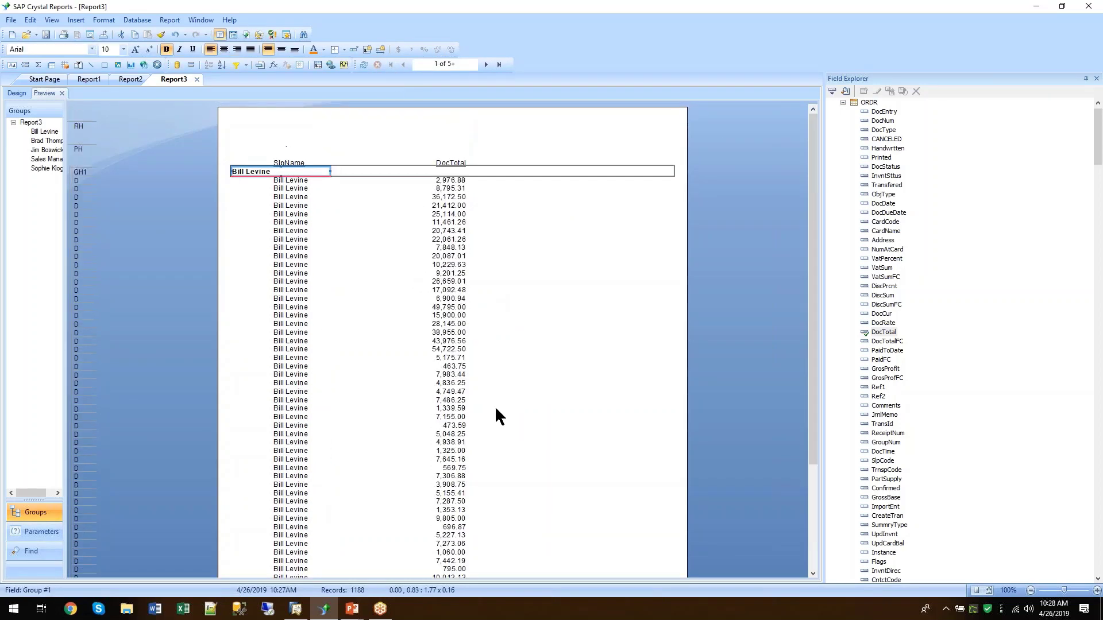
Insert a Sum of ORDR.DocTotal summary added to all group levels.
click(38, 64)
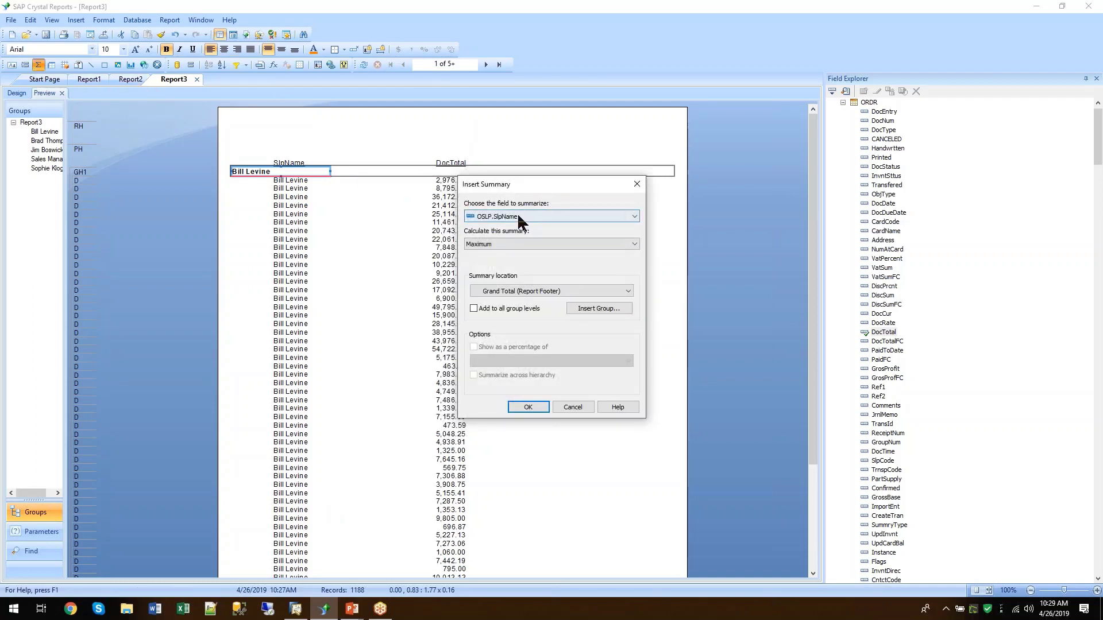
click(519, 216)
click(510, 235)
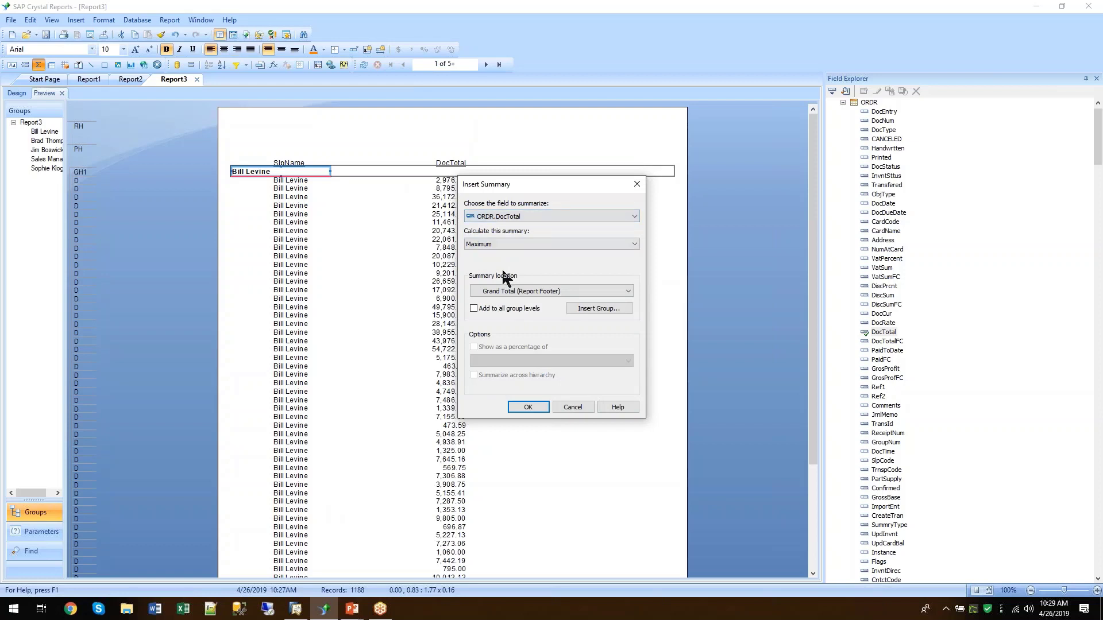
click(507, 244)
click(502, 254)
click(473, 308)
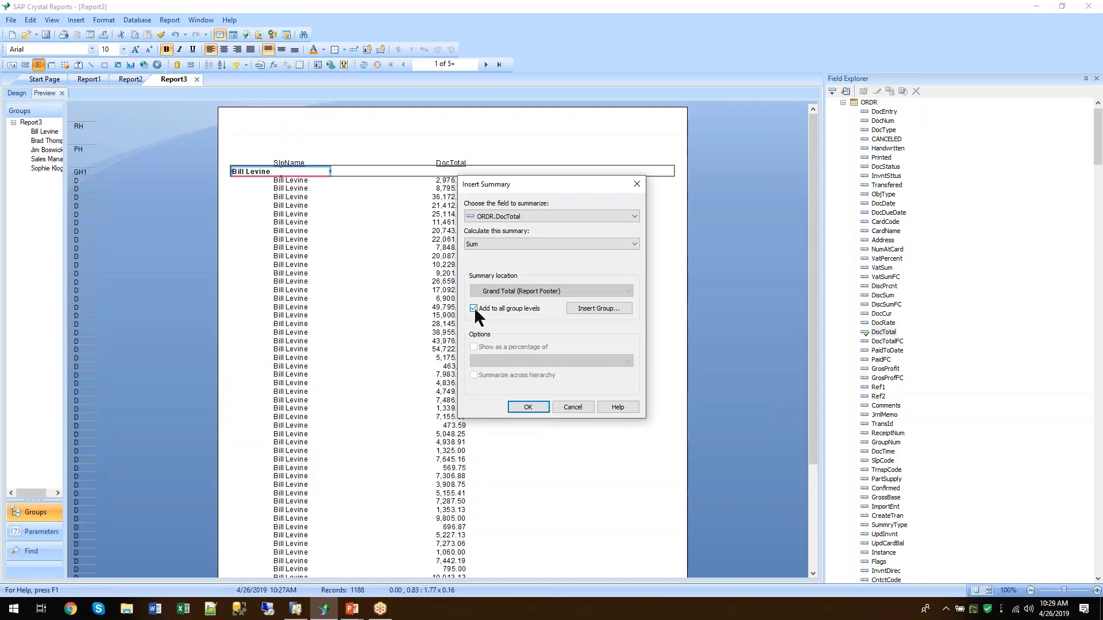
click(522, 407)
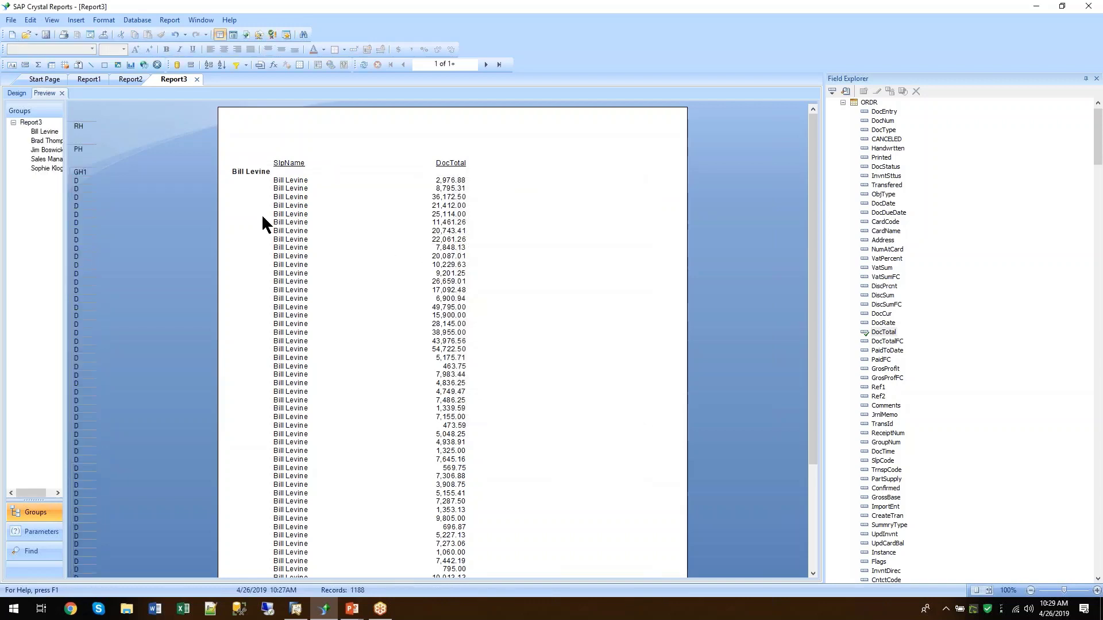
Hide the Details section and preview the per-salesperson sums and grand total.
click(17, 94)
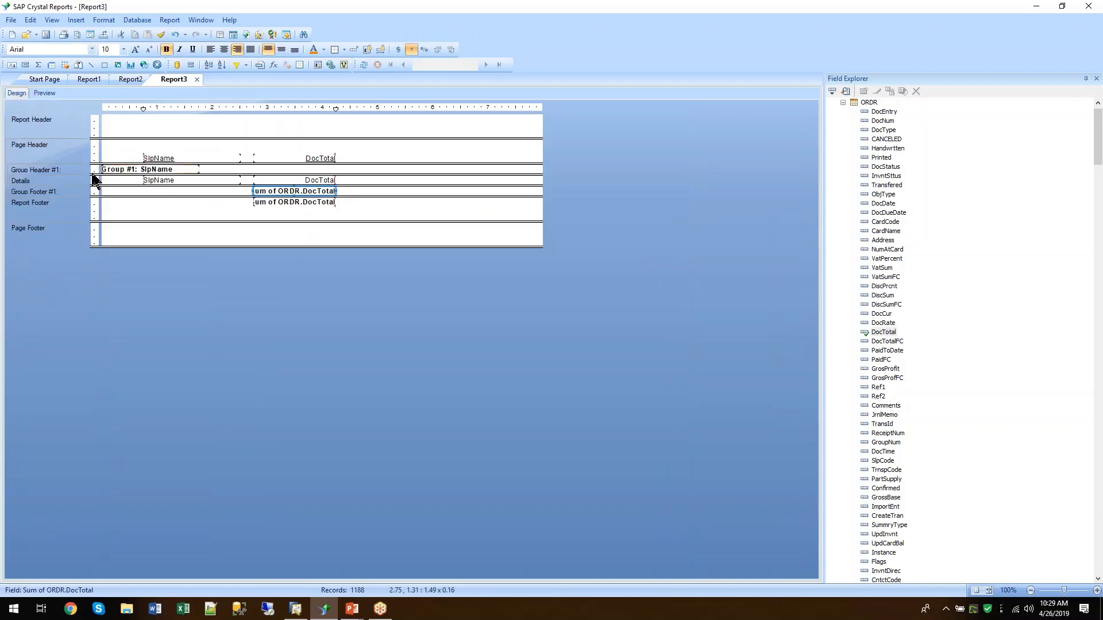
right_click(67, 179)
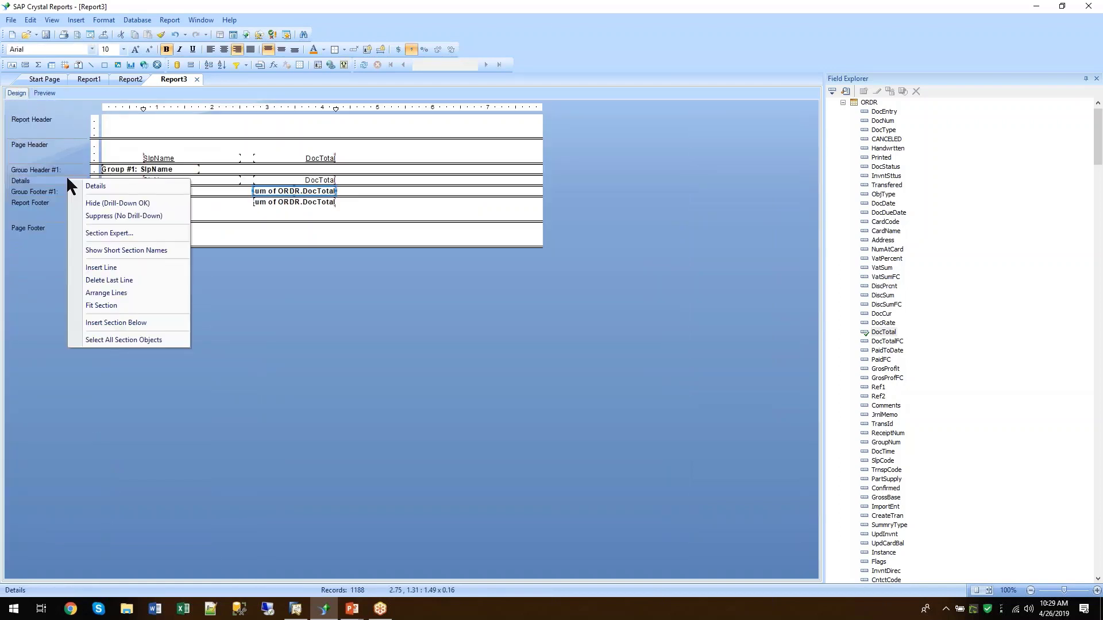
click(88, 202)
click(44, 93)
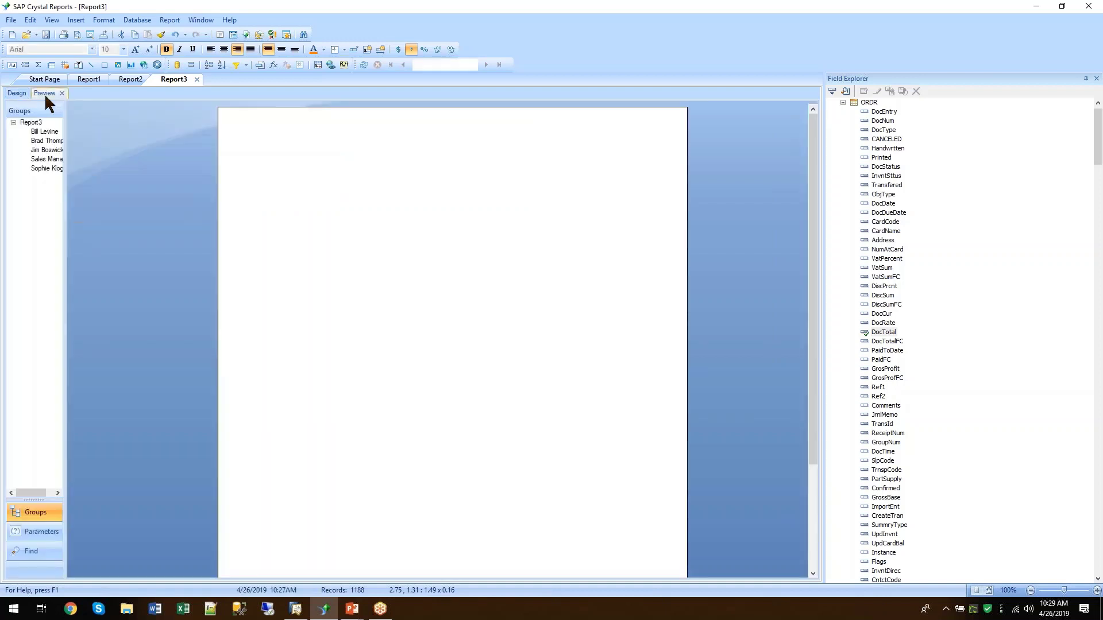
Move the DocTotal group sum up onto each salesperson's name line.
click(358, 310)
click(460, 180)
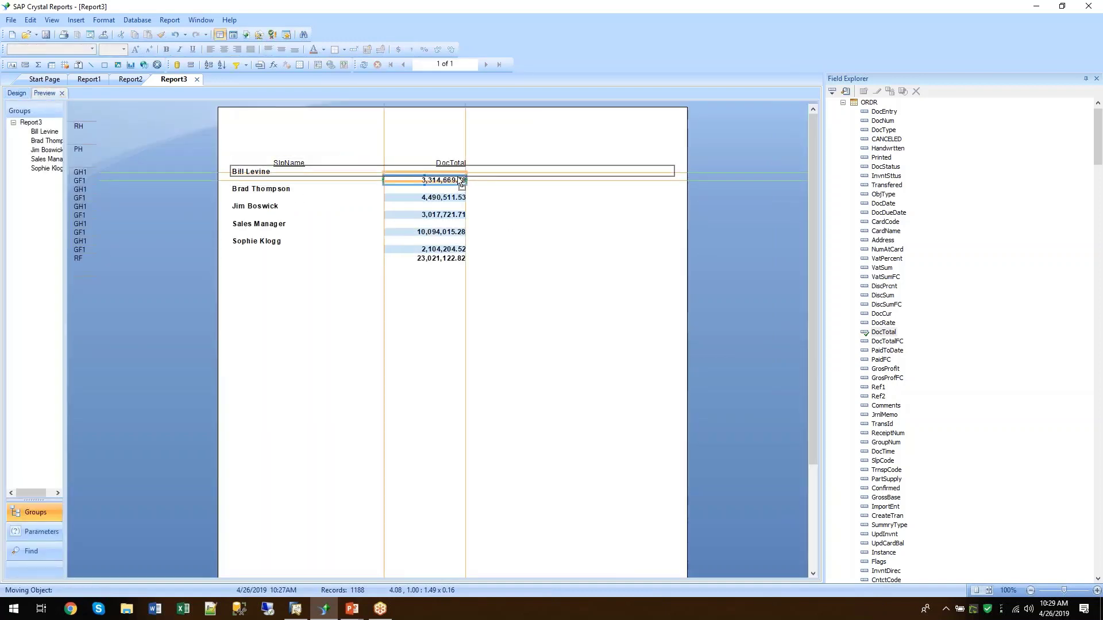
drag(459, 180, 456, 171)
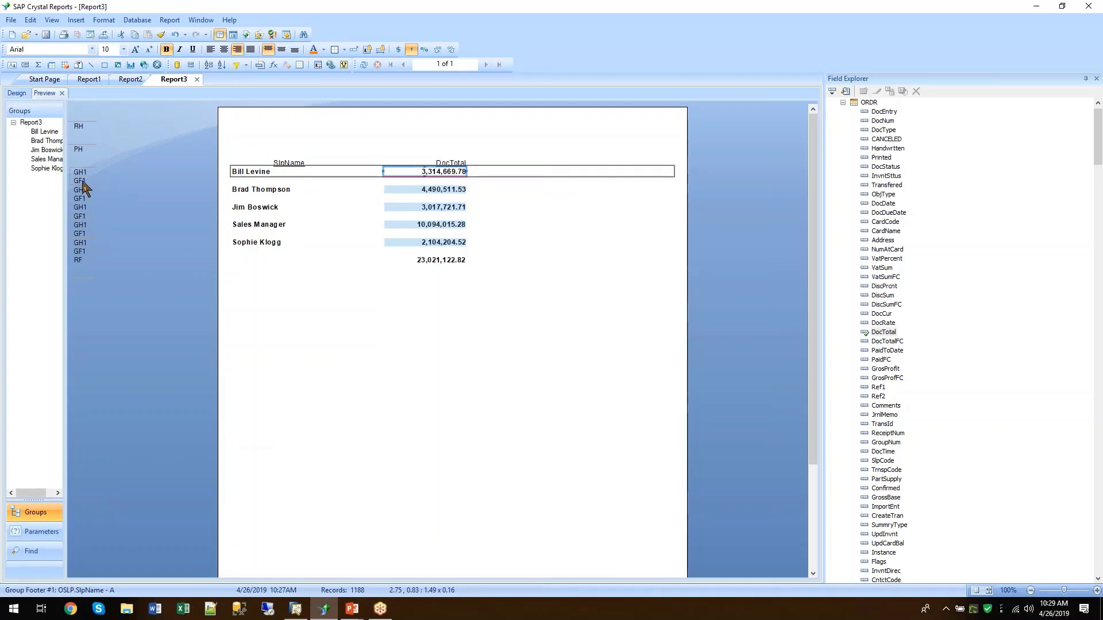
Suppress Group Footer #1 and preview the report.
click(22, 92)
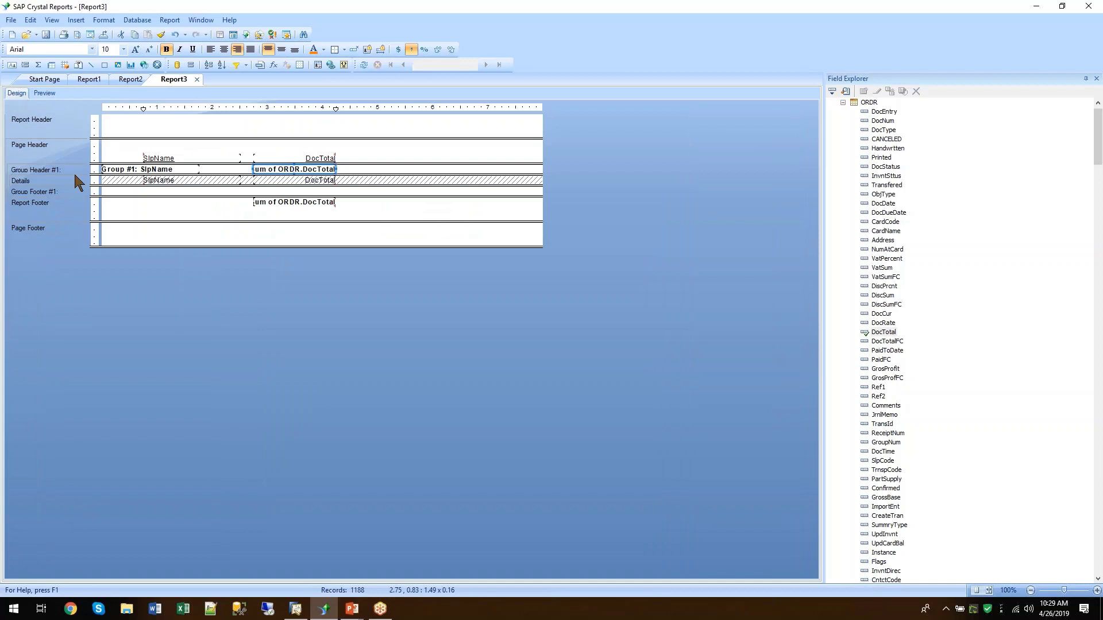
right_click(44, 190)
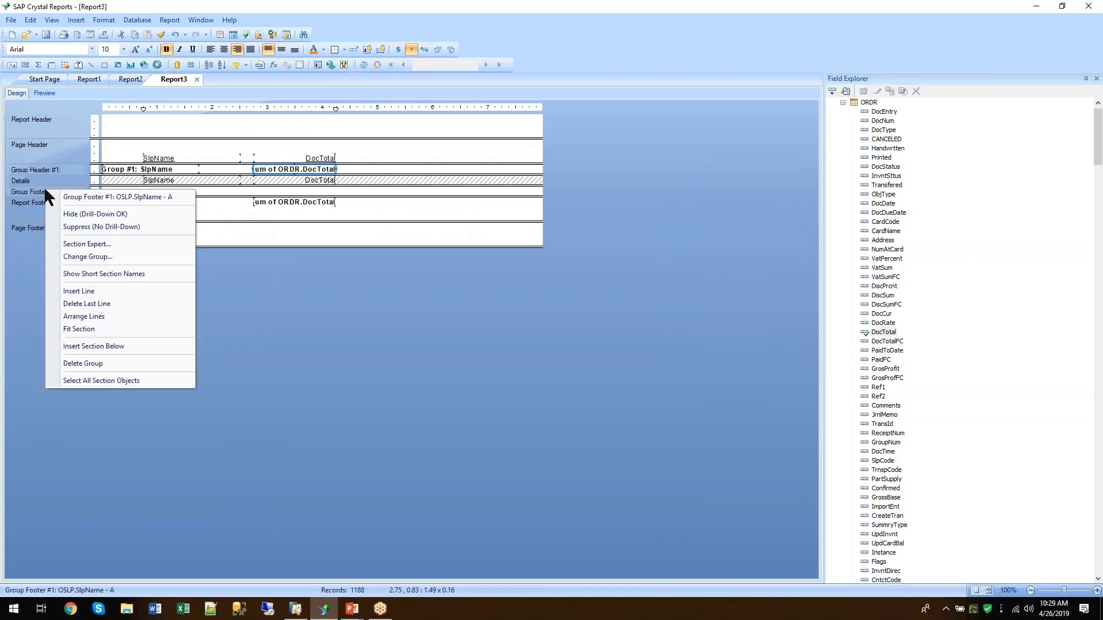
click(106, 227)
click(45, 93)
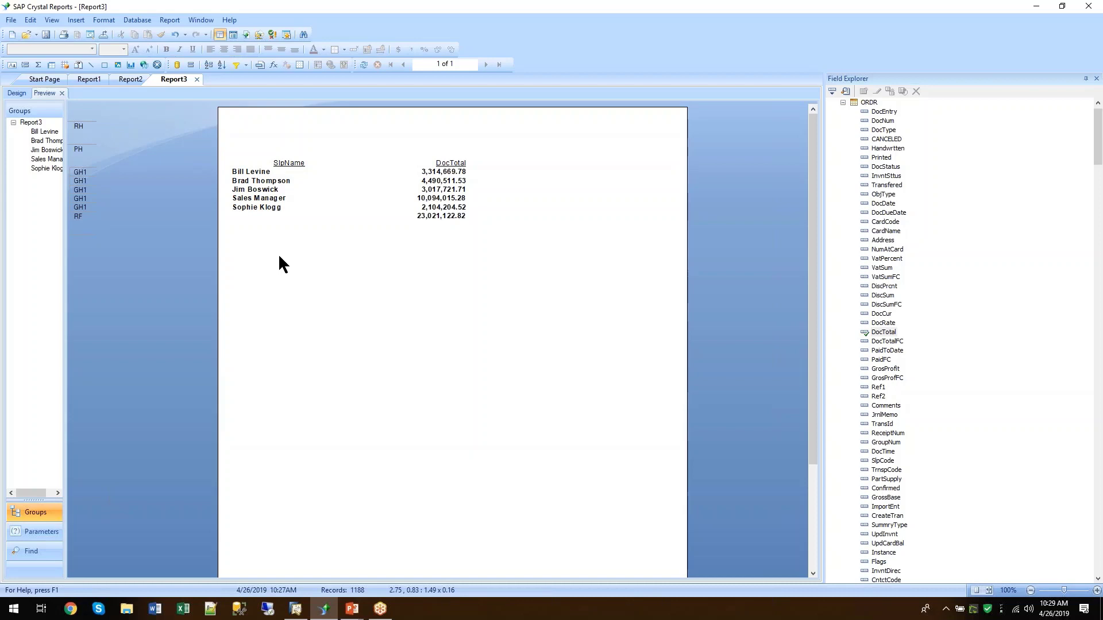
Insert a chart into the Report Header above the table.
click(76, 20)
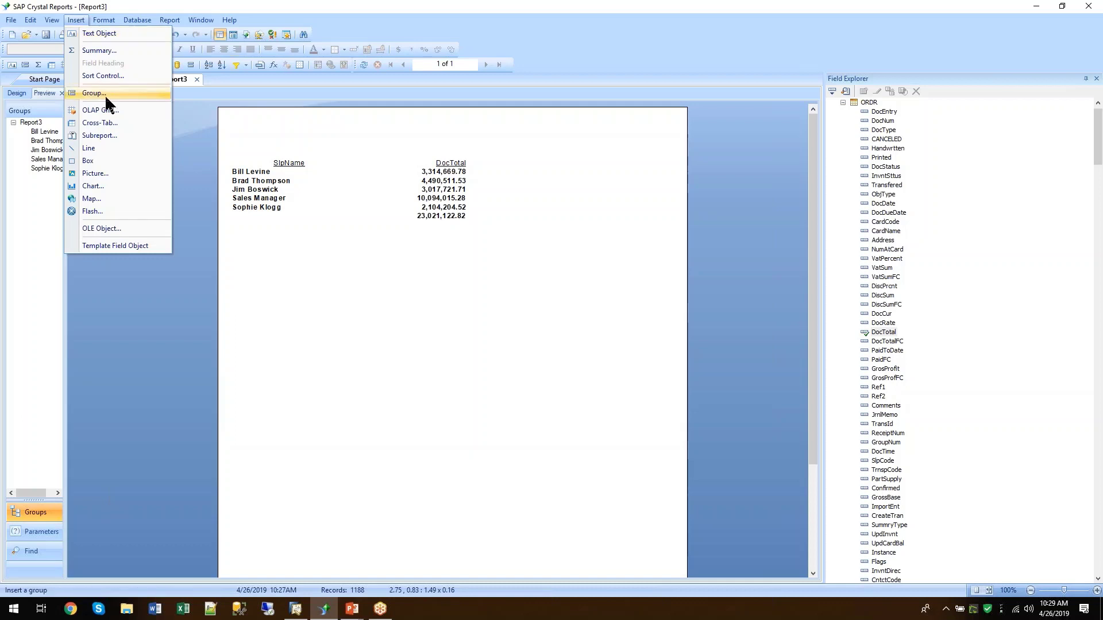
click(97, 185)
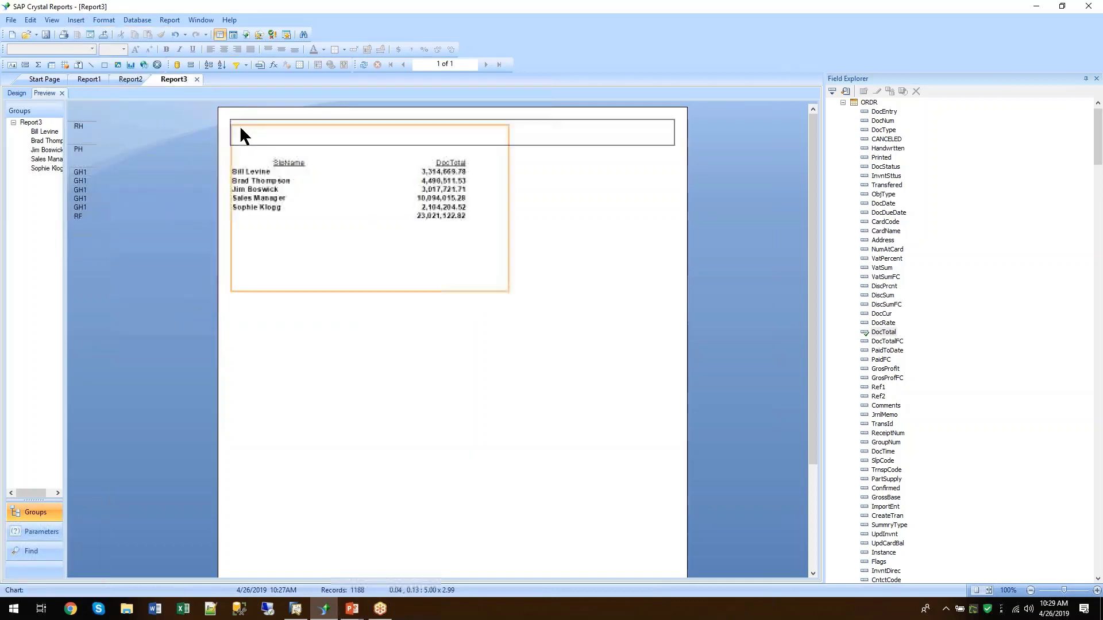
click(246, 122)
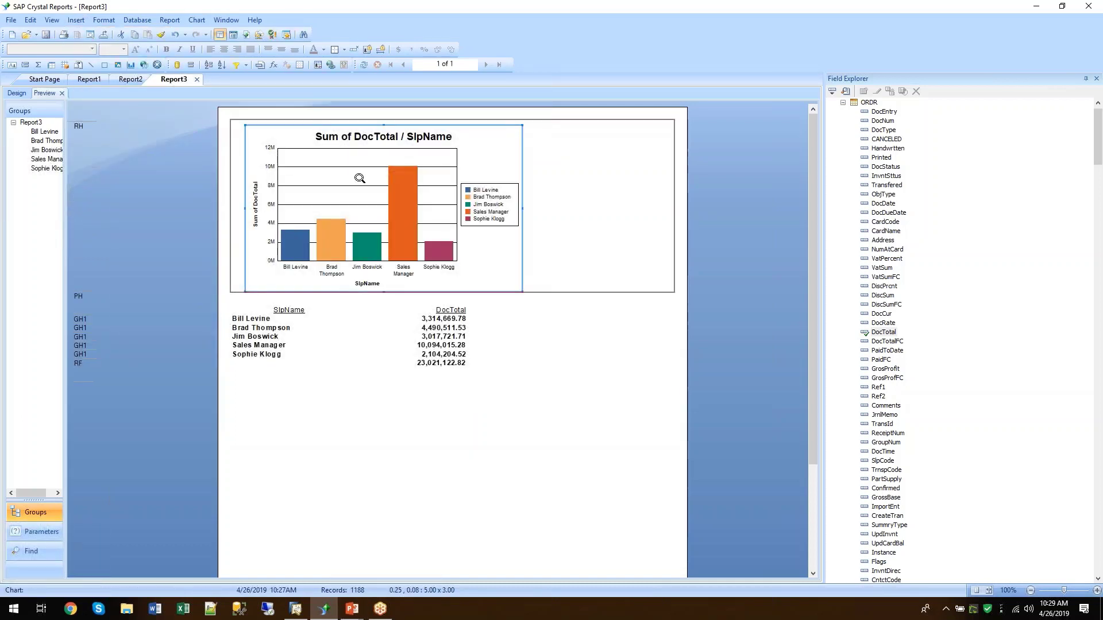
Change the chart type to Gauge in the Chart Expert.
right_click(479, 150)
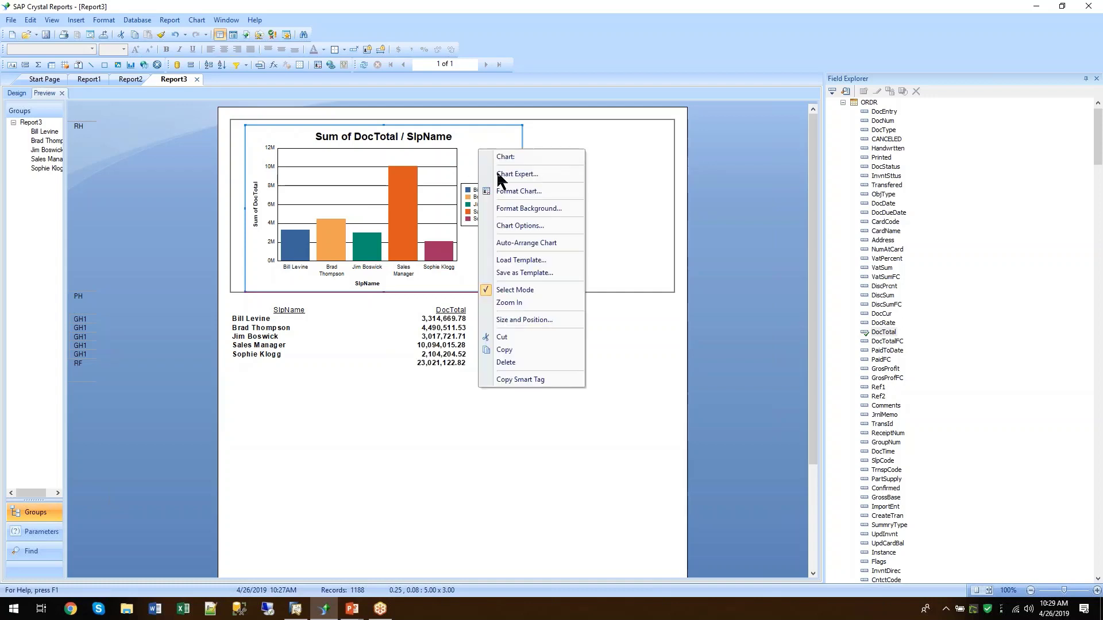
click(501, 178)
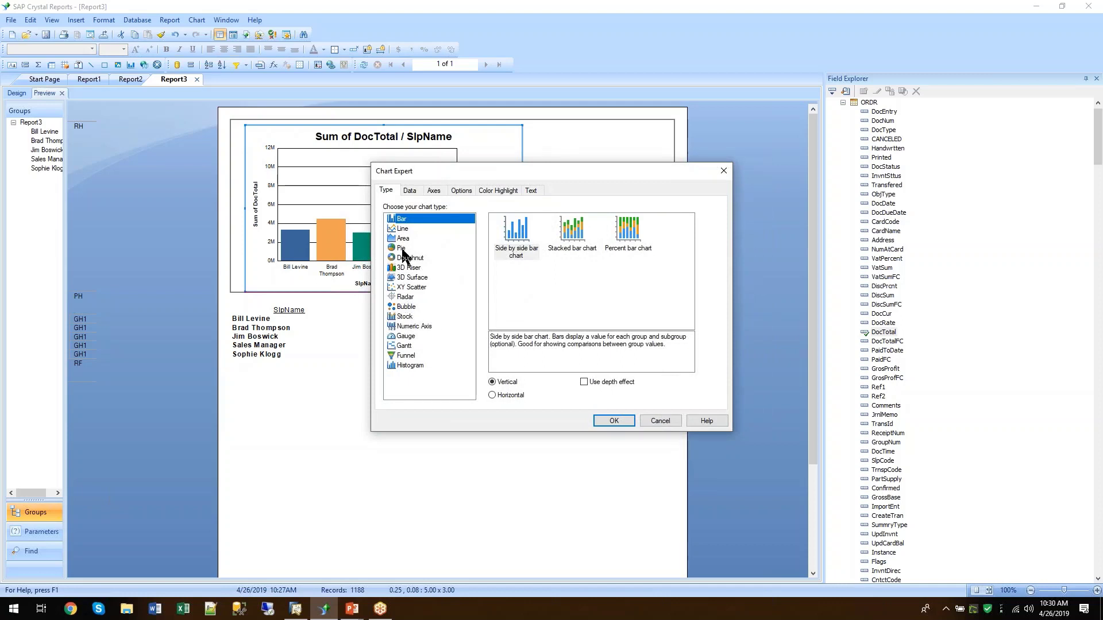
click(404, 339)
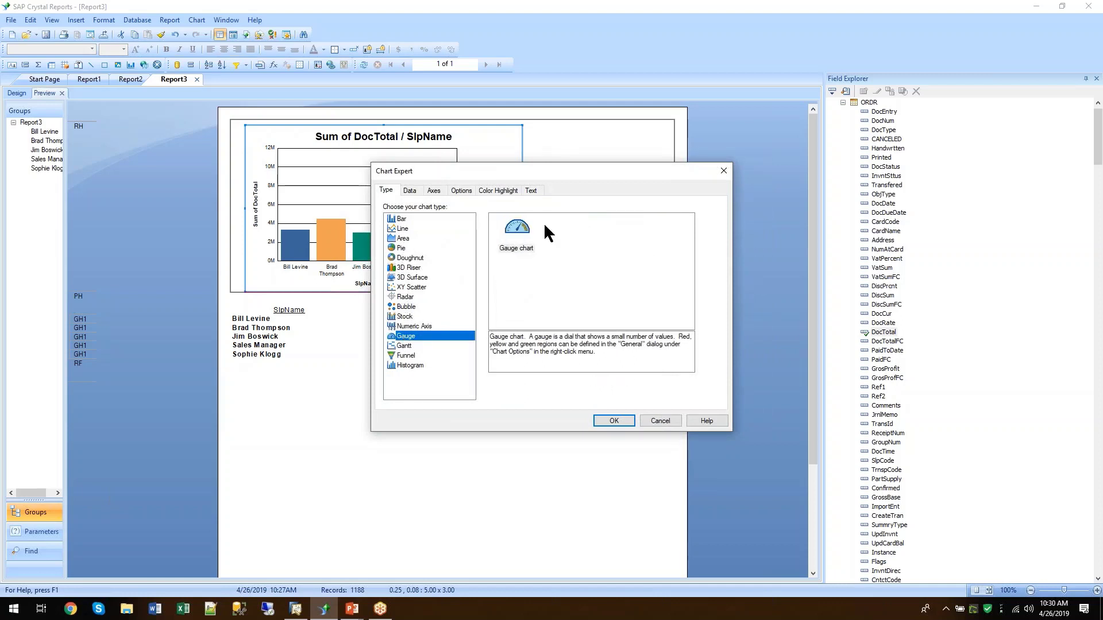
click(602, 418)
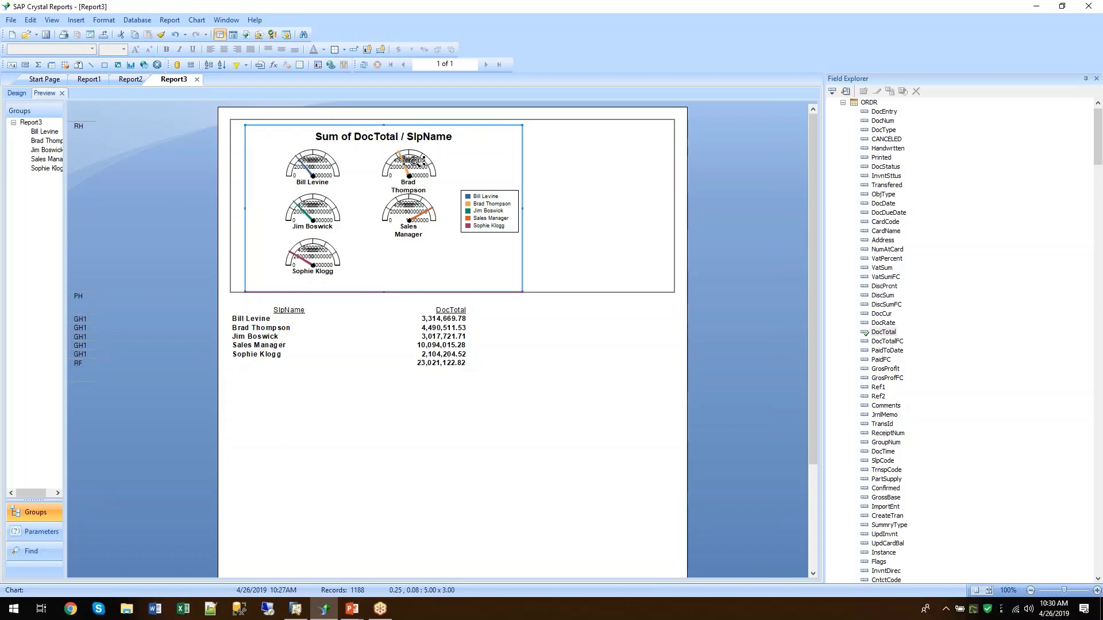
Format the gauge axis labels with the Millions number abbreviation.
click(318, 168)
click(413, 159)
right_click(412, 159)
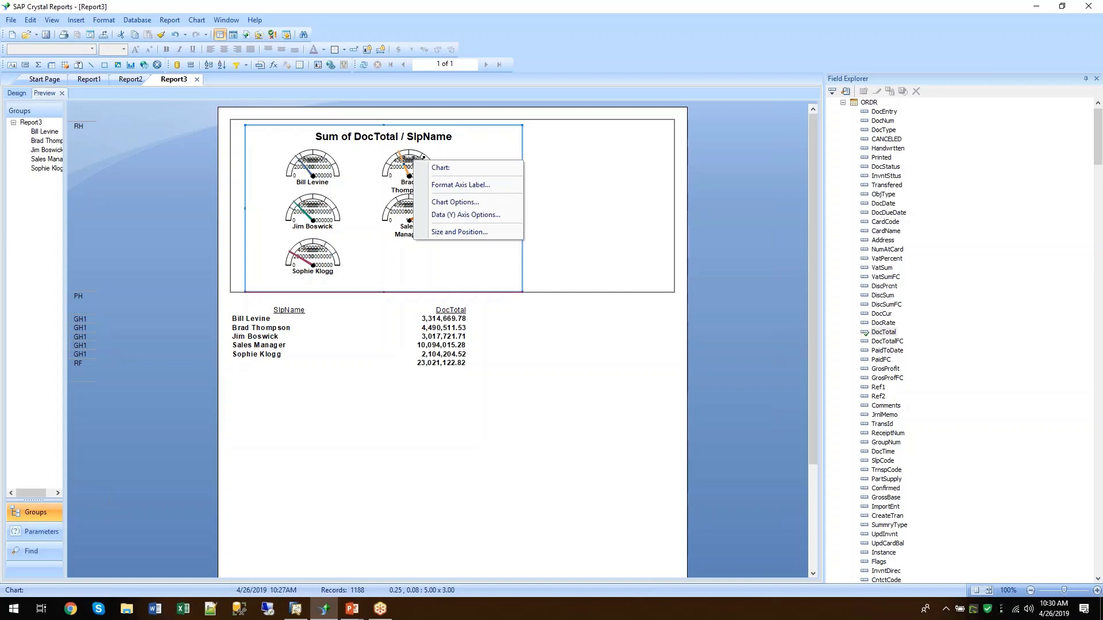
click(454, 186)
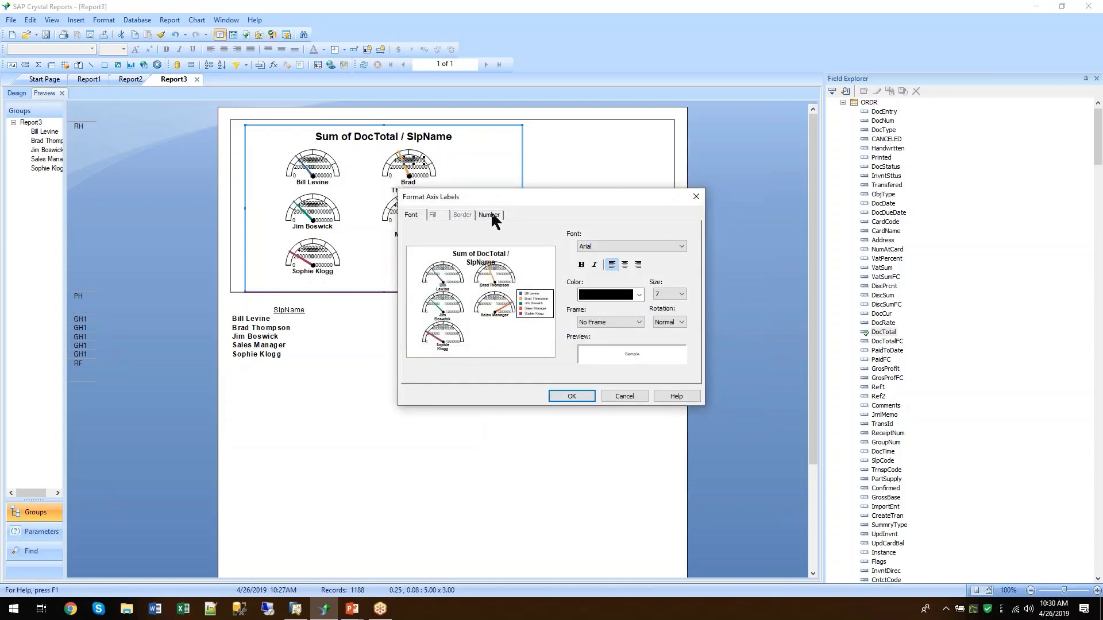
click(492, 216)
click(586, 304)
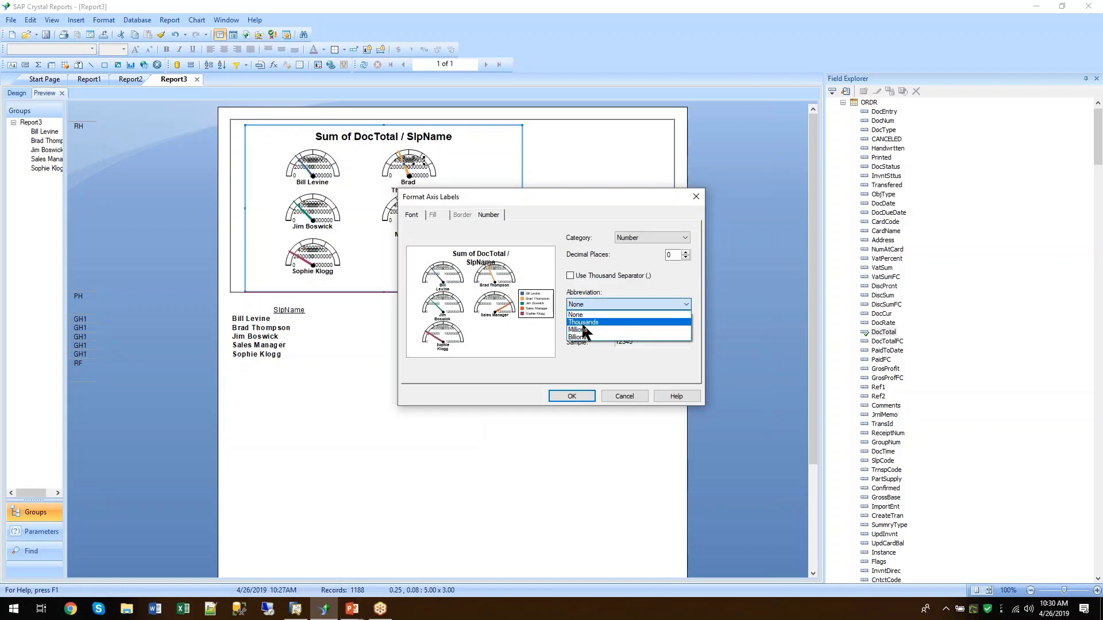
click(583, 323)
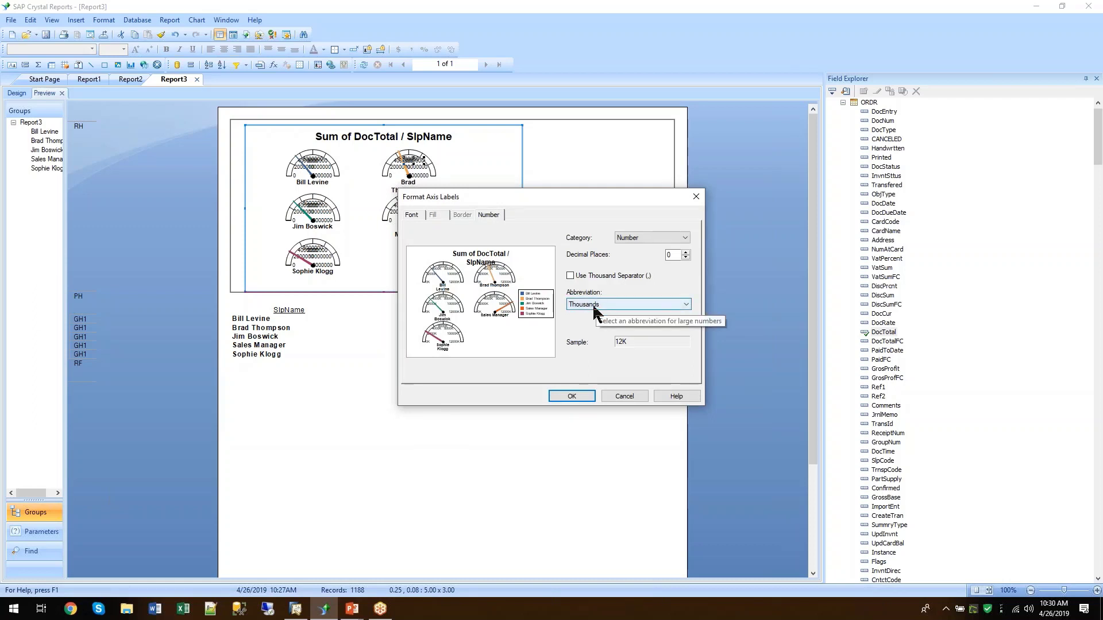
click(593, 306)
click(586, 328)
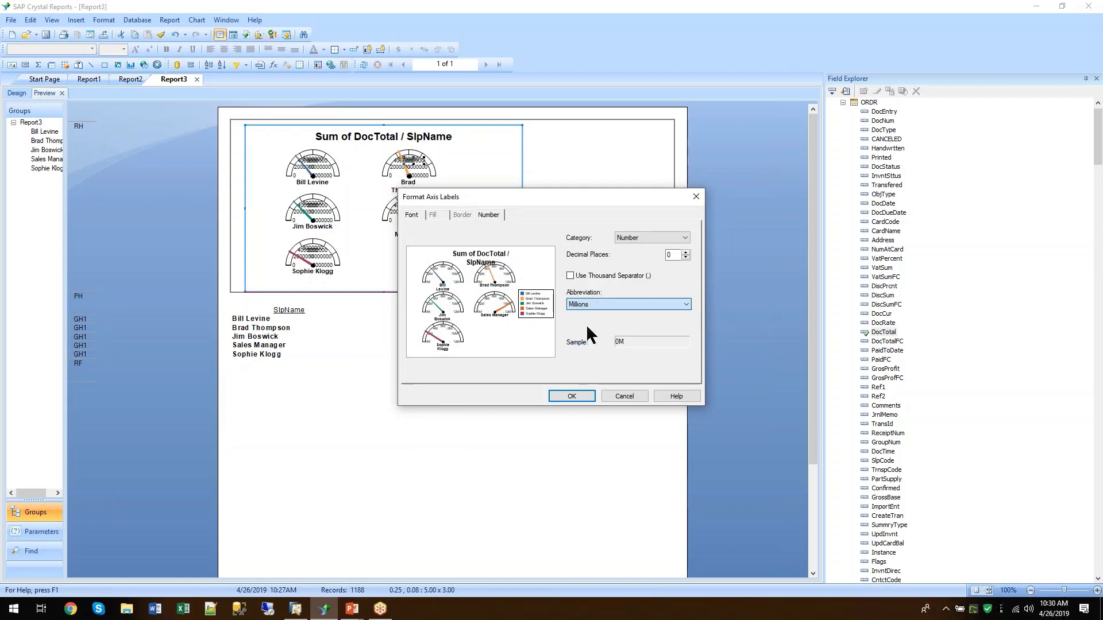
click(569, 396)
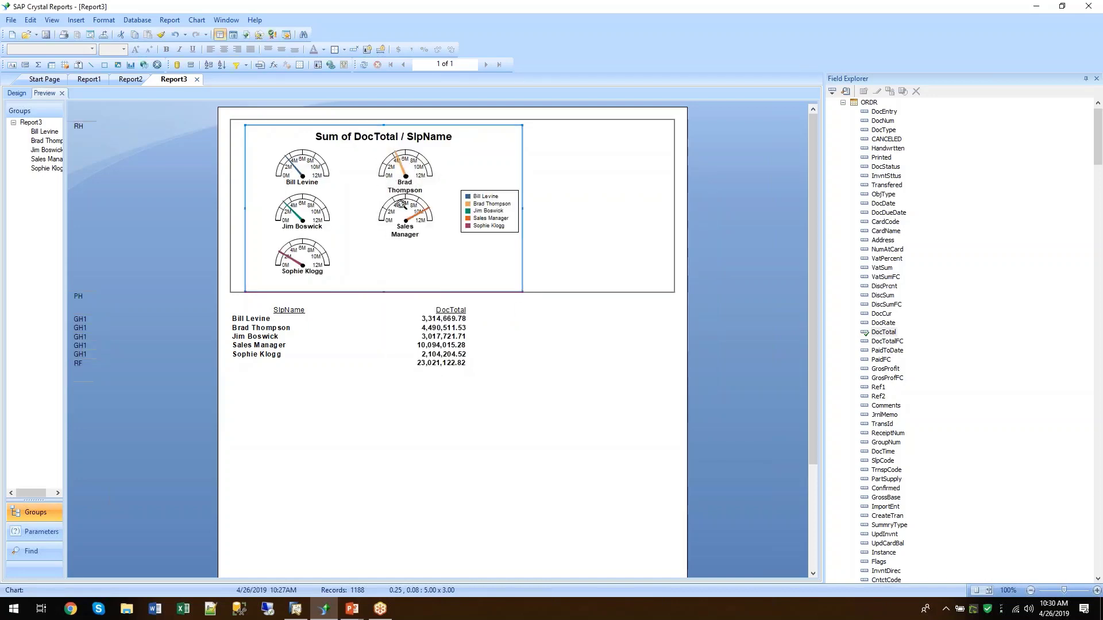
Resize the Report Header and chart to 6.42 x 3.75 in Design, then preview.
click(17, 93)
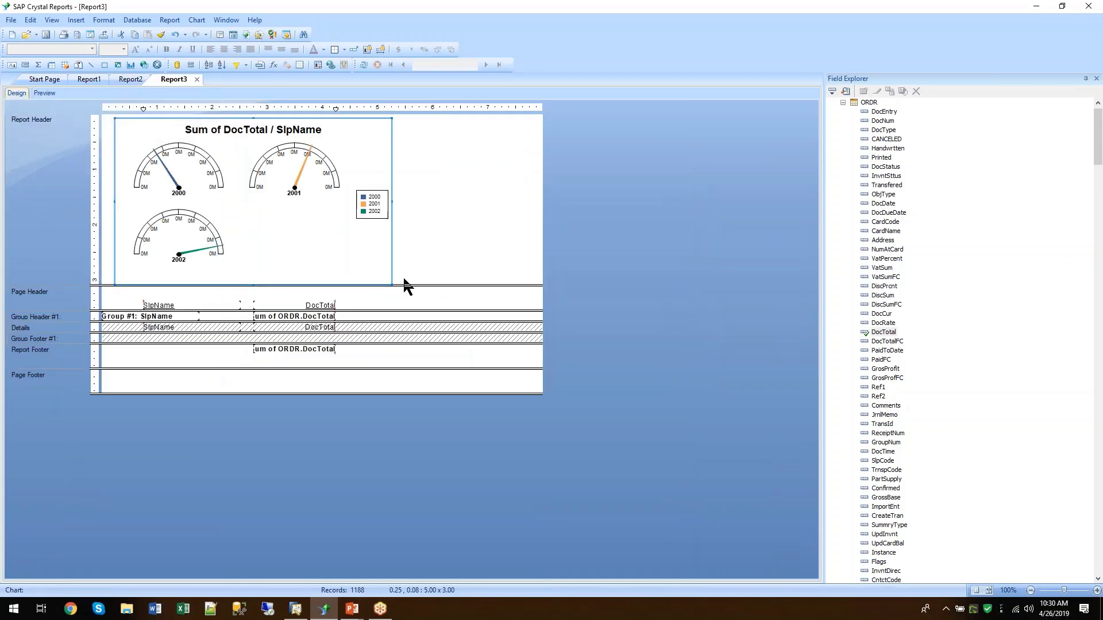
drag(404, 285, 405, 516)
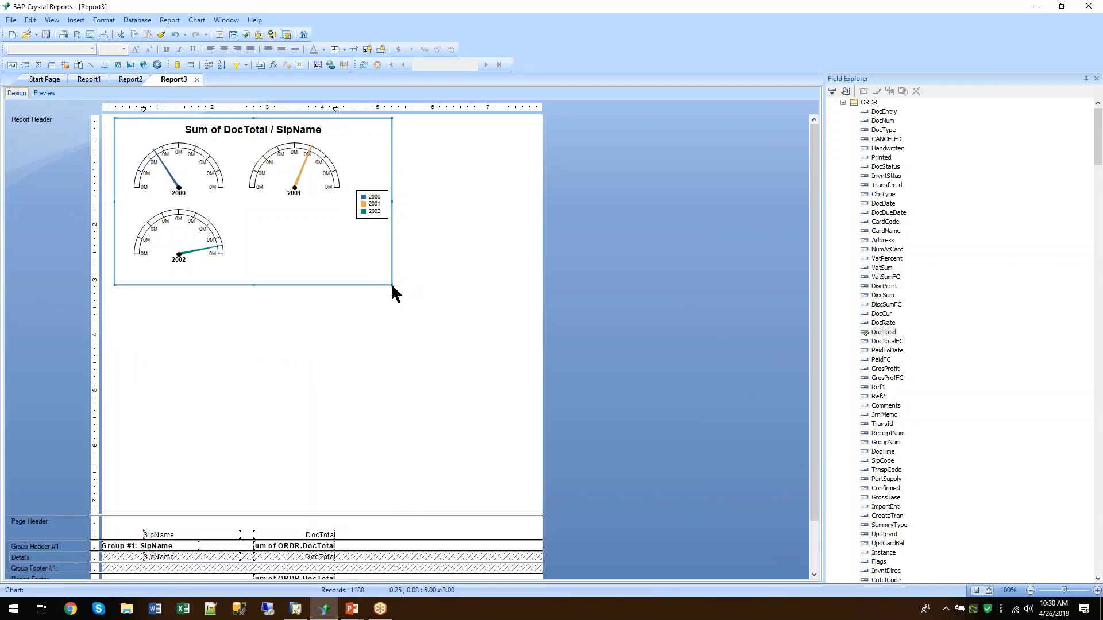
drag(392, 285, 535, 386)
drag(426, 514, 445, 400)
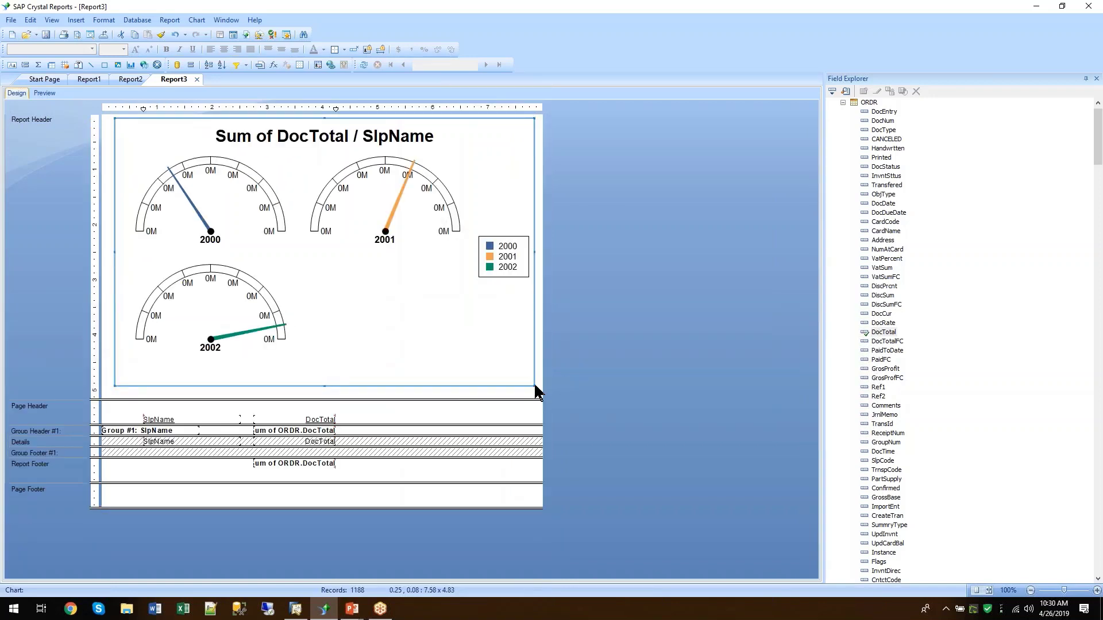
drag(535, 385, 471, 326)
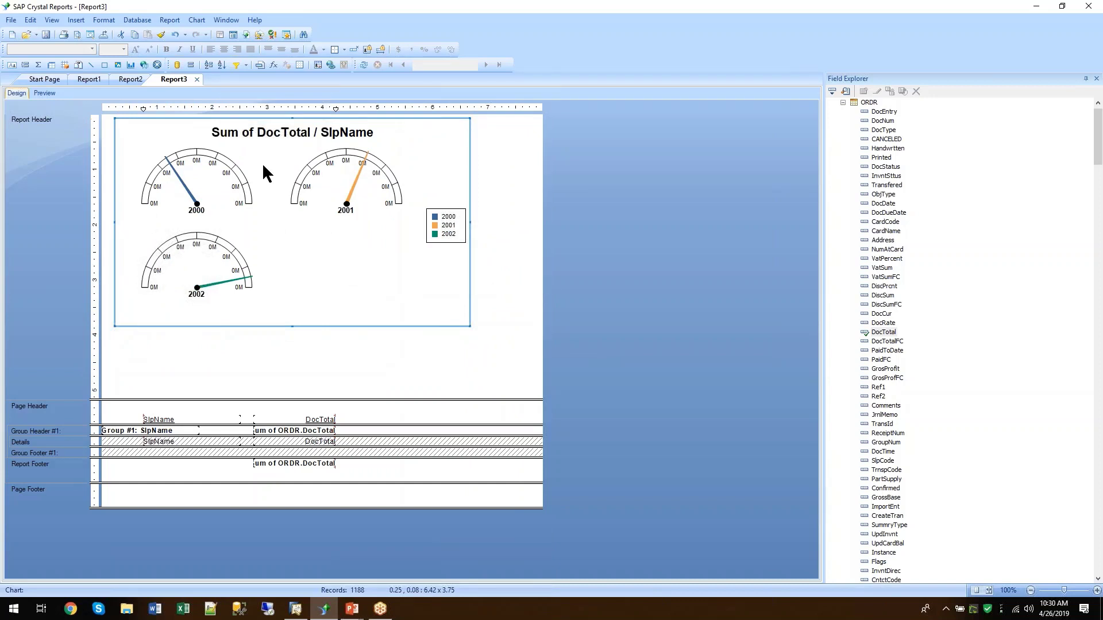
click(44, 93)
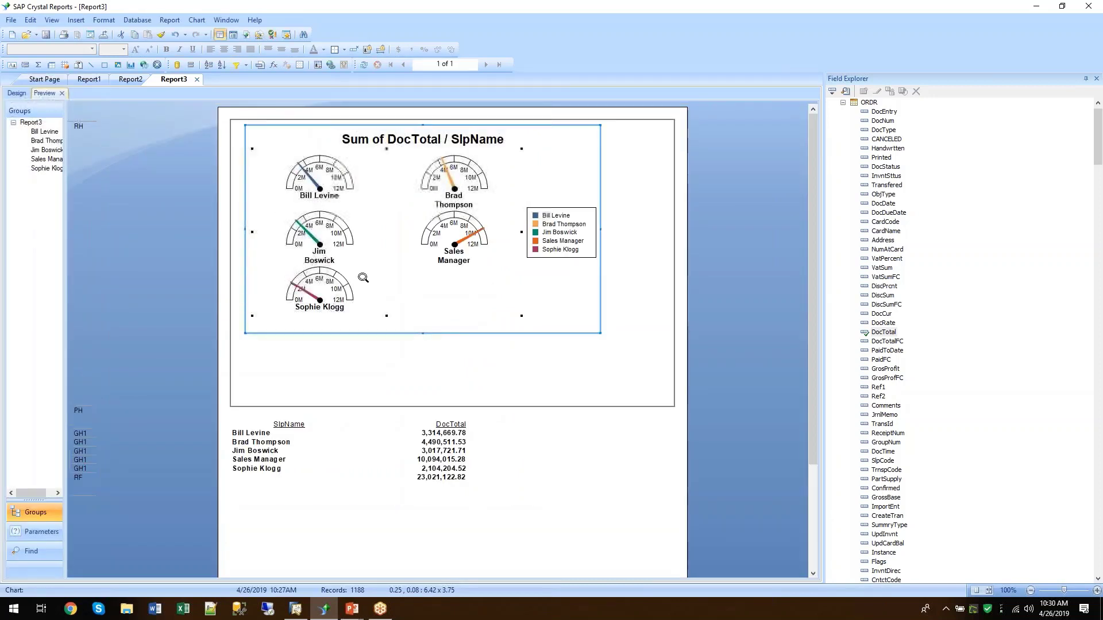
In the gauge's Chart Expert, turn off the auto-text title and name it 'Sales Person KPI'.
click(423, 370)
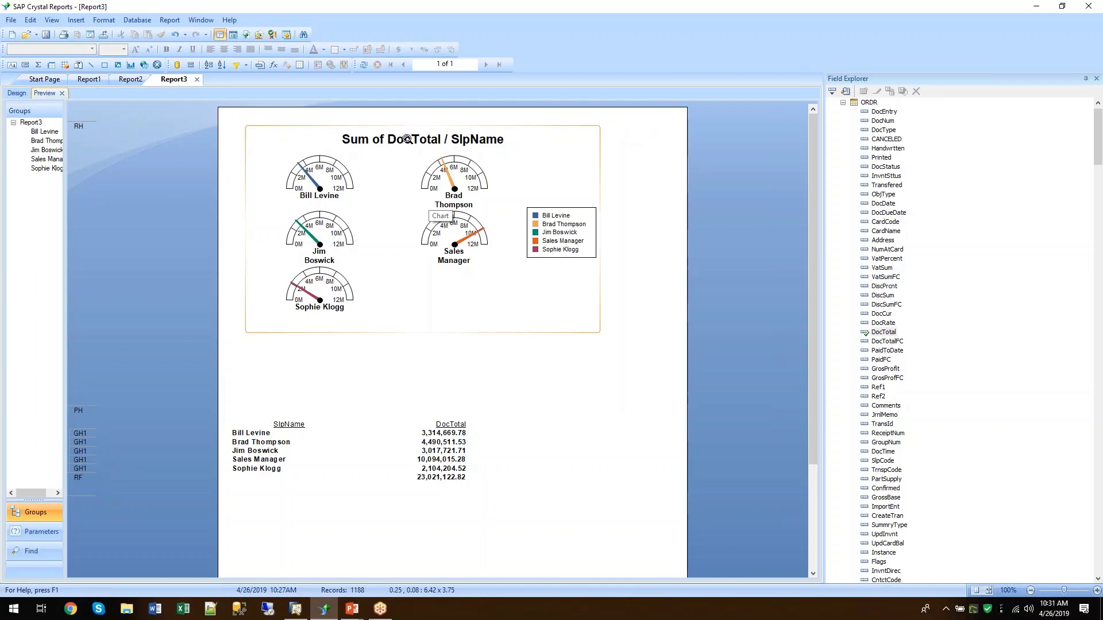
click(521, 163)
right_click(520, 162)
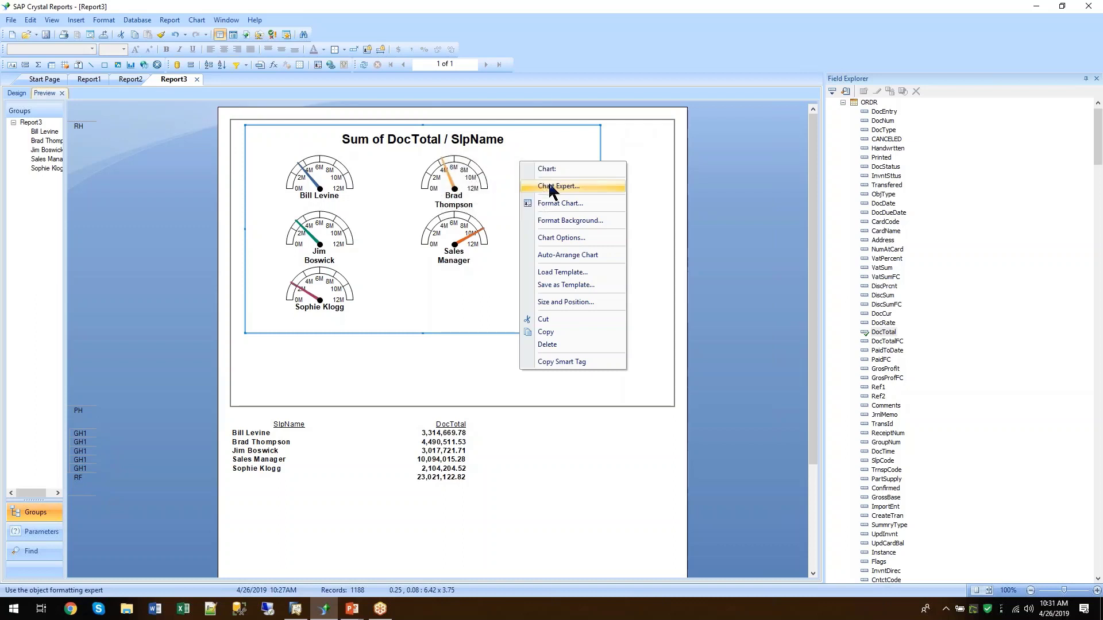
click(563, 188)
click(530, 190)
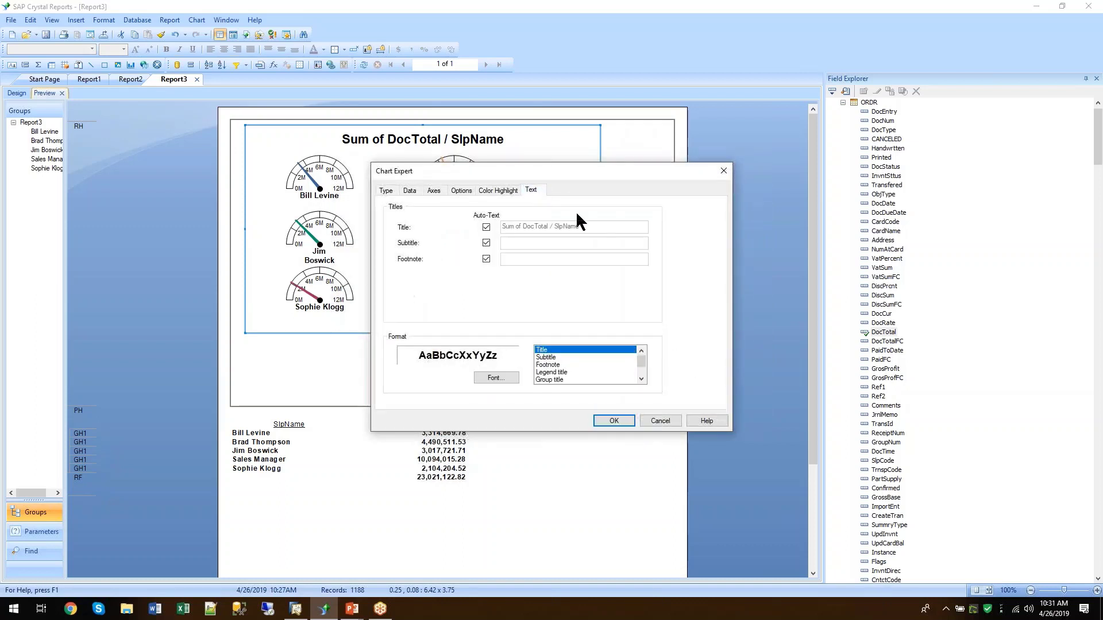
click(487, 227)
drag(576, 226, 422, 220)
text(Sales )
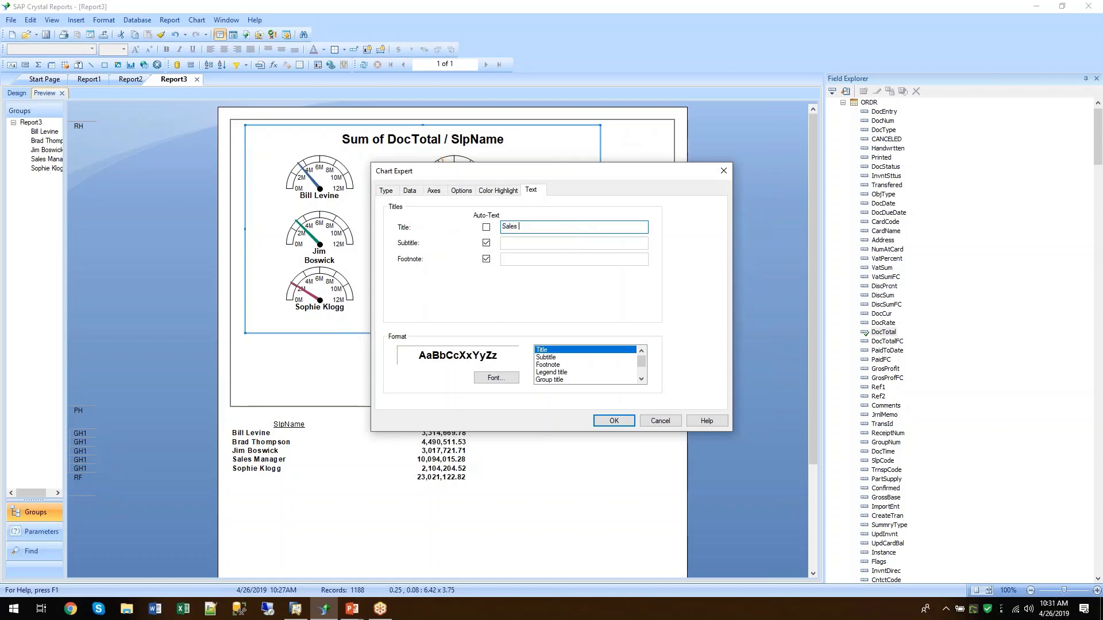
text(Person KPI)
click(613, 420)
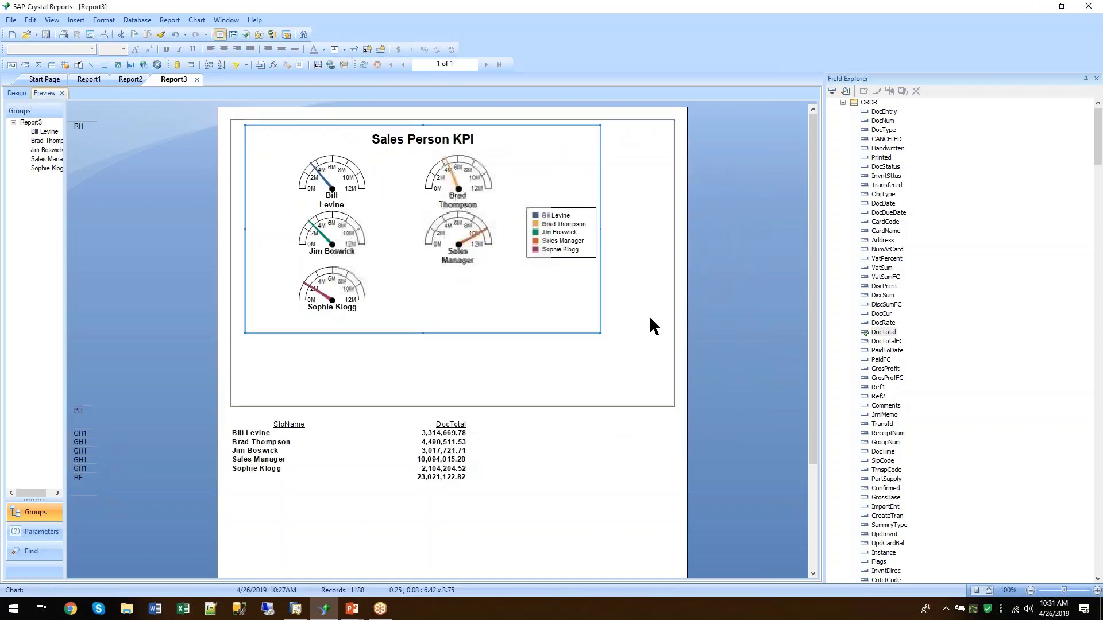
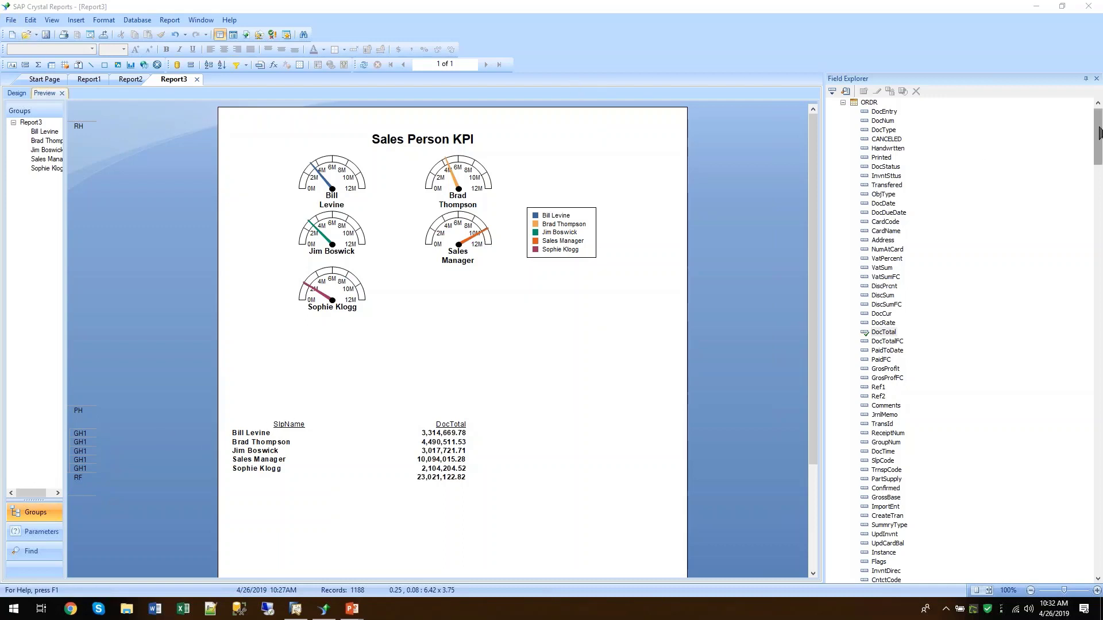
Open the Database Expert from Database Fields and start a new SAP Business One connection.
scroll(1098, 135, up, 1)
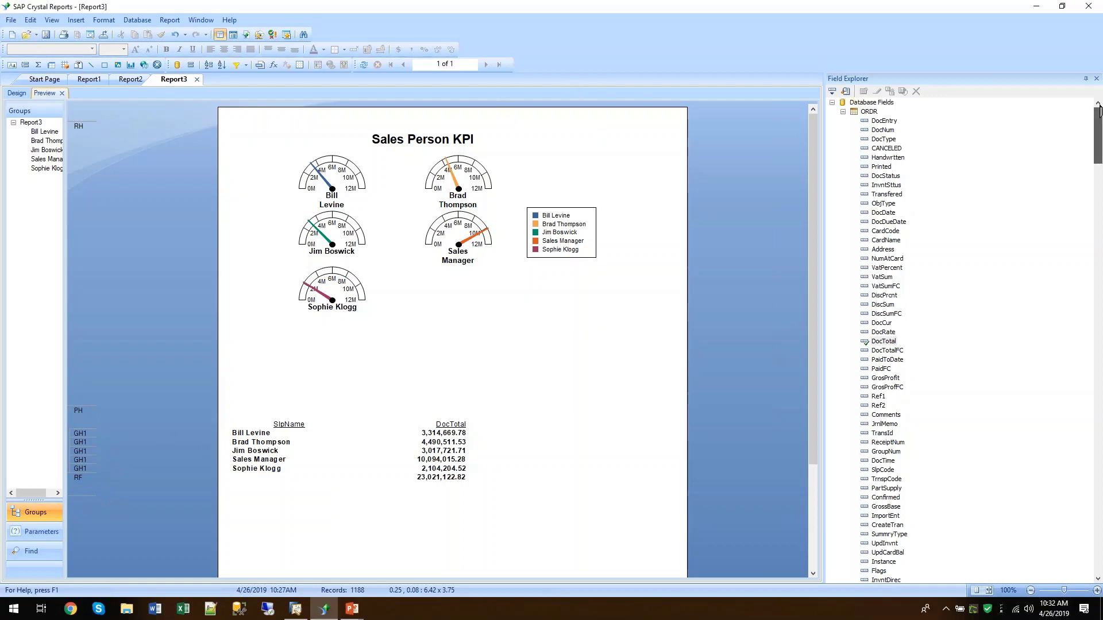
right_click(871, 104)
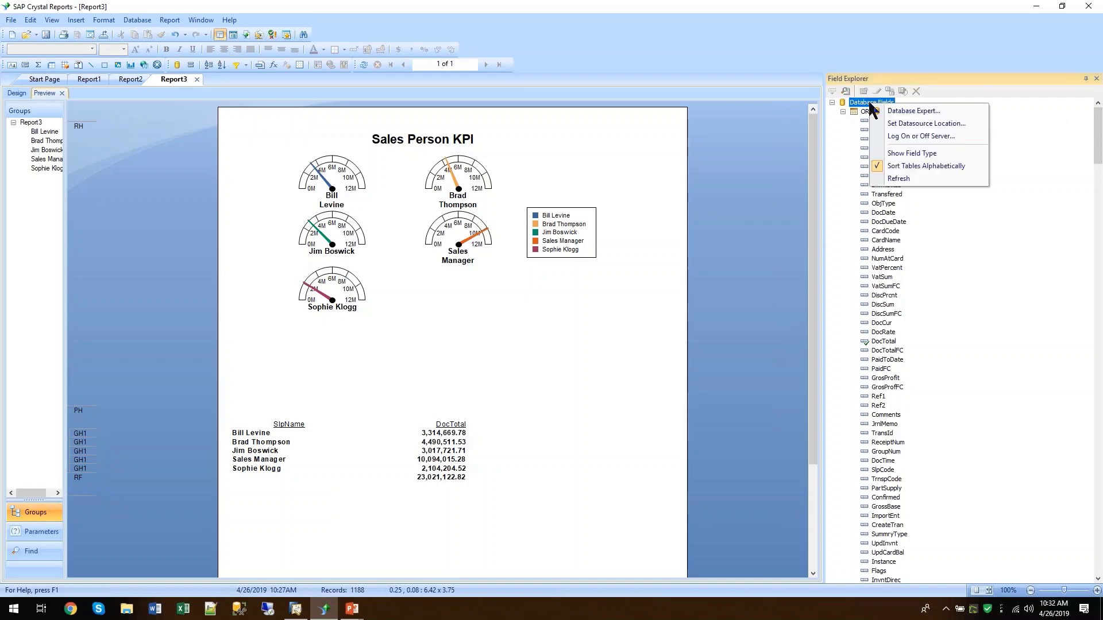
click(907, 110)
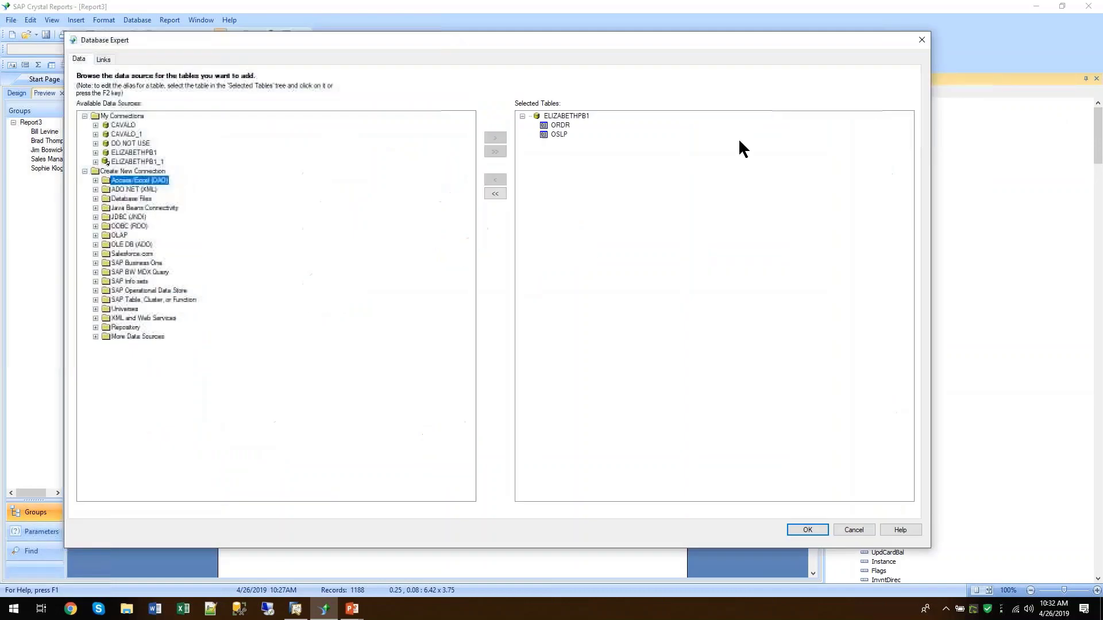
click(96, 263)
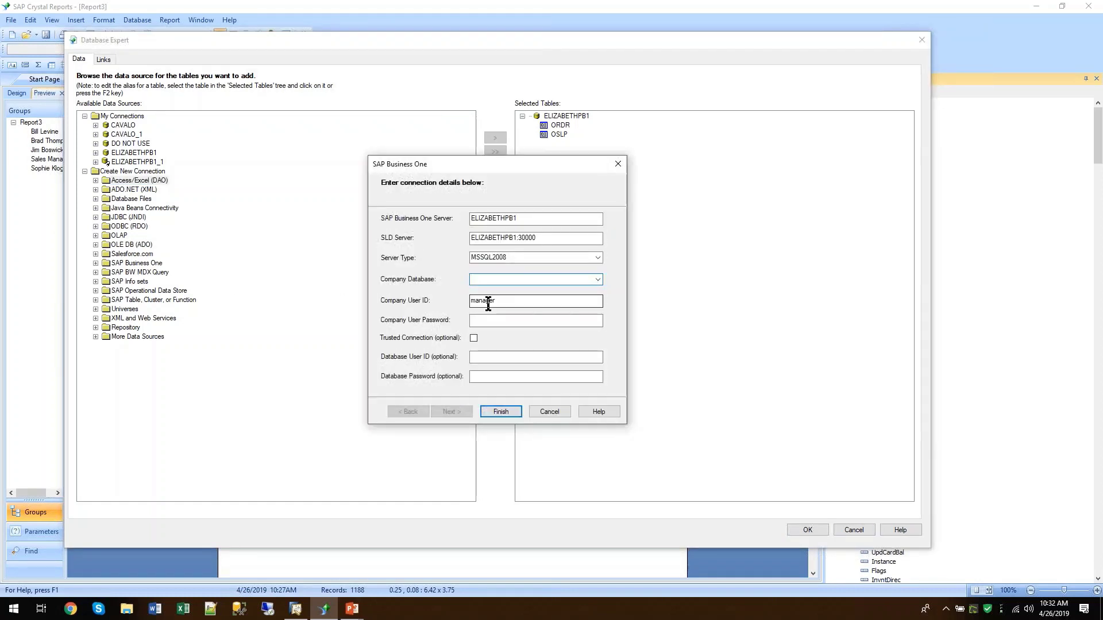
Enter the database user ID, database password and company password; the company database list stays empty.
click(477, 356)
text(sa)
key(Tab)
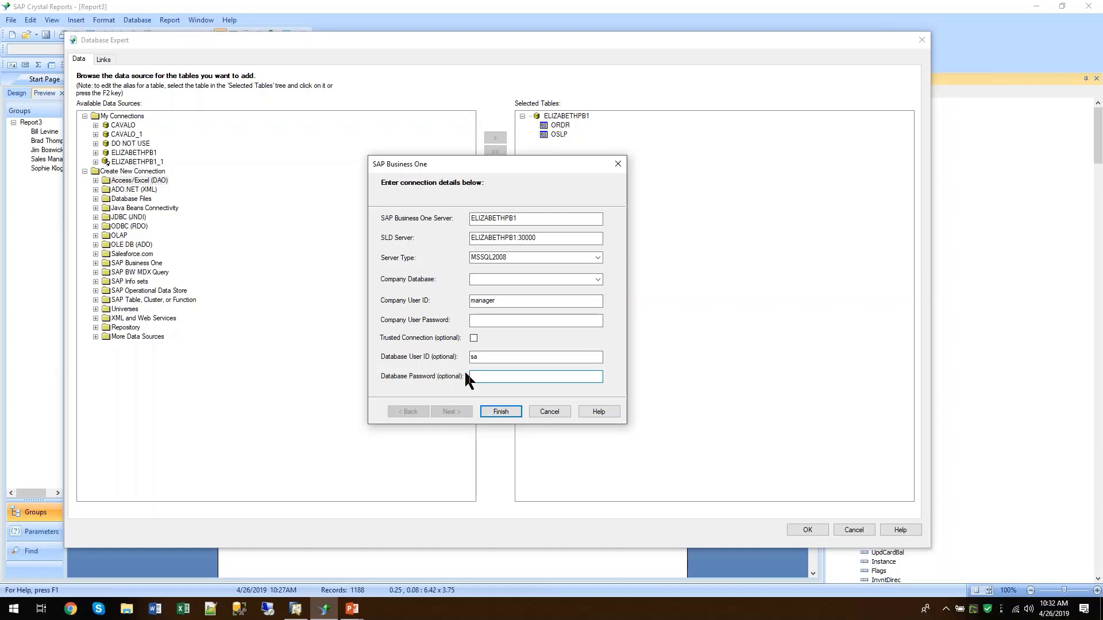
text(**********)
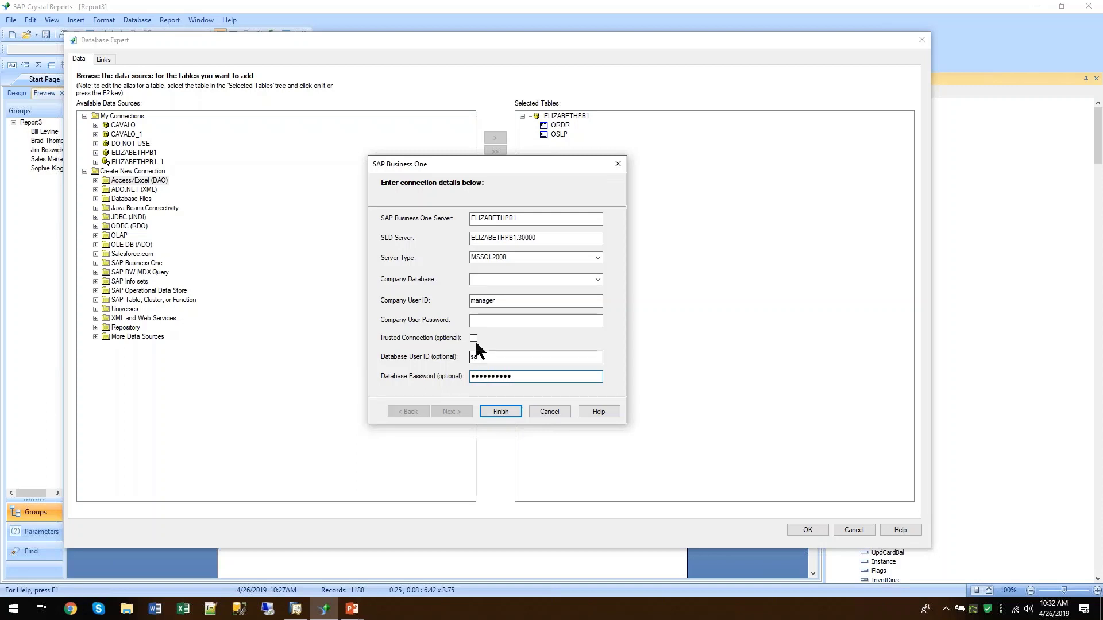
click(599, 279)
click(597, 279)
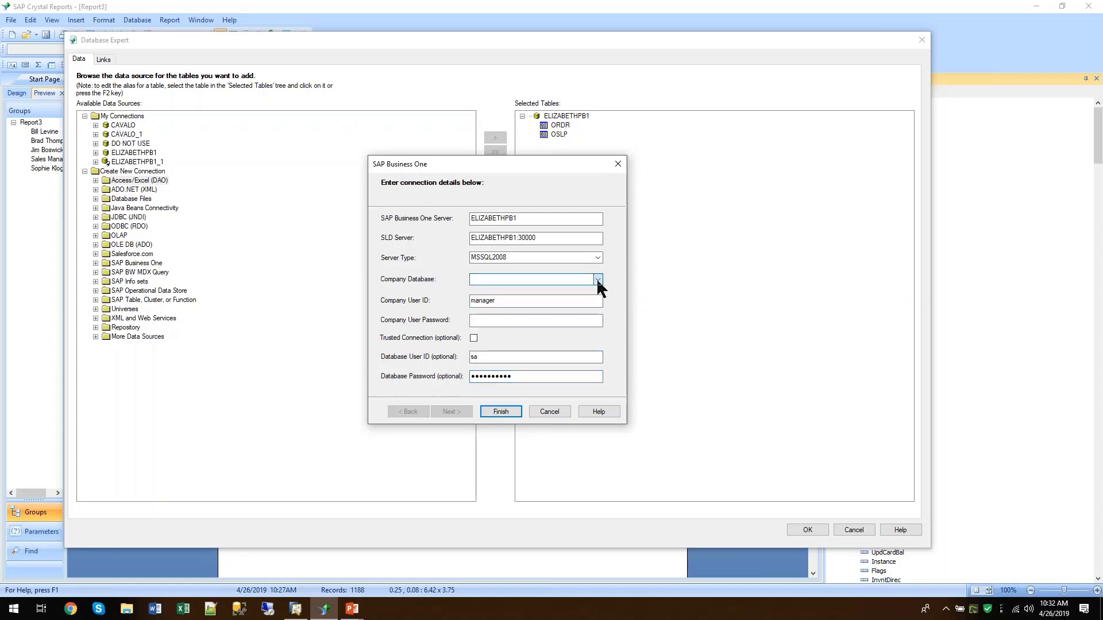
click(525, 319)
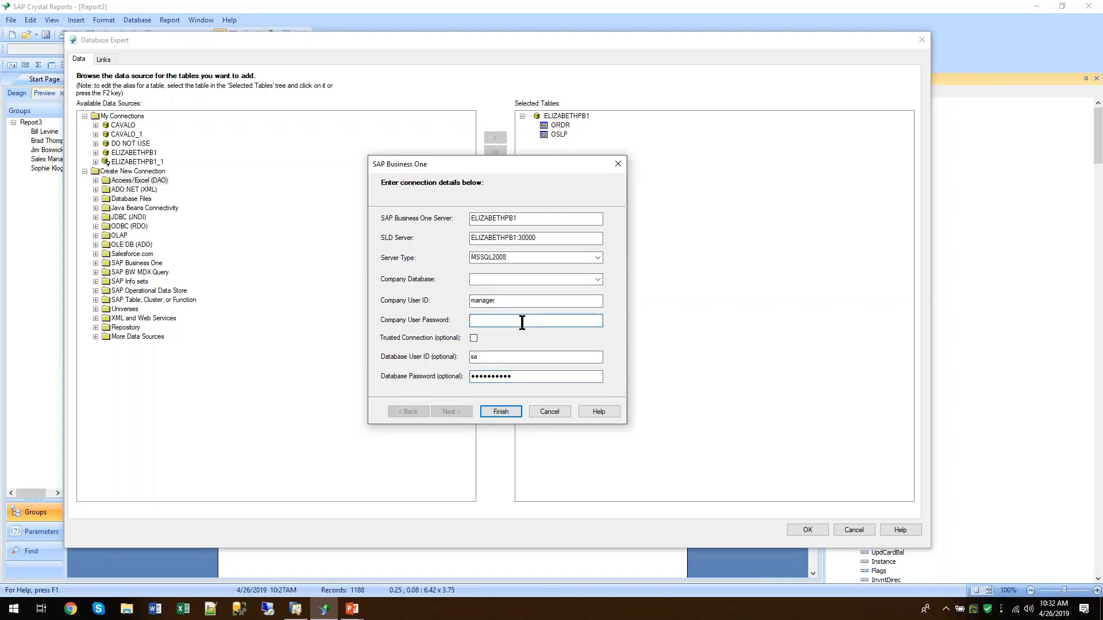
text(****)
click(598, 279)
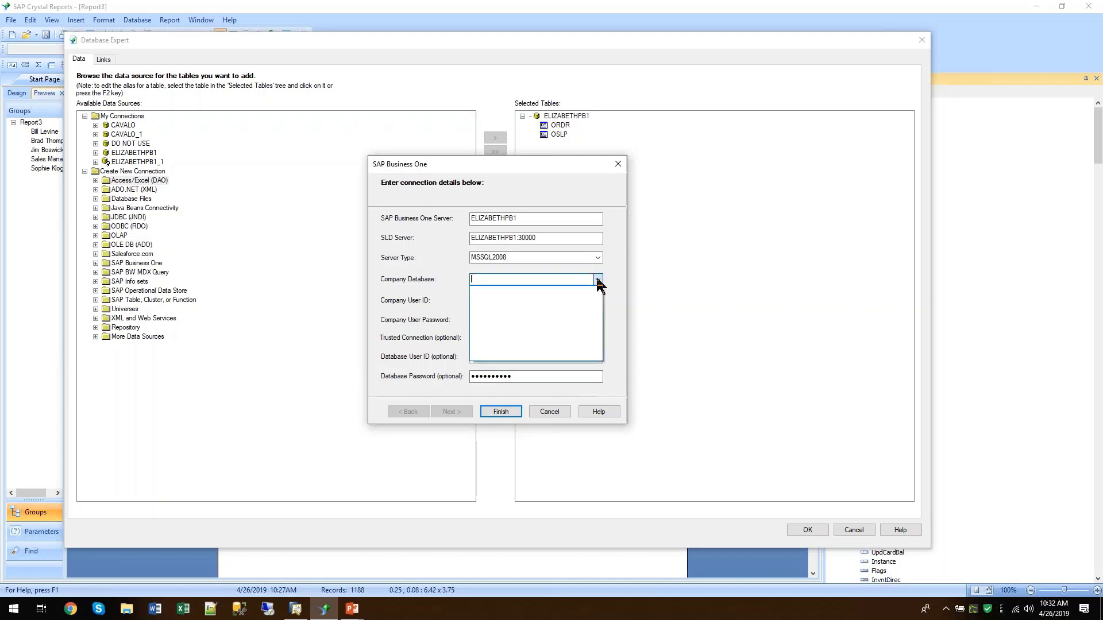
click(598, 279)
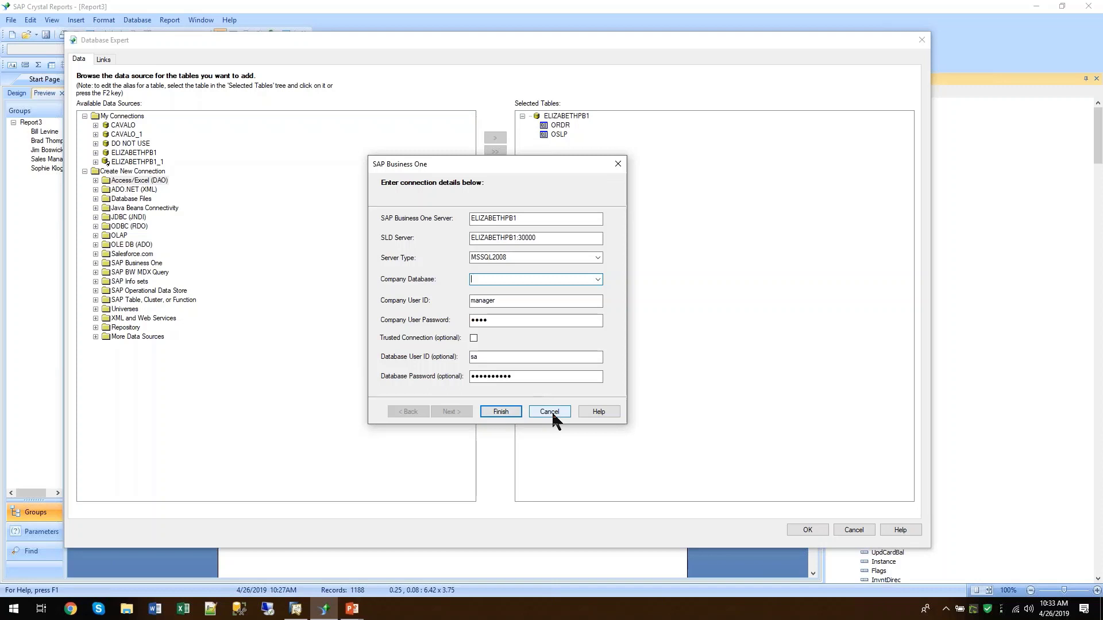
Try server types MSSQL2016 and MSSQL2017, still finding no company databases.
click(598, 258)
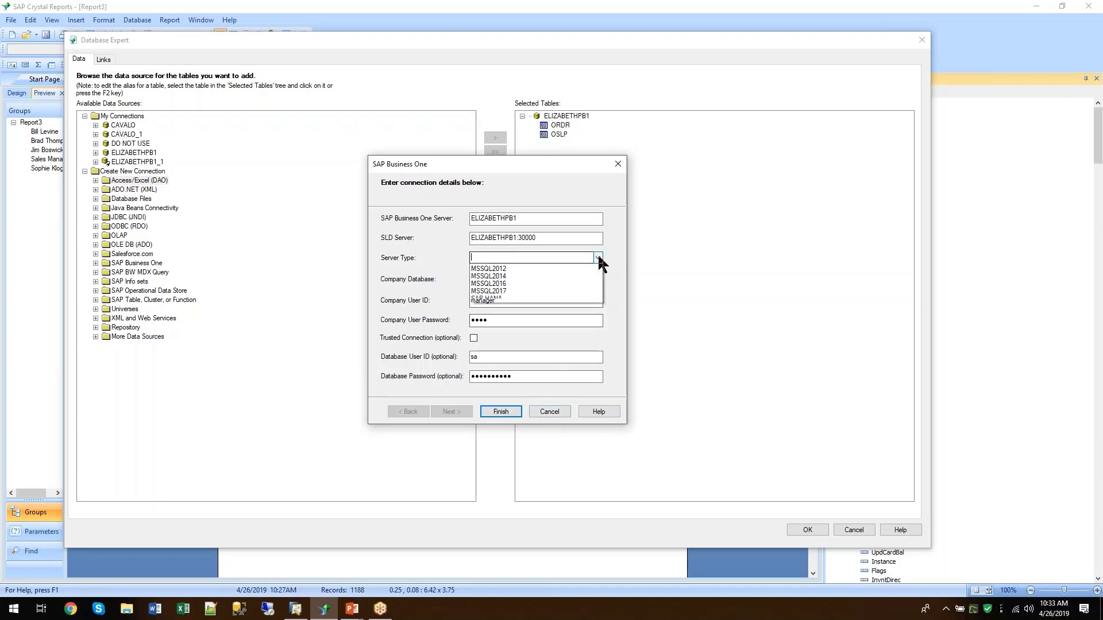
click(564, 290)
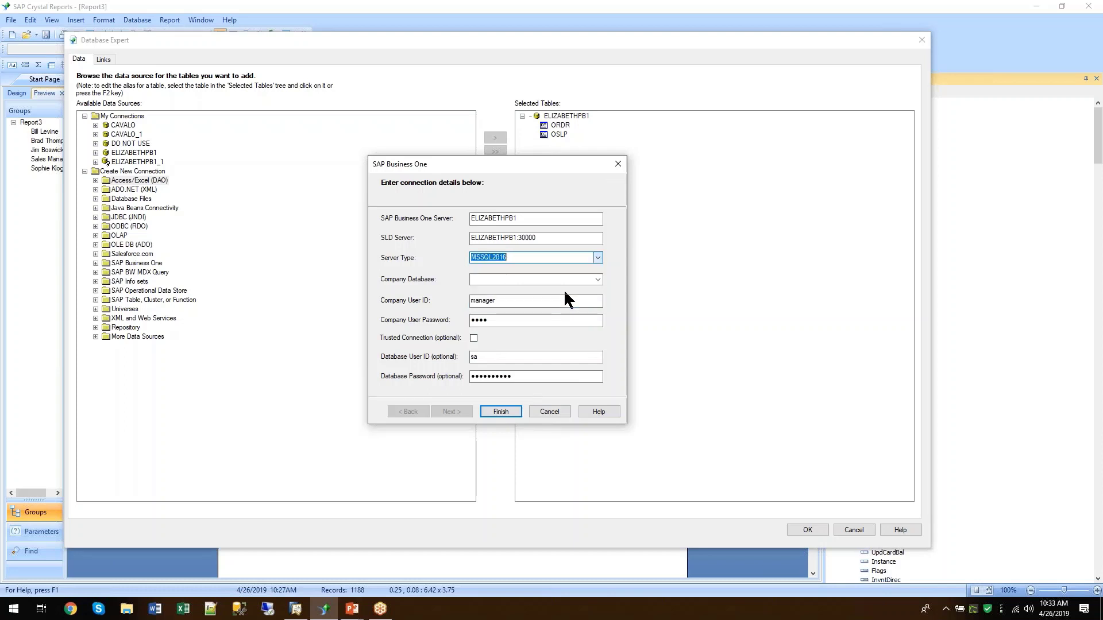
click(599, 280)
click(598, 279)
click(598, 257)
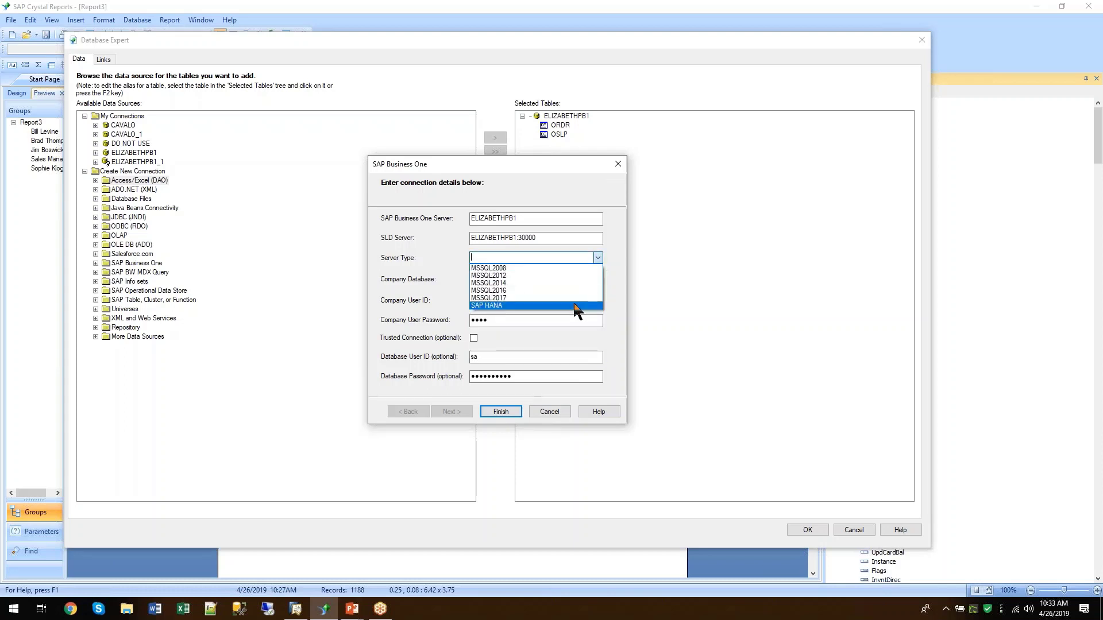
click(596, 298)
click(598, 279)
click(598, 279)
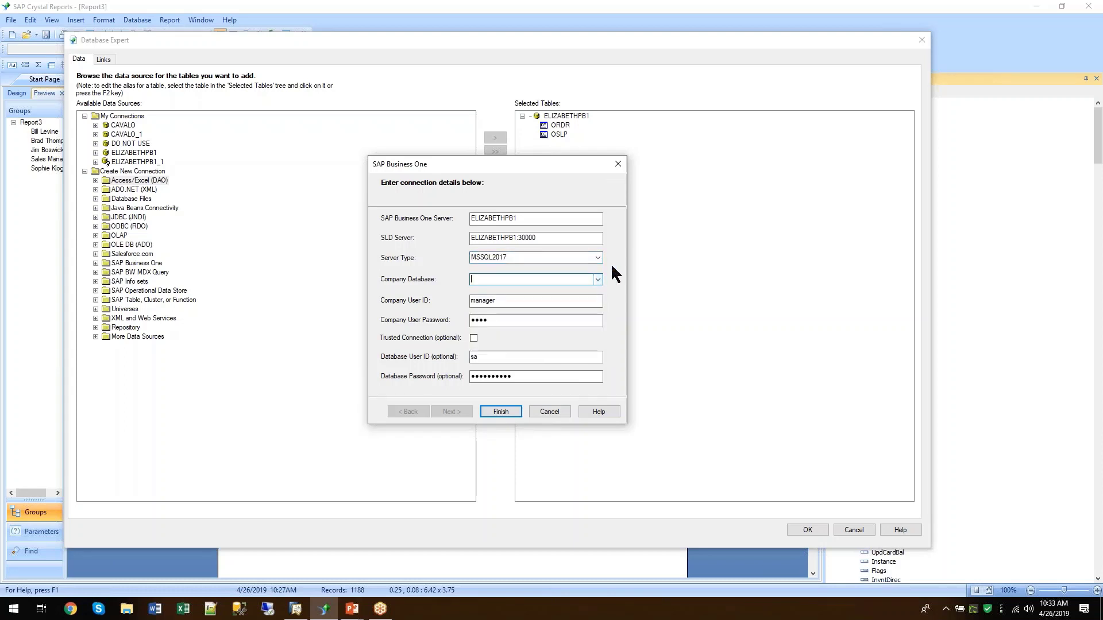
Cancel the connection dialog and Database Expert, then switch to SAP Business One.
click(557, 409)
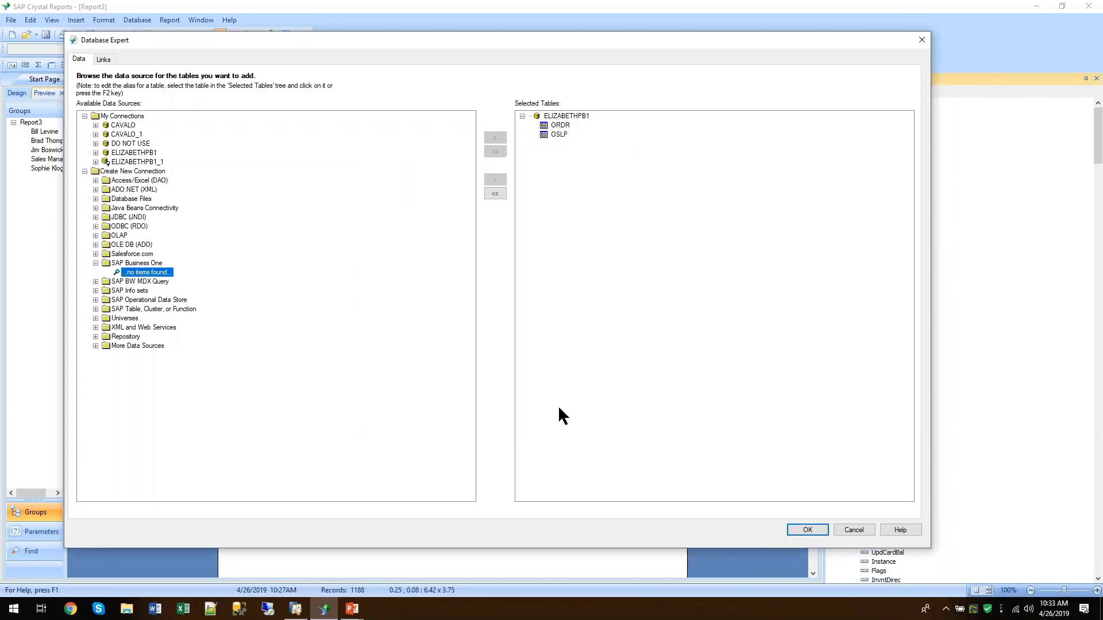
click(854, 530)
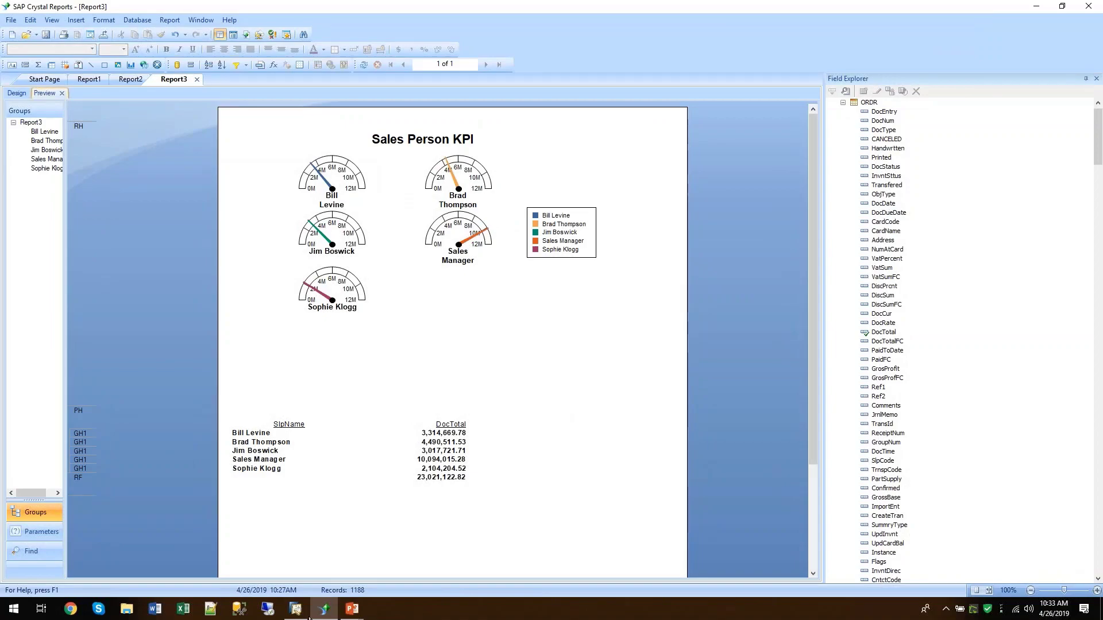
click(296, 610)
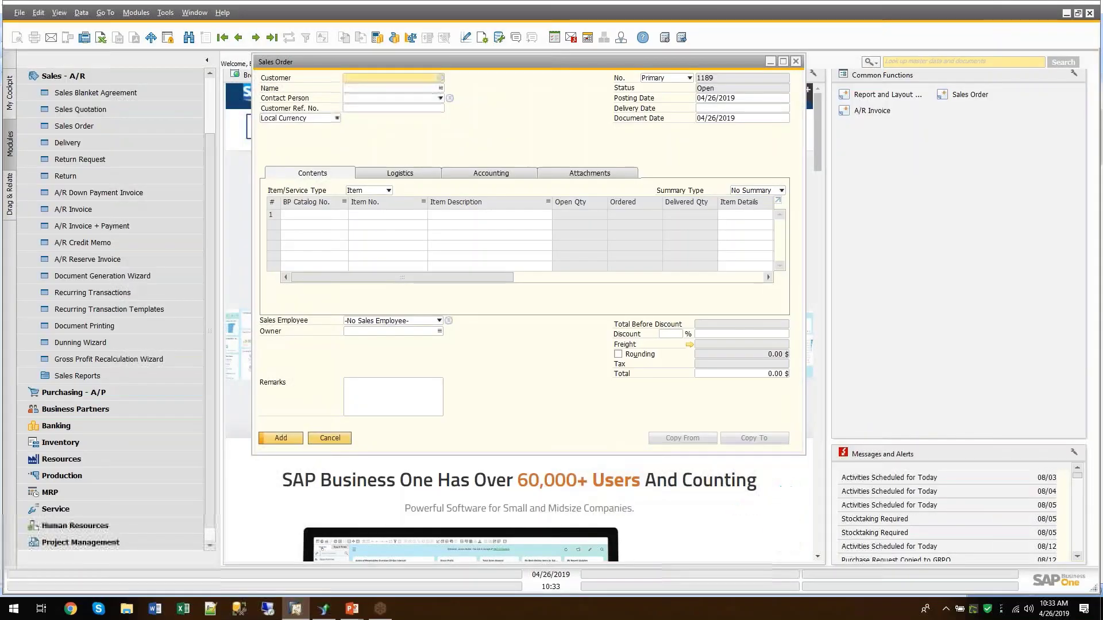
Cancel the blank Sales Order, collapse Sales - A/R, and open the Report and Layout Manager.
click(339, 439)
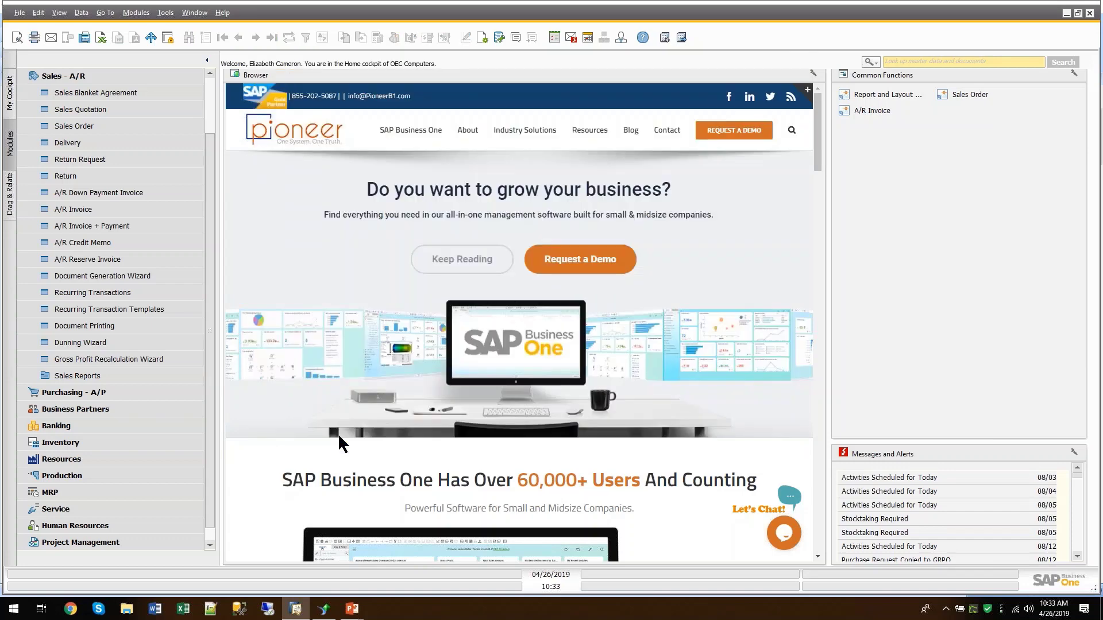
click(147, 73)
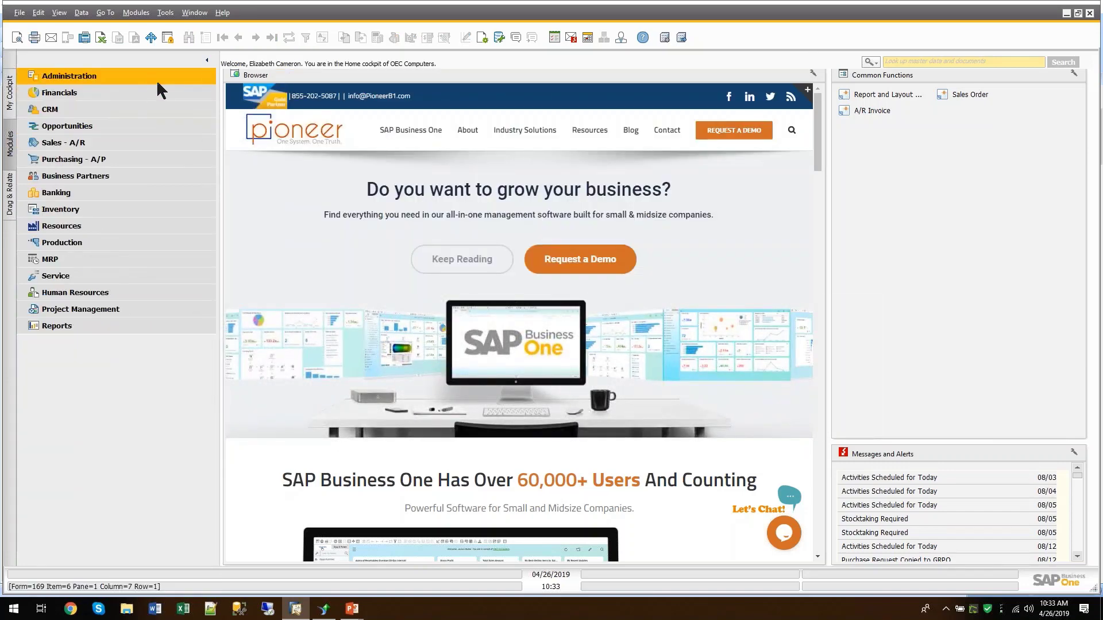
click(873, 63)
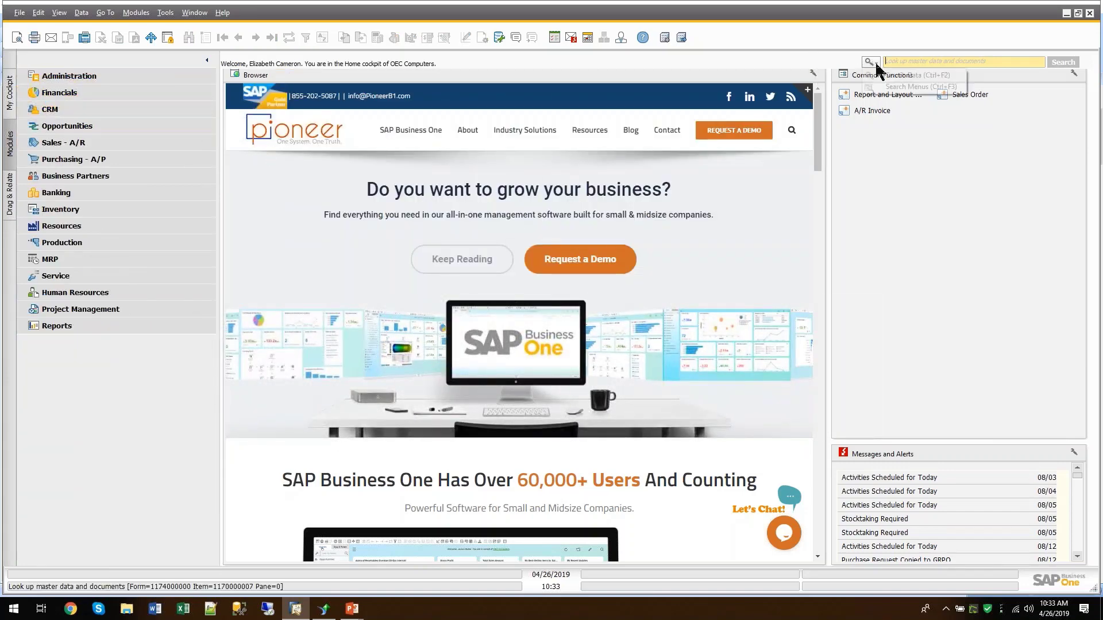
click(913, 75)
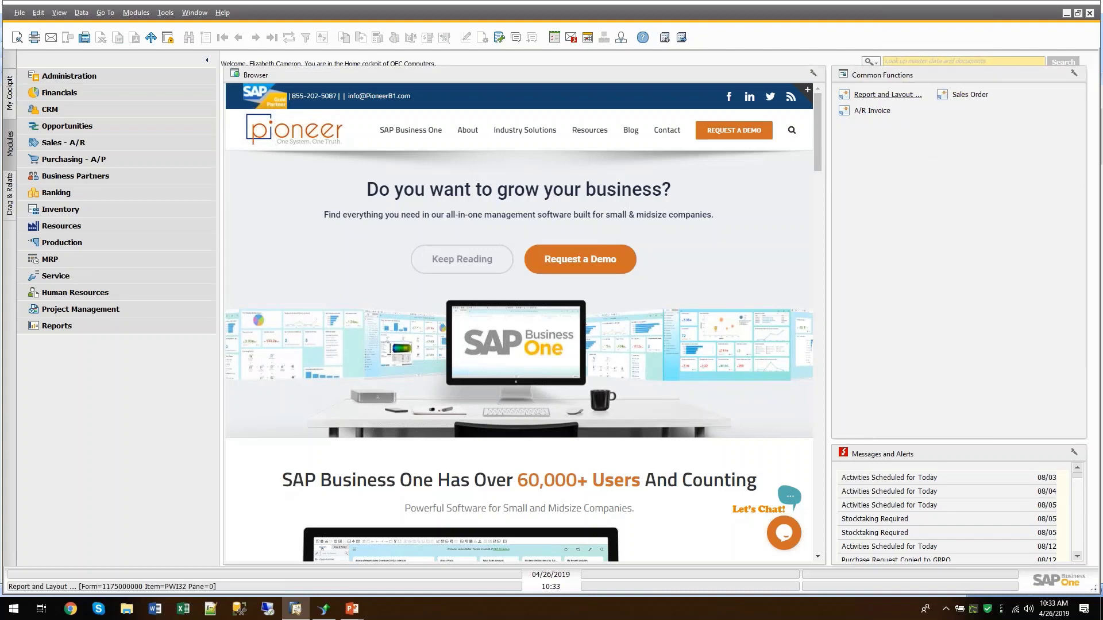
click(893, 94)
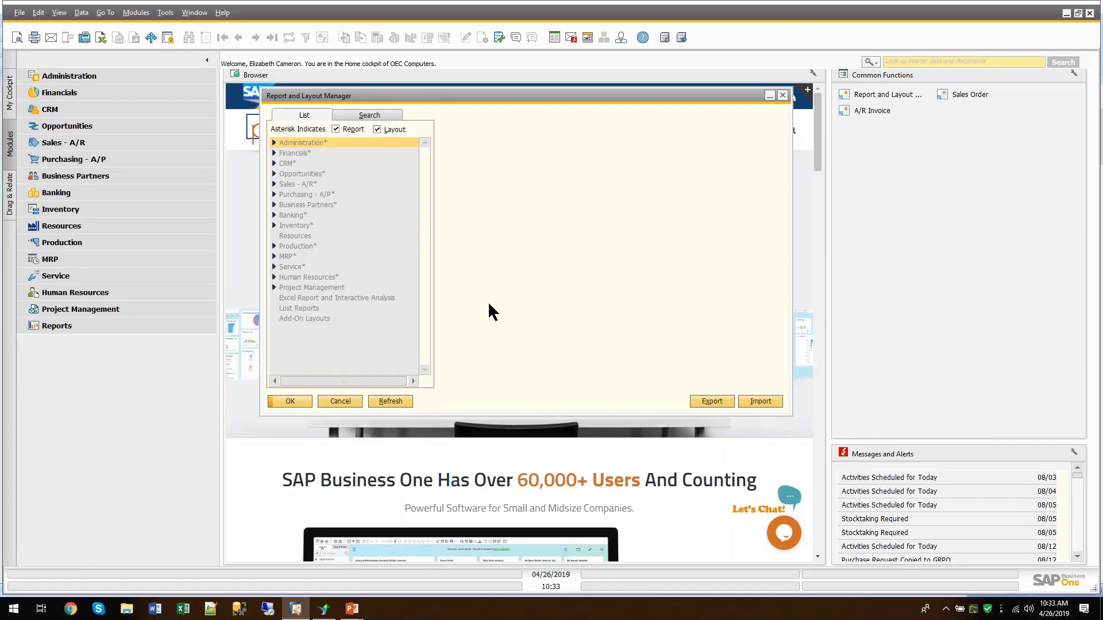
Review the Sales - A/R > Sales Order > Order (Items) layouts, then close the manager and return to Crystal Reports.
click(760, 401)
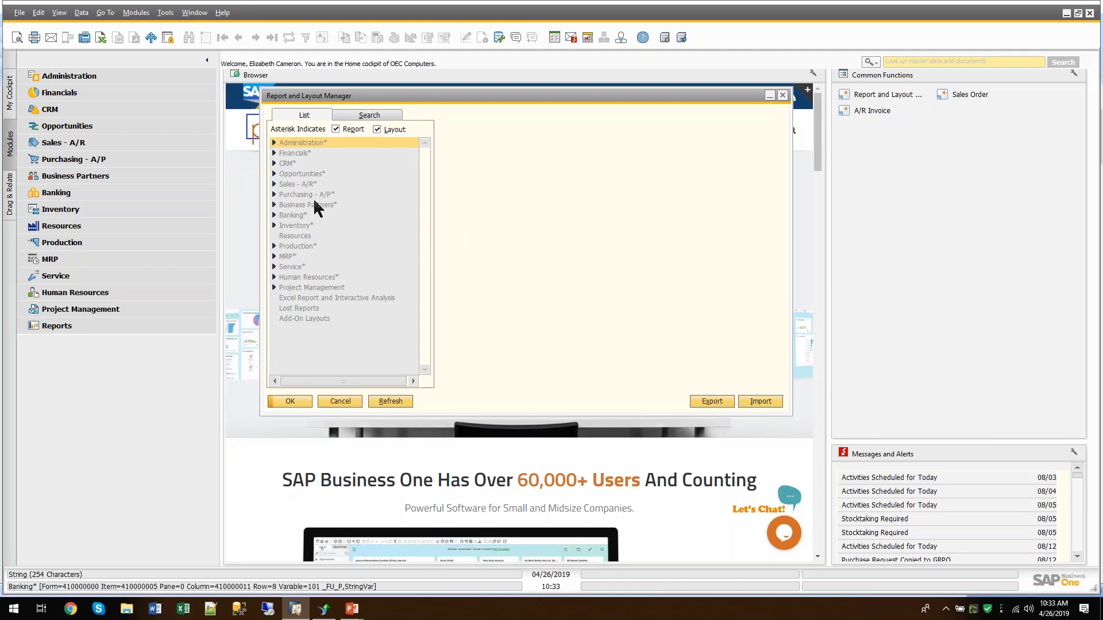
click(274, 184)
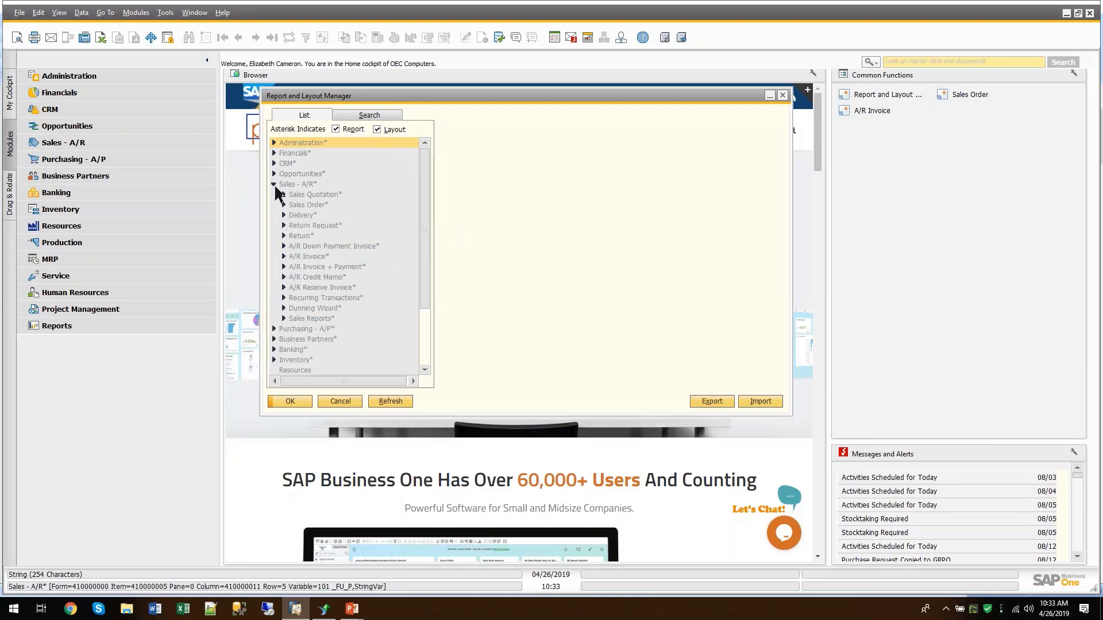
click(284, 205)
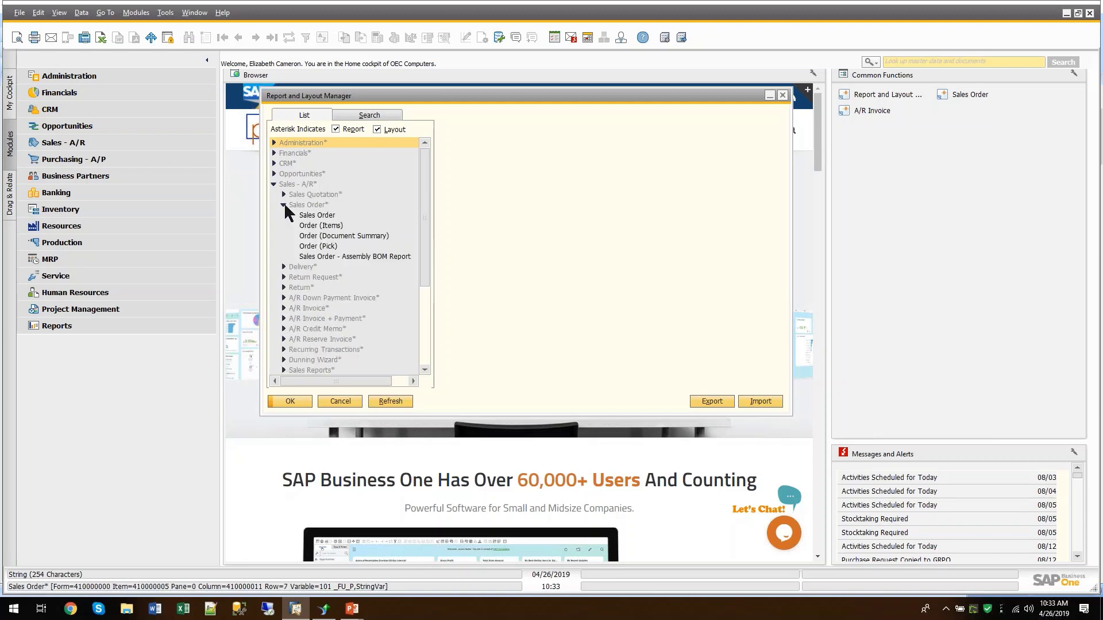
click(336, 226)
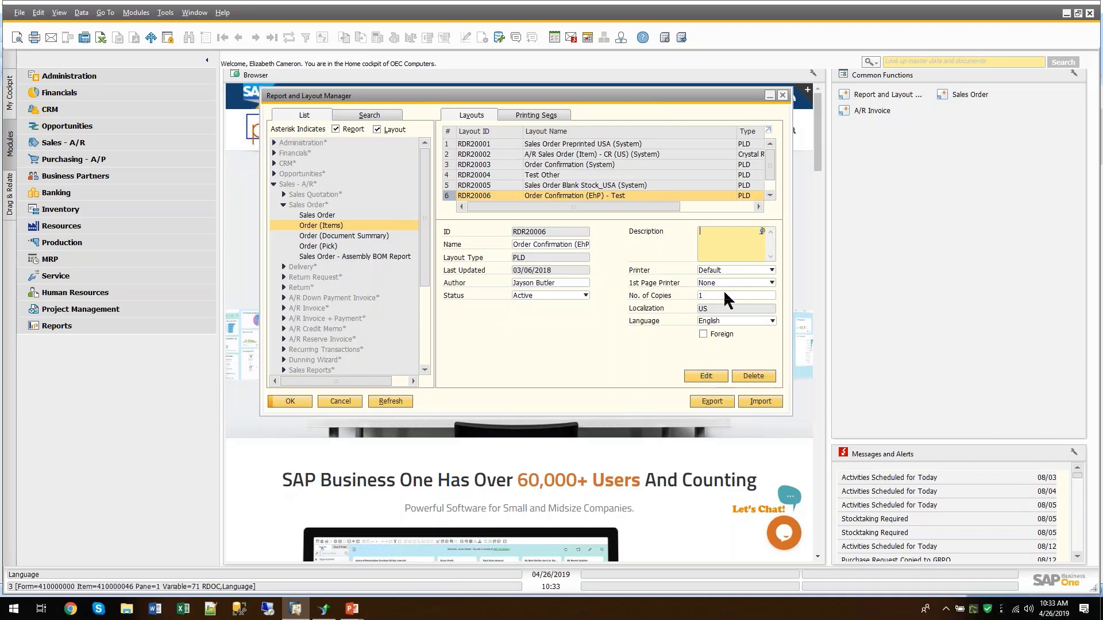
click(770, 195)
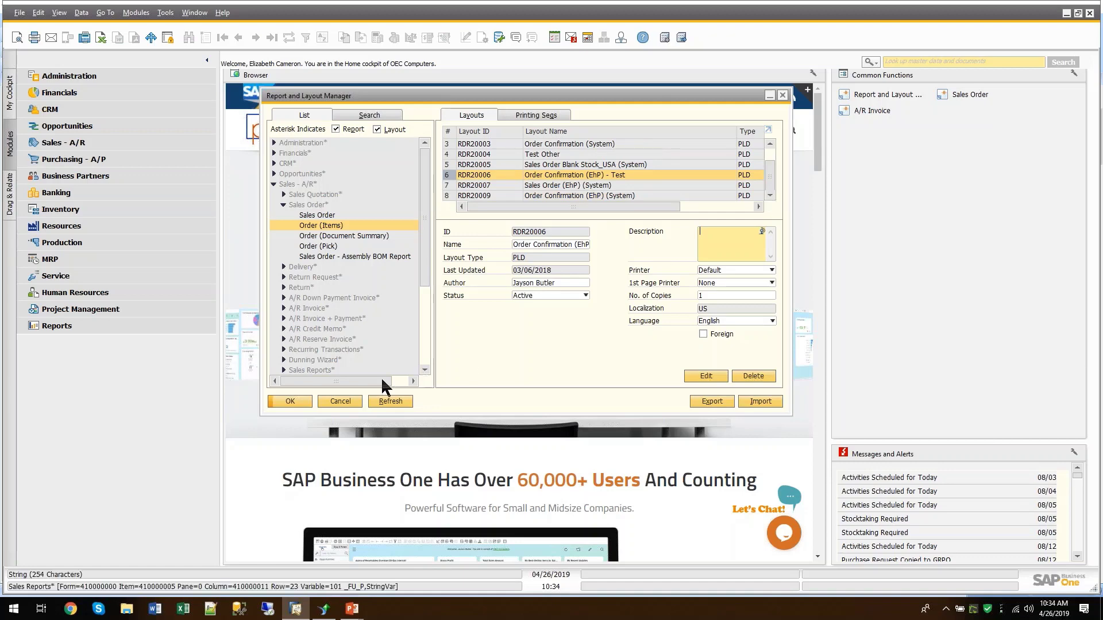
click(347, 400)
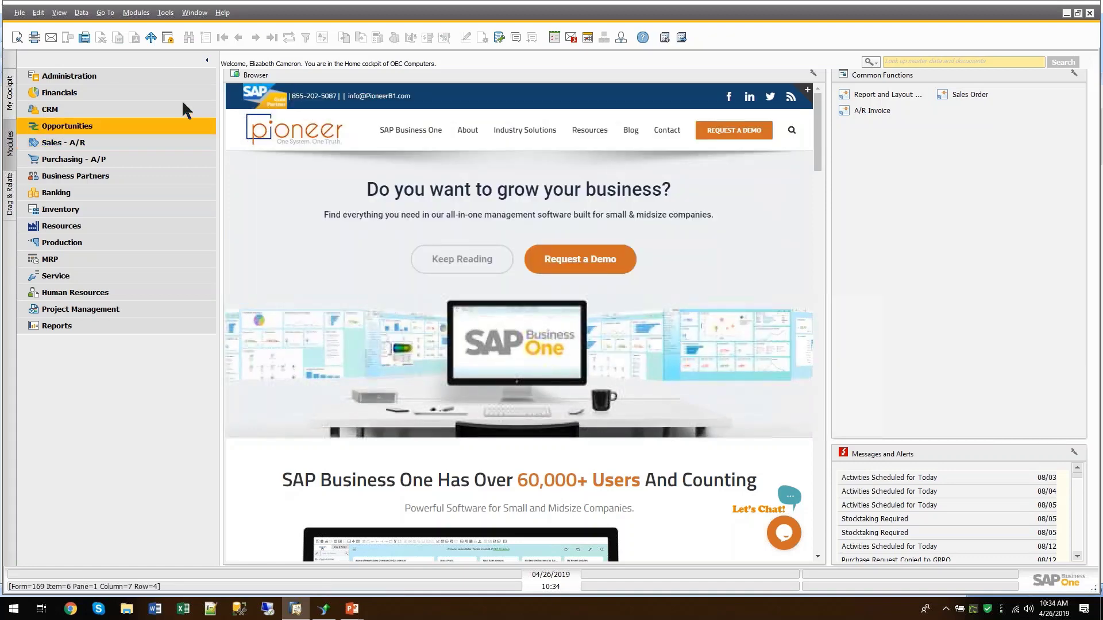
click(165, 13)
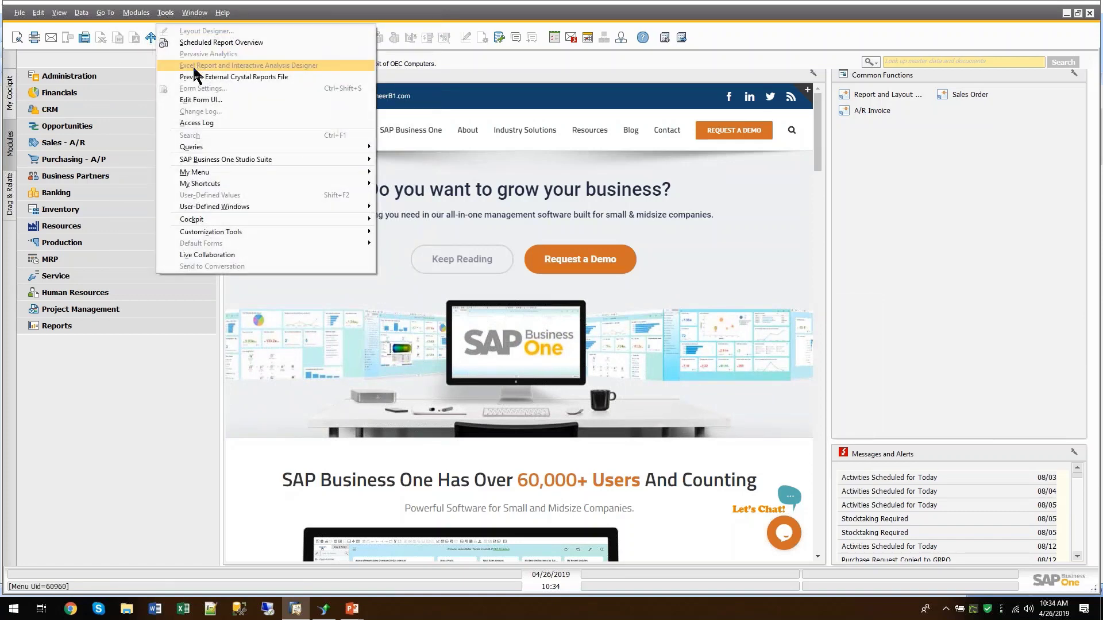
click(325, 610)
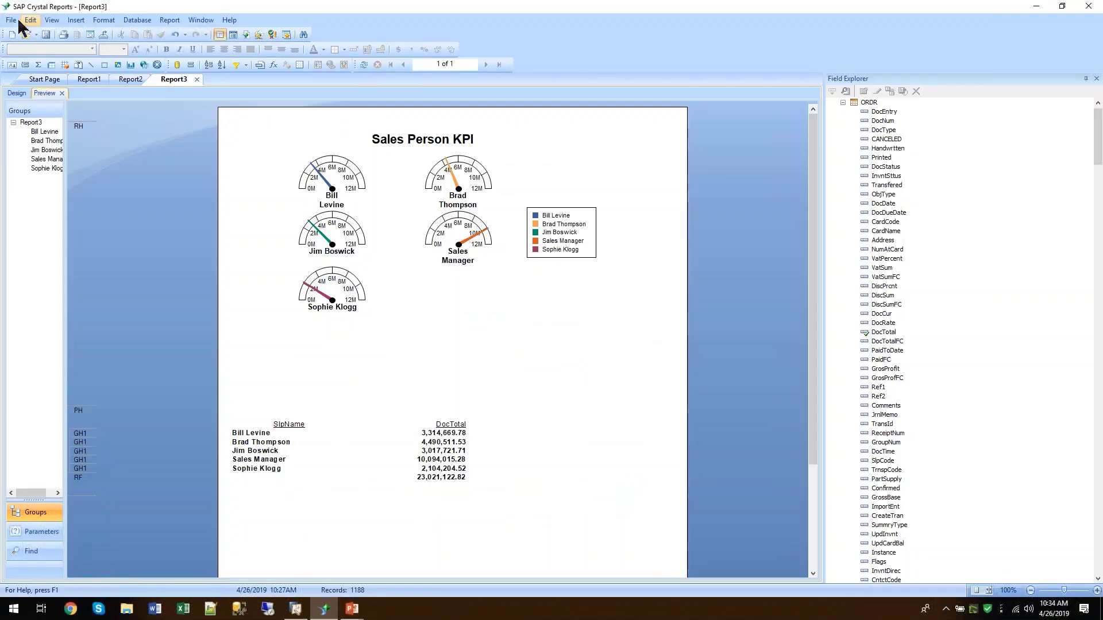
Save the report as Report3.rpt on the Desktop and switch back to SAP Business One.
click(12, 20)
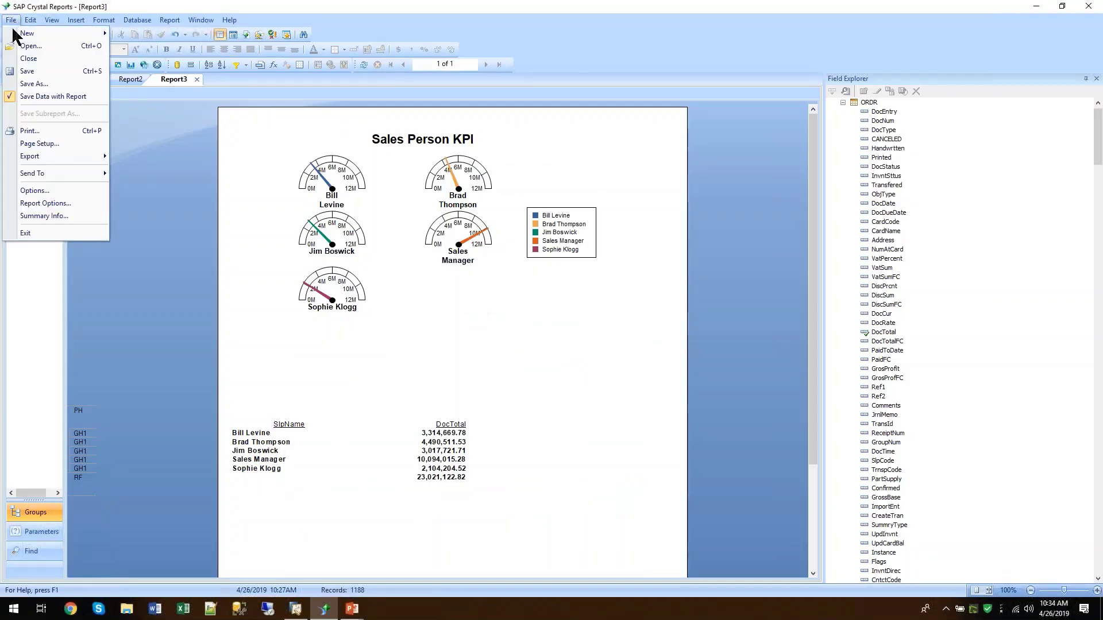
click(25, 86)
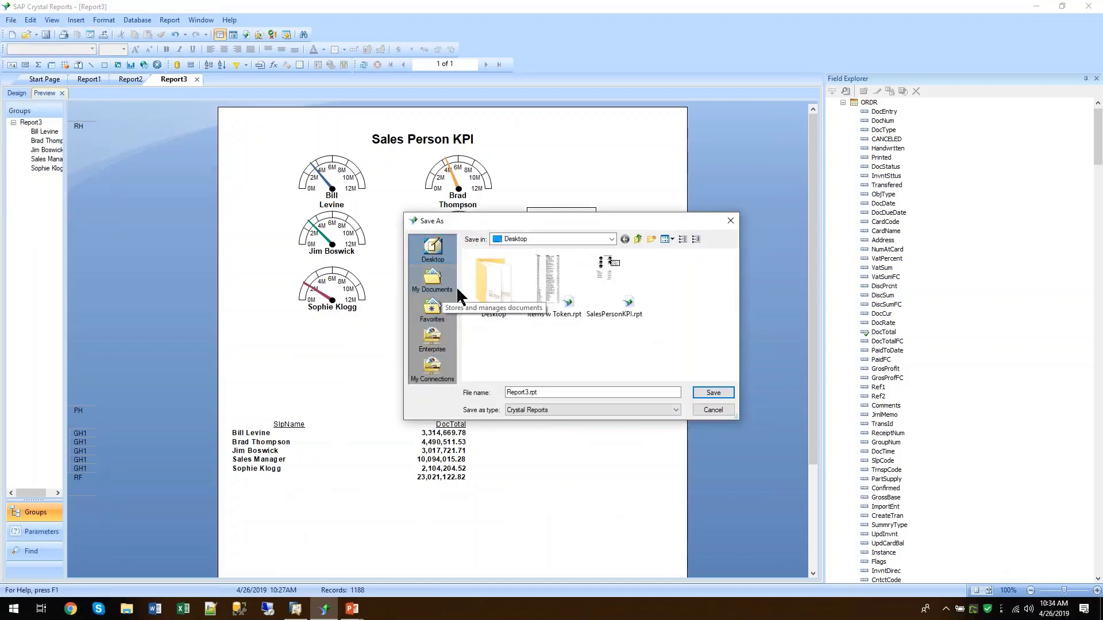
click(432, 248)
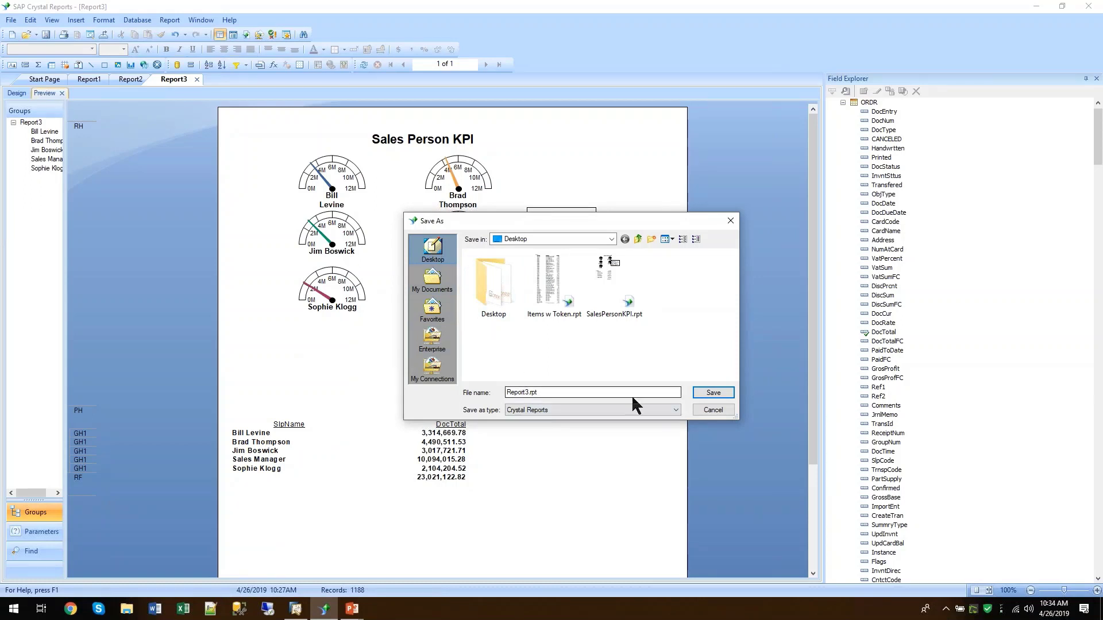
click(718, 395)
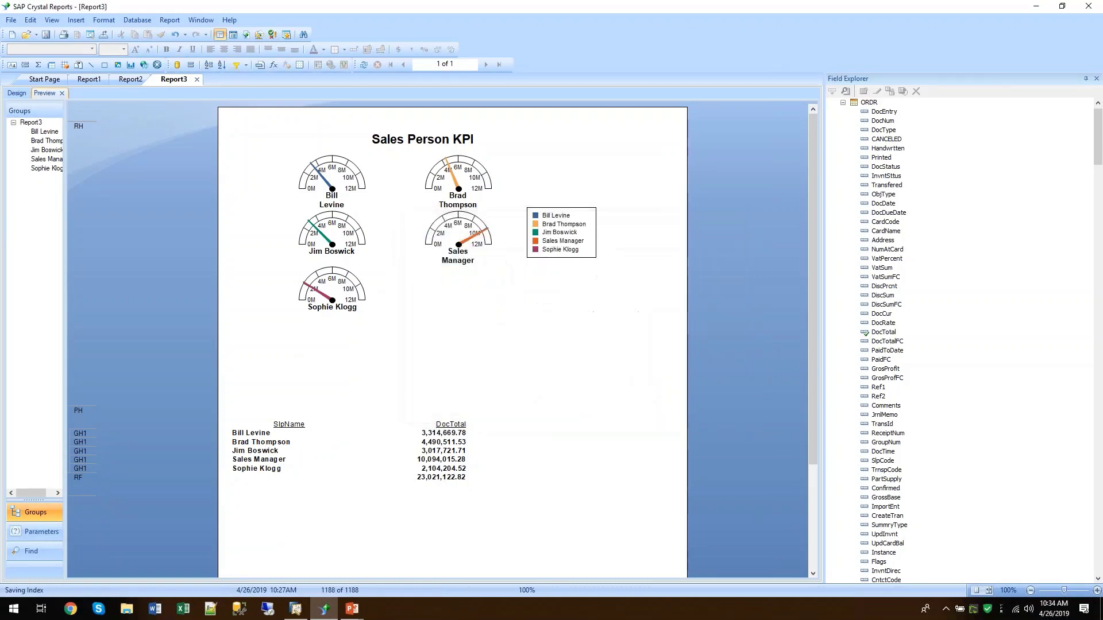
click(325, 611)
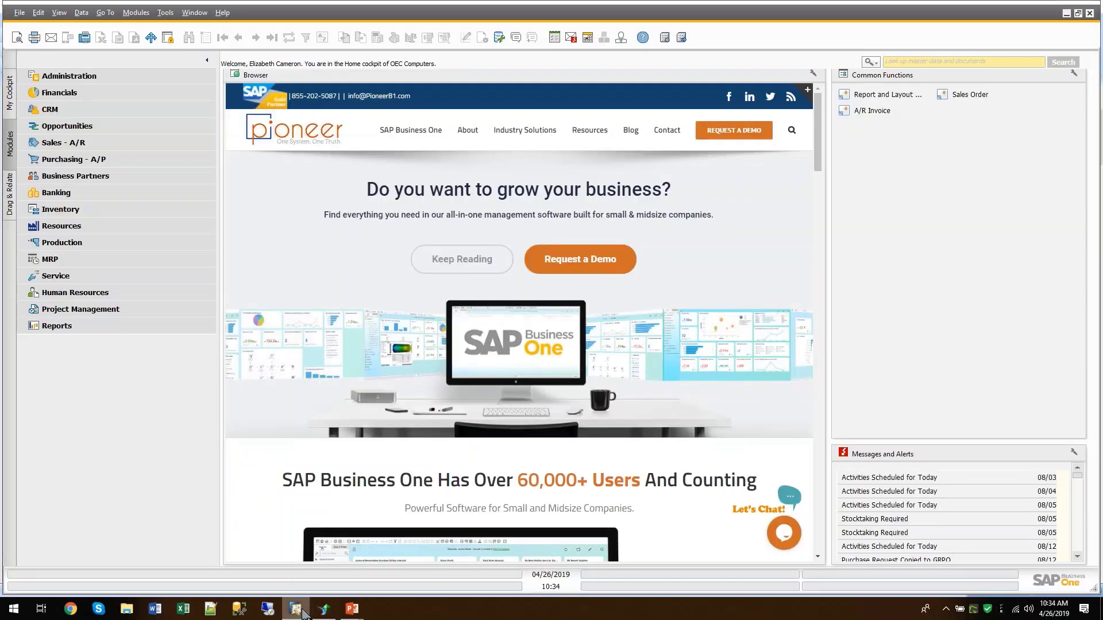
click(166, 12)
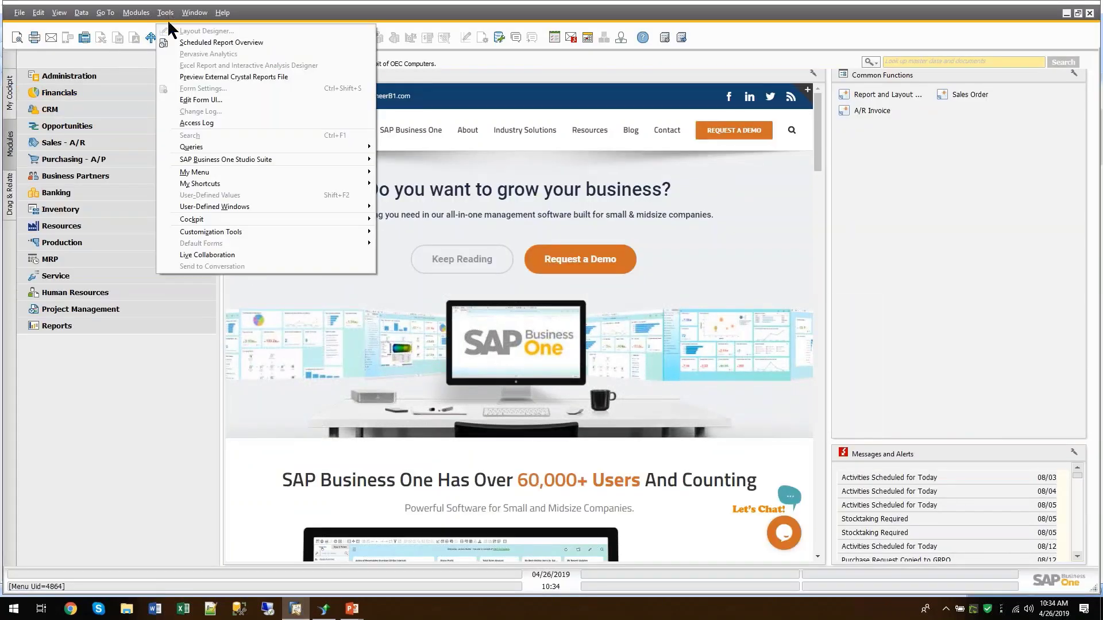
click(202, 76)
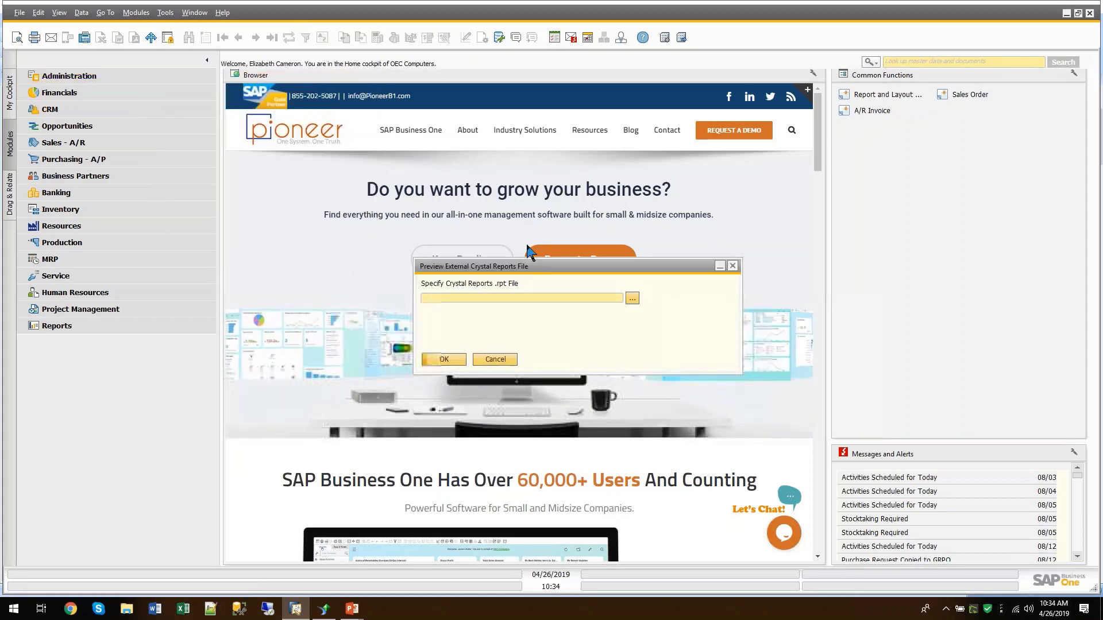
click(632, 299)
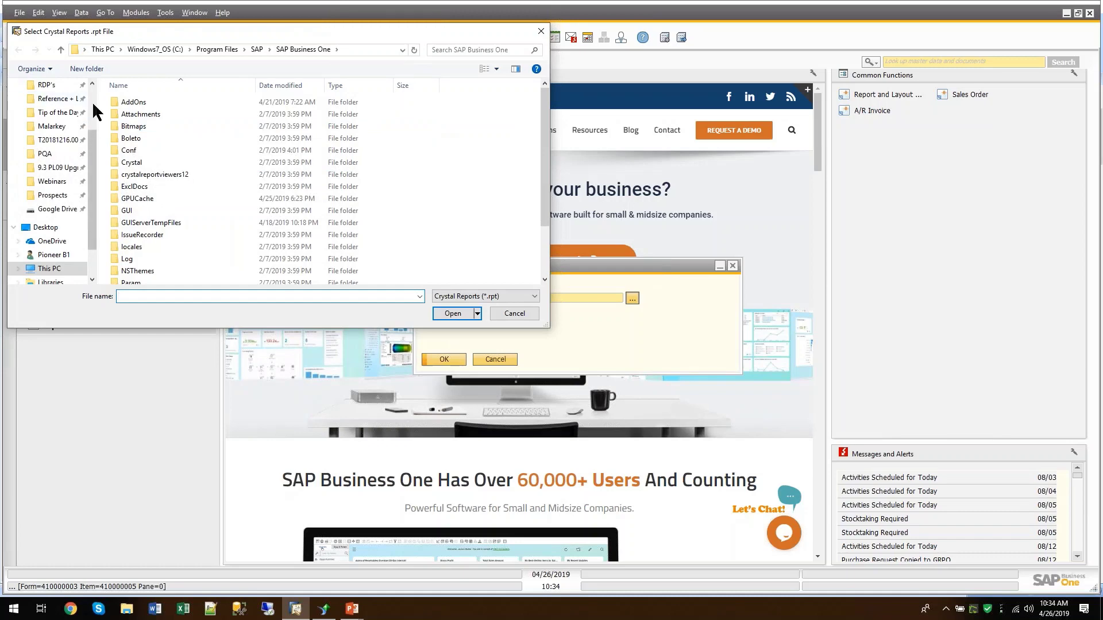
scroll(92, 115, up, 2)
click(65, 104)
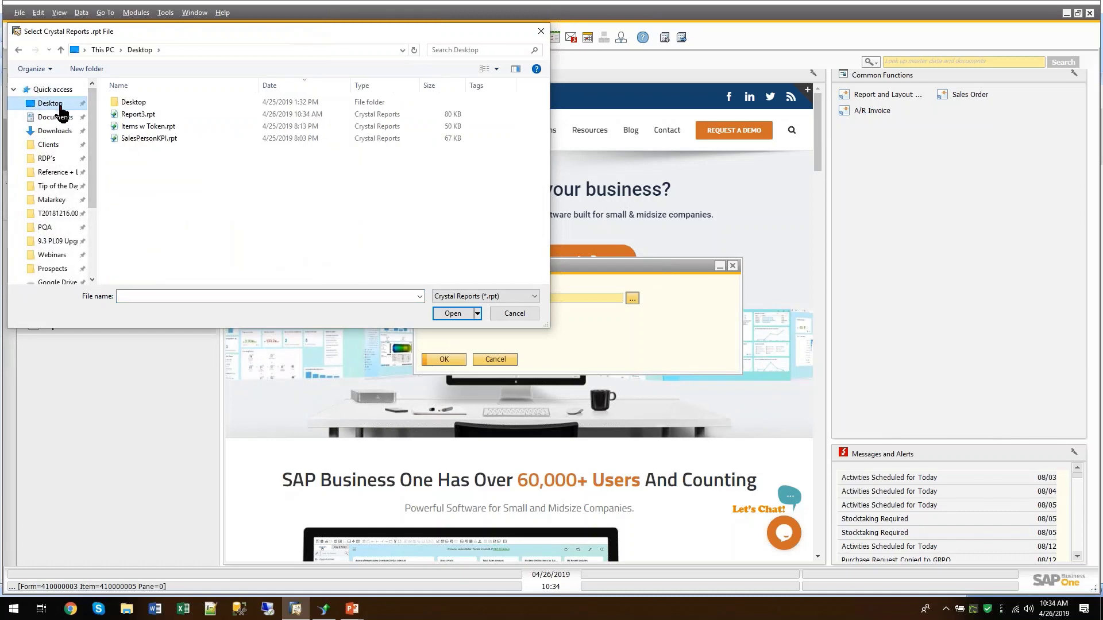
double_click(150, 115)
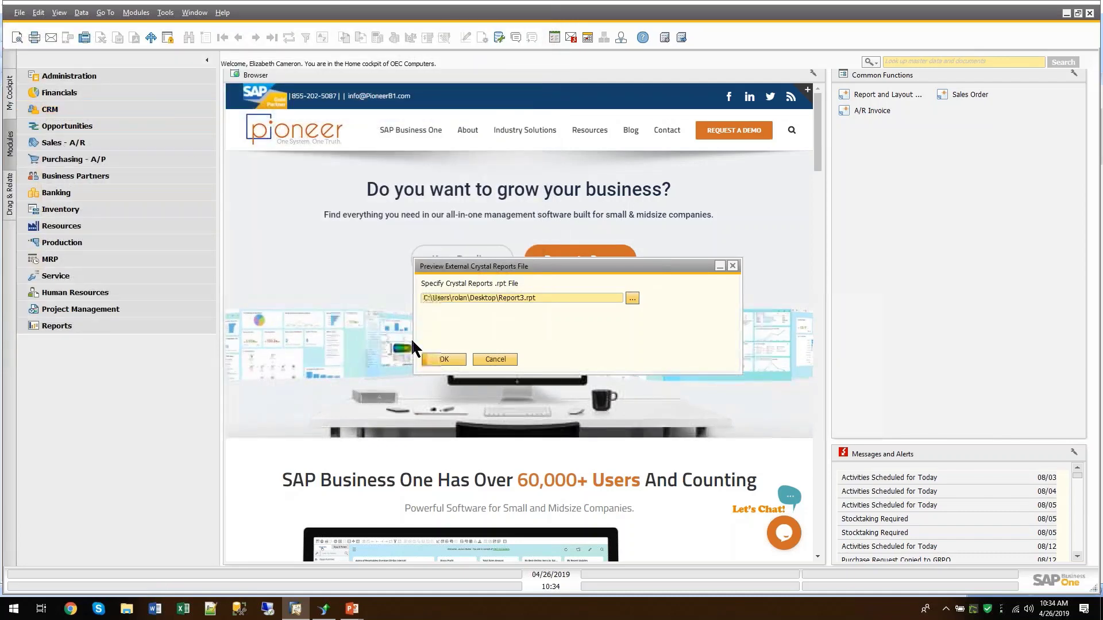
click(443, 361)
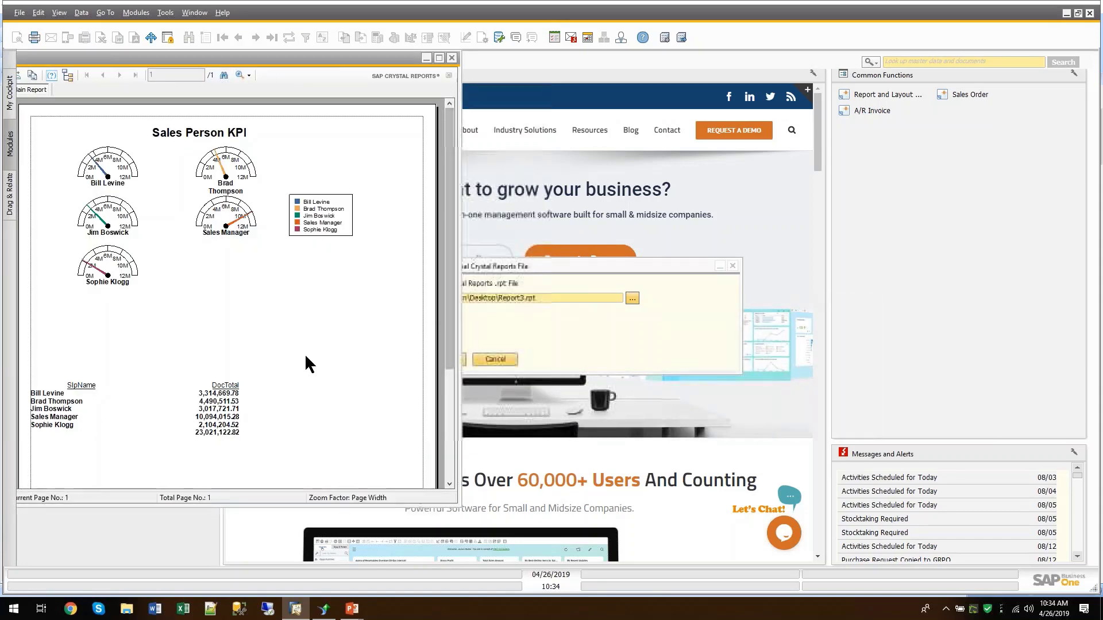
double_click(63, 394)
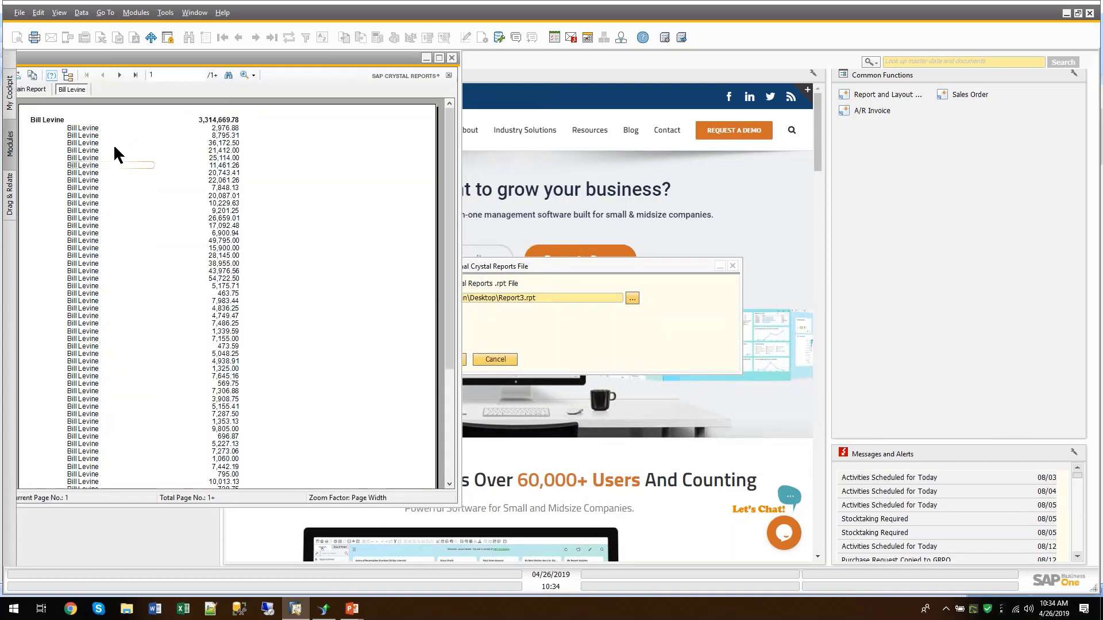
click(451, 58)
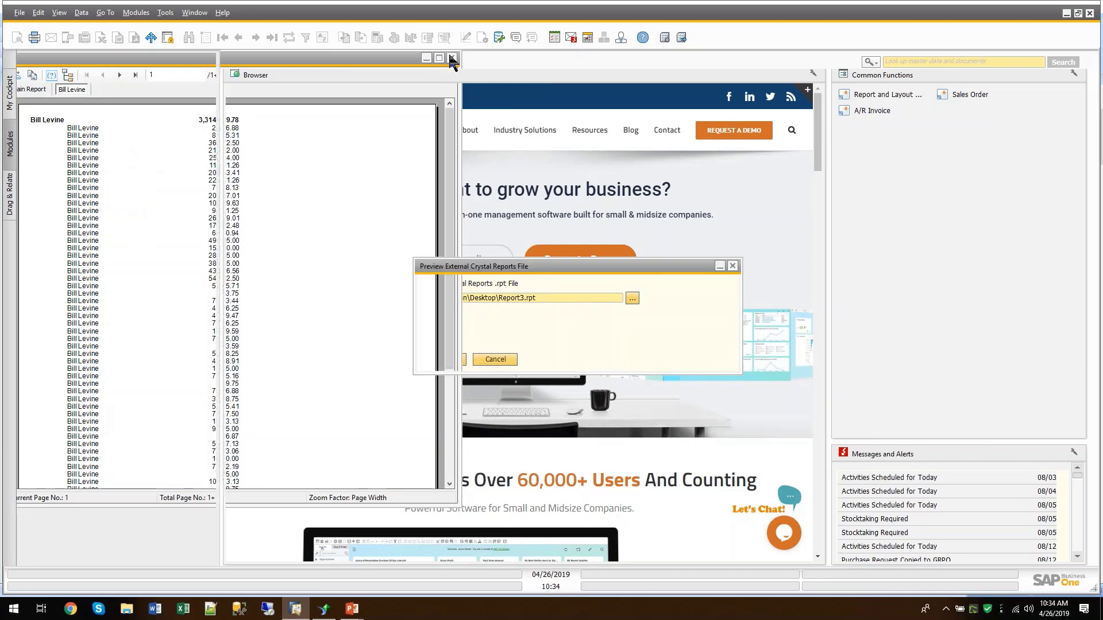
click(509, 361)
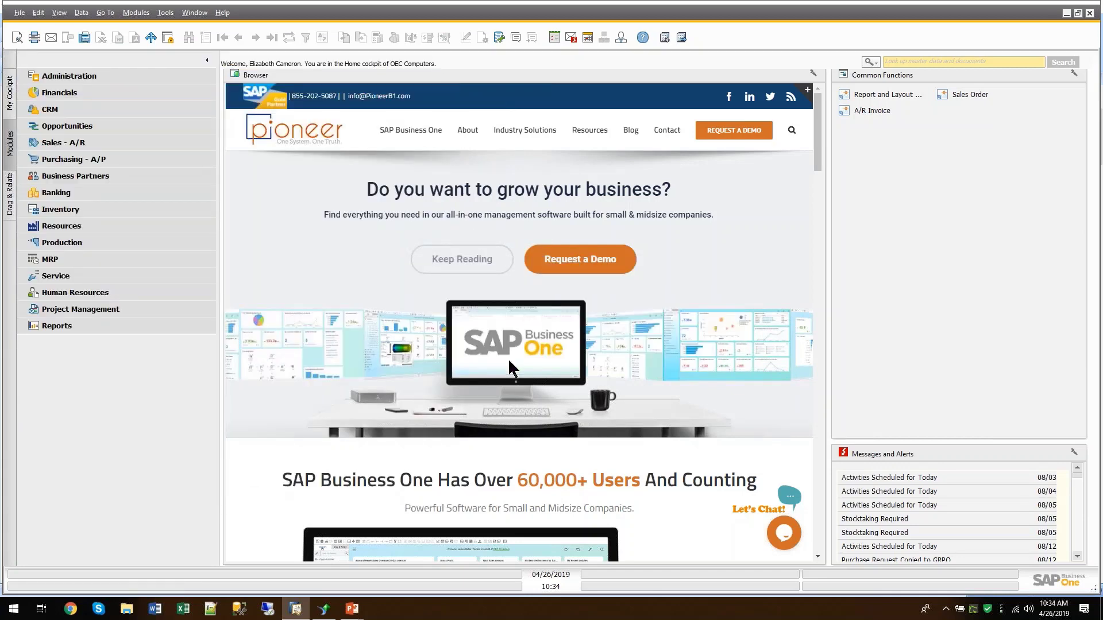
Start a report import in the Report and Layout Manager, selecting Desktop\Report3.rpt.
click(885, 94)
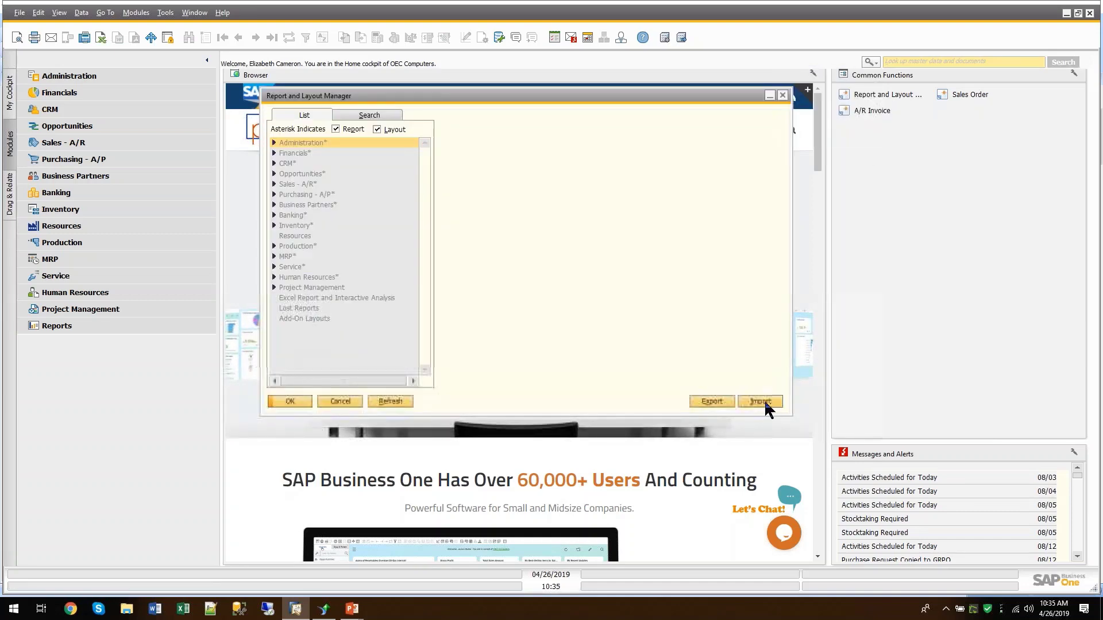
click(765, 403)
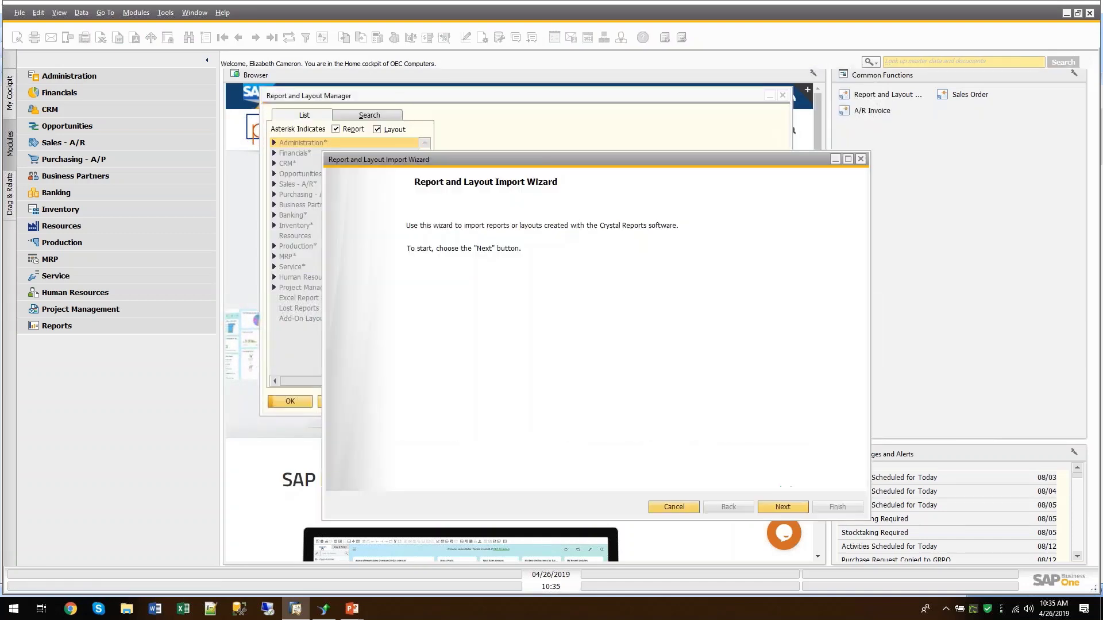
click(784, 506)
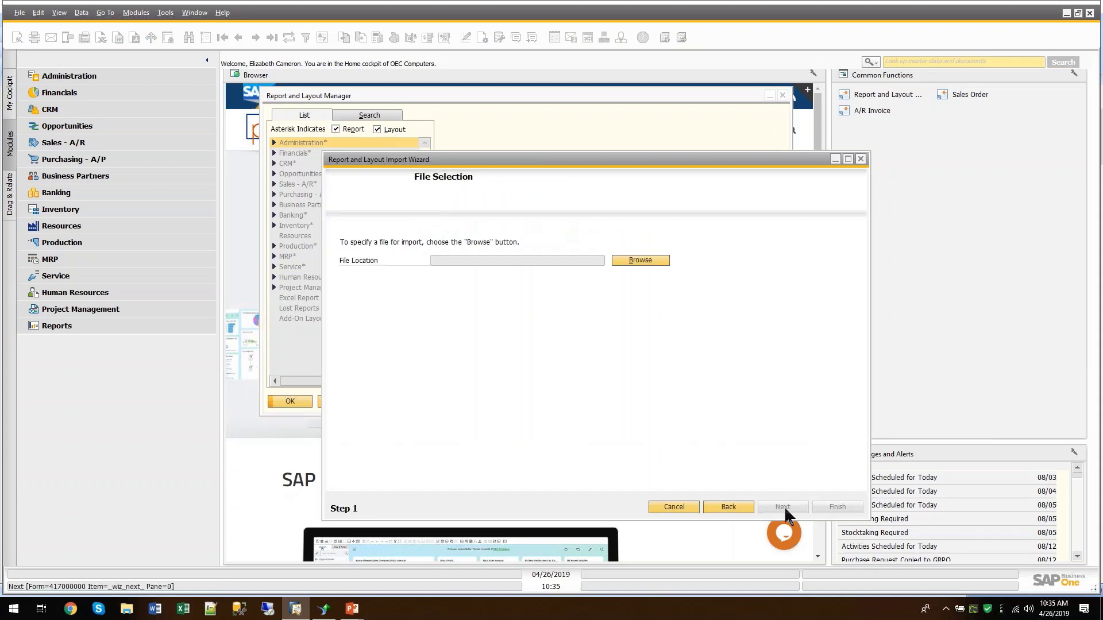
click(643, 260)
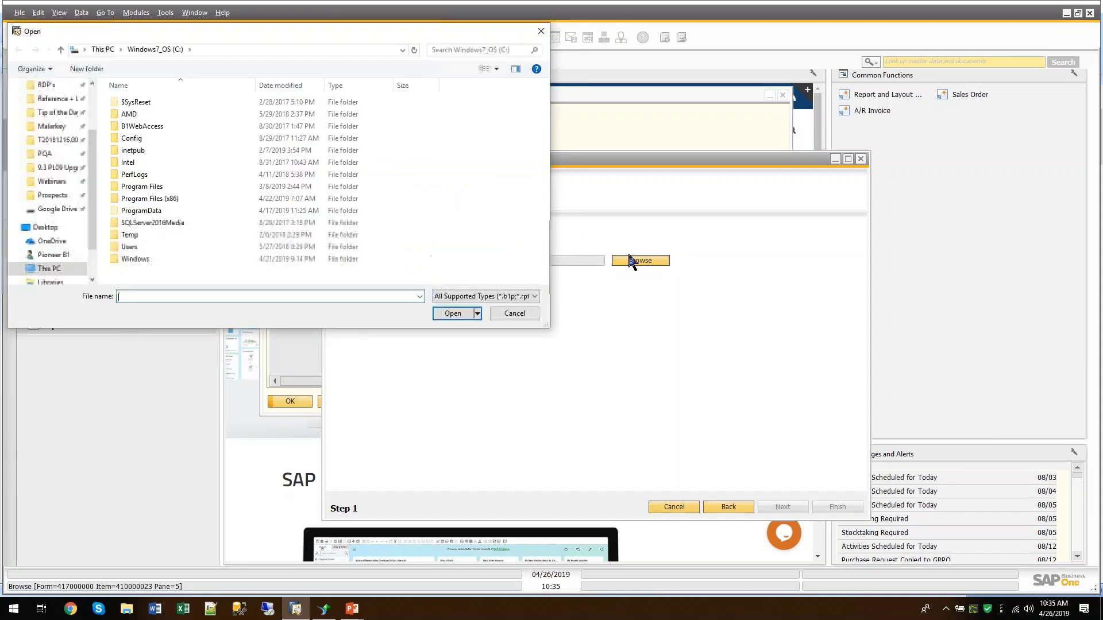
scroll(67, 132, up, 3)
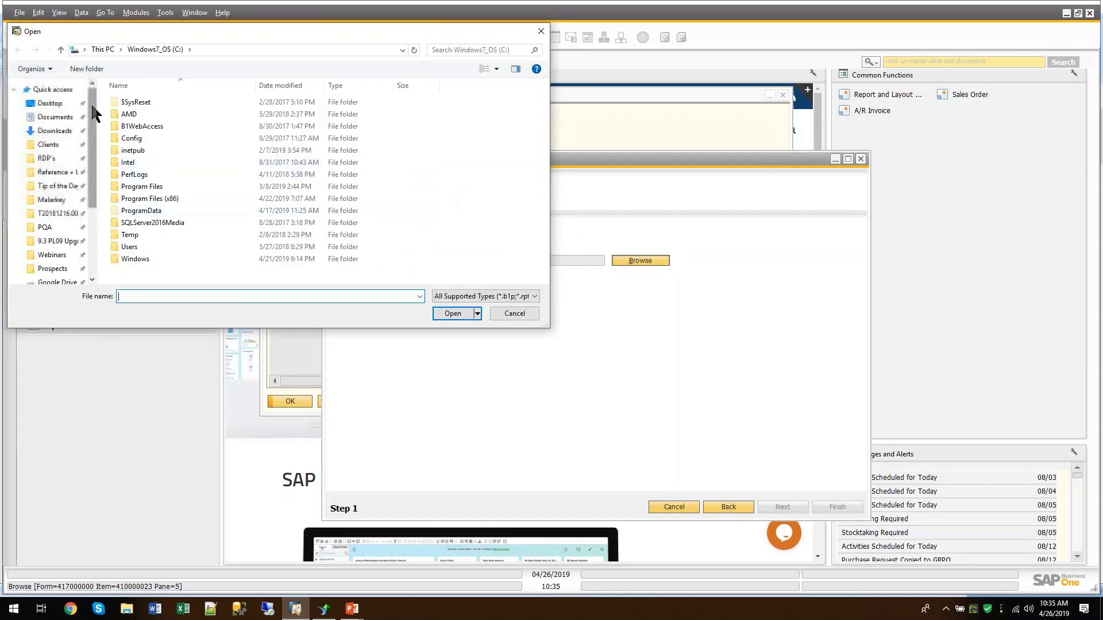
click(57, 104)
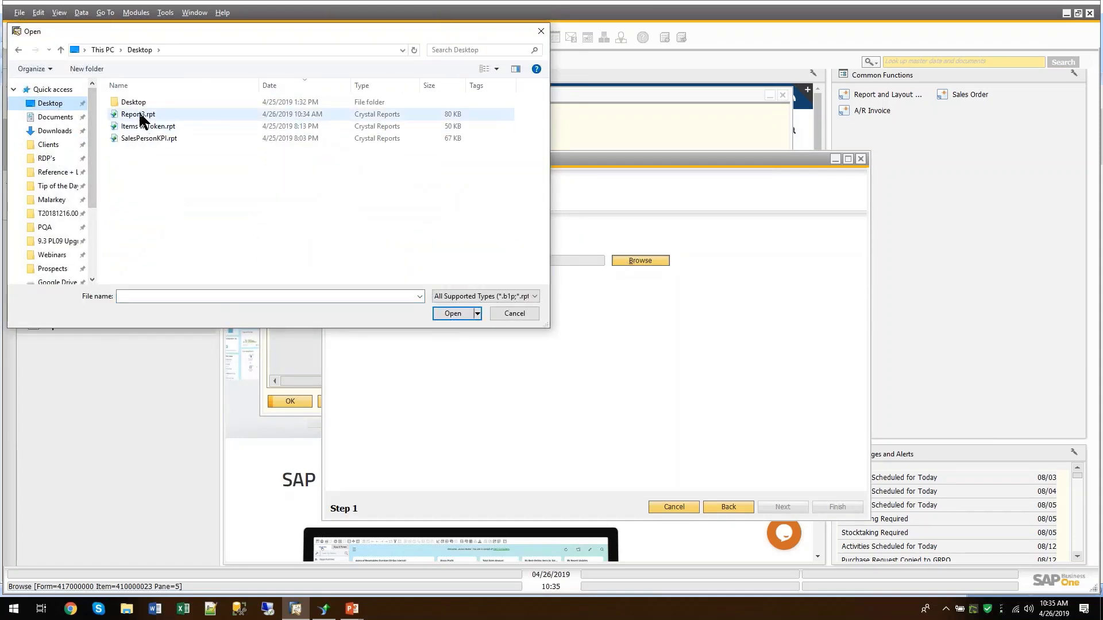
click(141, 115)
click(457, 315)
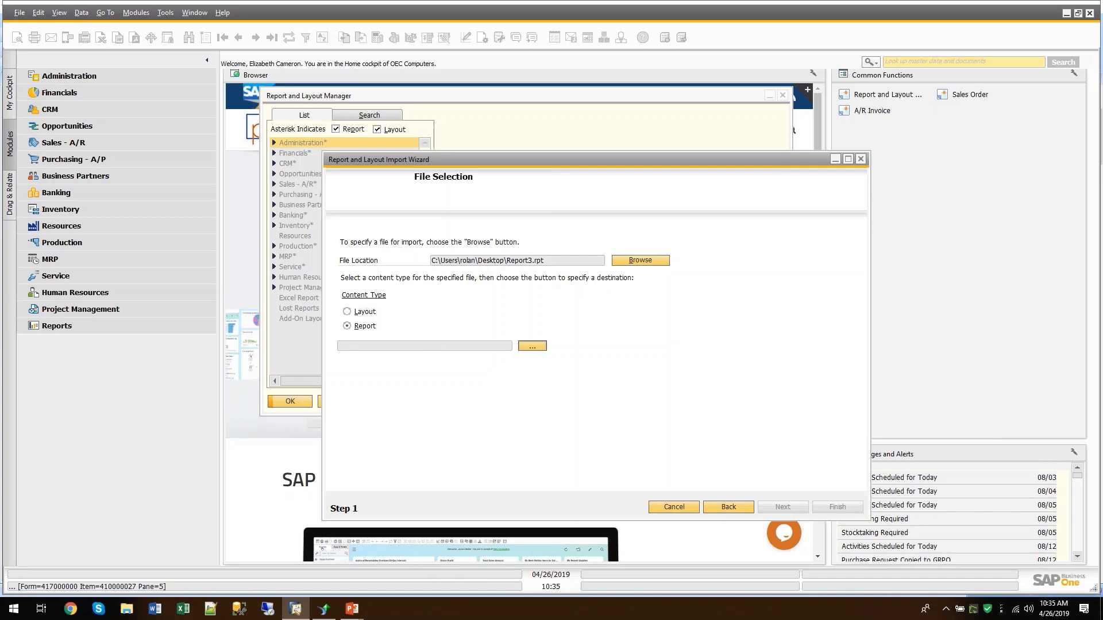
Set the import destination to Sales - A/R > Sales Reports.
click(532, 346)
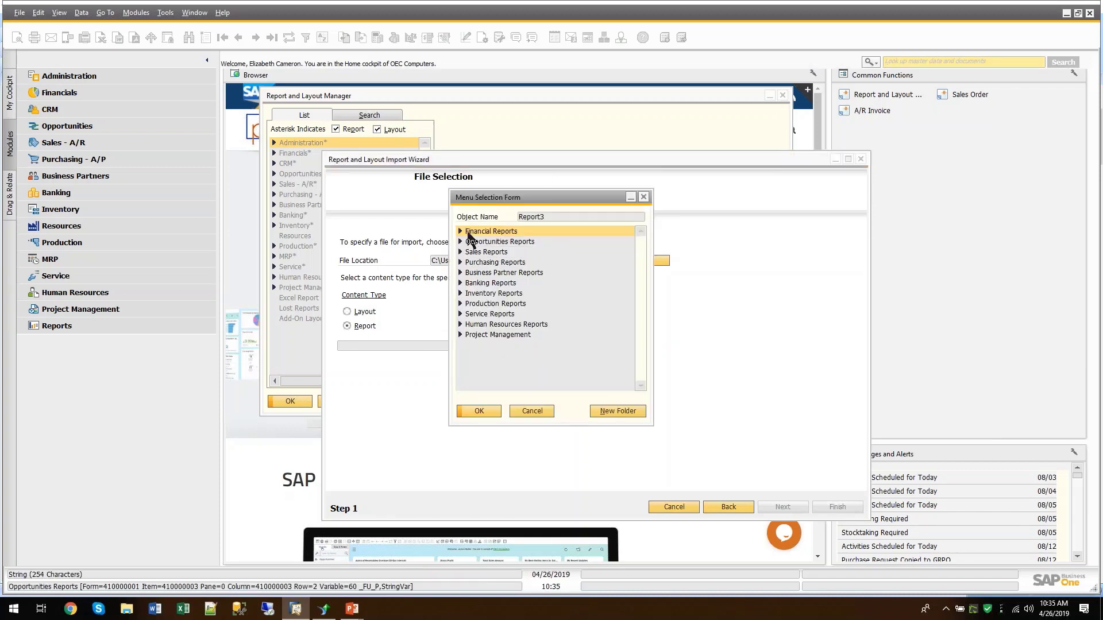
click(470, 254)
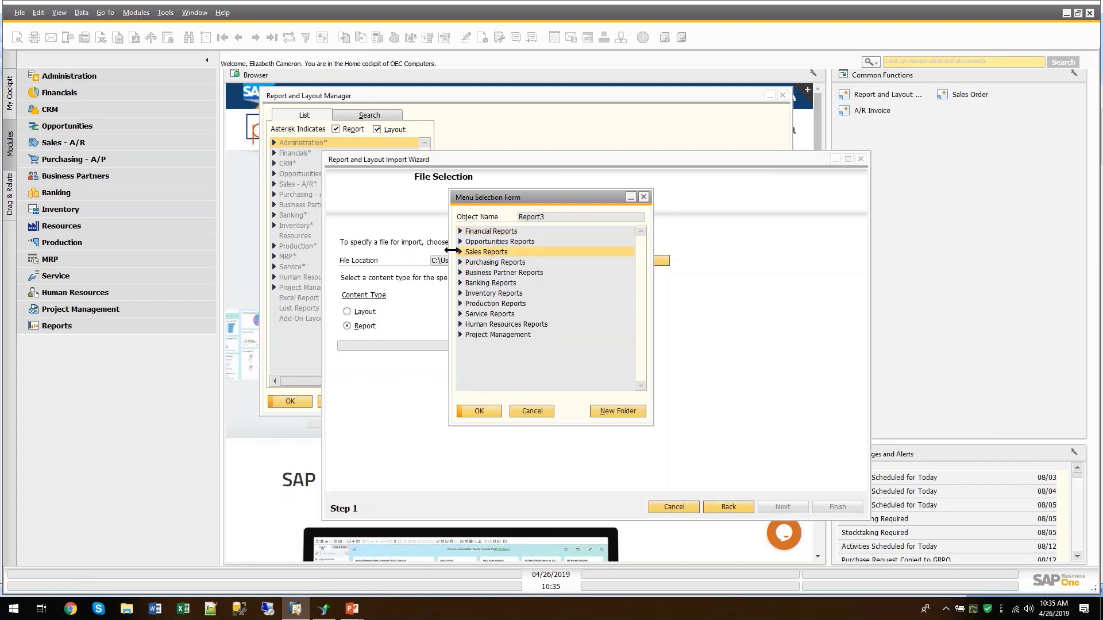
click(460, 252)
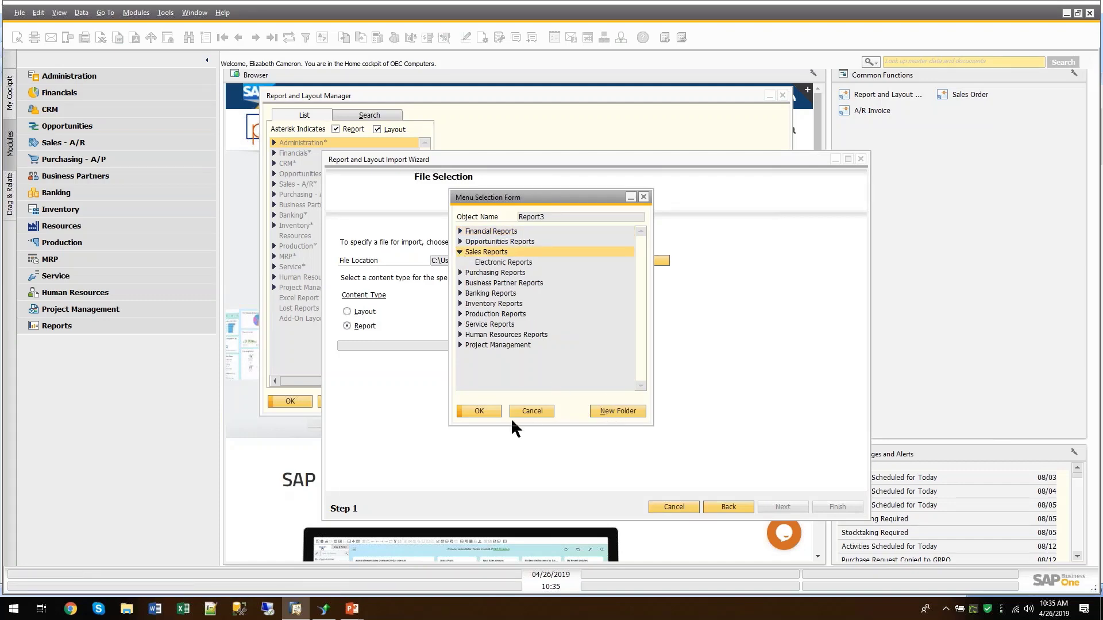
click(479, 409)
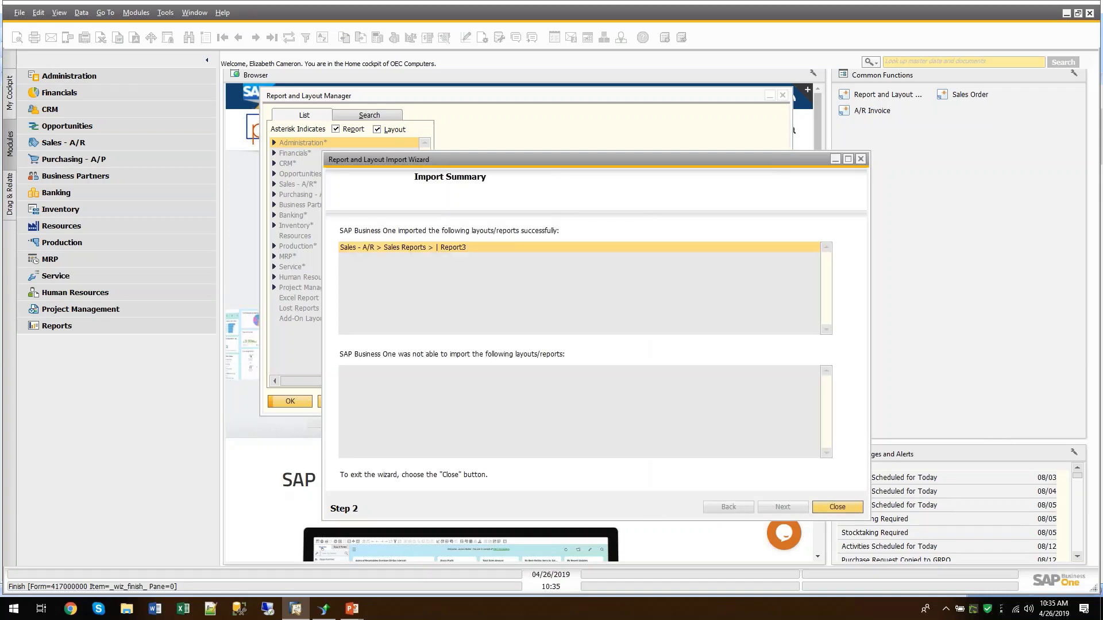
Rename Report3 under Sales Reports by appending 'by' and the author's first name, and save.
click(833, 507)
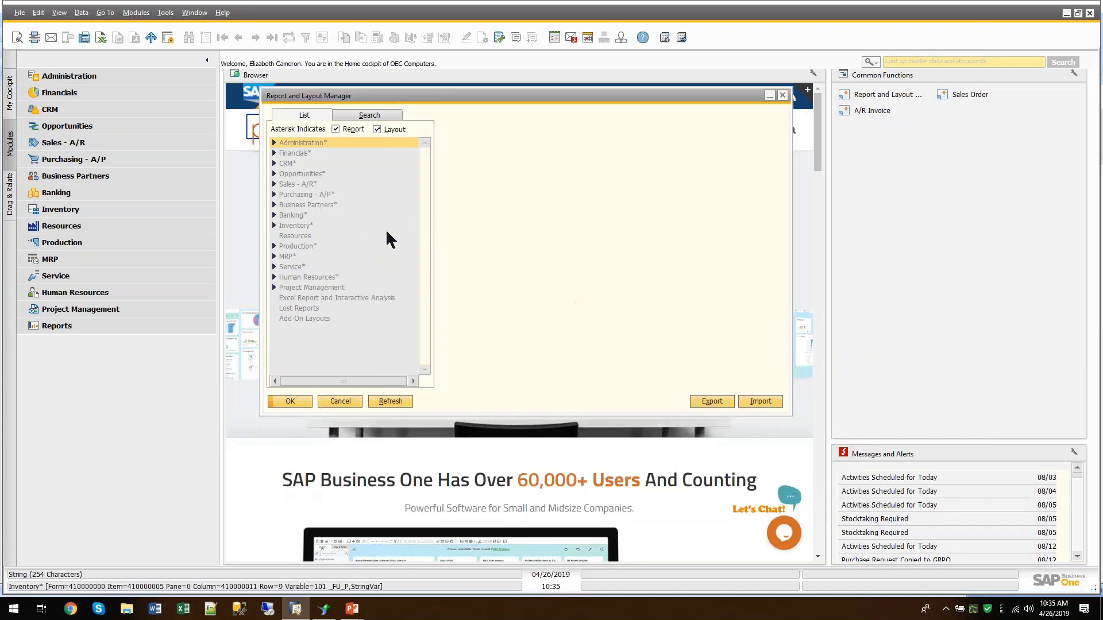
click(274, 185)
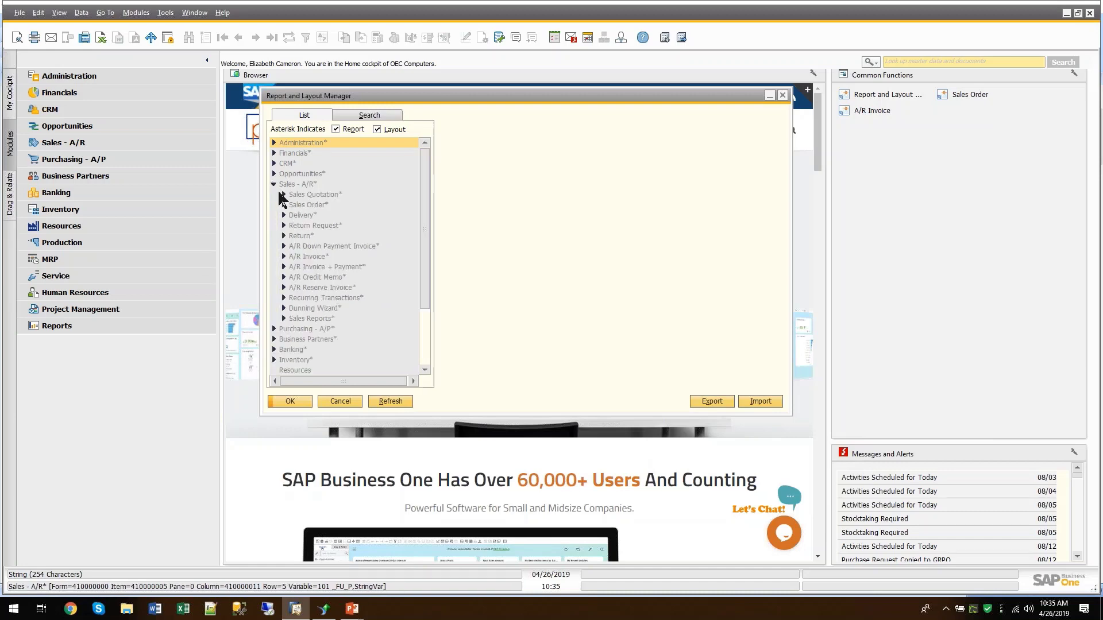
click(283, 318)
scroll(367, 339, down, 2)
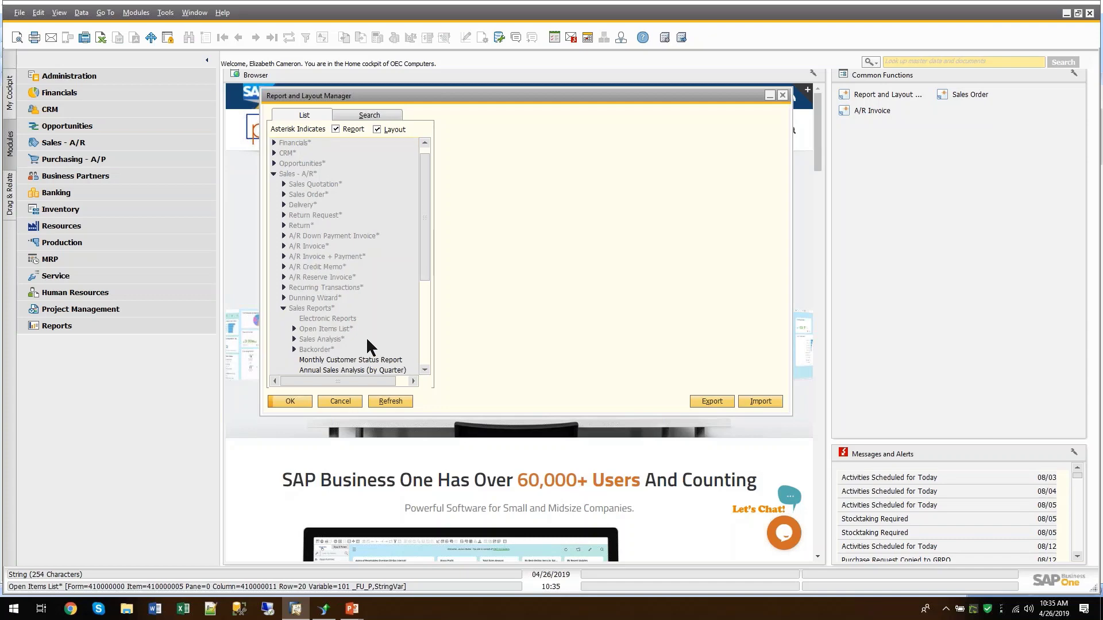
click(326, 348)
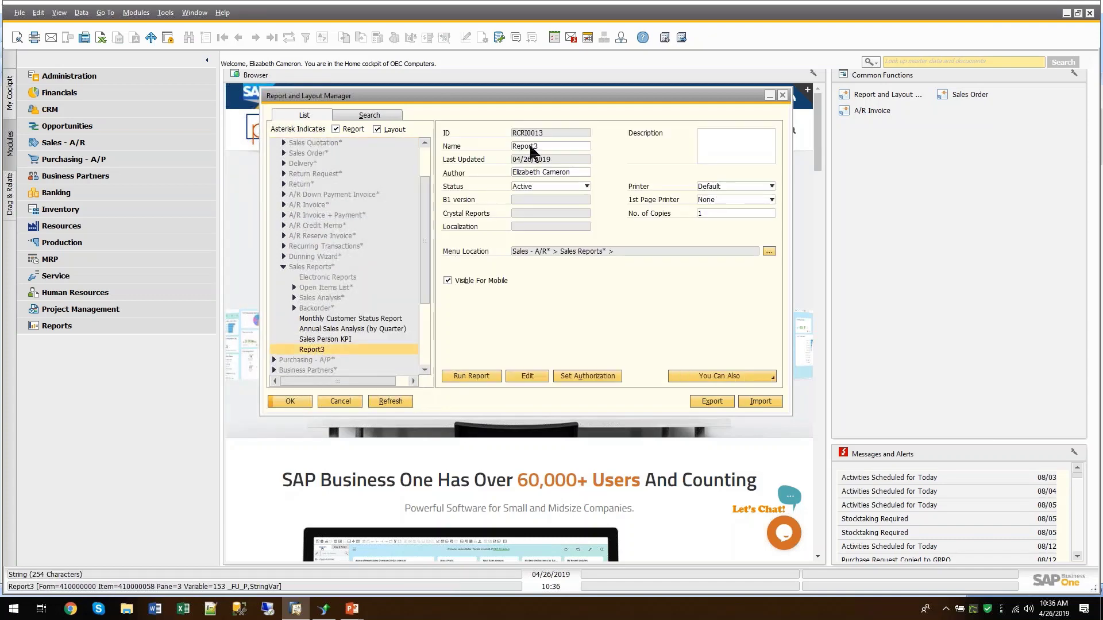
double_click(530, 146)
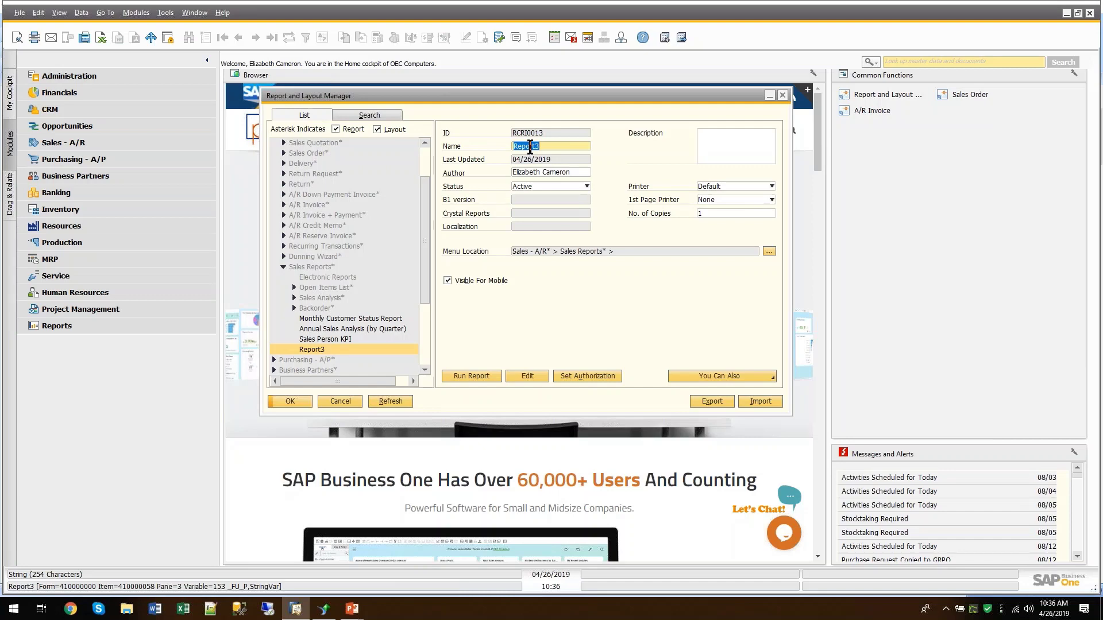
key(End)
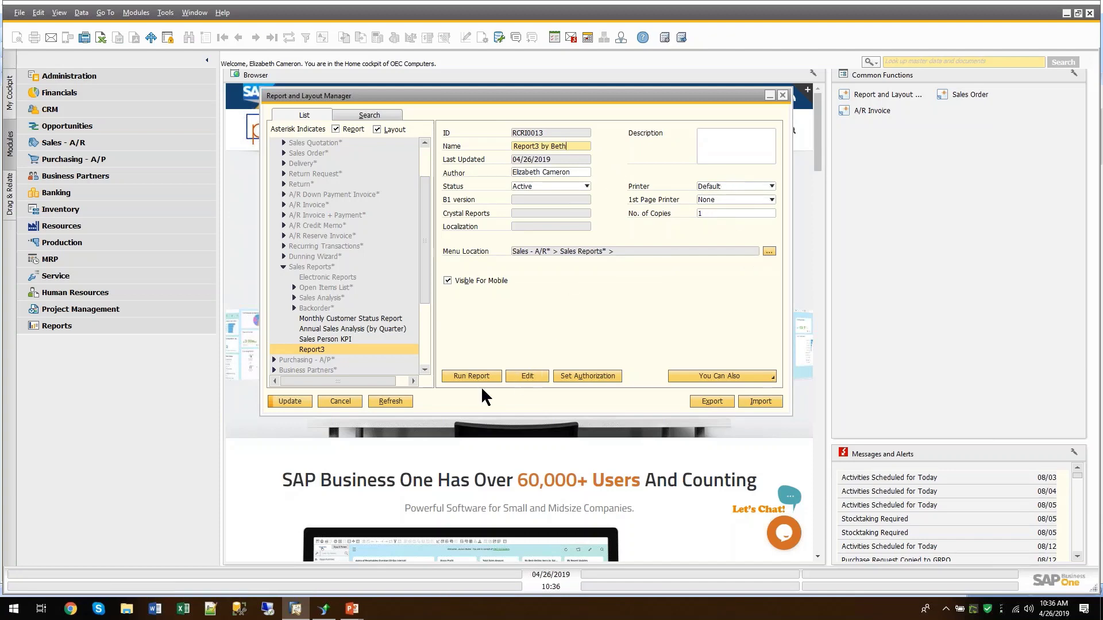
click(289, 401)
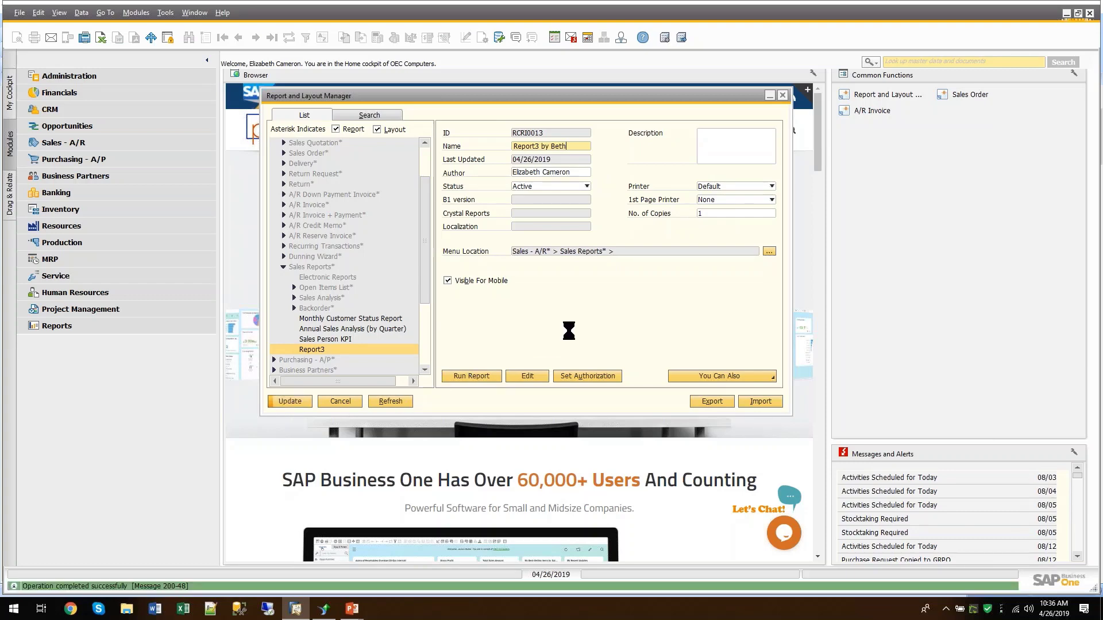
click(592, 376)
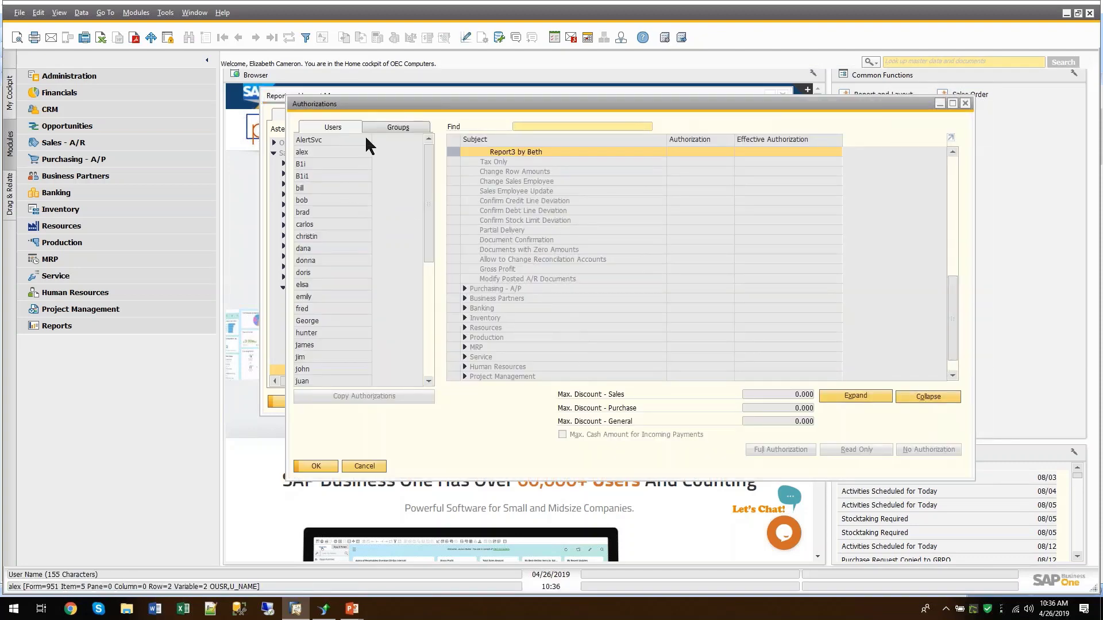
scroll(649, 174, up, 3)
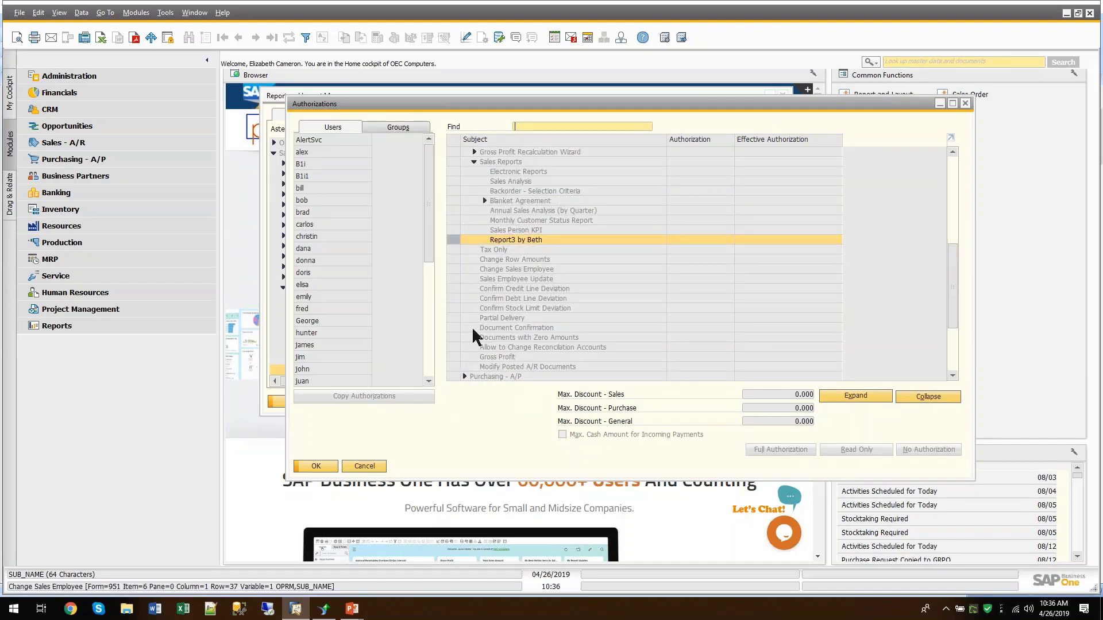
click(367, 463)
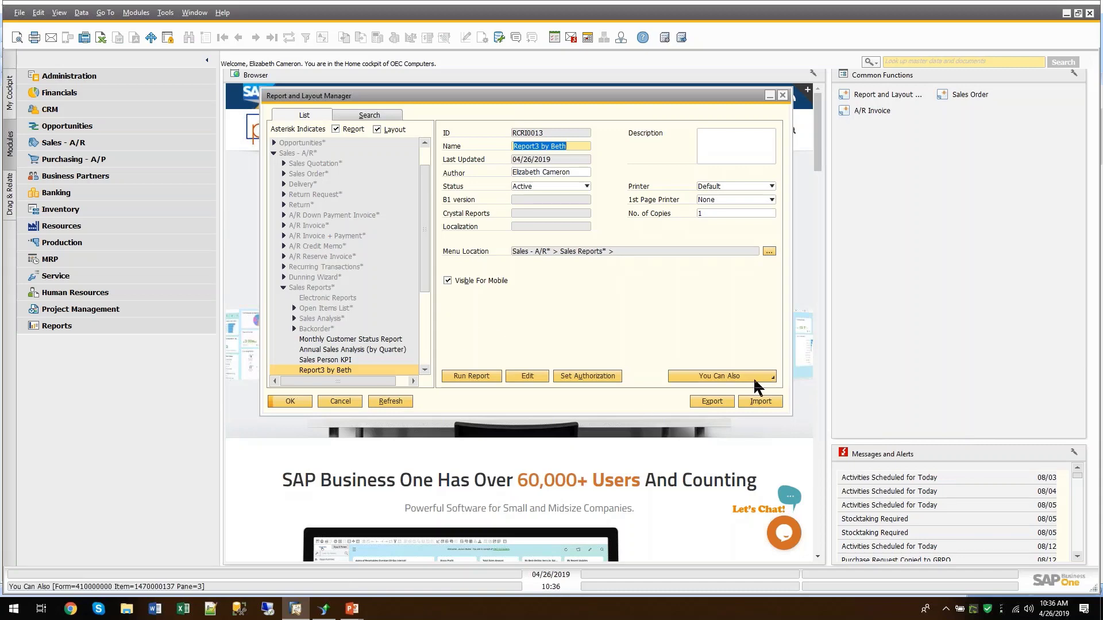
Close the report manager and run the renamed Report3 from Sales - A/R > Sales Reports.
click(342, 398)
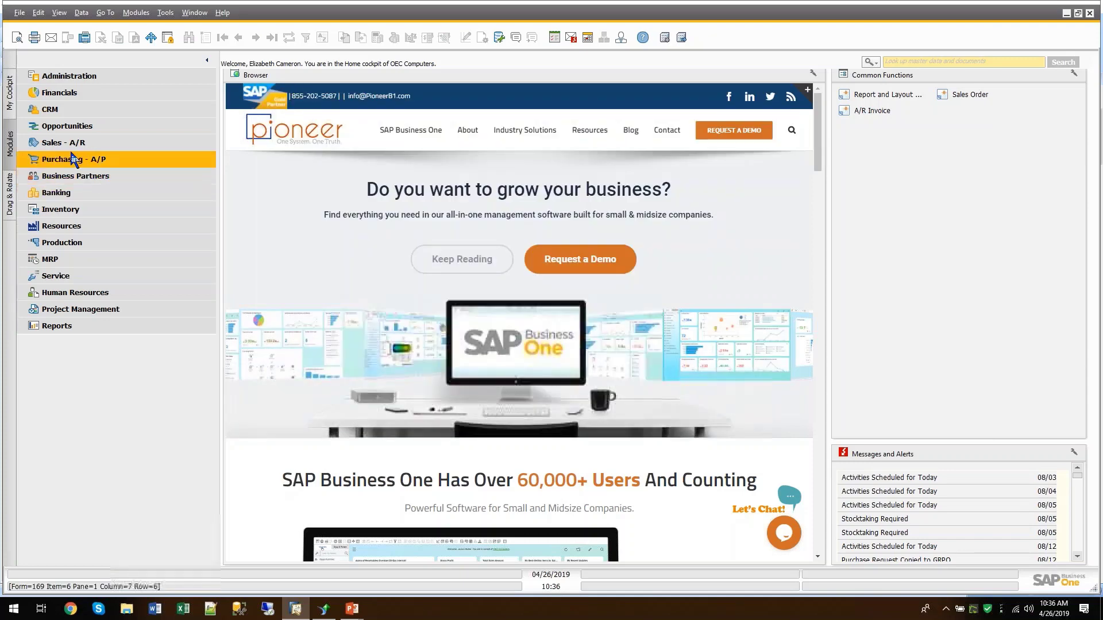
click(68, 143)
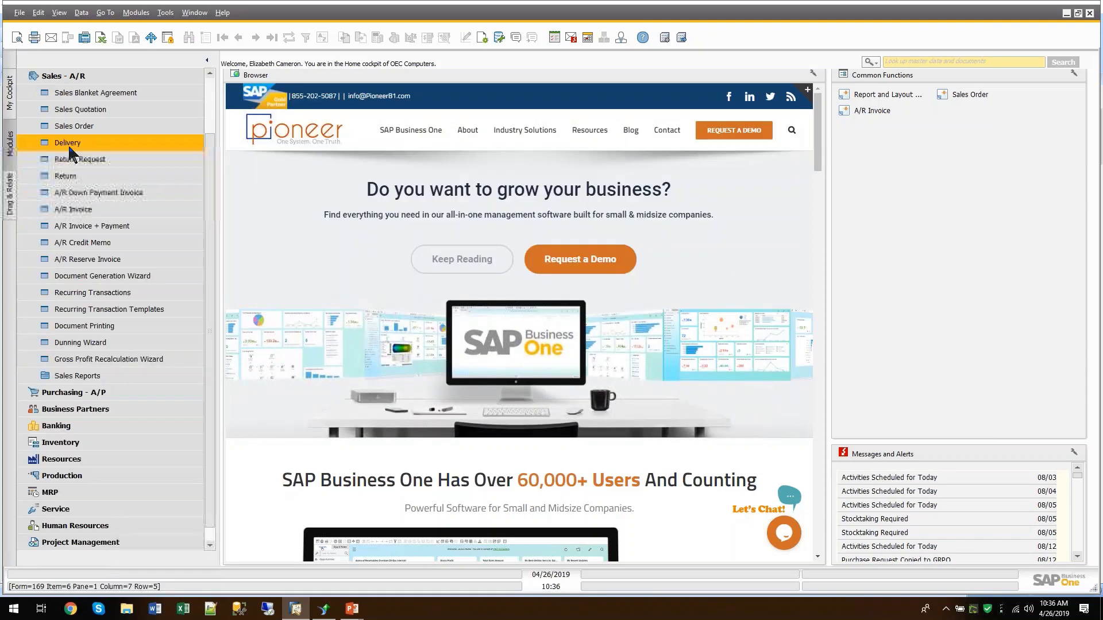
click(75, 375)
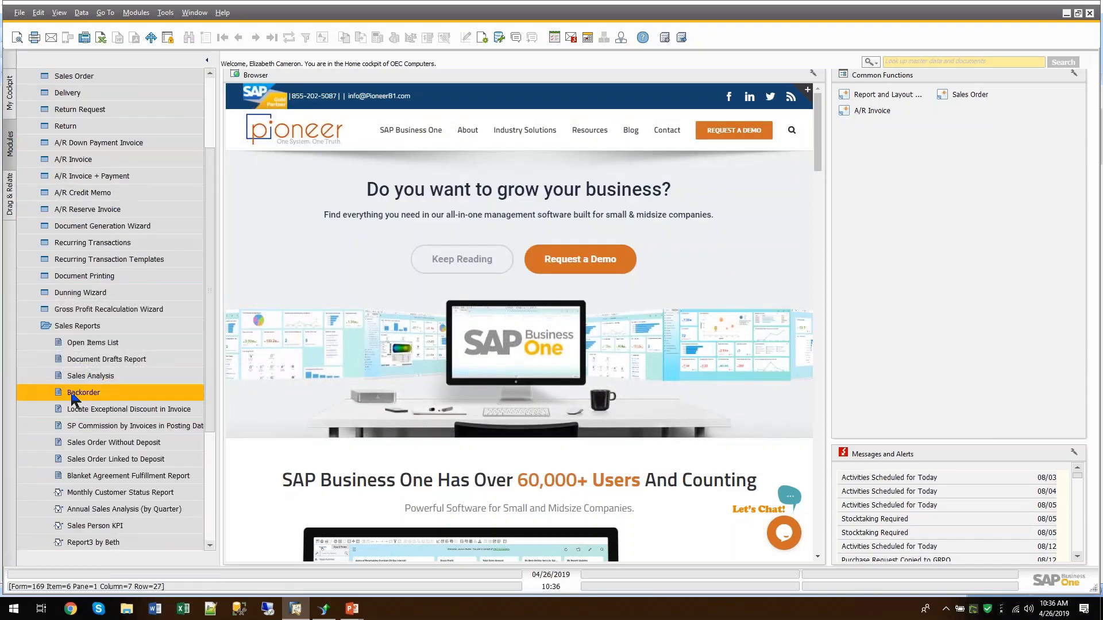
click(100, 541)
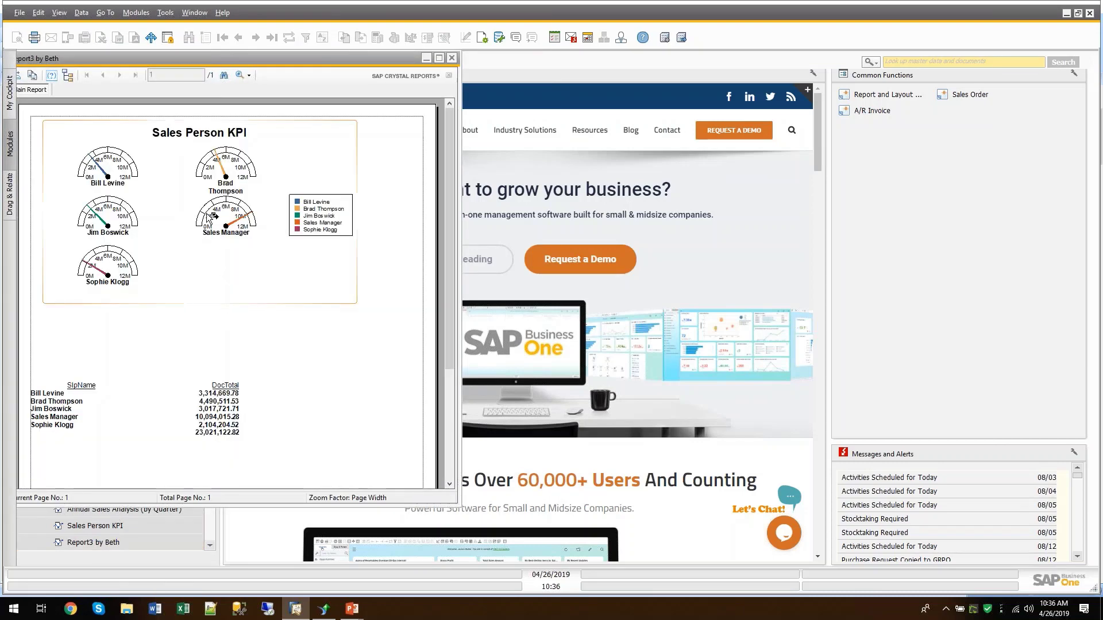
drag(183, 60, 258, 58)
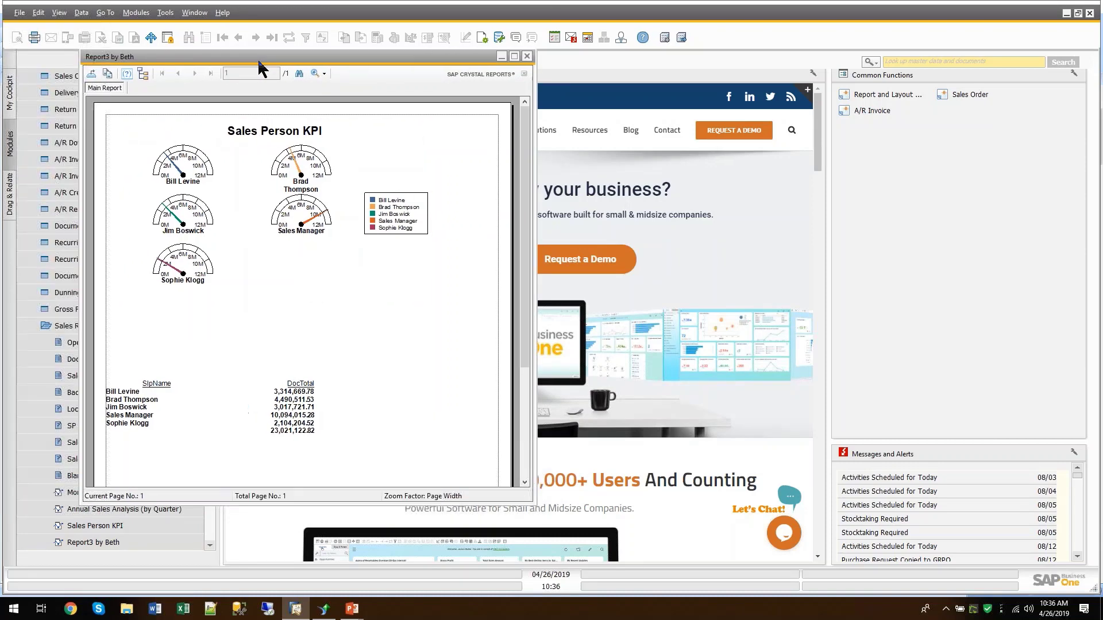
Try exporting the report in Crystal Reports format, cancel, and close the preview.
click(91, 75)
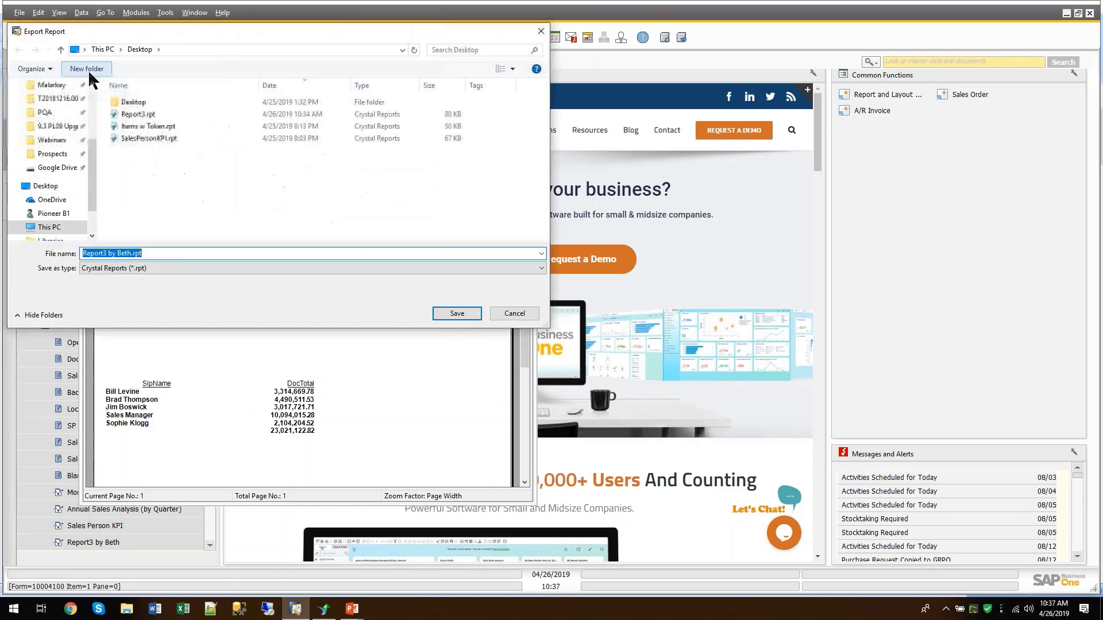
click(138, 271)
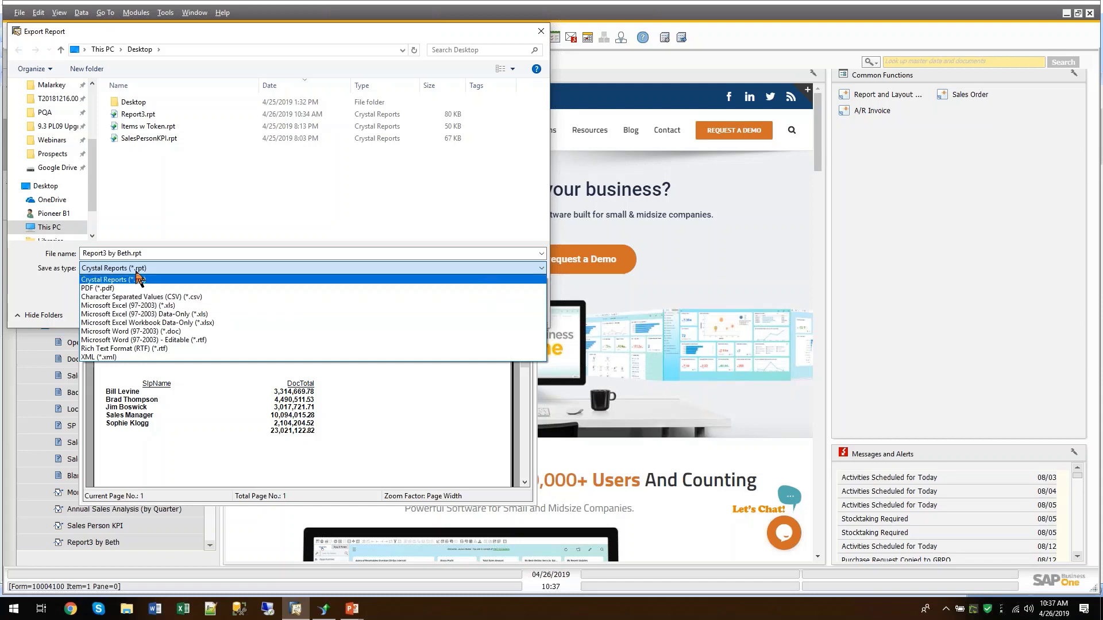
click(138, 278)
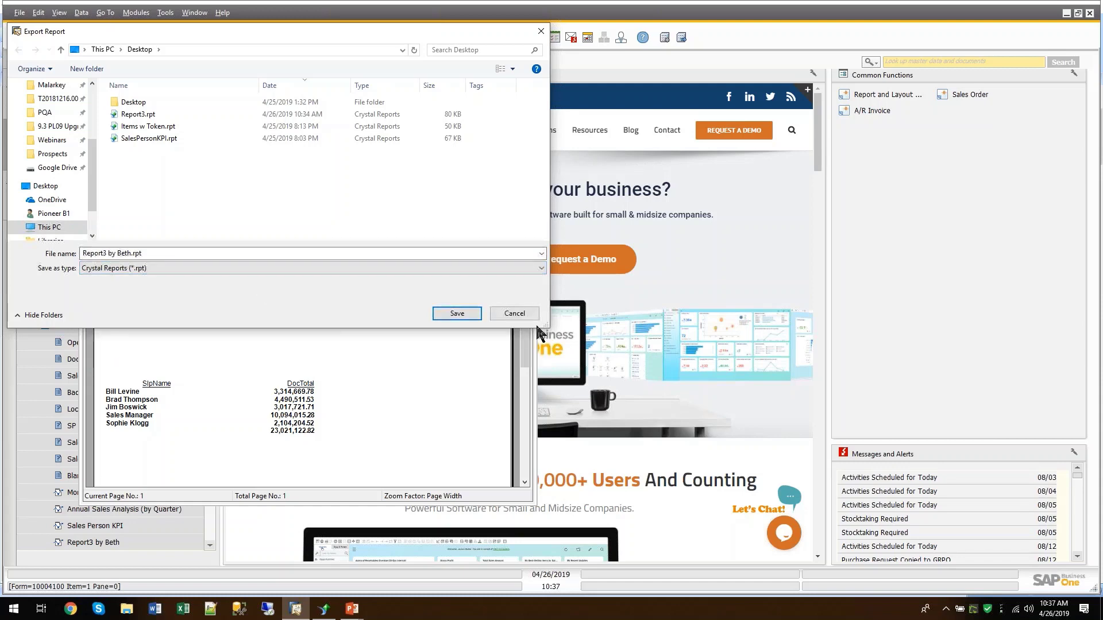
click(514, 313)
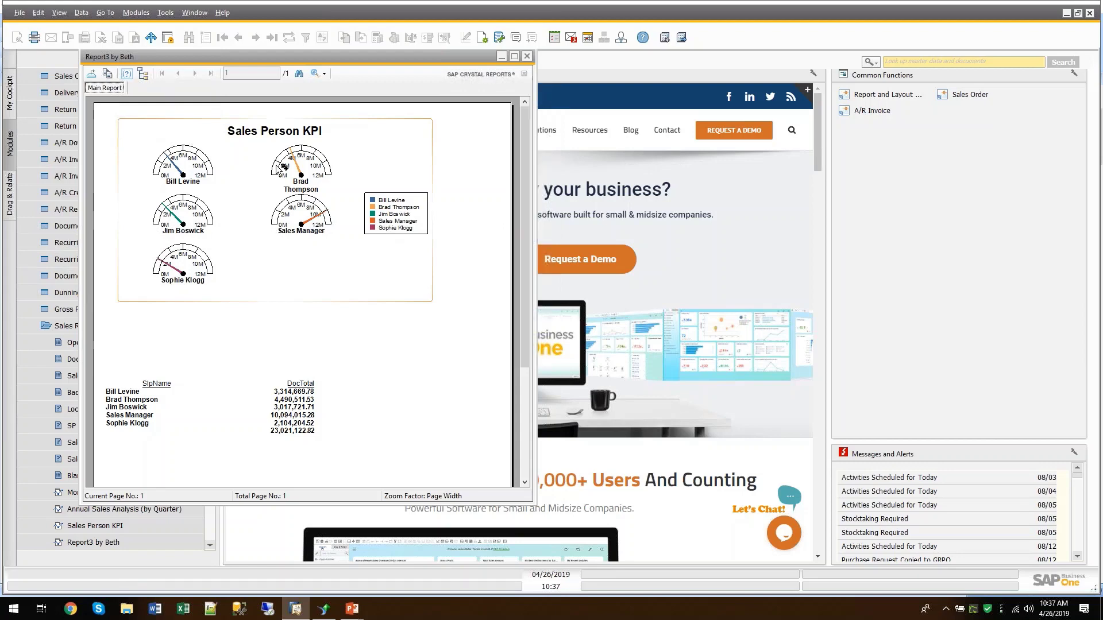
drag(146, 56, 135, 71)
click(515, 71)
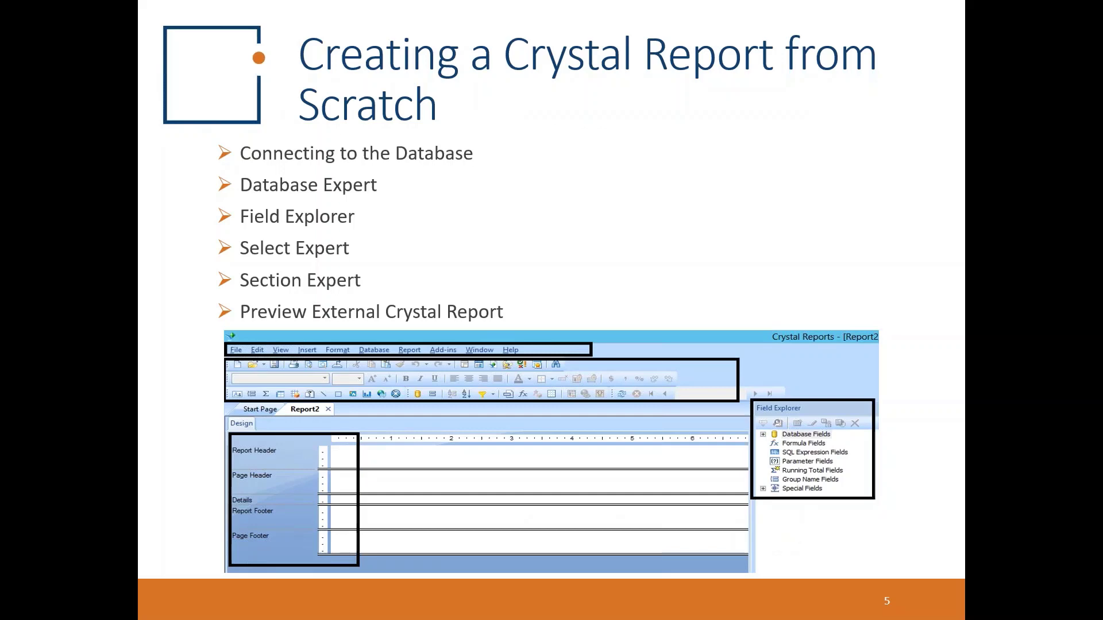
Advance the slides to 'Parameters & Tokens' and bring up the Crystal Reports KPI preview.
click(583, 91)
click(583, 91)
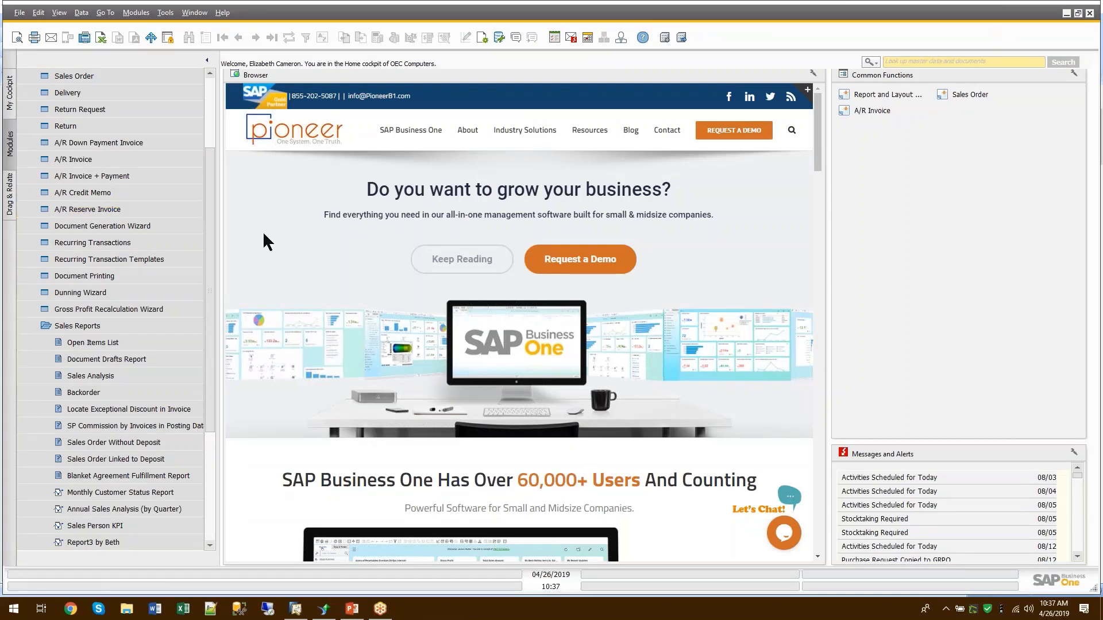
click(325, 610)
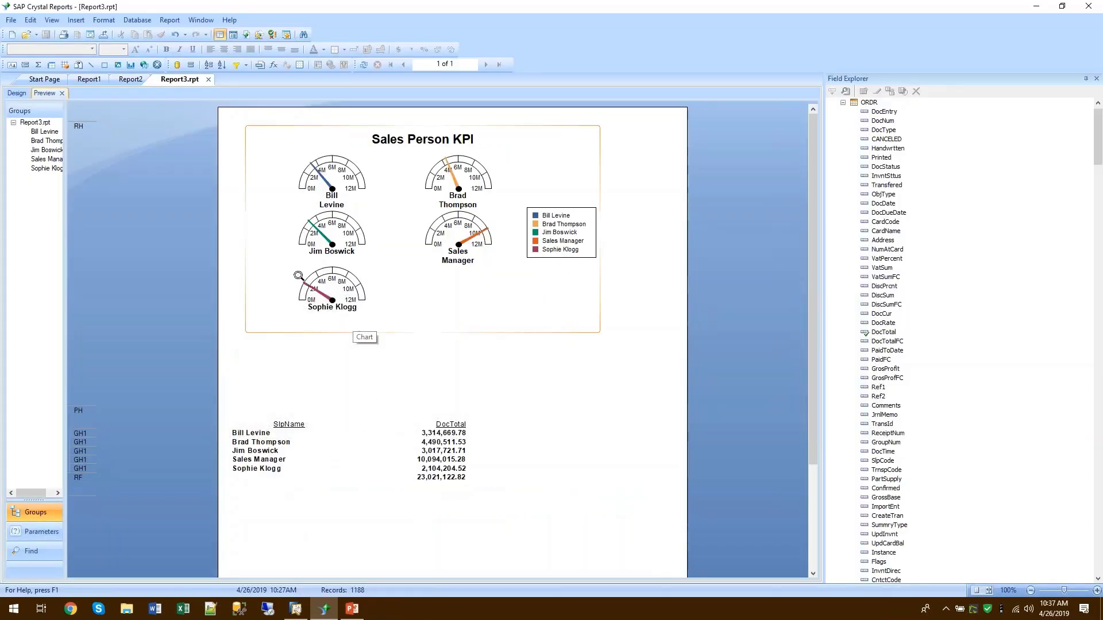
Collapse ORDR in Field Explorer, look over the Standard Report wizard's data sources, and cancel.
click(843, 102)
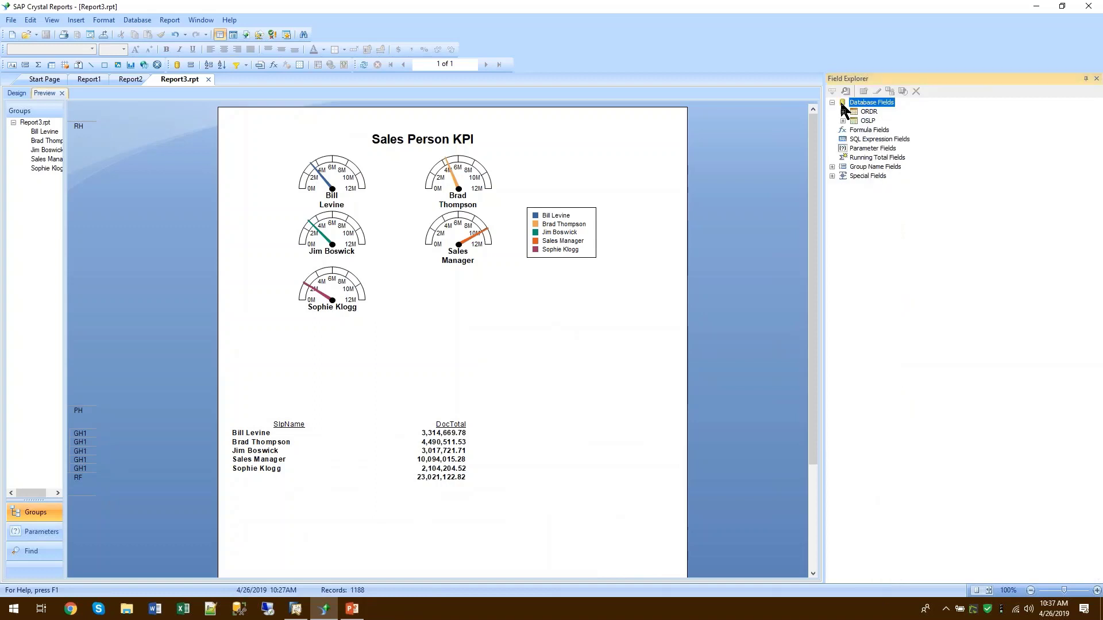
click(13, 21)
mouse_move(28, 34)
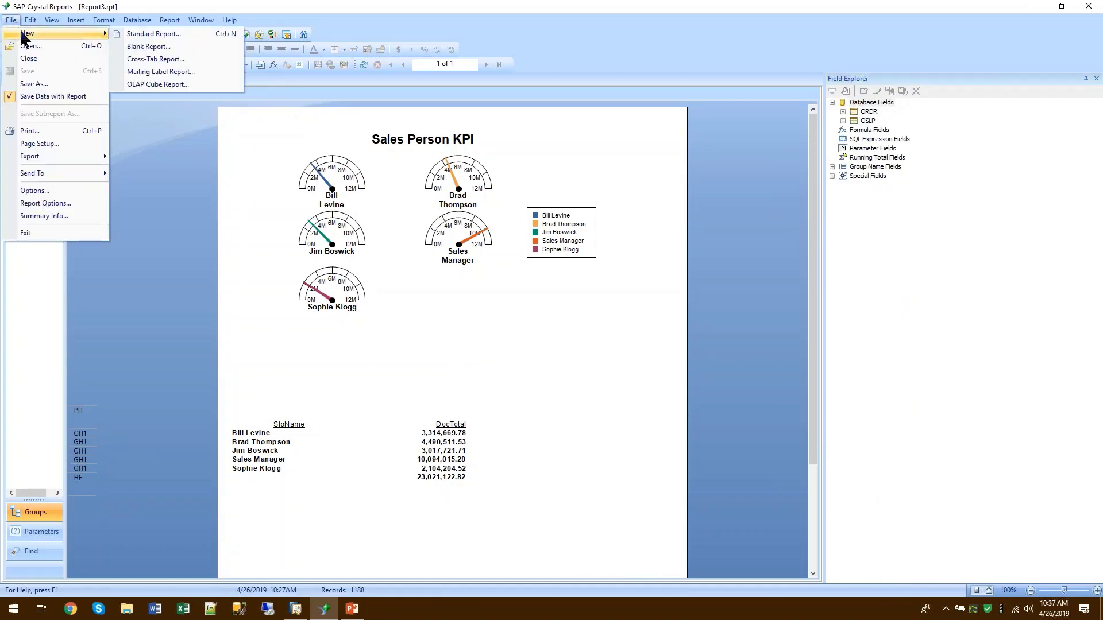
click(160, 34)
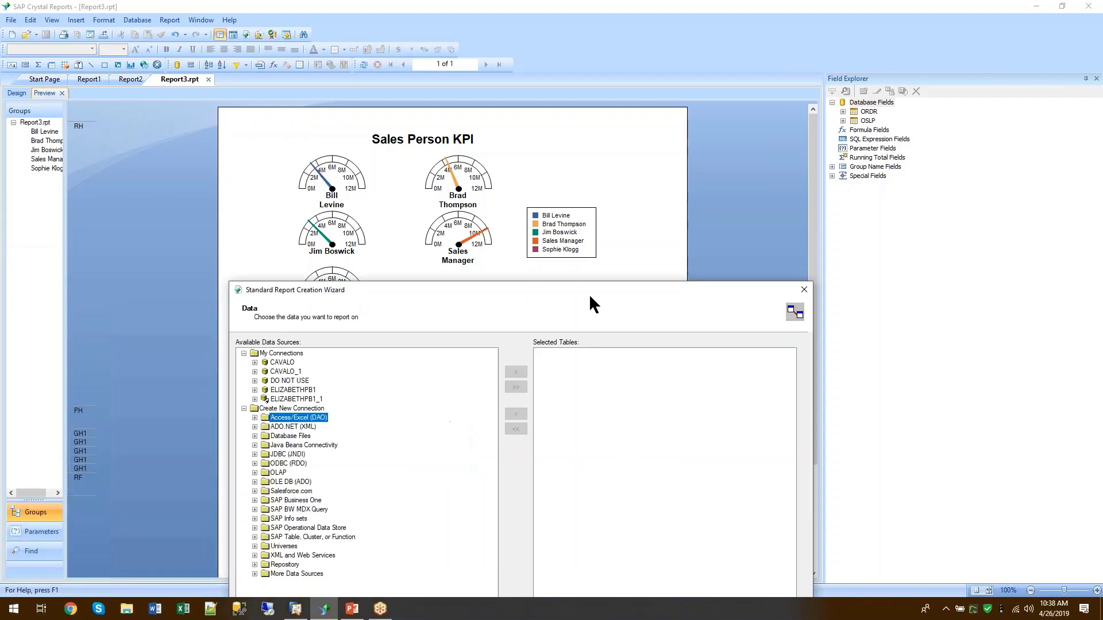
drag(589, 294, 595, 104)
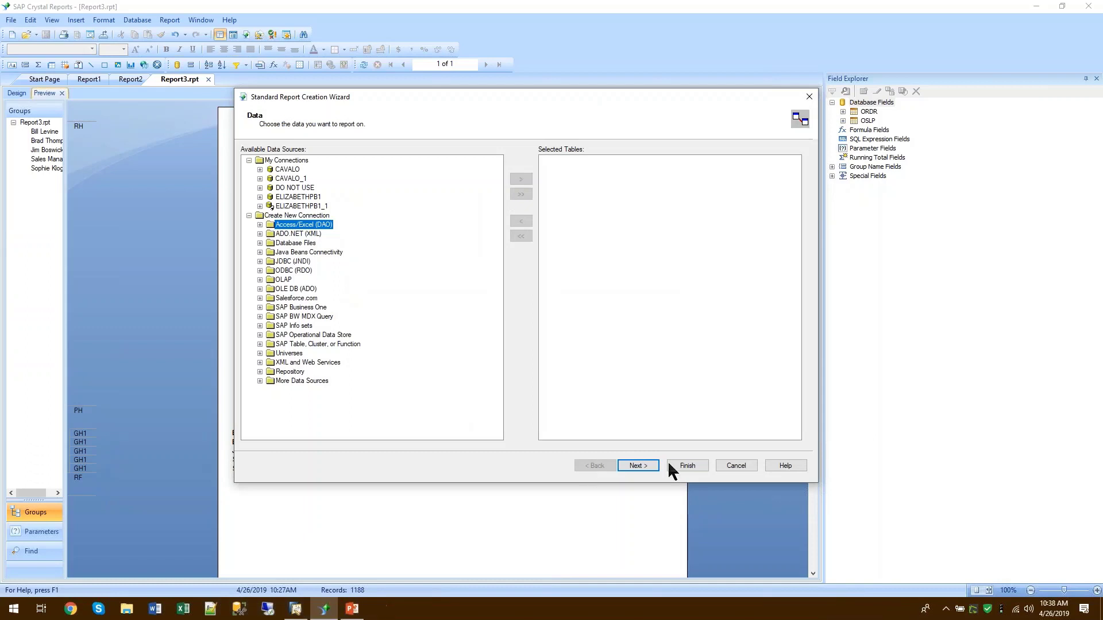
click(736, 466)
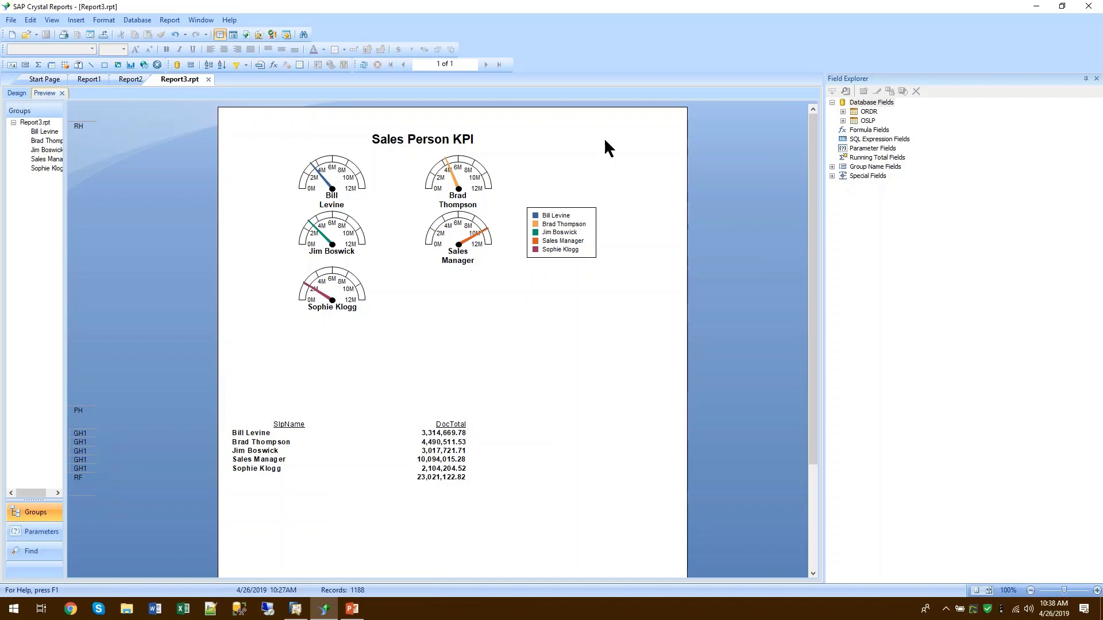
Filter the records to ORDR.CANCELED equal to N and refresh the report data.
click(237, 66)
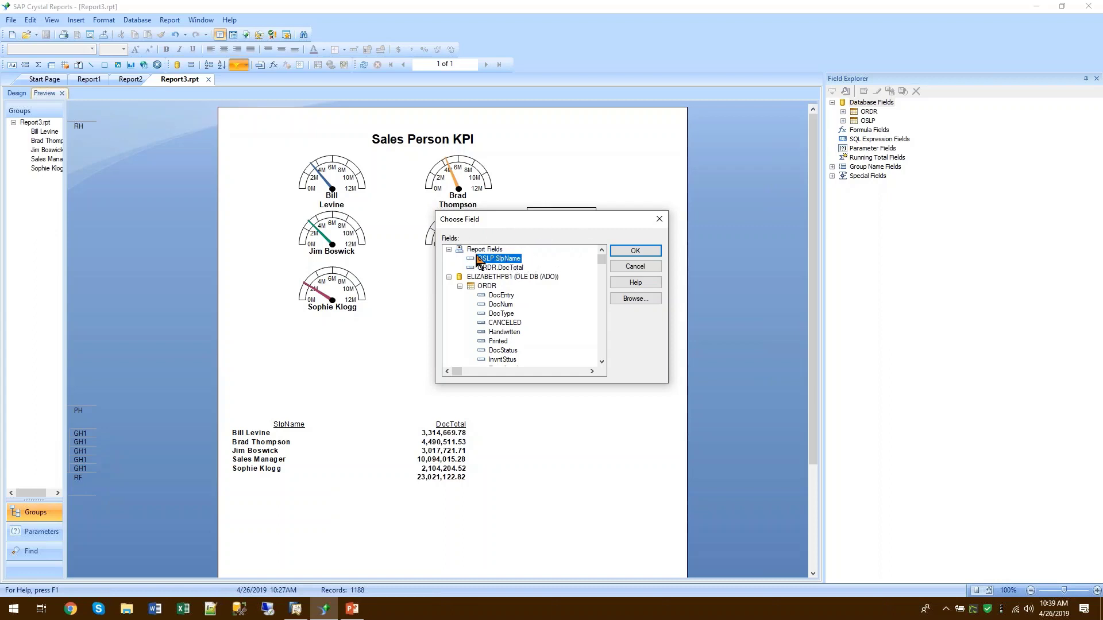
double_click(508, 325)
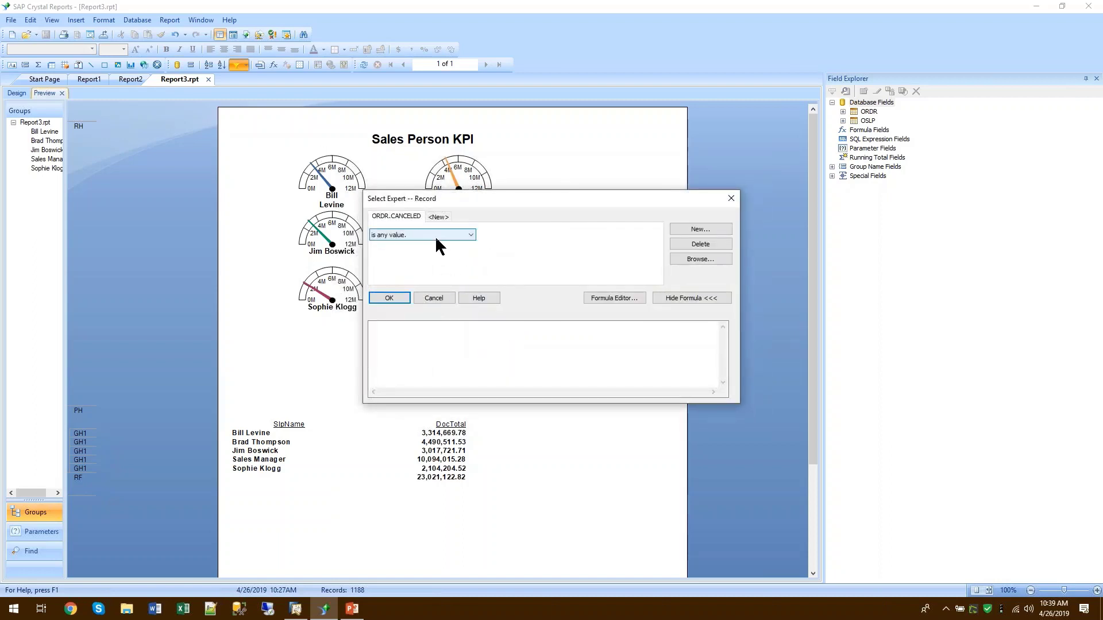
click(435, 235)
click(416, 250)
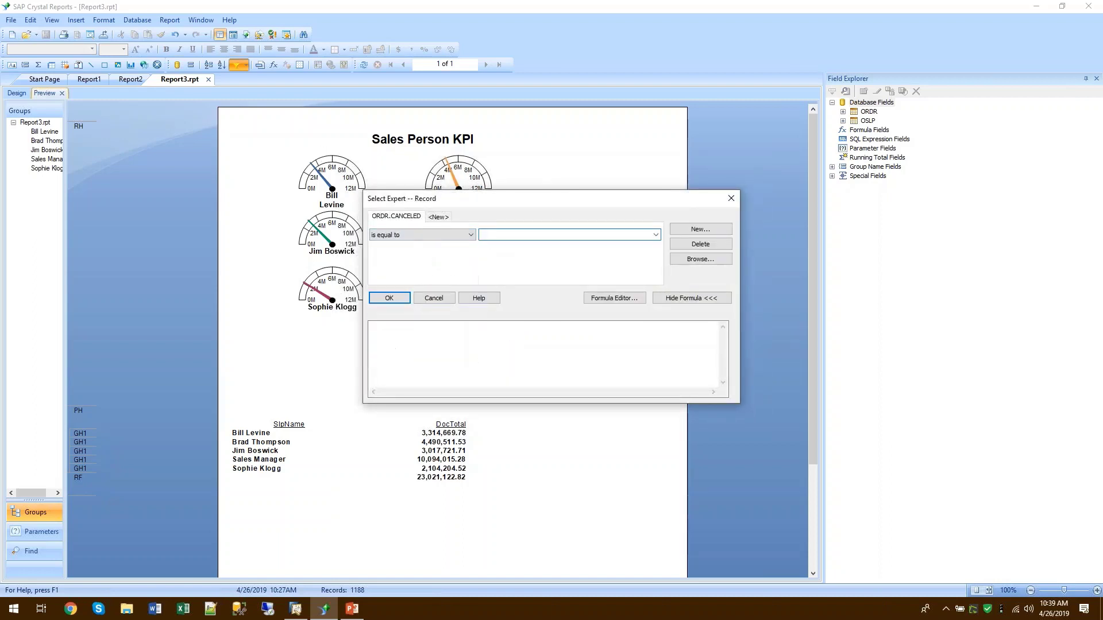
click(656, 234)
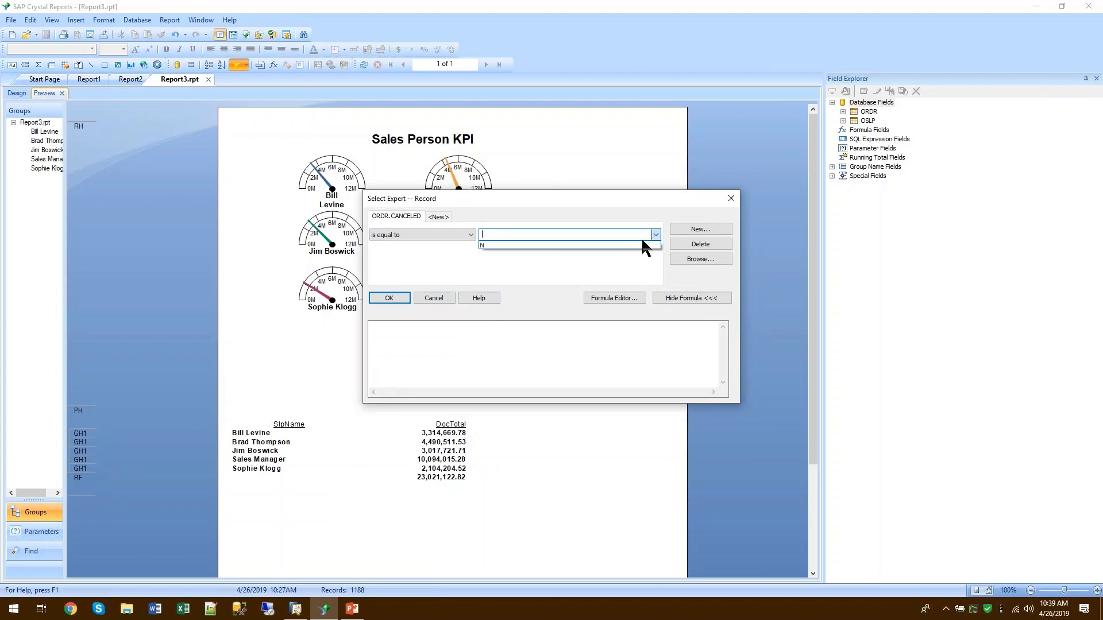
click(609, 246)
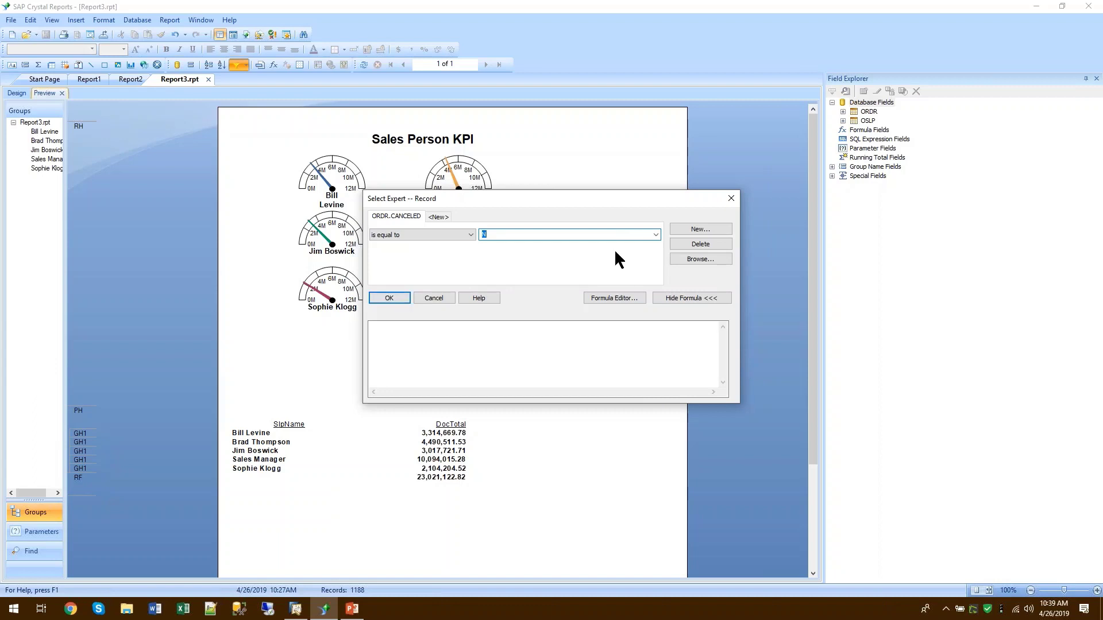
click(388, 298)
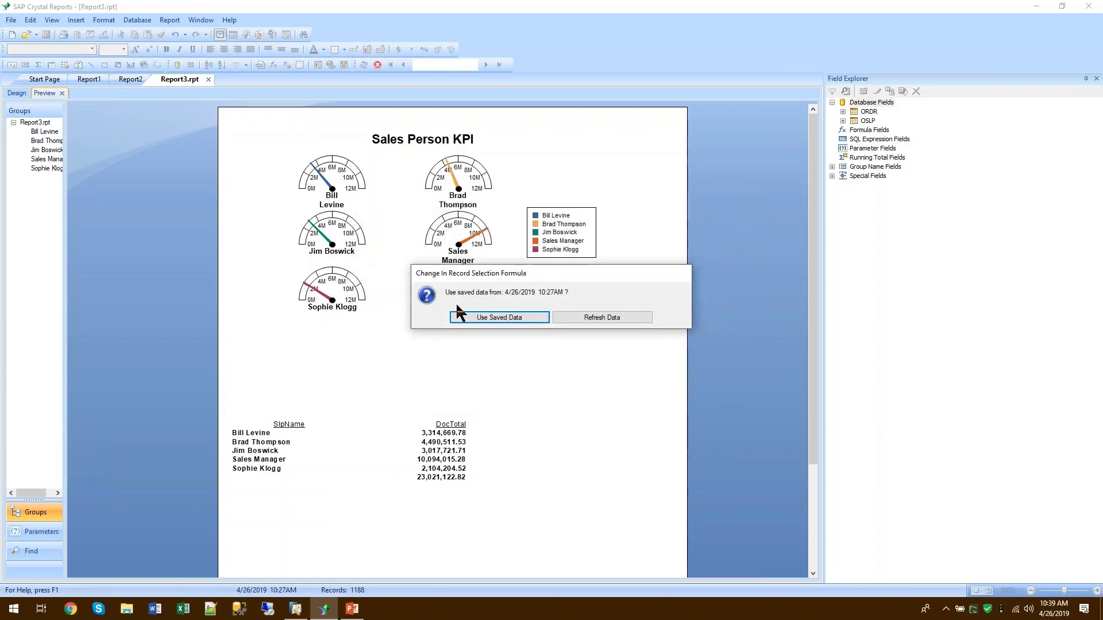
click(600, 318)
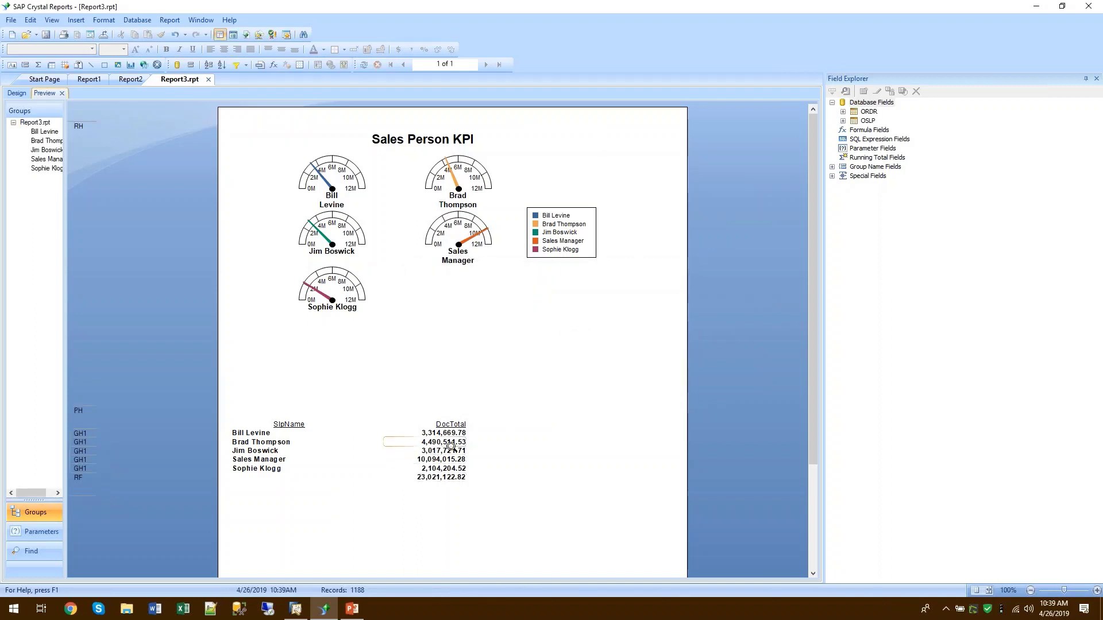
Create a new parameter named DateRange with the Date Time type.
right_click(860, 151)
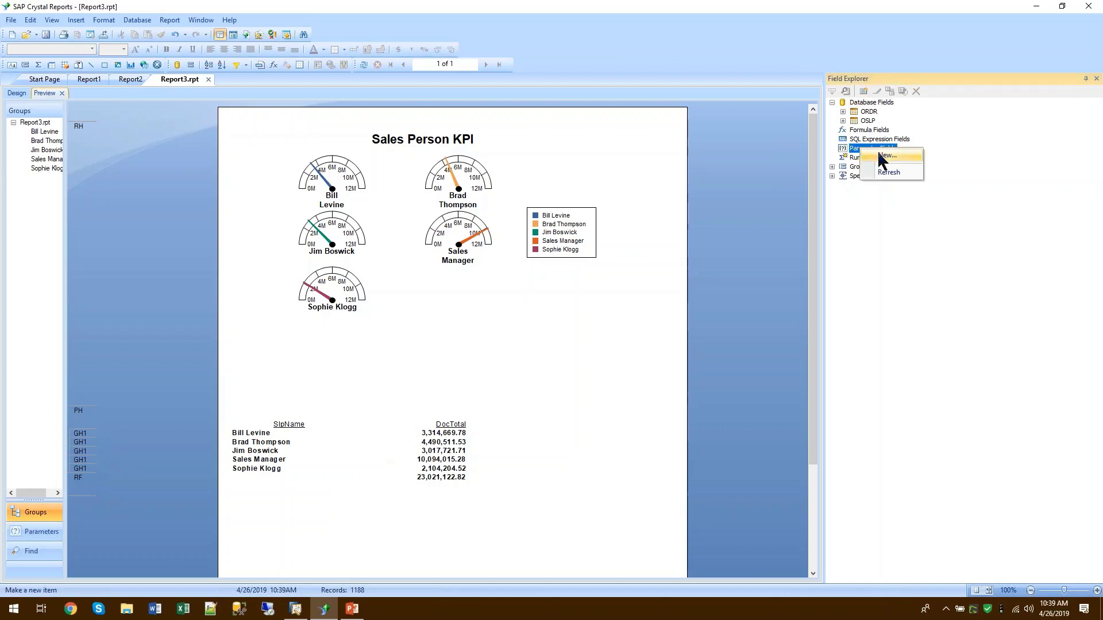
click(884, 155)
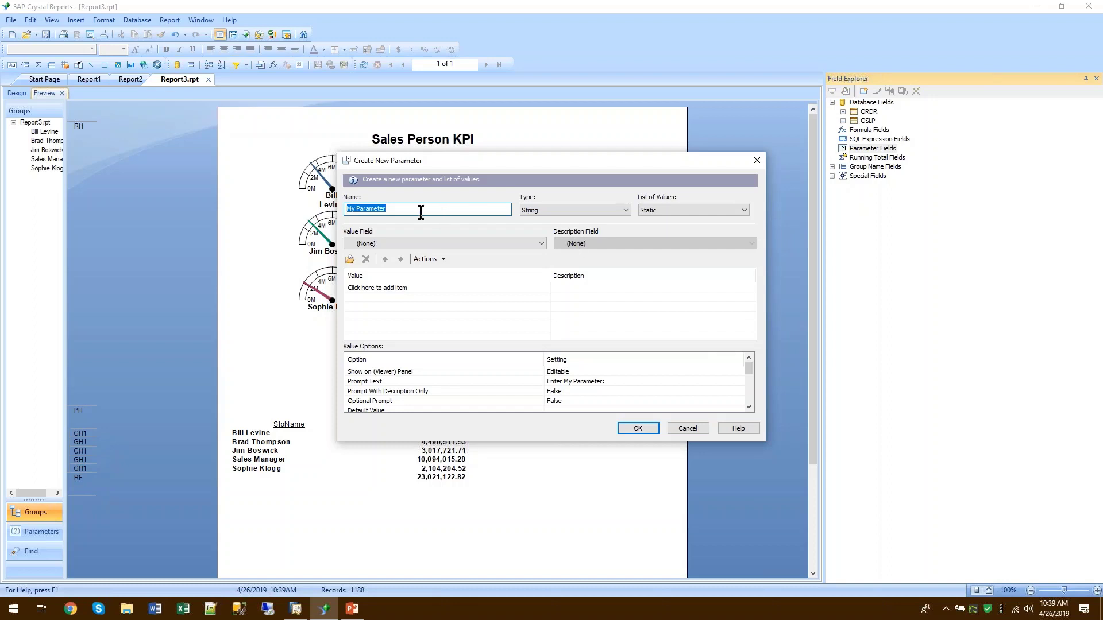
text(DateRamge)
click(372, 208)
key(BackSpace)
text(n)
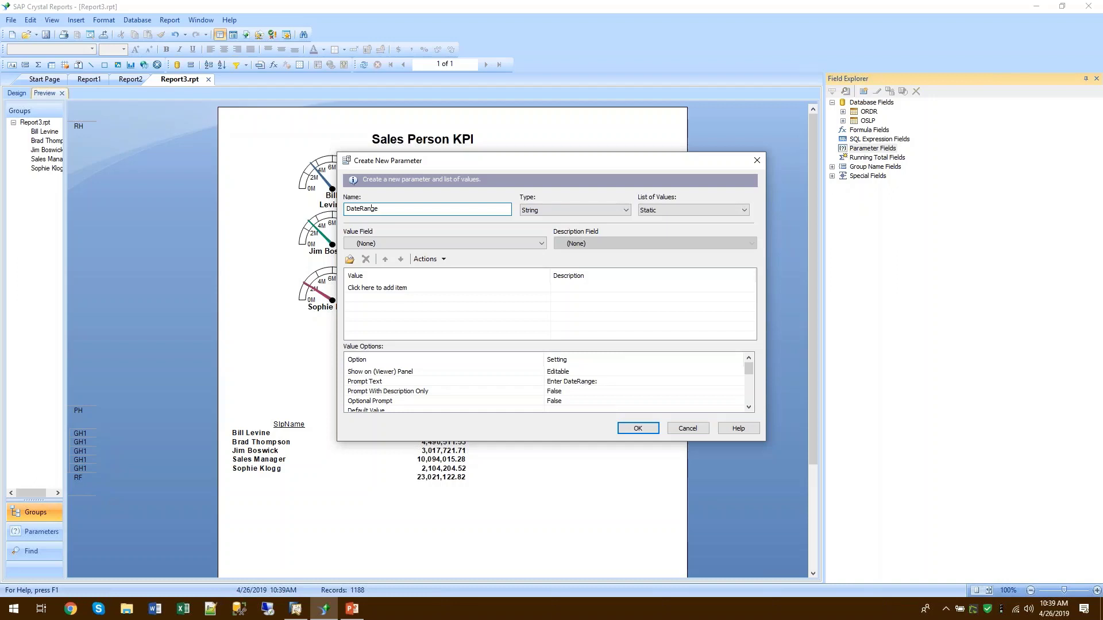
click(550, 208)
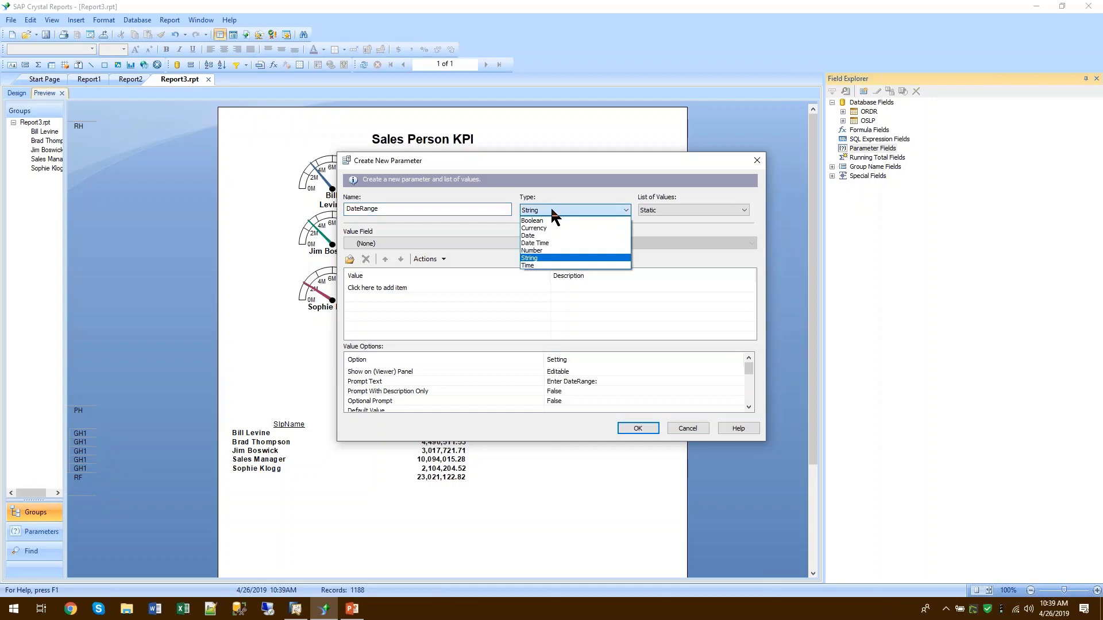
click(551, 243)
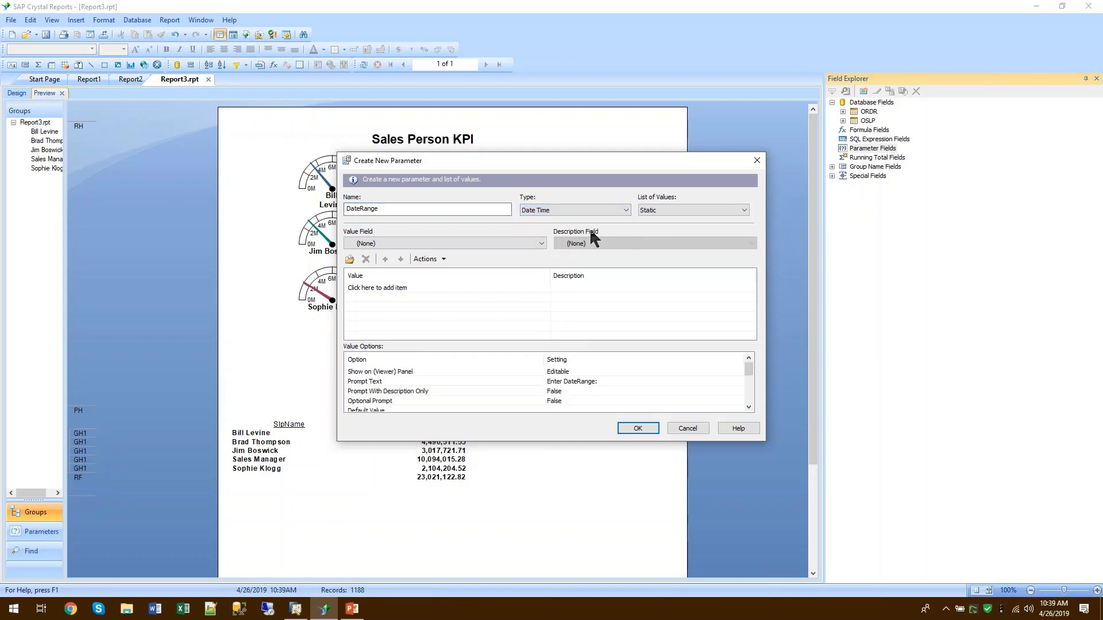
Keep DateRange's list of values static, adjust its prompt options, and set Allow multiple values to False.
click(664, 210)
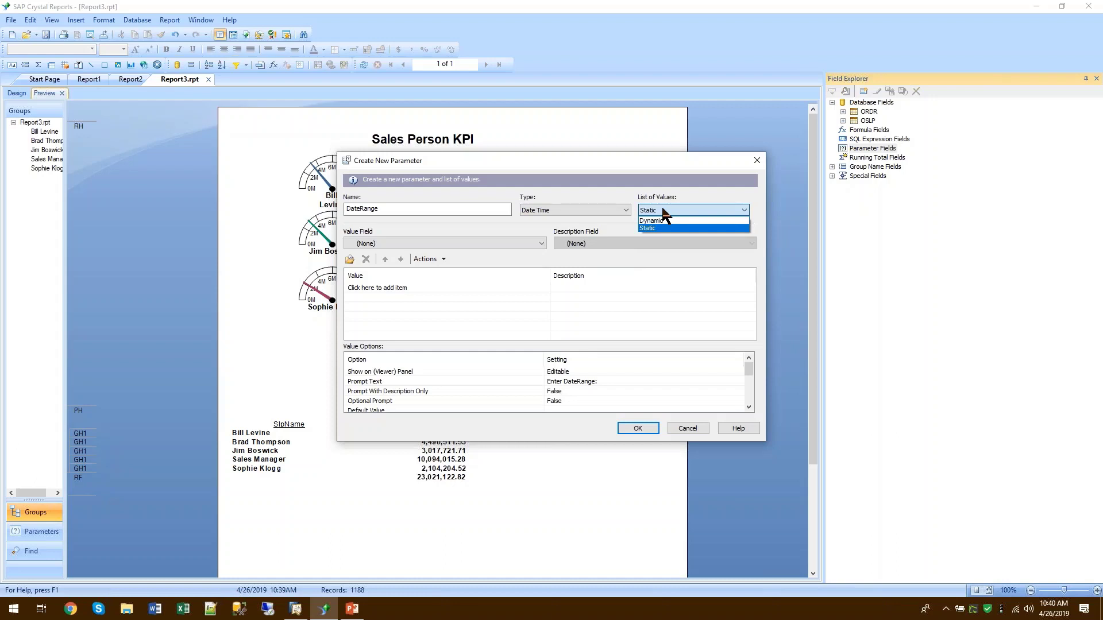
click(663, 208)
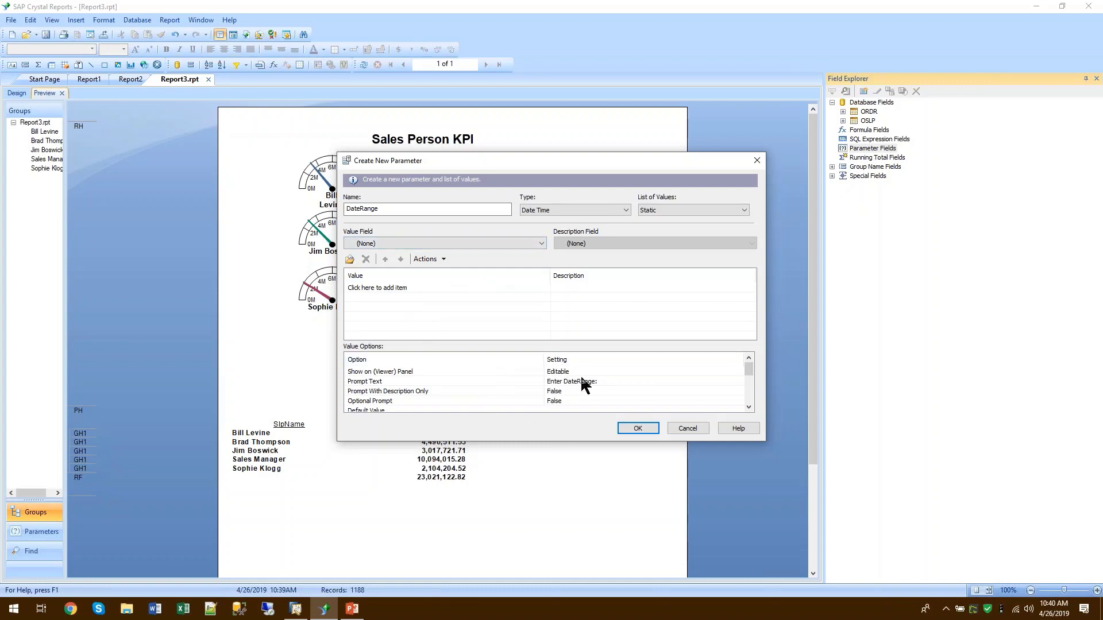
click(602, 380)
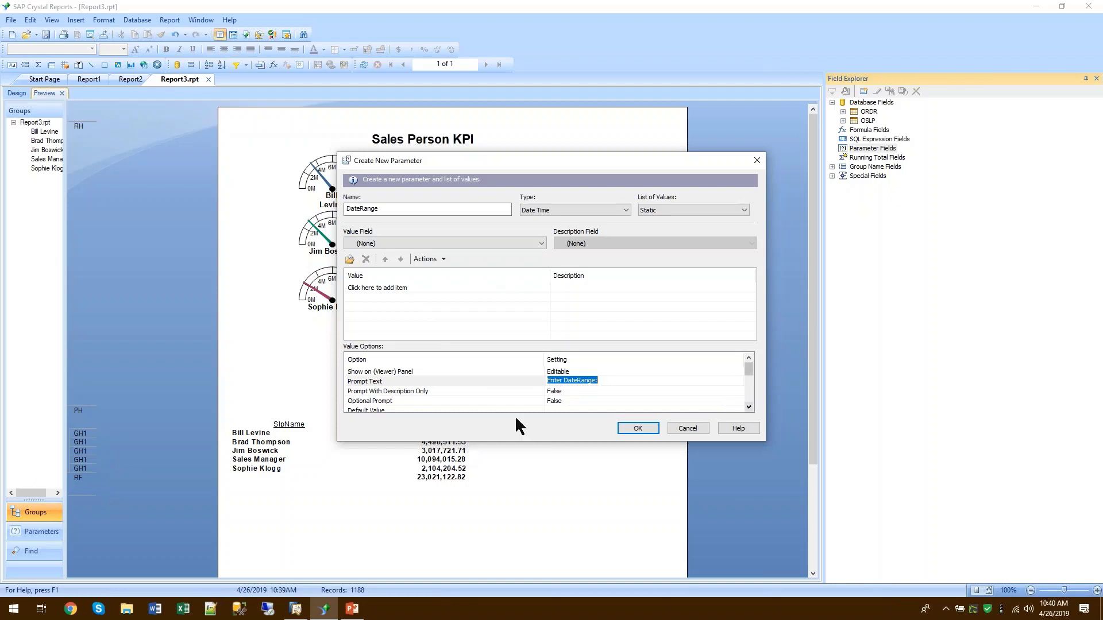
click(748, 407)
click(749, 407)
click(749, 408)
click(748, 407)
click(749, 407)
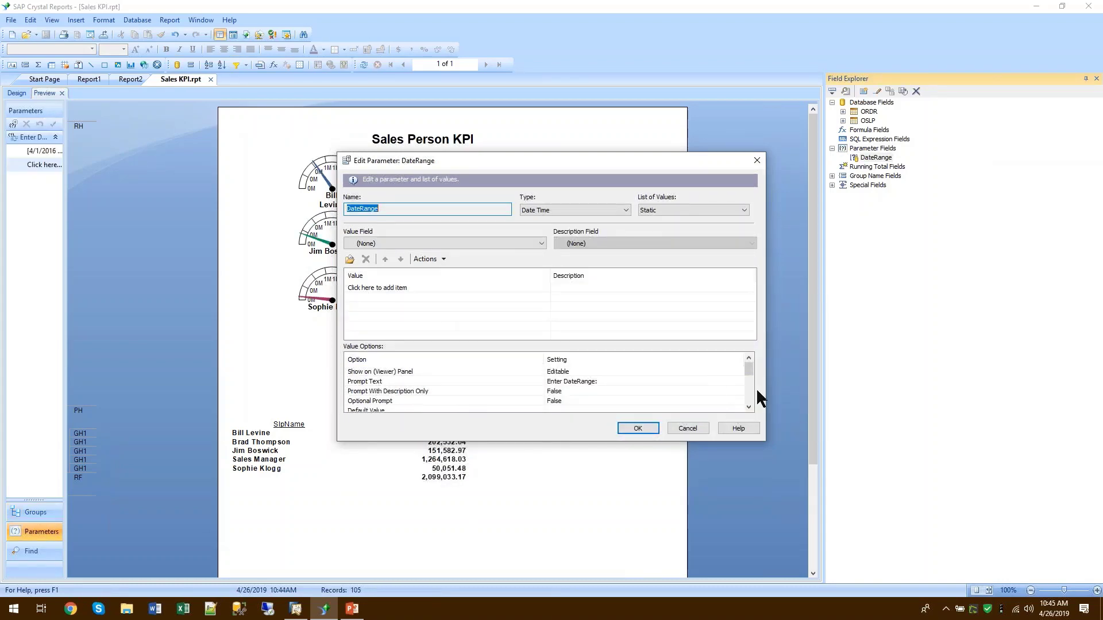
click(748, 407)
click(748, 407)
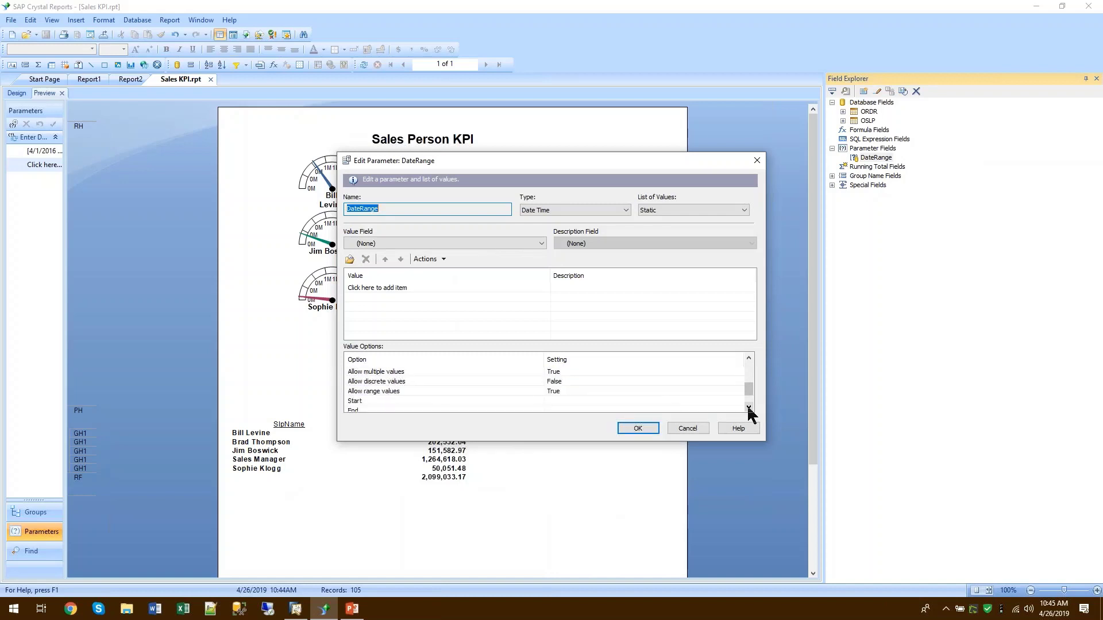
click(557, 373)
click(557, 374)
click(562, 388)
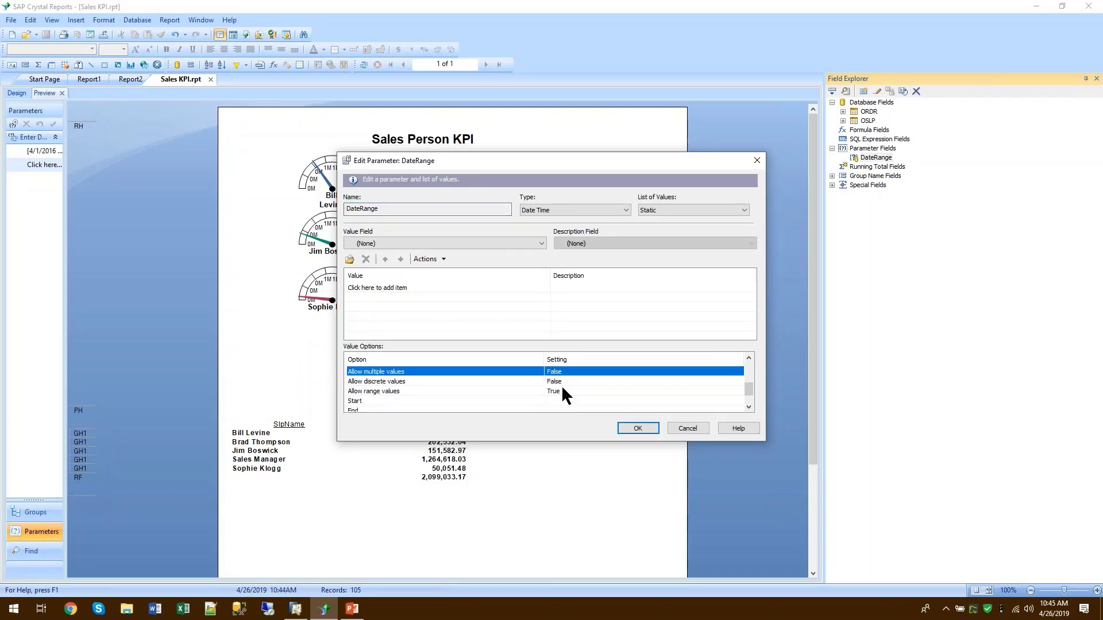
click(638, 428)
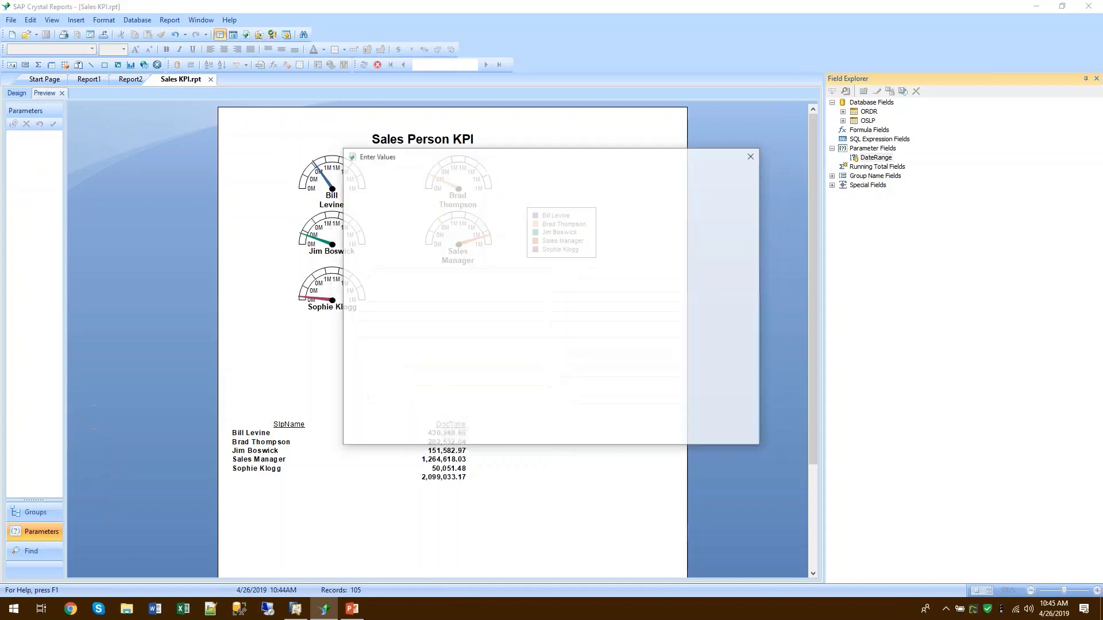
Enter a date range from April 1, 2019 to April 26, 2019.
click(535, 230)
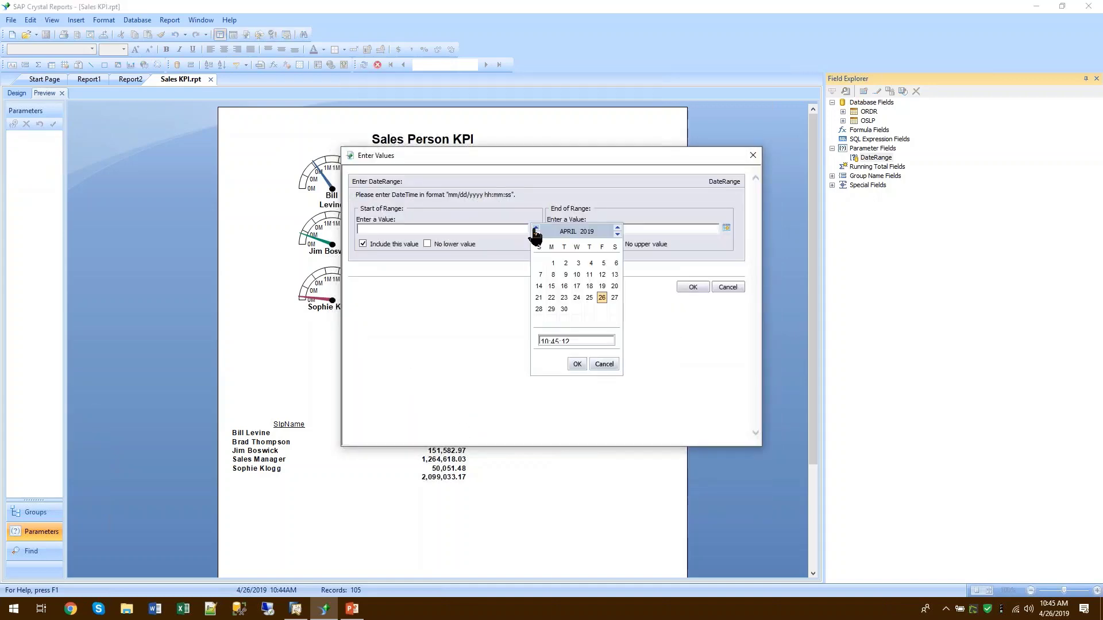
click(553, 264)
click(574, 369)
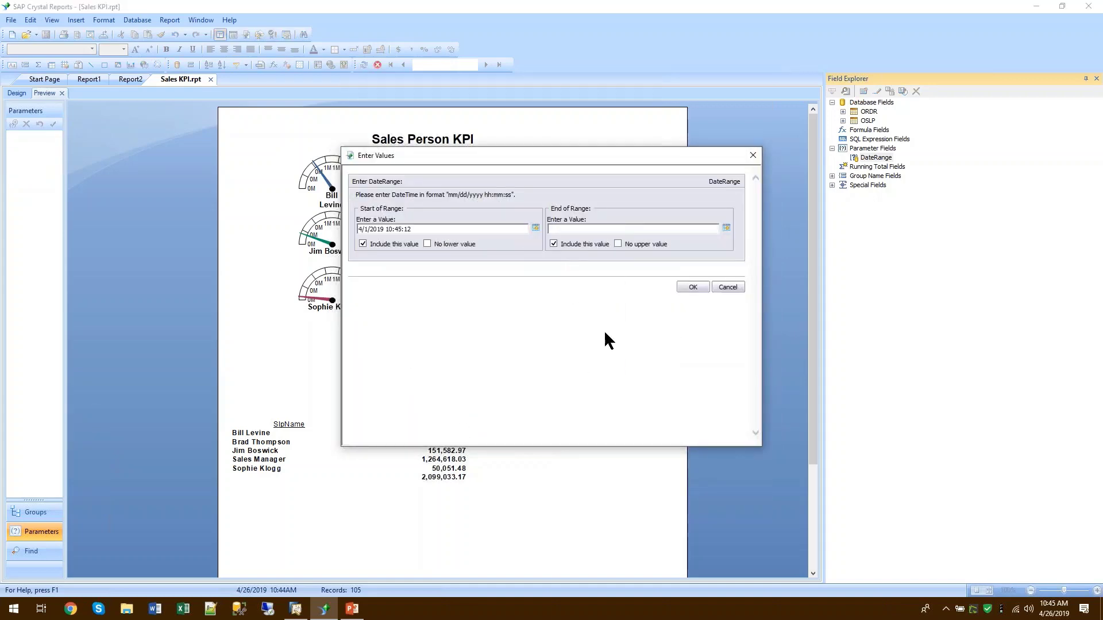
click(727, 228)
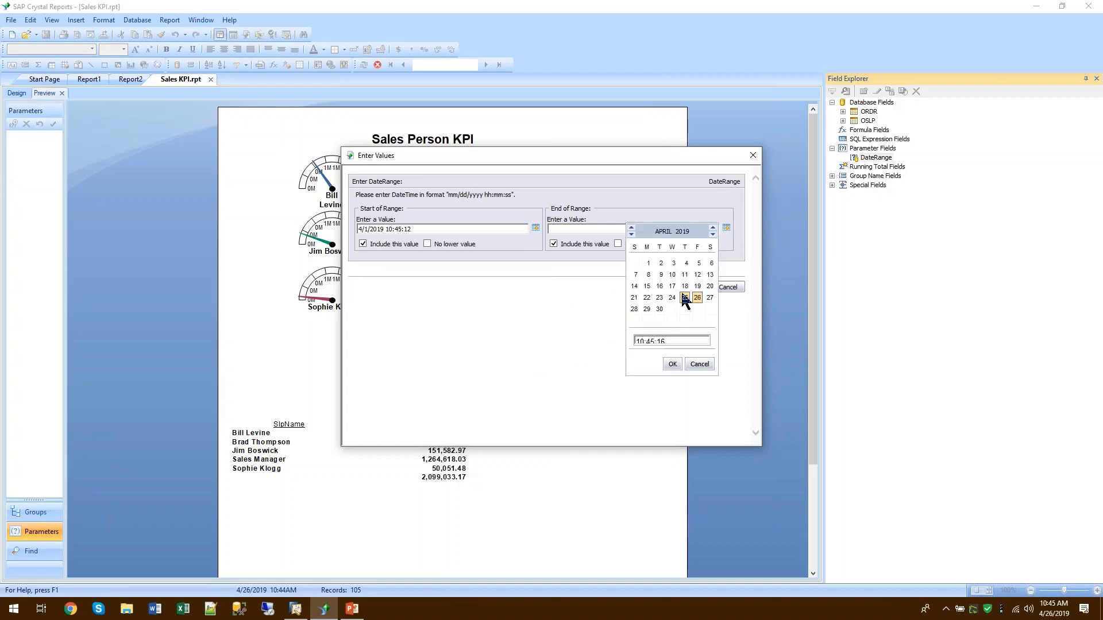
click(671, 365)
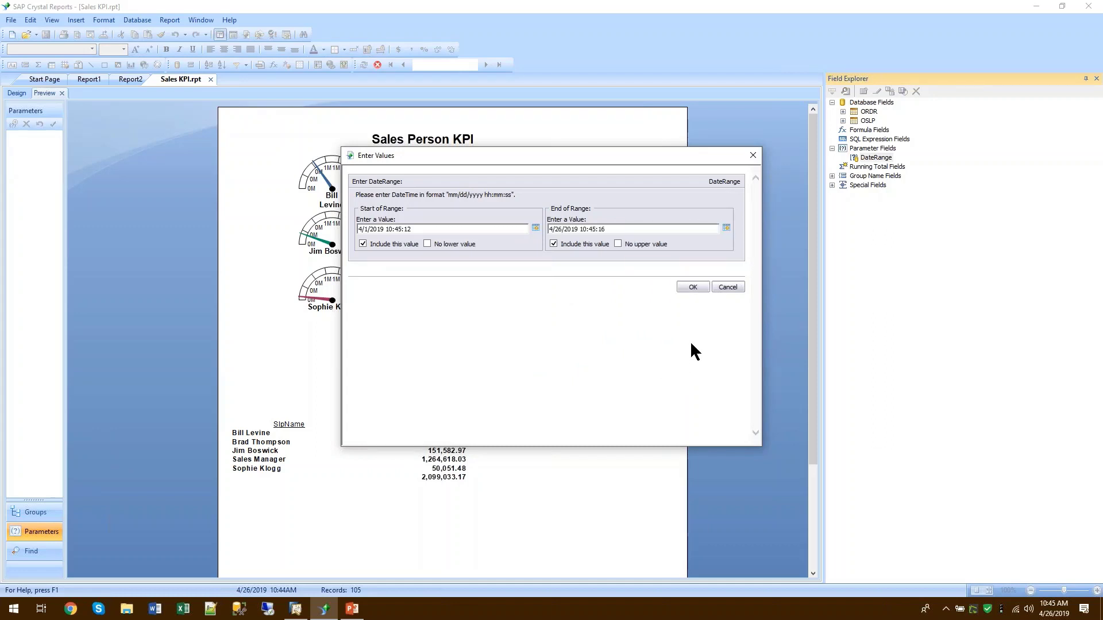
Run the report, save Sales KPI.rpt, and return to SAP Business One.
click(693, 287)
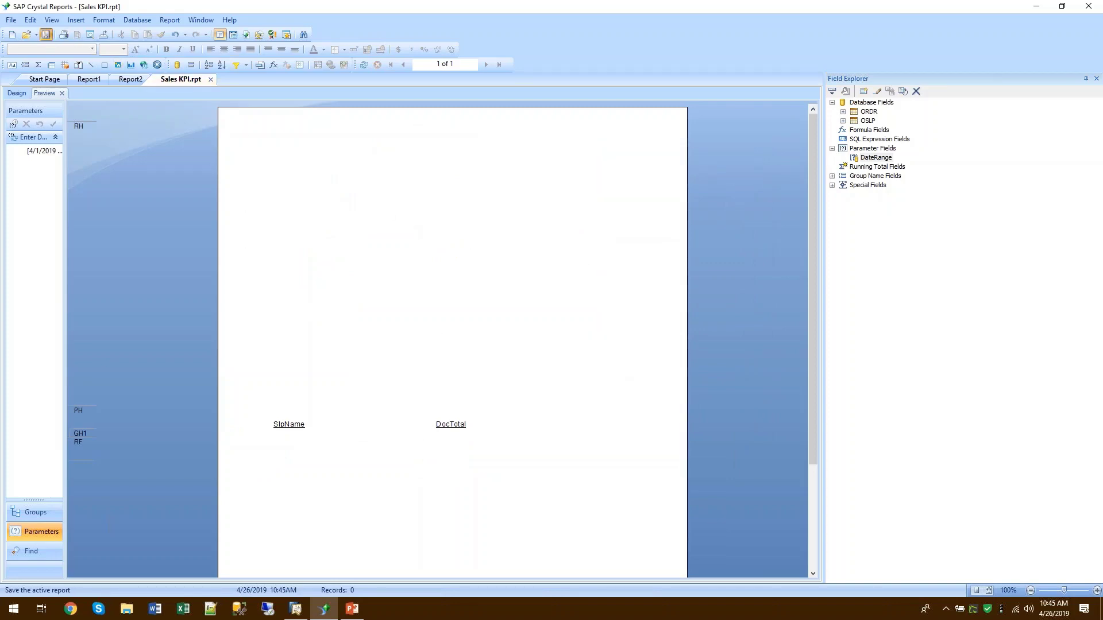
click(46, 34)
click(296, 609)
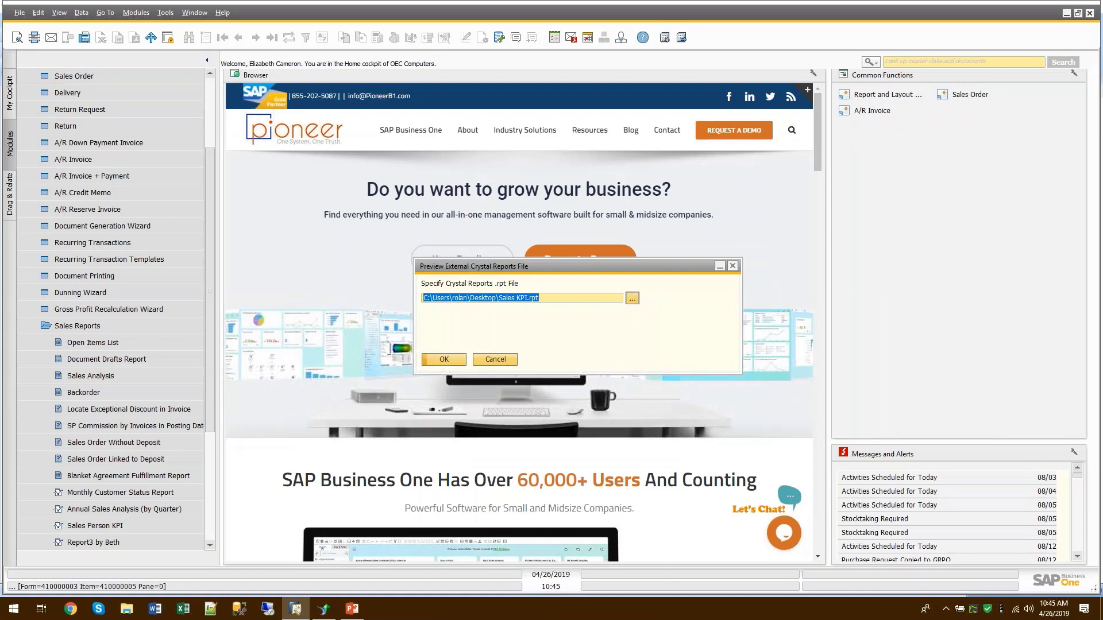
Preview Sales KPI.rpt from the Desktop for 01/01/2016 to 04/26/2019.
click(632, 298)
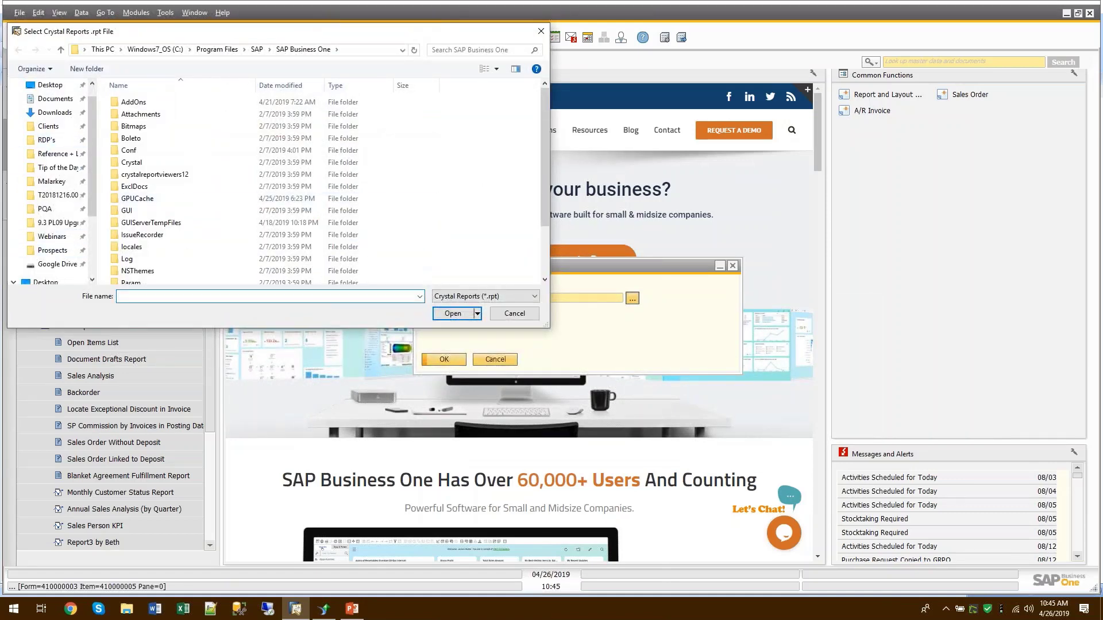
click(44, 282)
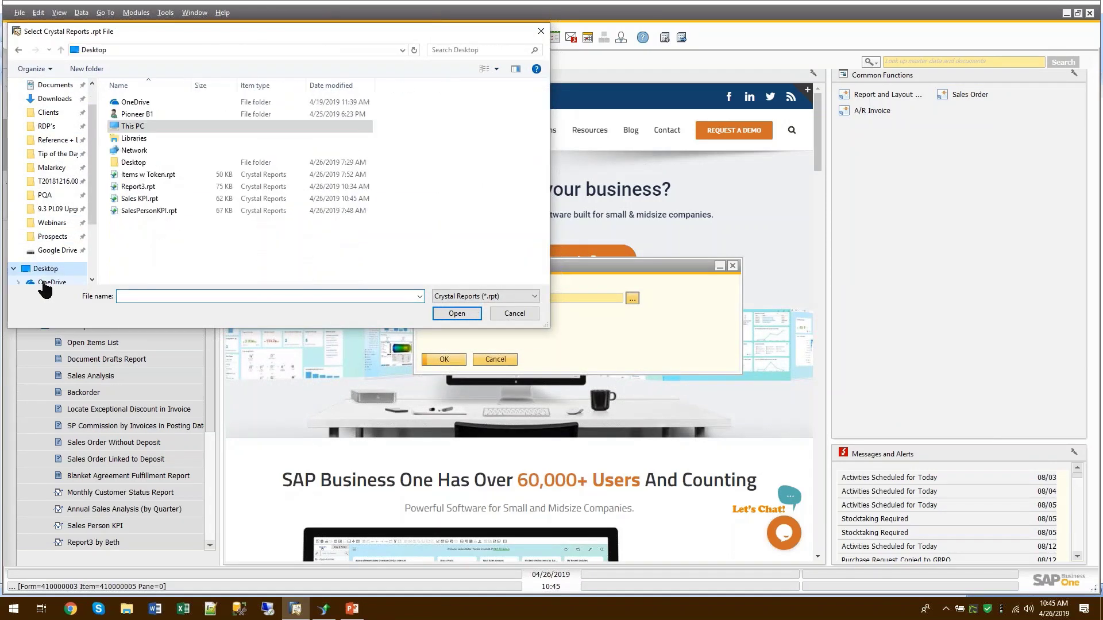
double_click(139, 197)
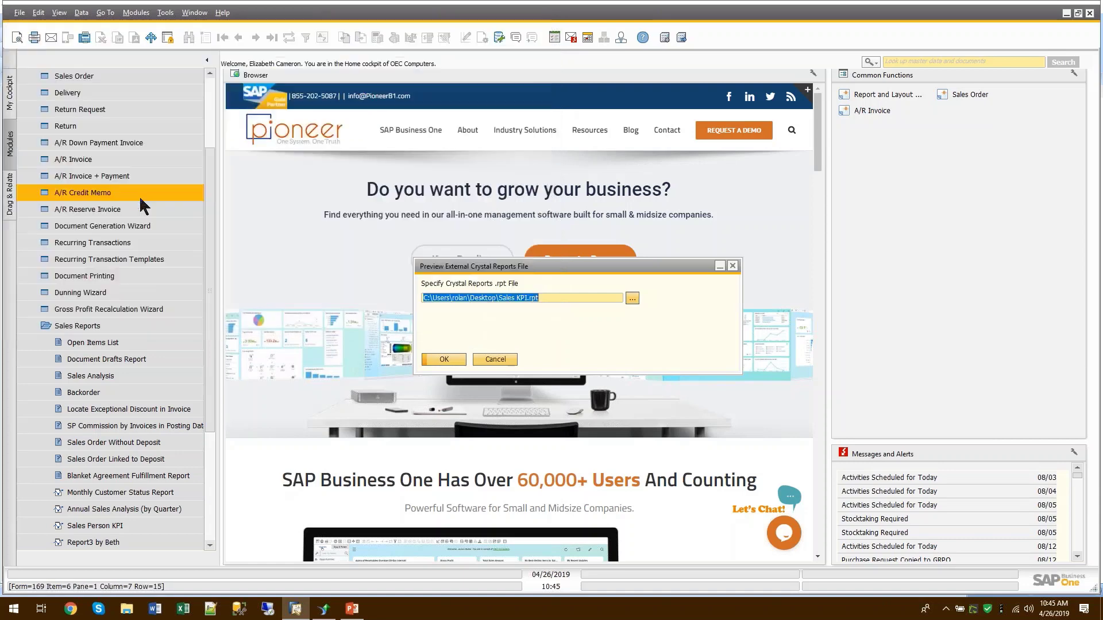
click(443, 361)
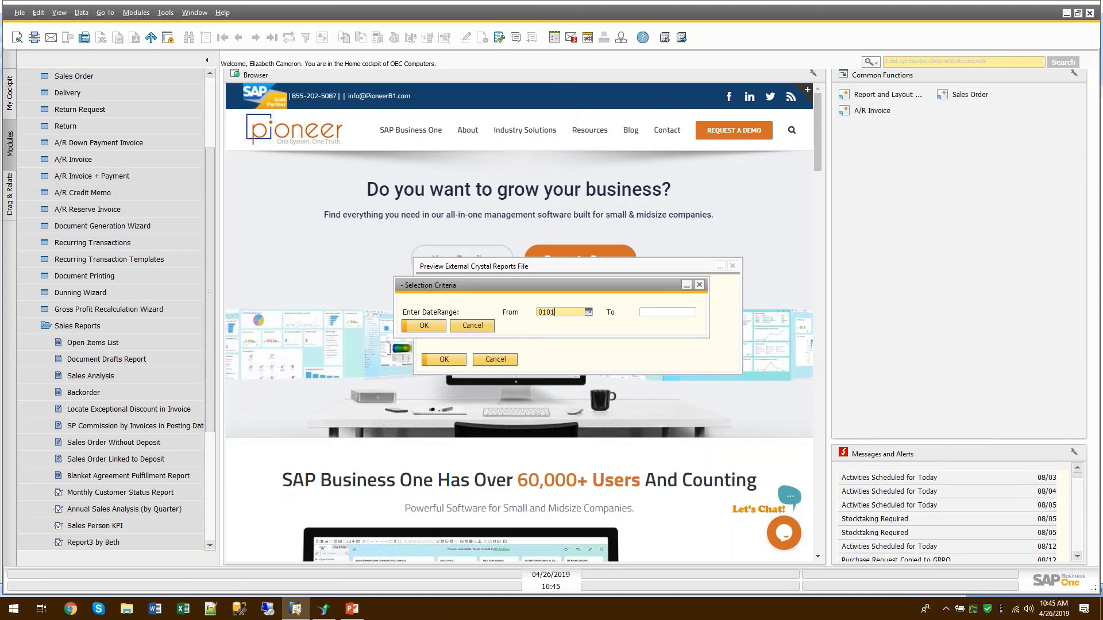
key(Tab)
key(Tab)
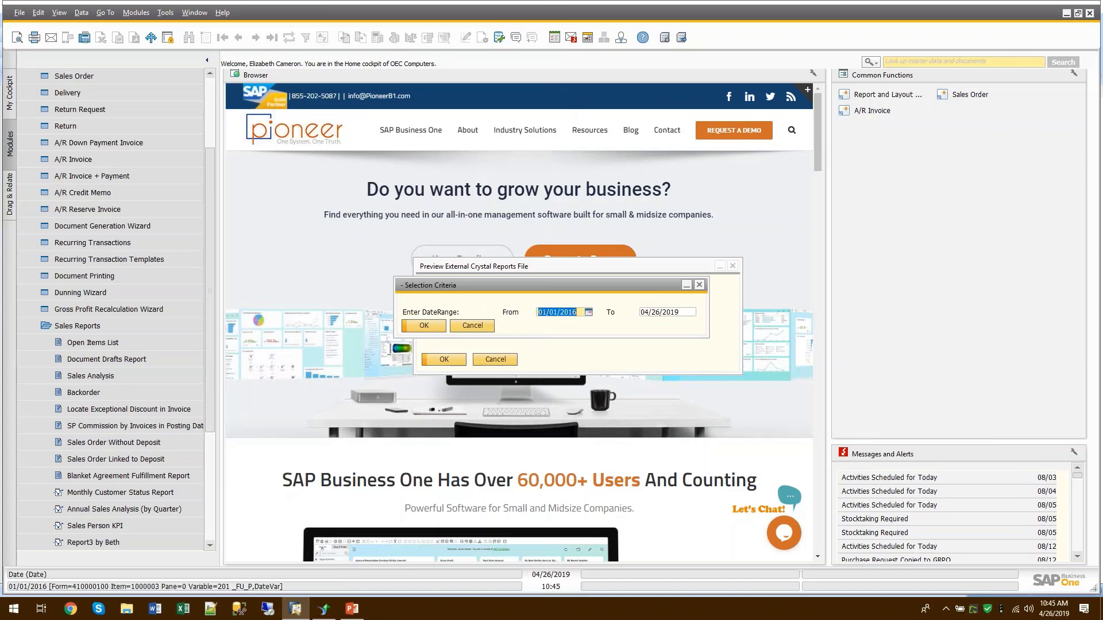
click(425, 325)
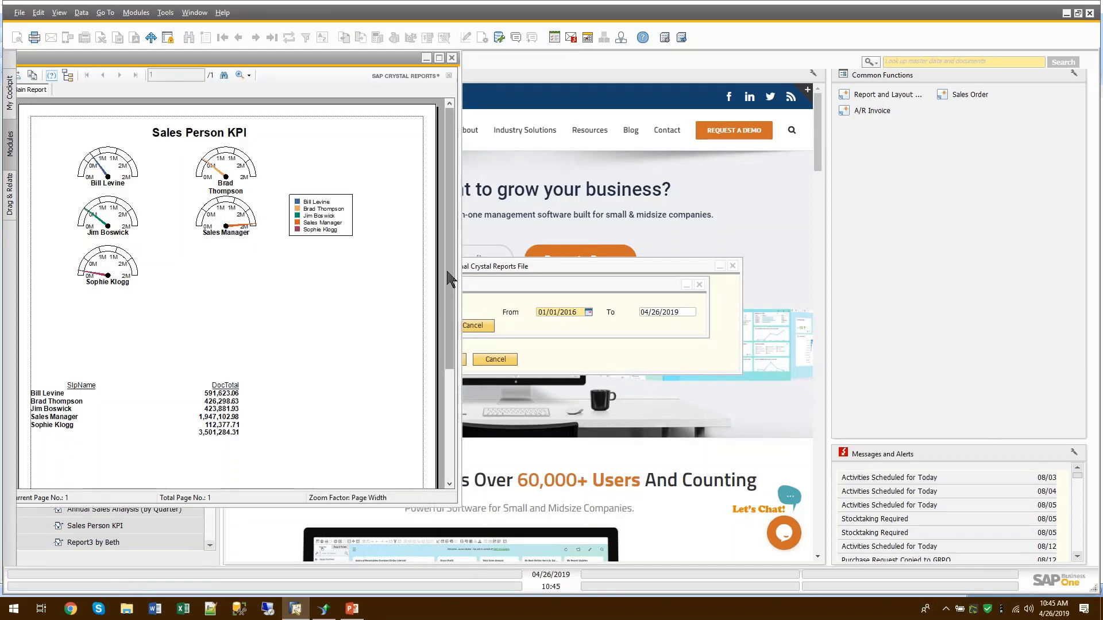
Scroll through the Sales KPI gauges, move the viewer aside, and close the preview.
drag(448, 279, 422, 236)
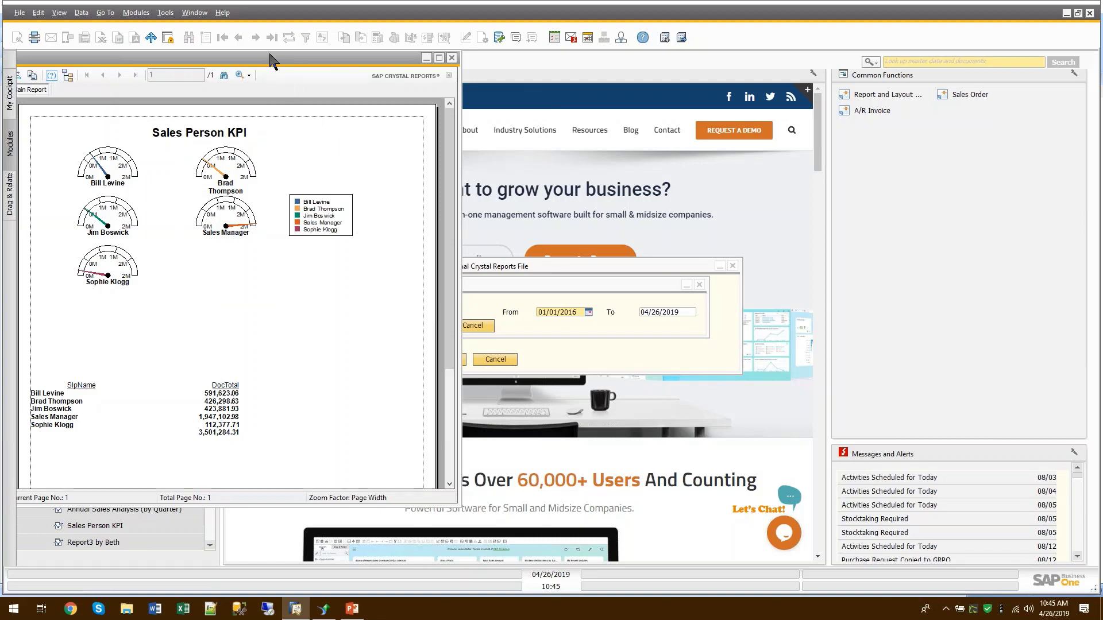
drag(273, 57, 390, 91)
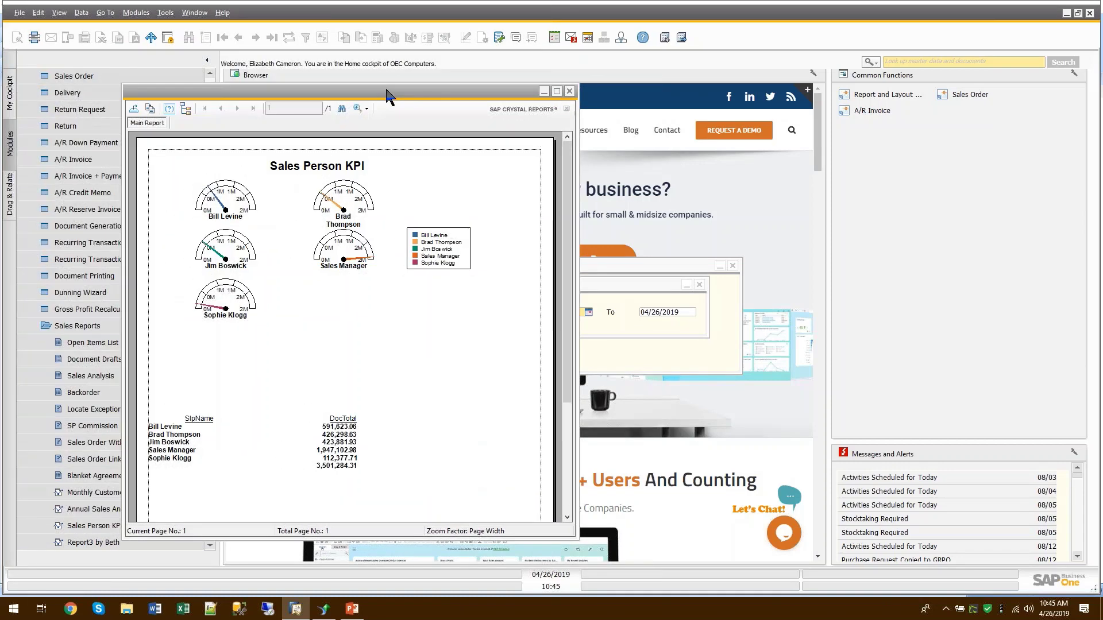
click(570, 91)
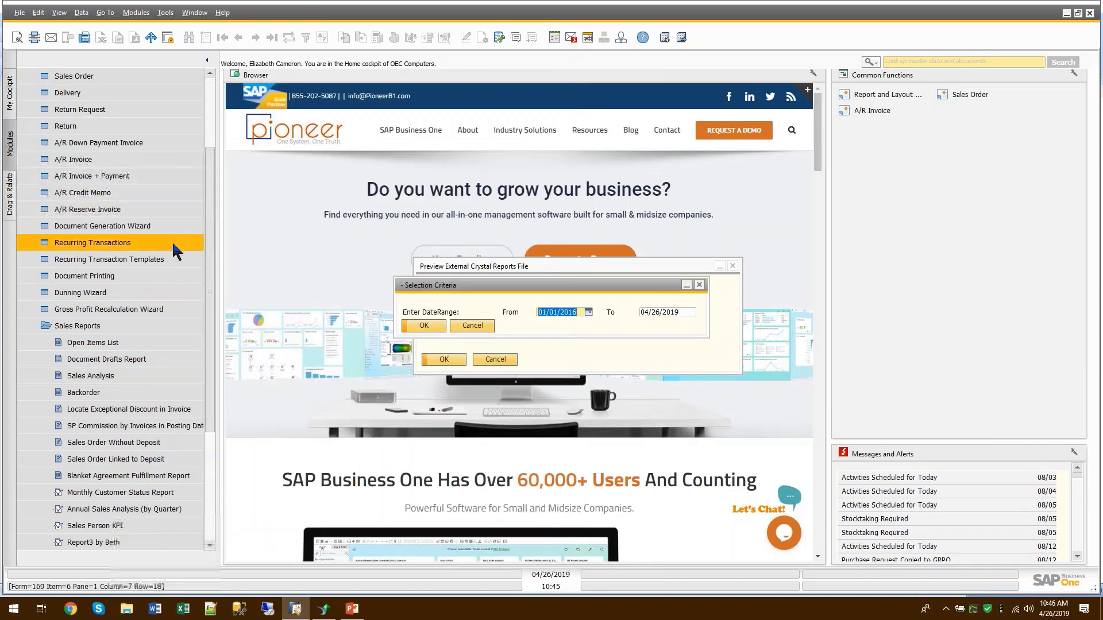
Open the Sales Analysis selection criteria, clear the customer codes, then dismiss it.
click(112, 378)
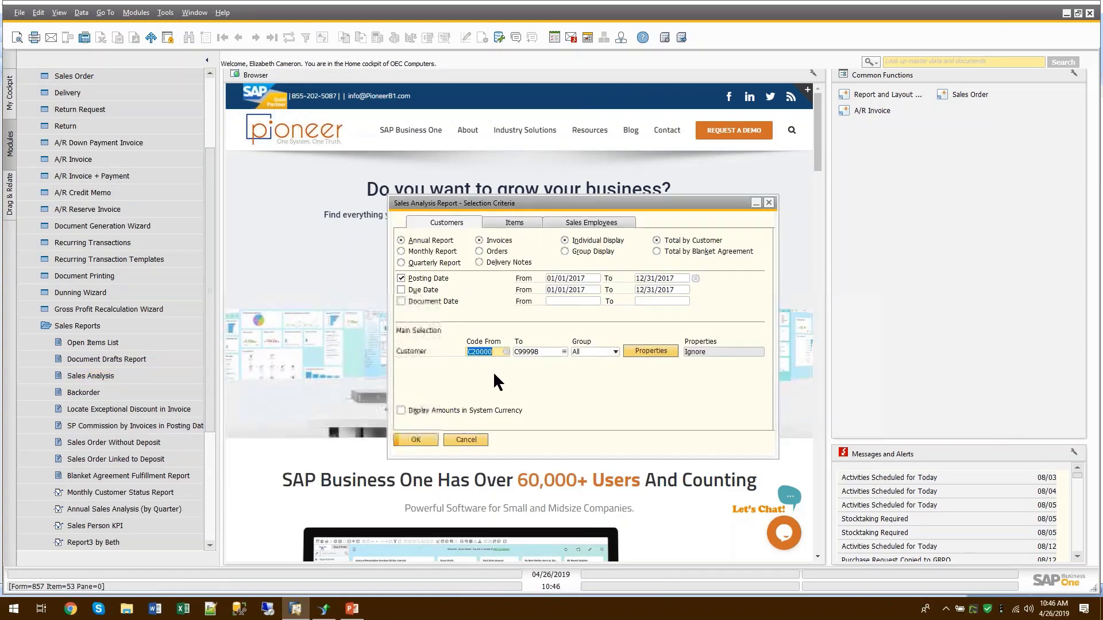
key(BackSpace)
key(Tab)
key(BackSpace)
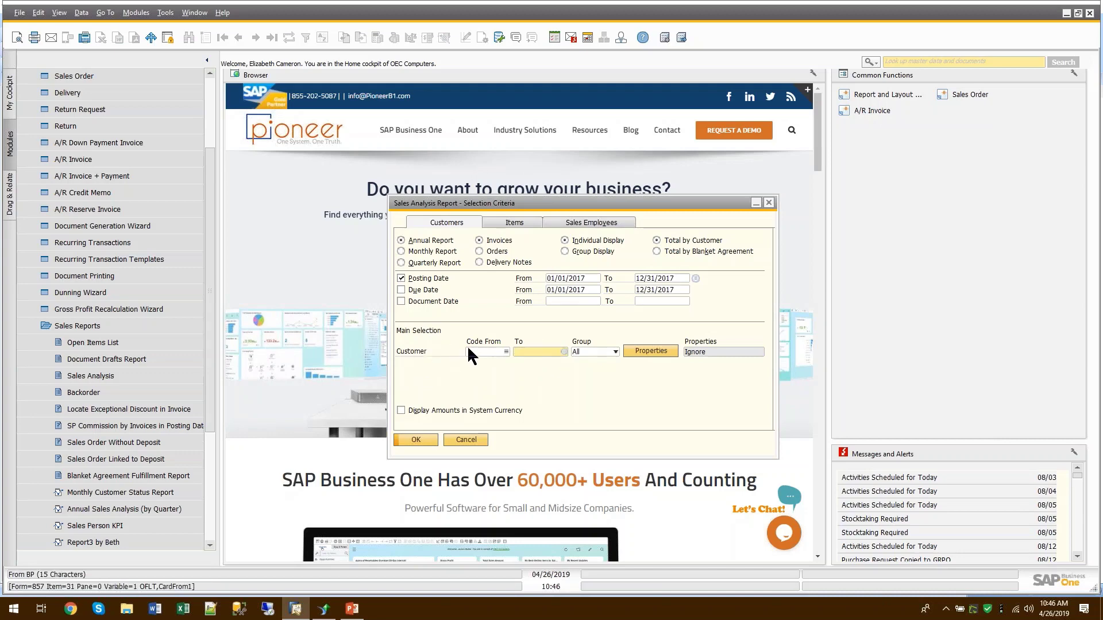
click(598, 351)
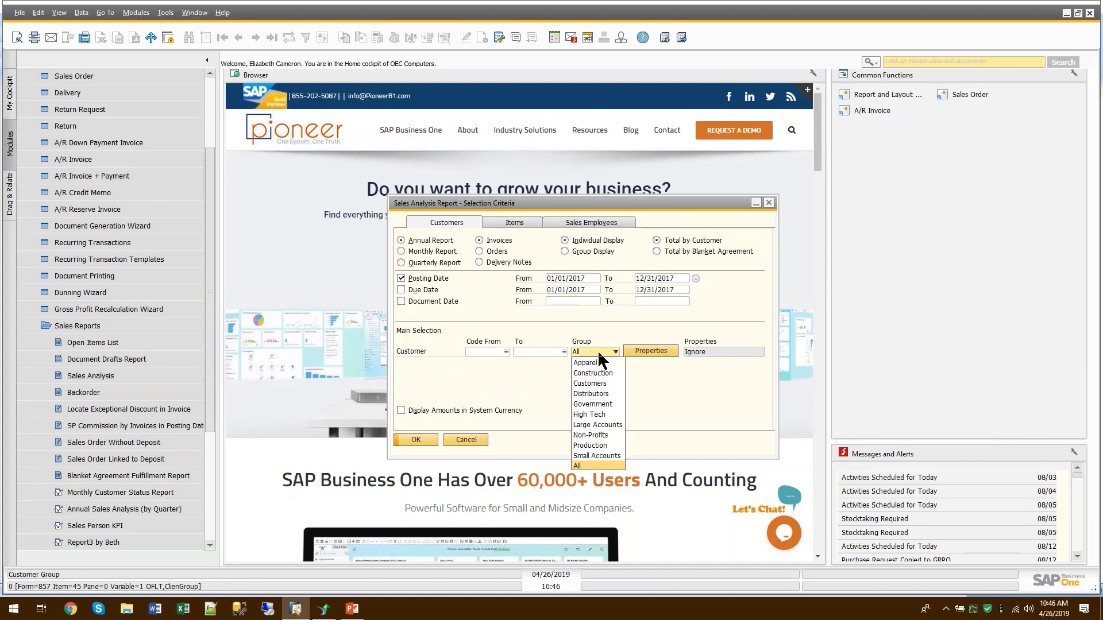
click(598, 349)
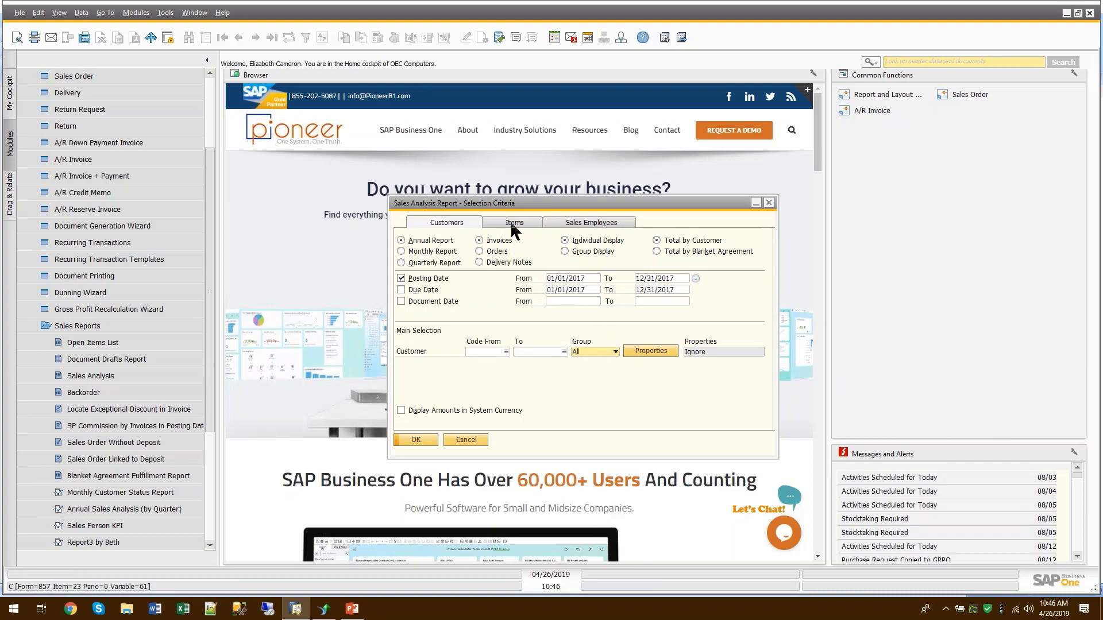
click(477, 437)
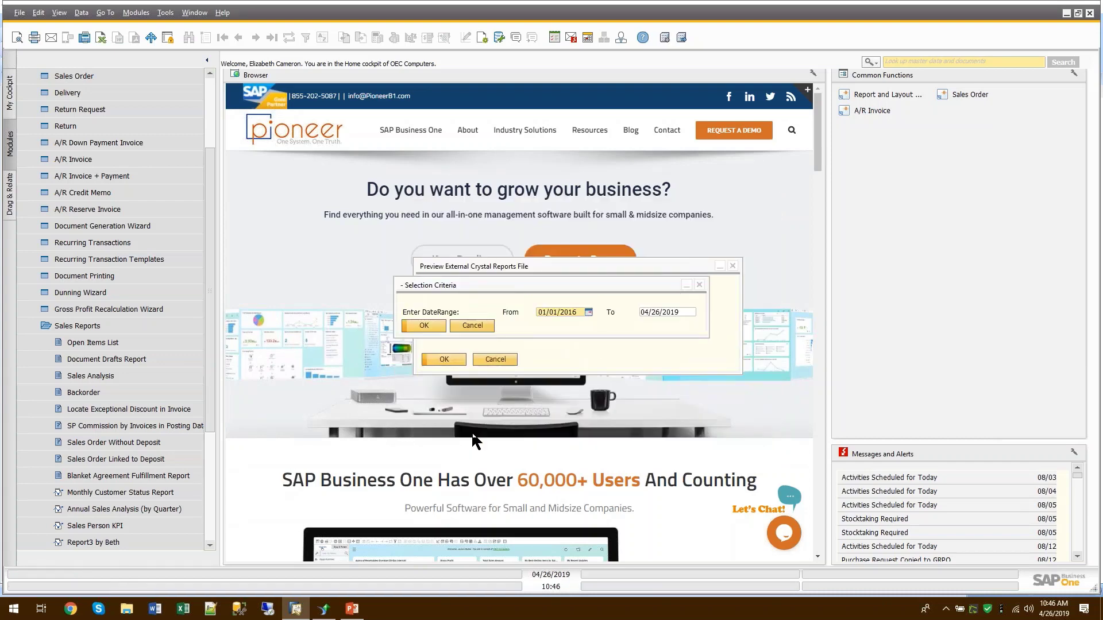
Expand Inventory Reports, then cancel Inventory Status, the DateRange prompt and the external preview dialog.
scroll(203, 114, up, 3)
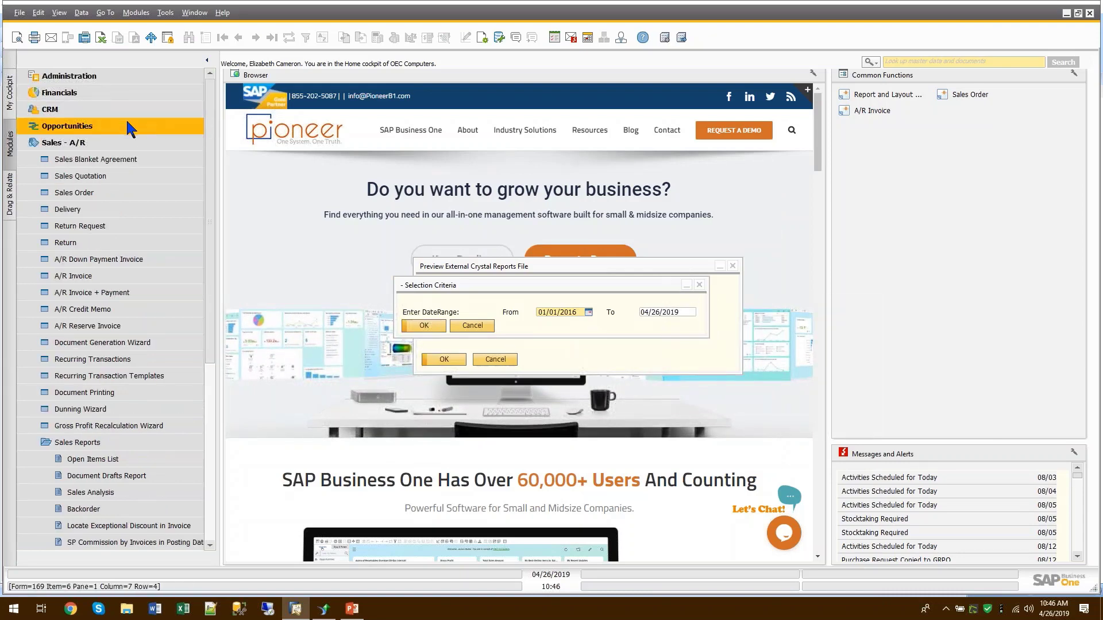
click(95, 142)
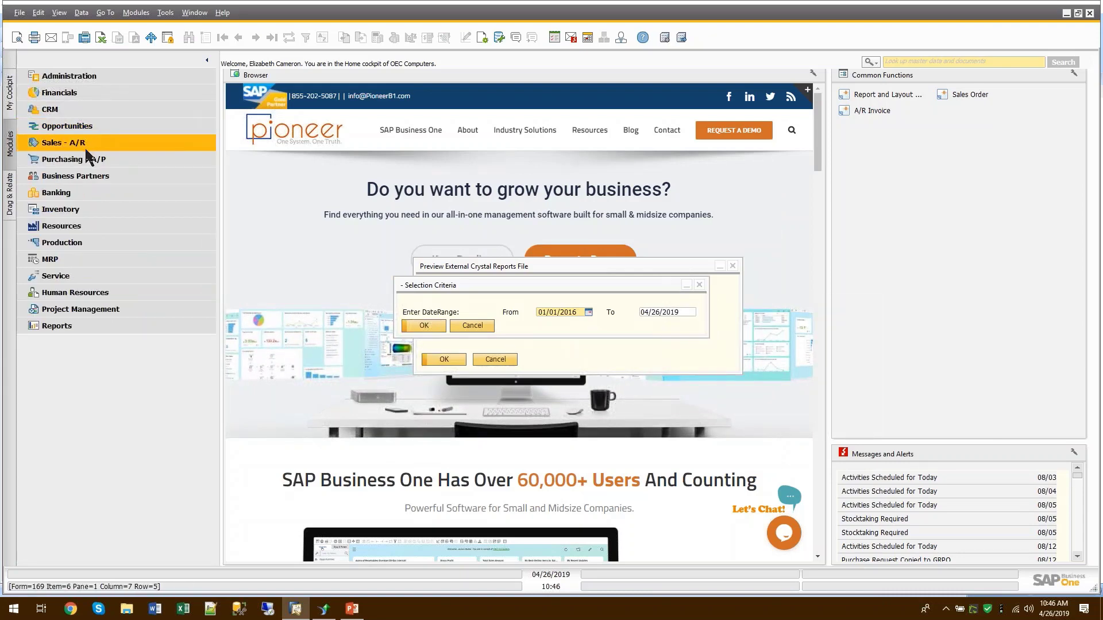
click(73, 210)
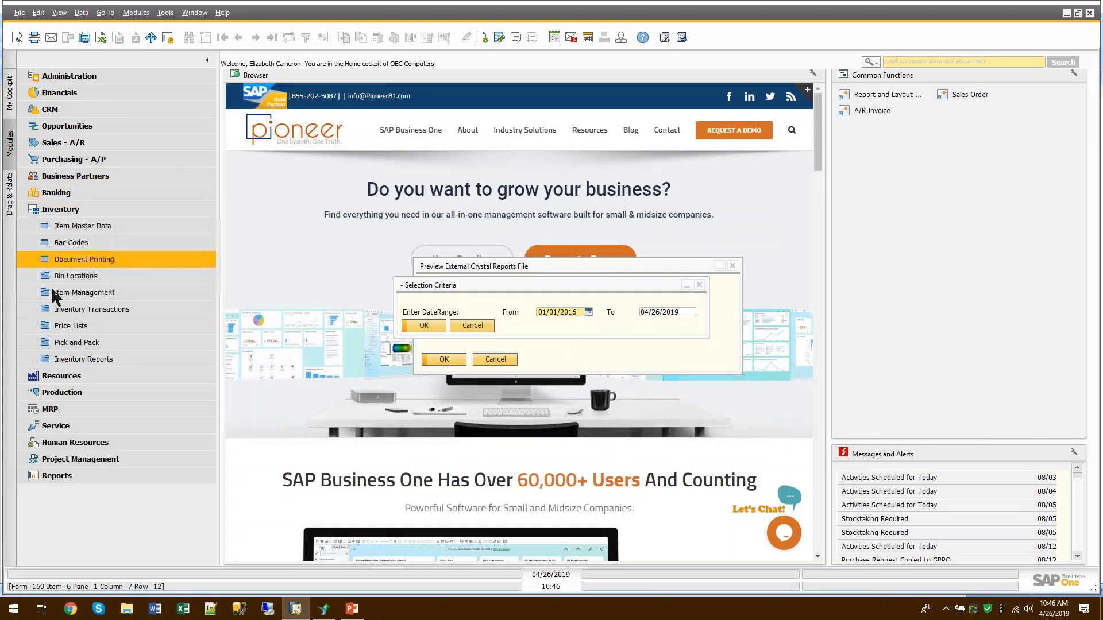
click(84, 361)
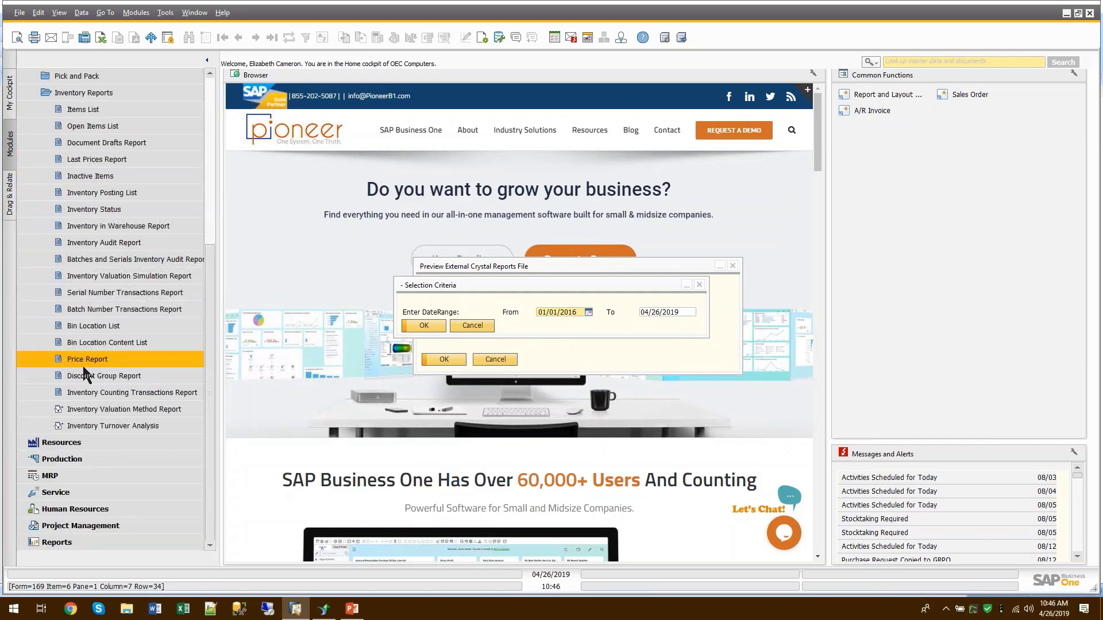
click(112, 213)
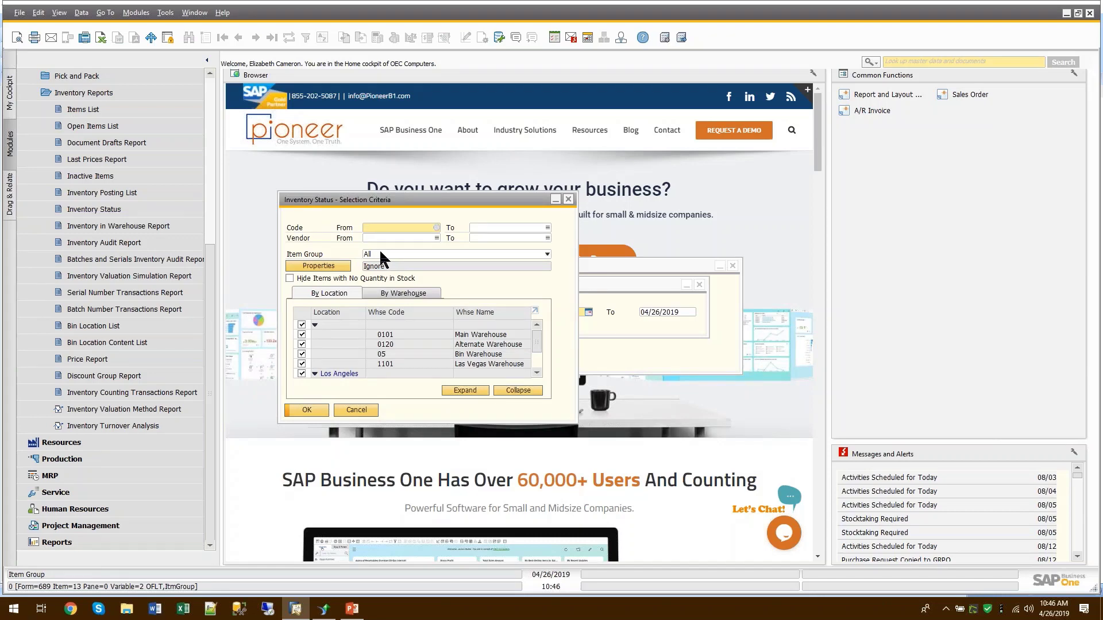
click(361, 410)
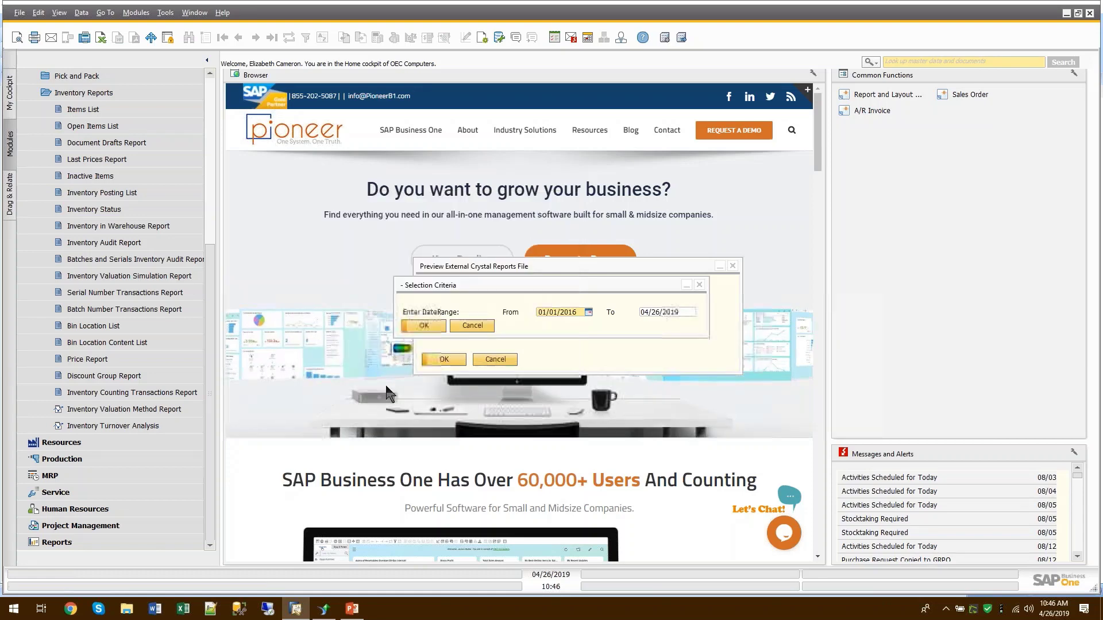
click(473, 326)
click(495, 359)
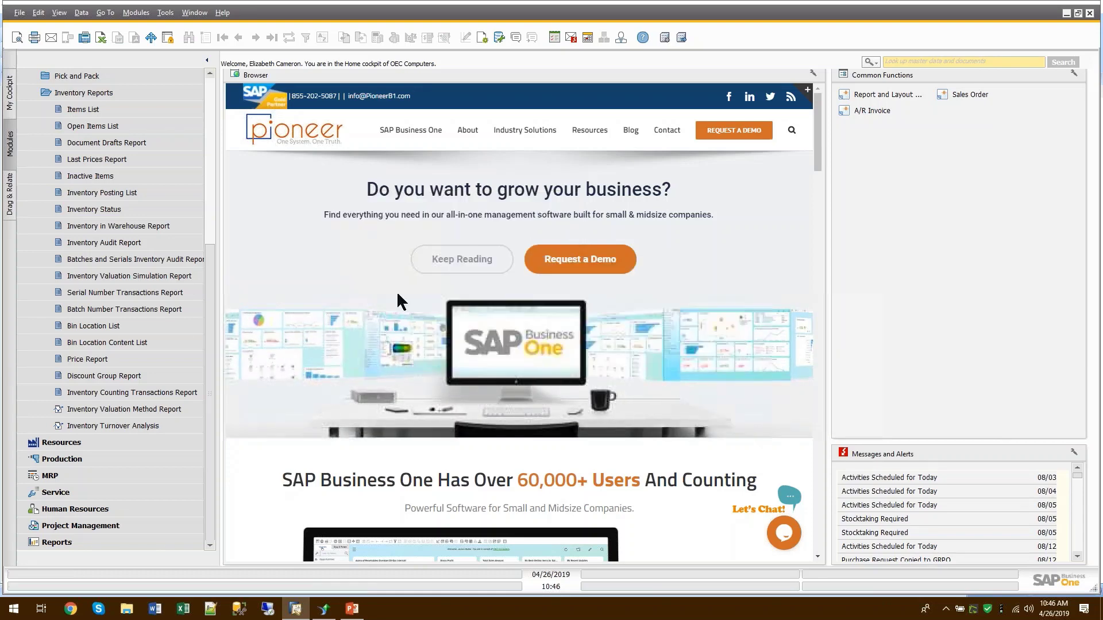
Start a new blank report in Crystal Reports.
click(324, 607)
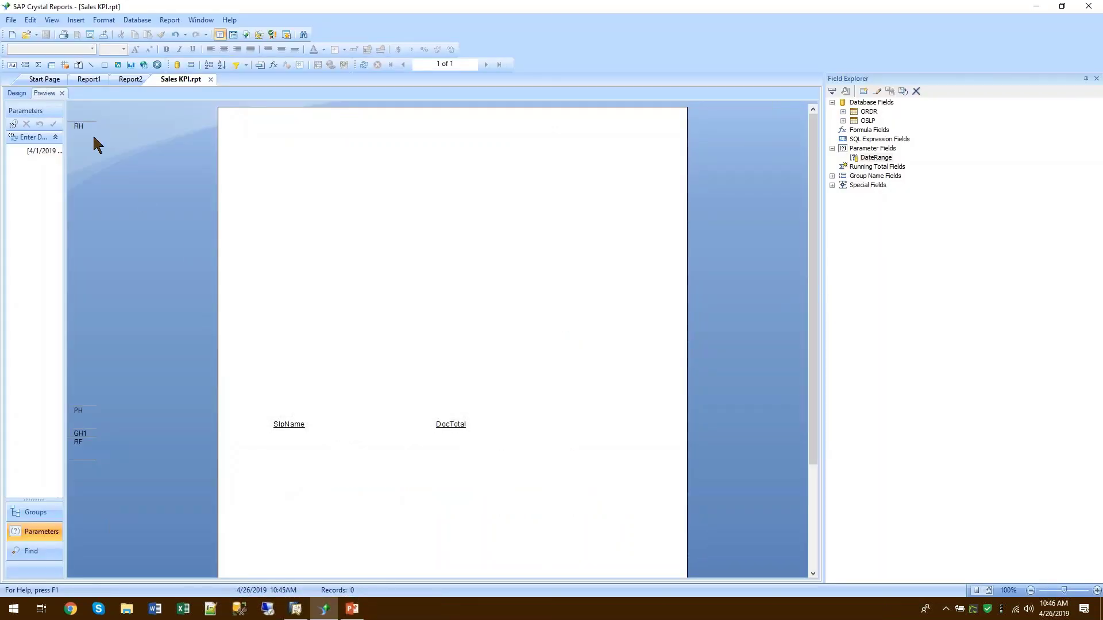
click(11, 20)
mouse_move(15, 36)
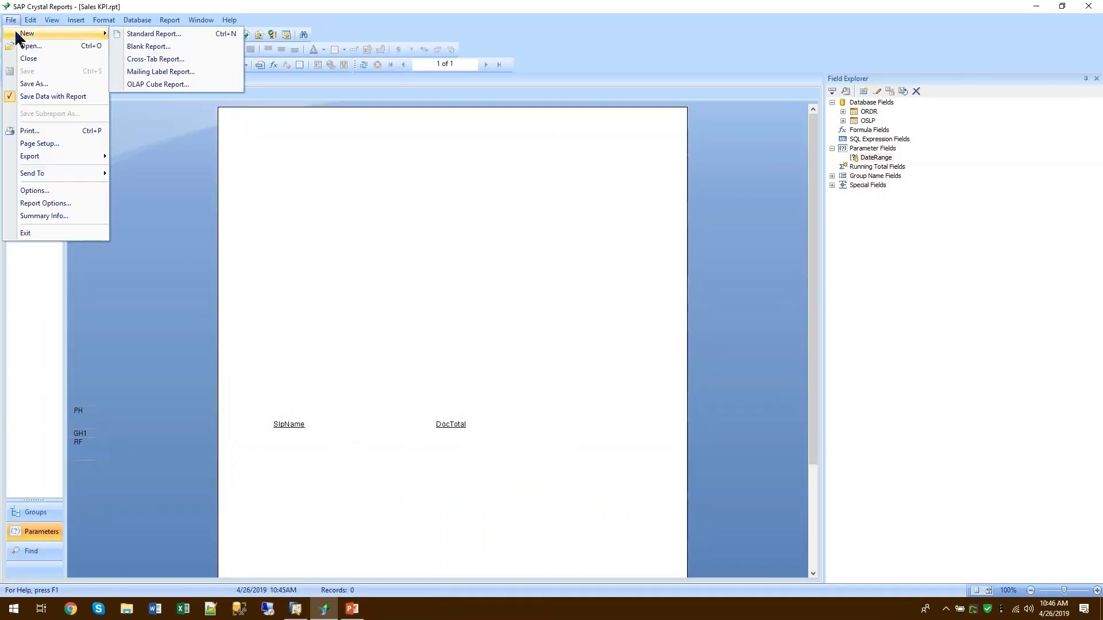
click(135, 46)
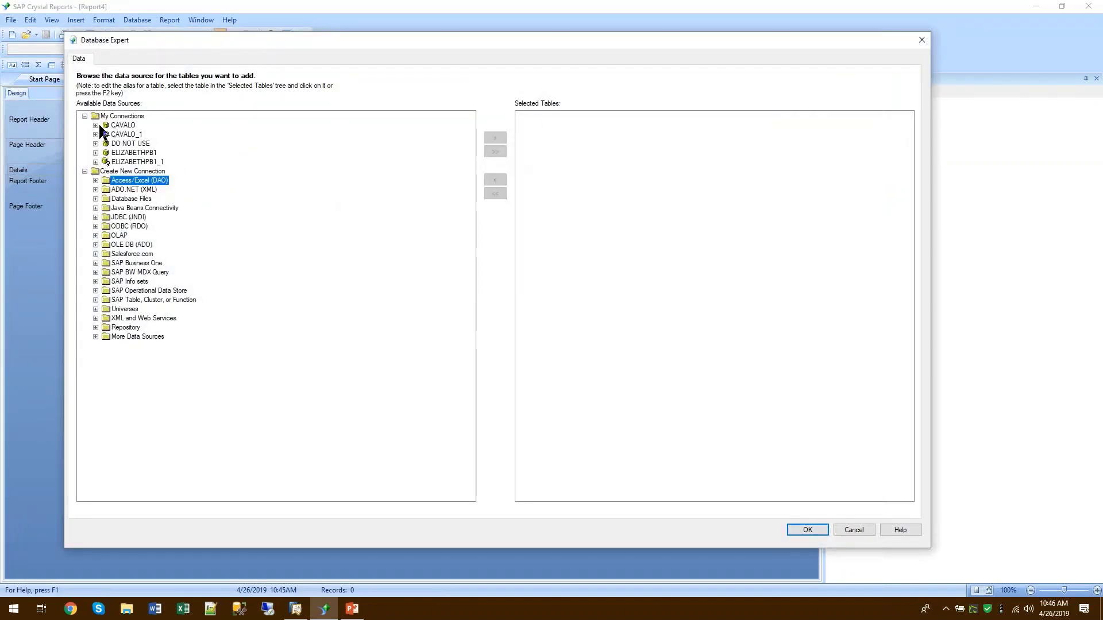
Add the OITM table from SBODemoUS > dbo > Tables as the report's data source.
click(96, 162)
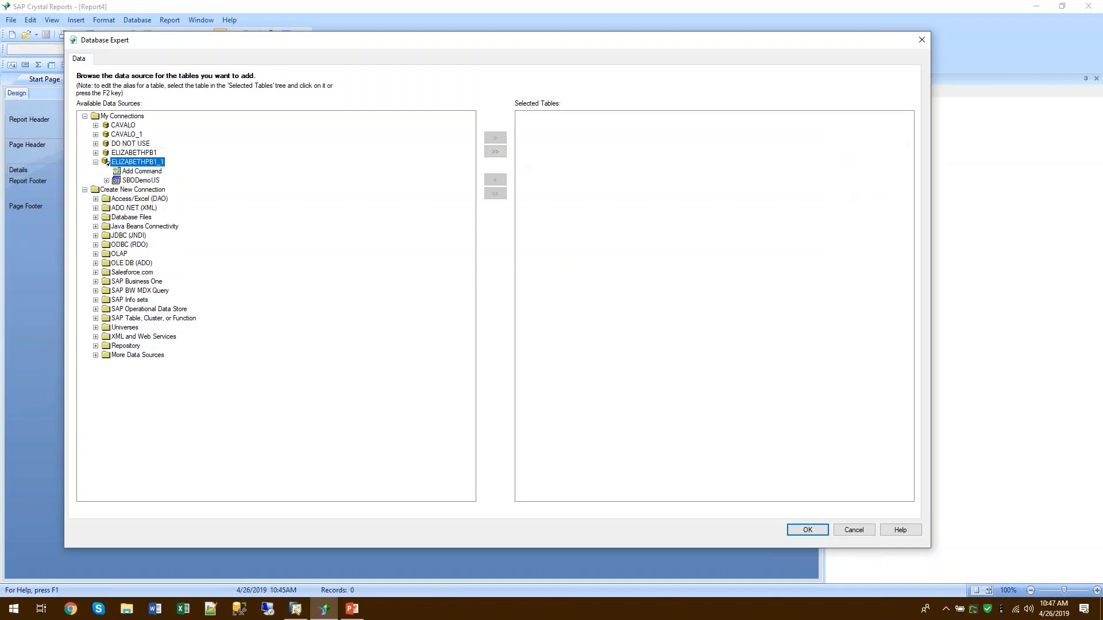
click(106, 180)
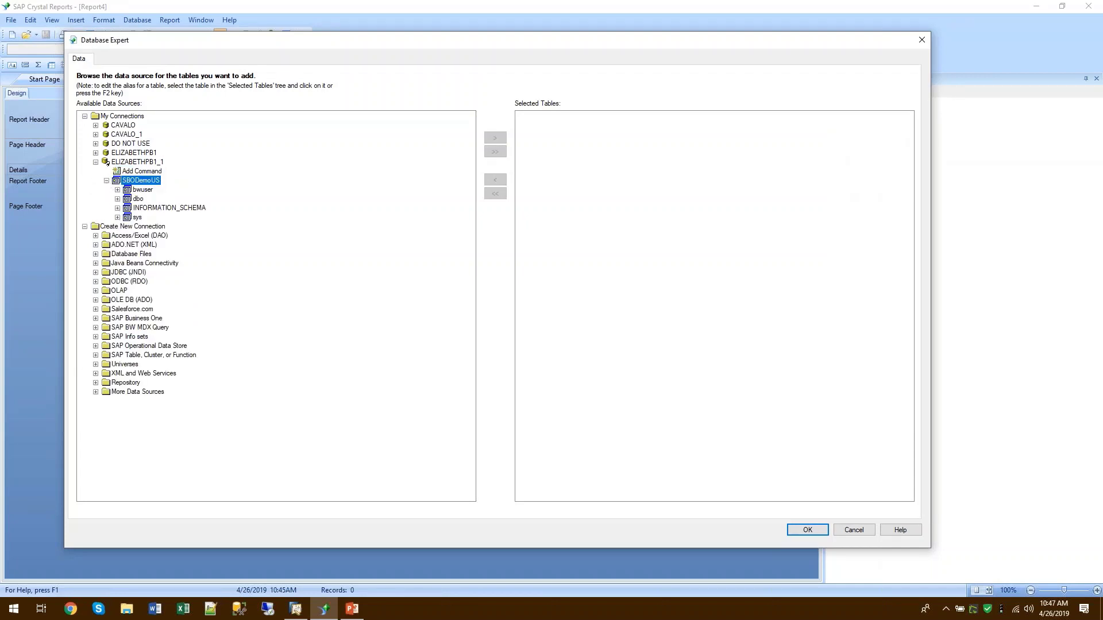
click(117, 198)
click(129, 208)
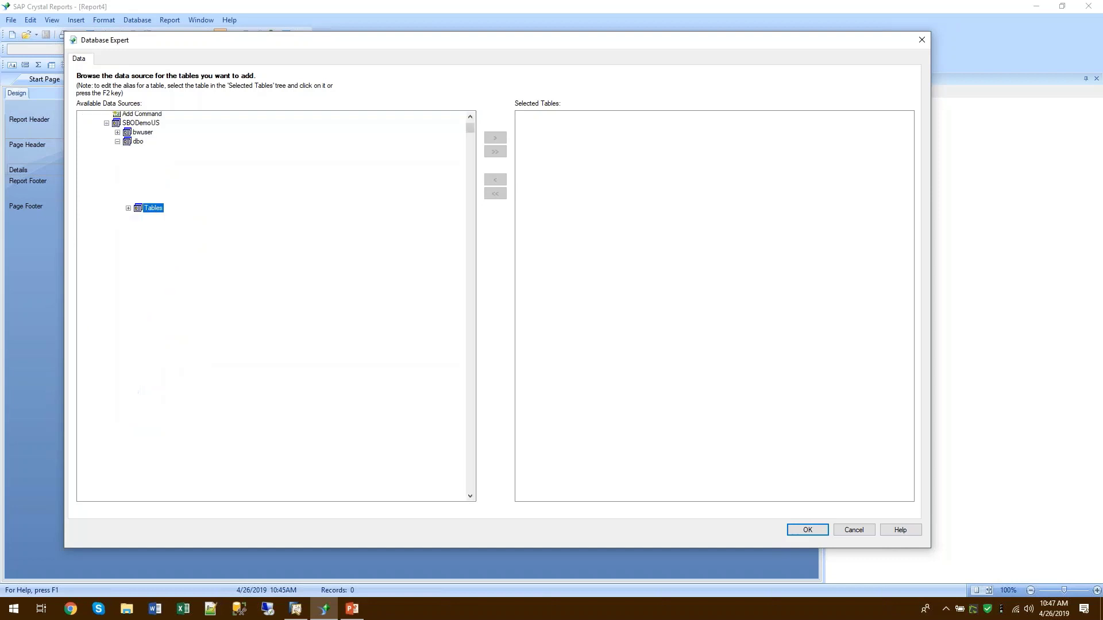
click(163, 337)
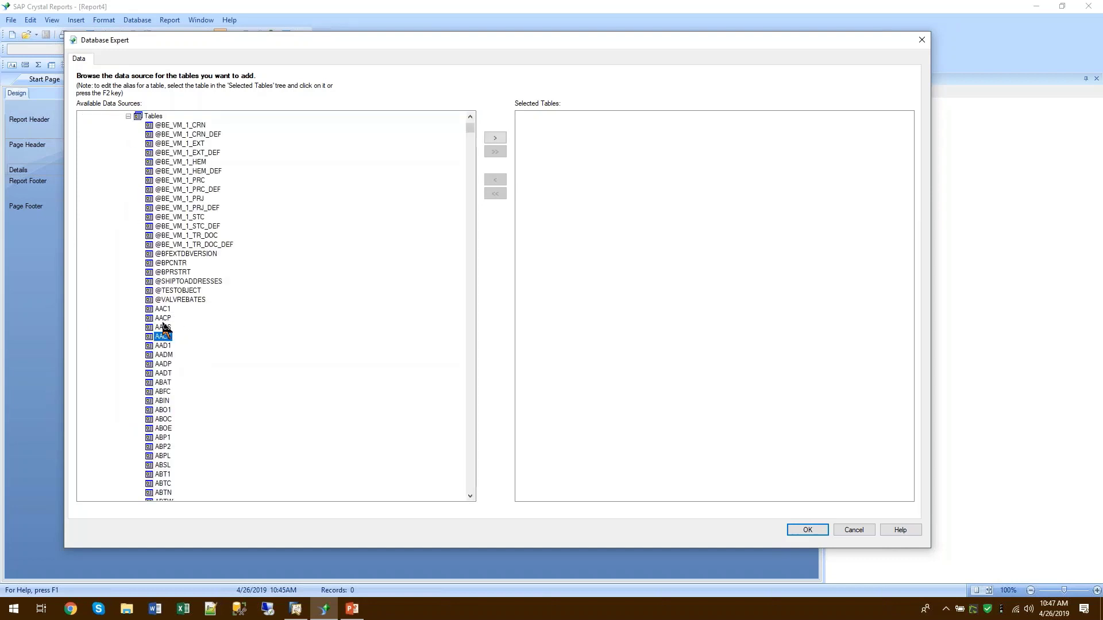
text(oitm)
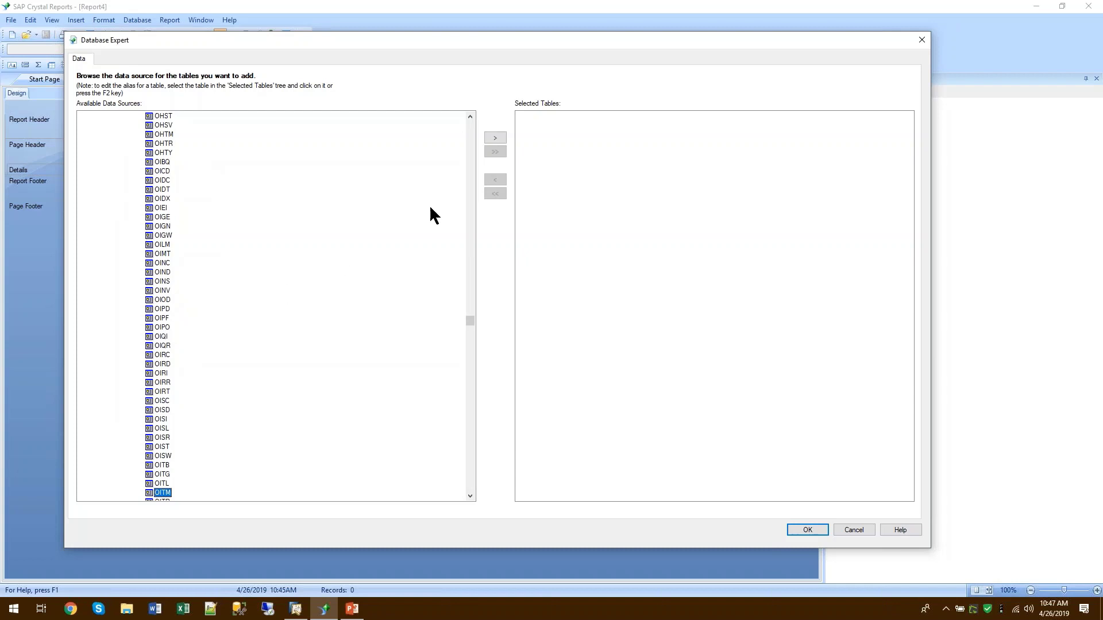
click(495, 138)
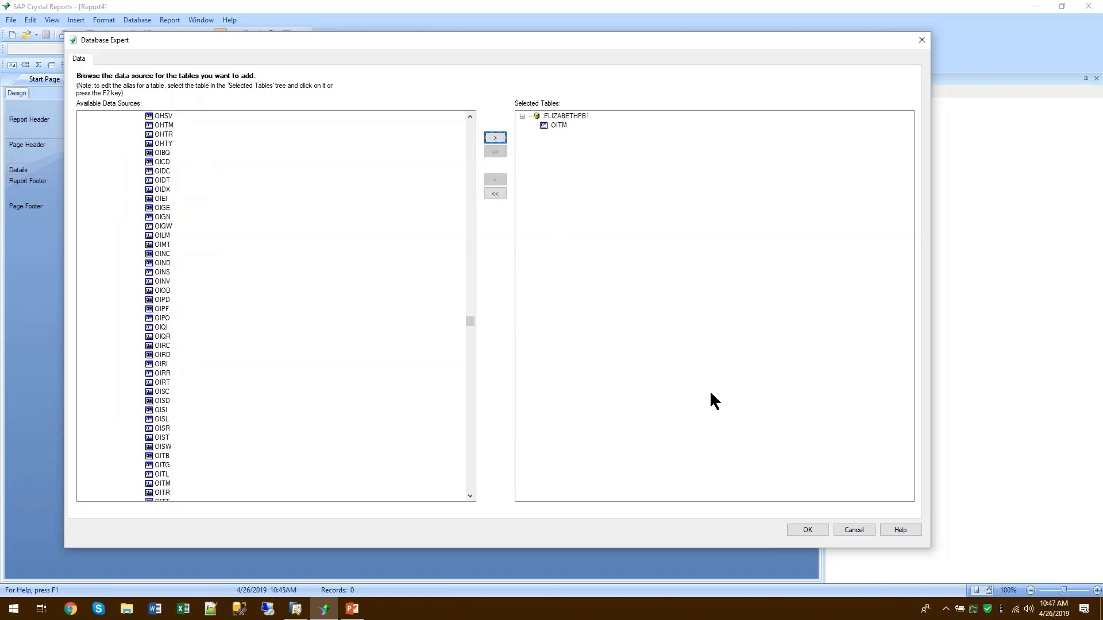
click(804, 526)
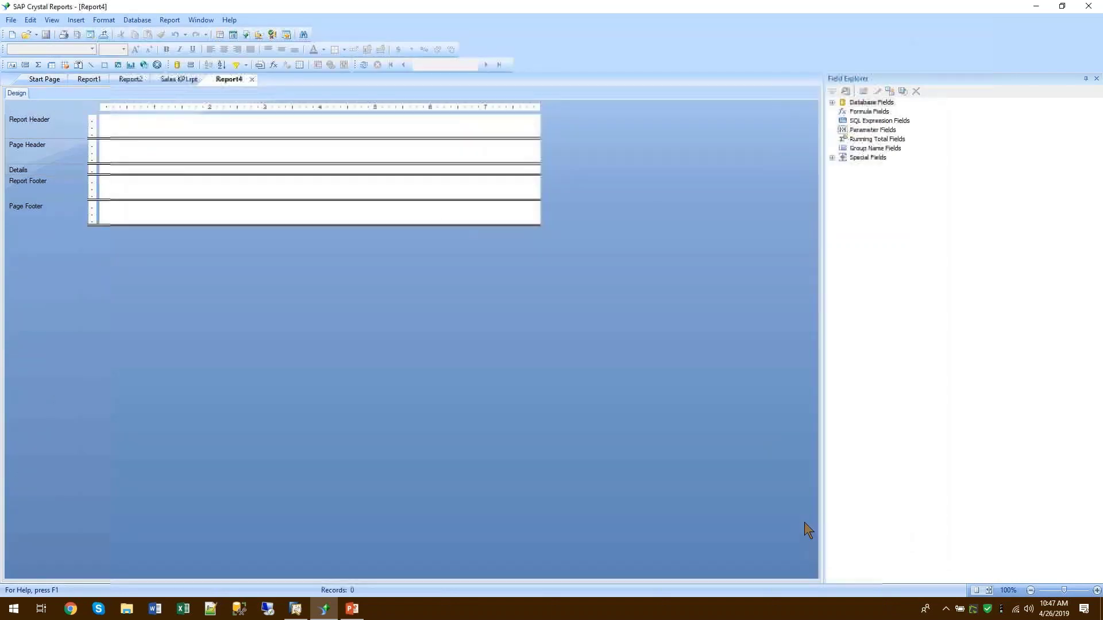
Place the OITM fields ItemCode, ItemName, OnHand, IsCommited and OnOrder side by side in Details.
click(832, 102)
click(843, 110)
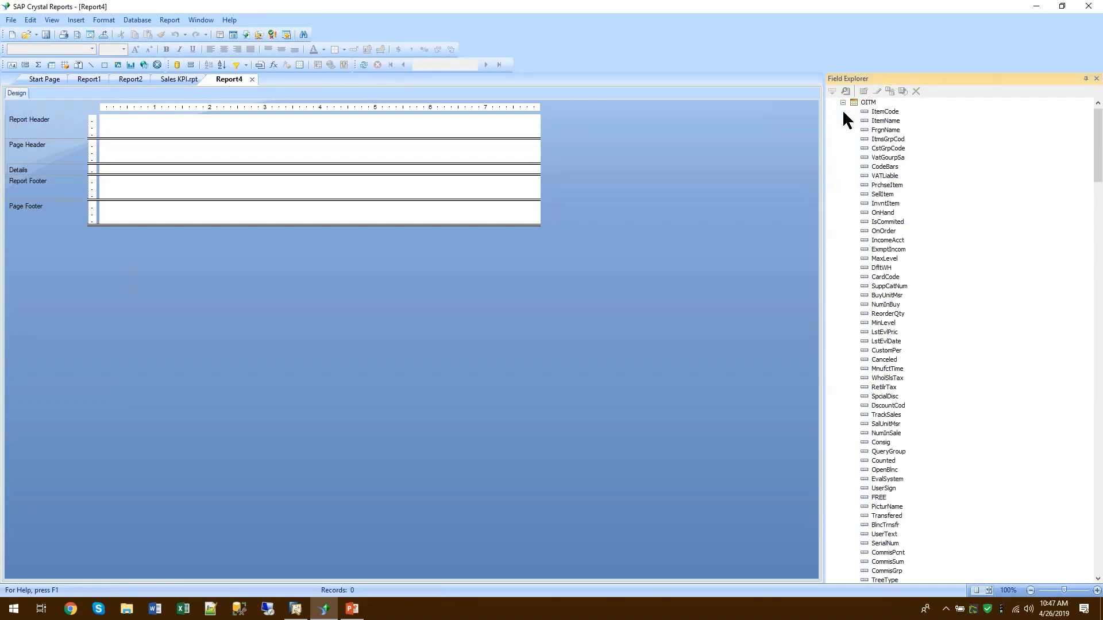
click(883, 112)
drag(883, 113, 107, 167)
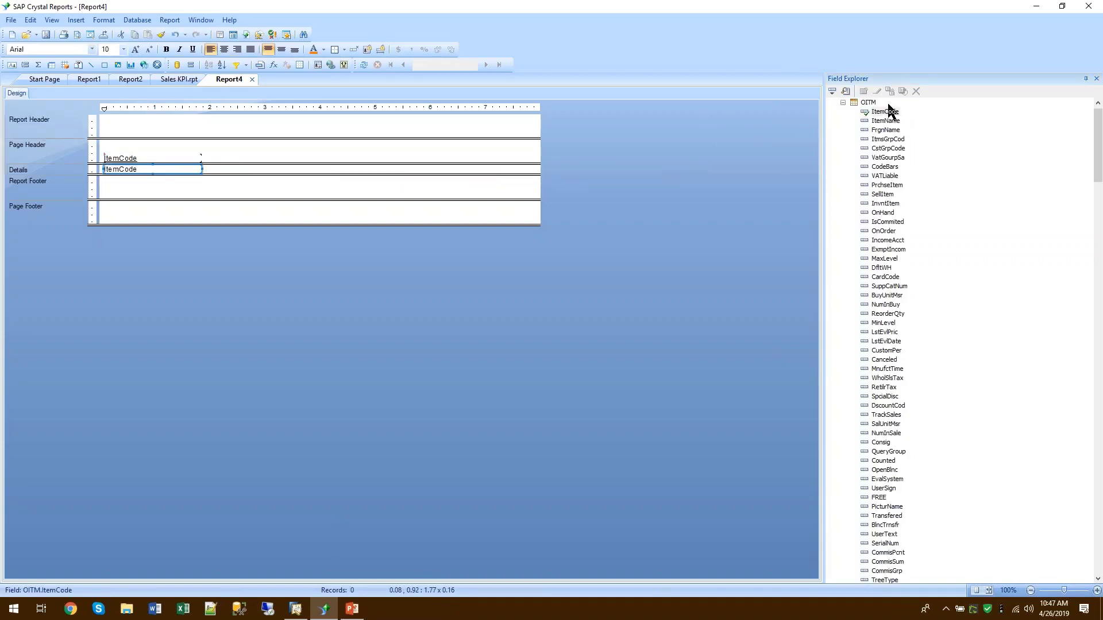
drag(885, 121, 211, 178)
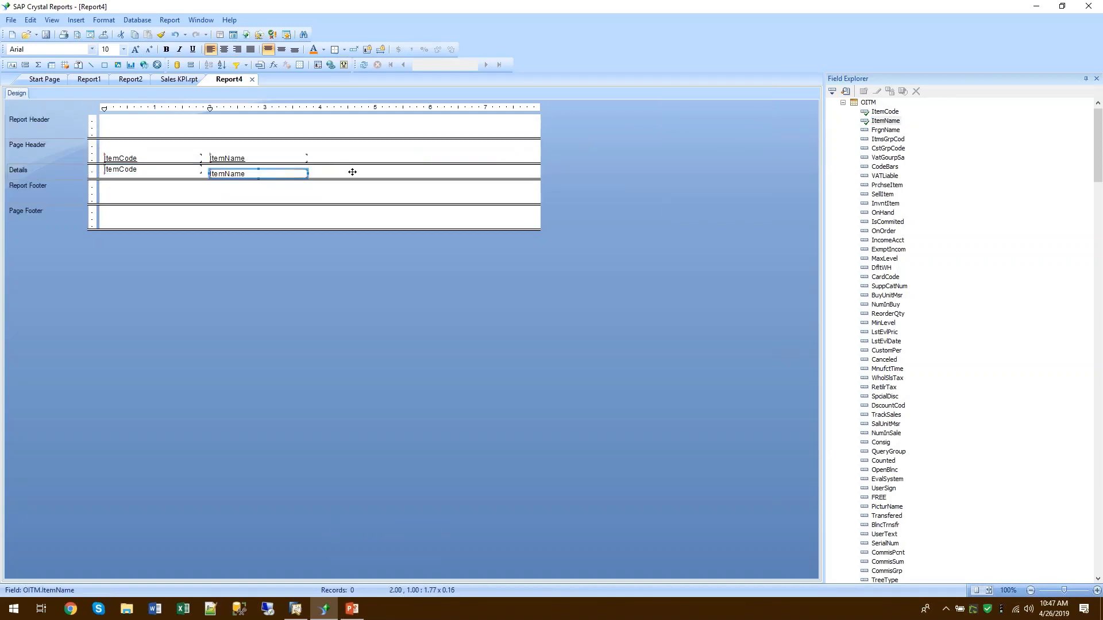
drag(883, 215, 324, 169)
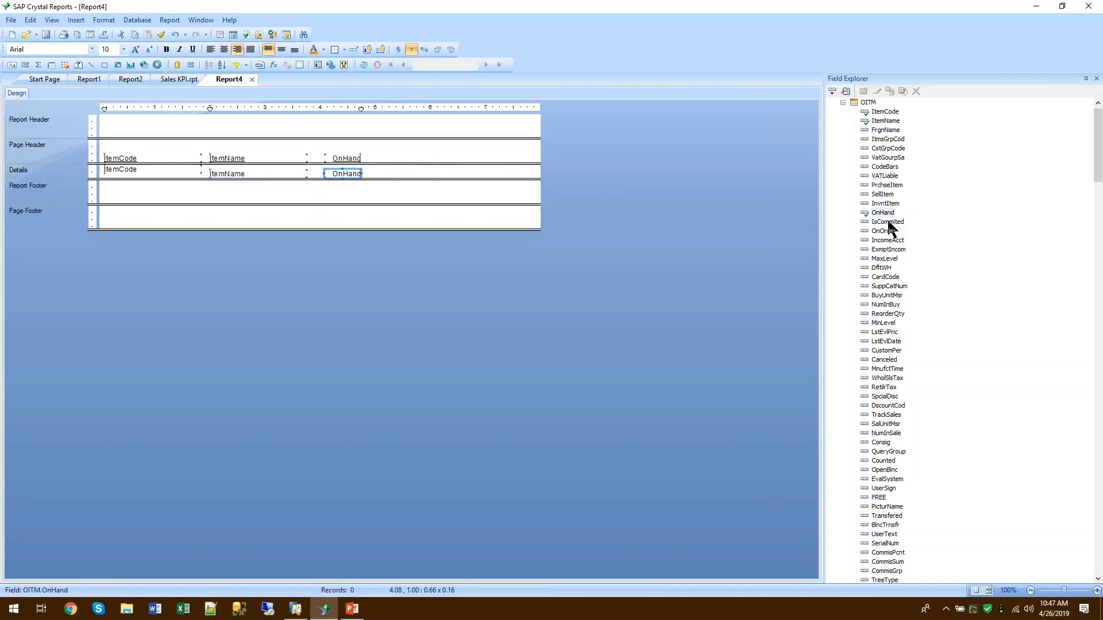
drag(889, 222, 380, 171)
drag(888, 240, 432, 173)
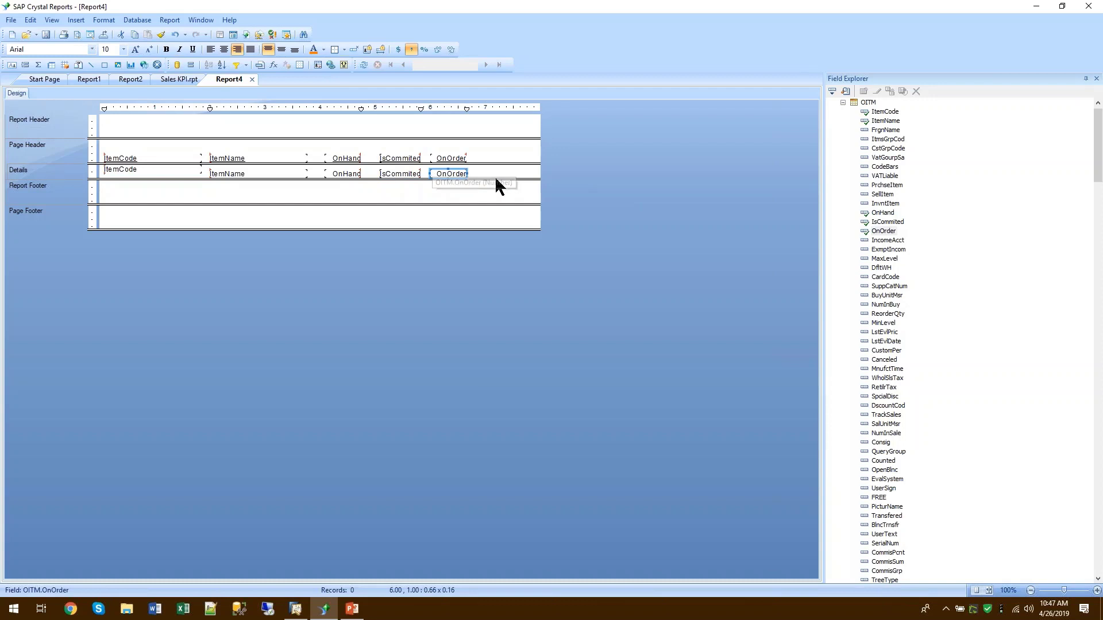
click(511, 170)
Align OnHand, IsCommited and OnOrder level with ItemCode and shrink the Details section.
drag(514, 167, 343, 180)
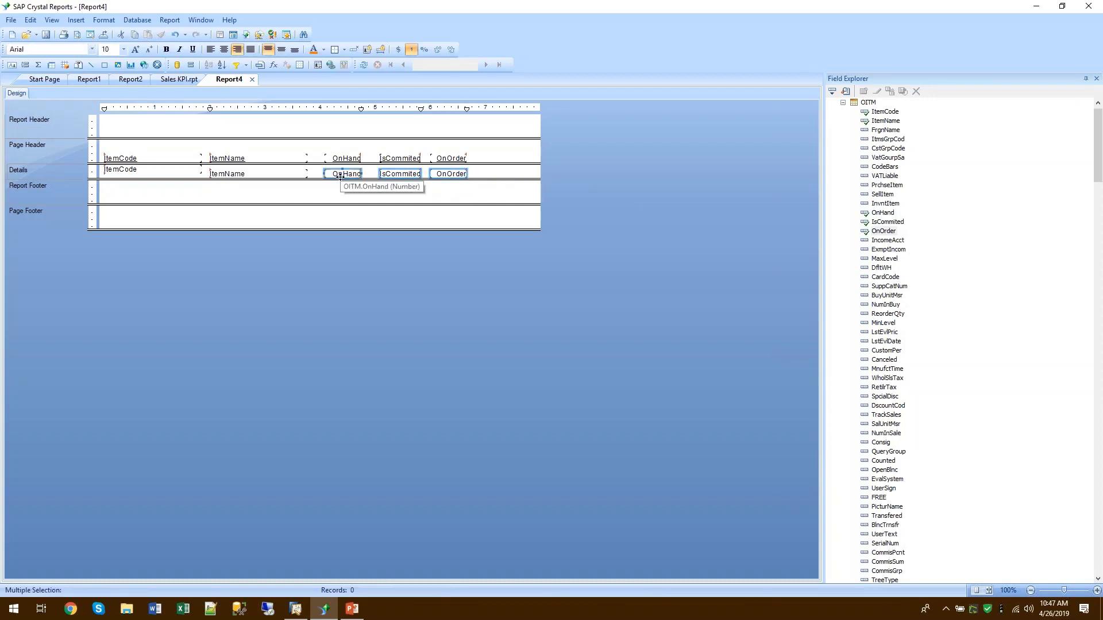
ctrl+click(283, 174)
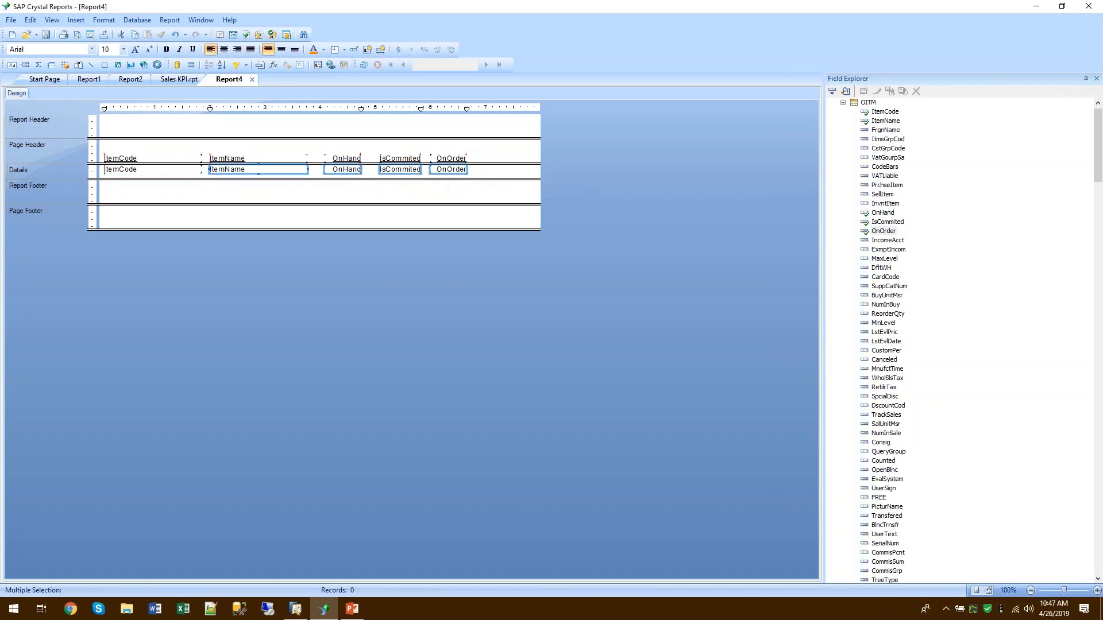
click(448, 178)
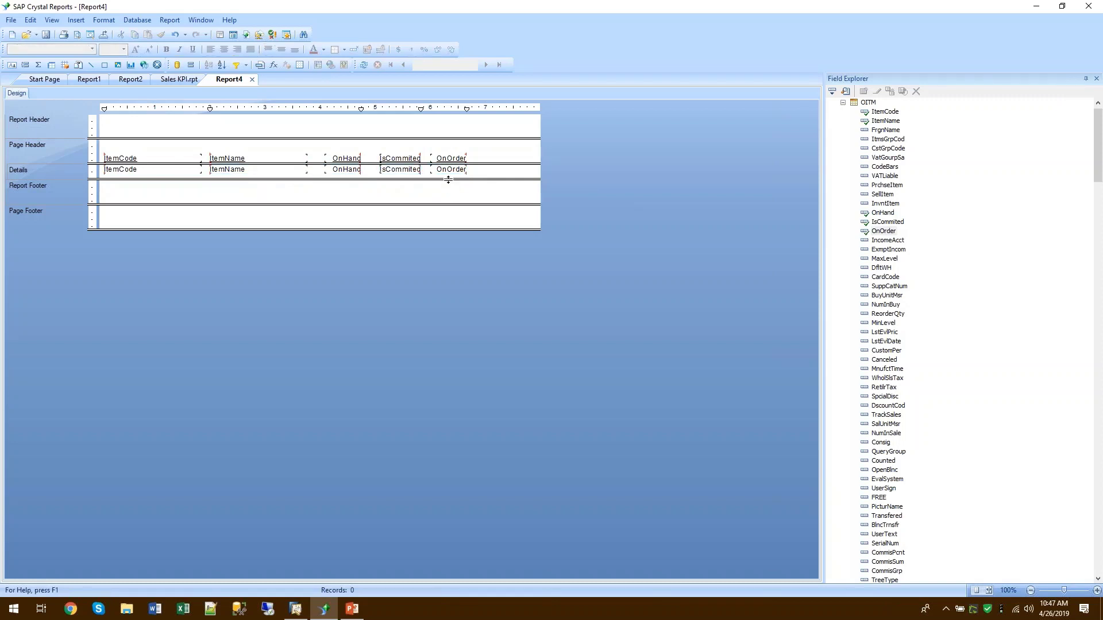
drag(449, 179, 448, 176)
click(844, 102)
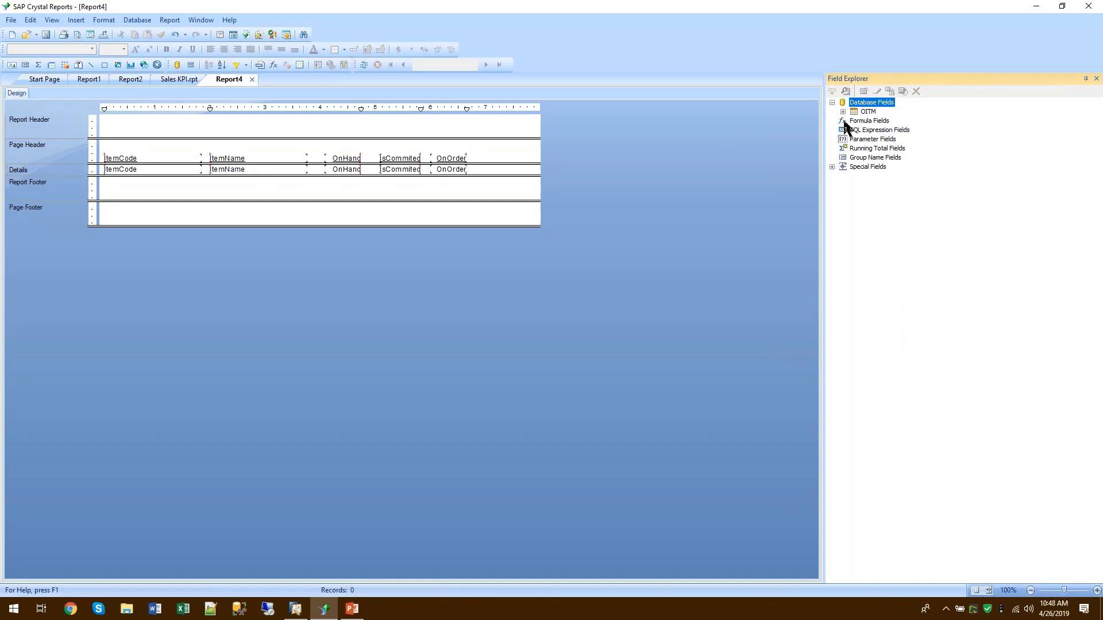
Create and save the Availability formula {OITM.OnHand}-{OITM.IsCommited}+{OITM.OnOrder}.
right_click(862, 121)
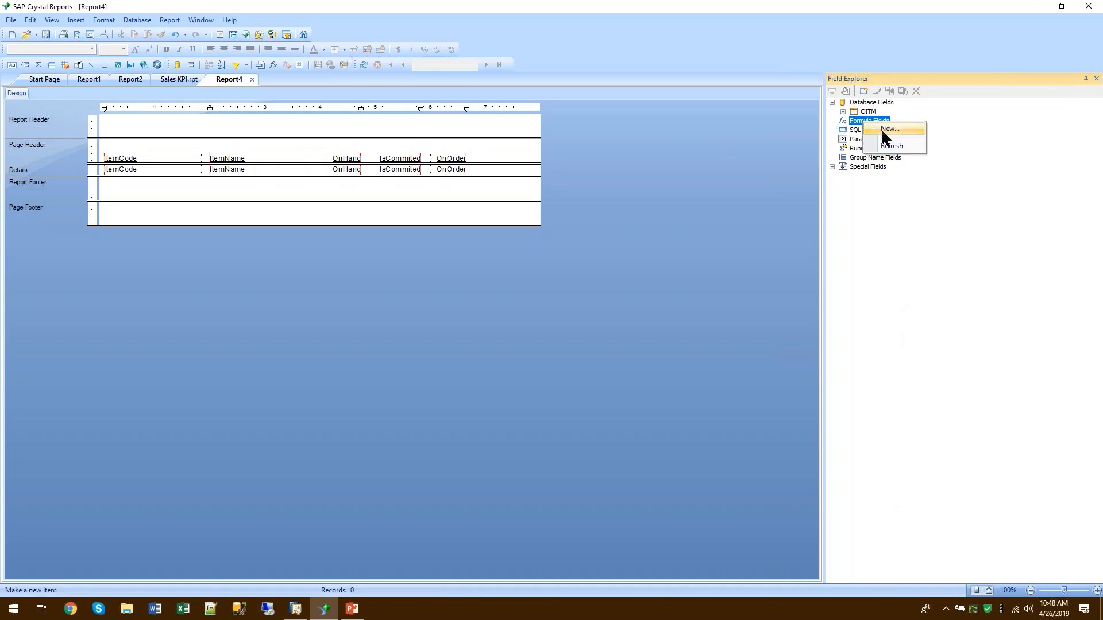
click(884, 129)
text(Availability)
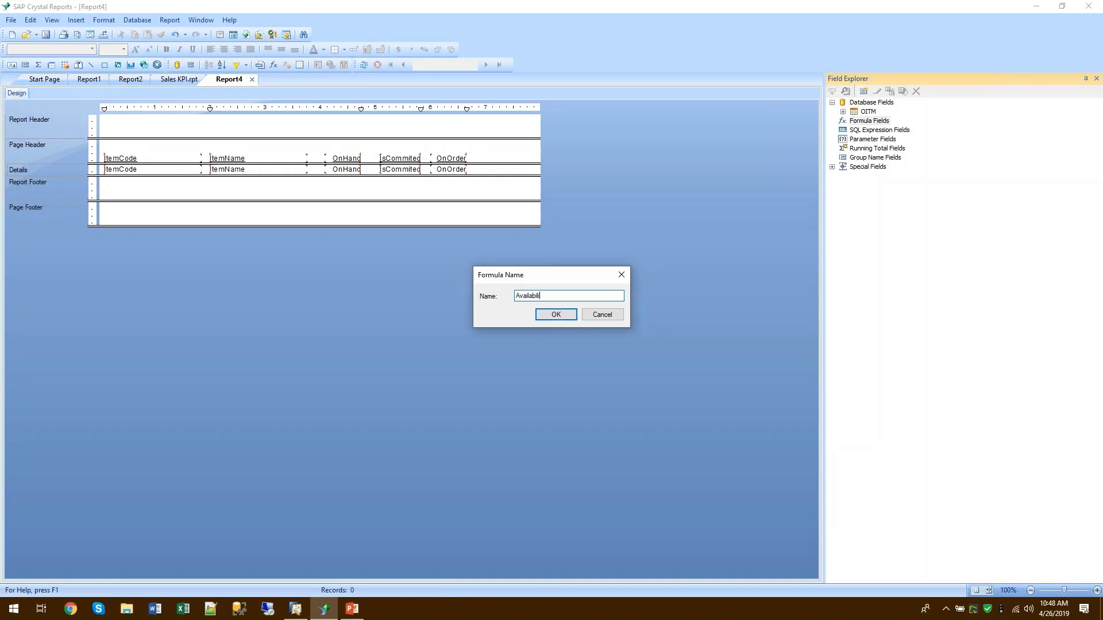
click(556, 314)
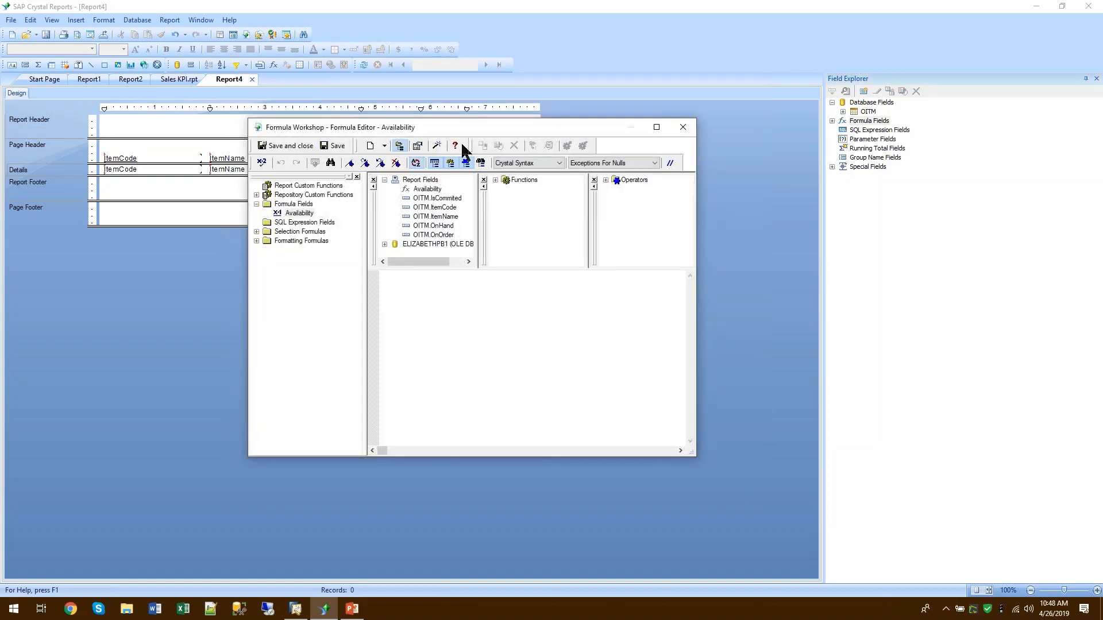
drag(463, 124, 502, 190)
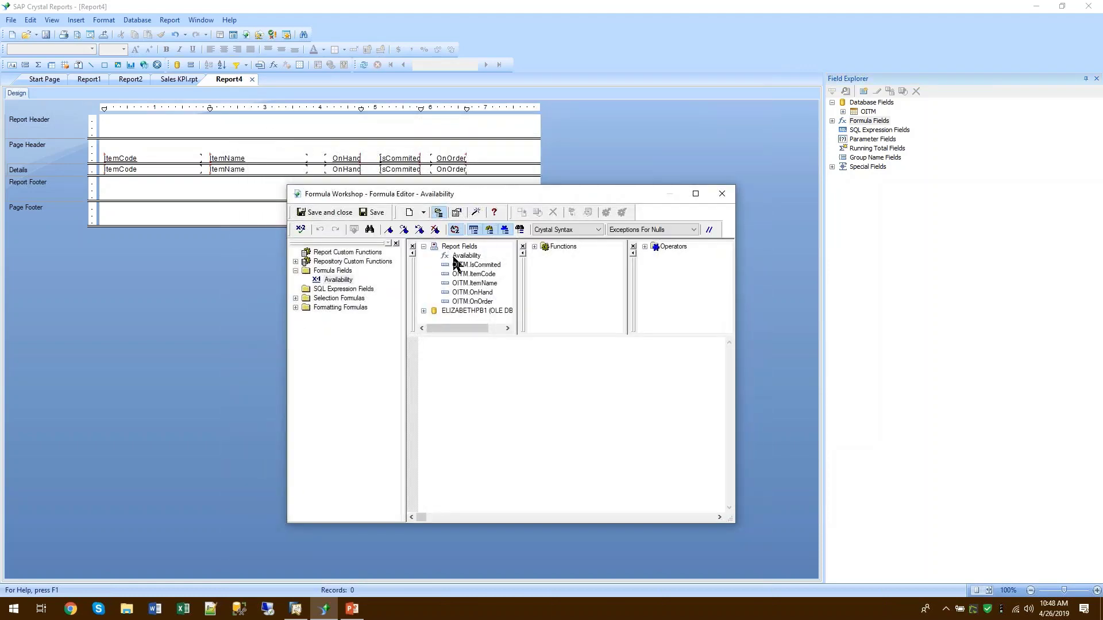
double_click(461, 293)
double_click(477, 265)
text(+)
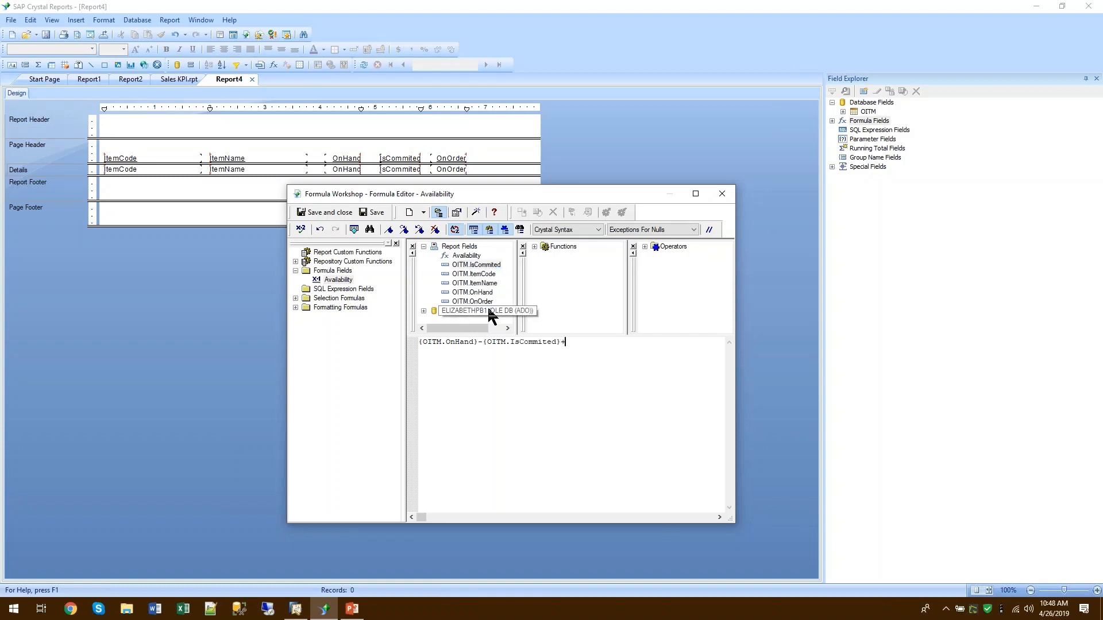
double_click(480, 302)
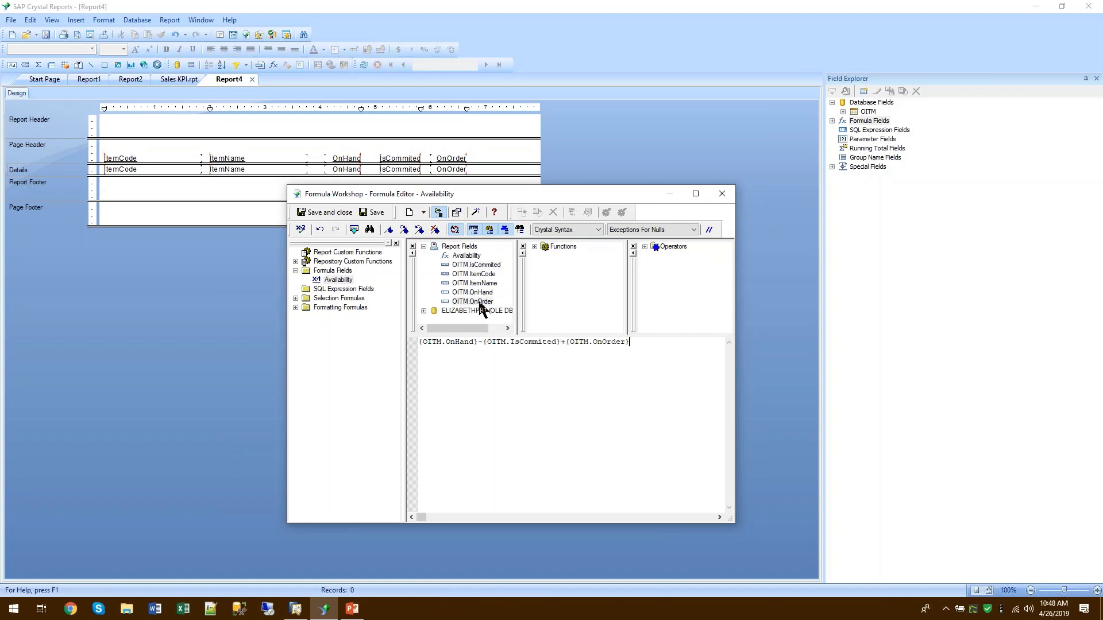
click(319, 214)
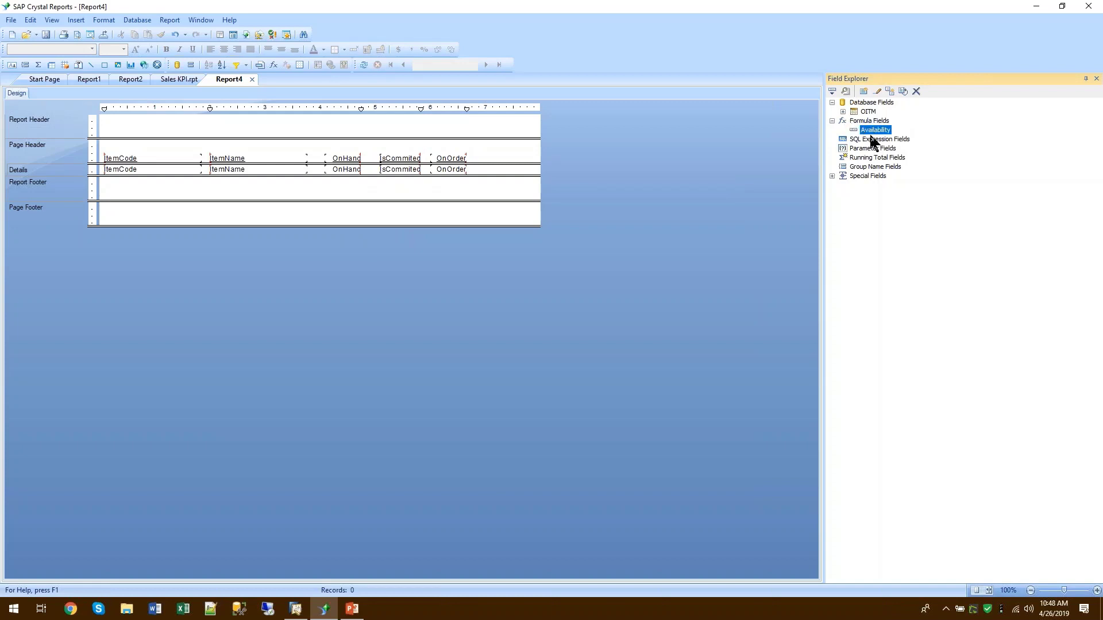
Place the Availability field beside OnOrder in Details and view the report in Print Preview.
drag(874, 134, 481, 170)
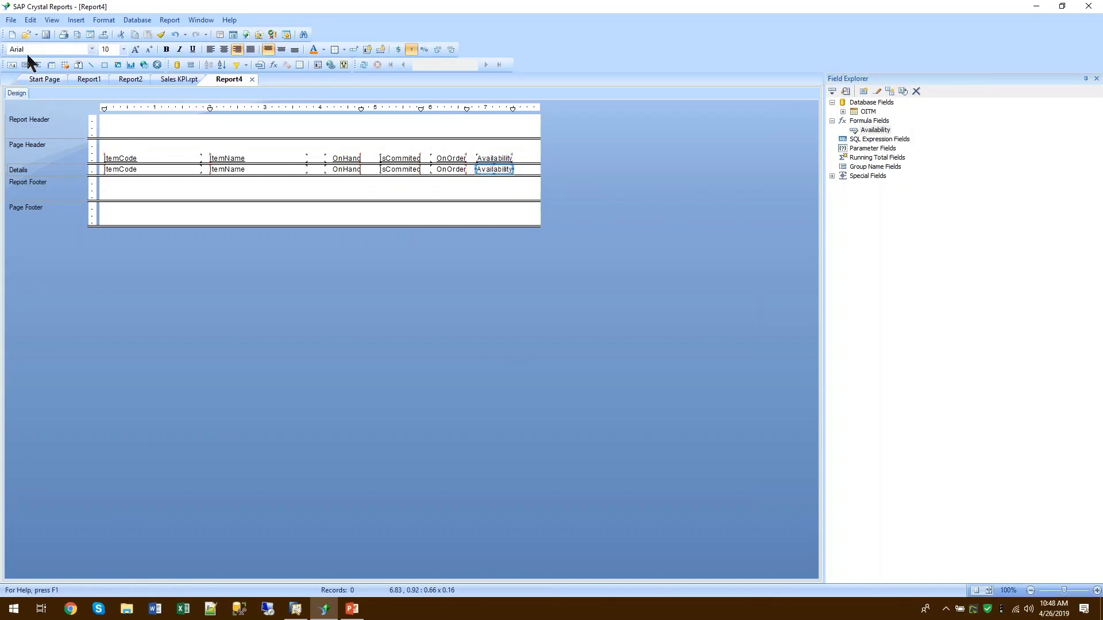
click(52, 21)
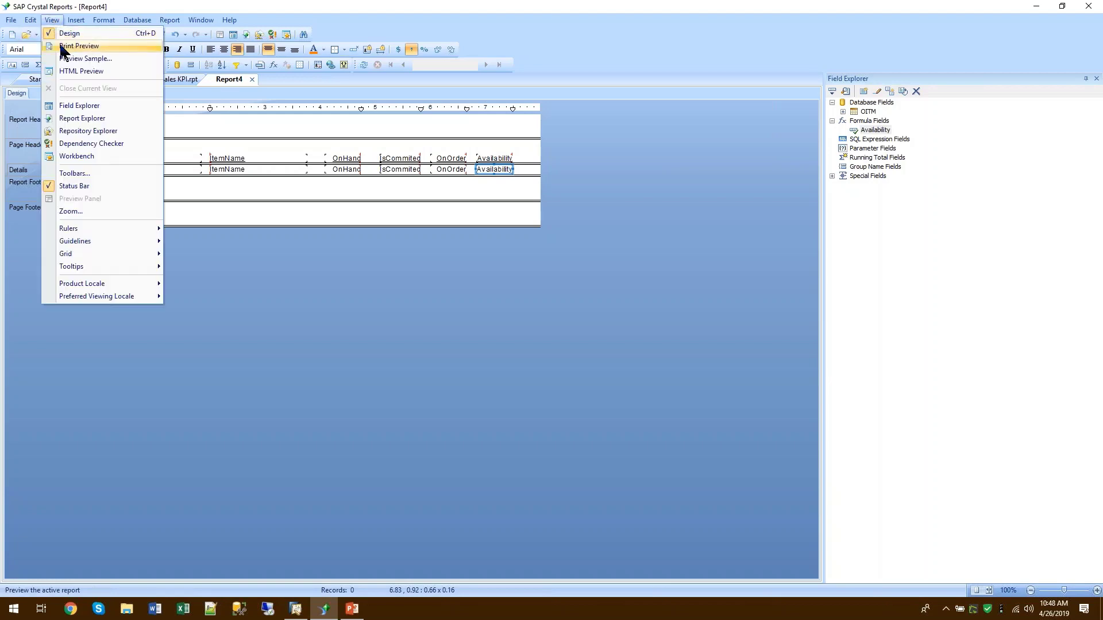
click(62, 46)
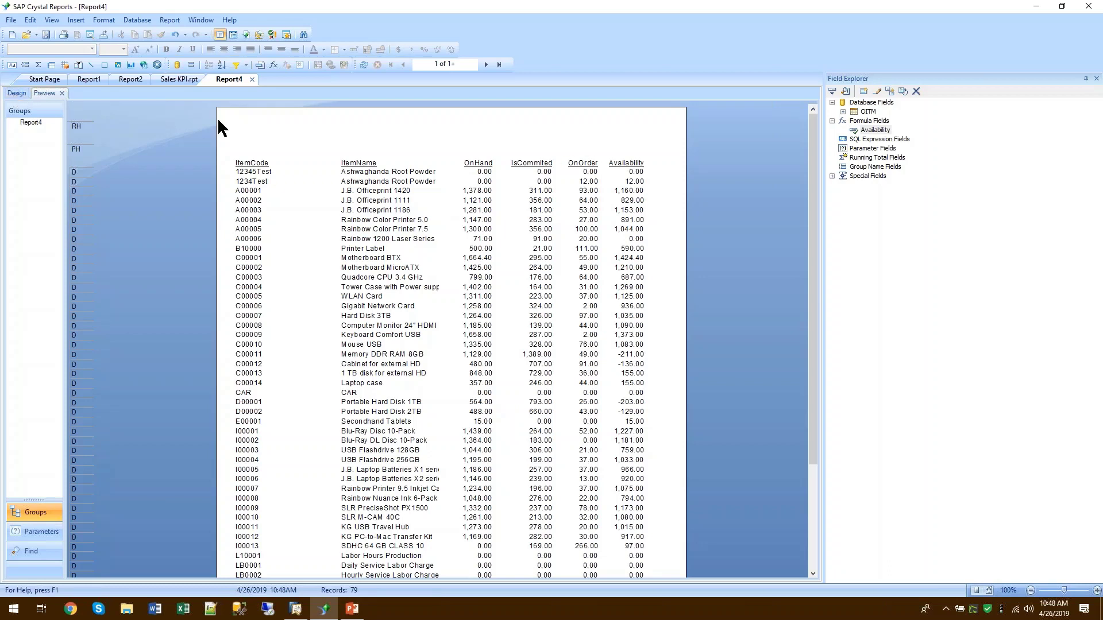
Create a String parameter 'Item@SELECT * FROM OITM' with Allow multiple values set to True.
right_click(862, 150)
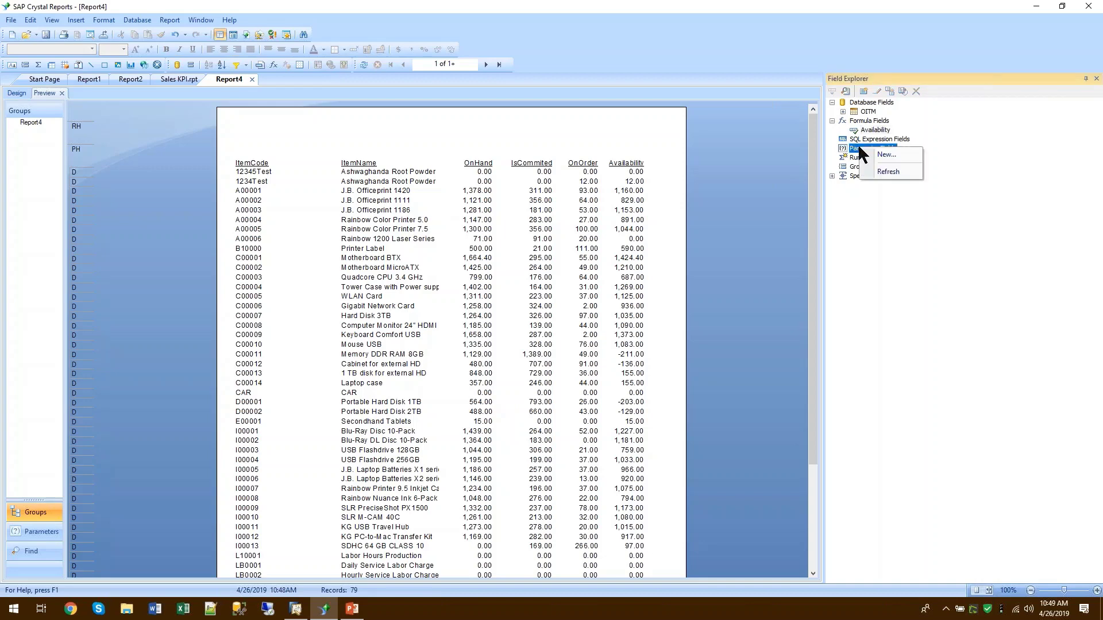
click(885, 161)
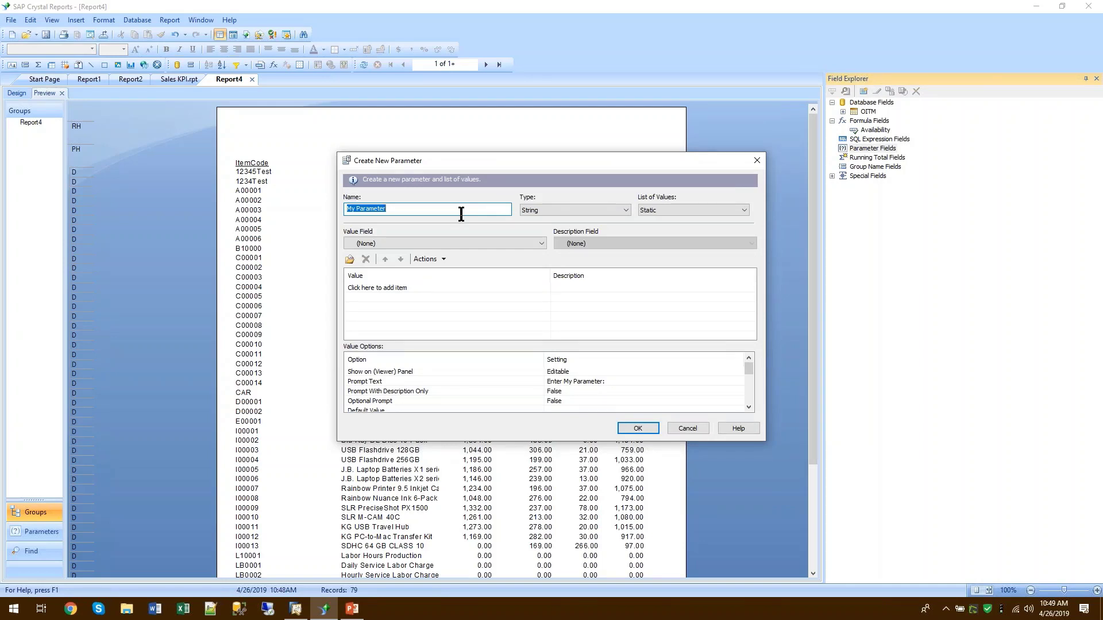
text(Item)
text(@)
text(SELECT * FROM OITM)
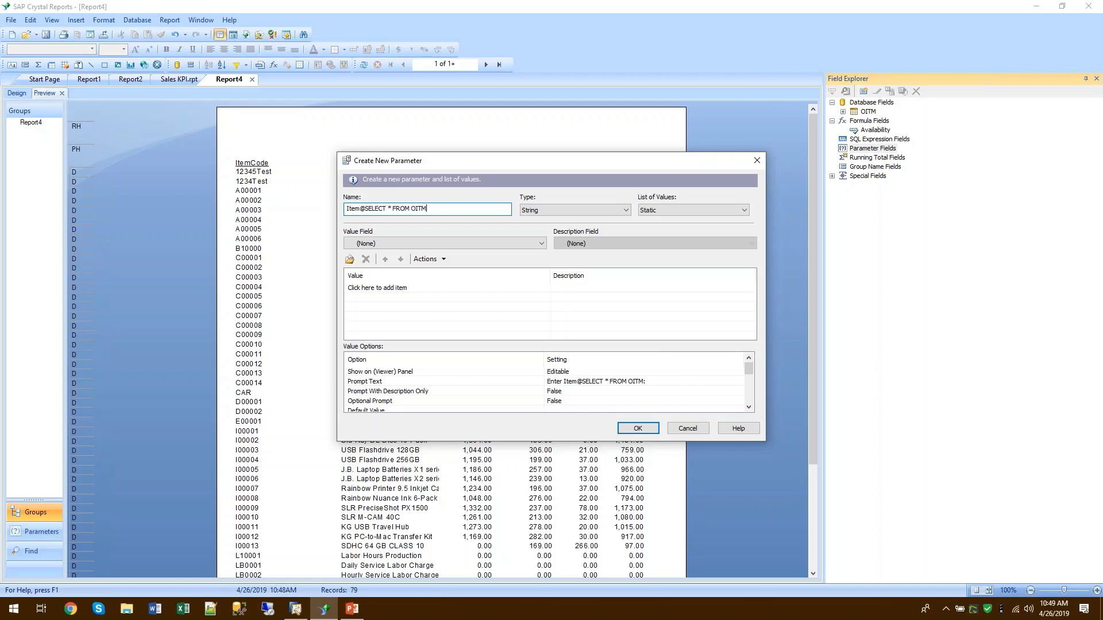
click(635, 381)
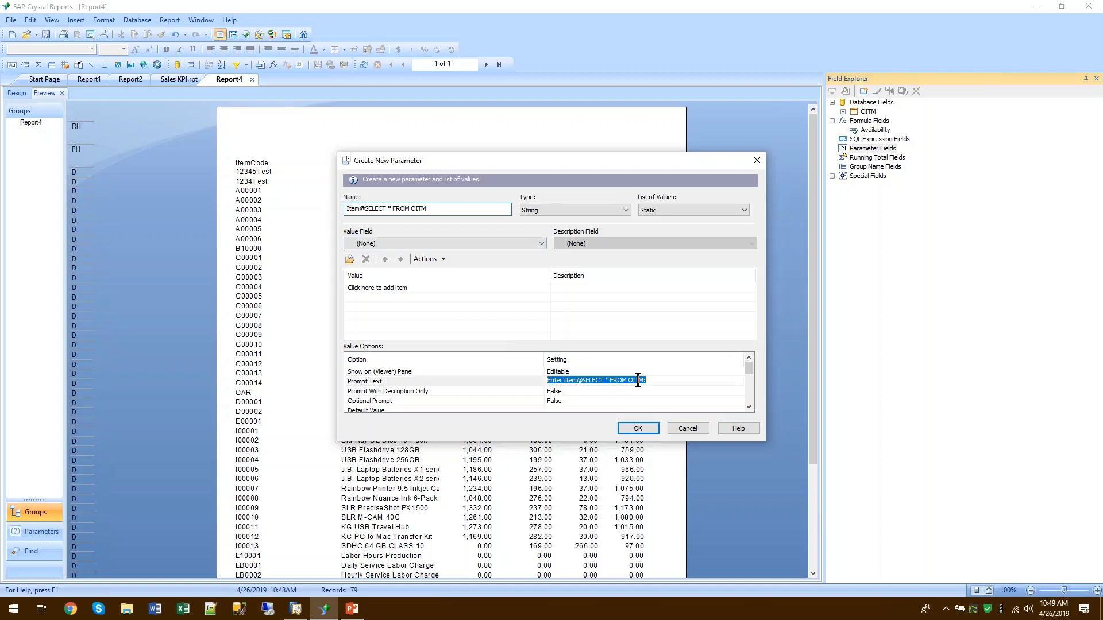
drag(749, 368, 750, 374)
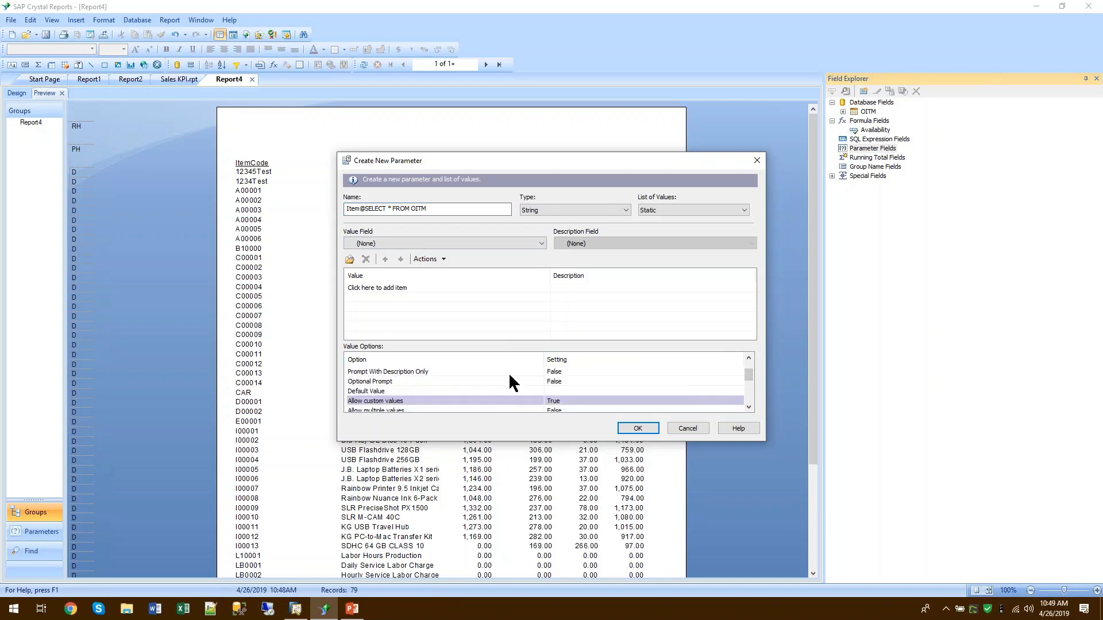
scroll(517, 386, down, 3)
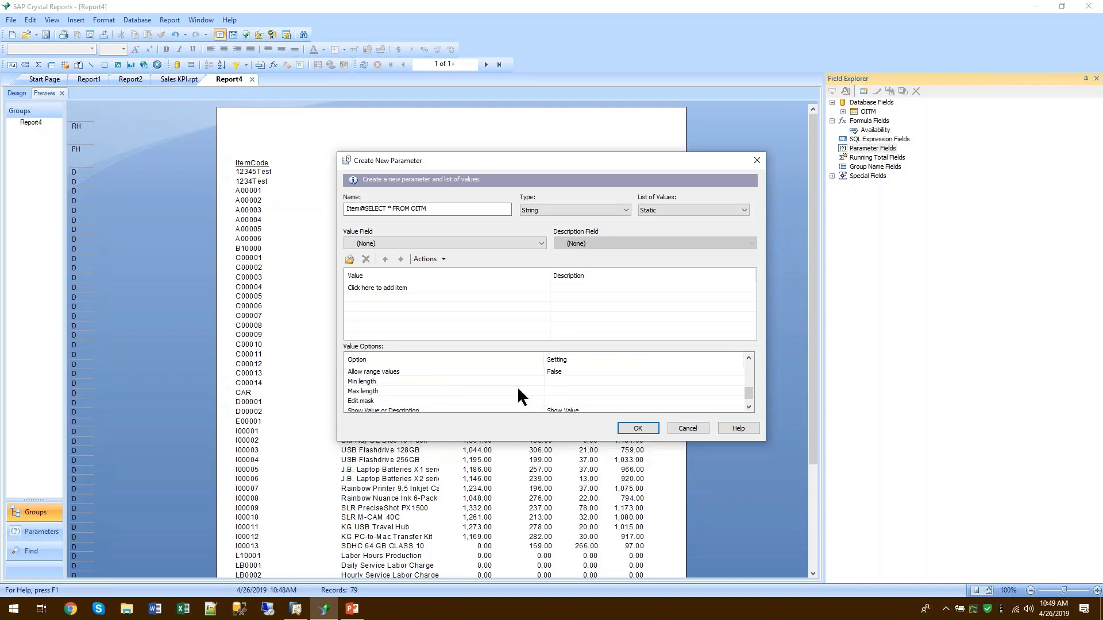
scroll(517, 396, up, 1)
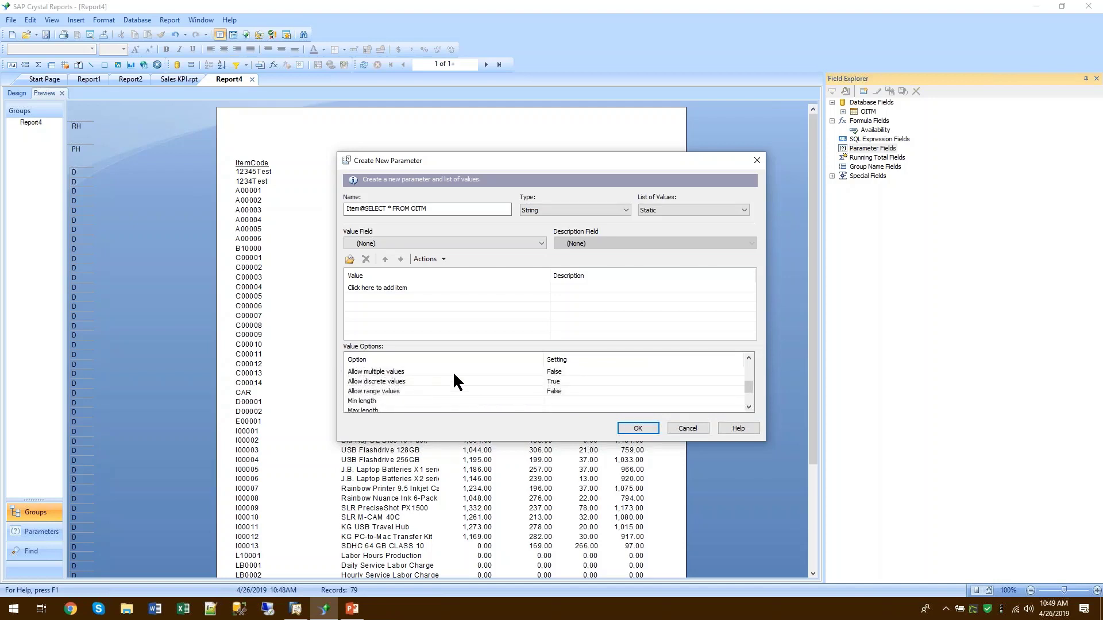
click(560, 370)
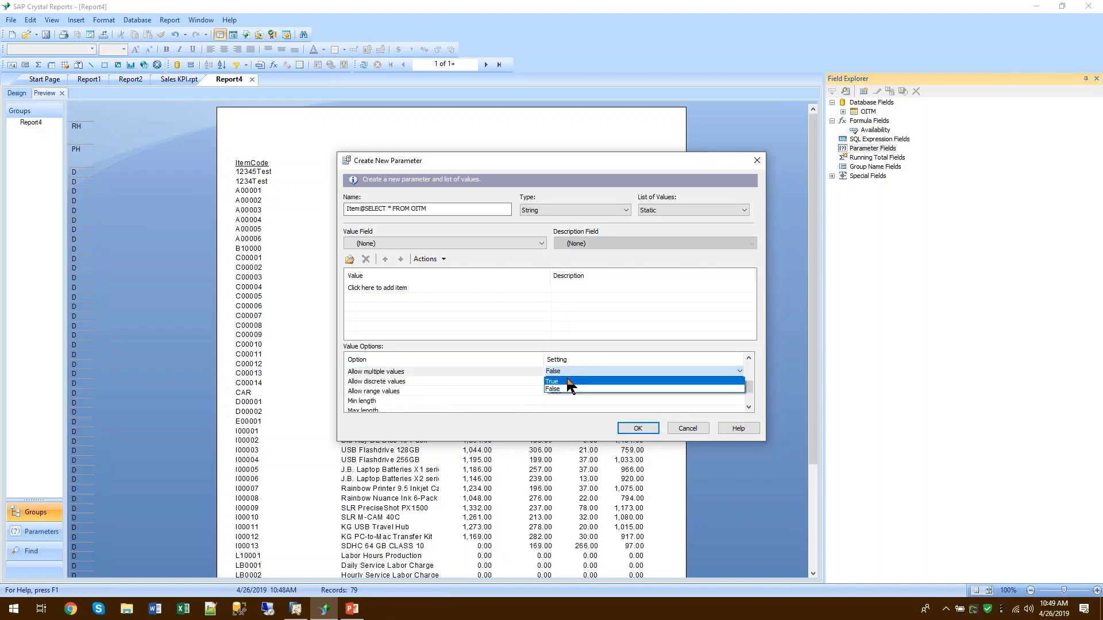
click(567, 381)
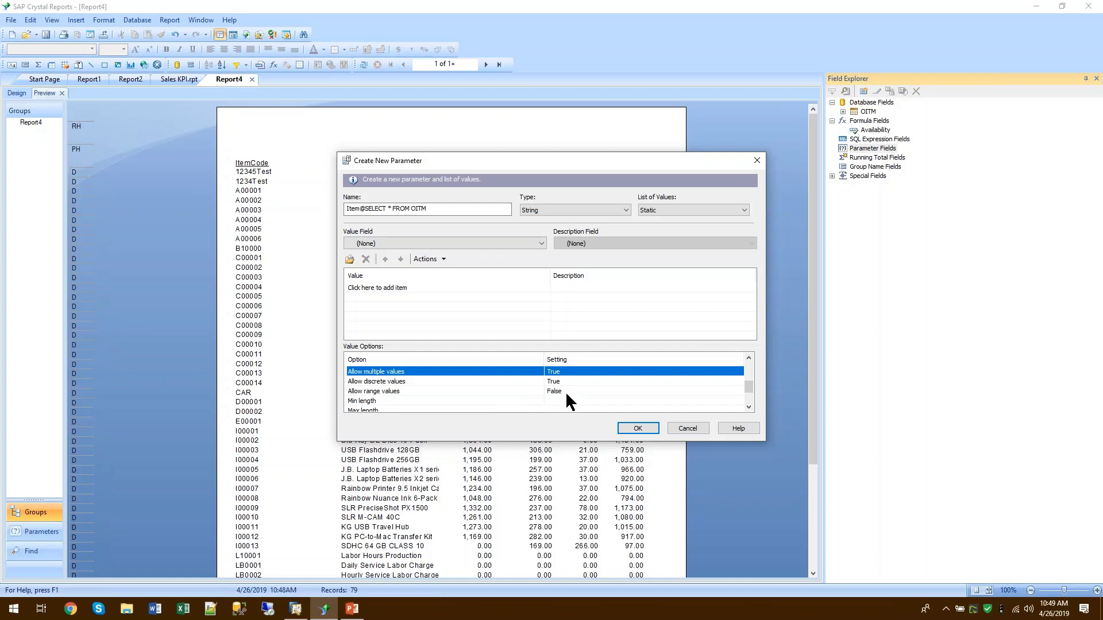
click(645, 428)
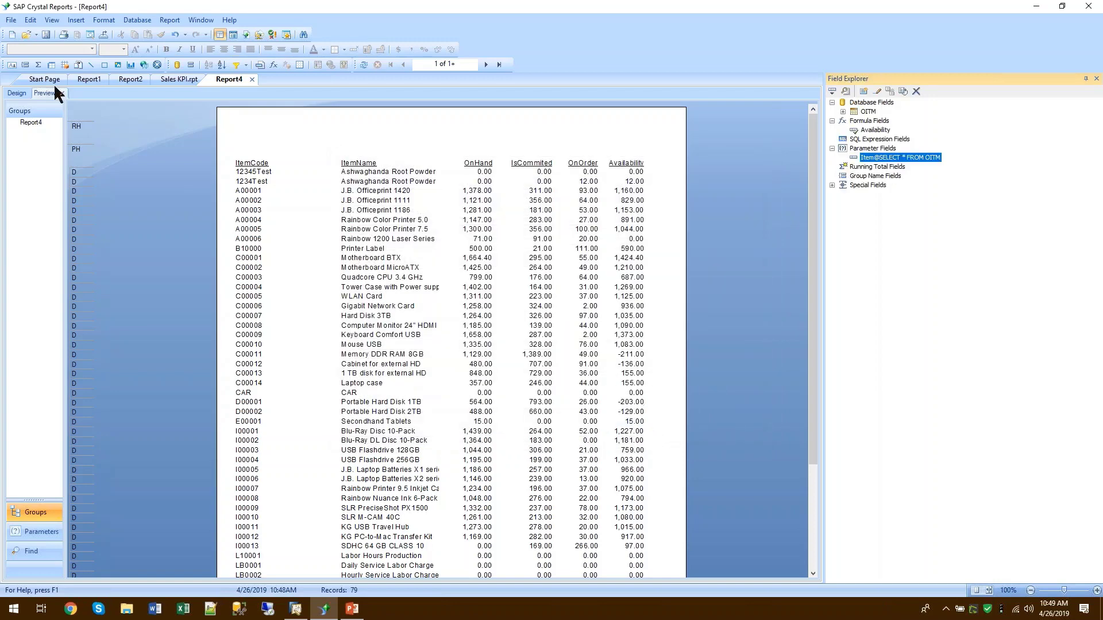
Save the report as ItemsAvailability.rpt on the Desktop, correcting the stray semicolon in the name.
click(11, 20)
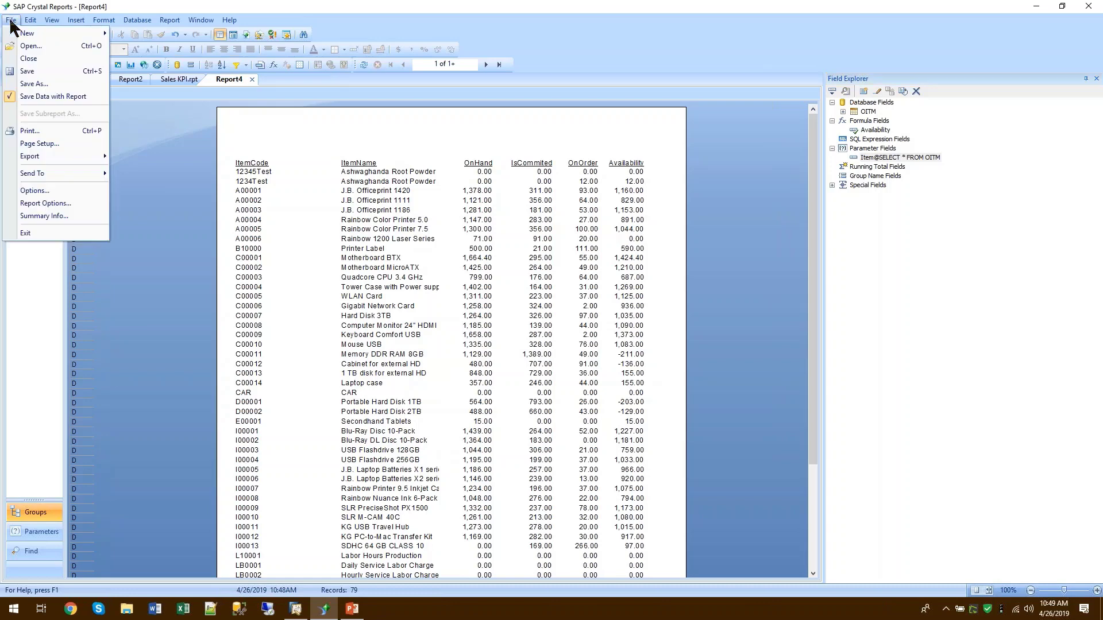
click(34, 84)
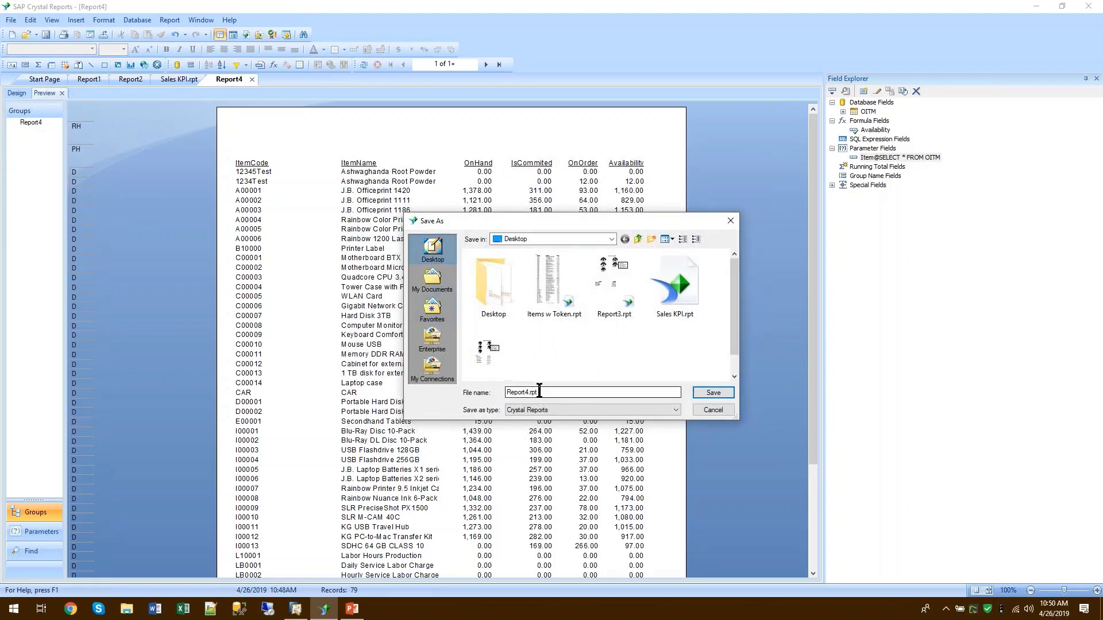
drag(529, 393, 477, 388)
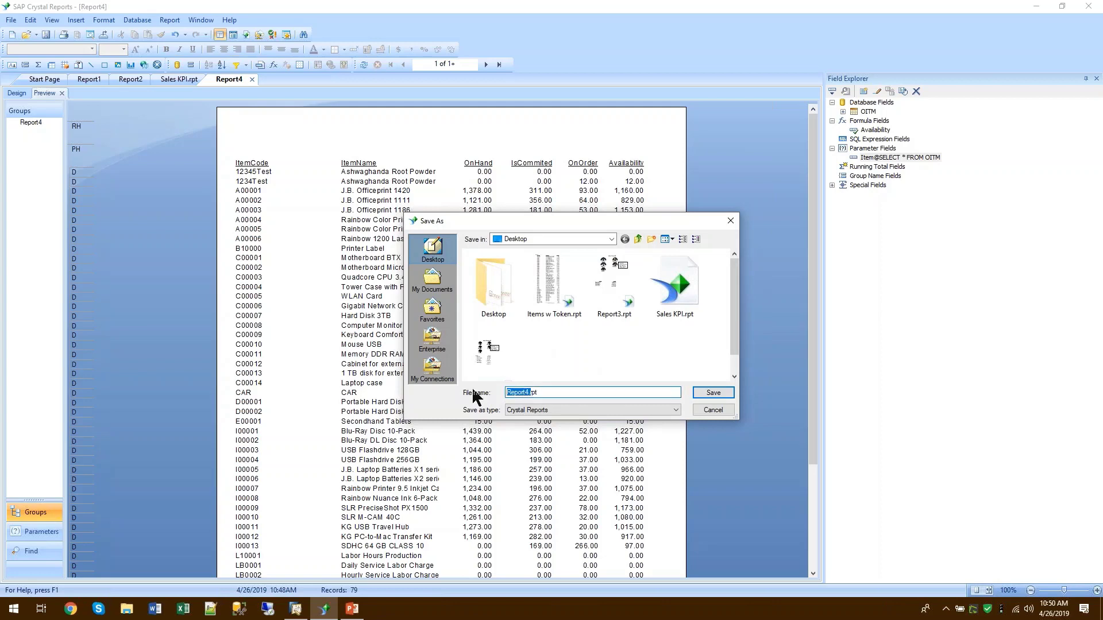
text(ItemsAvail;ability)
key(BackSpace)
click(713, 393)
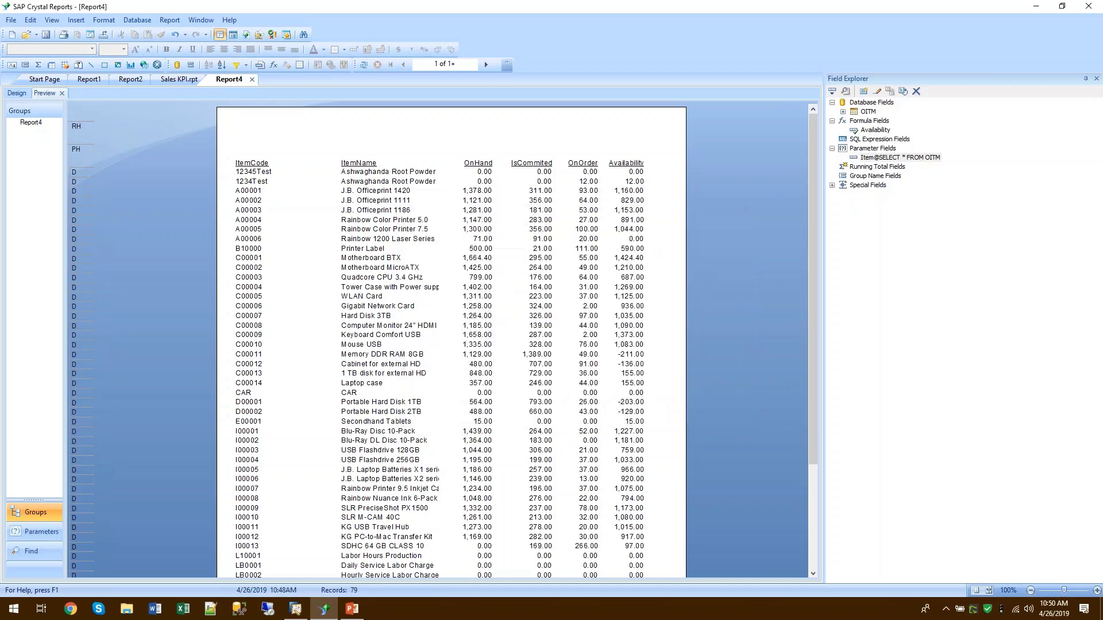
In Business One, preview the Desktop file ItemsAvailability.rpt as an external Crystal report.
click(298, 534)
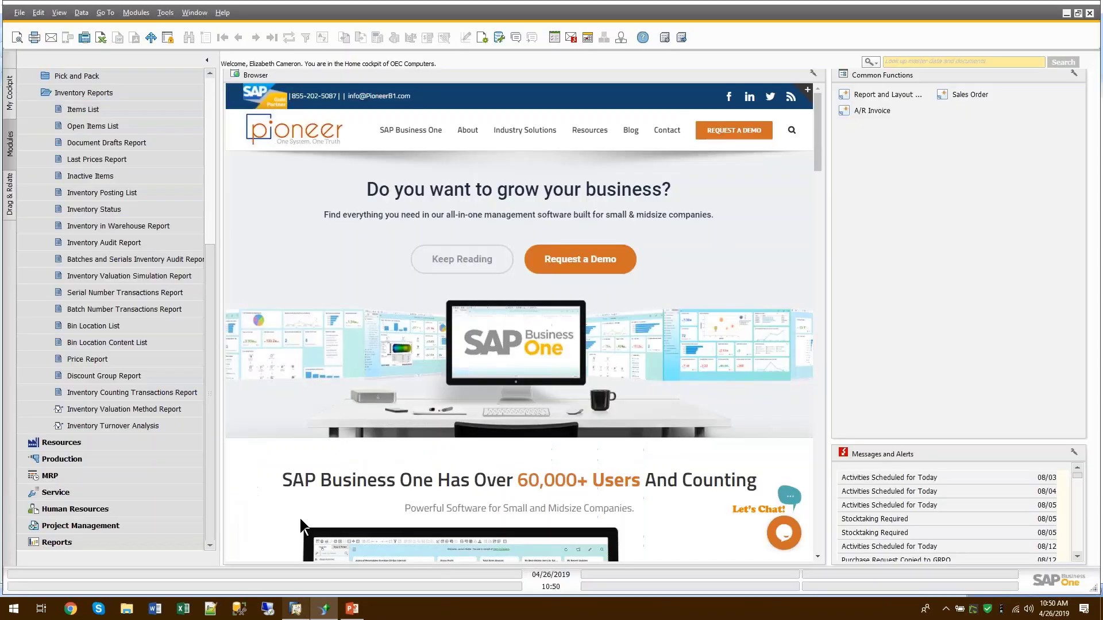
click(165, 12)
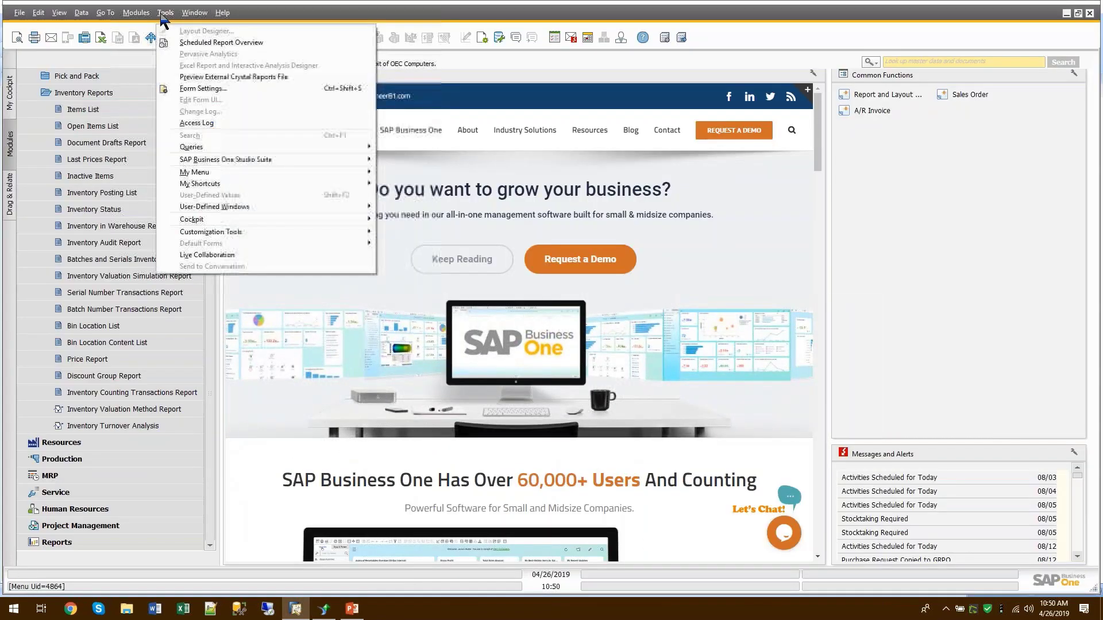
click(189, 77)
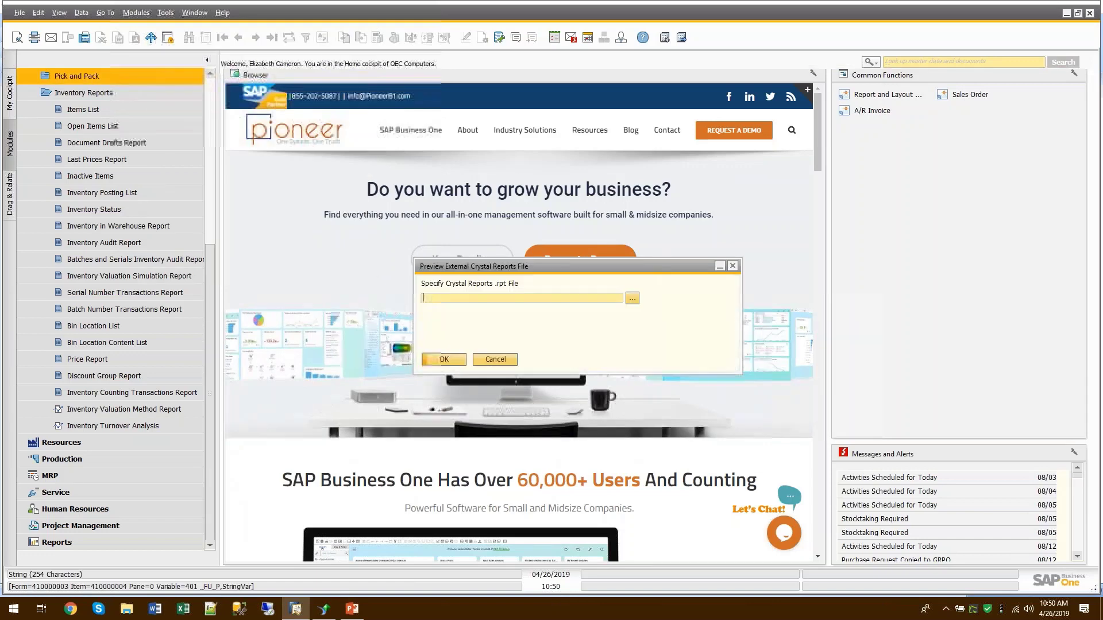
click(632, 298)
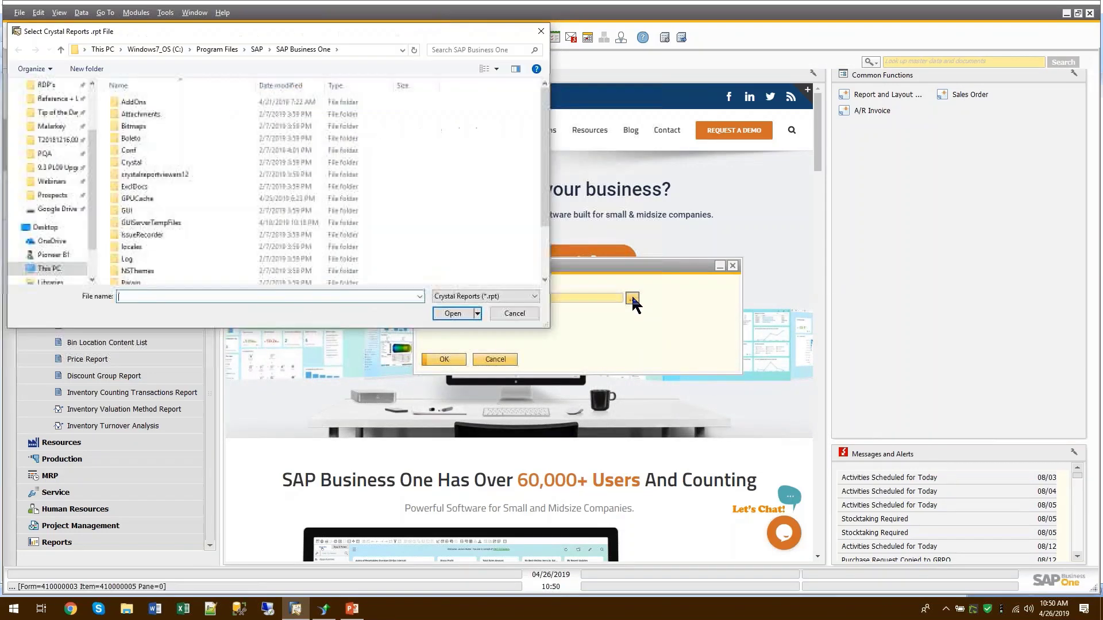
click(35, 226)
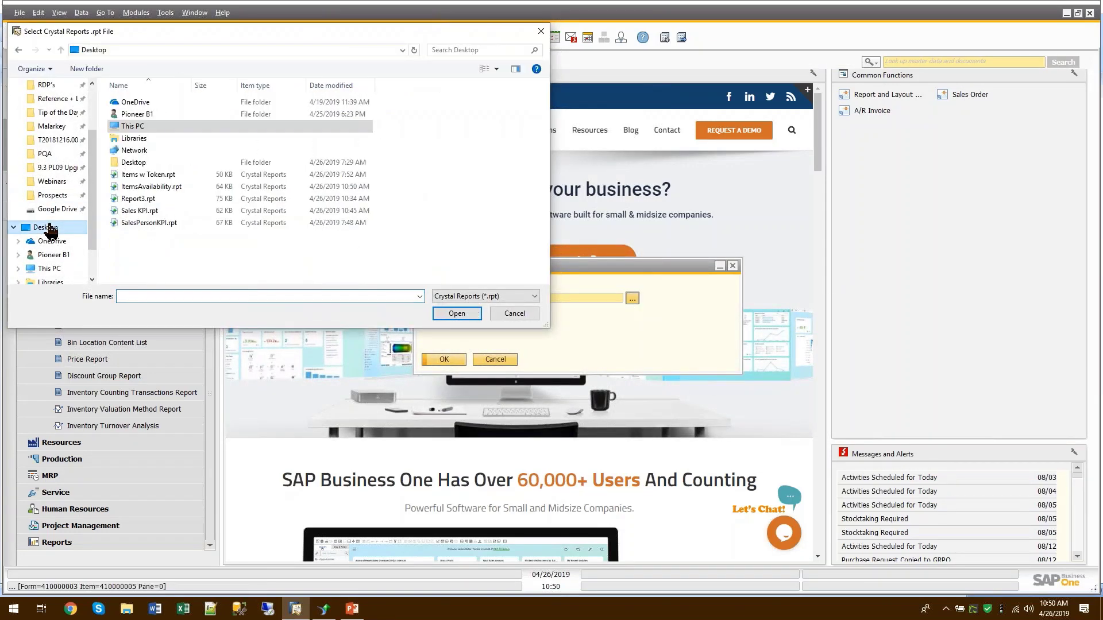
double_click(156, 192)
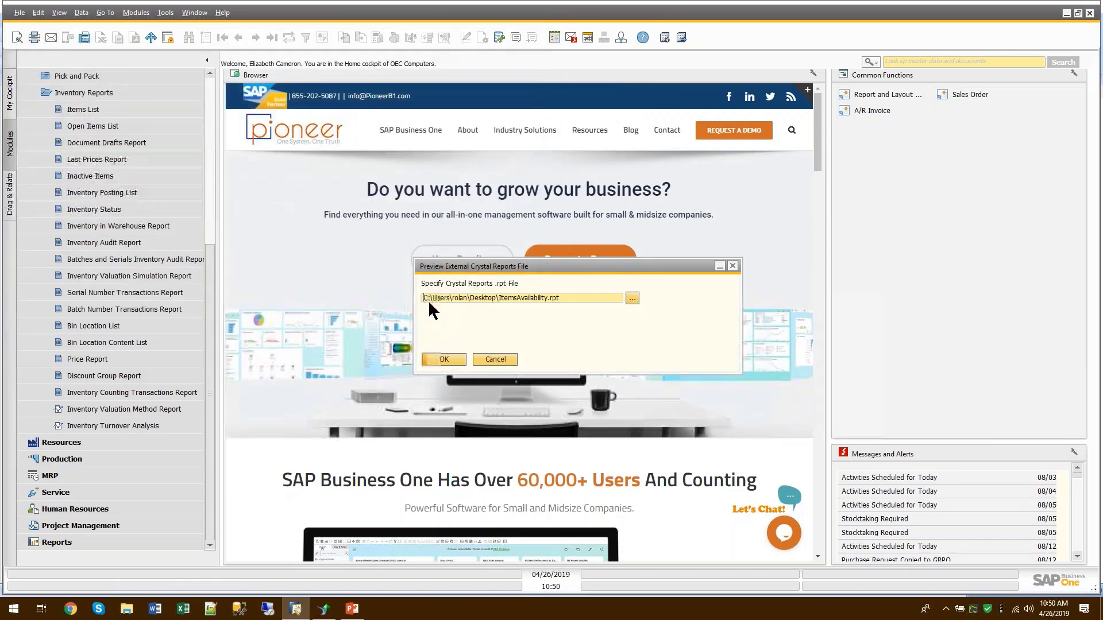
click(444, 360)
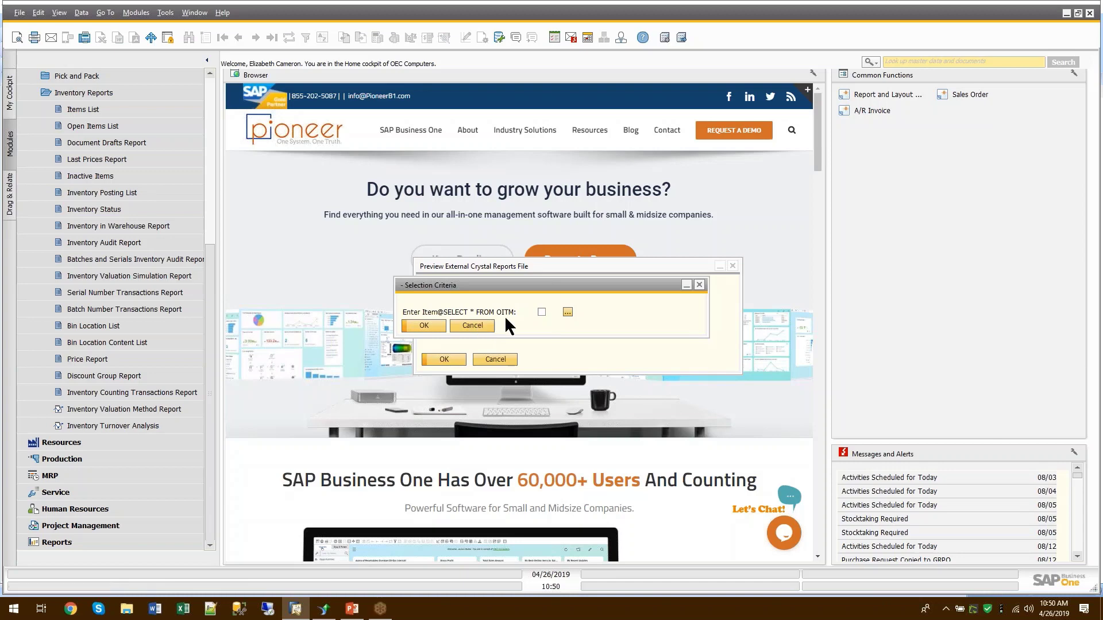
Try the Items List selection criteria, choosing item group Items and starting item C00011.
click(568, 312)
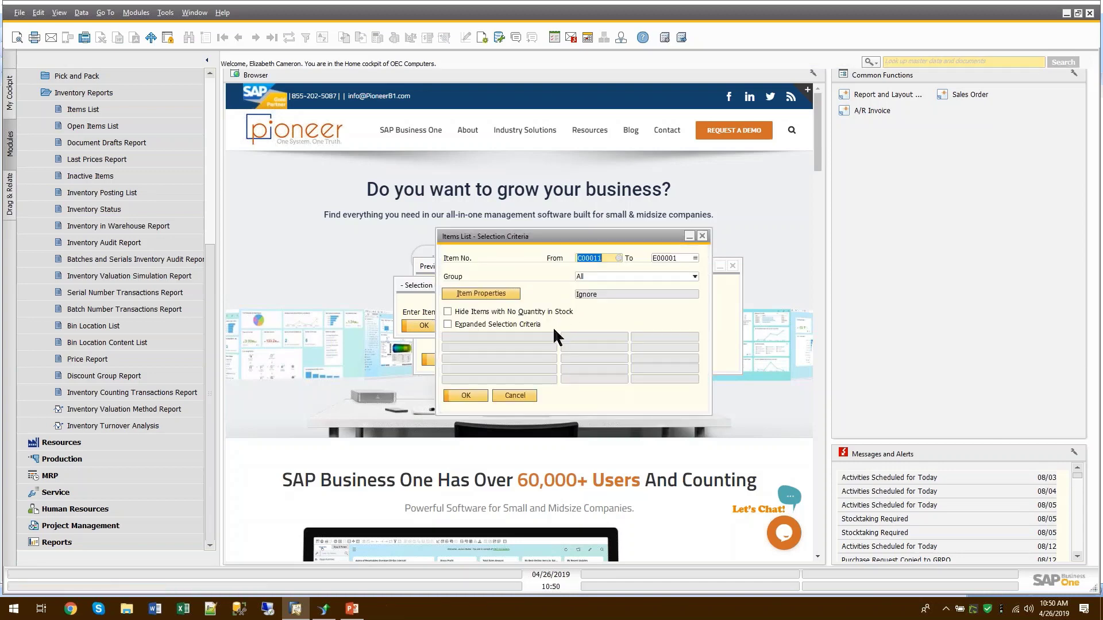
drag(551, 233, 563, 201)
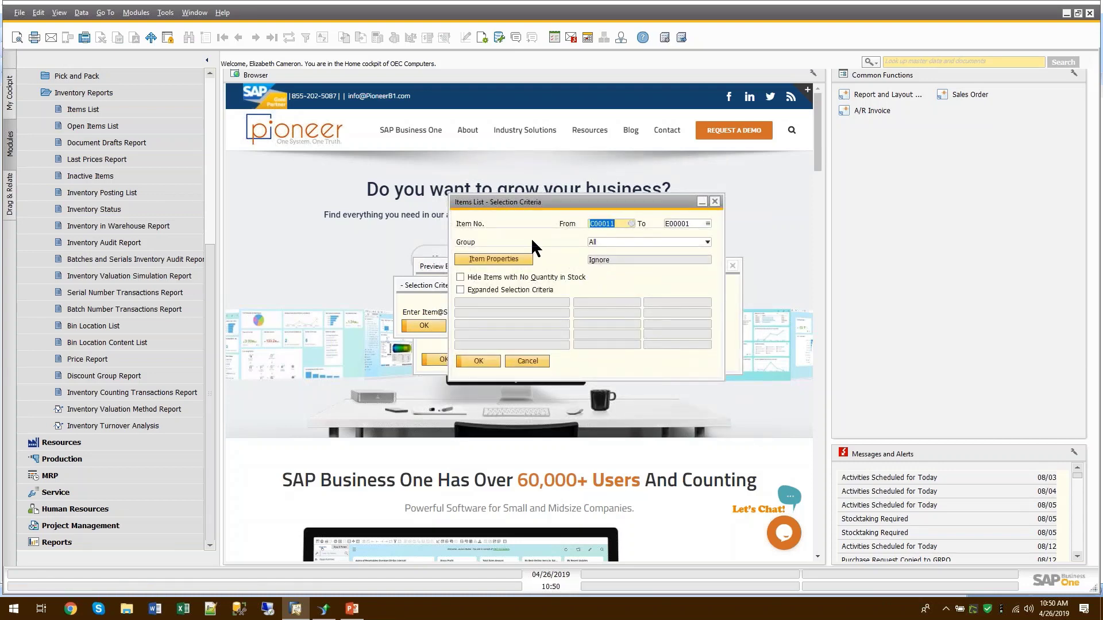
click(618, 241)
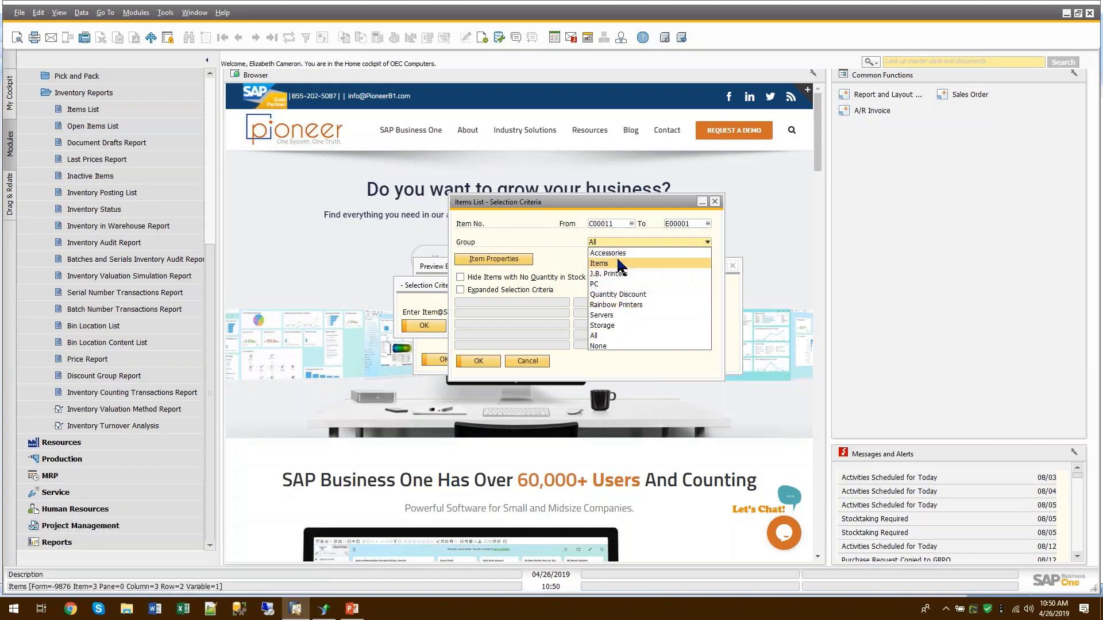
click(617, 262)
click(602, 223)
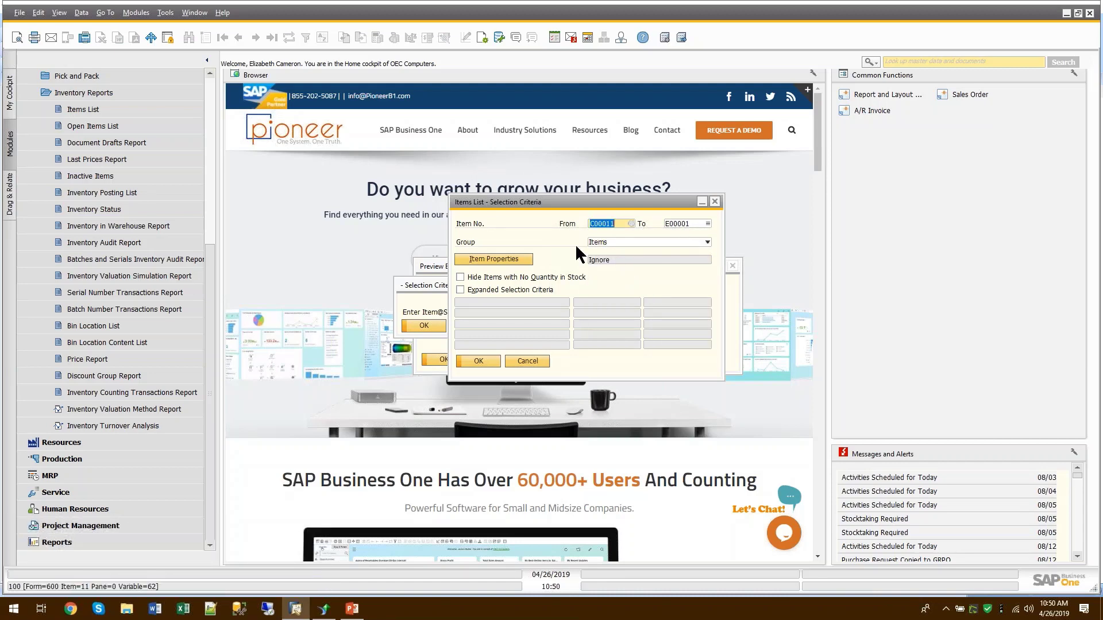
click(460, 289)
click(501, 301)
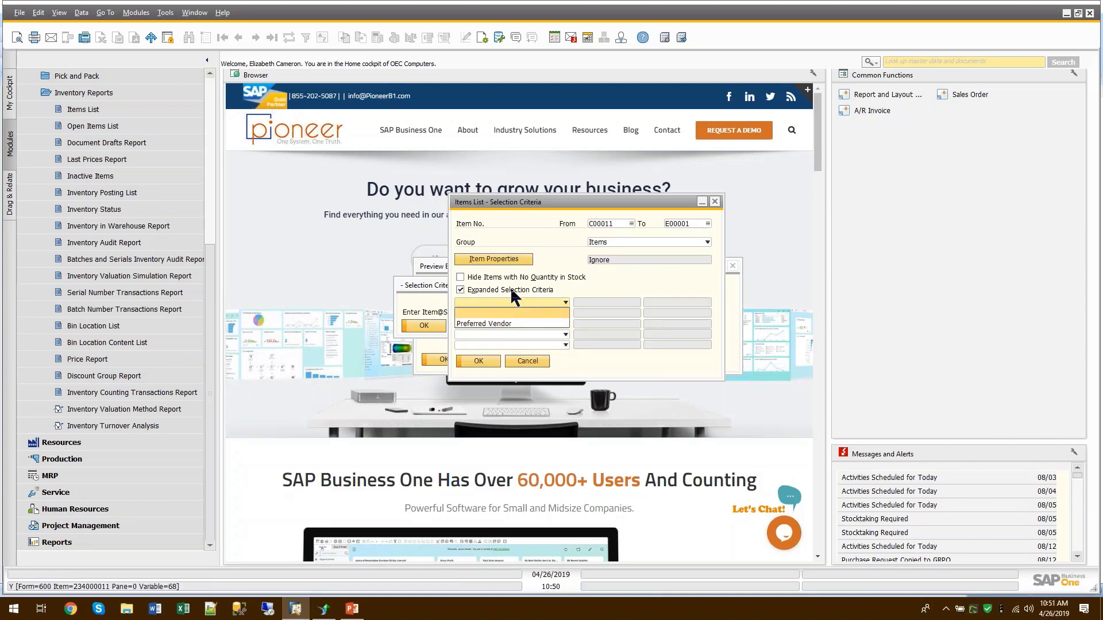
click(512, 299)
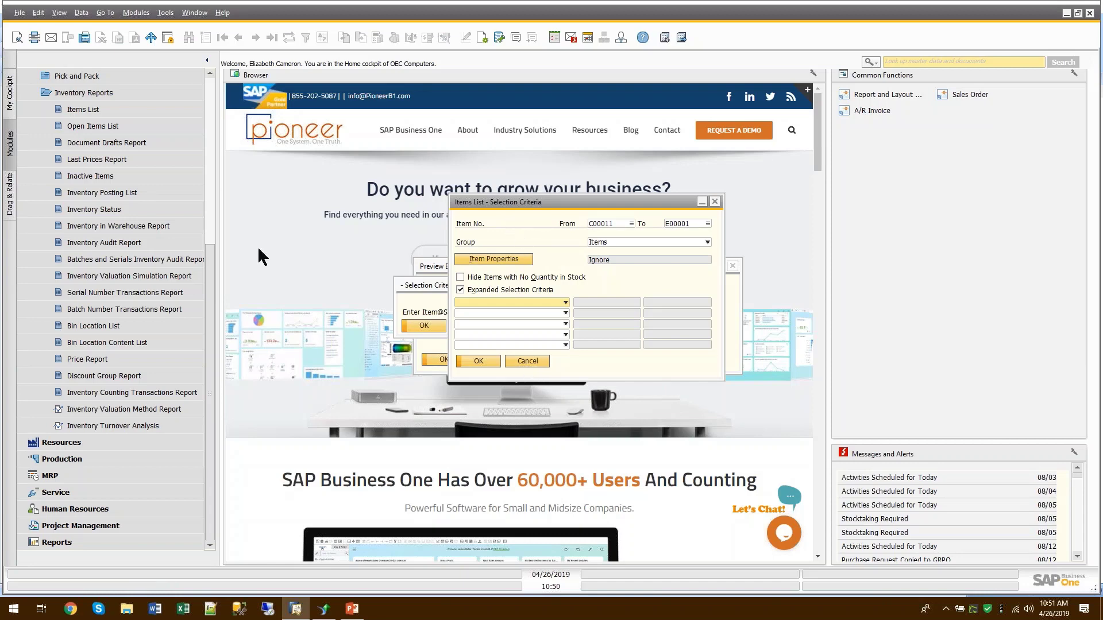
Cancel the remaining selection prompts and return to the Crystal Reports preview.
click(529, 361)
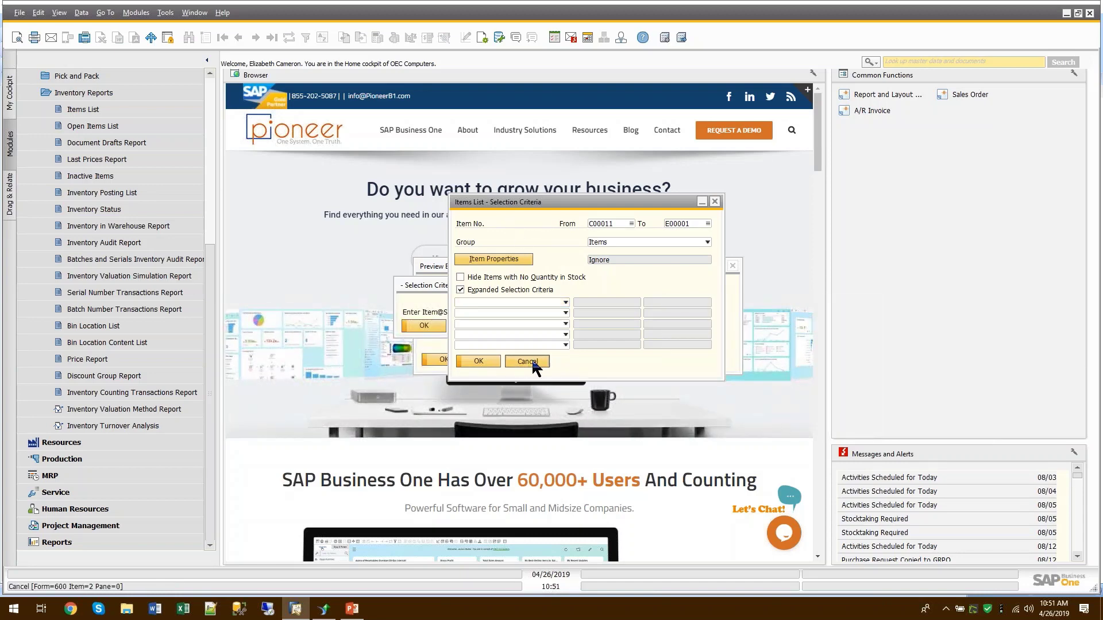
click(473, 325)
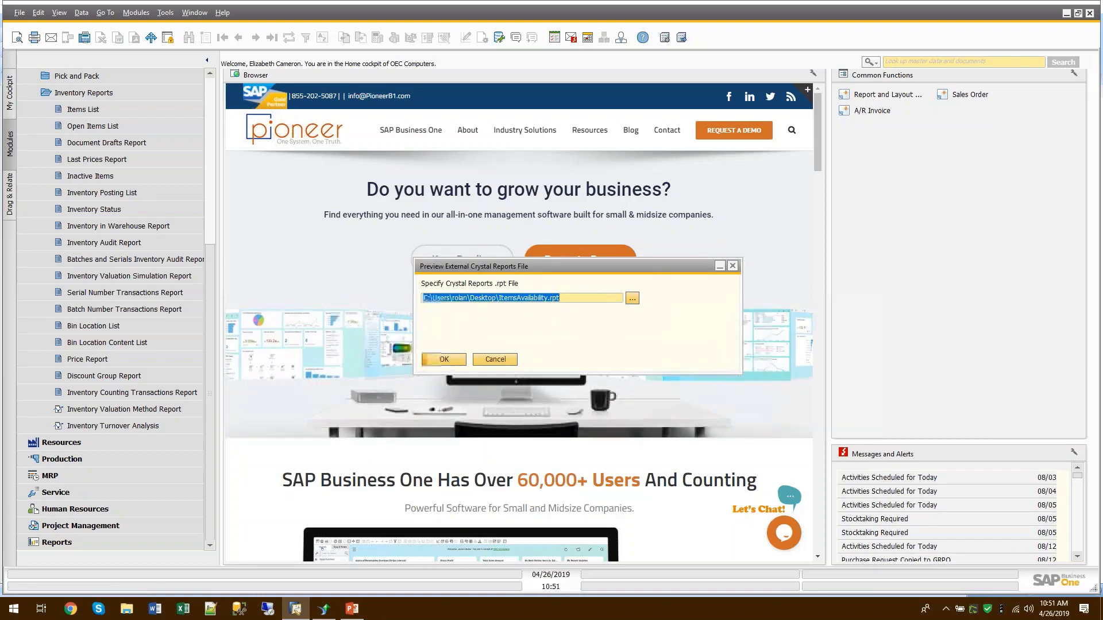
click(326, 610)
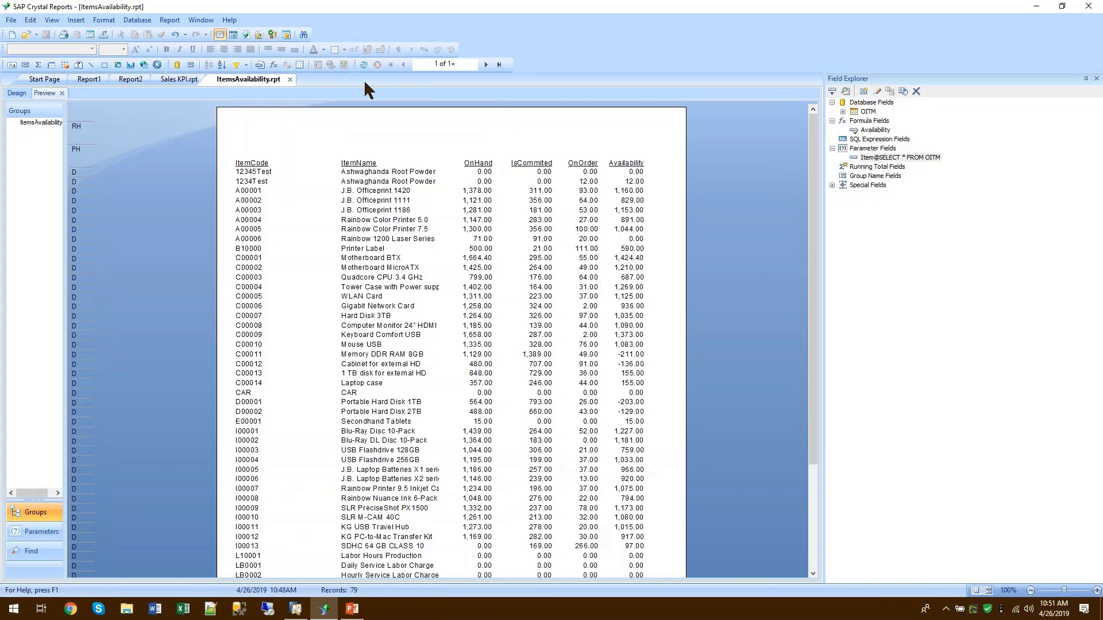
Add a Select Expert filter: OITM.ItemCode is equal to {?Item@SELECT * FROM OITM}.
click(235, 66)
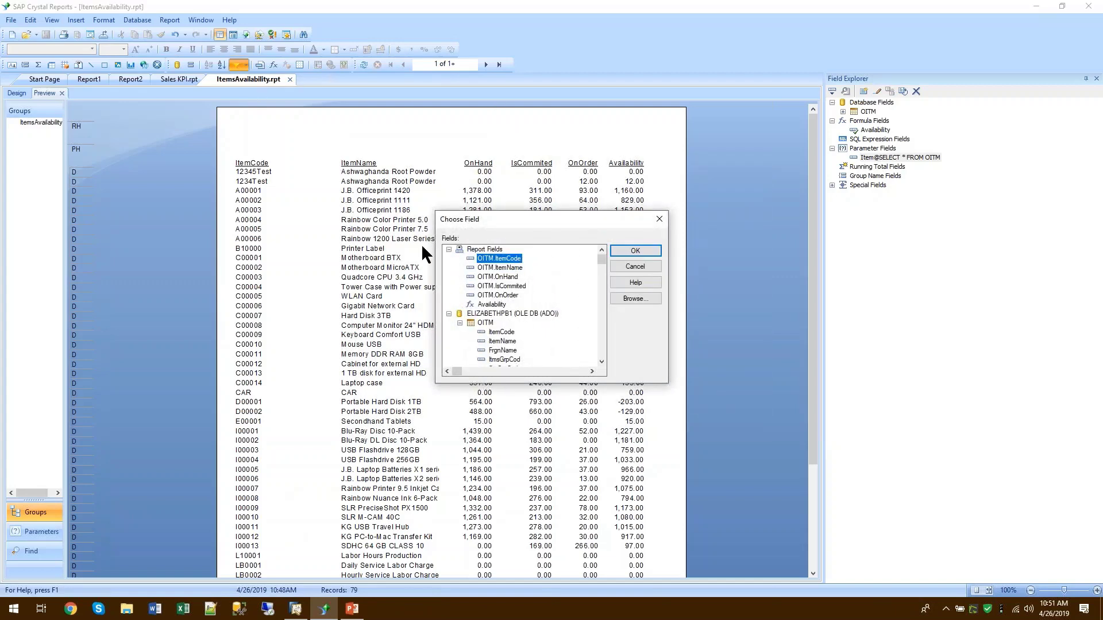
double_click(503, 258)
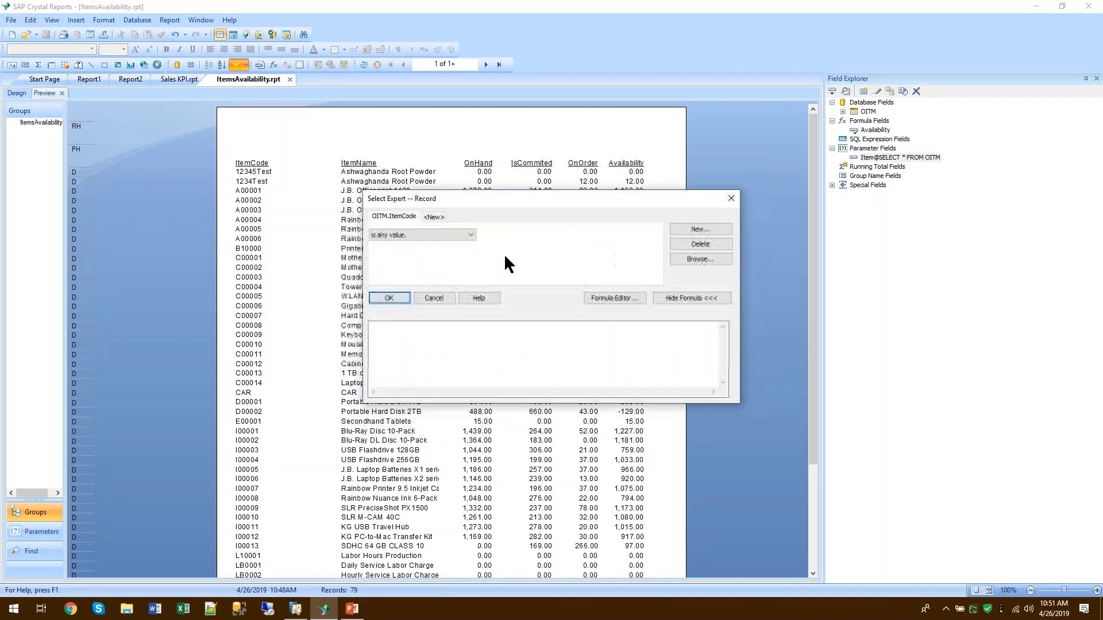
click(439, 235)
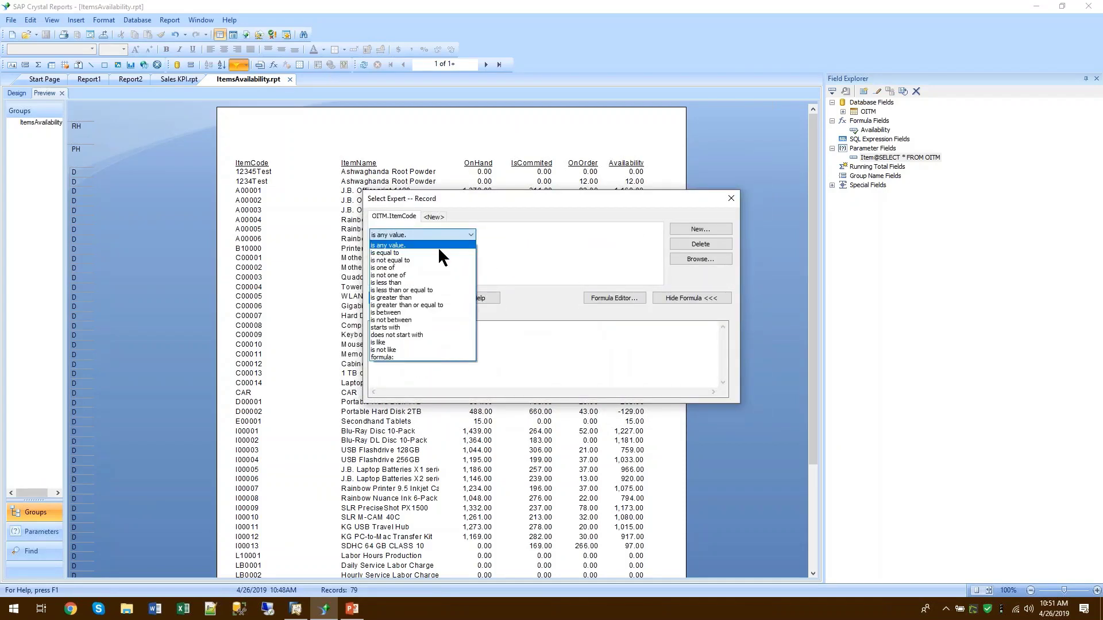
click(440, 254)
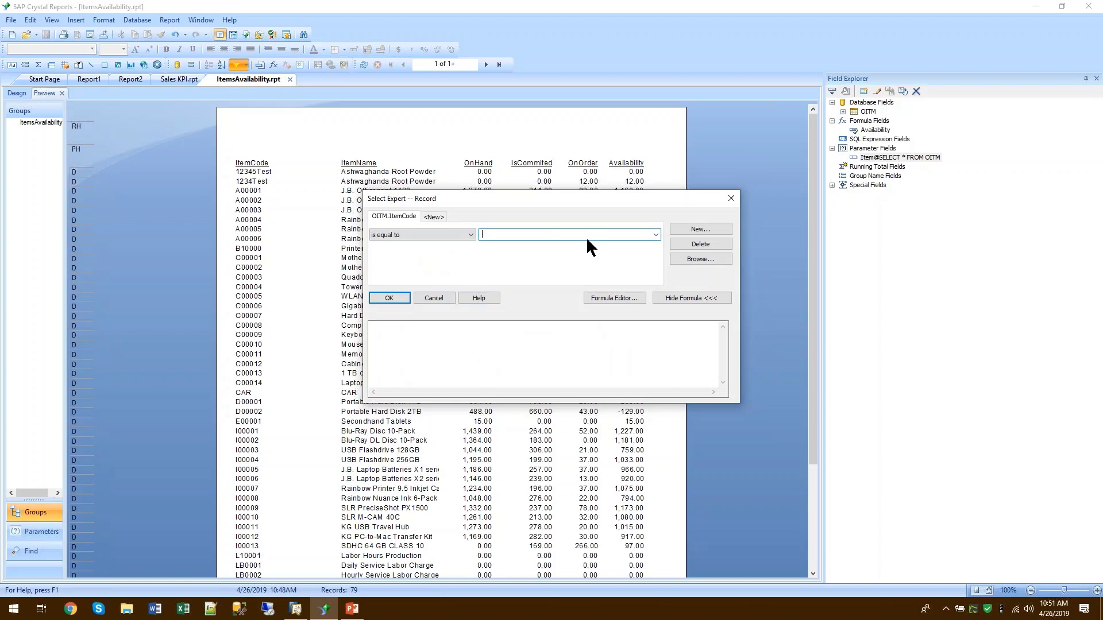
click(655, 234)
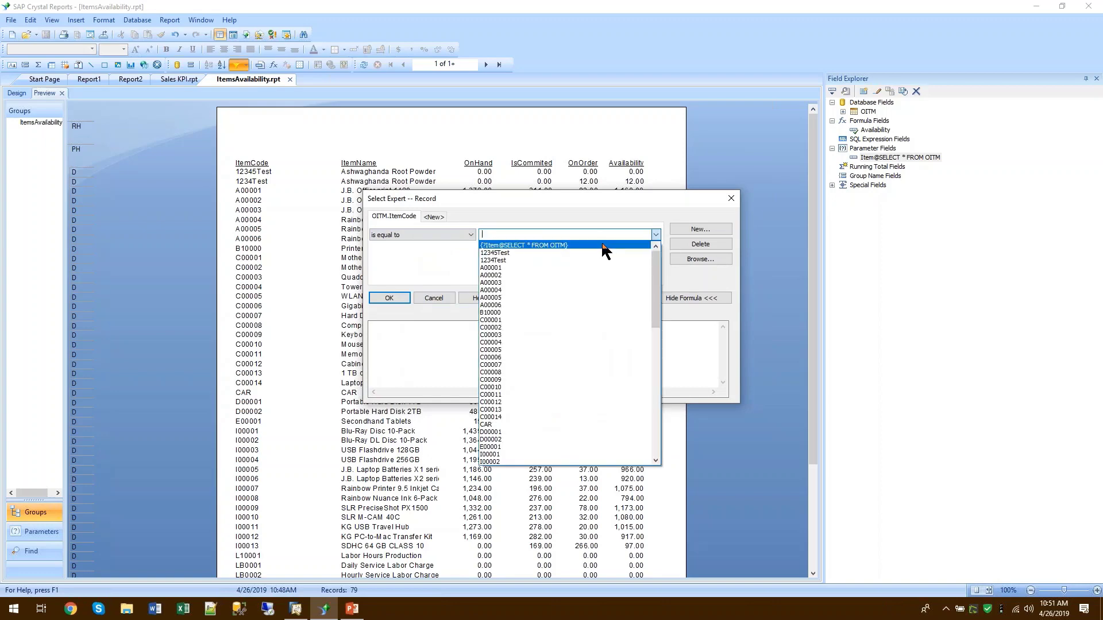
click(603, 246)
click(388, 298)
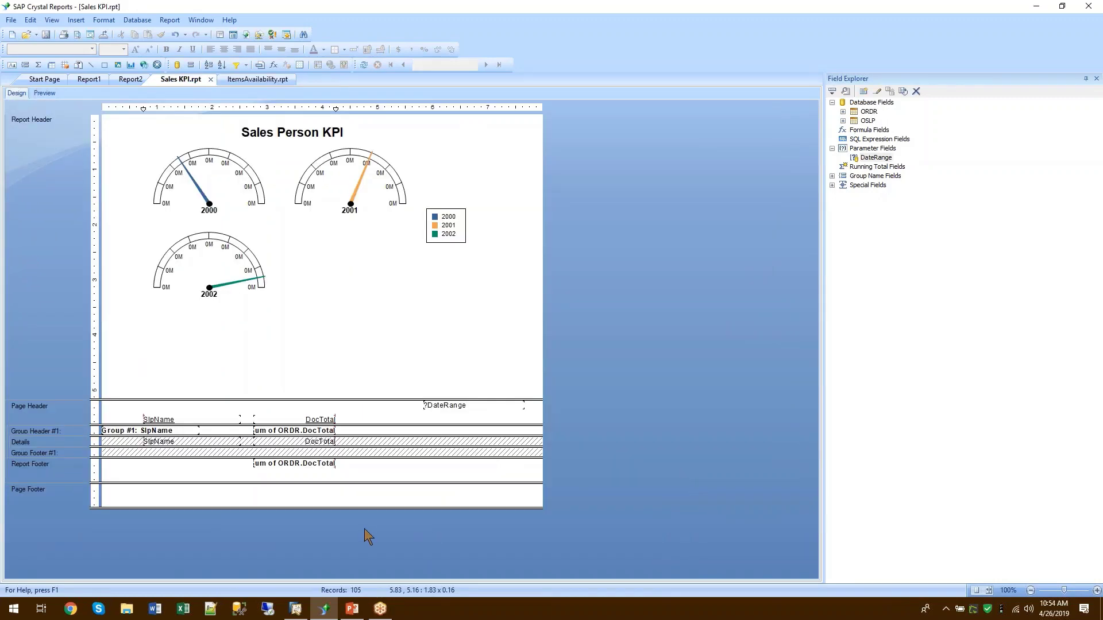
Bring up the Report2 Open Sales Orders preview, passing through the ItemsAvailability.rpt tab.
click(349, 609)
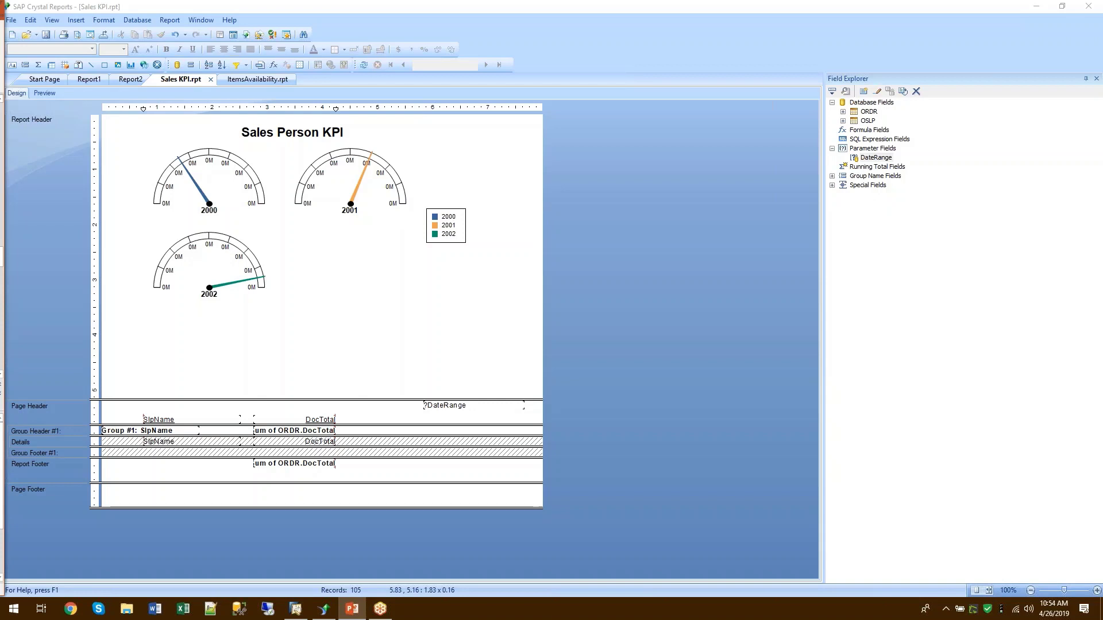
click(244, 79)
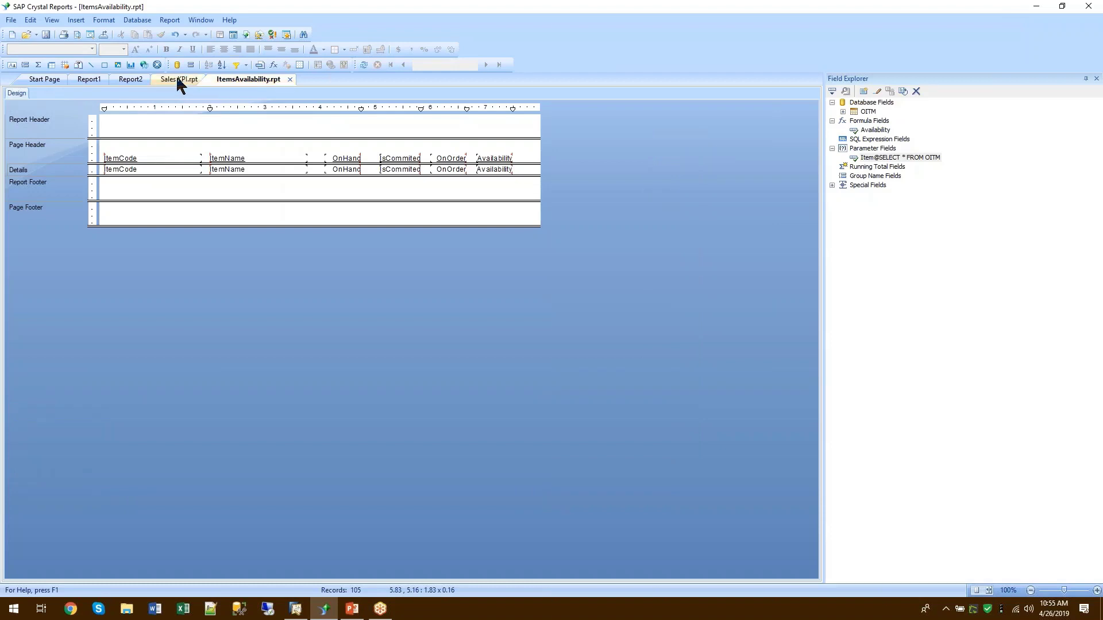
click(130, 82)
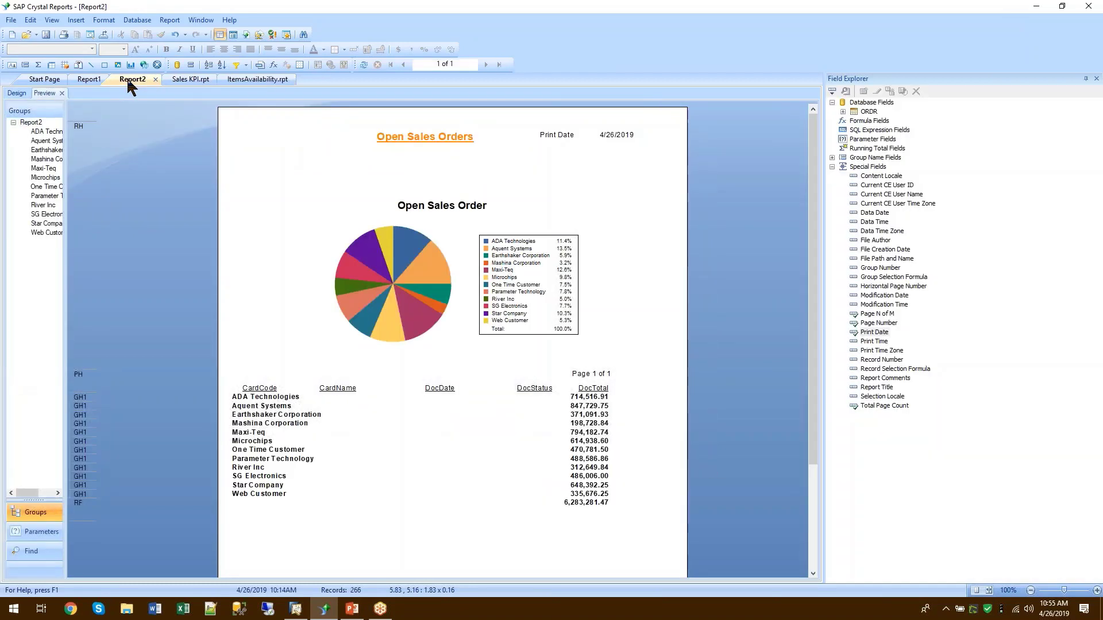
In Design view, drag the Group #1 CardName field to the right, then return to Preview.
click(267, 396)
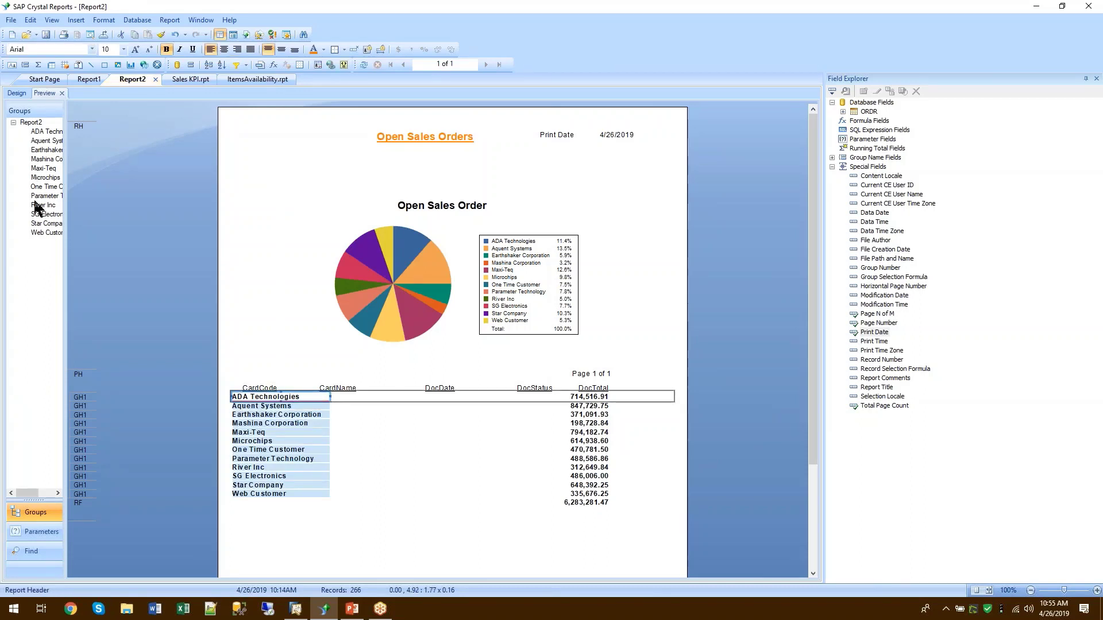
click(17, 93)
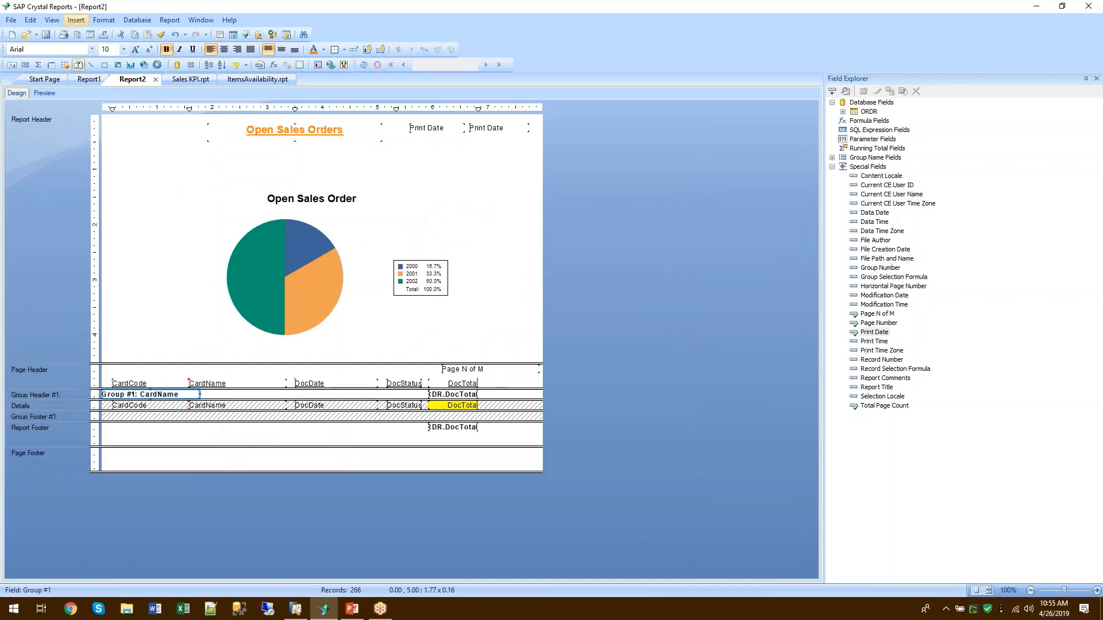
drag(125, 394, 198, 395)
click(45, 93)
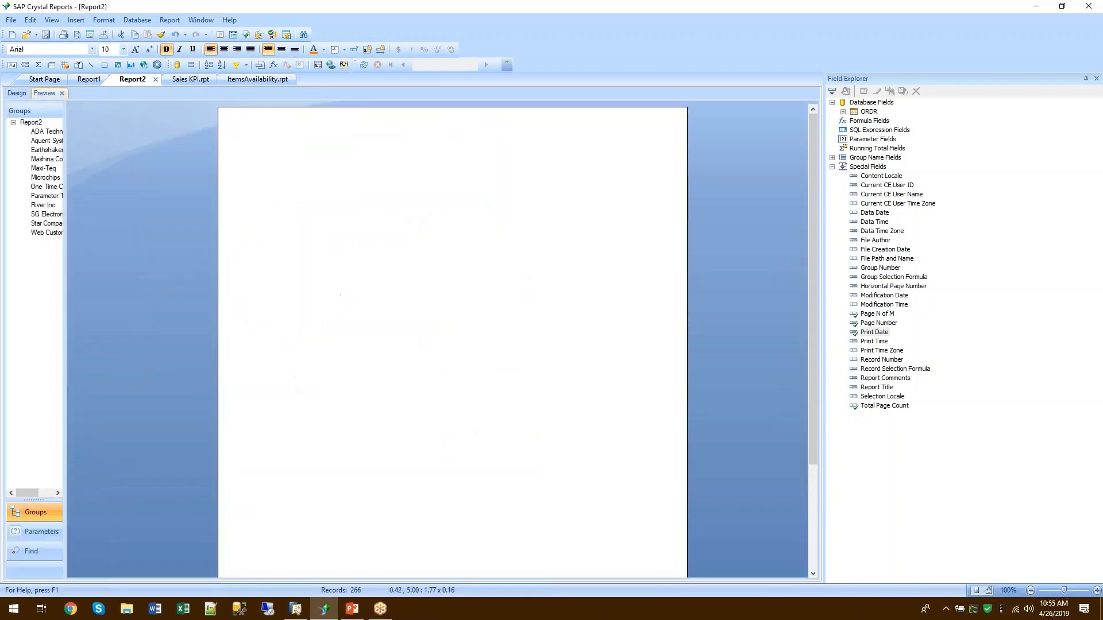
click(260, 332)
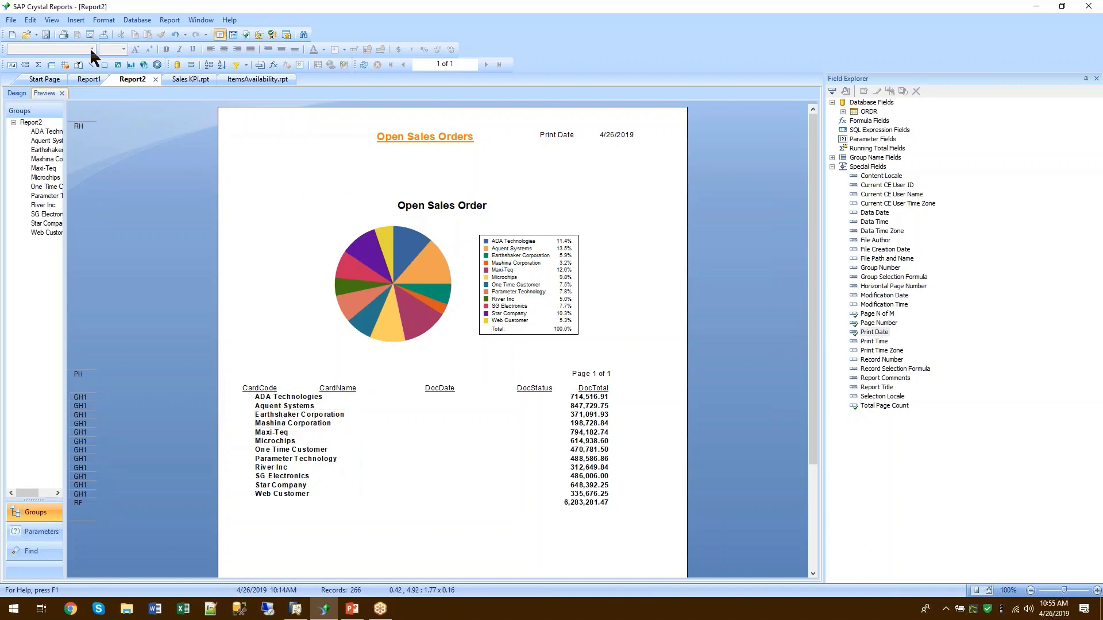
click(77, 21)
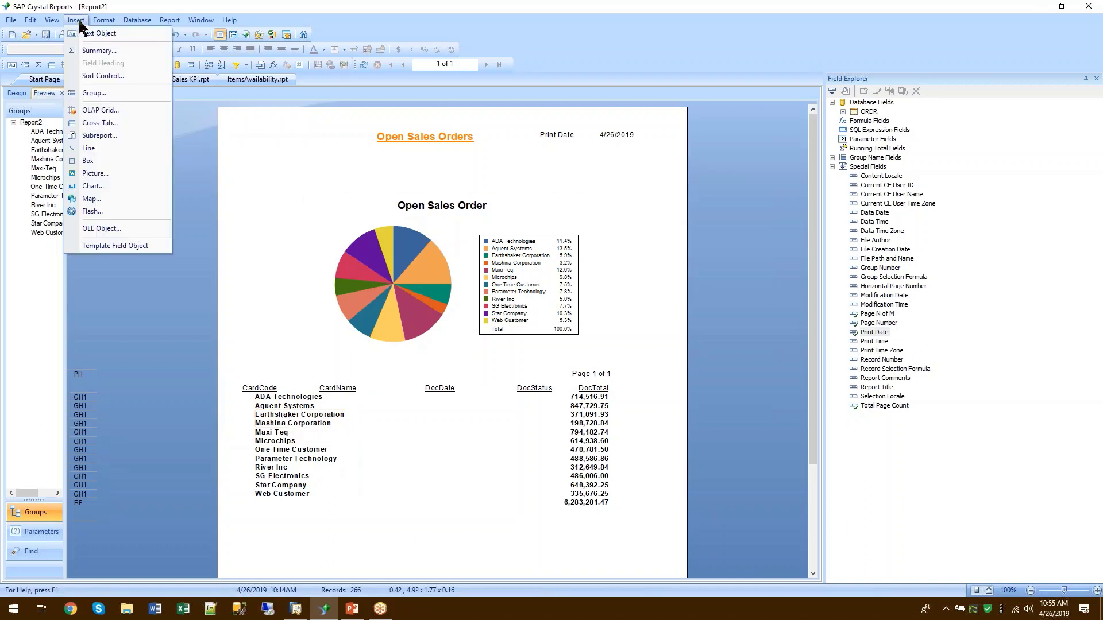
Insert the Golden Arrow.bmp picture at the start of the customer group row.
click(98, 174)
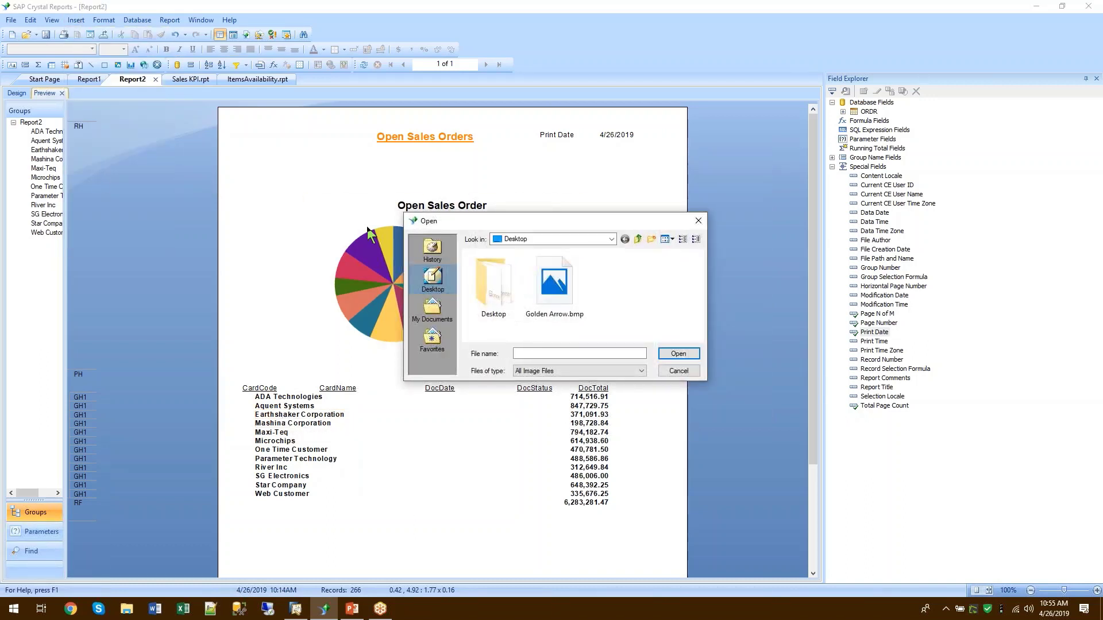
click(550, 282)
click(679, 354)
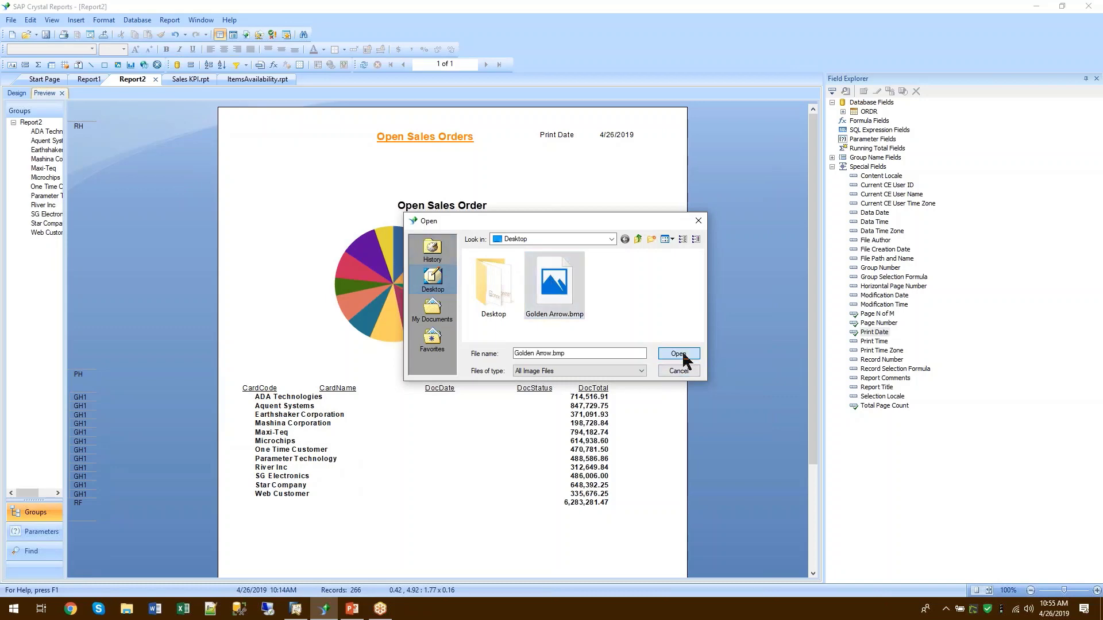
click(247, 396)
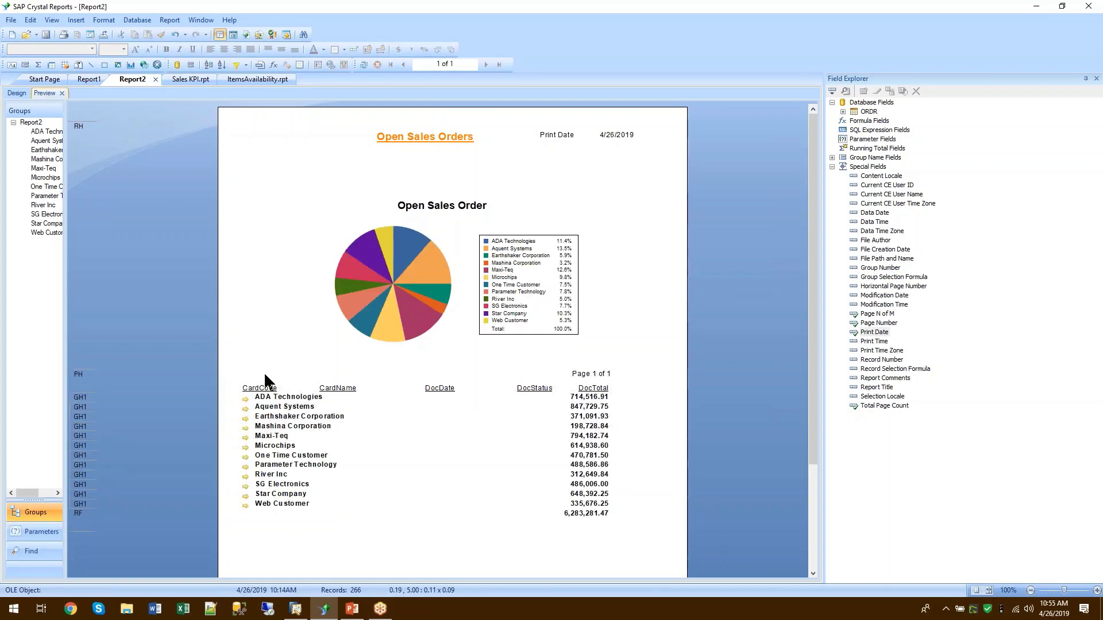
right_click(243, 398)
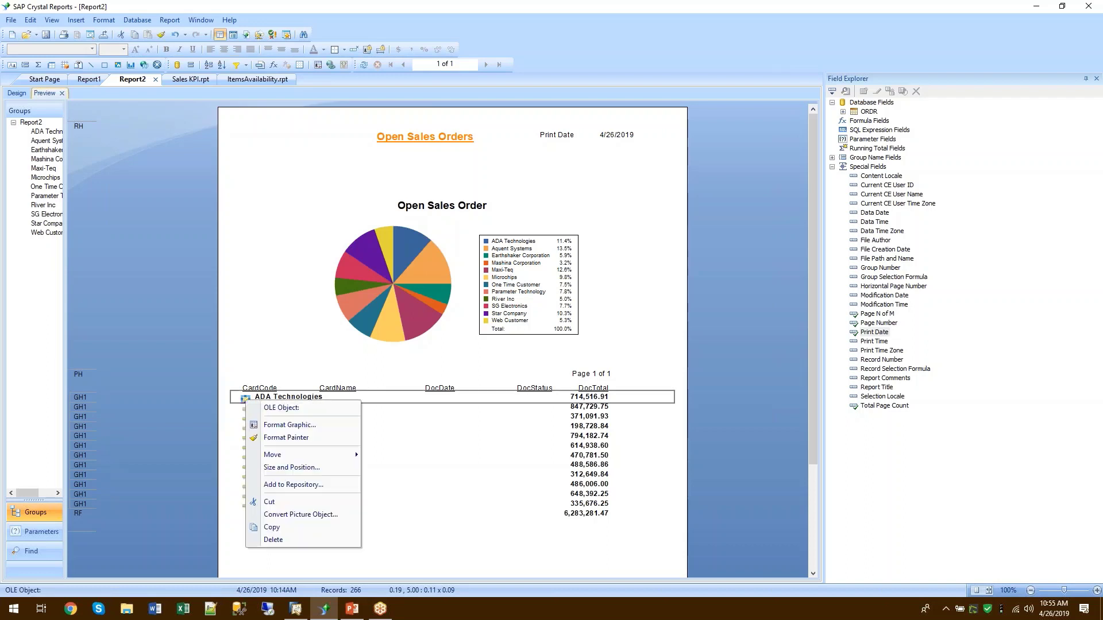
click(271, 425)
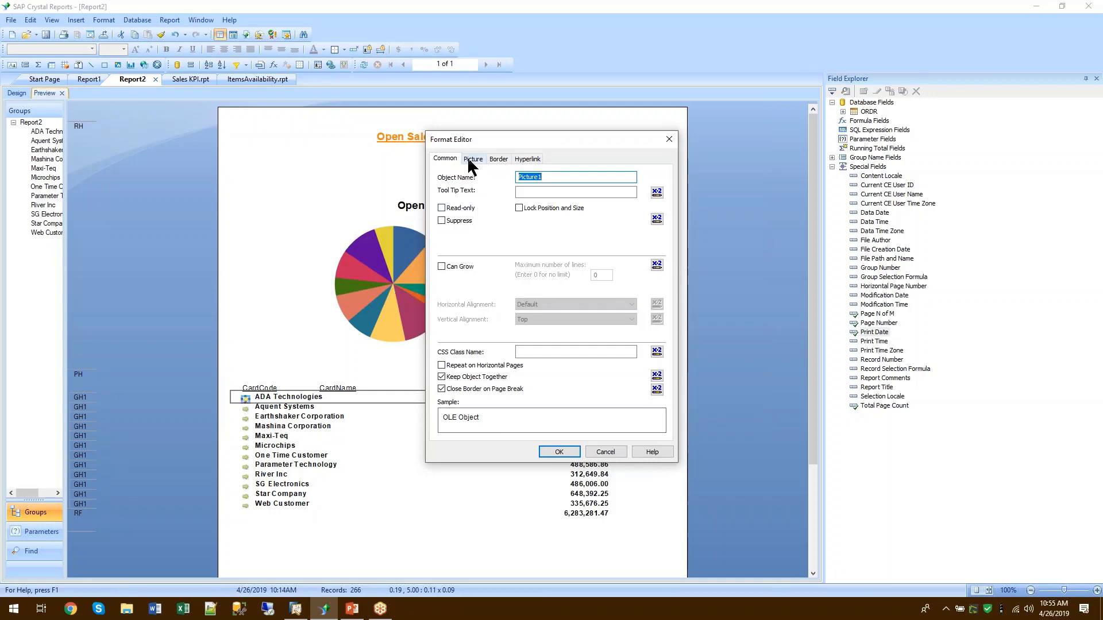
click(520, 161)
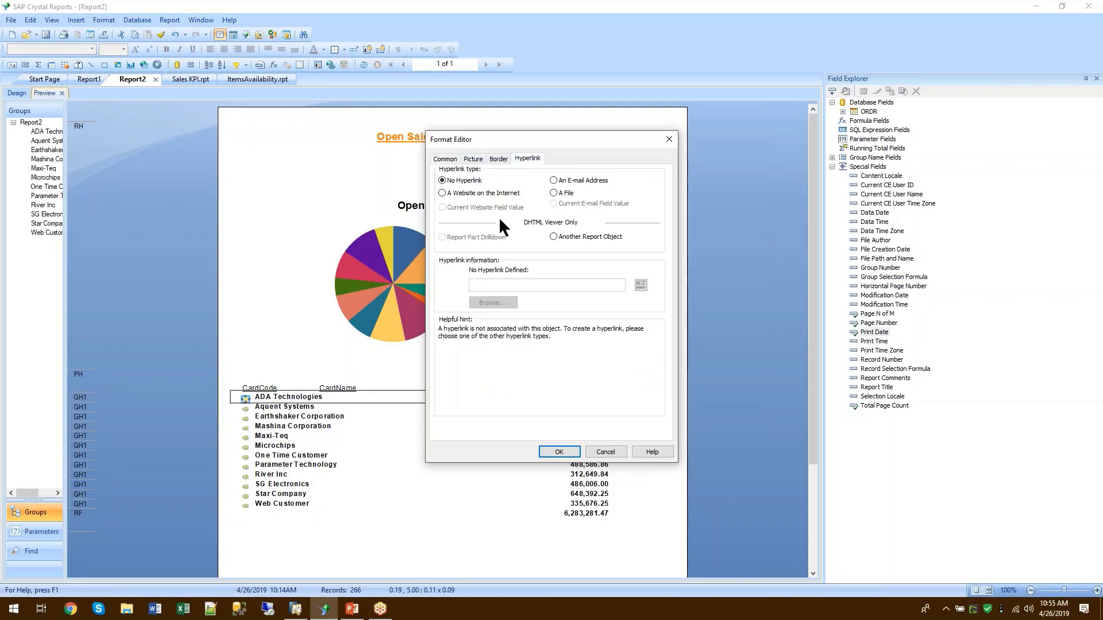
click(442, 193)
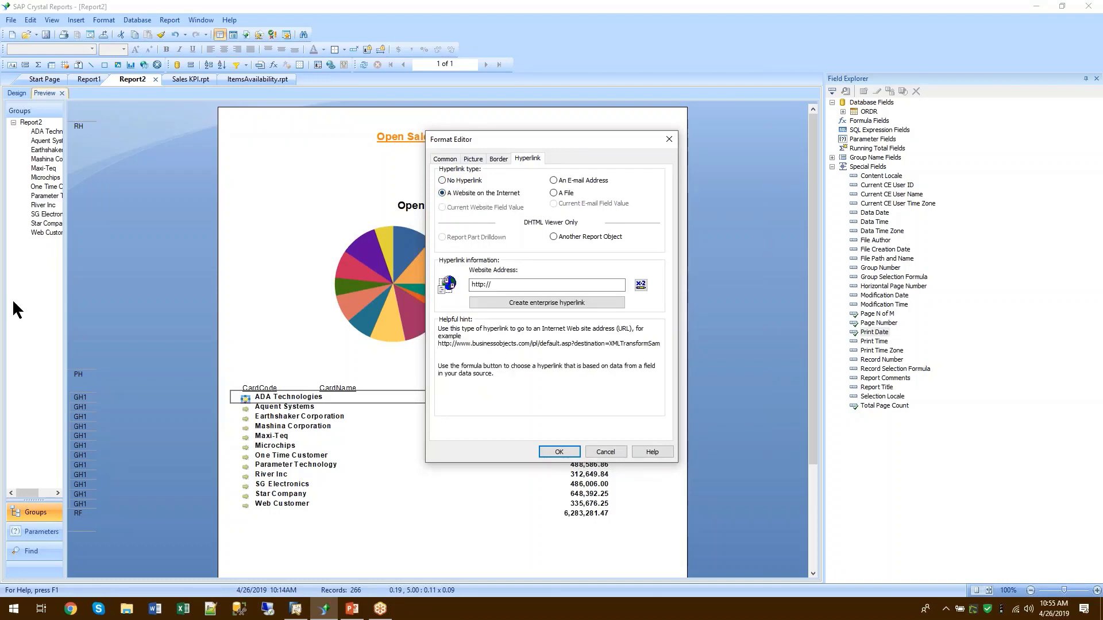
key(super+shift+q)
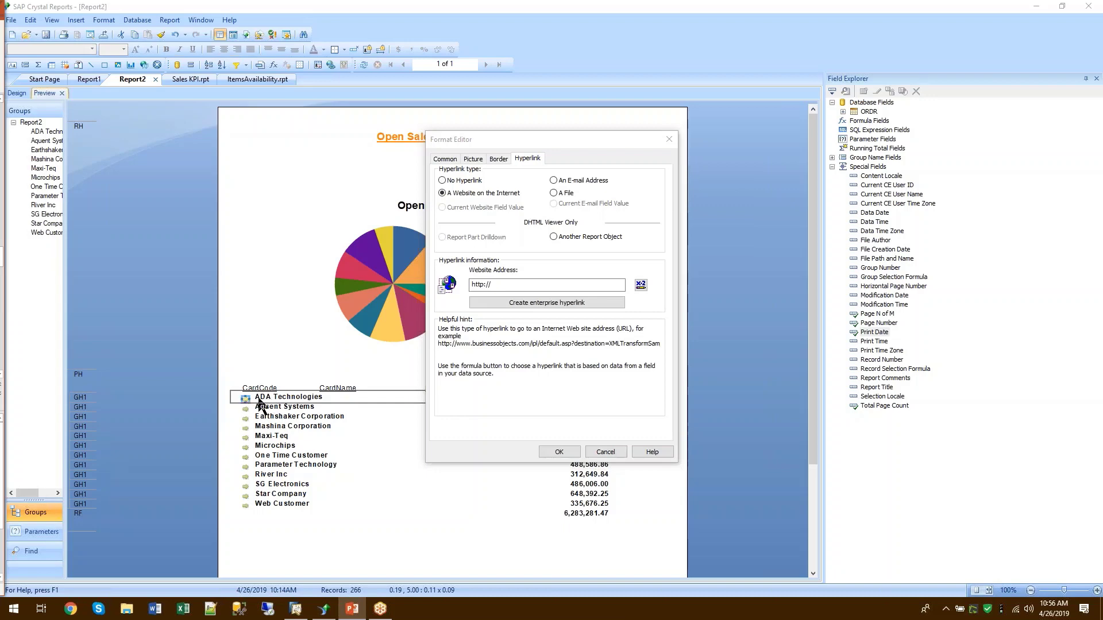
click(517, 286)
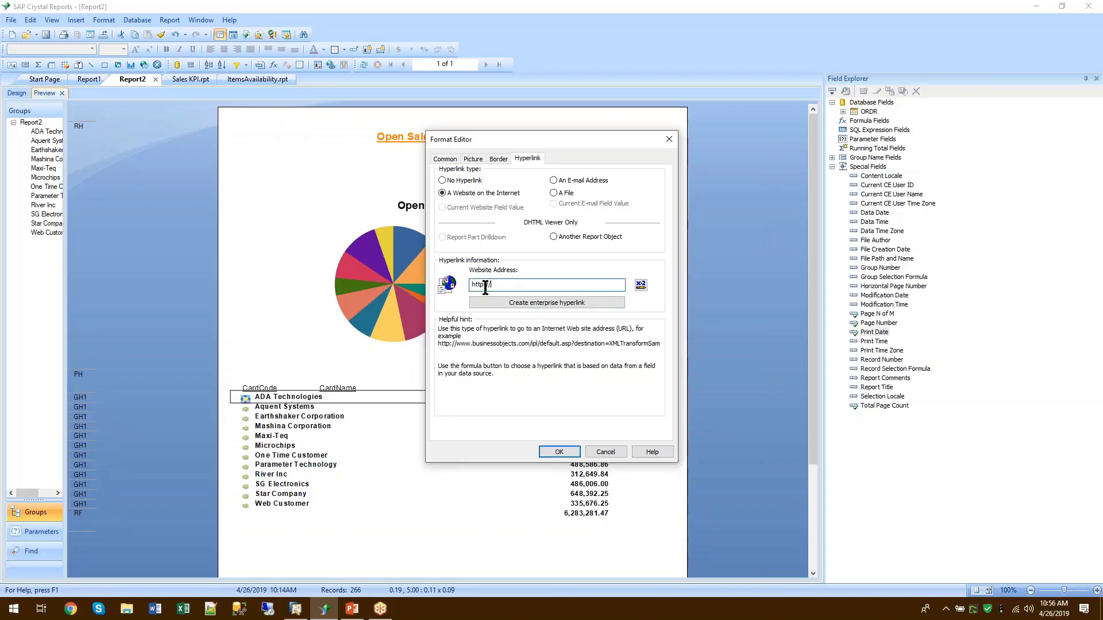
text(http://$b1$/link?table=OCRD&key=1)
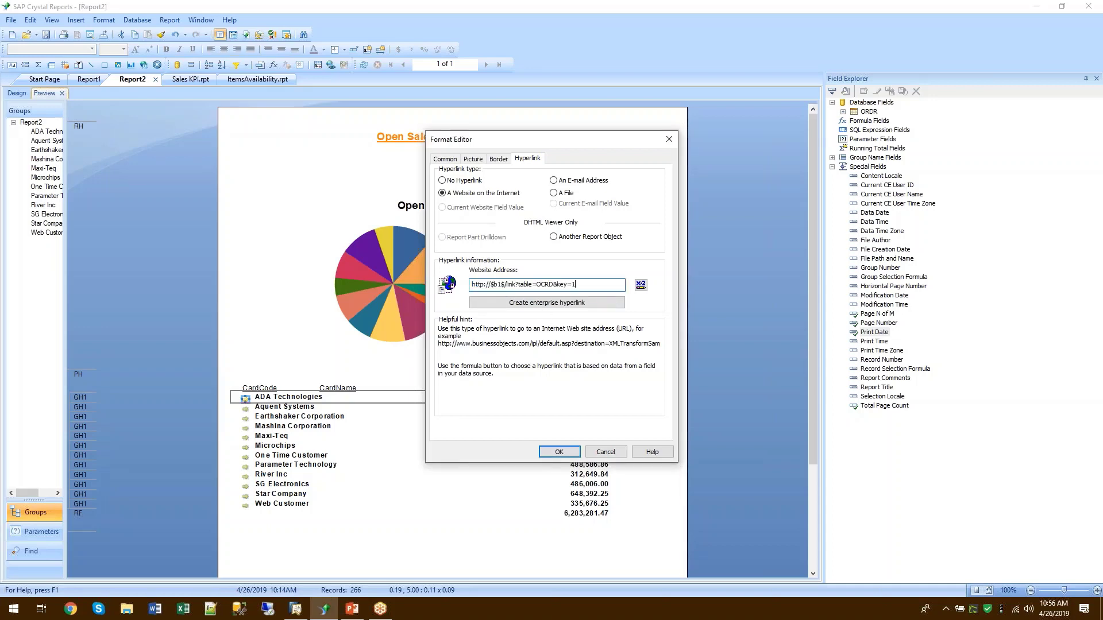
click(553, 285)
drag(537, 286, 552, 286)
click(593, 286)
click(641, 286)
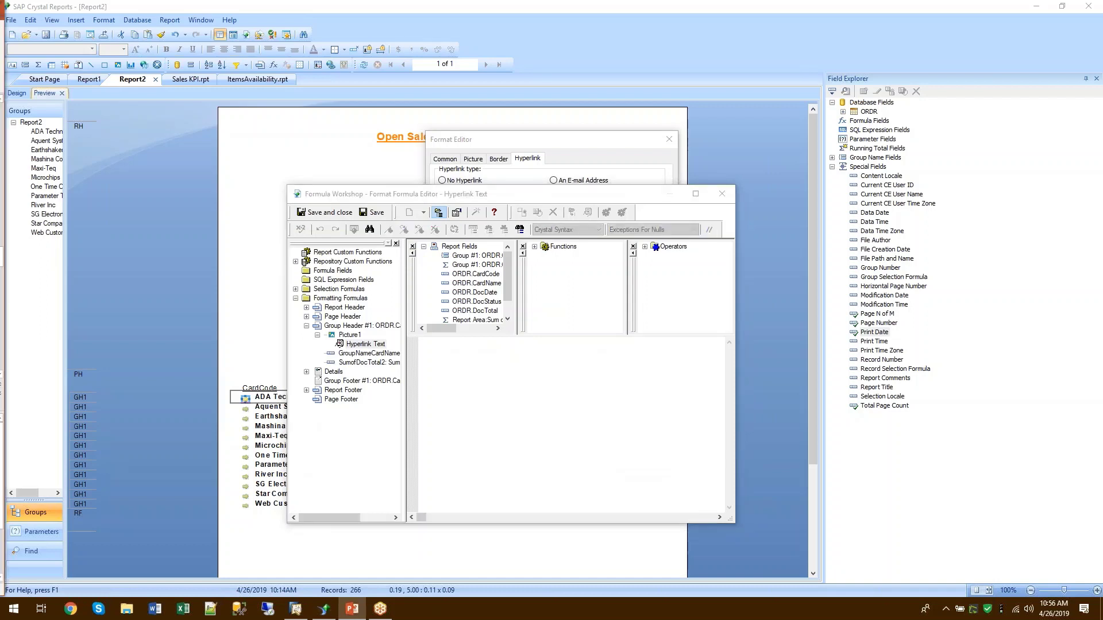
click(452, 428)
text('http://$b1$/link?table=ocrd&key='+ totext({ORDR.CardCode}))
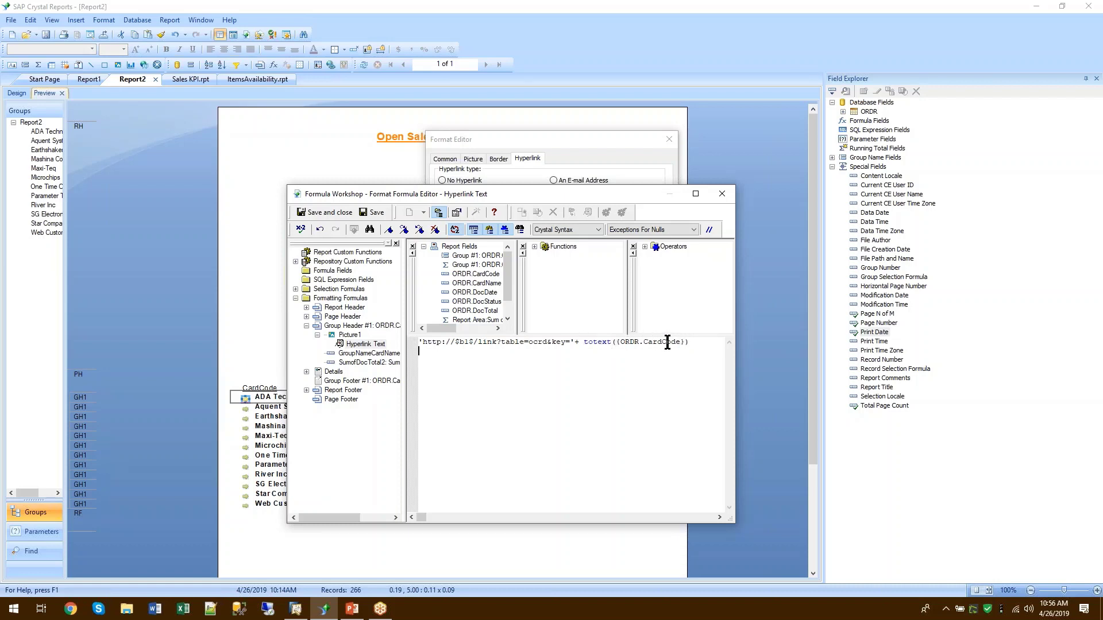
click(329, 214)
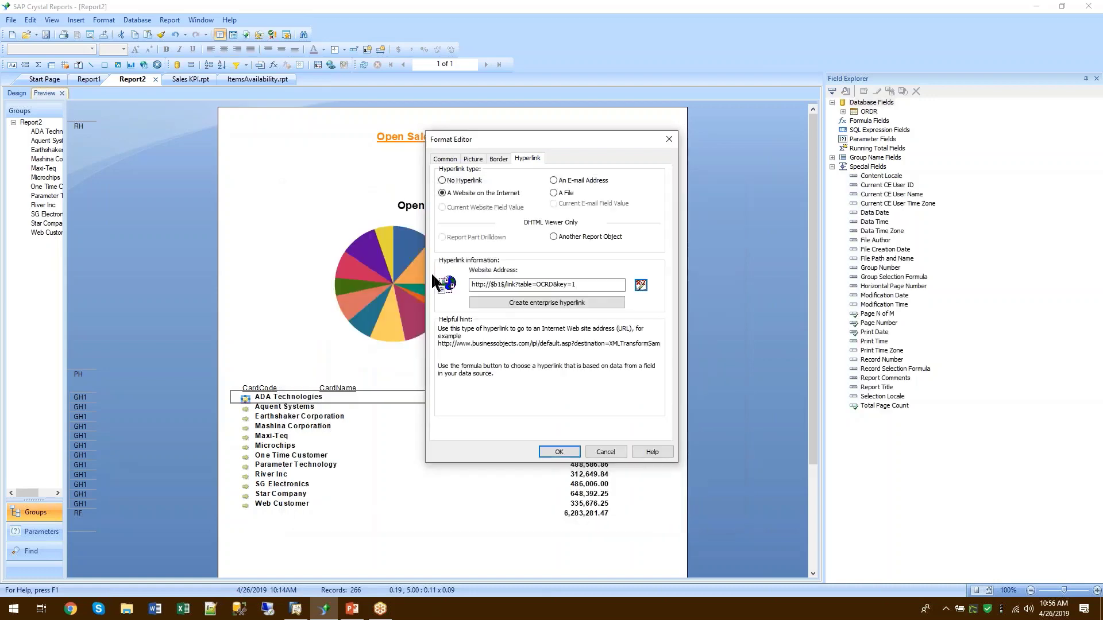
click(558, 452)
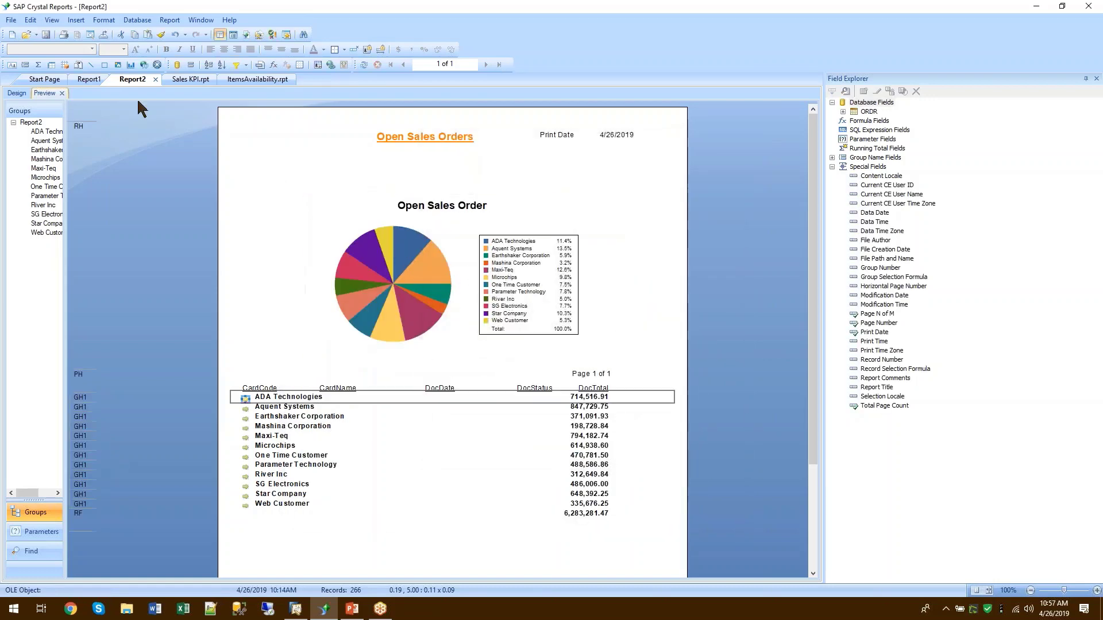
Save the report to the Desktop as 'Open Sales Orders'.
click(11, 20)
click(34, 83)
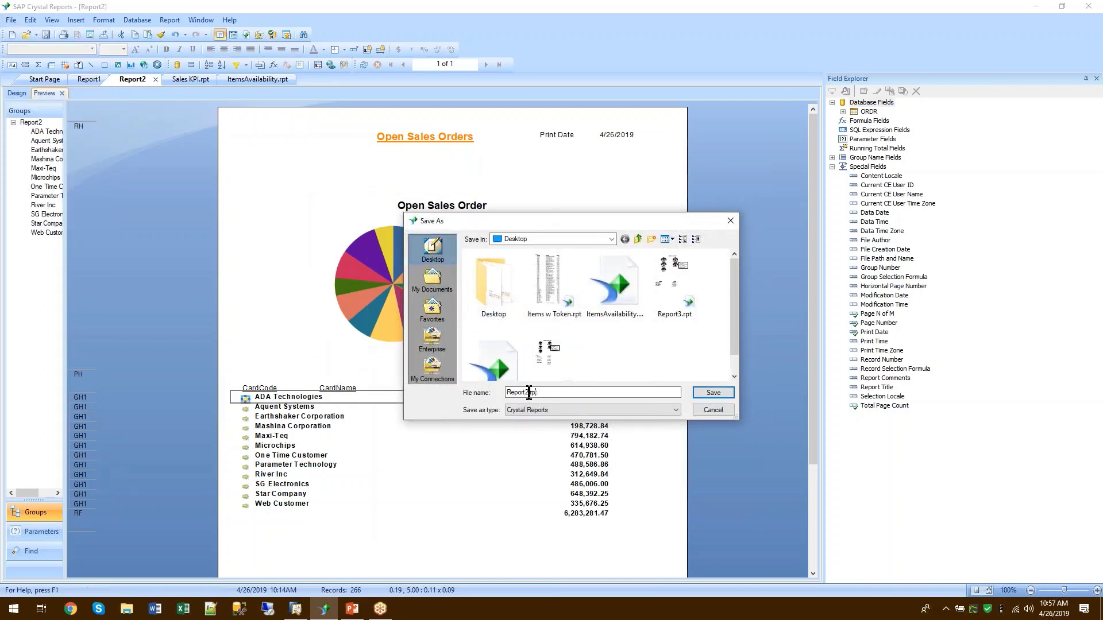
drag(532, 392, 478, 386)
text(Open Sales Order)
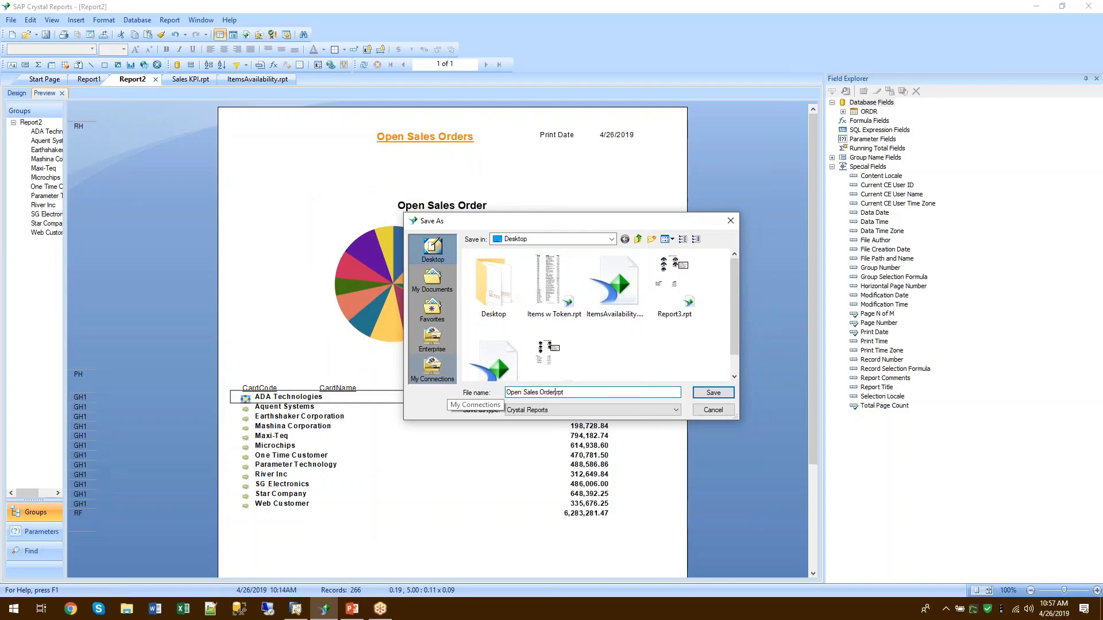
text(s)
key(Return)
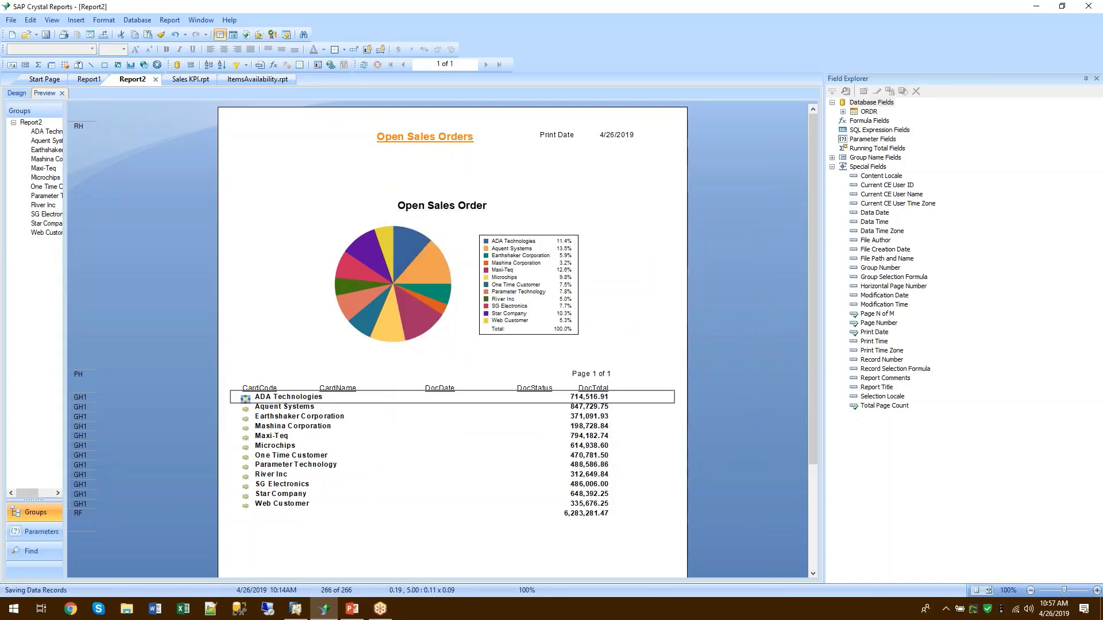
click(295, 609)
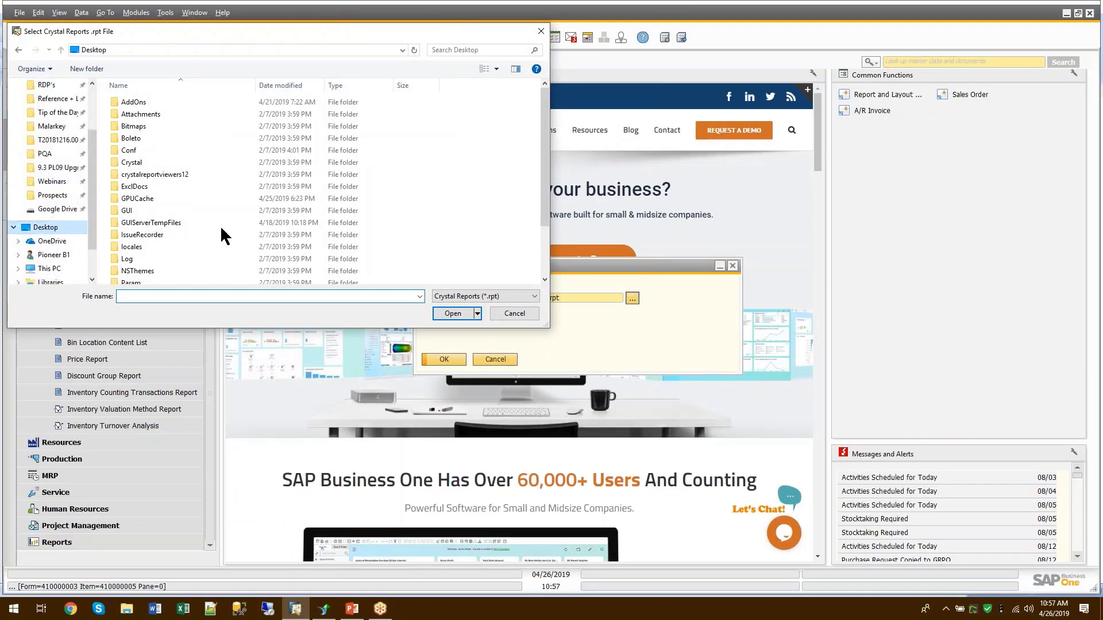
Preview the external report file Open Sales Orders.rpt in SAP Business One.
click(173, 198)
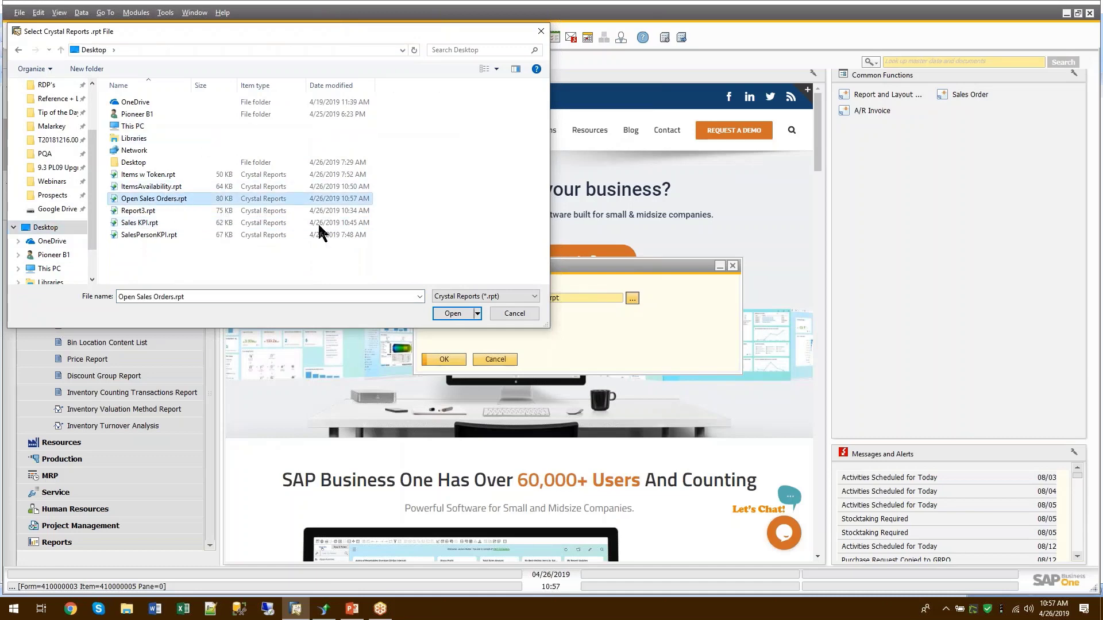
click(459, 315)
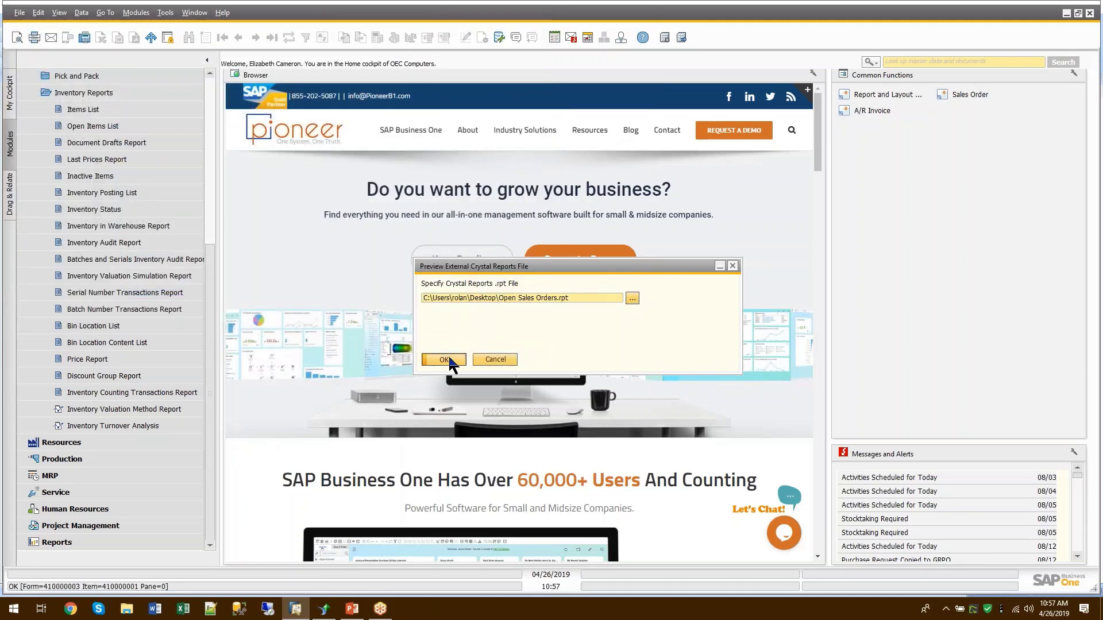
click(445, 360)
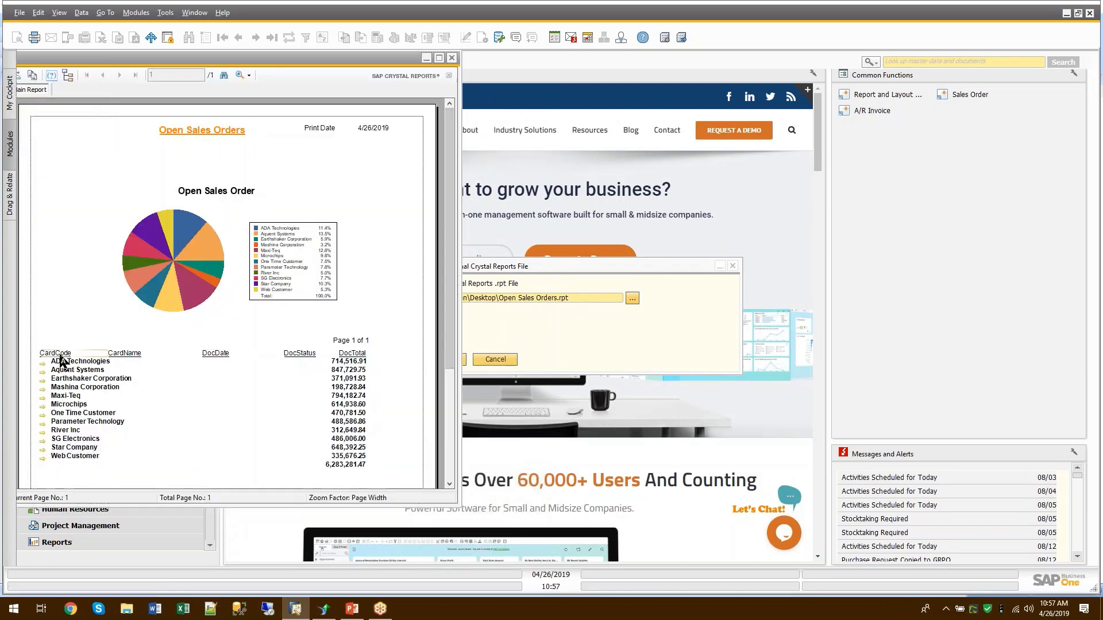
Follow a row arrow to ADA Technologies' business partner record, then close both windows.
click(43, 363)
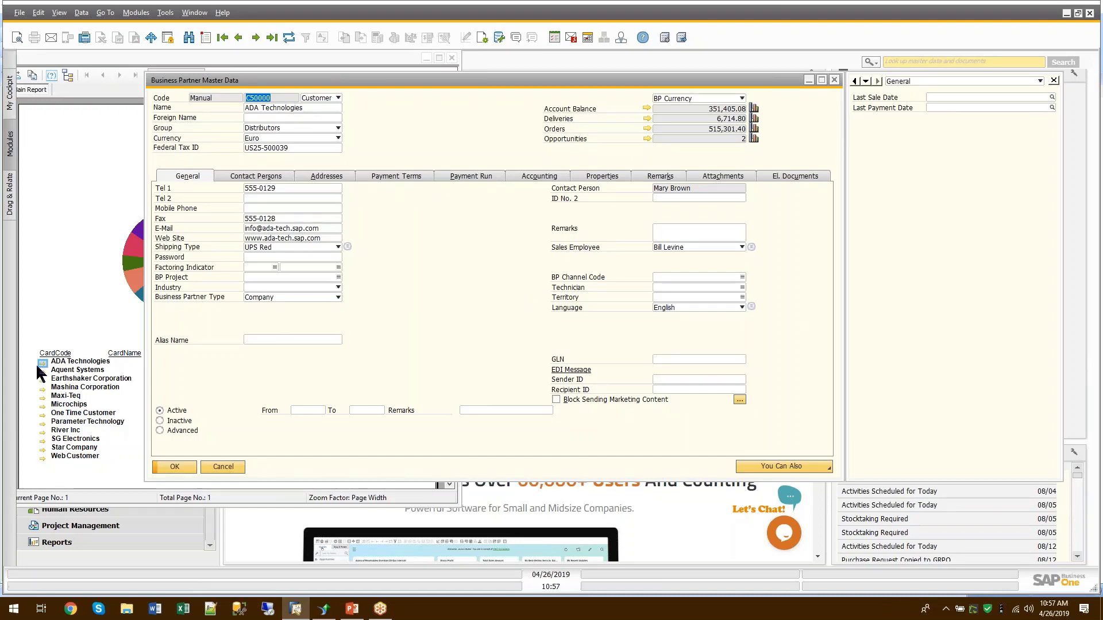
click(66, 309)
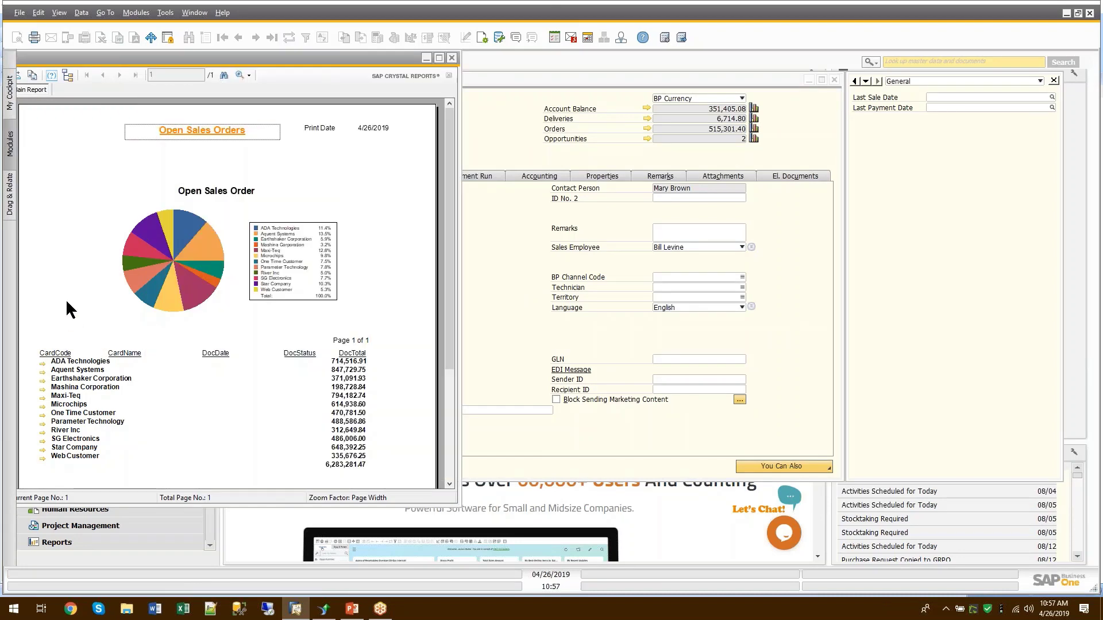
drag(298, 57, 311, 58)
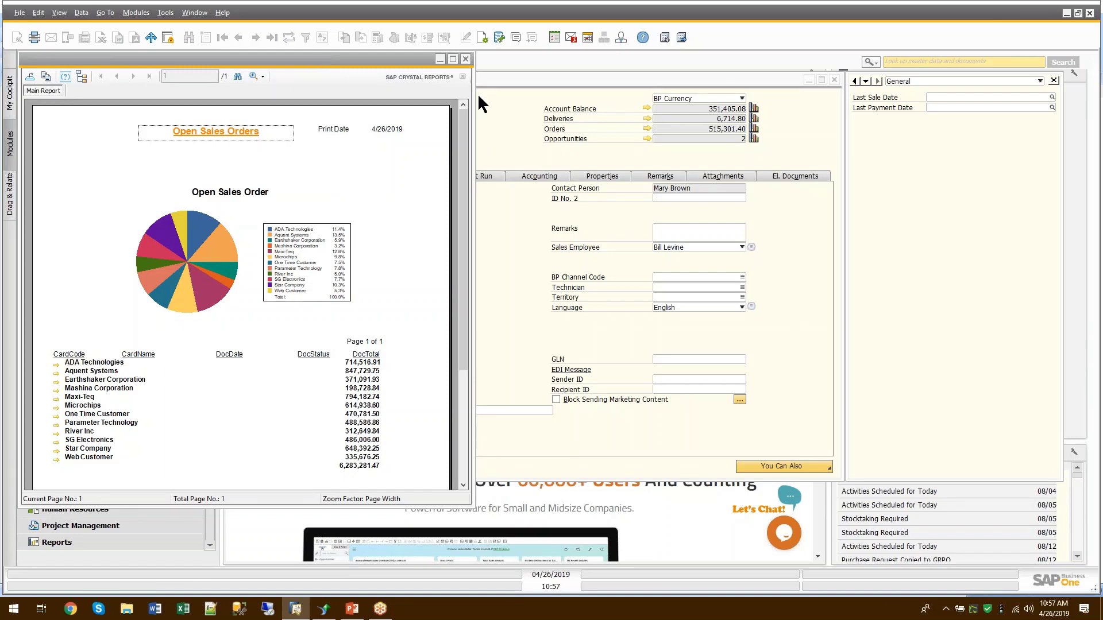
click(465, 59)
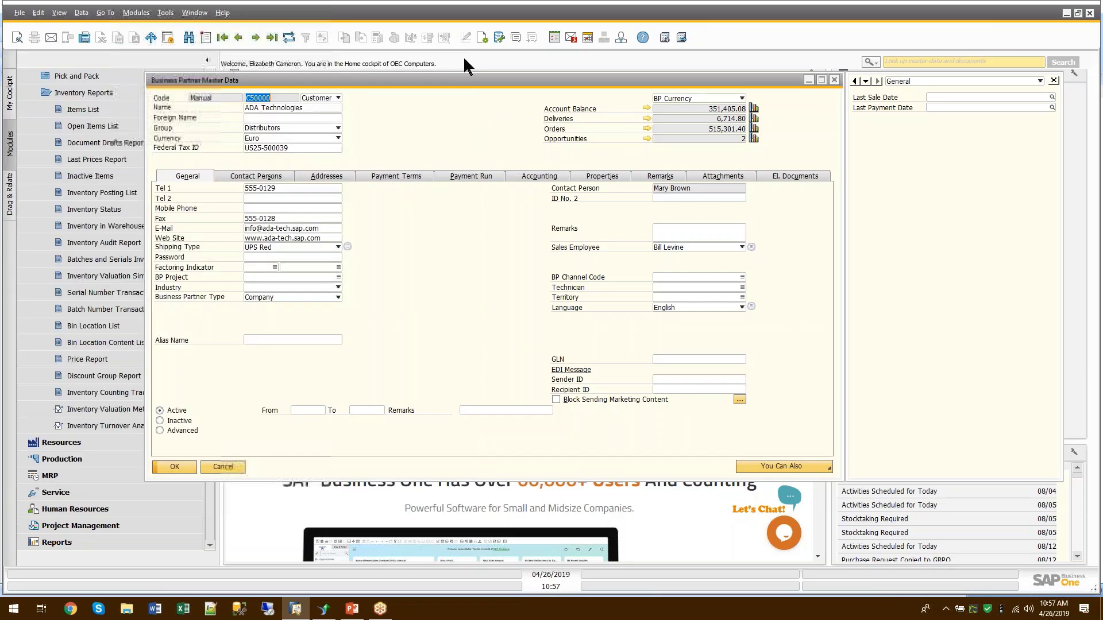
click(832, 79)
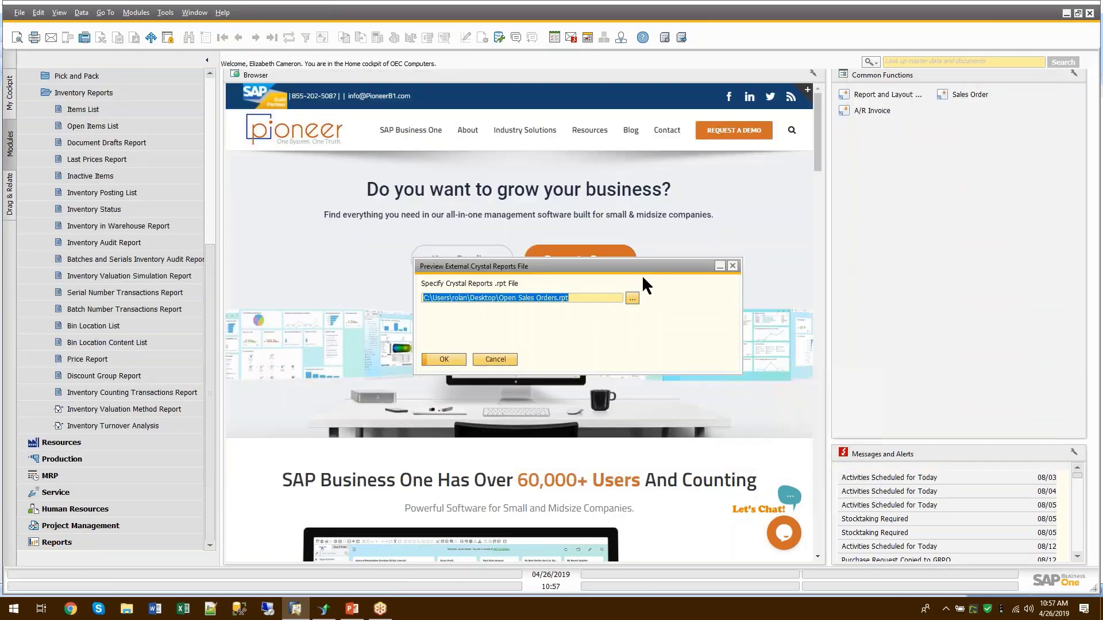
Dismiss the preview prompt and run the Sales Analysis query from the Test category.
click(498, 360)
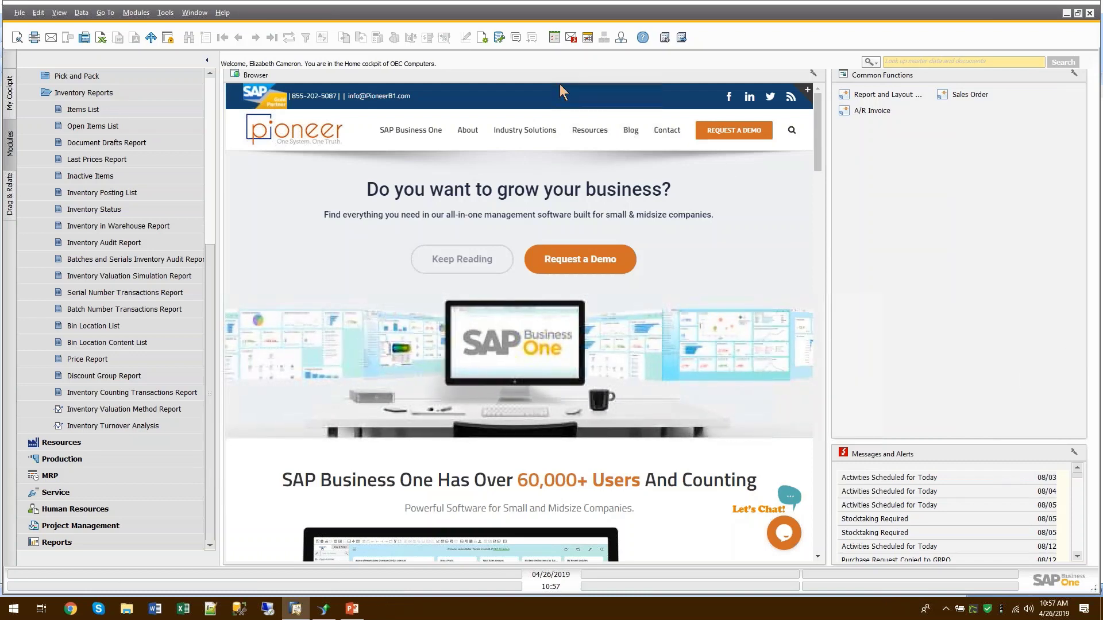
scroll(126, 172, up, 5)
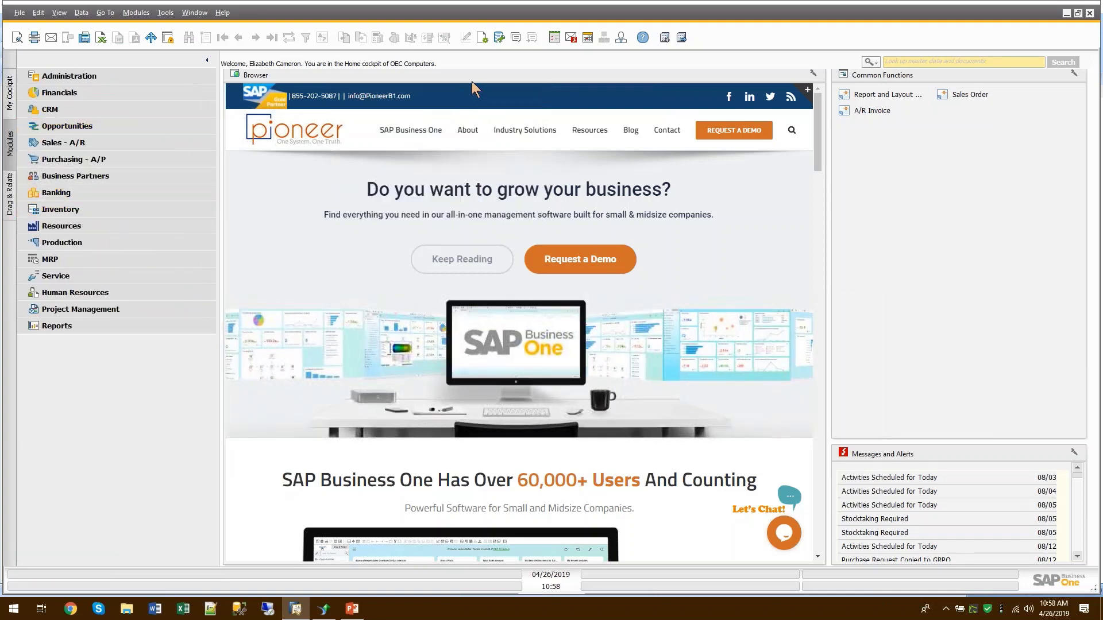
click(499, 39)
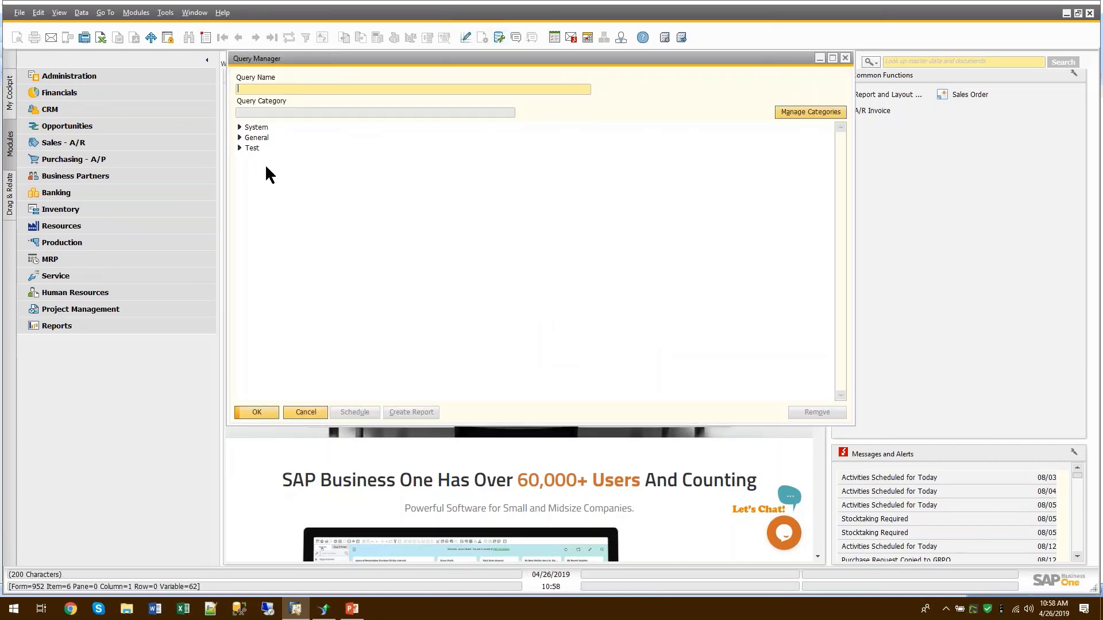
click(239, 149)
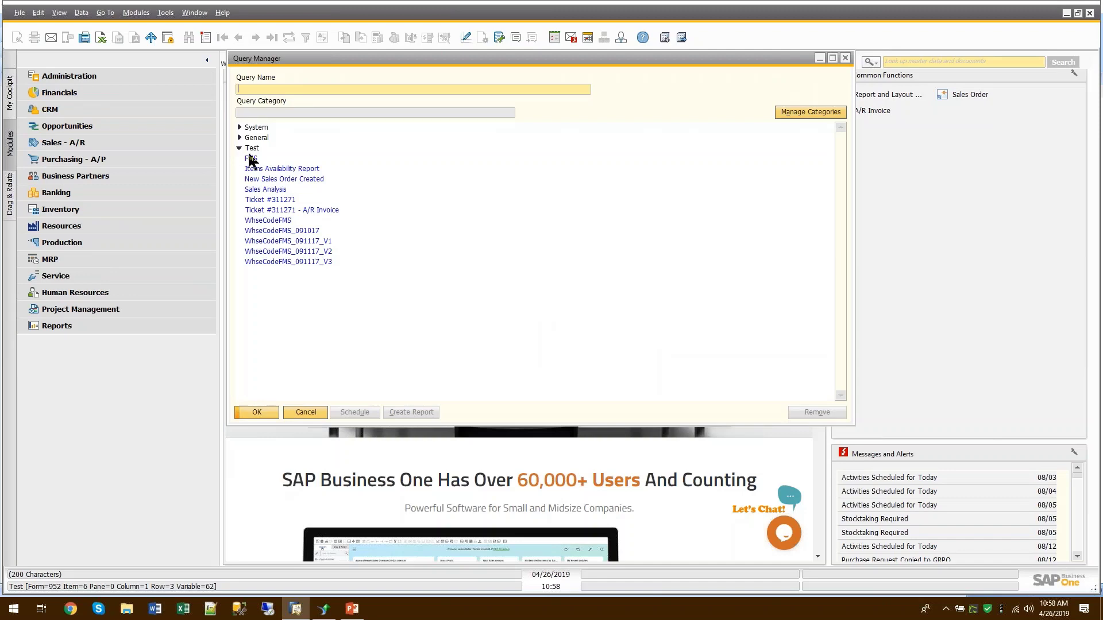
click(280, 192)
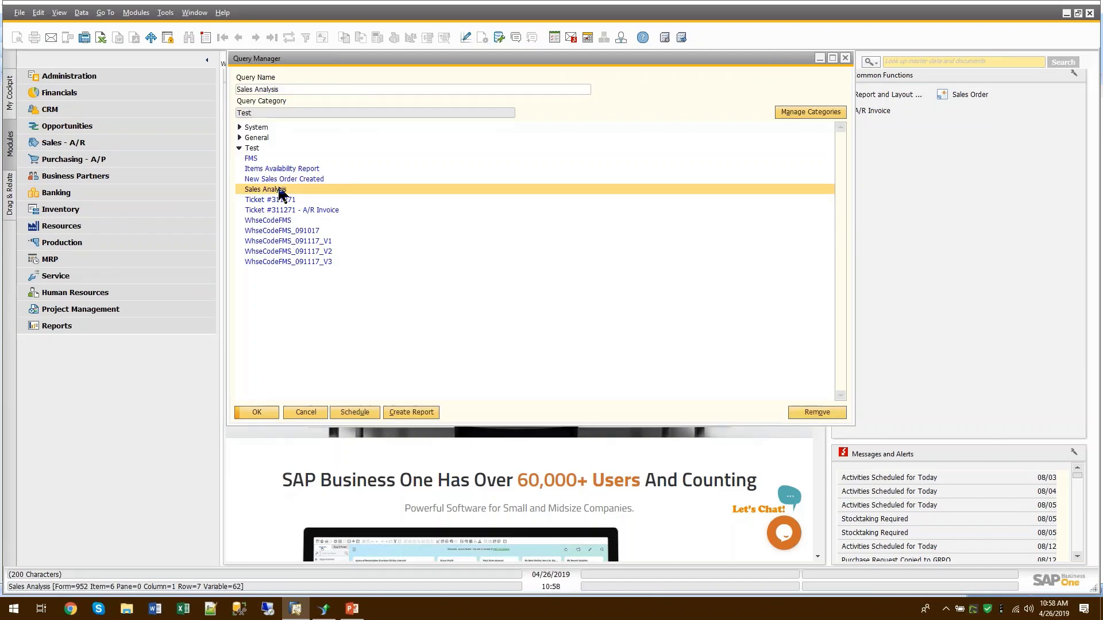
double_click(282, 192)
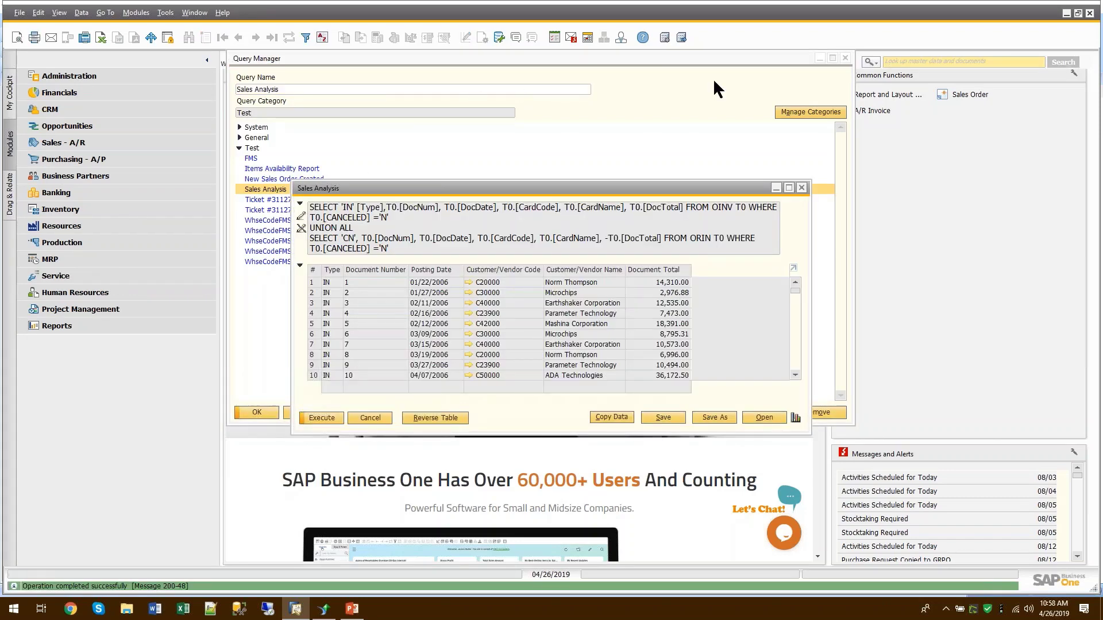
click(846, 57)
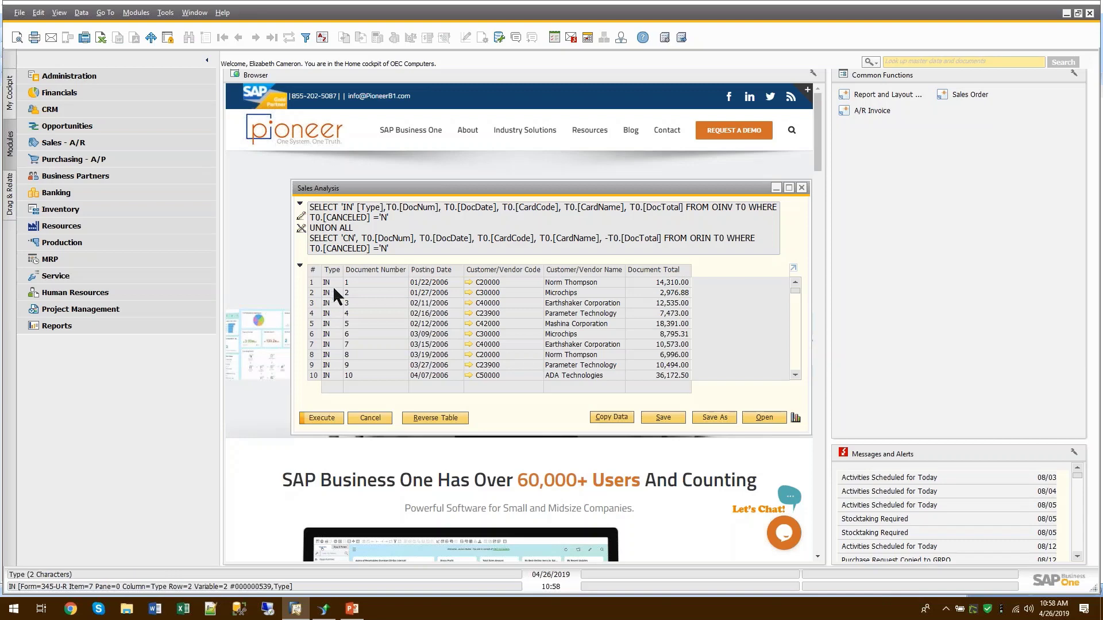
Select and copy the Sales Analysis SQL text, then hide the results grid.
right_click(320, 220)
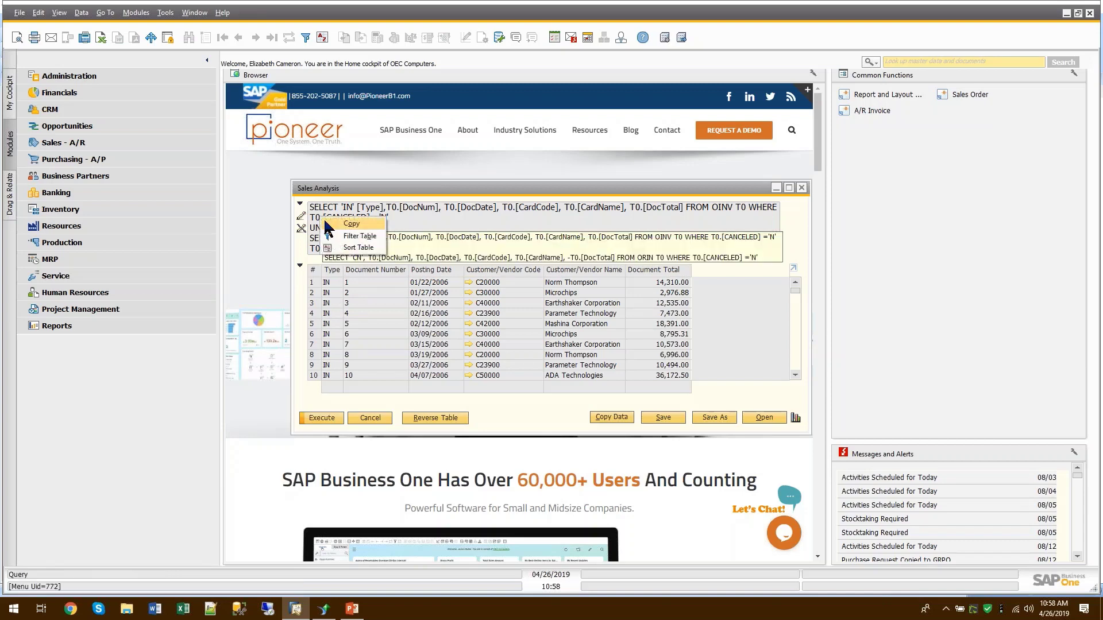
click(429, 212)
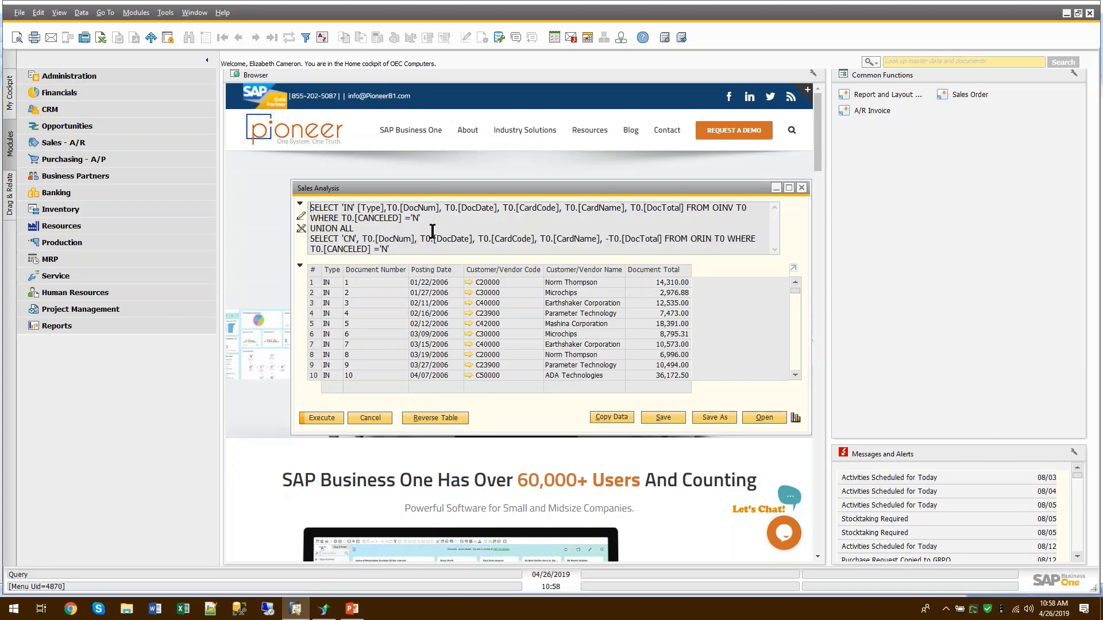
right_click(431, 225)
click(454, 234)
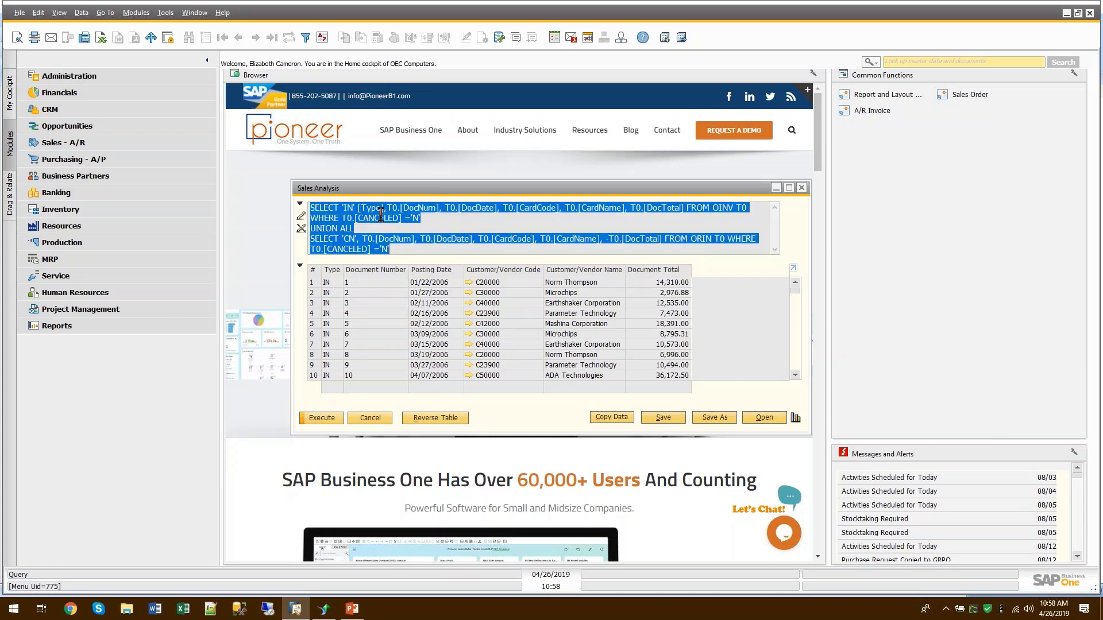
right_click(379, 213)
click(413, 233)
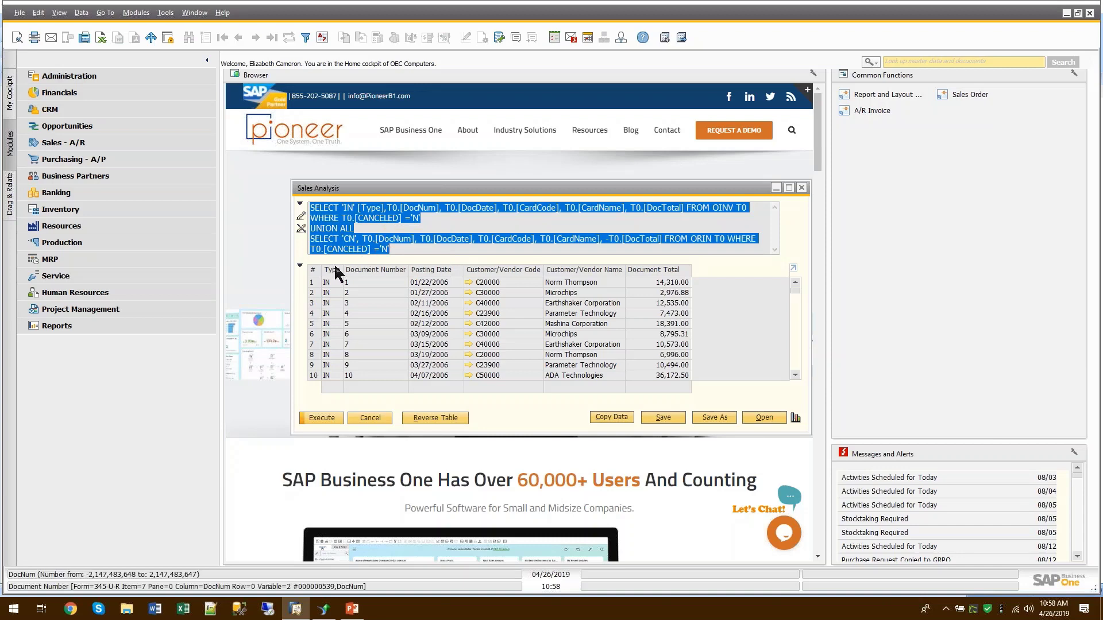
click(300, 266)
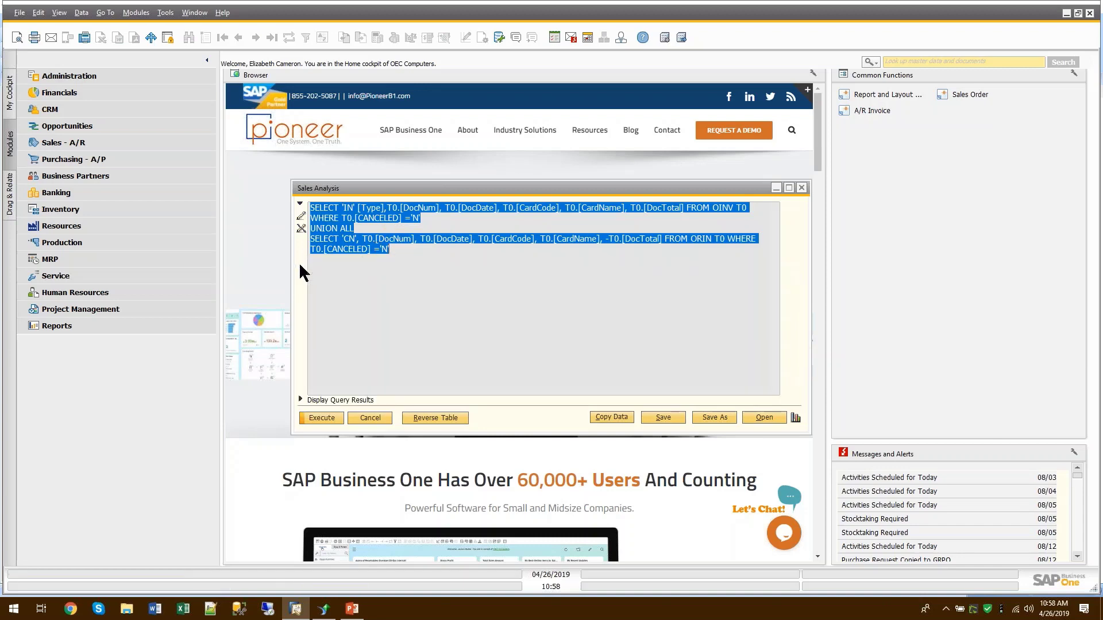
click(315, 220)
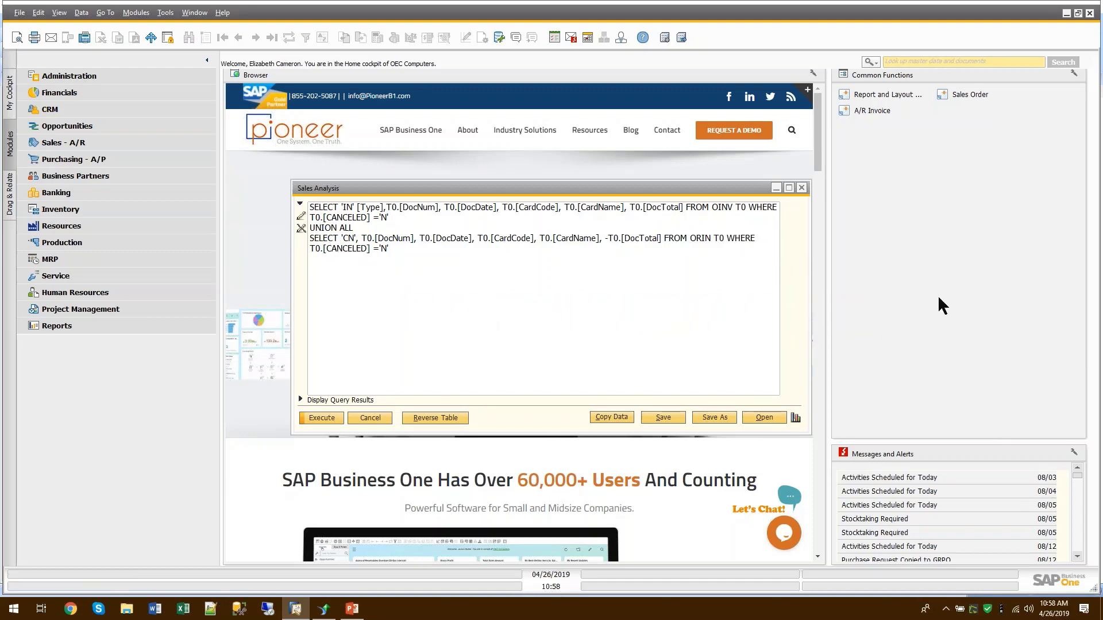
Make the SQL editable, select all of it and copy it again for Crystal Reports.
click(399, 253)
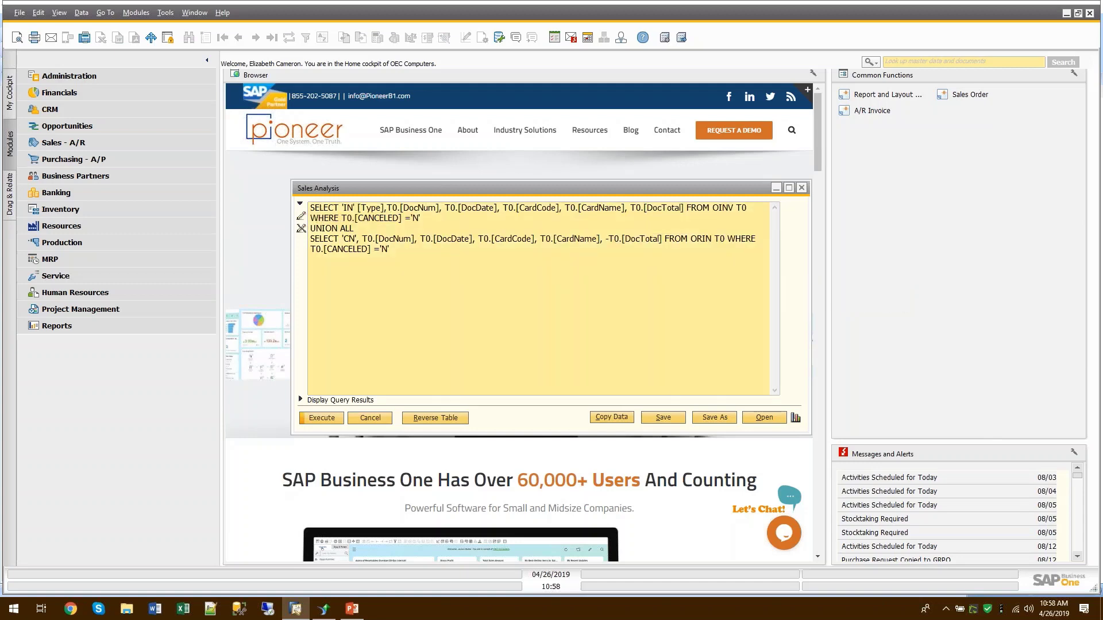
click(307, 208)
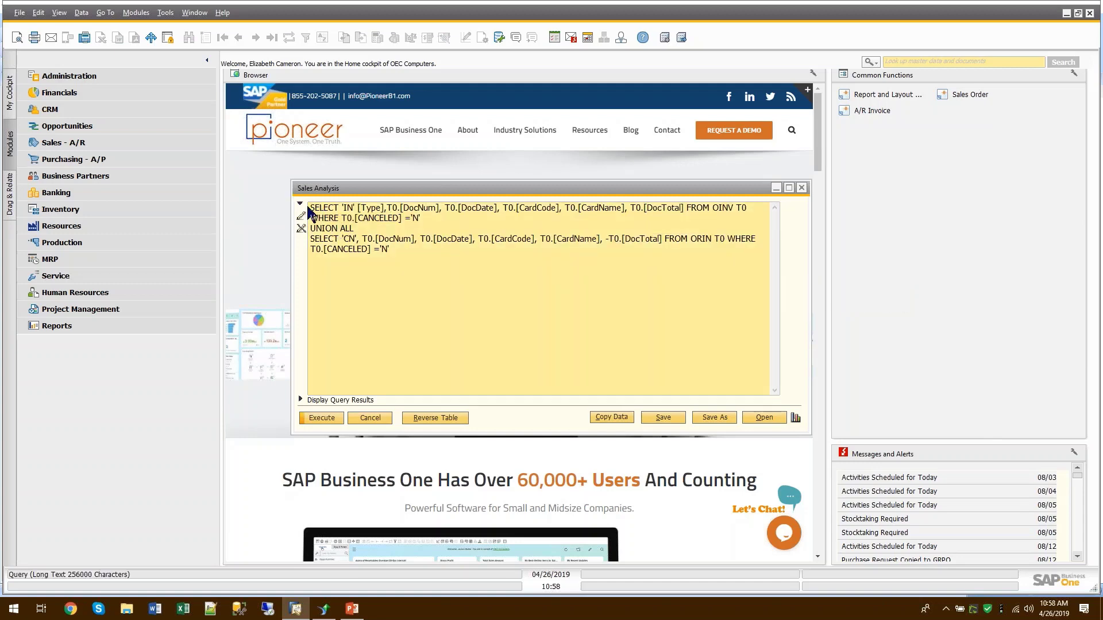
right_click(405, 262)
click(424, 276)
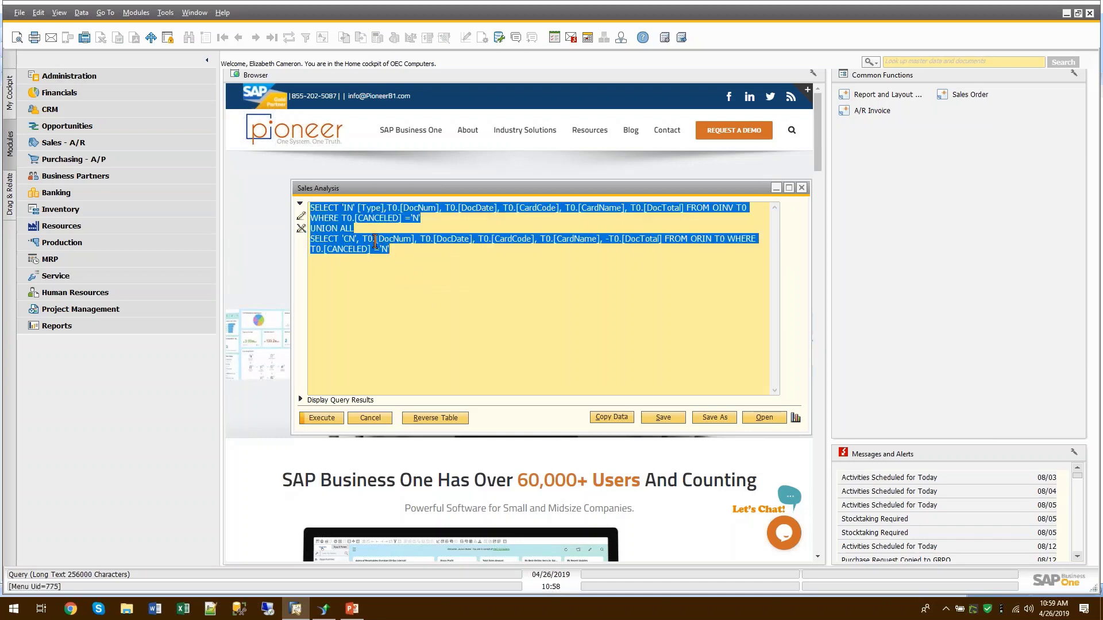
right_click(339, 224)
click(362, 240)
click(326, 610)
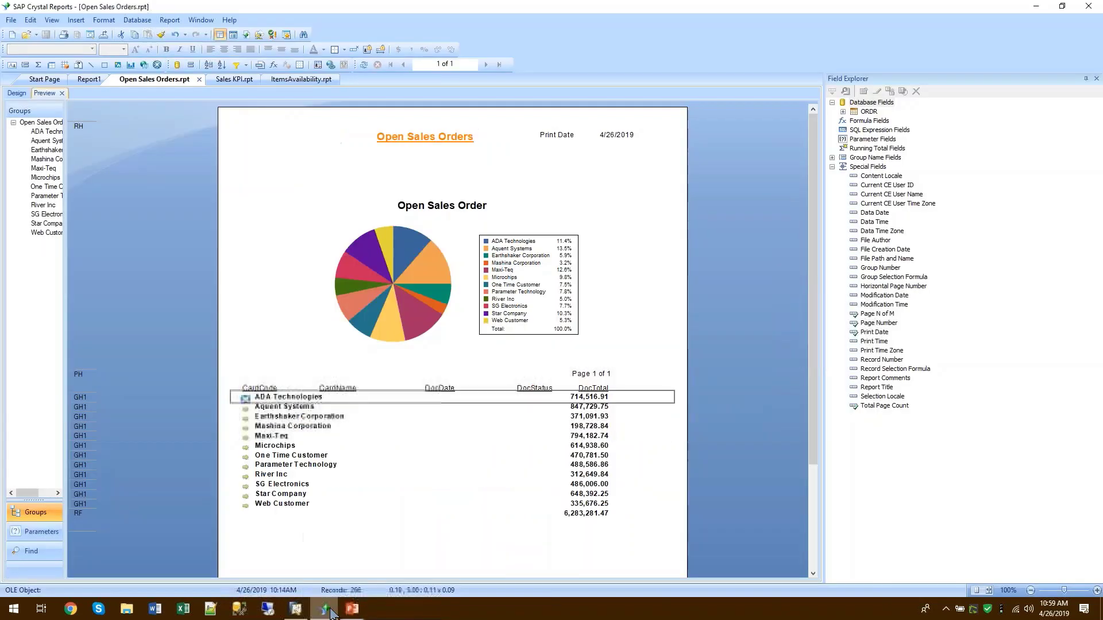
Start a new blank report and add a Command under SBODemoUS > dbo with the pasted SQL.
click(11, 20)
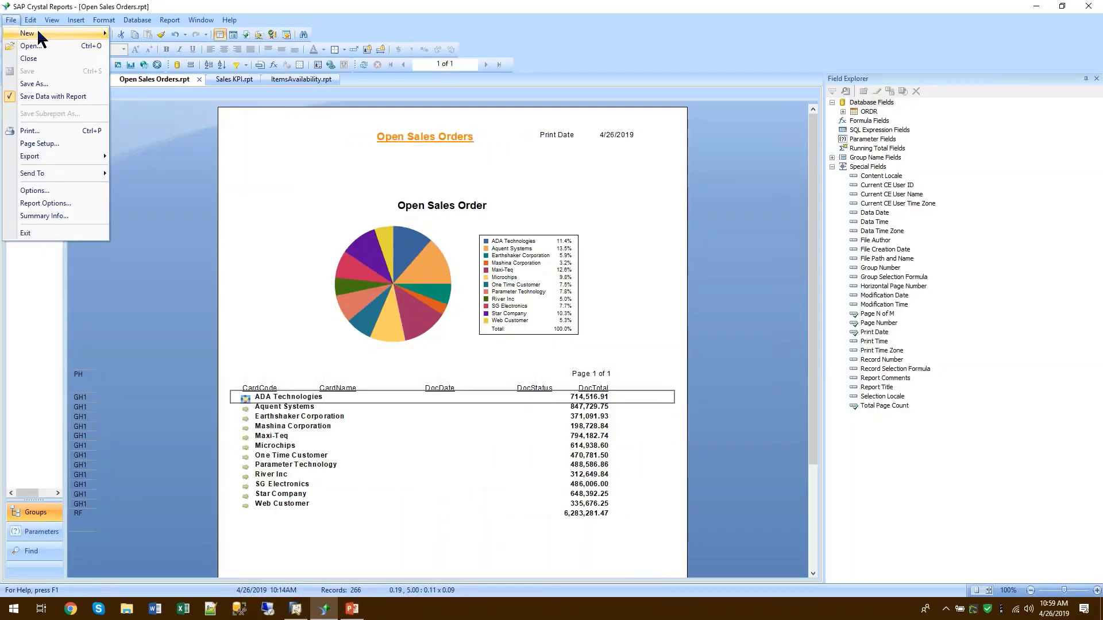
mouse_move(55, 34)
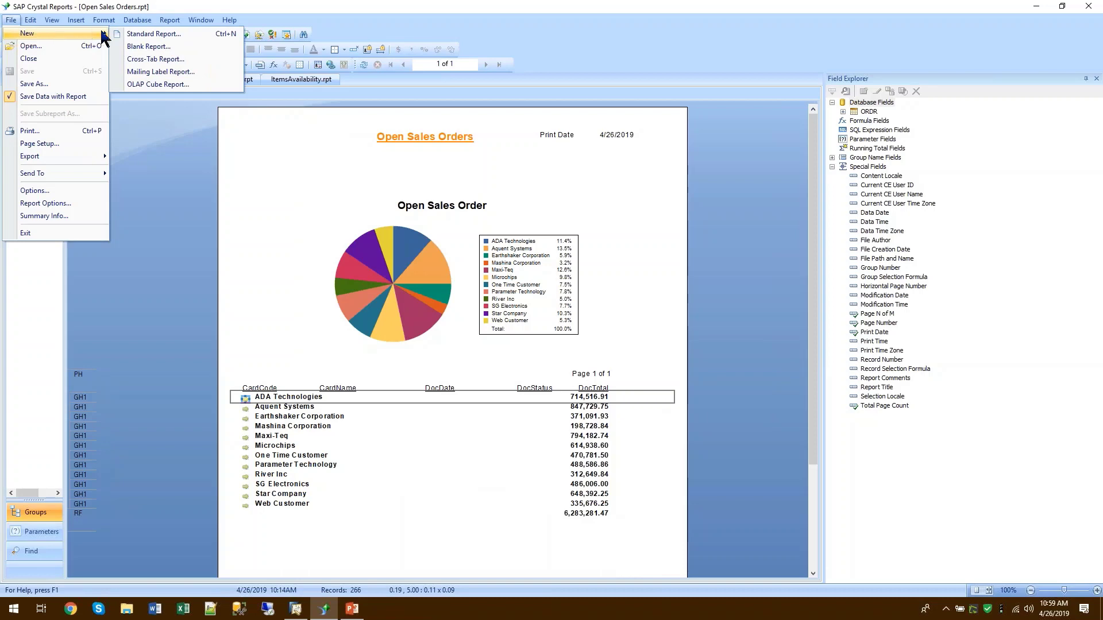
click(146, 46)
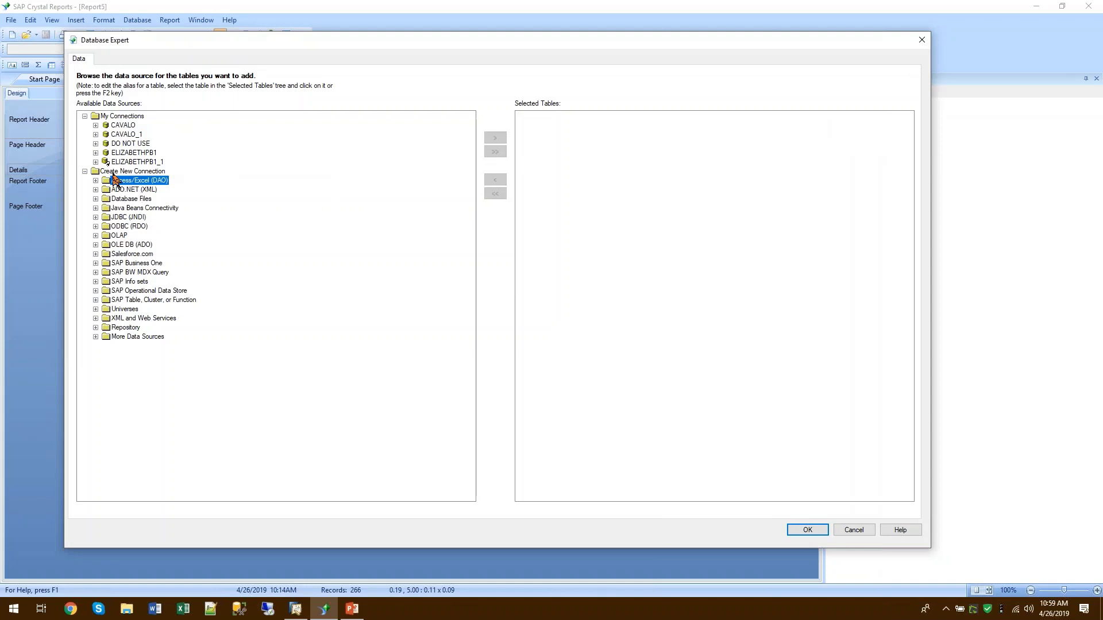
click(96, 163)
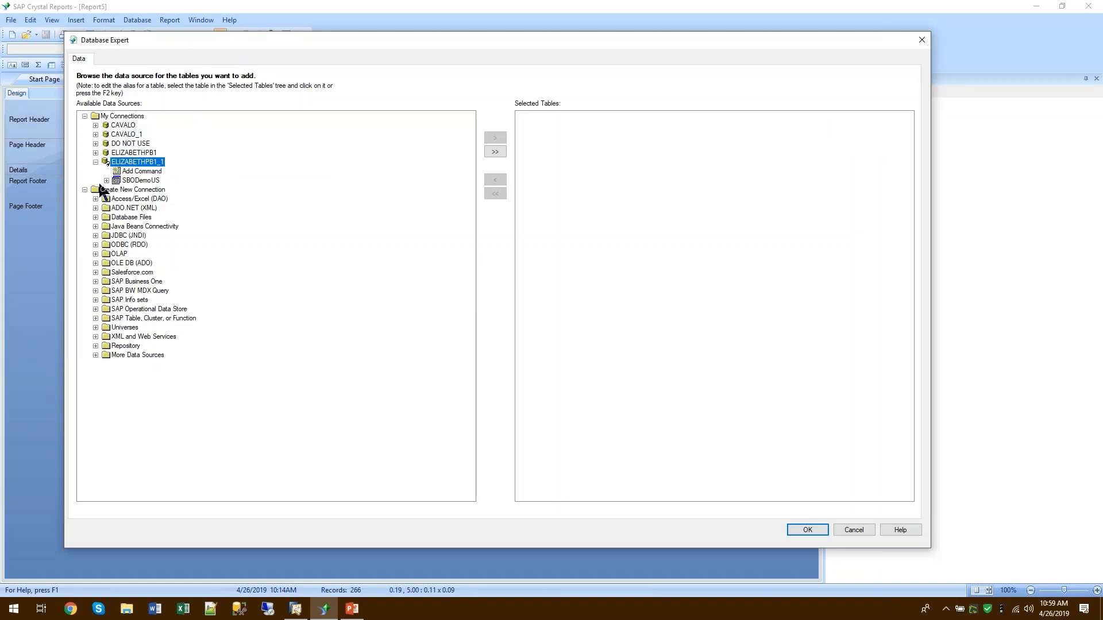
click(107, 180)
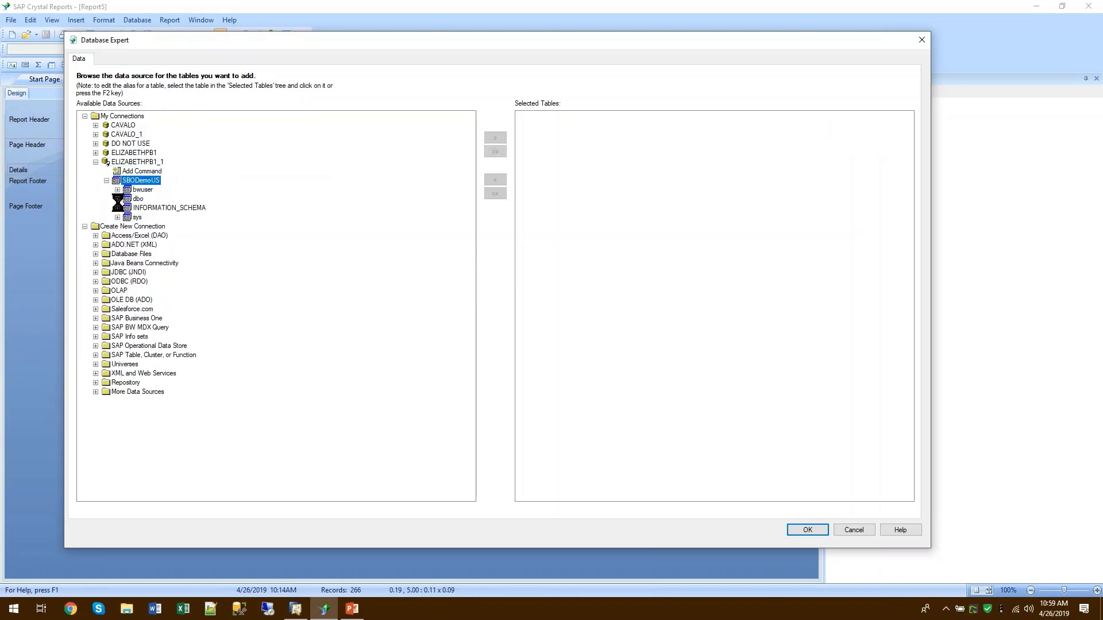
click(117, 199)
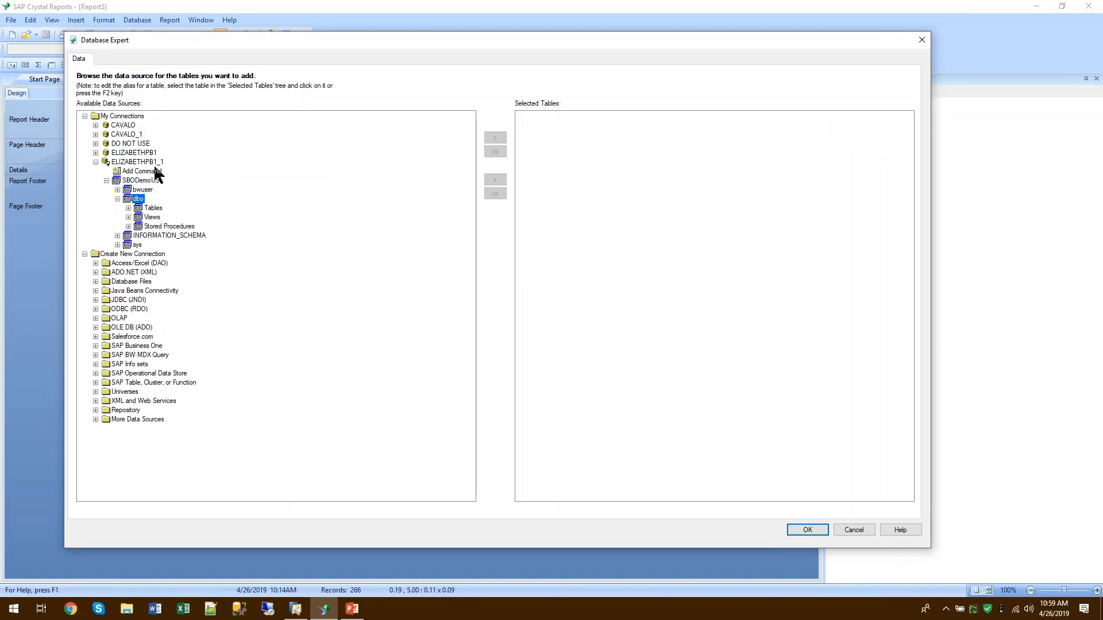
double_click(155, 171)
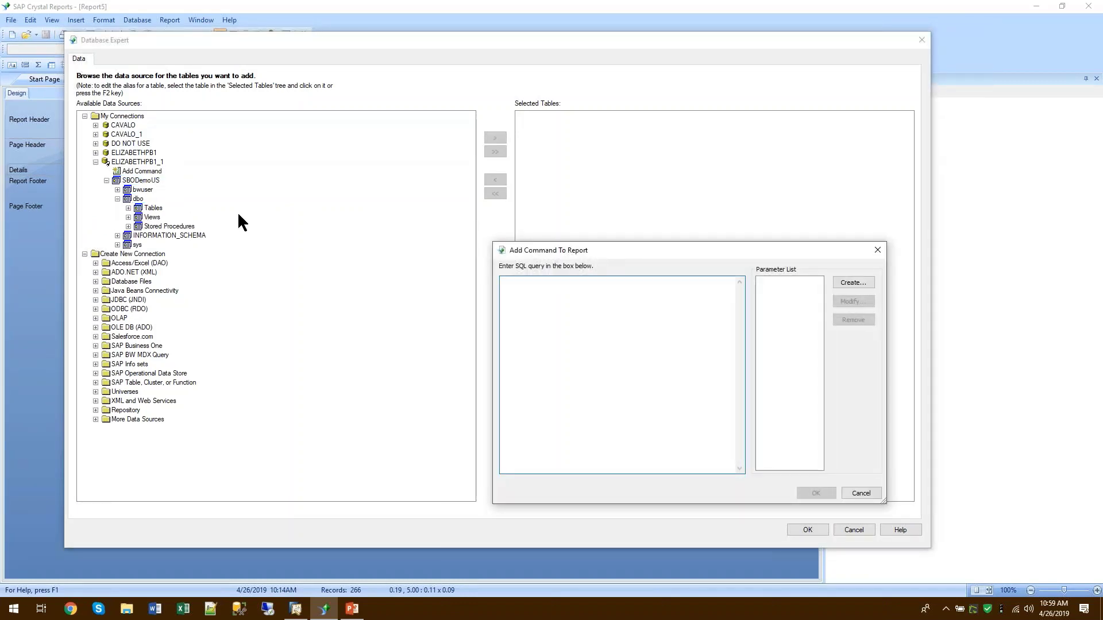
key(ctrl+v)
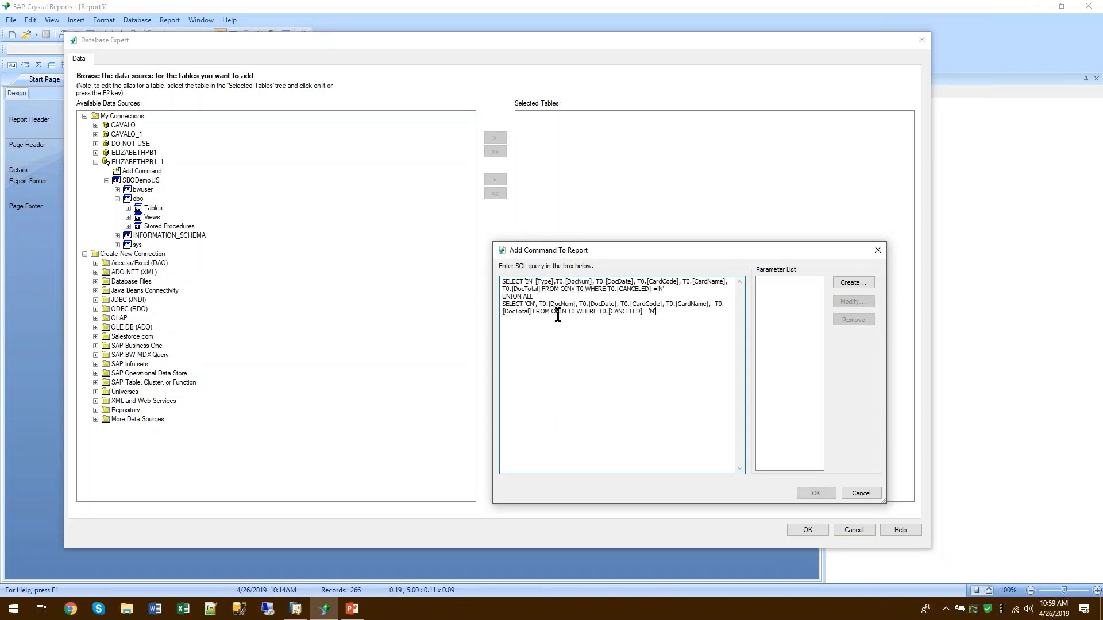
drag(565, 250, 524, 184)
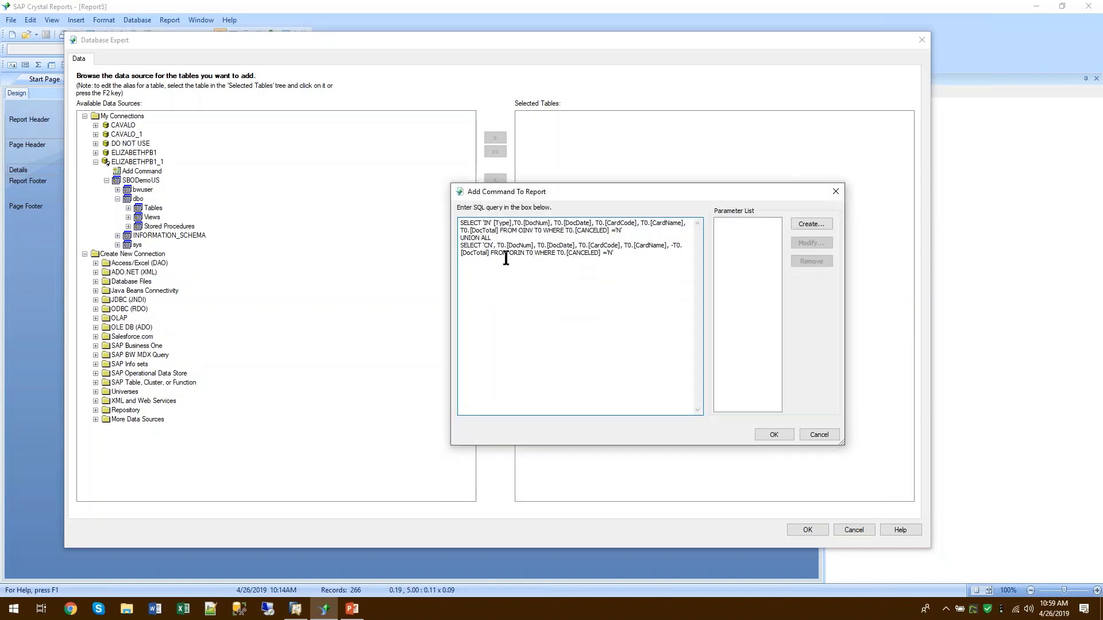
click(776, 434)
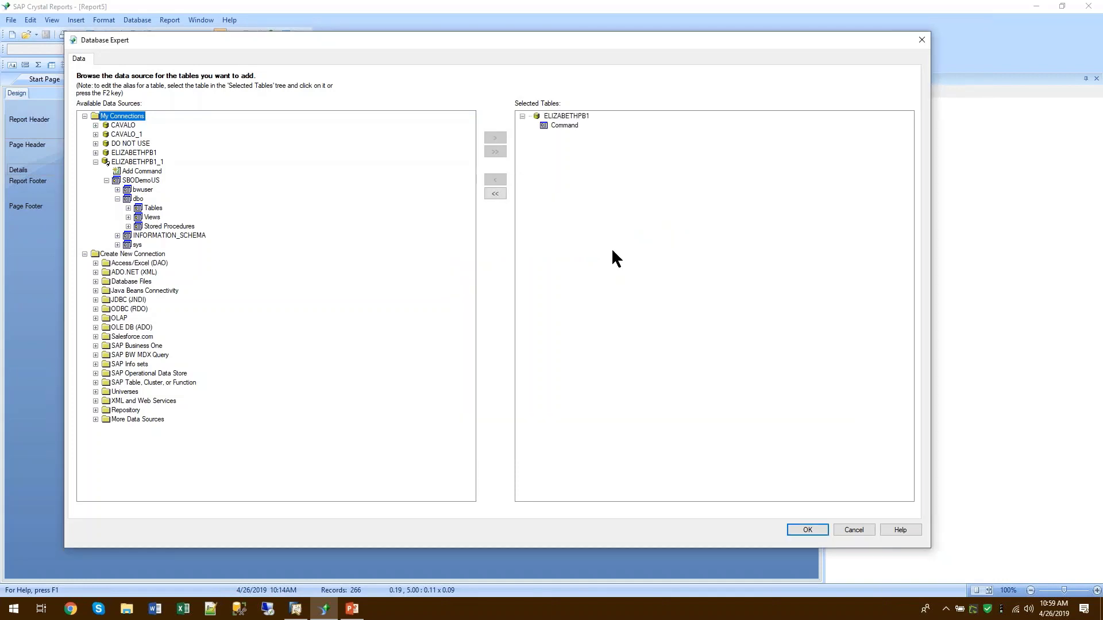
Review the Command's SQL in Edit Command without changes and accept the data source.
click(563, 126)
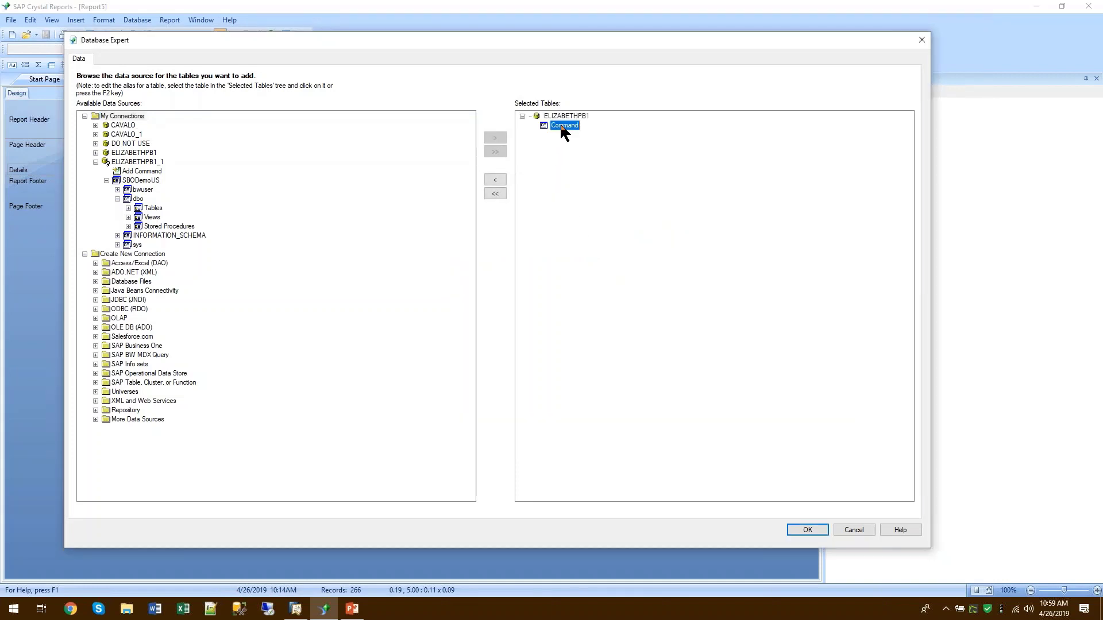
key(XF86AudioRaiseVolume)
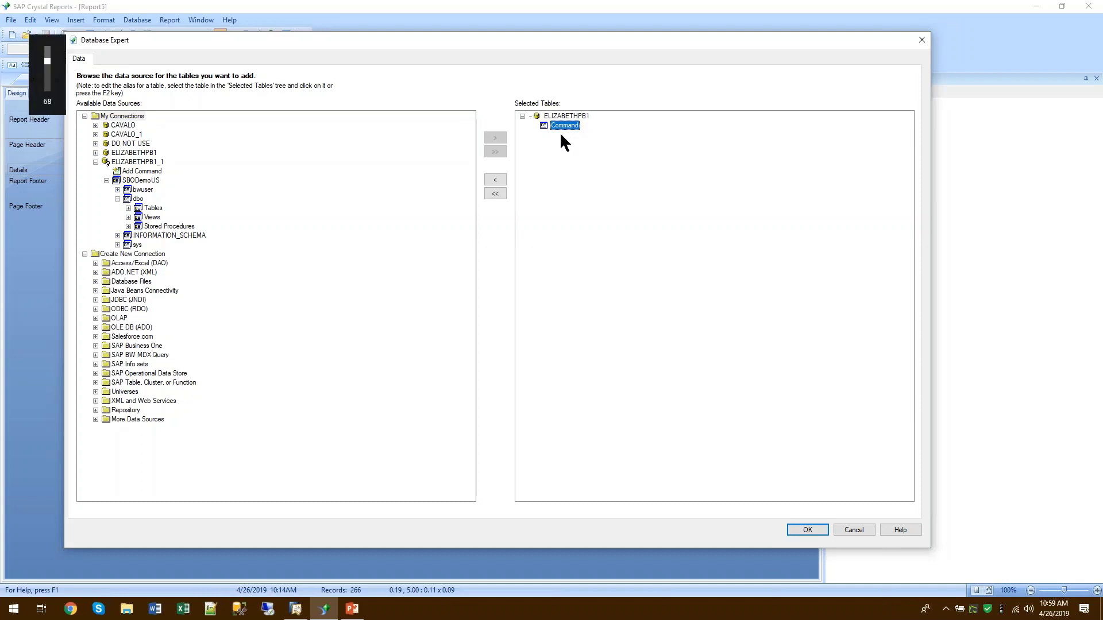
right_click(559, 126)
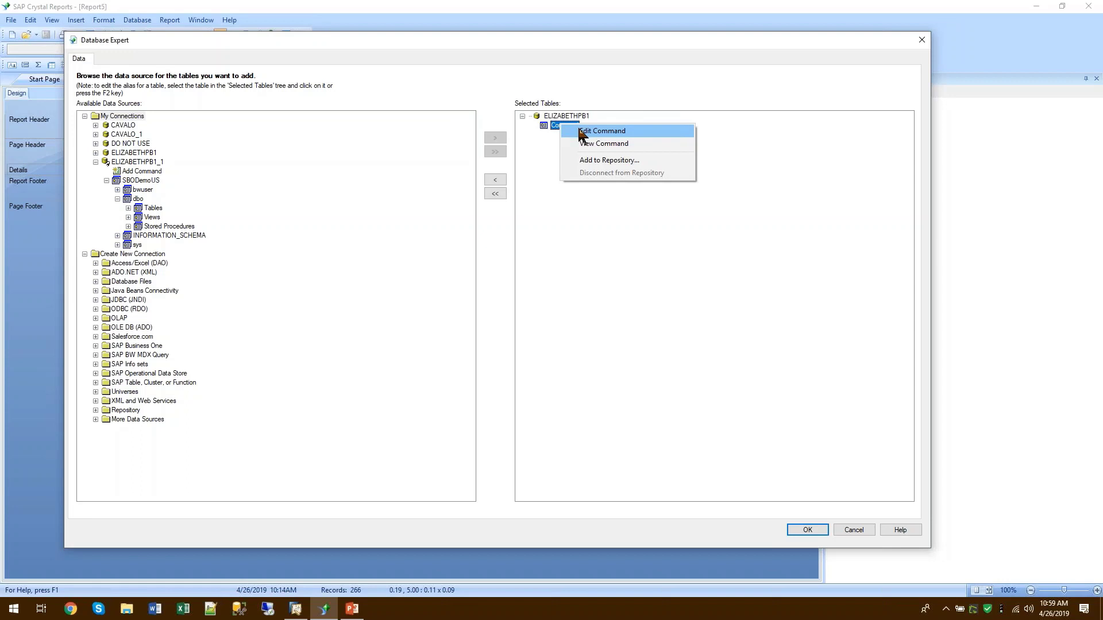
click(580, 132)
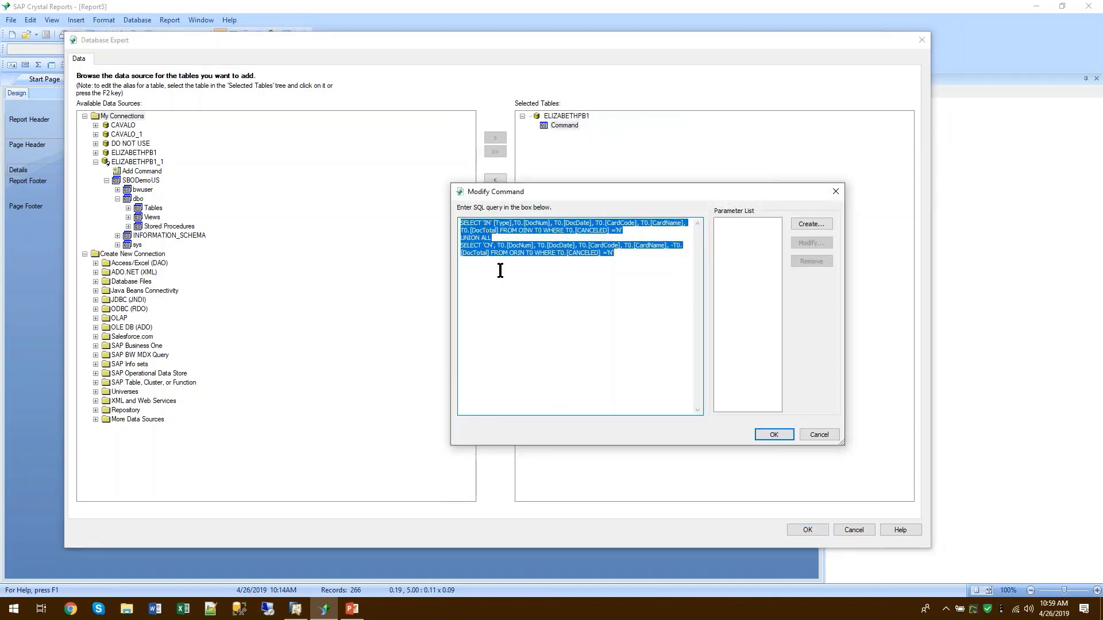
click(819, 435)
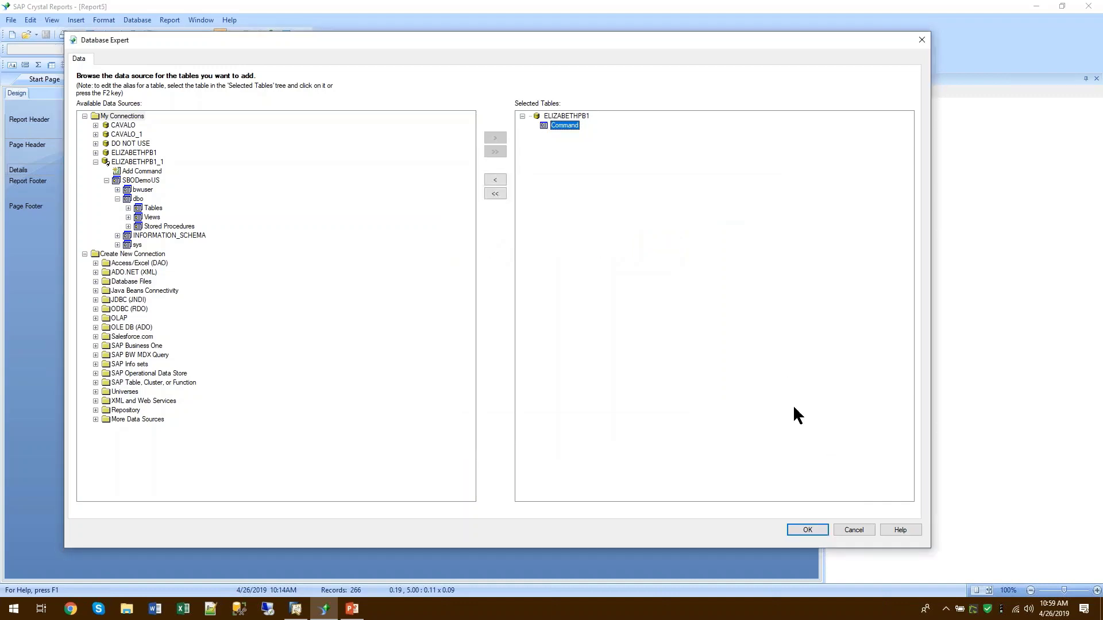
click(815, 530)
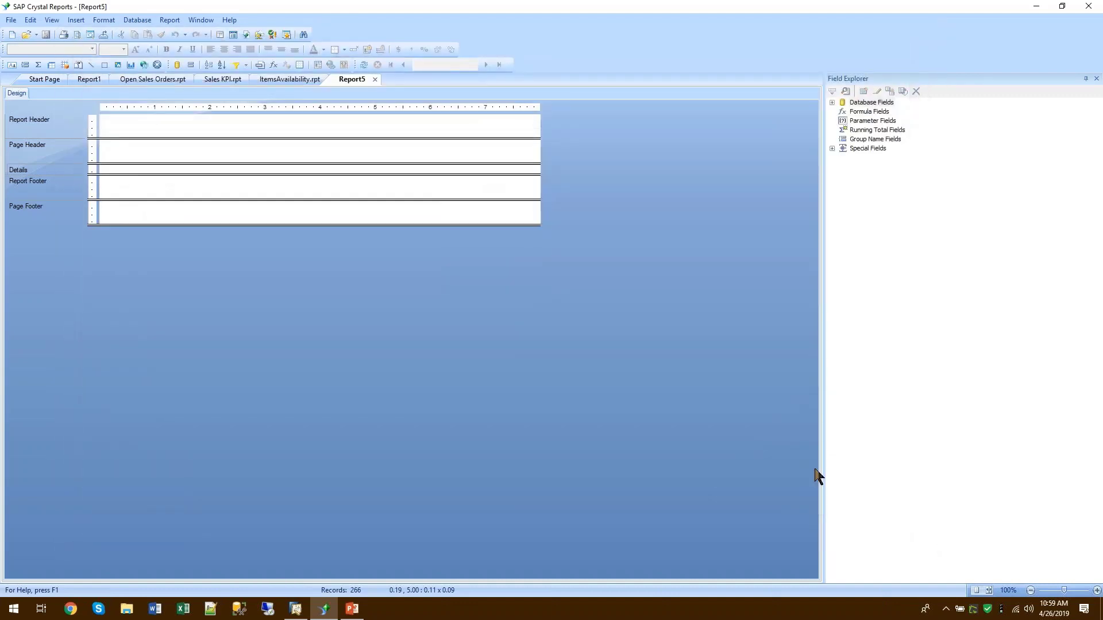
Place the Command's Type, DocNum, DocDate, CardName and DocTotal fields in the Details section.
click(832, 103)
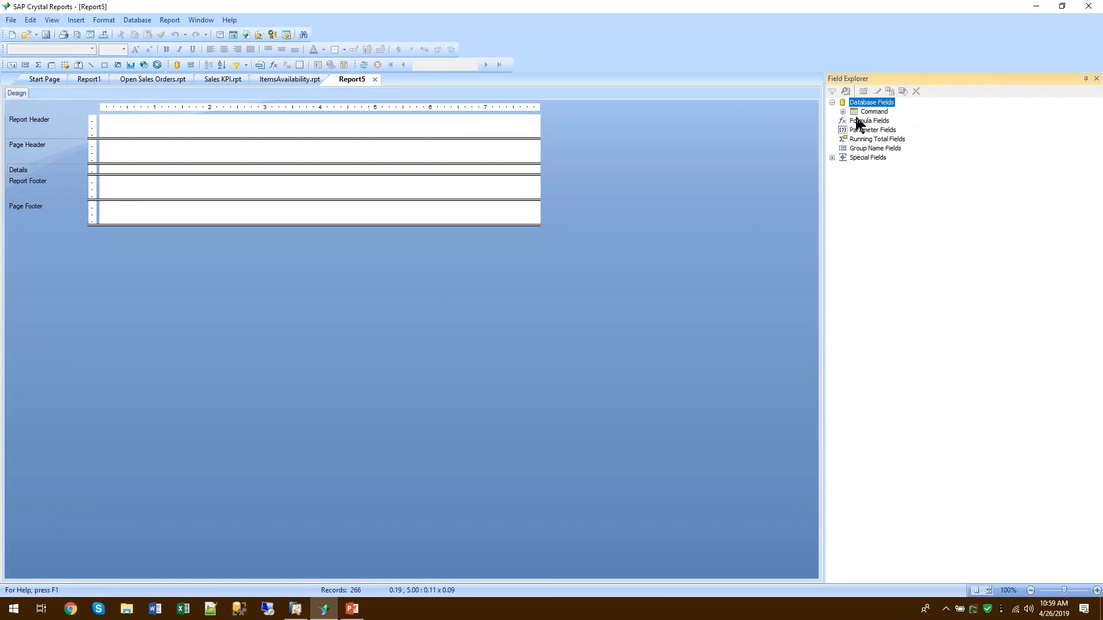
click(843, 112)
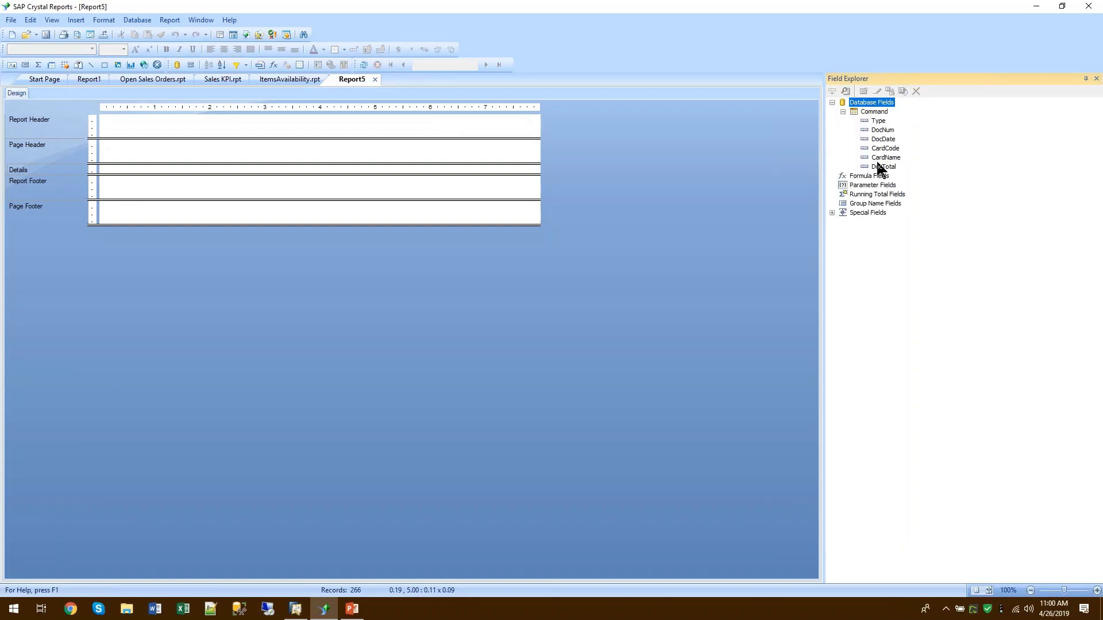
drag(879, 122, 178, 192)
drag(113, 167, 110, 170)
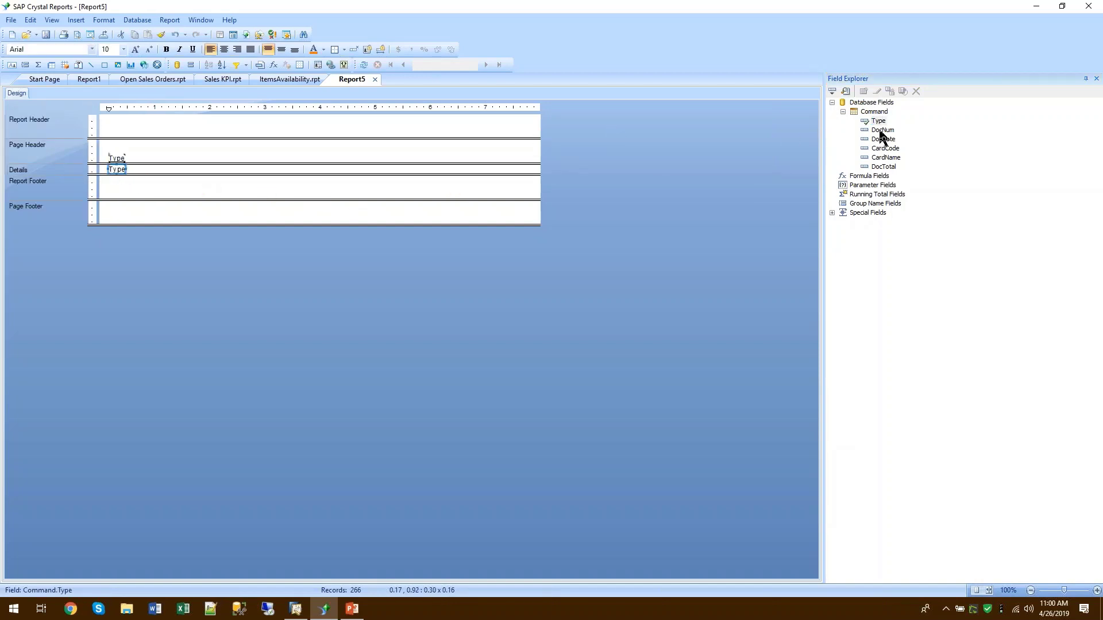
drag(881, 130, 133, 169)
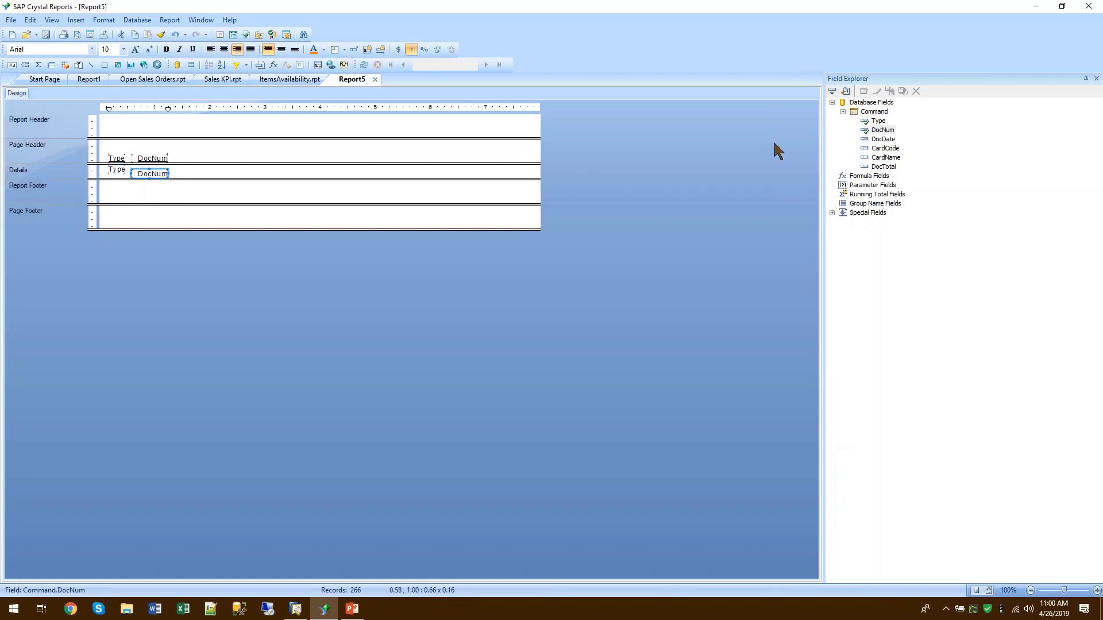
drag(867, 142, 209, 168)
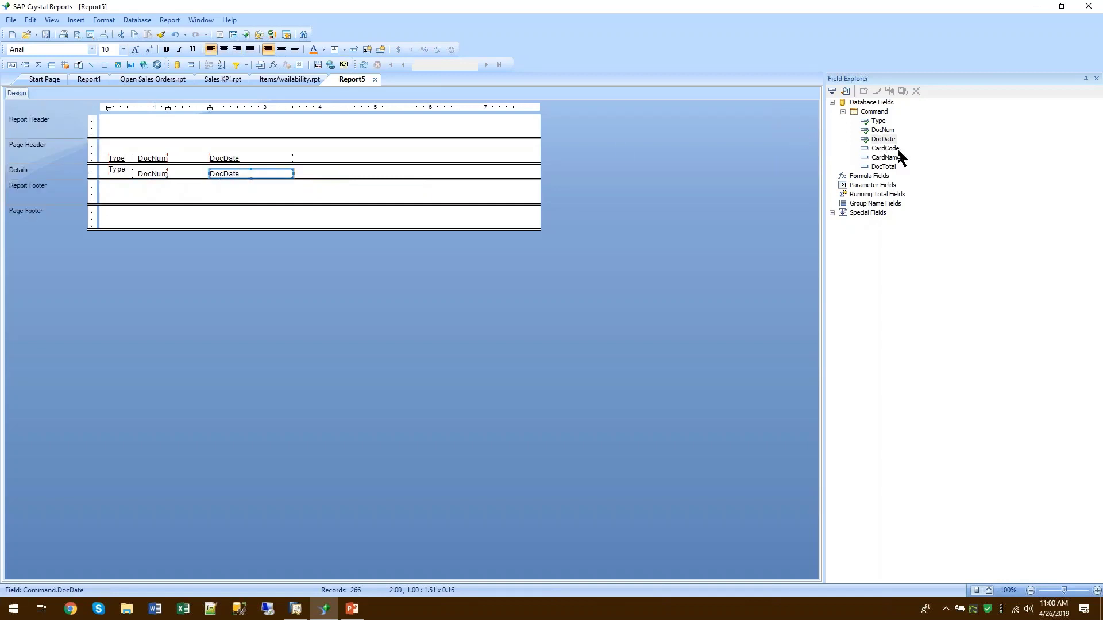
drag(884, 161, 307, 167)
drag(888, 169, 424, 171)
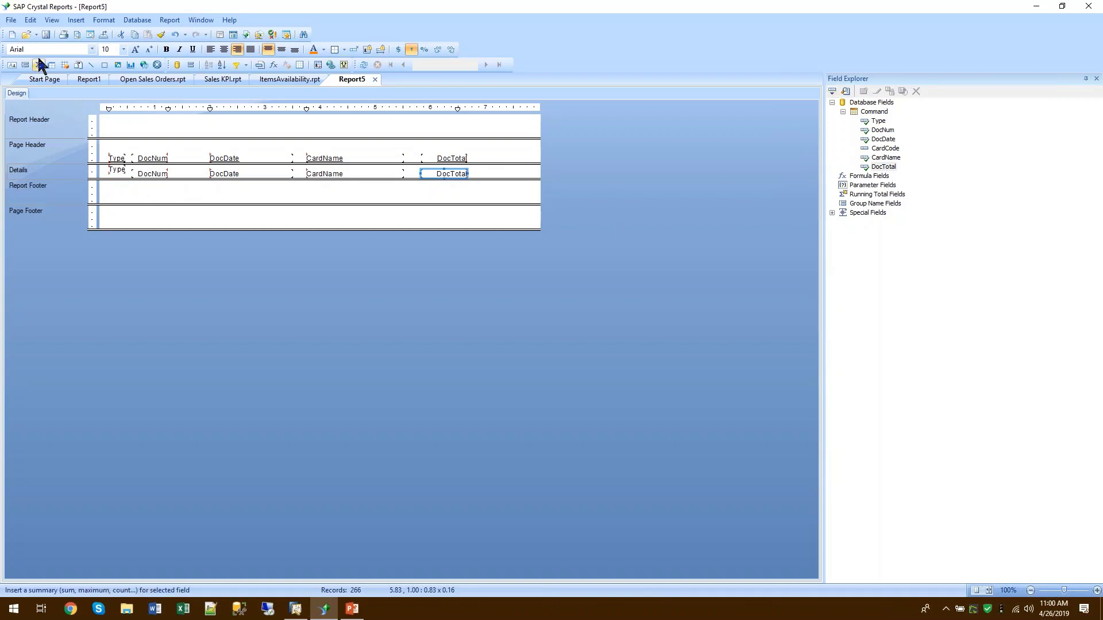
Preview the report's 1057 invoice and credit memo records, then return to the design layout.
click(52, 20)
click(54, 47)
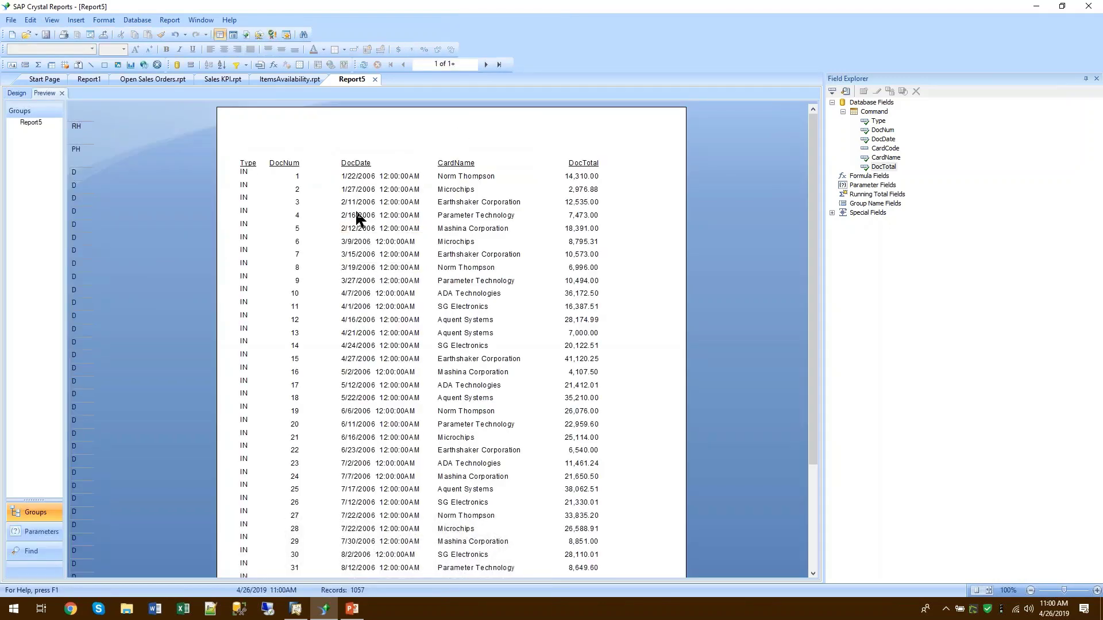
click(368, 177)
right_click(369, 175)
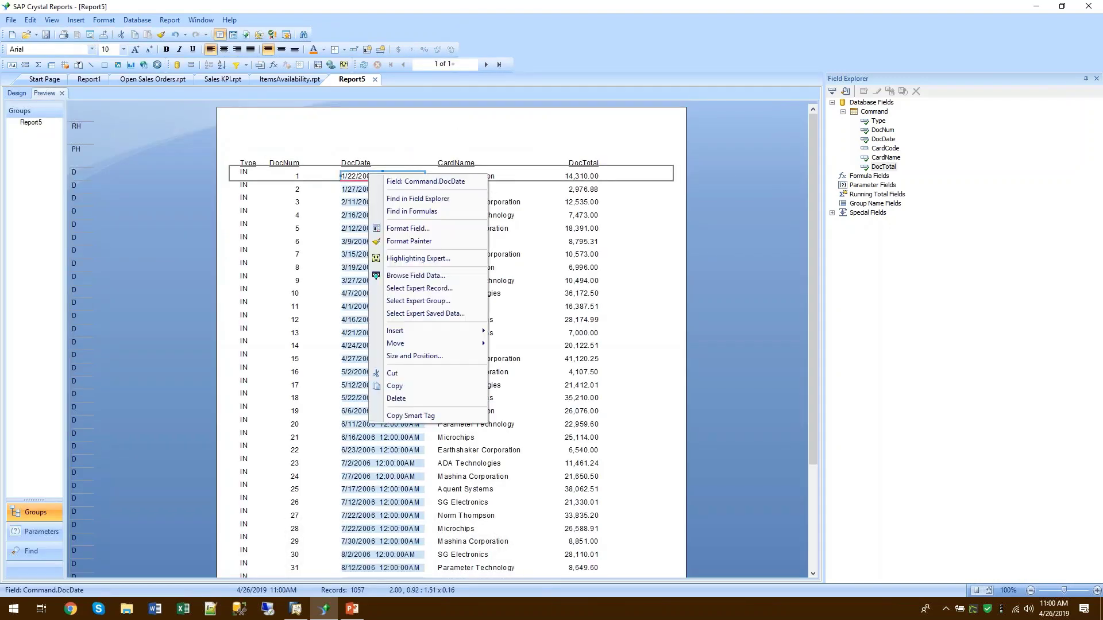
click(356, 147)
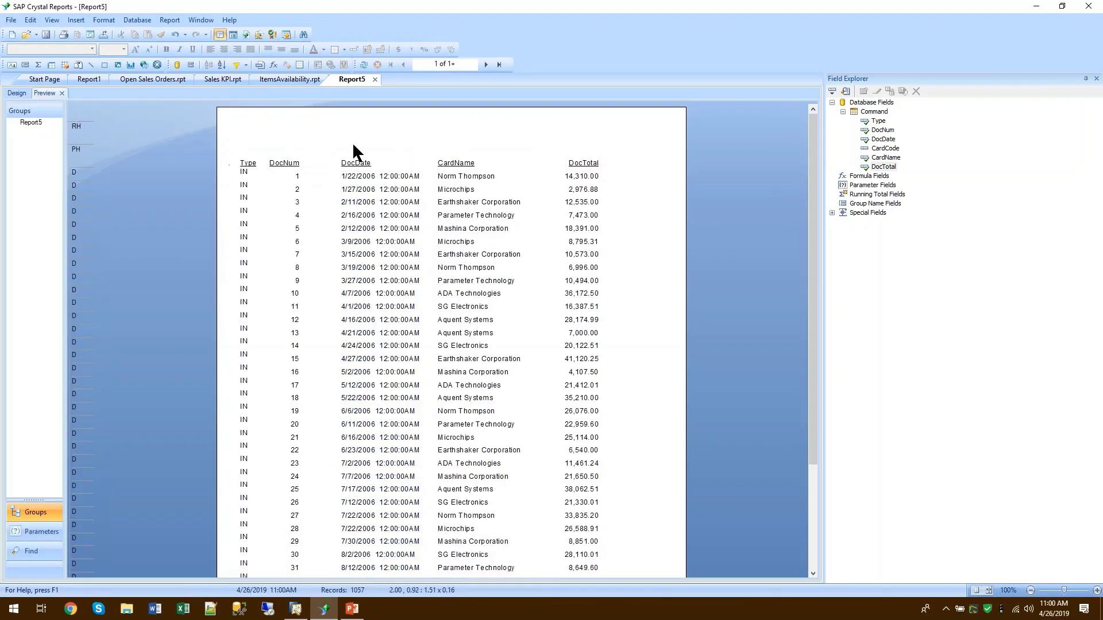
click(17, 95)
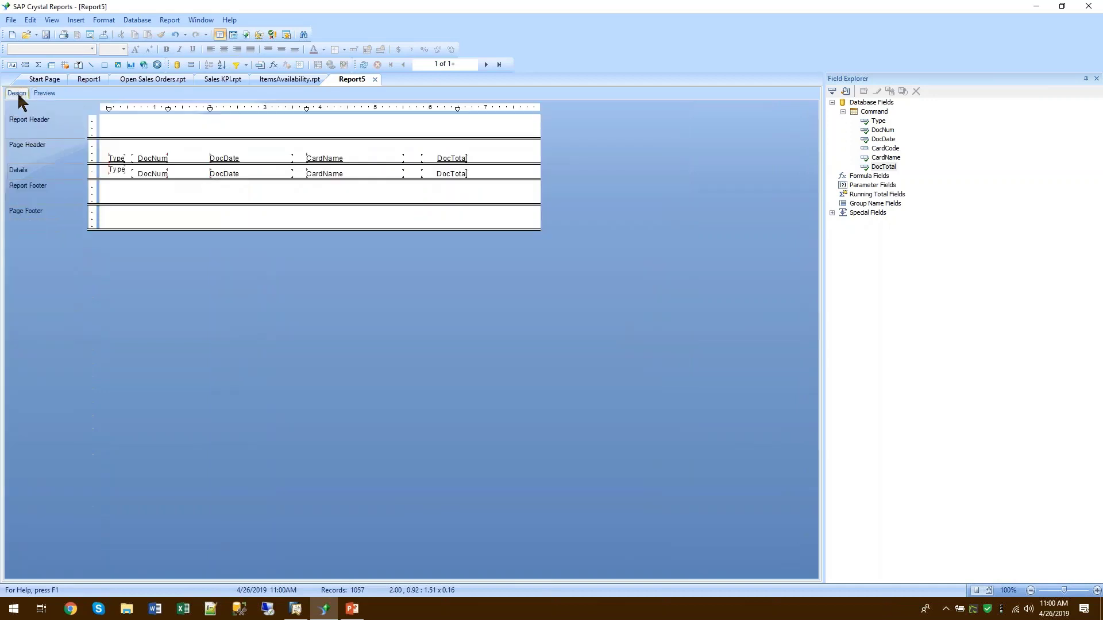
click(335, 612)
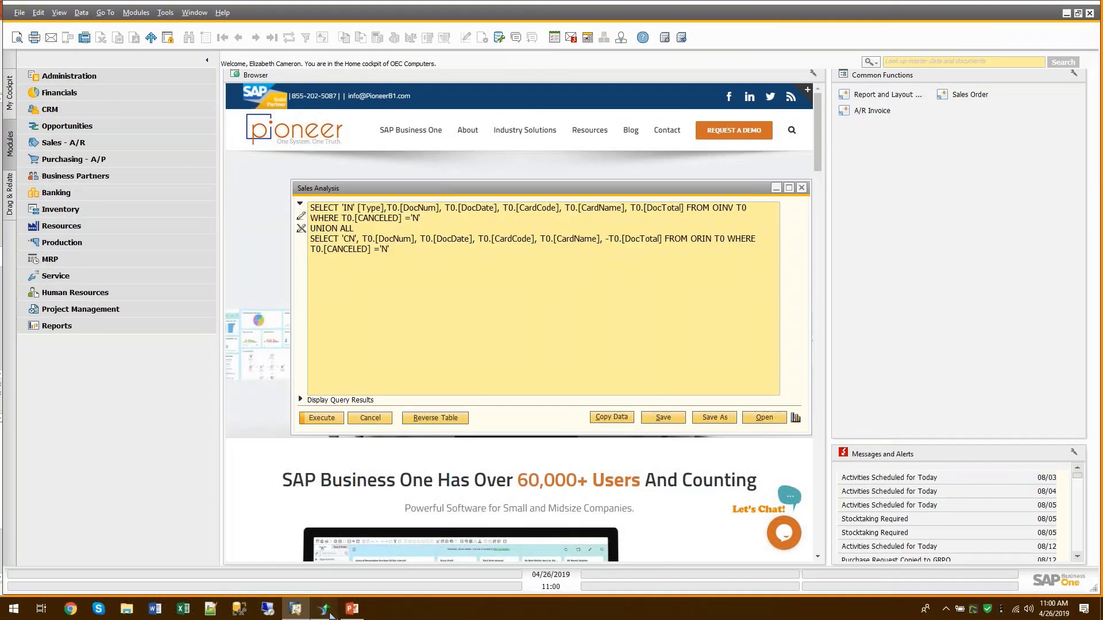
click(330, 616)
click(12, 21)
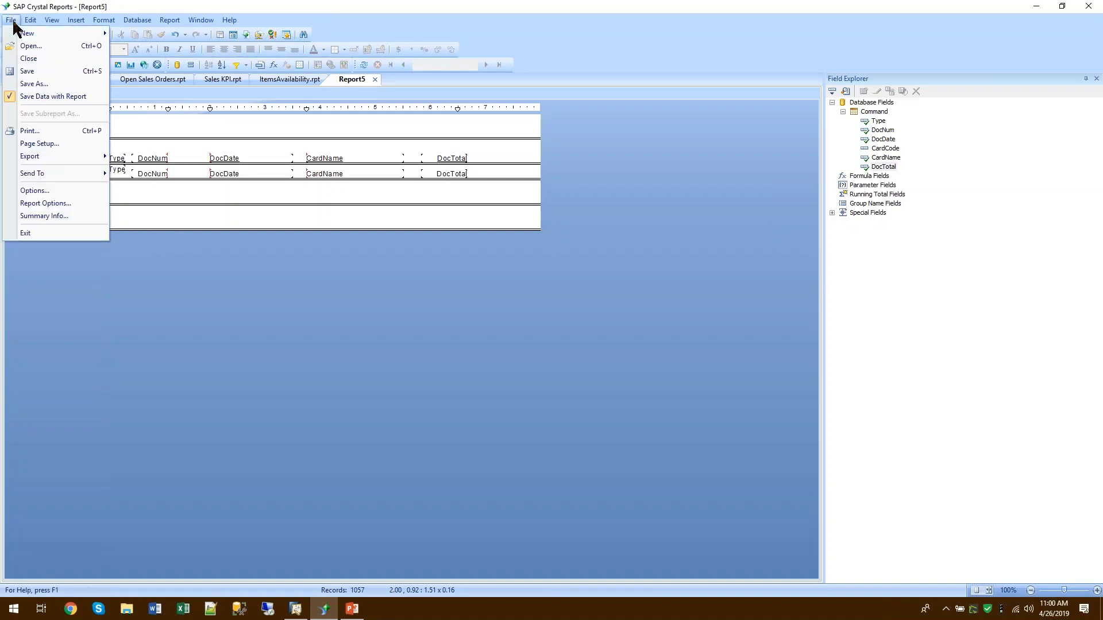
Inspect the Command in Database Expert without changes, then show the Open Sales Orders.rpt preview.
right_click(860, 102)
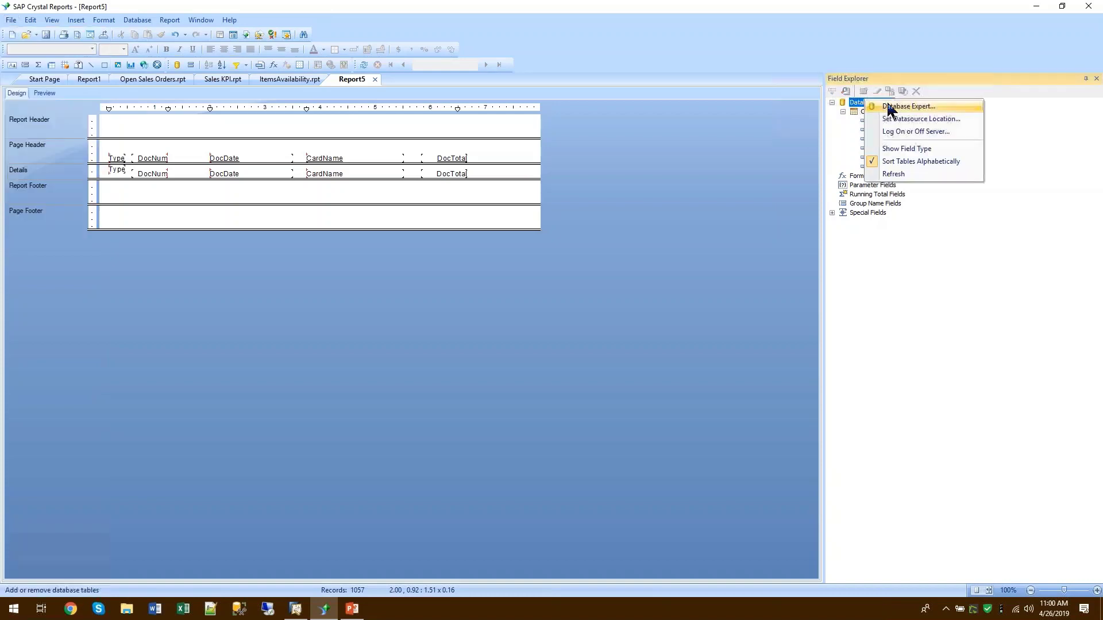
click(890, 110)
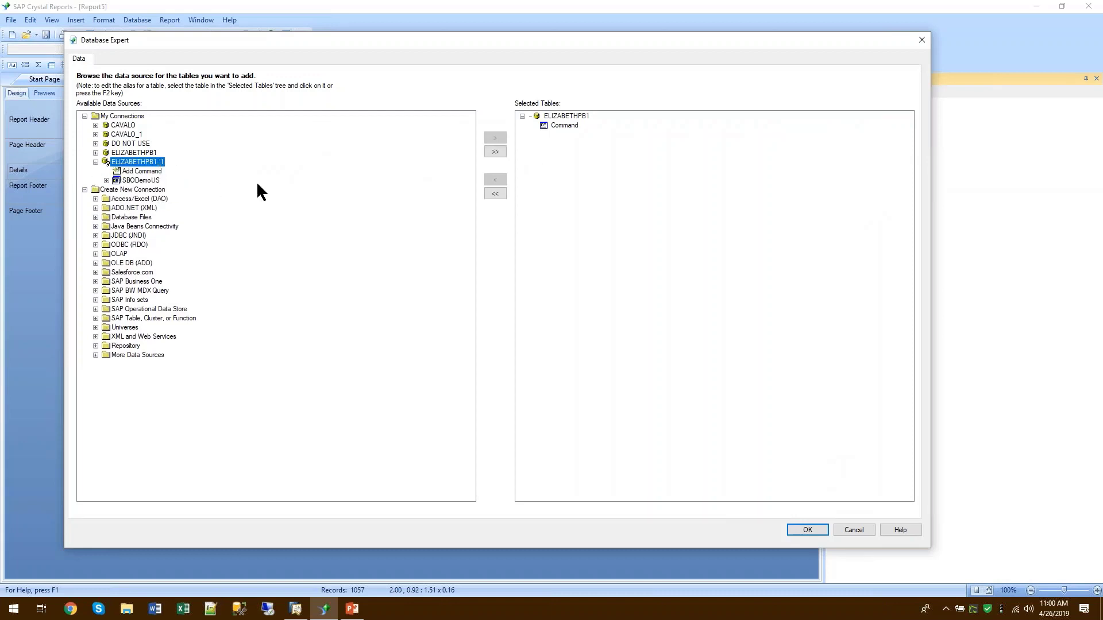
right_click(560, 127)
click(389, 167)
click(106, 180)
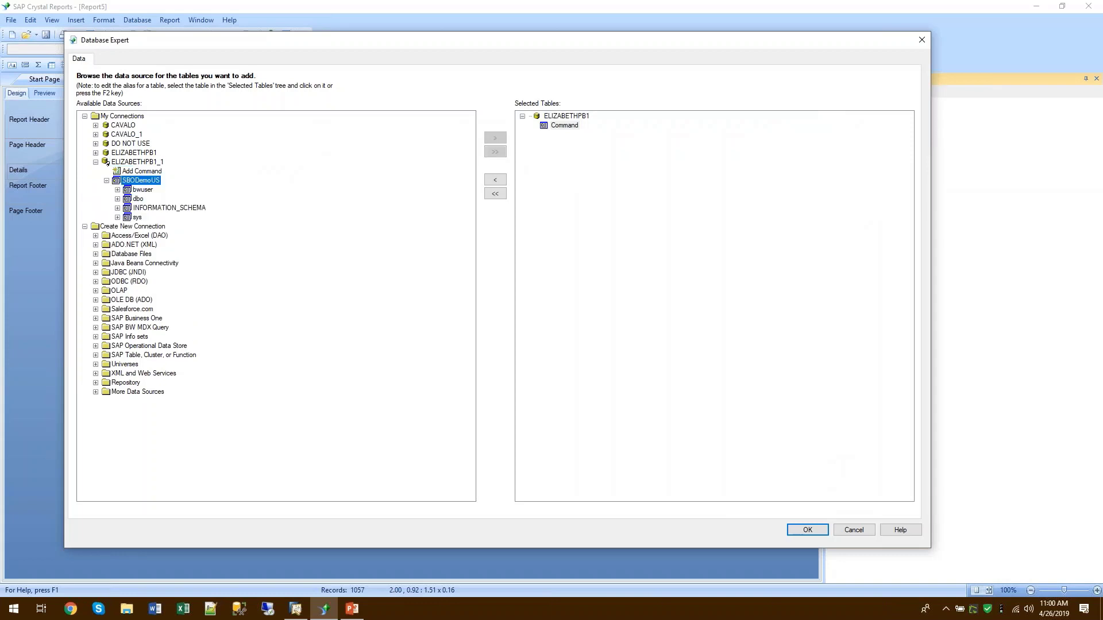
click(117, 198)
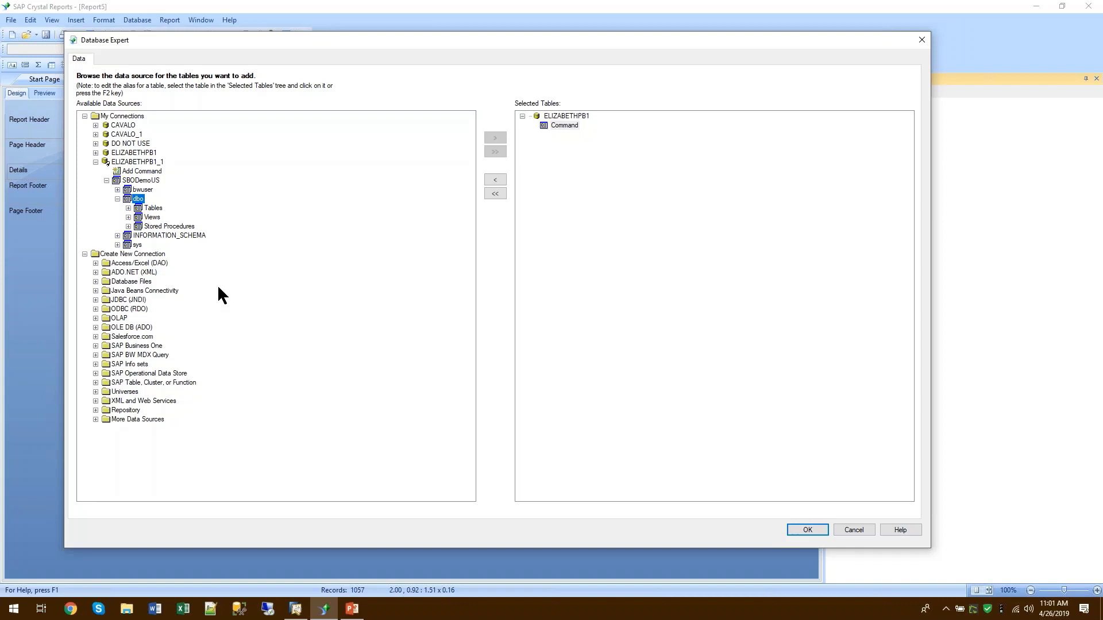
click(860, 530)
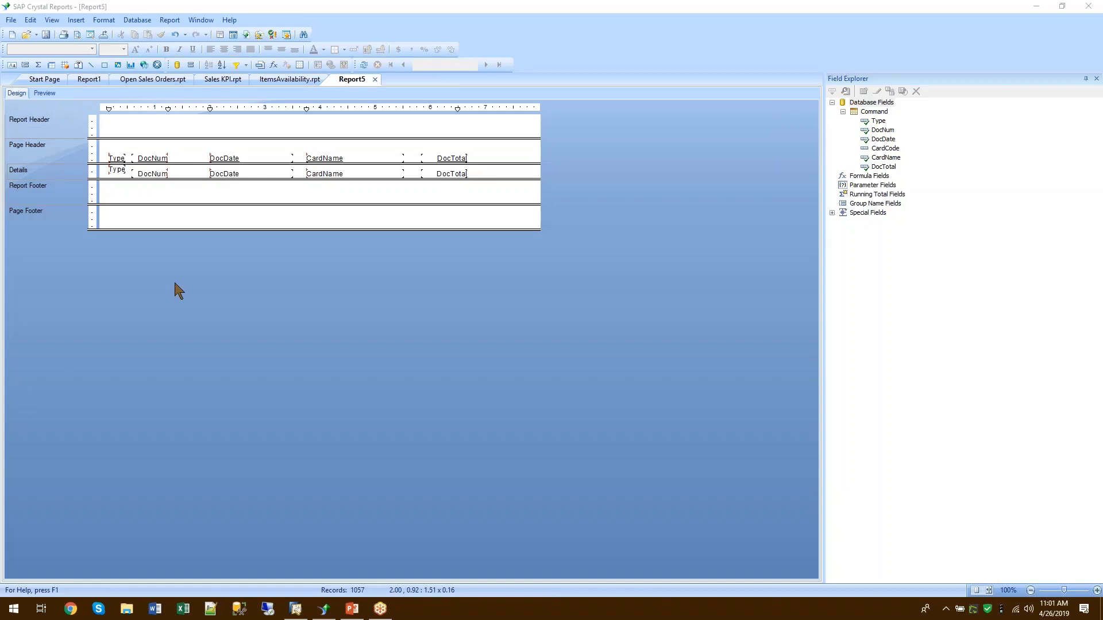
click(158, 82)
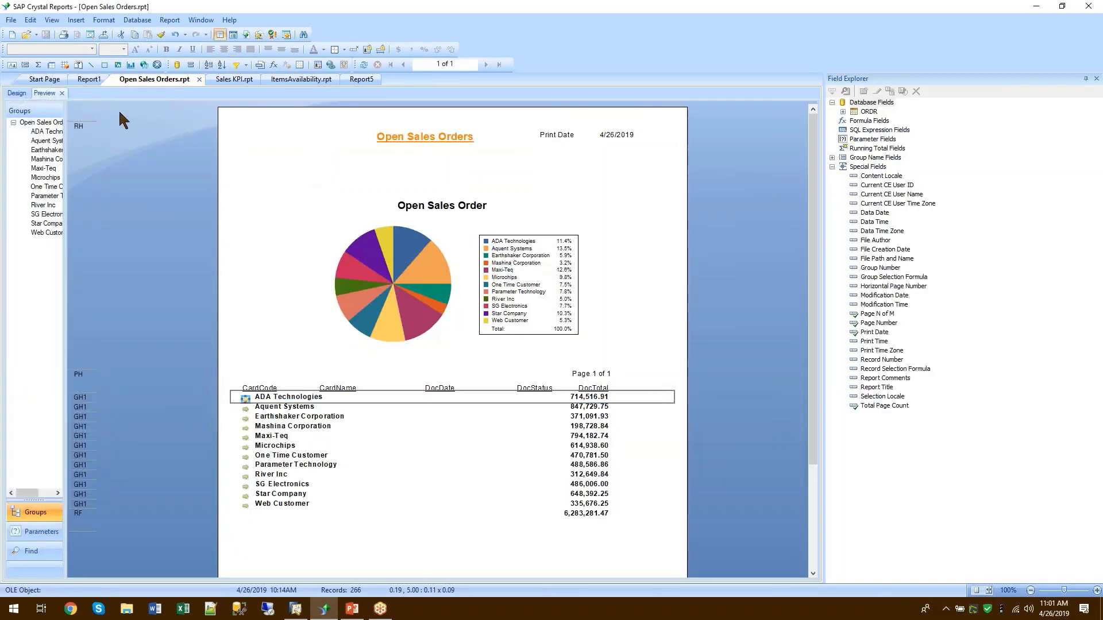
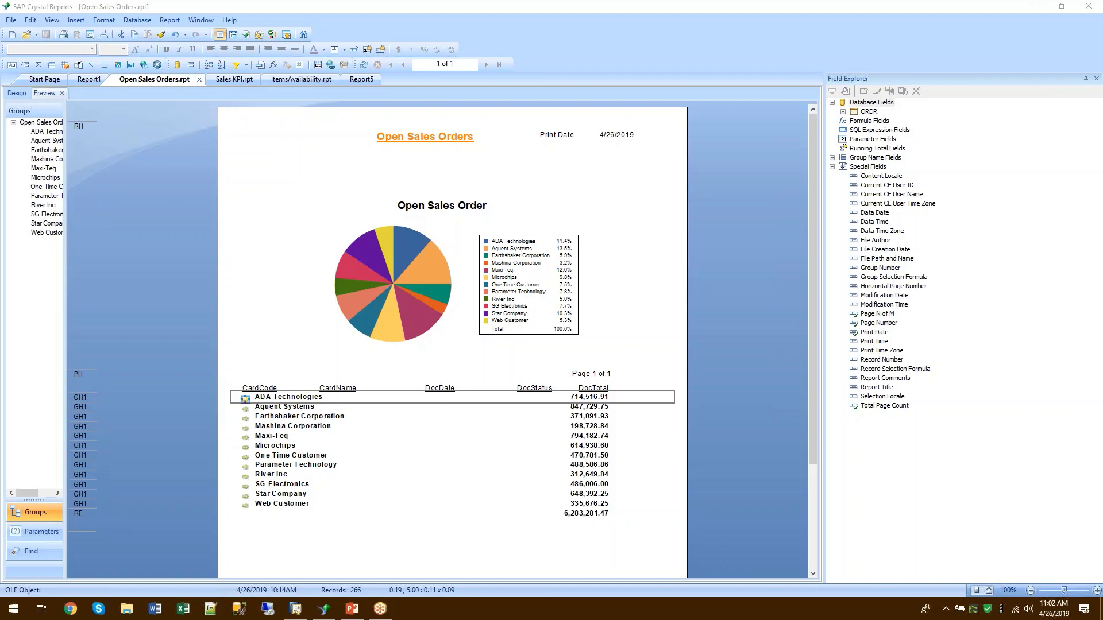
Inspect the Aquent Systems slice's formatting on the pie chart, closing it without changes.
click(510, 257)
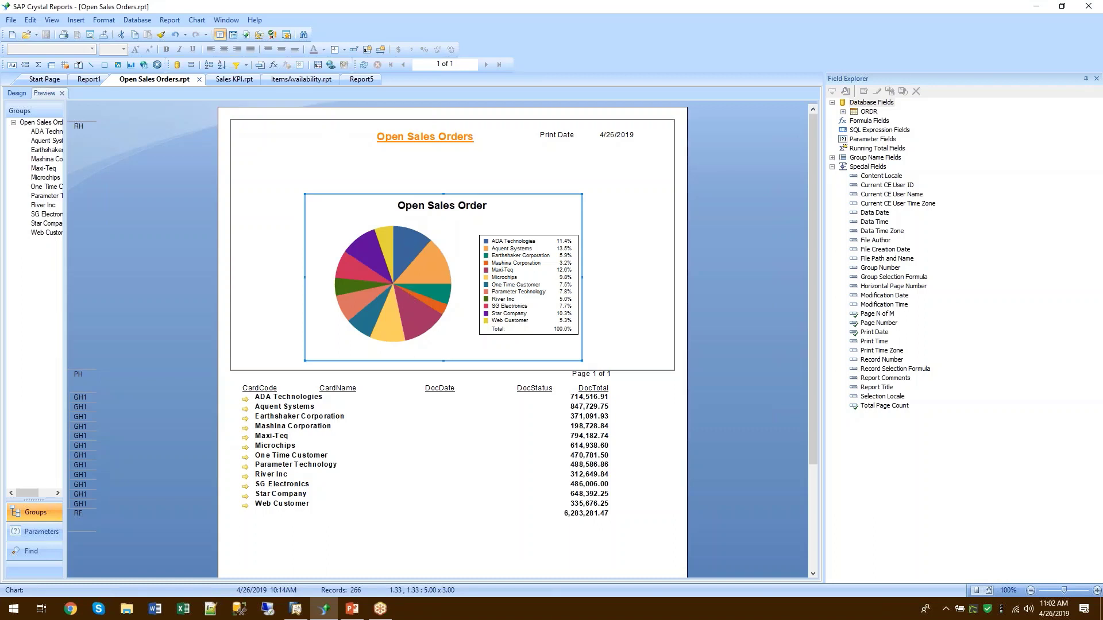
click(420, 268)
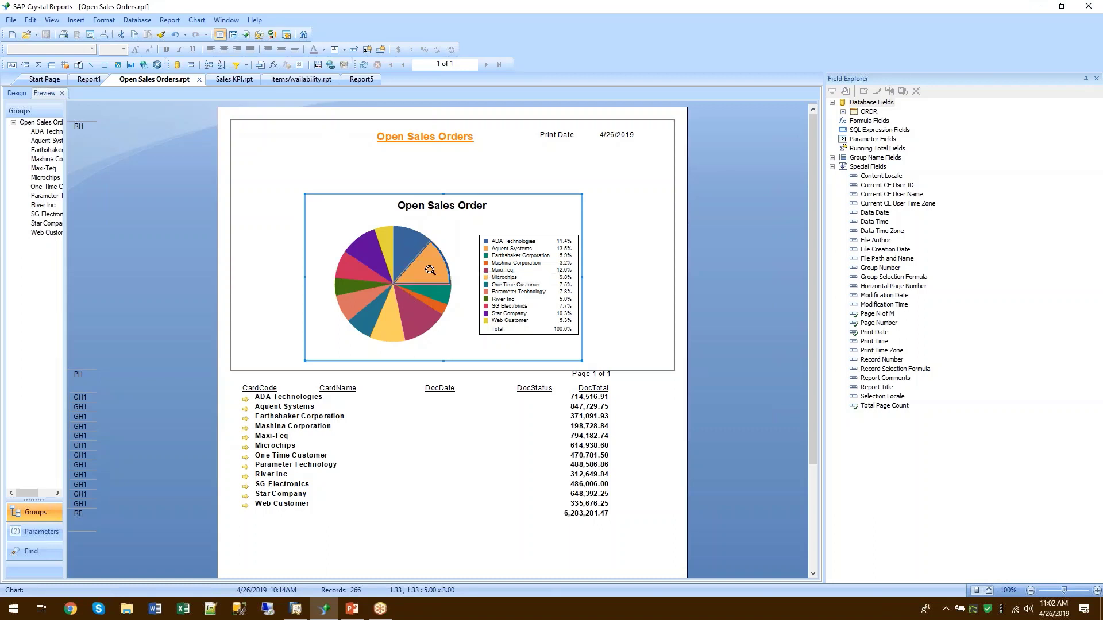
right_click(422, 267)
click(463, 293)
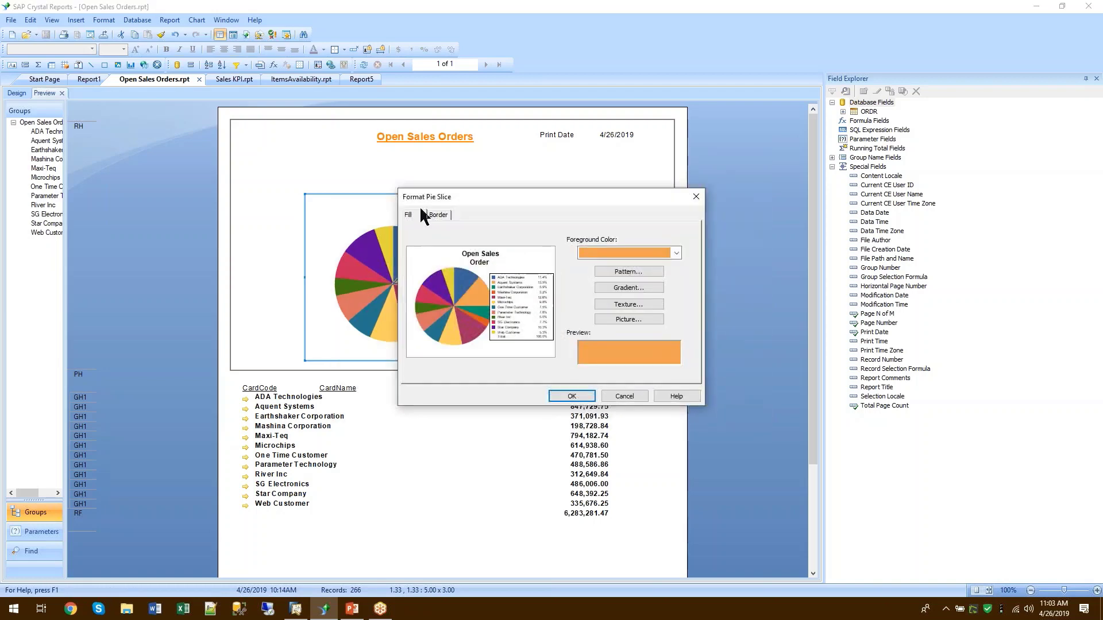
click(693, 199)
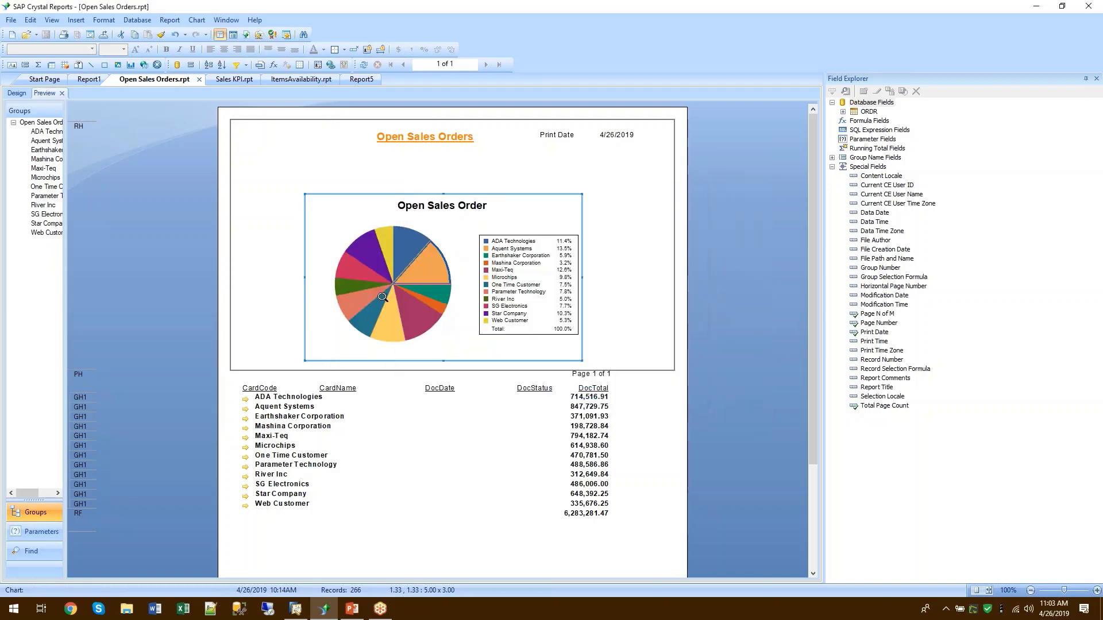
Review the chart settings pages, including legend settings, close them unchanged, and reselect the chart.
right_click(420, 267)
click(451, 310)
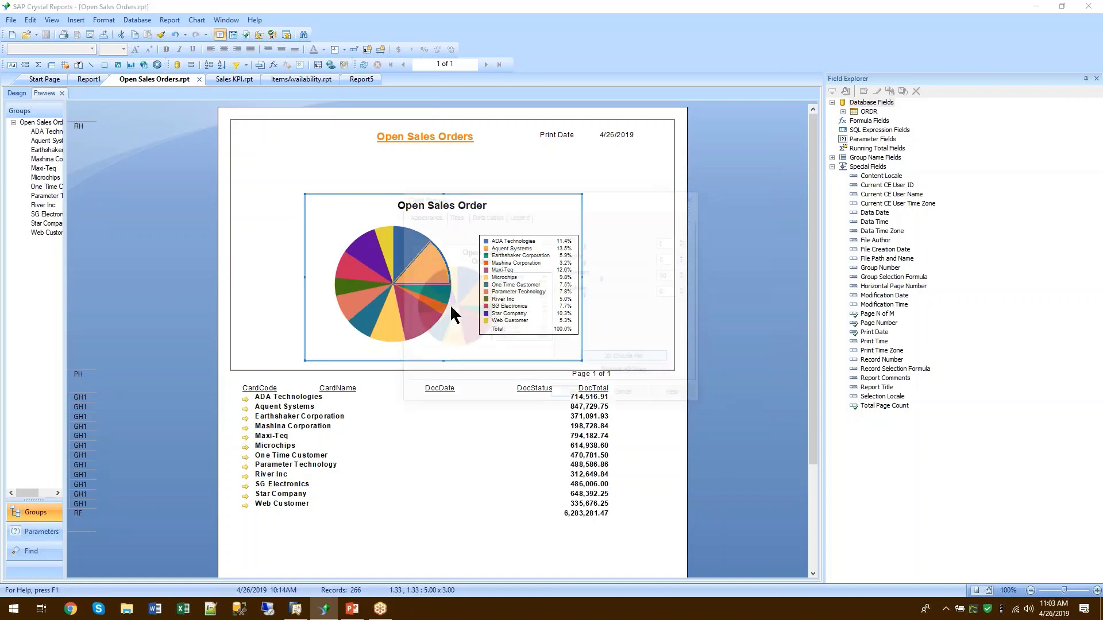
click(462, 214)
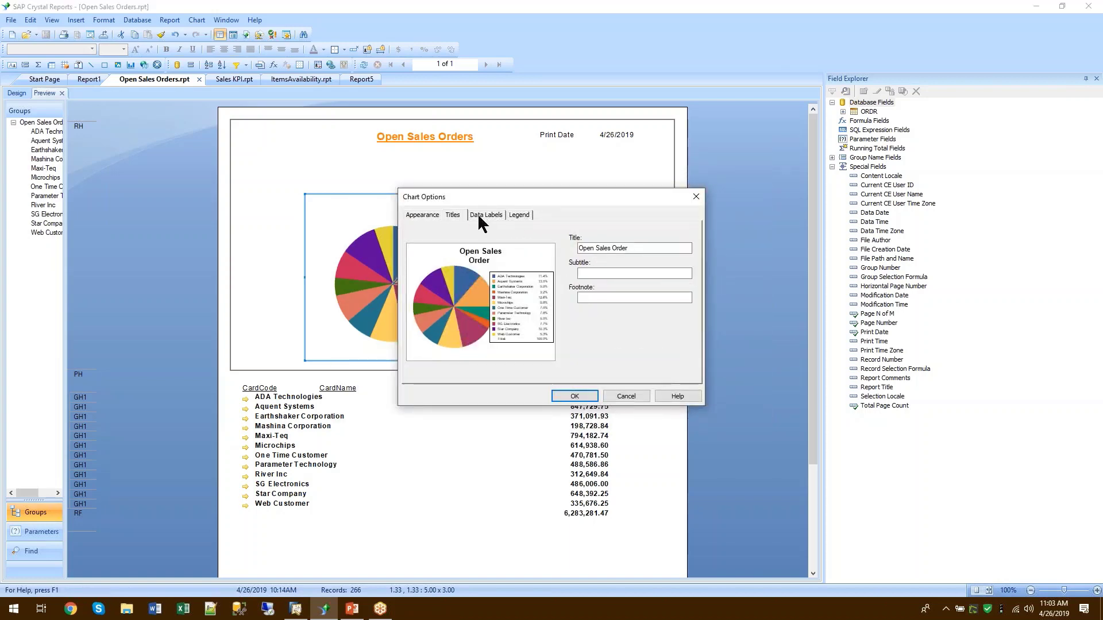
click(493, 214)
click(517, 216)
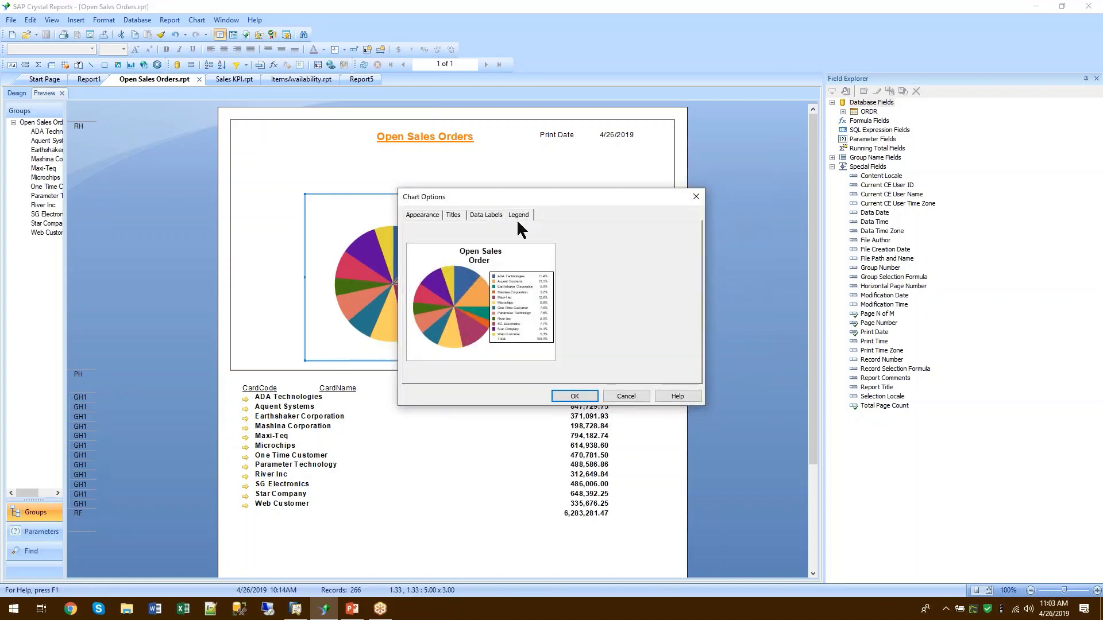
click(696, 197)
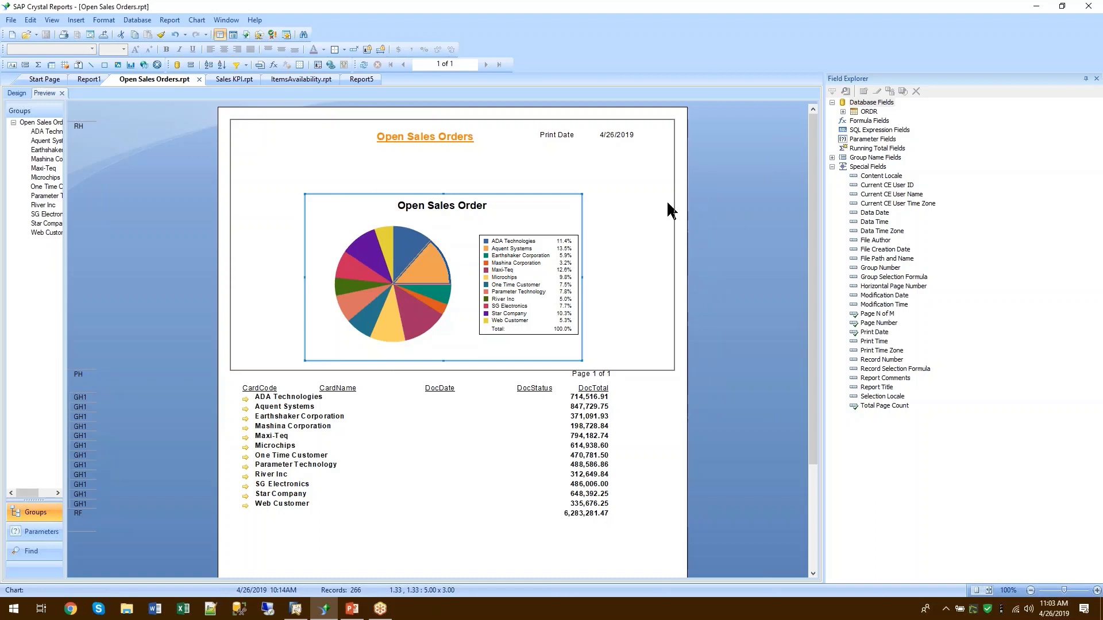
click(647, 225)
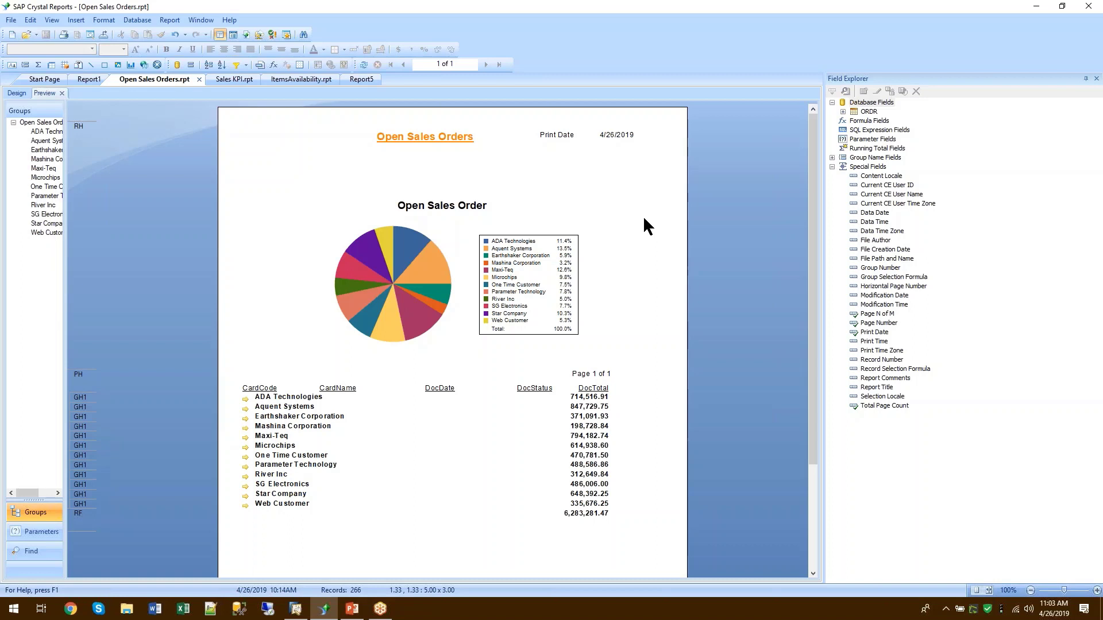
click(524, 243)
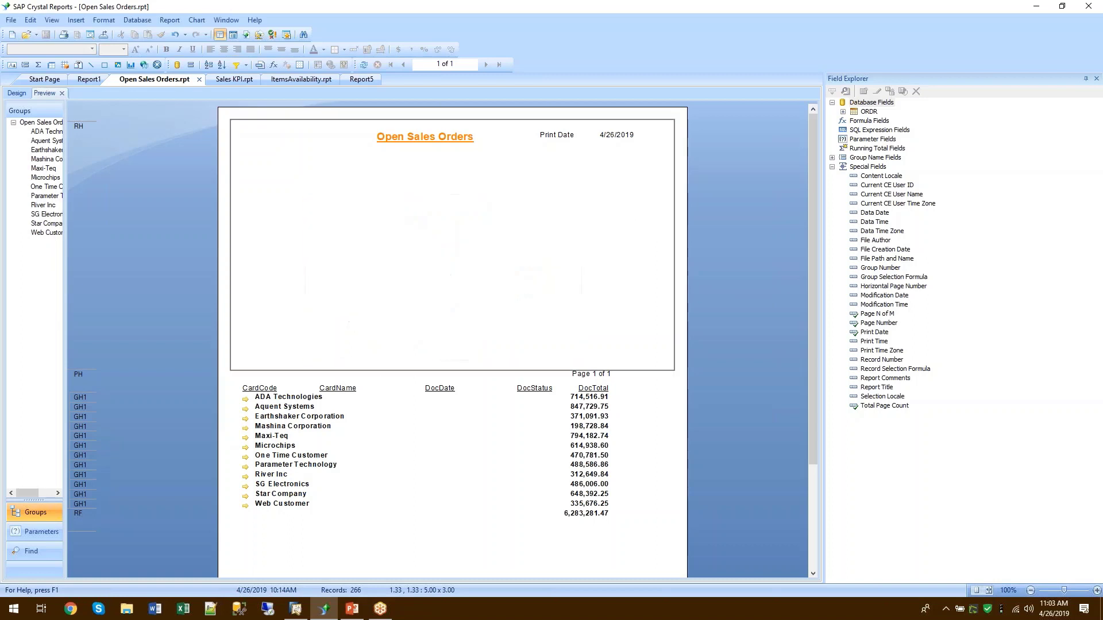
Select the Aquent Systems slice, then switch to PowerPoint's presenter view on the title slide.
click(432, 264)
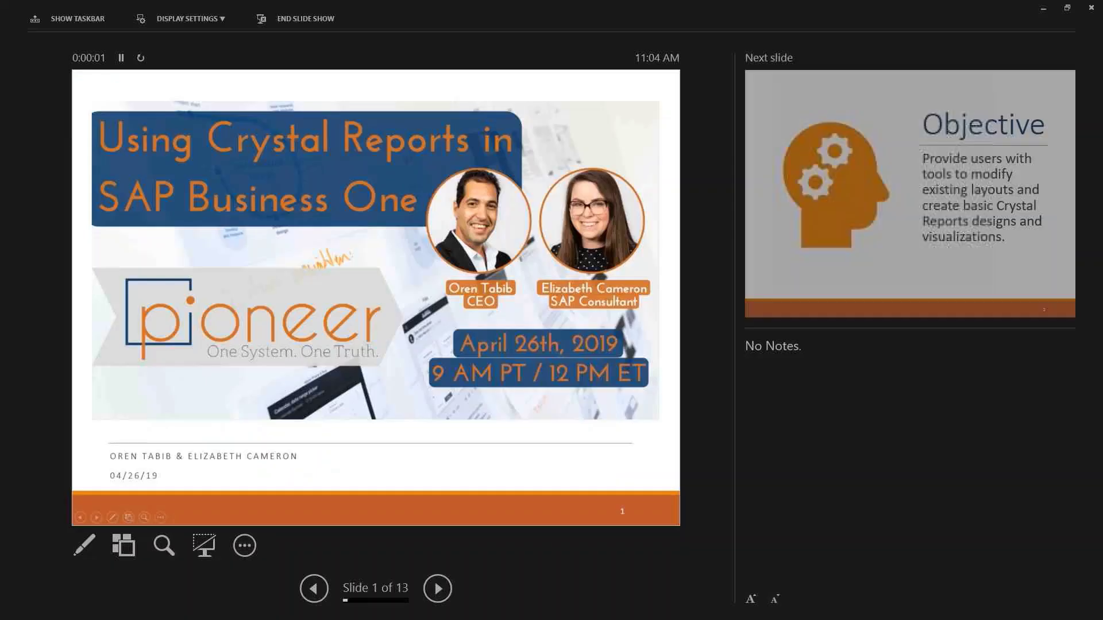
Swap presenter view for the full-screen slide show and advance past Golden Arrows to slide 11, Summary.
click(162, 22)
click(179, 43)
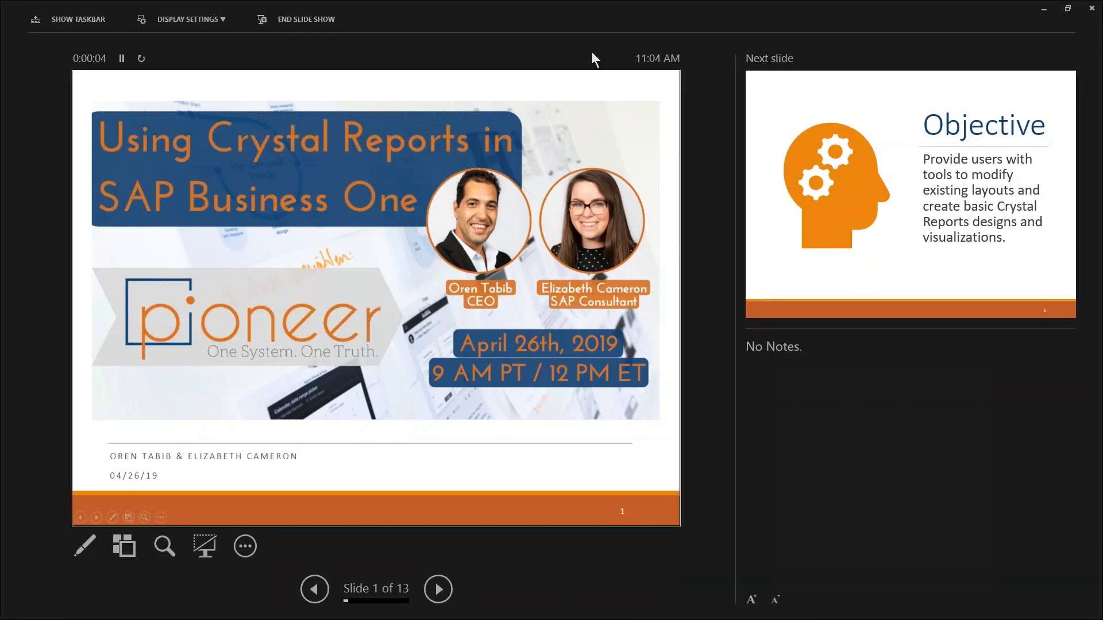
key(Right)
key(Right)
key(Right)
key(Right)
key(Right)
key(Right)
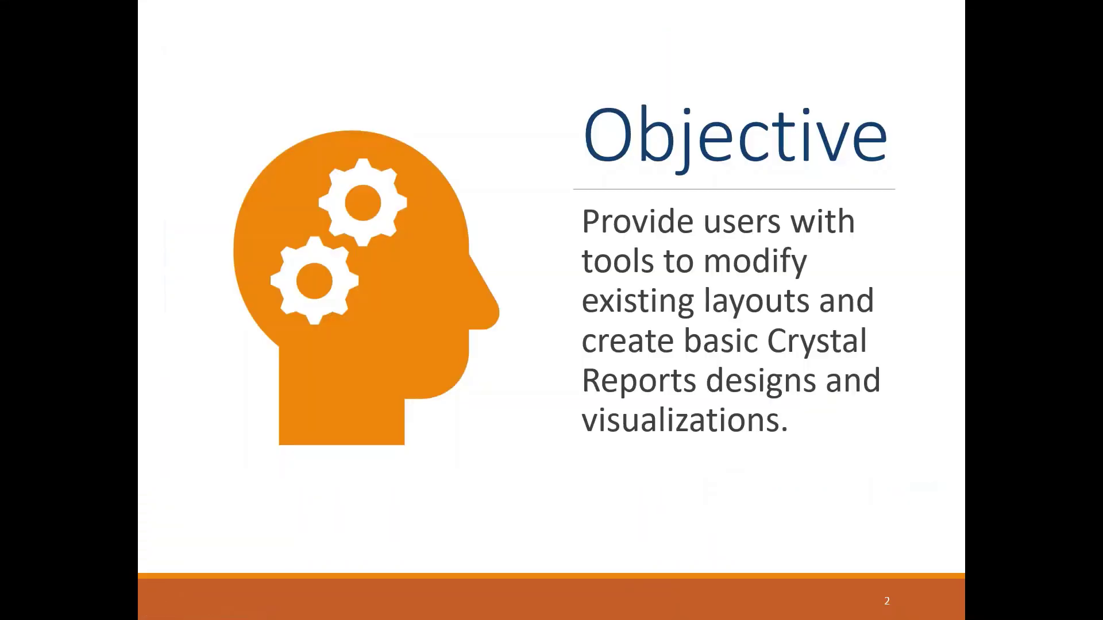
key(Right)
key(Right)
key(Right)
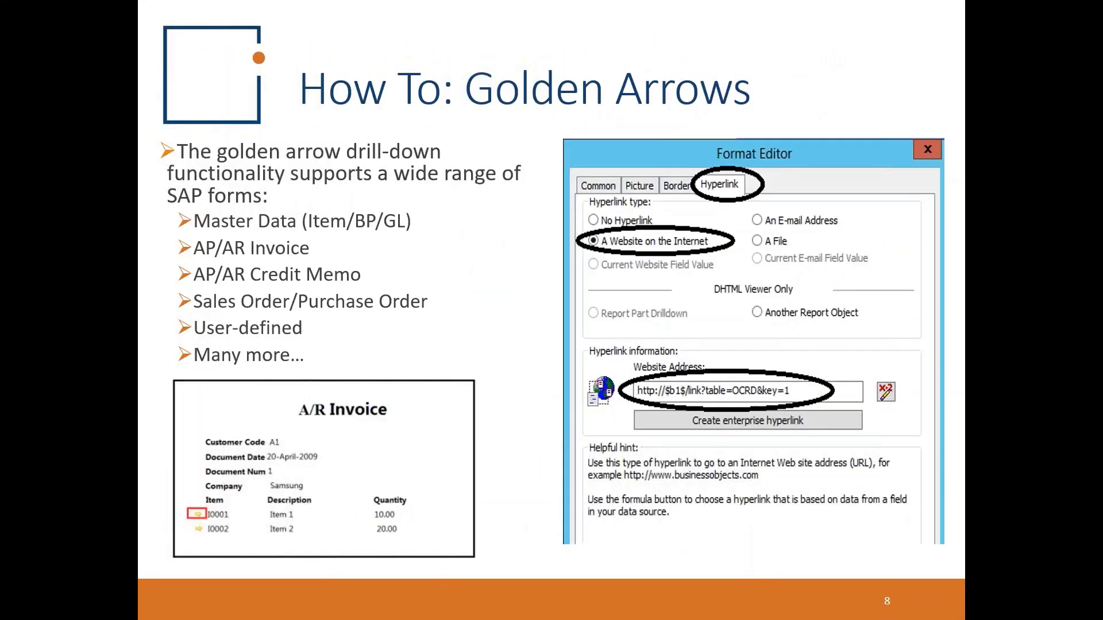
key(Right)
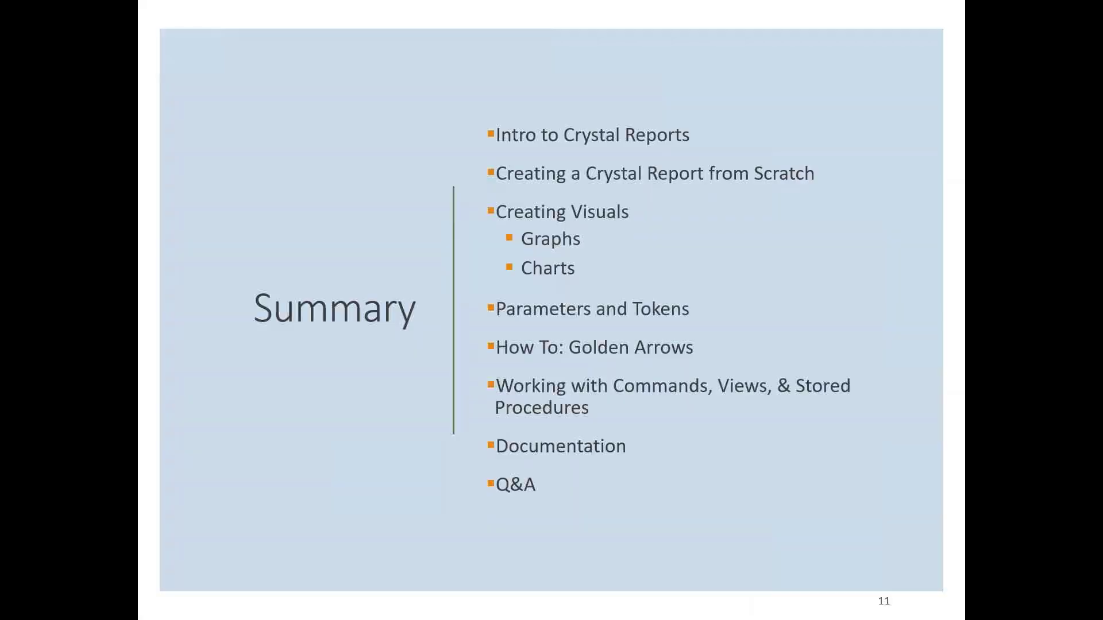